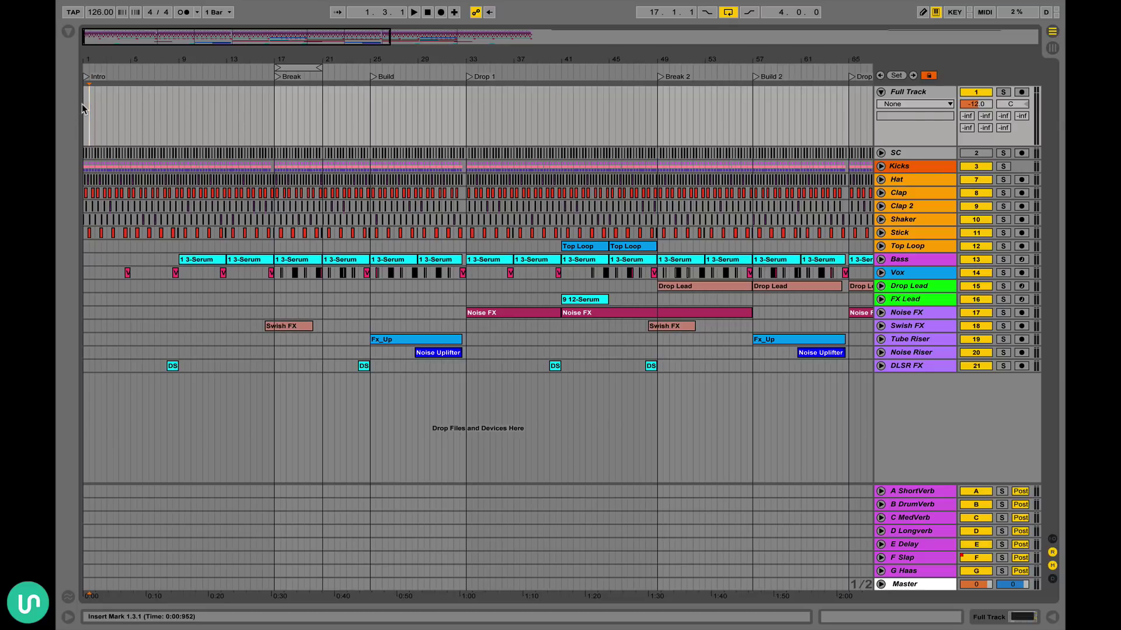
- Select the intro on the Full Track lane from bar 1 to bar 17 and look through the arrangement past the outro
left_click(82, 104)
left_click(273, 100, "shift")
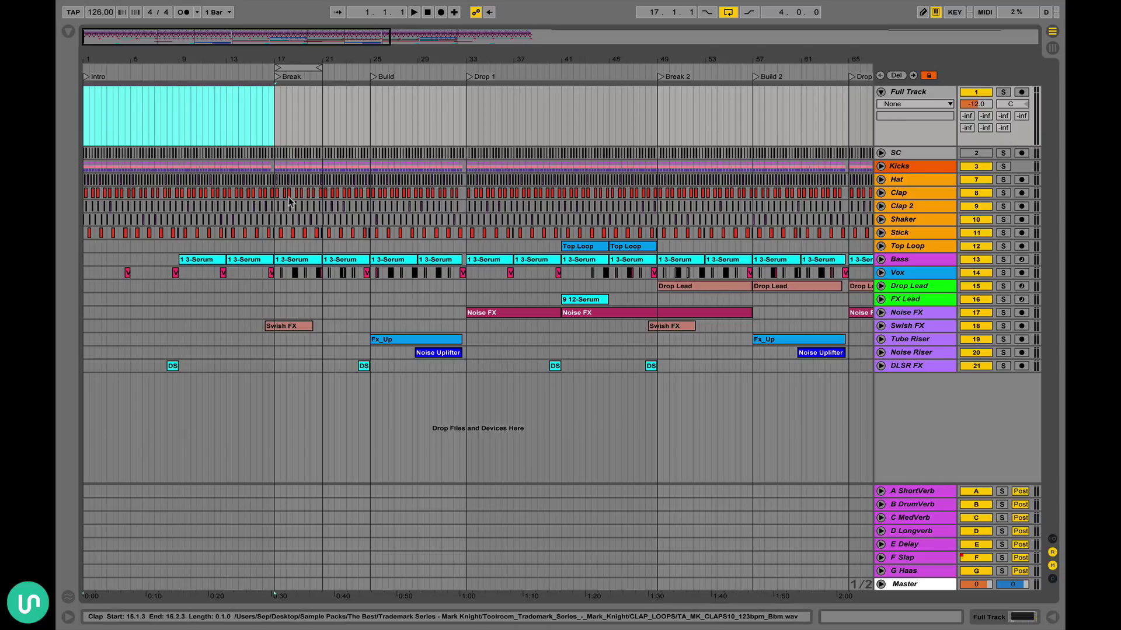
scroll(359, 194, "right", 5)
scroll(663, 96, "right", 15)
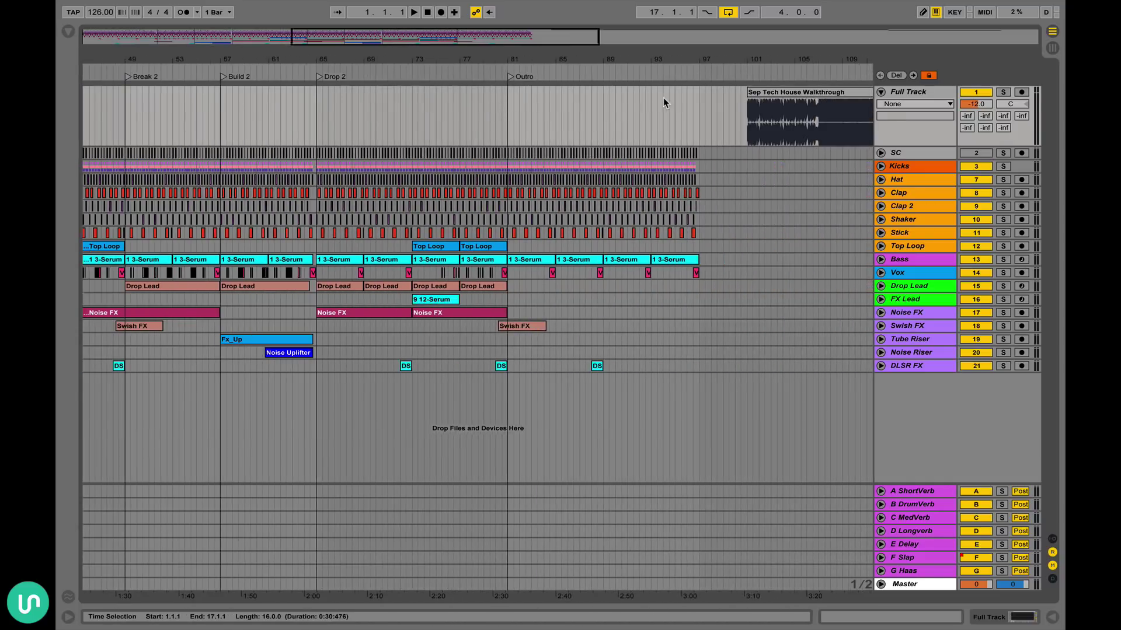
scroll(481, 164, "left", 2)
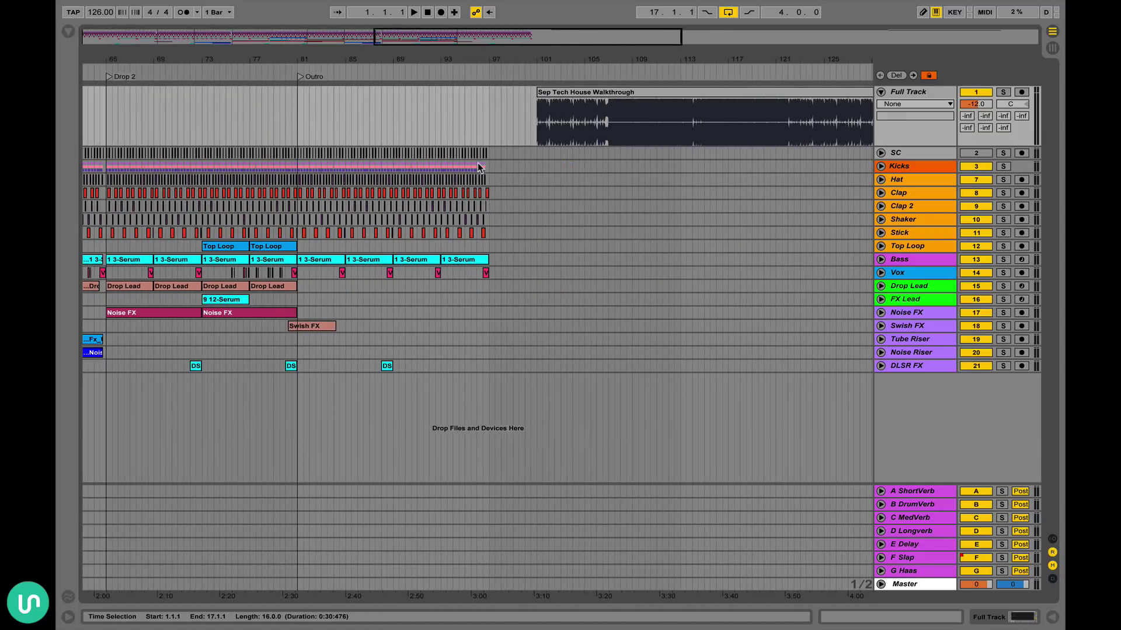
- Play the Sep Tech House Walkthrough clip from bar 105, lower the system volume, and stop playback
left_click(582, 121)
key("space")
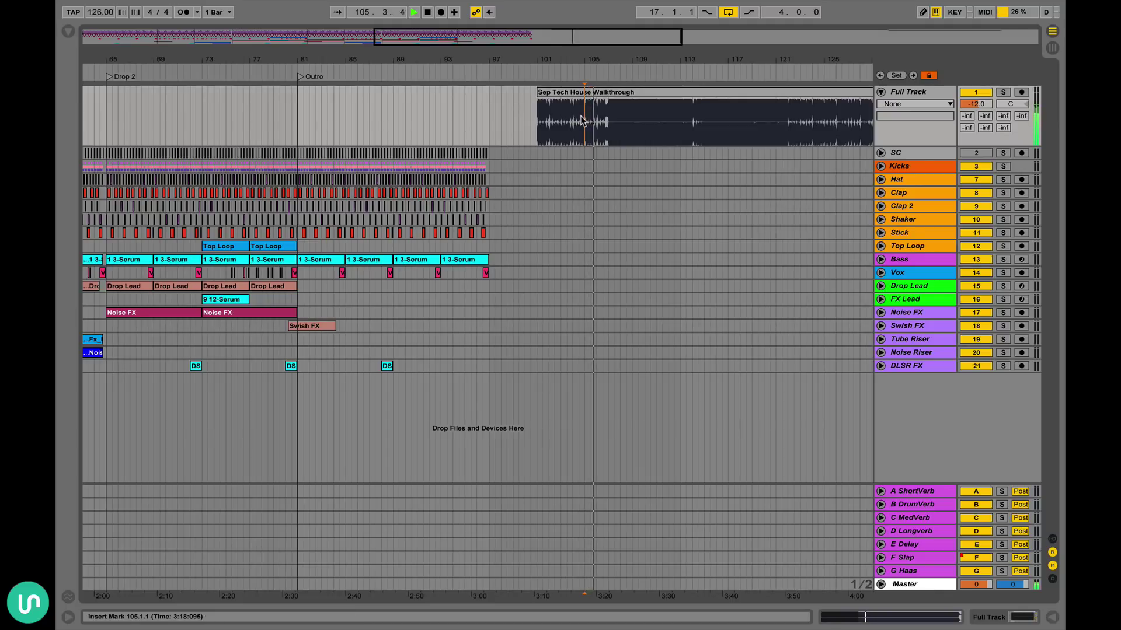
key("XF86AudioLowerVolume")
key("XF86AudioLowerVolume")
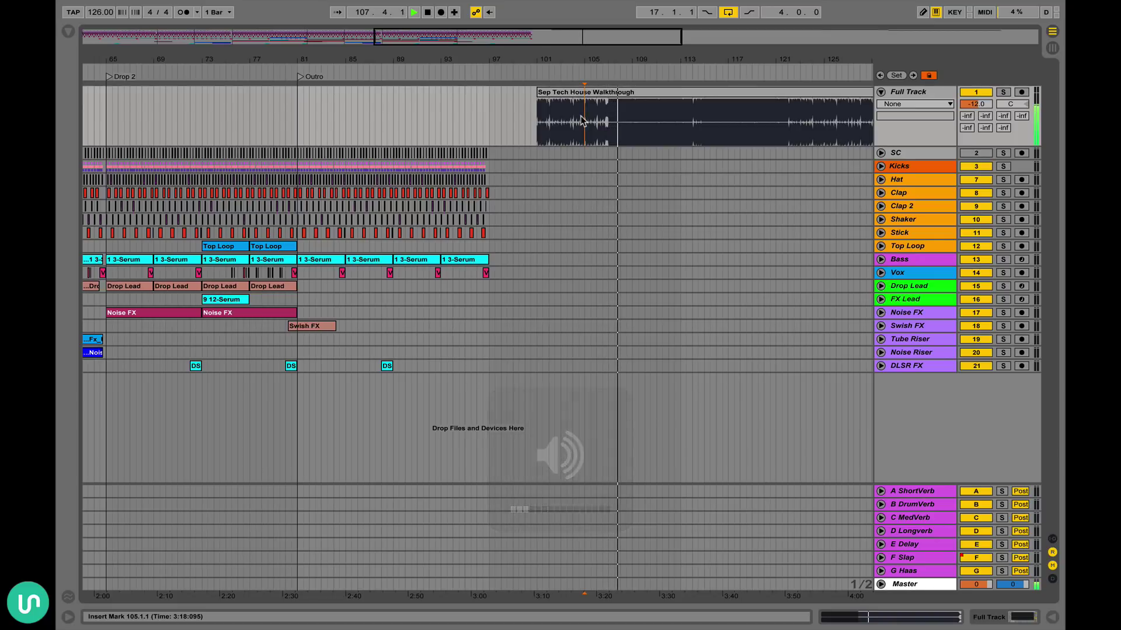
key("space")
- Zoom in on the arrangement and select the first eight bars of Drop 2 on the Full Track lane, bars 65 to 73
scroll(582, 120, "left", 12)
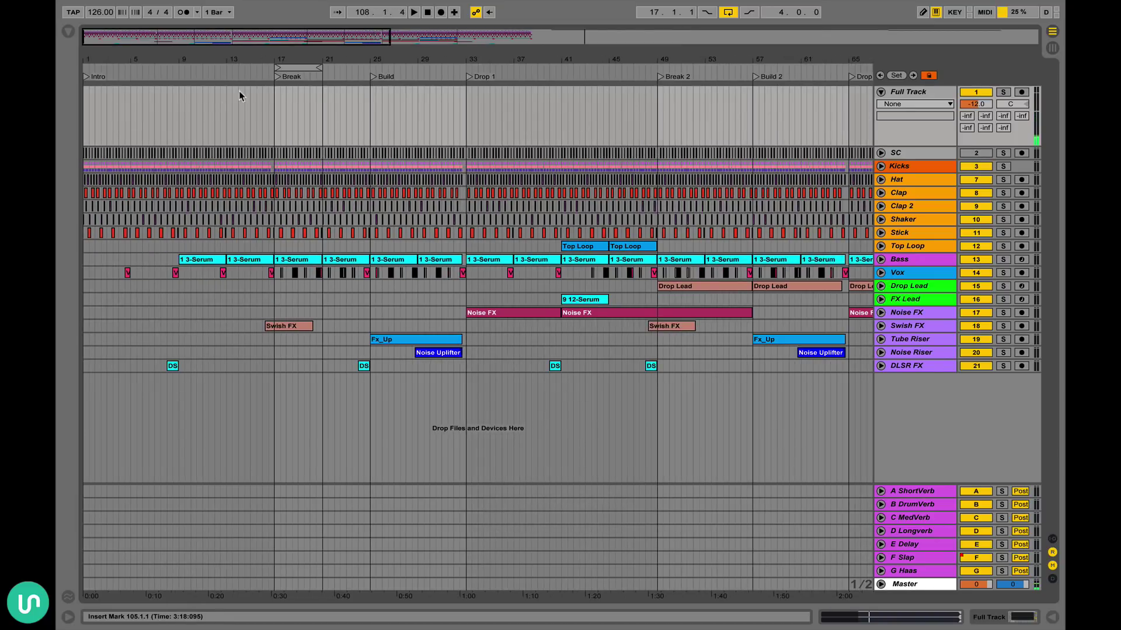
left_click(191, 65)
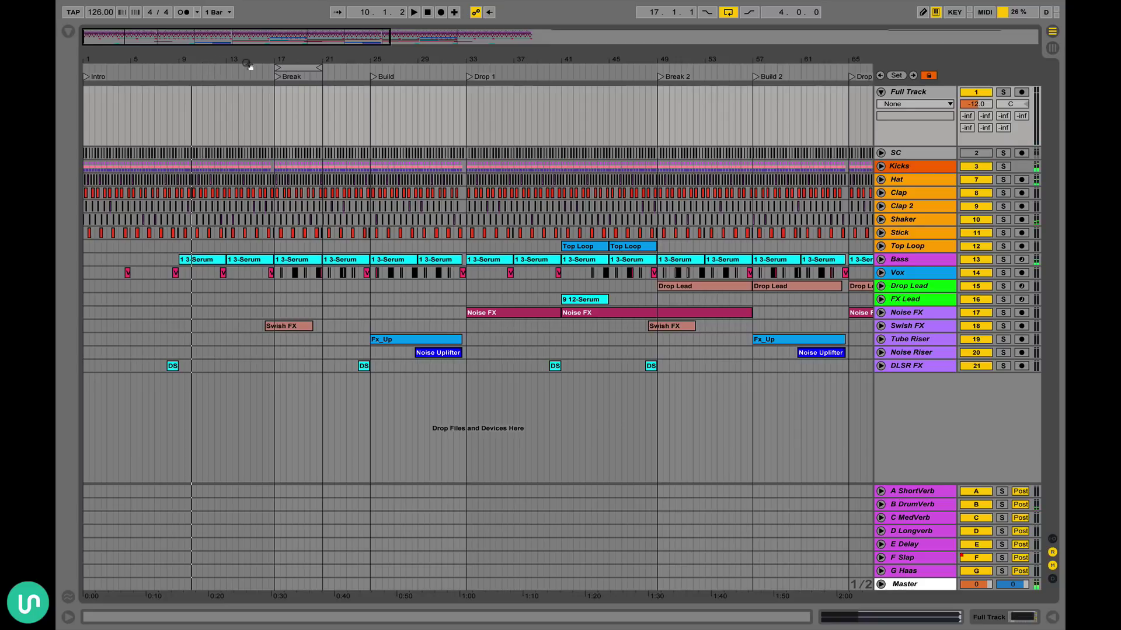
left_click_drag(239, 62, 297, 120)
scroll(428, 92, "right", 15)
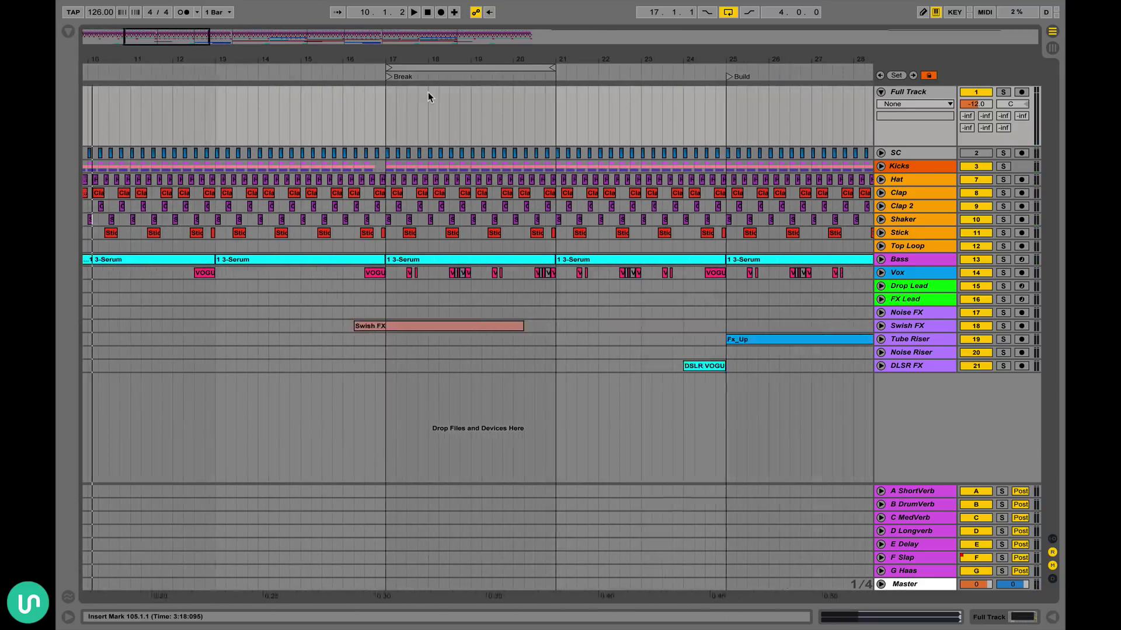
scroll(428, 92, "right", 5)
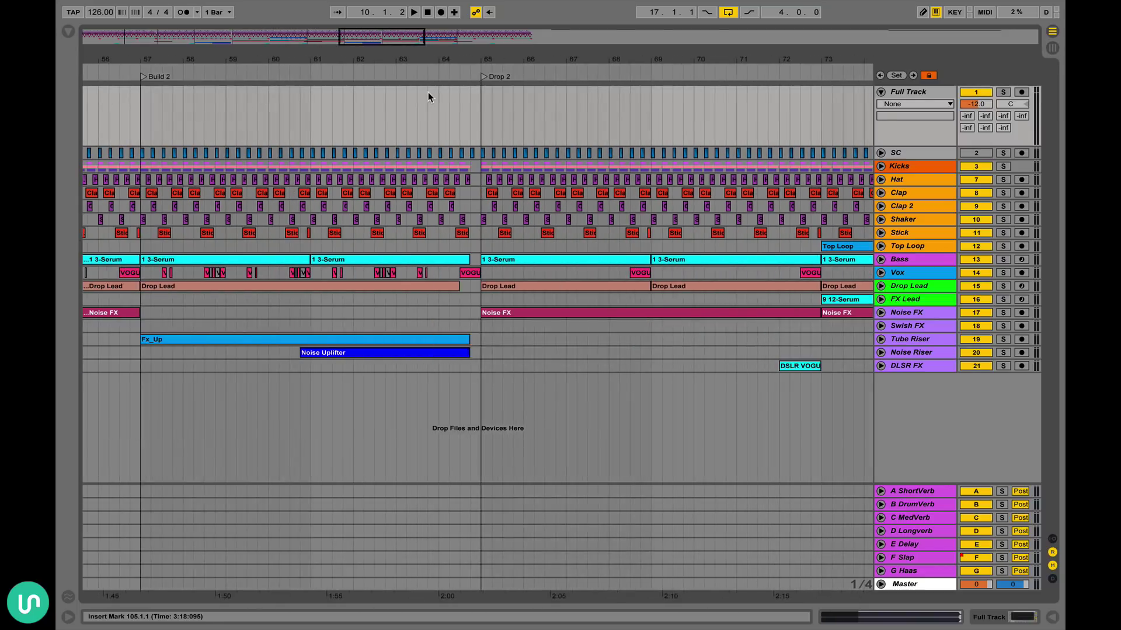
left_click_drag(312, 99, 658, 92)
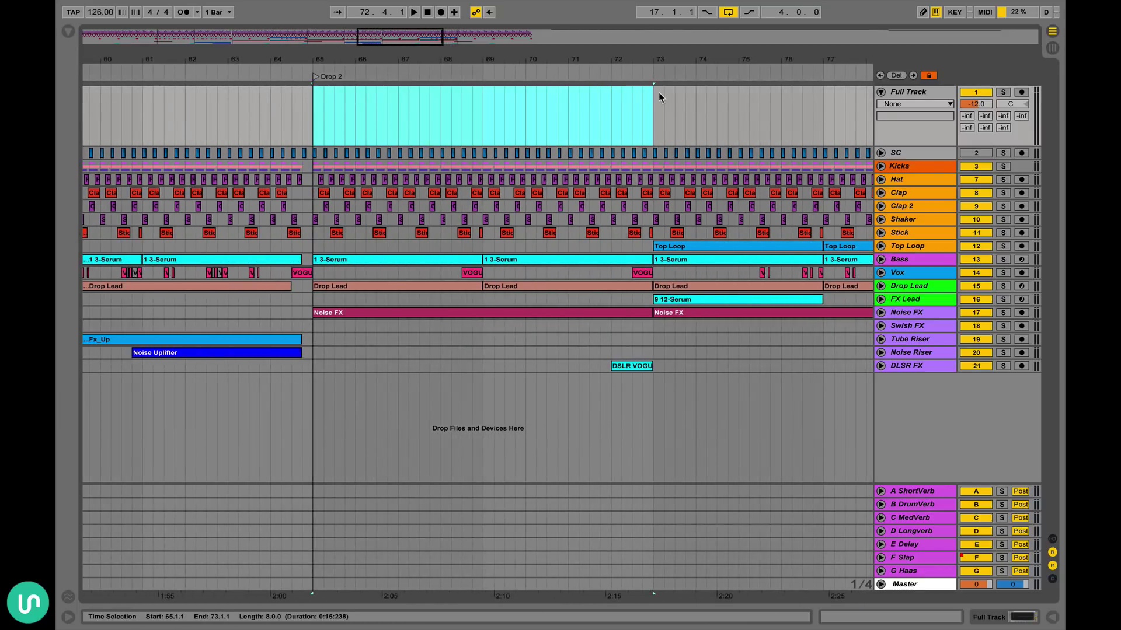
- Place the insert marker at bar 1 on the Full Track lane and unfold the Kicks group
scroll(656, 95, "left", 3)
key("Home")
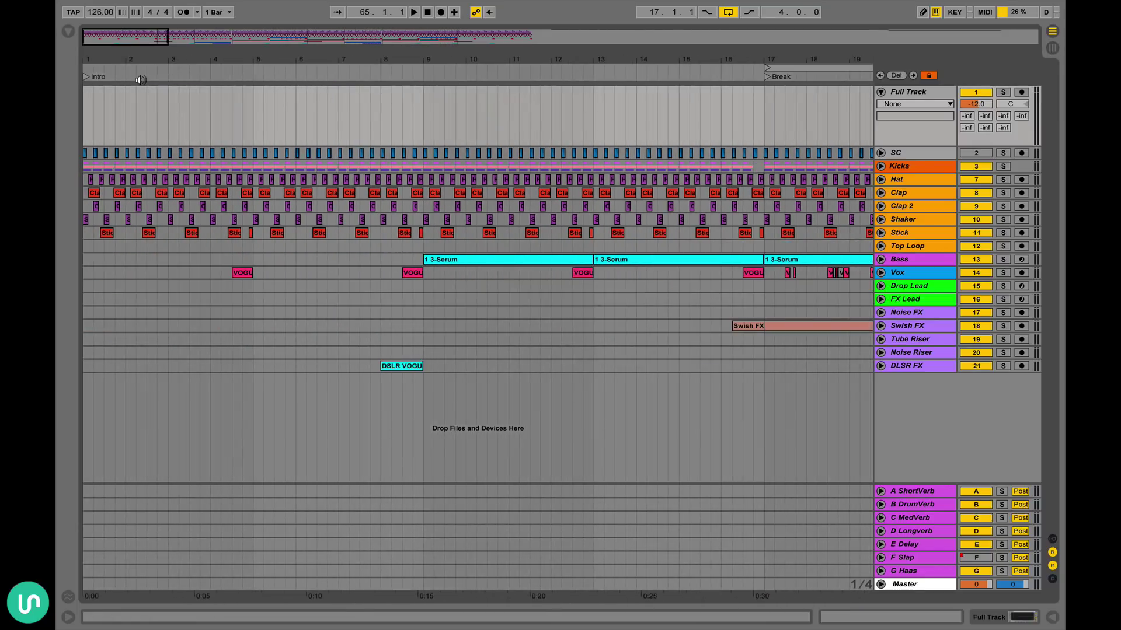
left_click(83, 95)
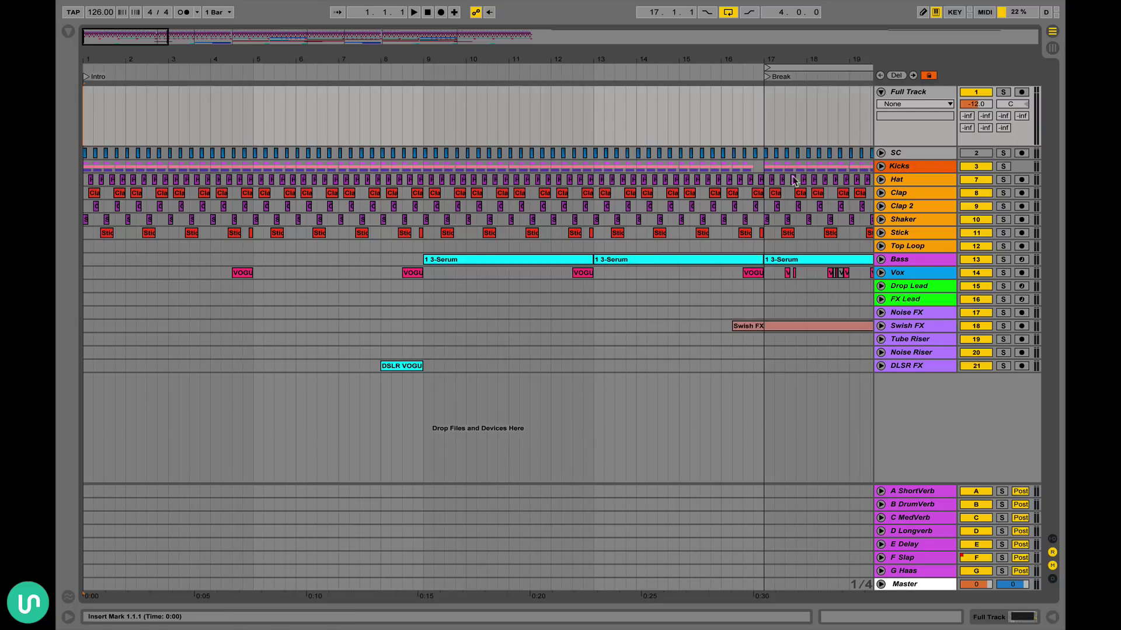
left_click(881, 166)
scroll(650, 190, "down", 3)
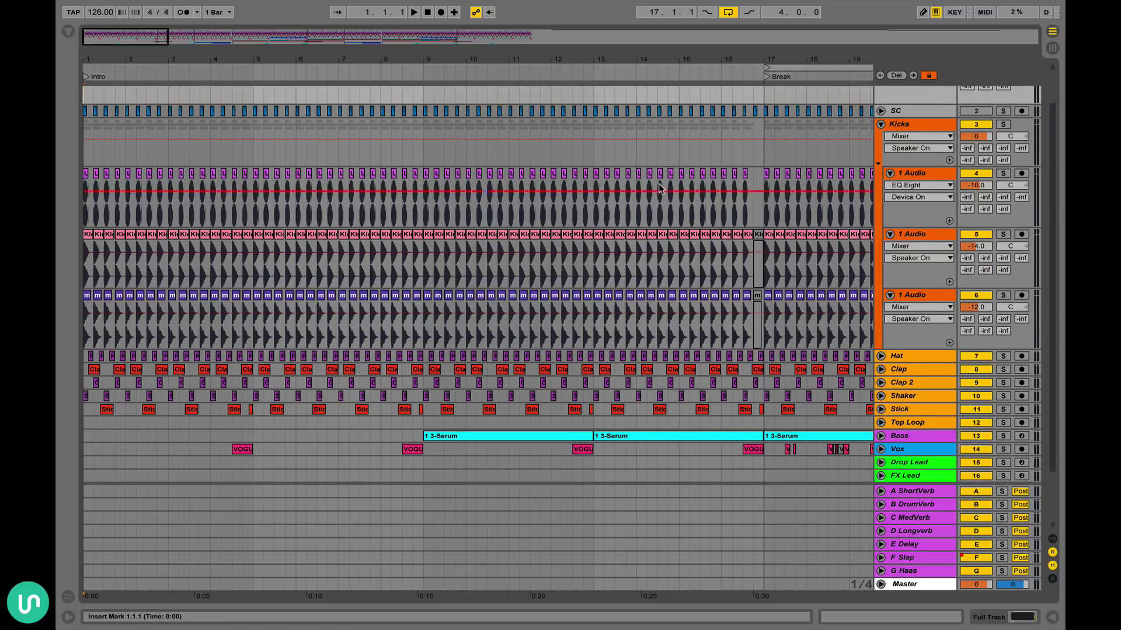
- Display the first kick layer's EQ Eight, solo that layer, and audition it from the start
double_click(927, 173)
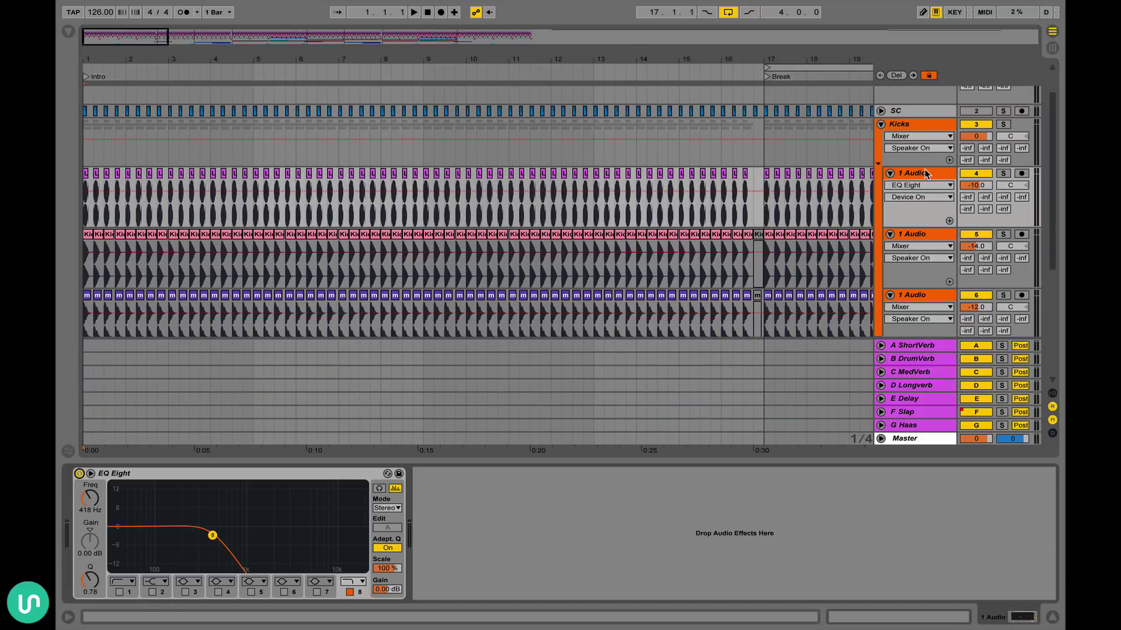
left_click(94, 504)
left_click(1003, 174)
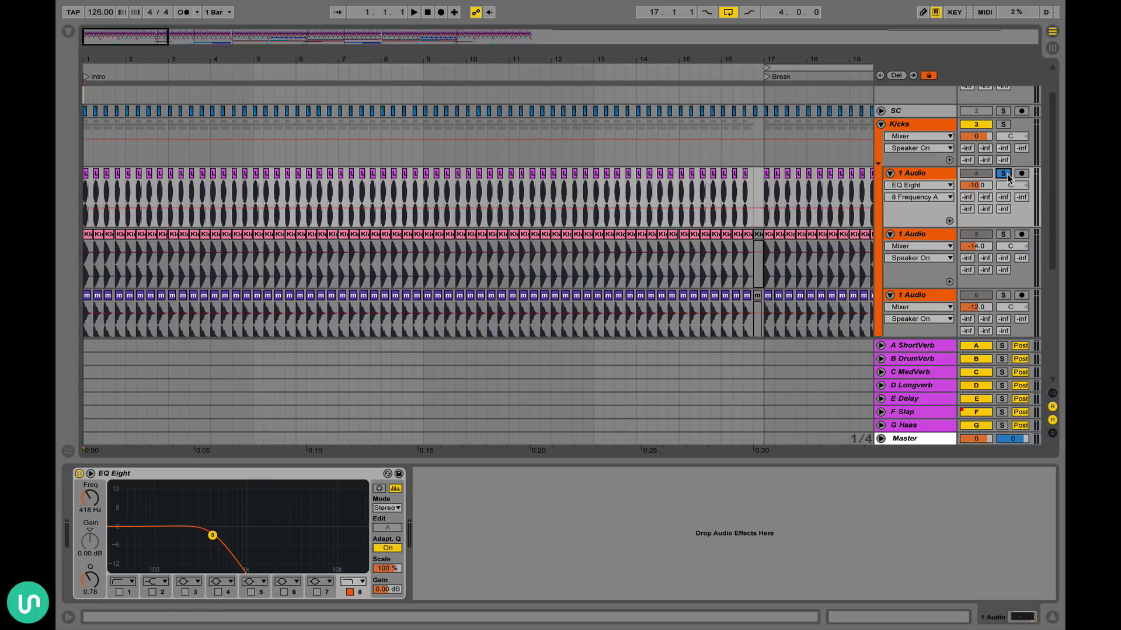
key("space")
key("space")
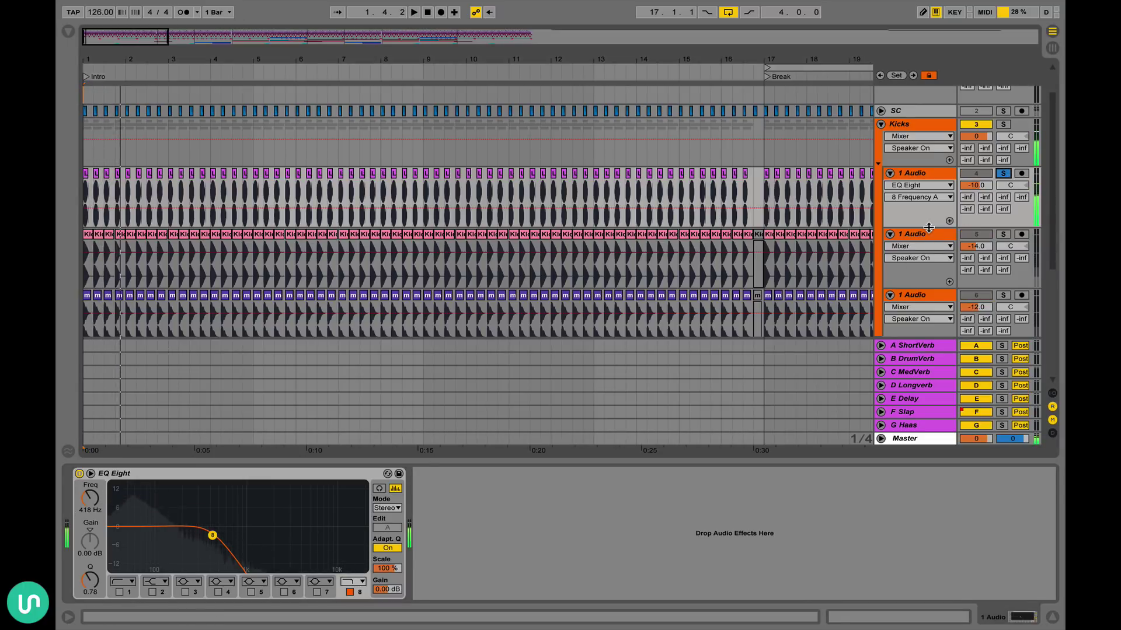
- Display the second kick layer's EQ Eight, solo that layer, and audition it from the start
left_click(915, 235)
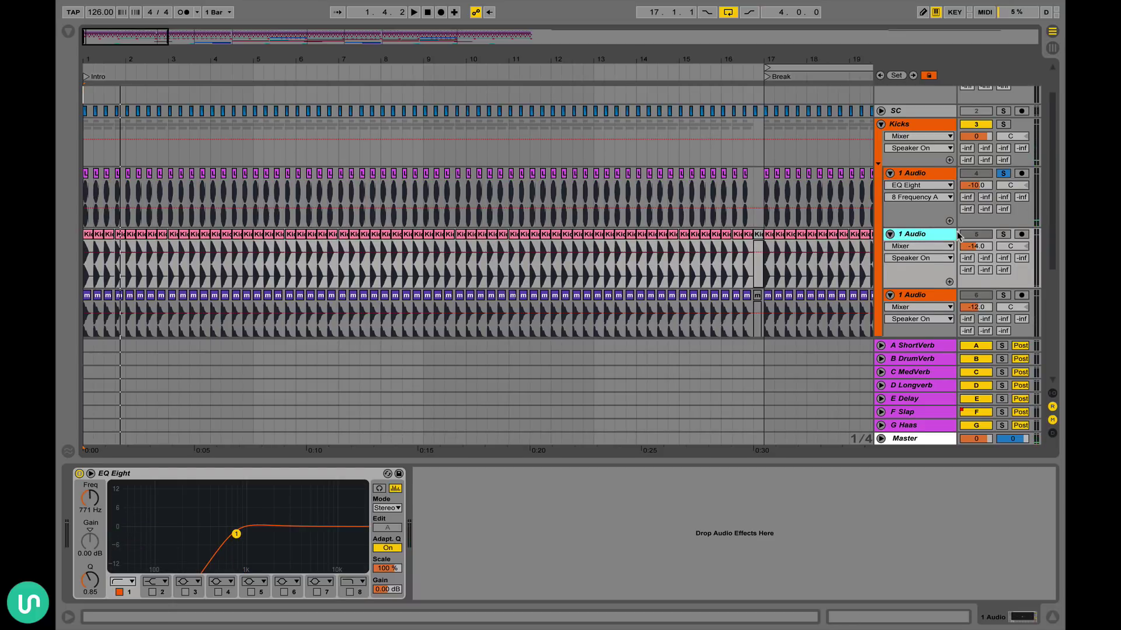
scroll(1000, 202, "down", 1)
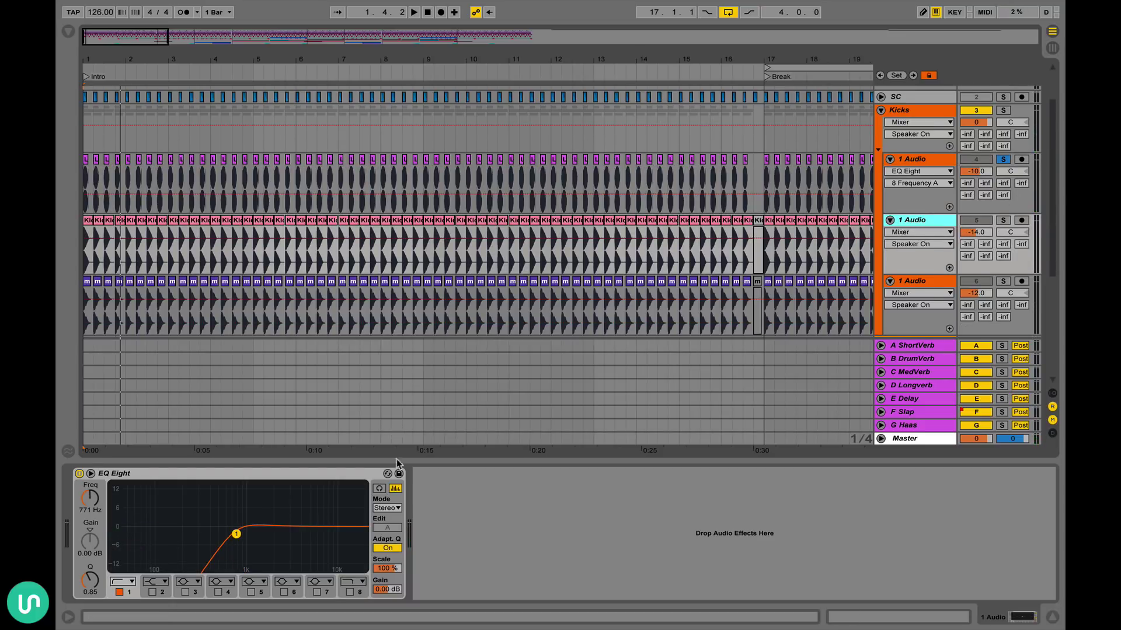
left_click(236, 535)
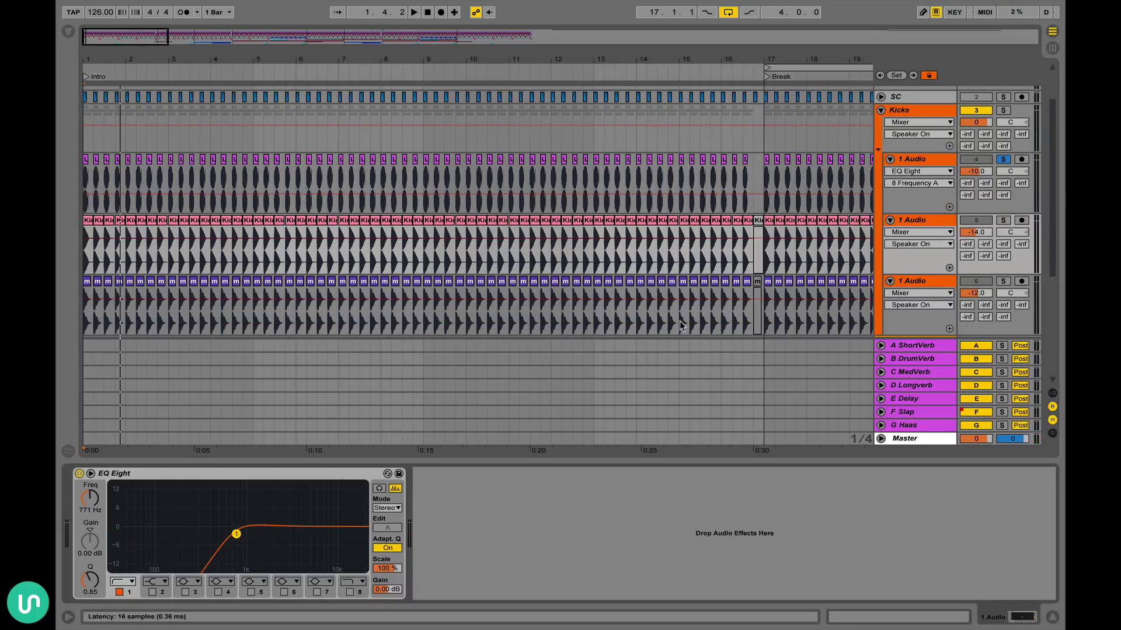
left_click(1003, 221)
key("space")
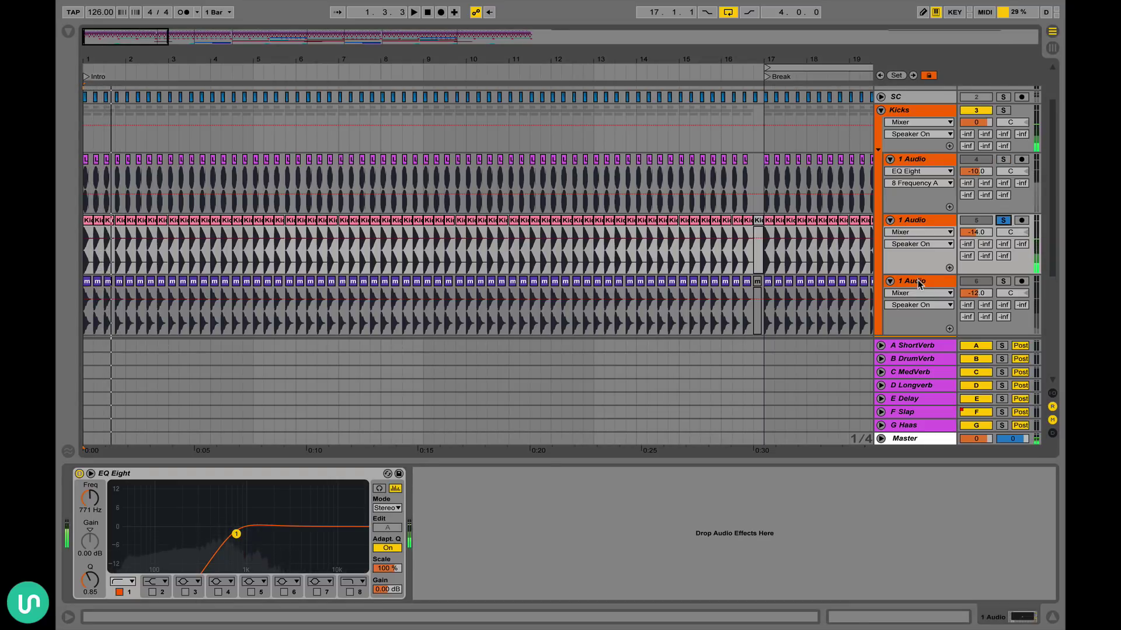
- Audition the third kick layer on its own, then all kick layers together by soloing the Kicks group
left_click(918, 284)
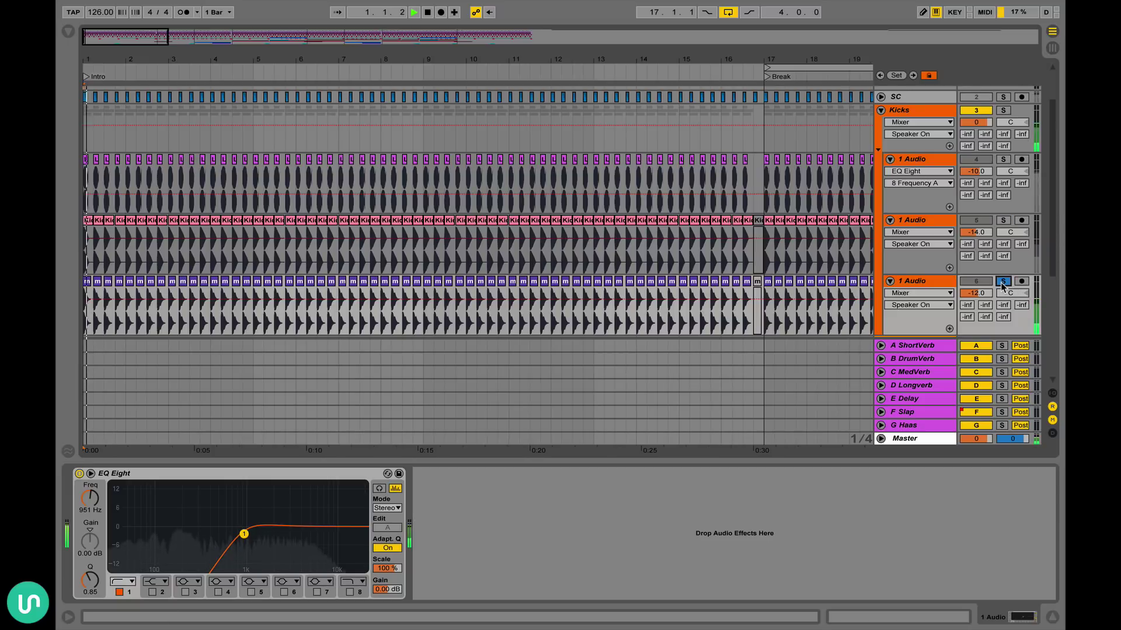
left_click(1002, 110)
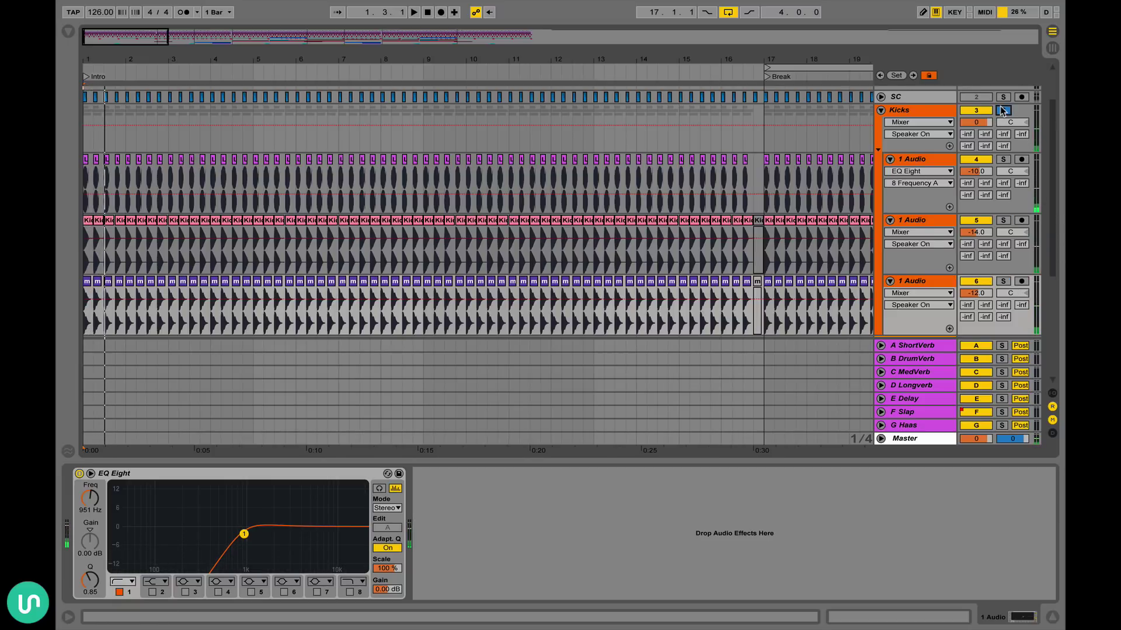
- Display the Kicks group's Auto Filter, then hide the device view and fold the group
left_click(915, 113)
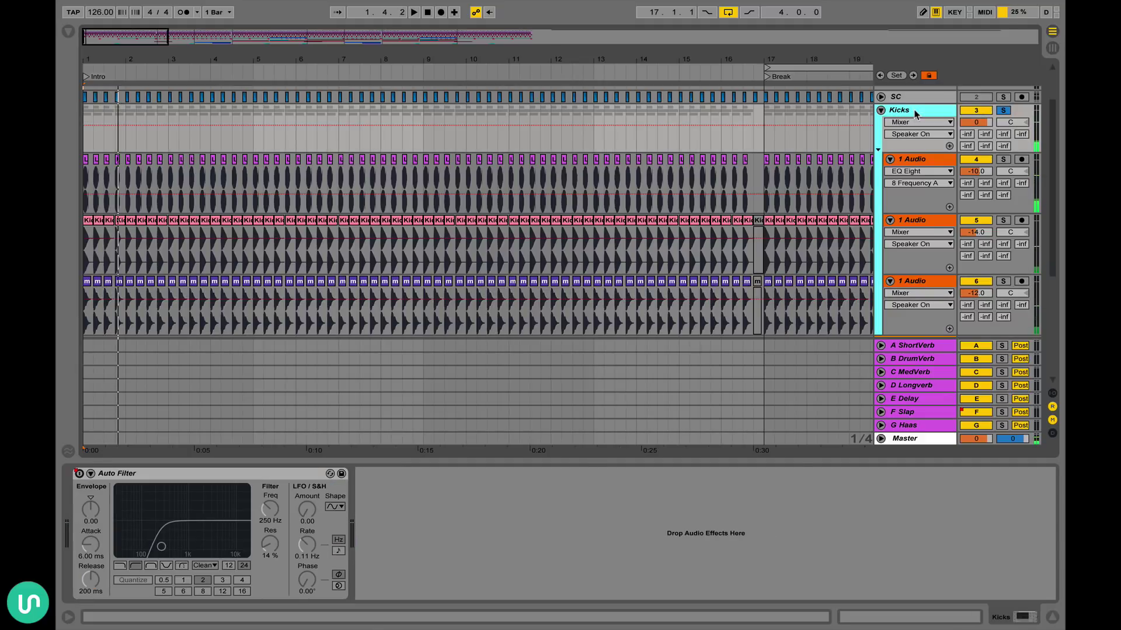
key("ctrl+alt+l")
left_click(881, 111)
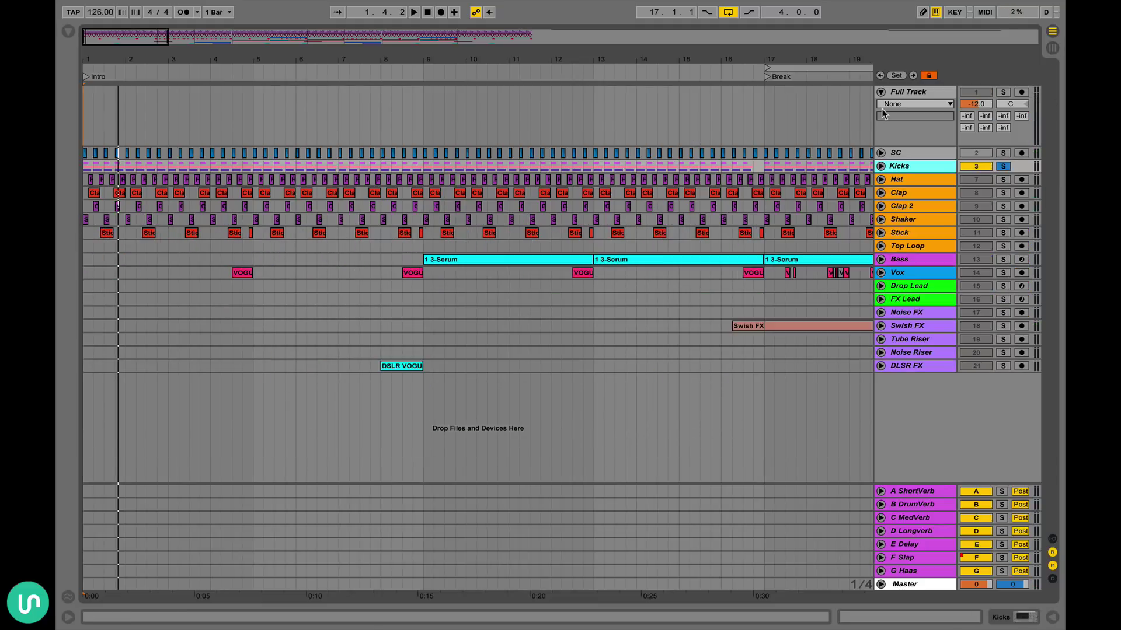
- Unfold the Hat track and display its device chain
left_click(881, 180)
double_click(905, 181)
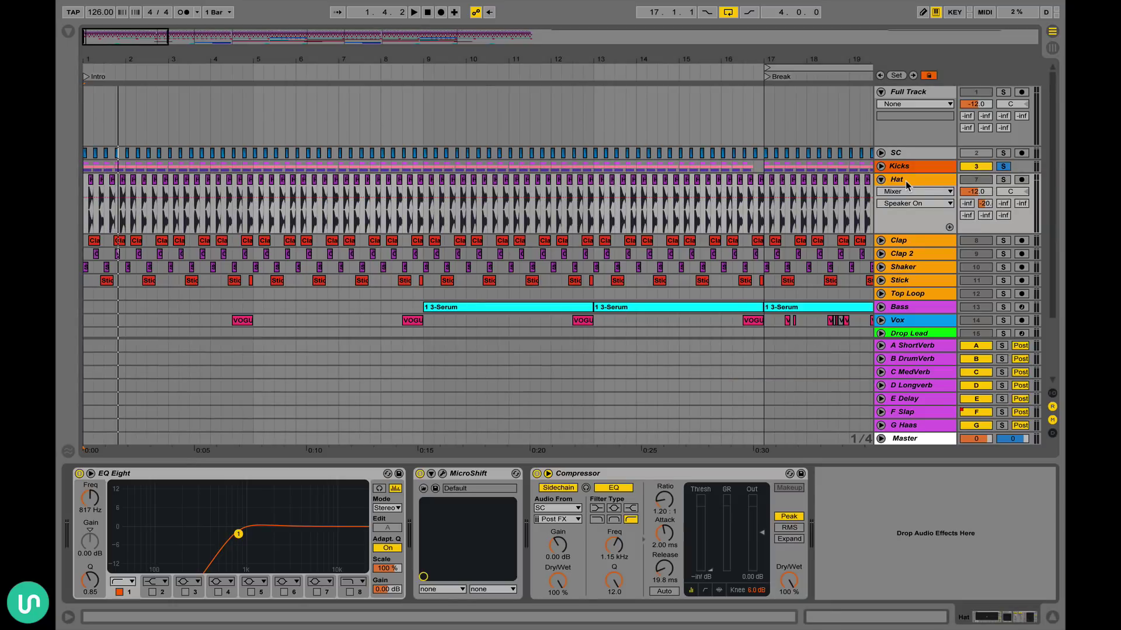
scroll(521, 167, "down", 3)
scroll(708, 184, "down", 1)
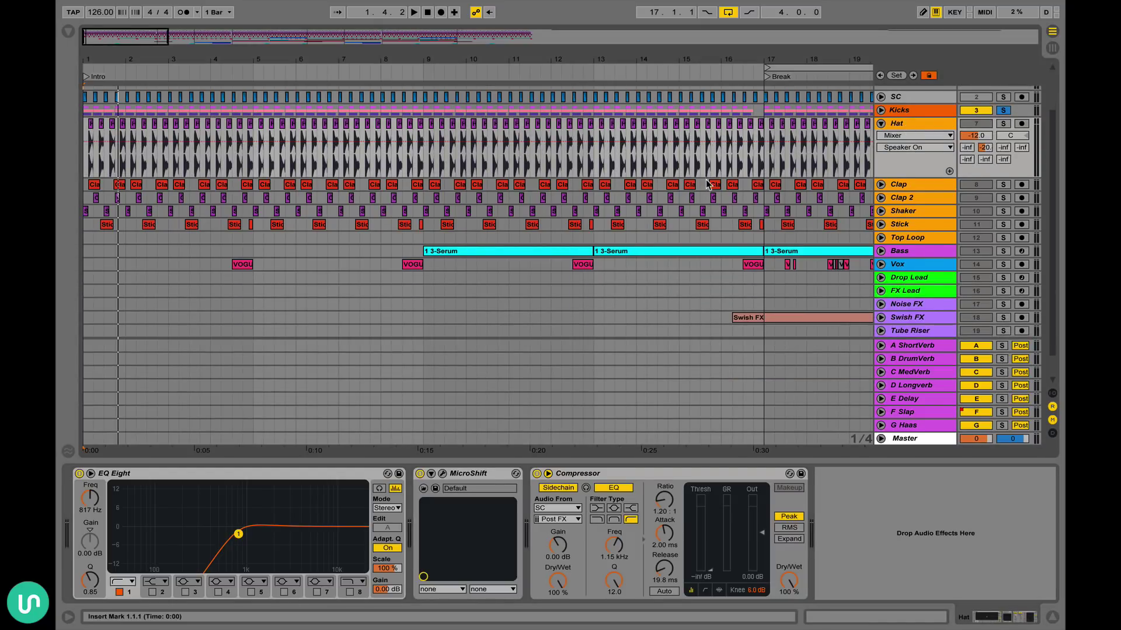
- Loop the Hat clips from bar 1 to bar 5, solo the Hat track, and audition it
left_click_drag(255, 149, 85, 149)
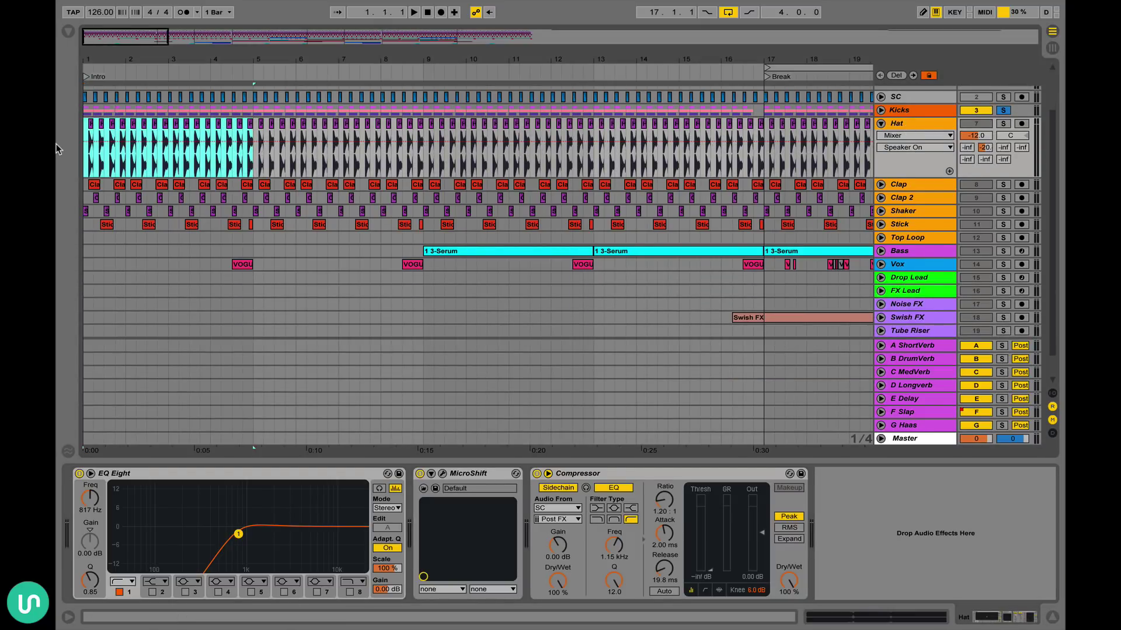
key("ctrl+l")
key("space")
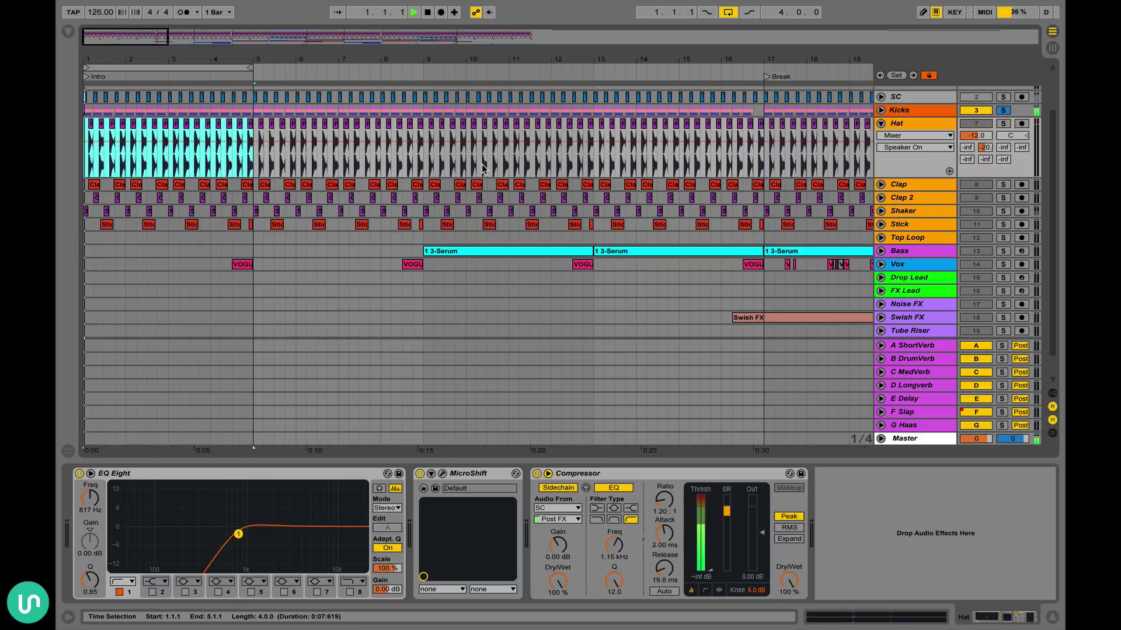
left_click(1004, 123)
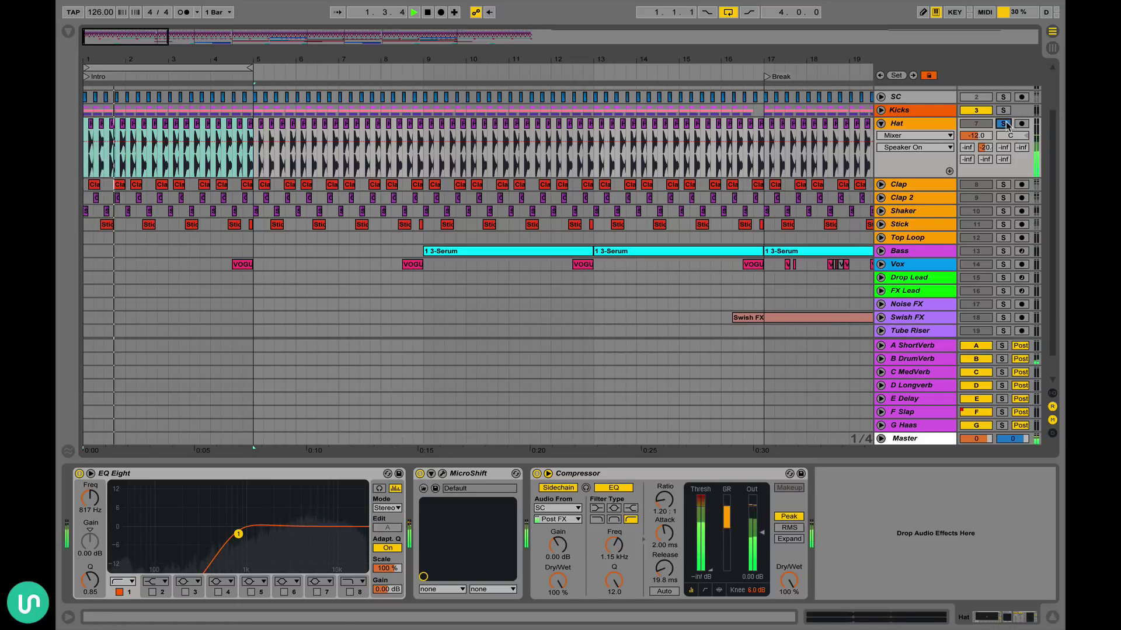
key("space")
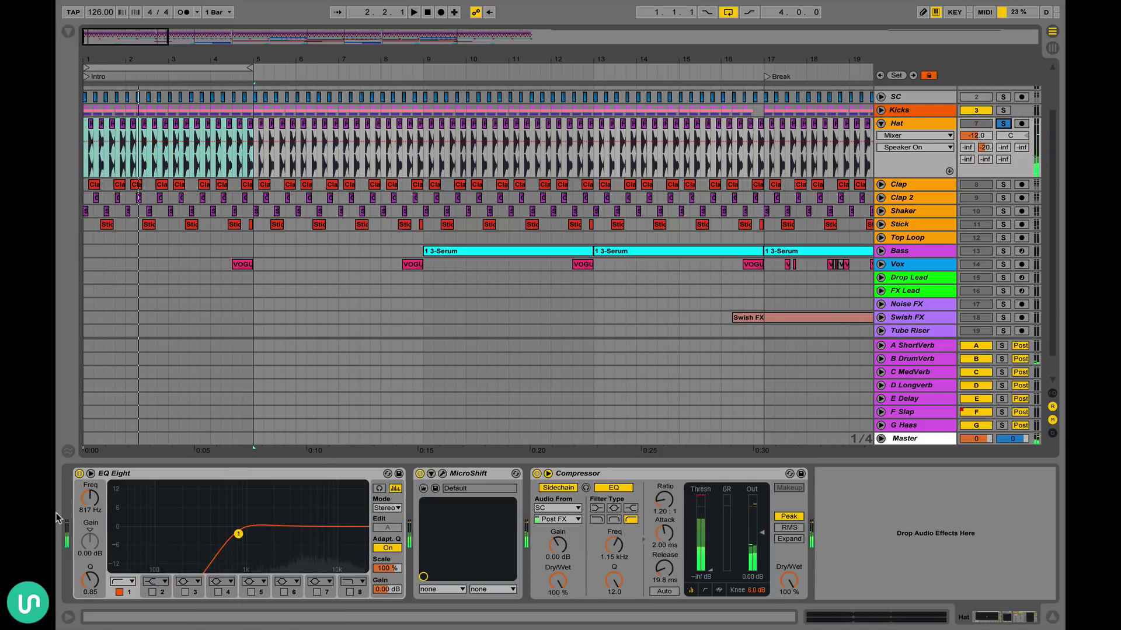
- Bypass and re-enable the EQ Eight on the Hat track
left_click(79, 474)
left_click(78, 474)
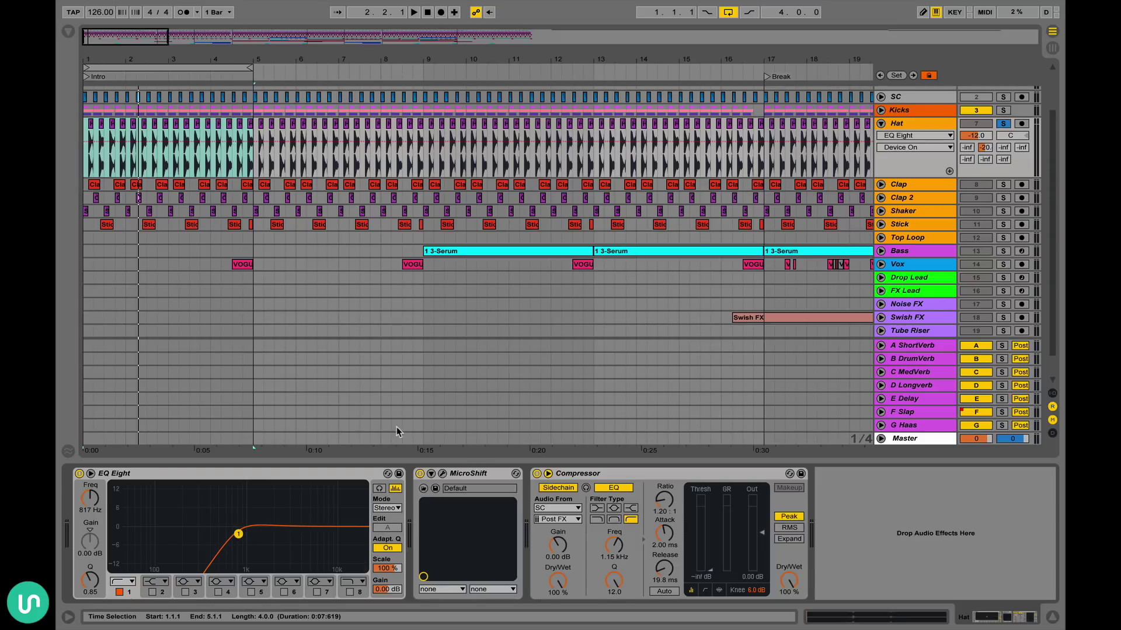
- Inspect the Hat's MicroShift settings, including Delay, and its A-ShortVerb send, and close the plug-in window
left_click(442, 474)
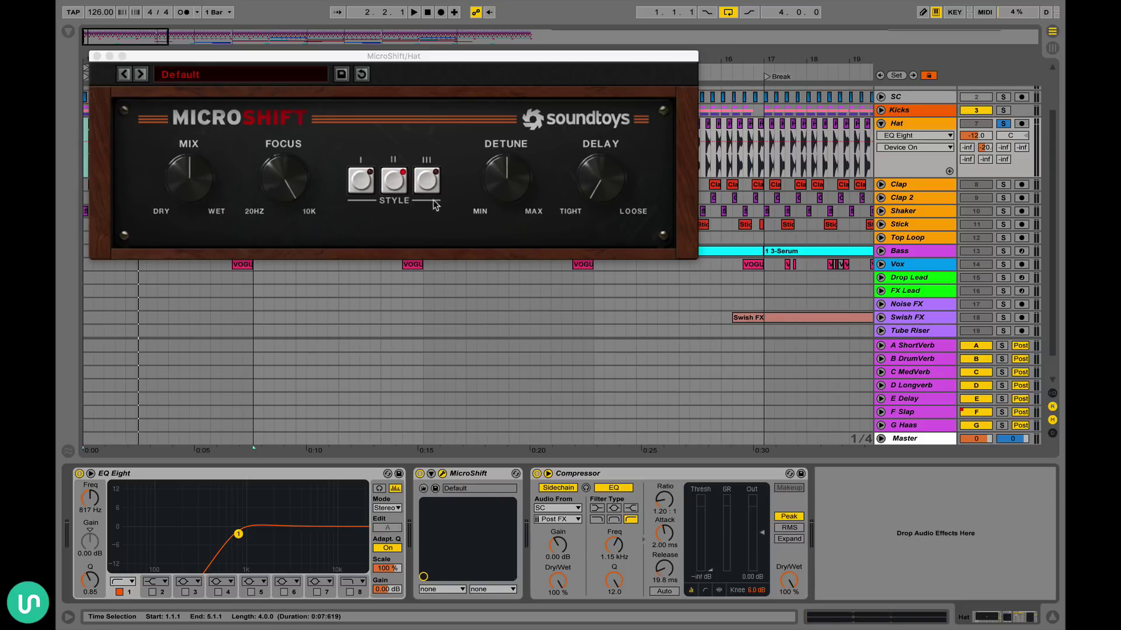
left_click(608, 174)
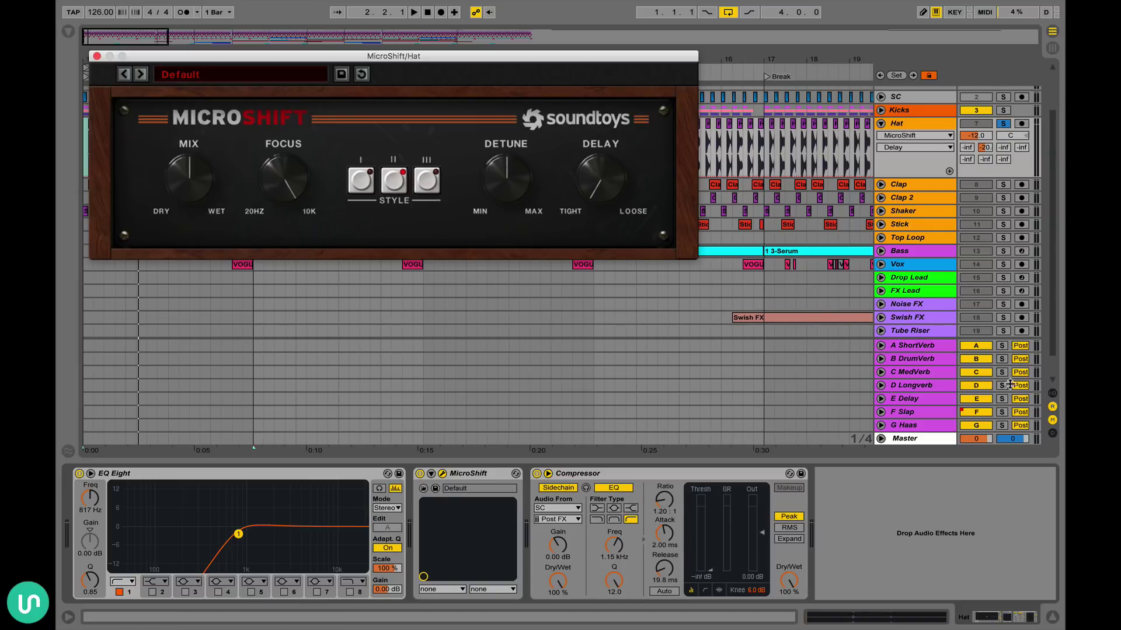
left_click(966, 148)
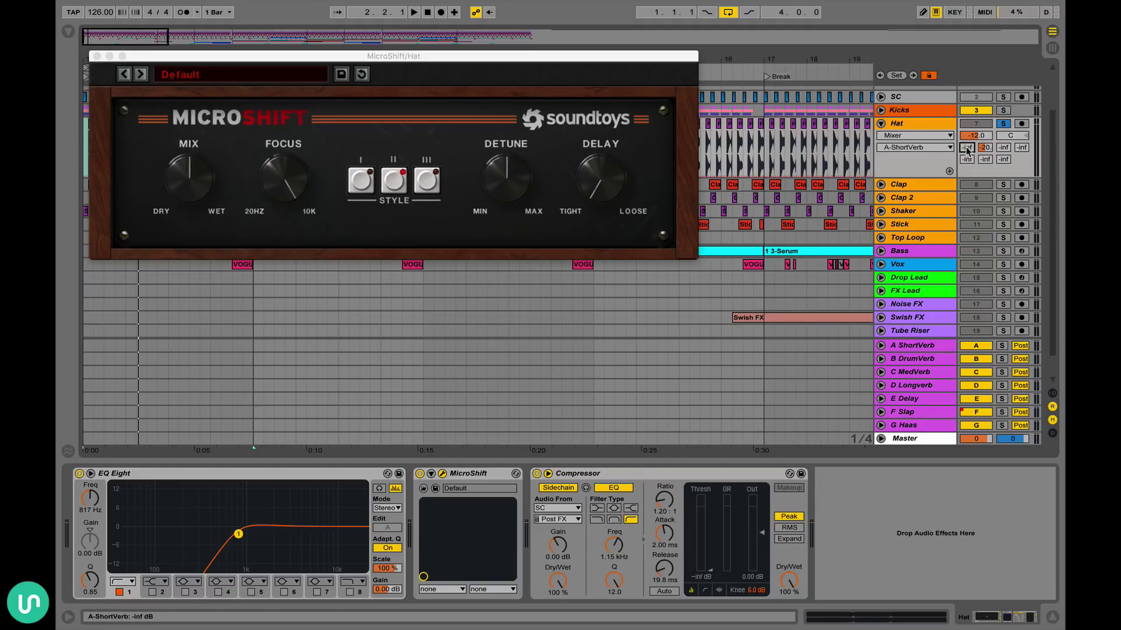
left_click(97, 56)
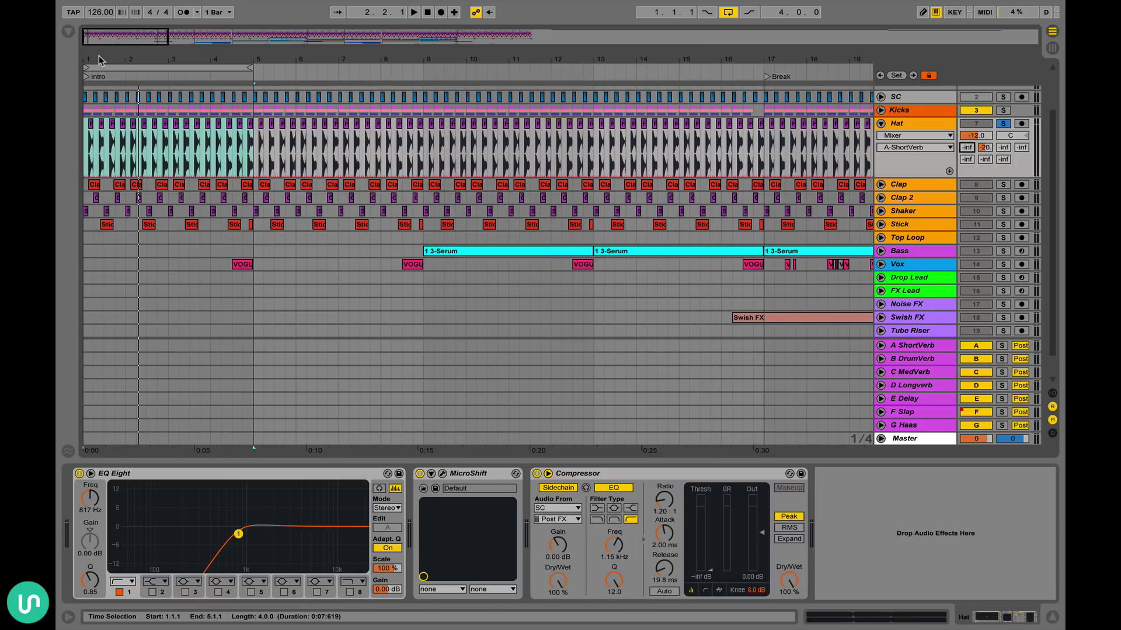
- Audition the Hat with its EQ Eight and MicroShift bypassed, and re-enable both devices during playback
left_click(417, 476)
left_click(419, 474)
left_click(79, 473)
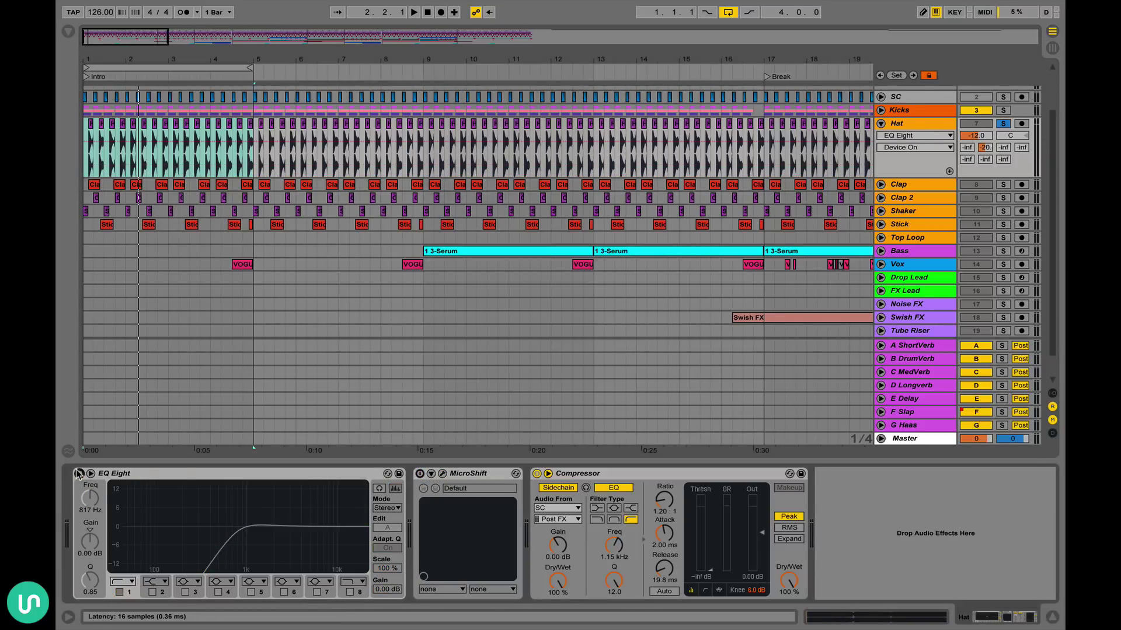
key("space")
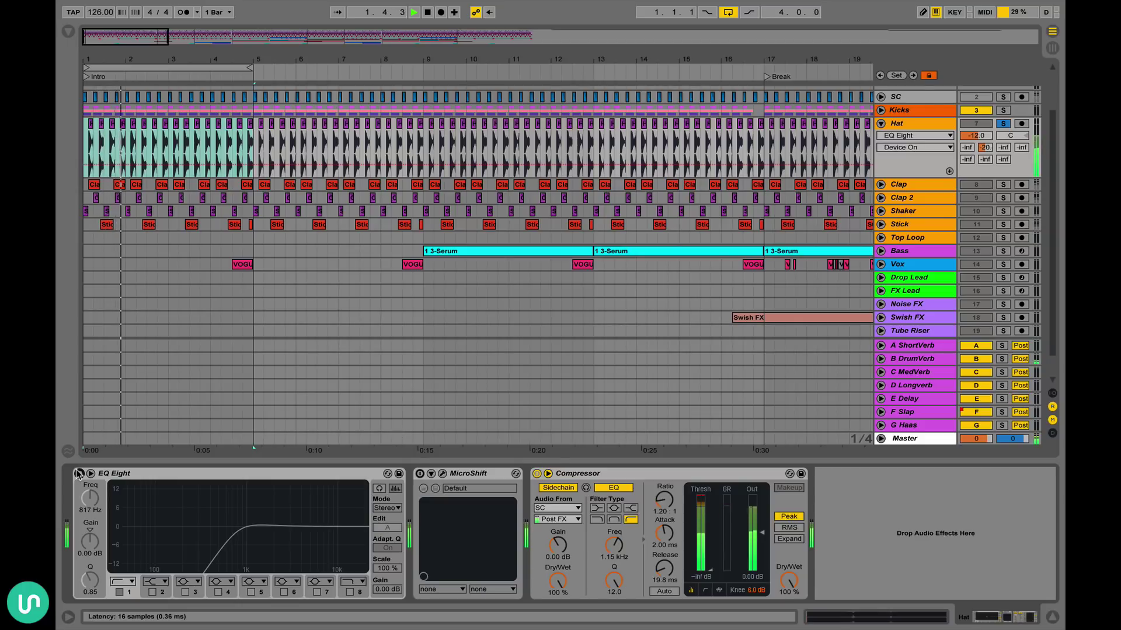
left_click(79, 473)
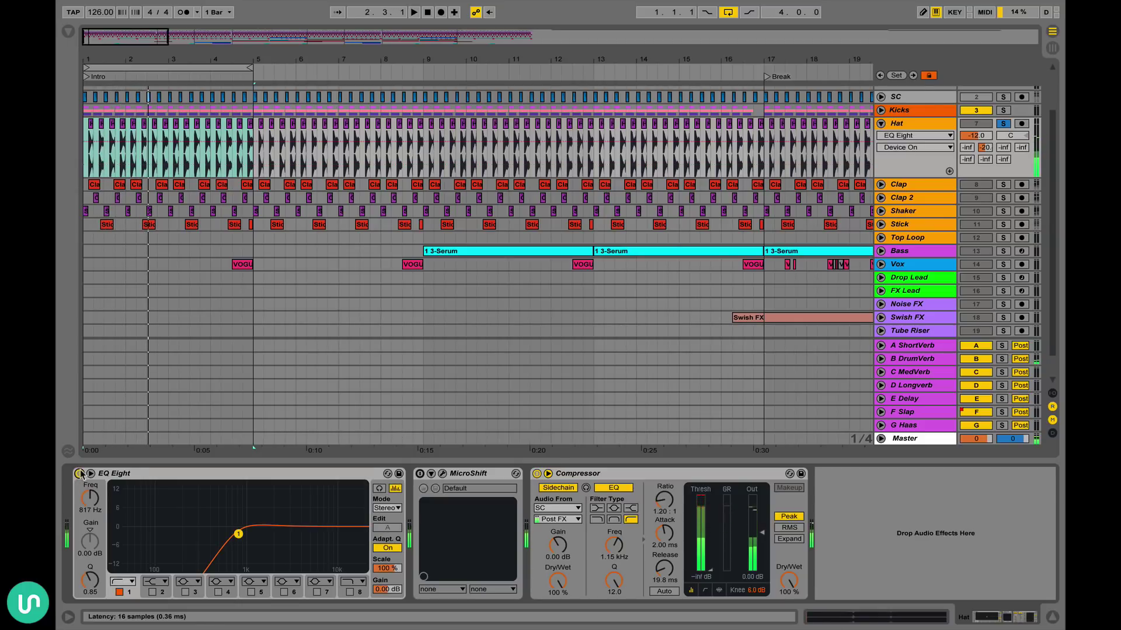
left_click(420, 474)
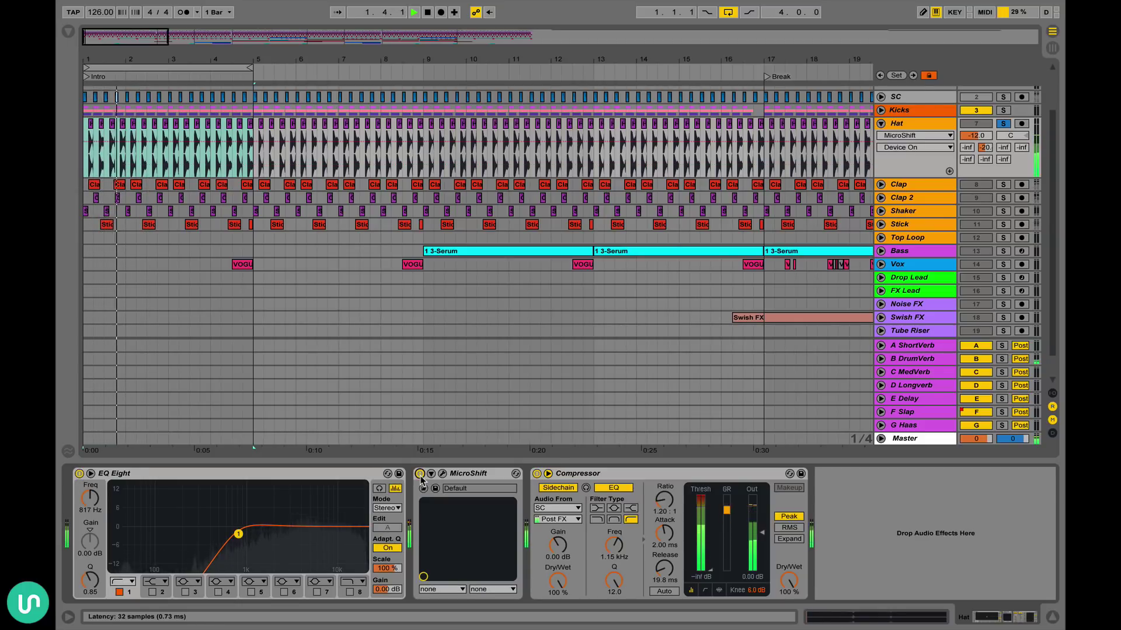
key("space")
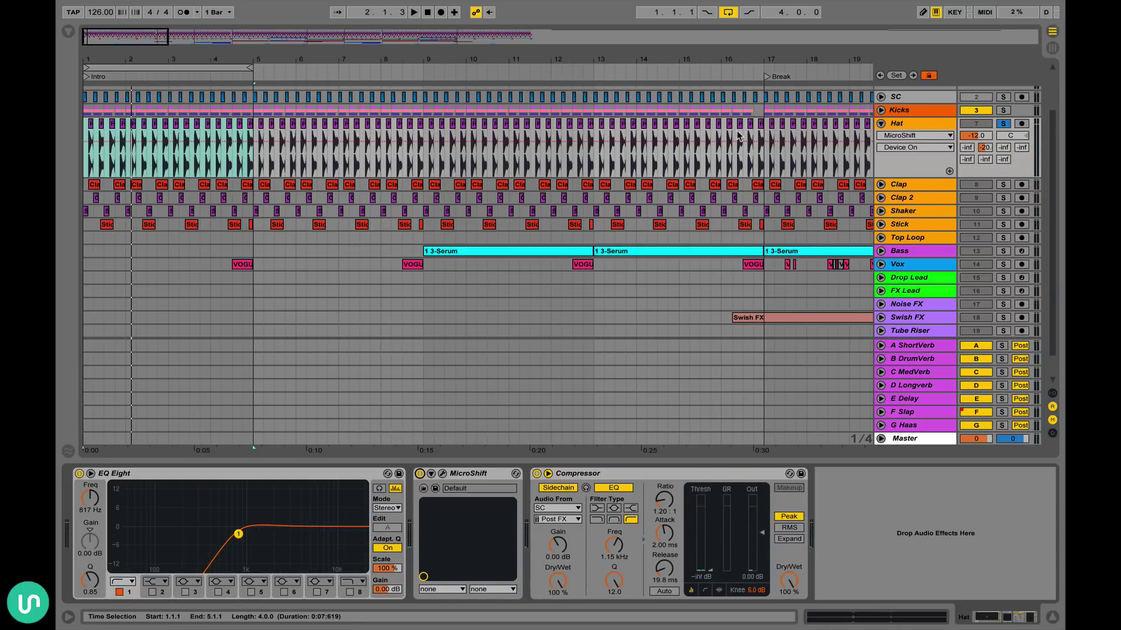
scroll(736, 131, "up", 2)
scroll(736, 130, "down", 2)
scroll(736, 131, "up", 2)
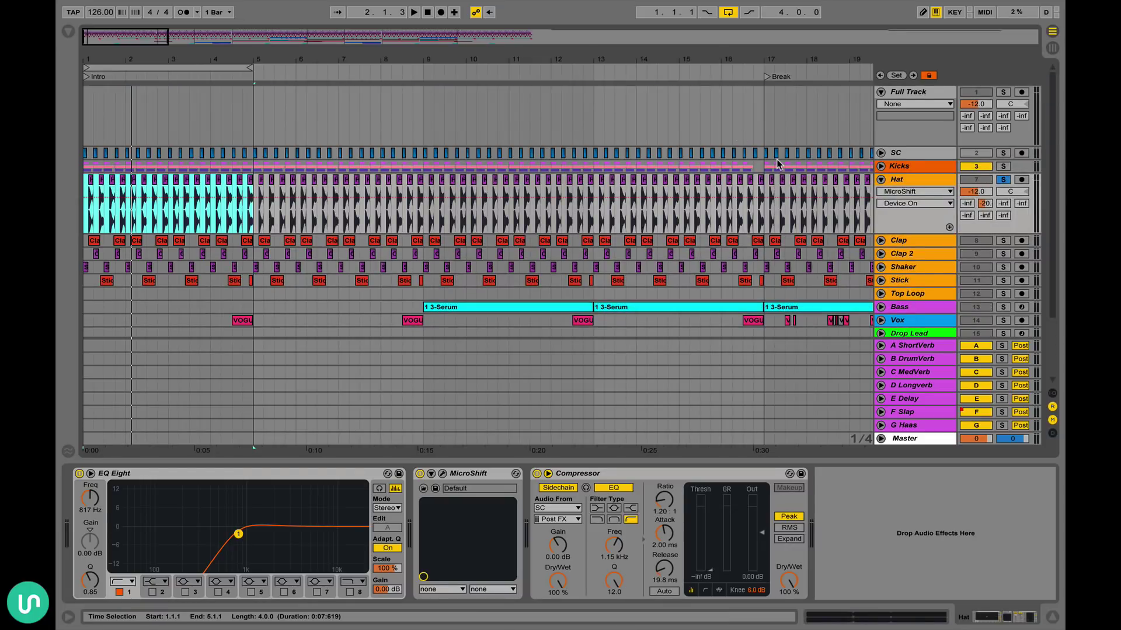
scroll(613, 321, "down", 2)
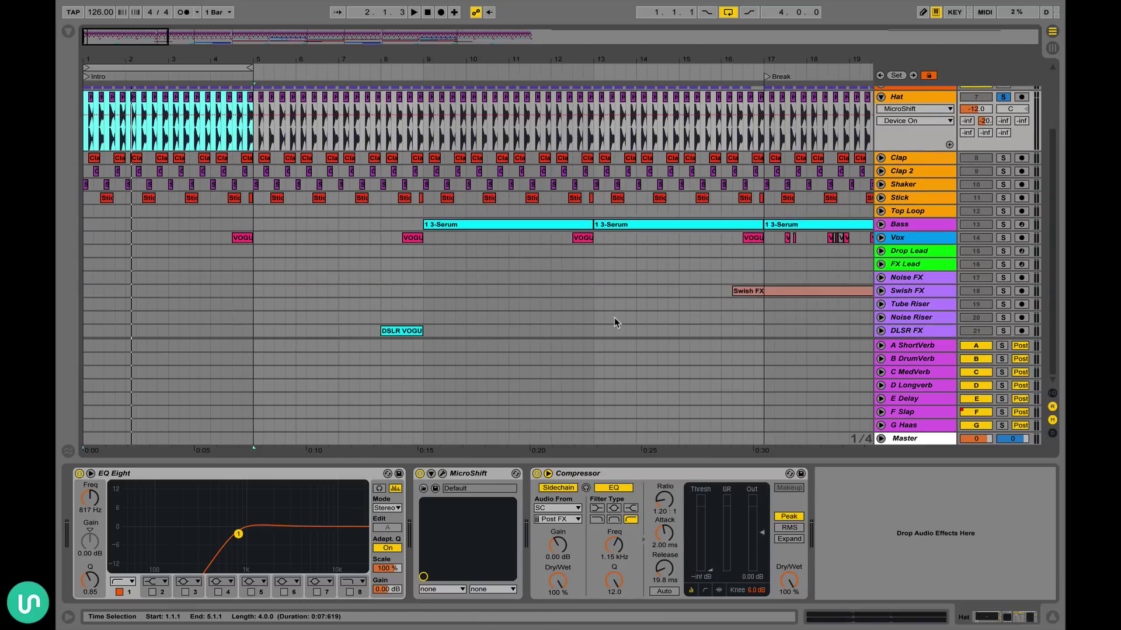
scroll(605, 298, "up", 2)
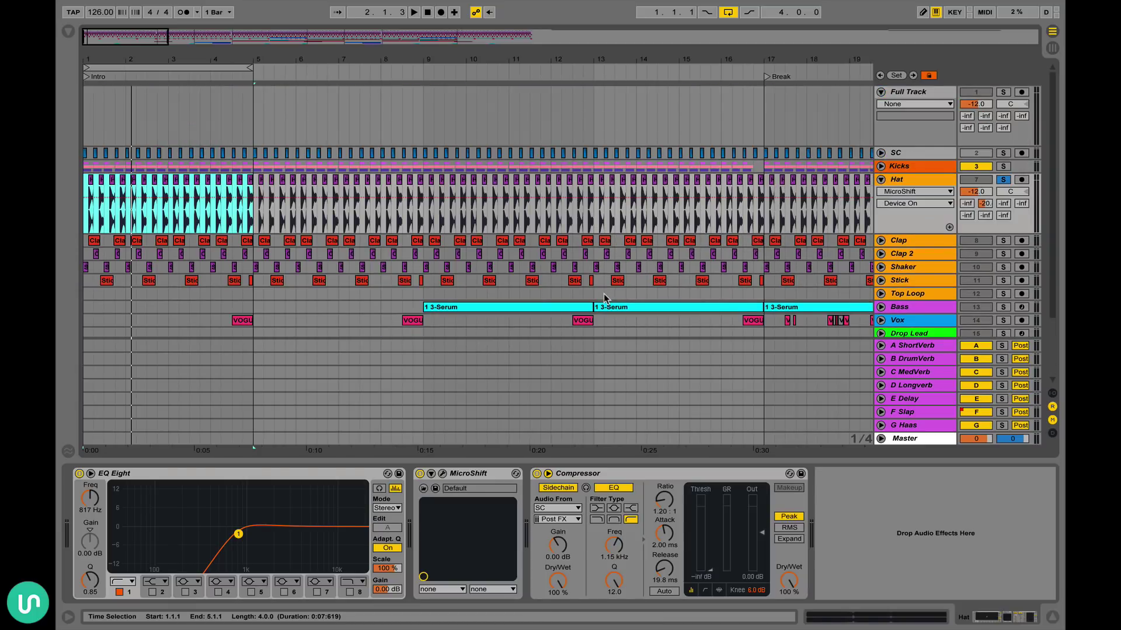
scroll(633, 300, "down", 2)
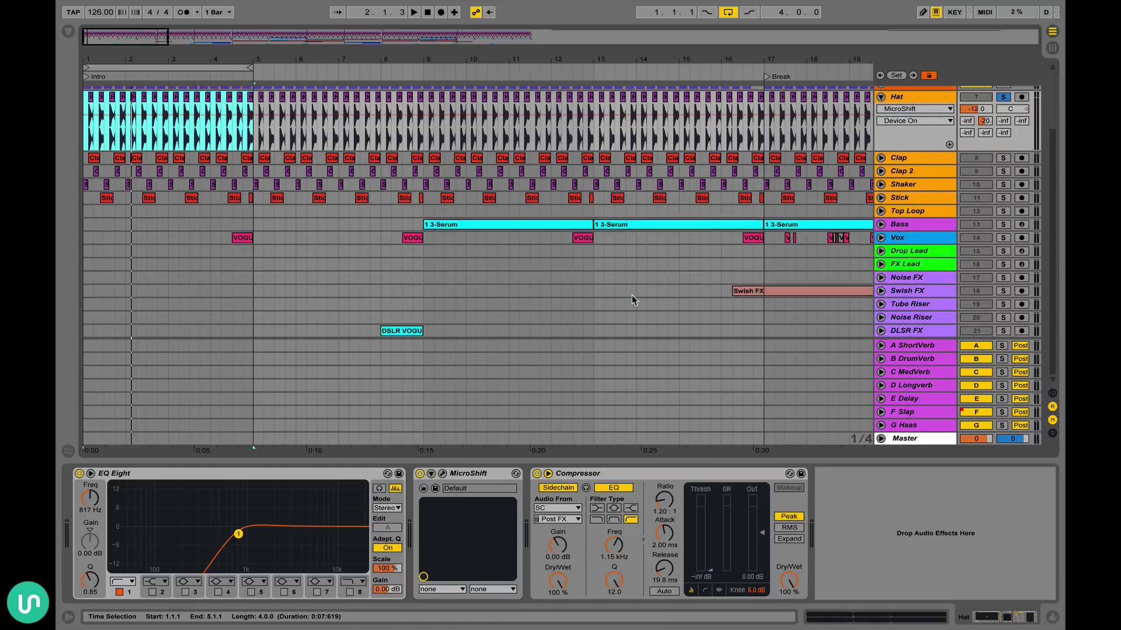
- Display the Clap track's device chain and unfold the Clap and Clap 2 tracks
scroll(633, 299, "up", 2)
left_click(900, 245)
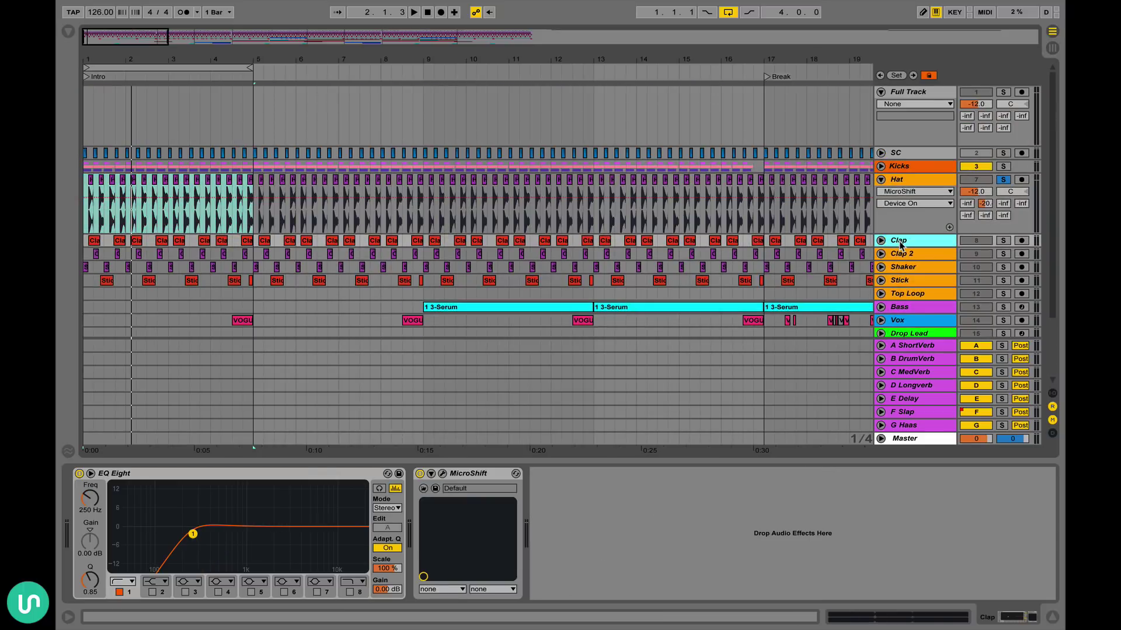
scroll(881, 193, "down", 2)
left_click(880, 170)
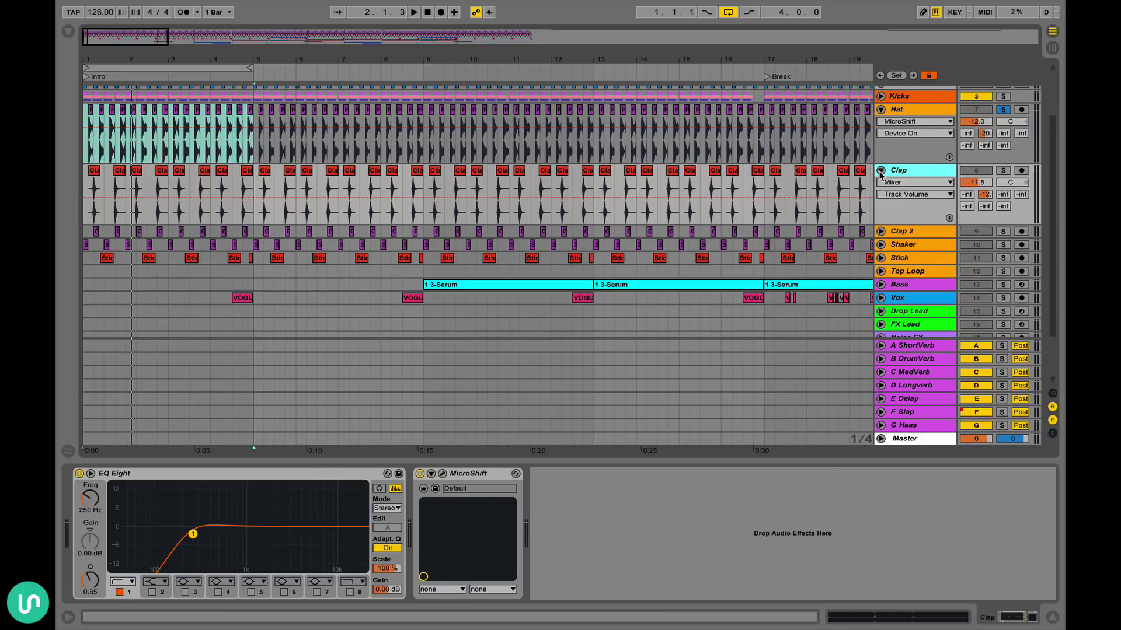
left_click(880, 231)
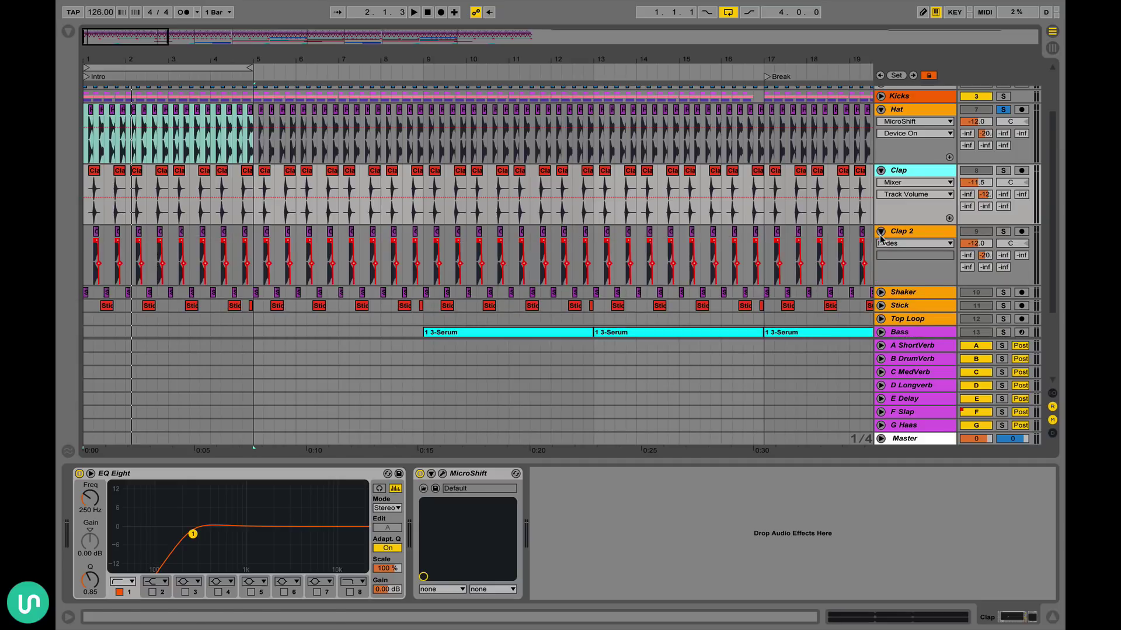
- Select the Clap clips from bar 1 to bar 5, solo the Clap track, and audition it
left_click_drag(87, 179, 251, 184)
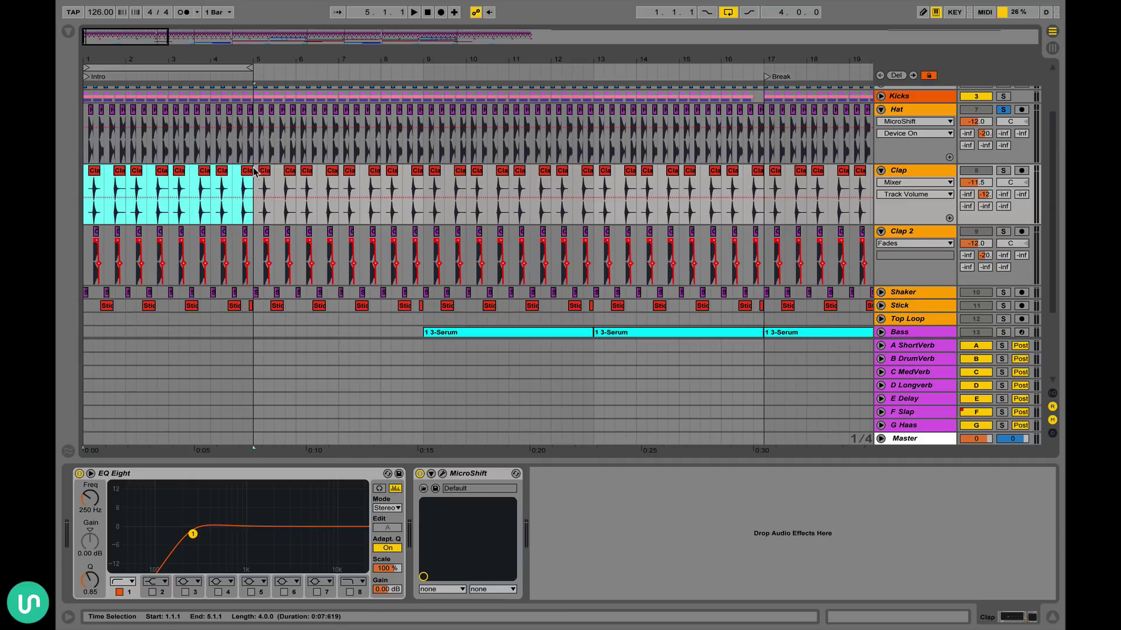
left_click(1005, 172)
key("space")
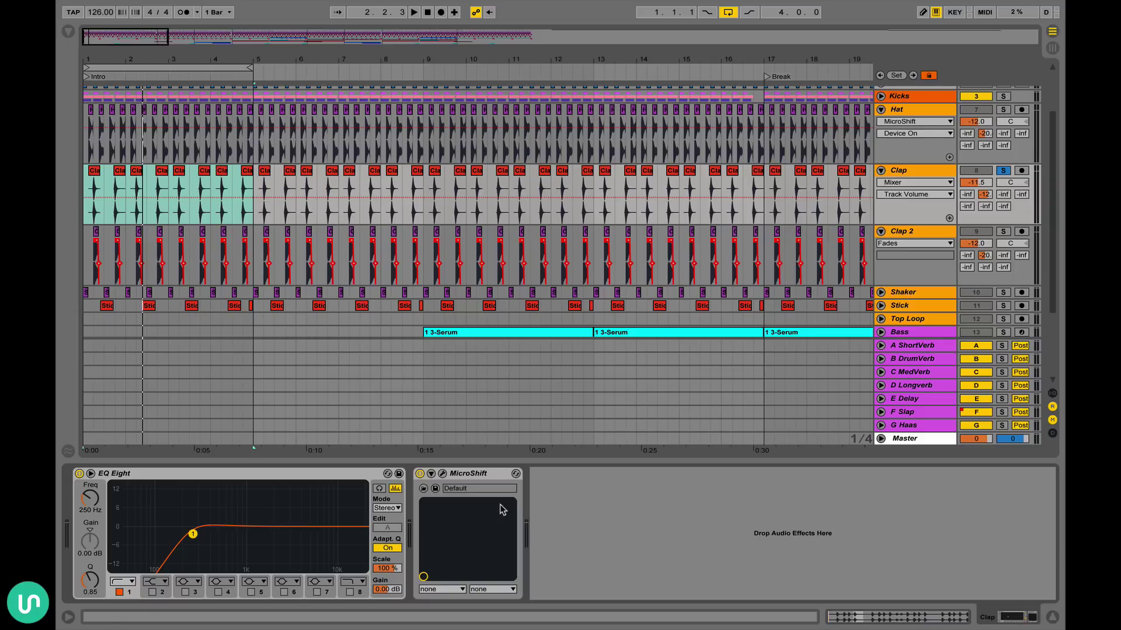
- Inspect the Clap's MicroShift settings, close the plug-in window, and hide the device view
left_click(441, 475)
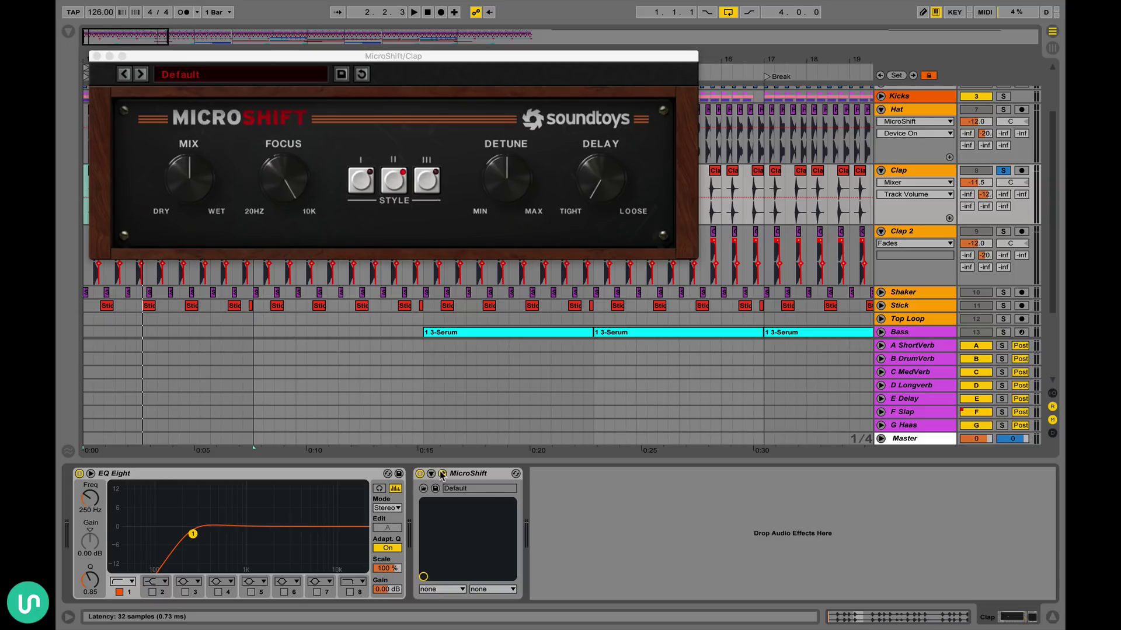
left_click(442, 474)
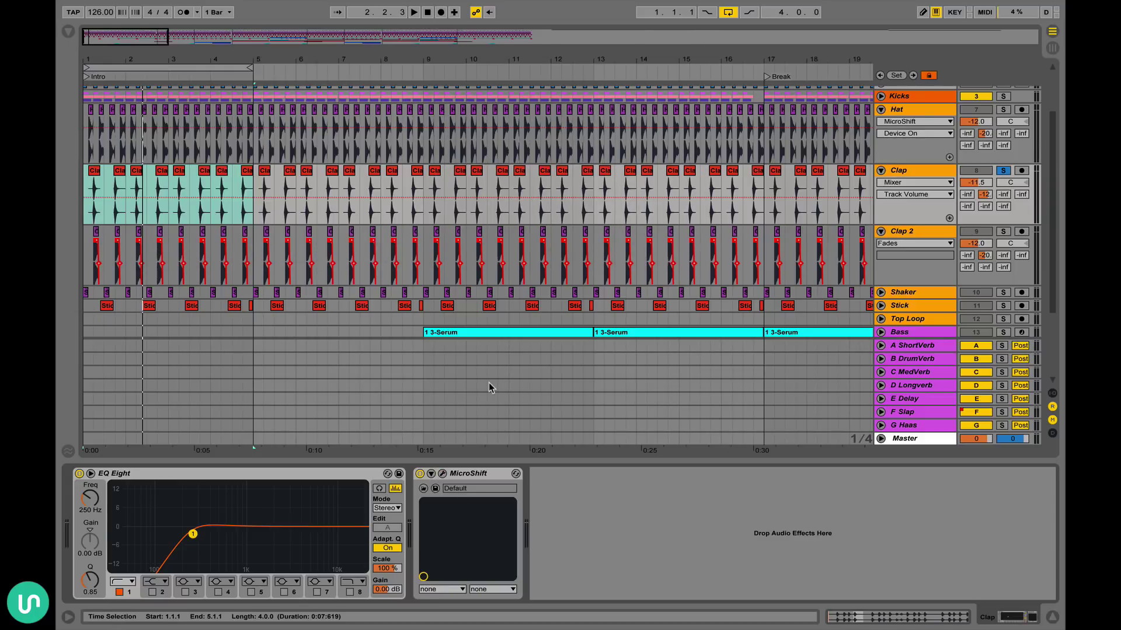
key("alt+super+l")
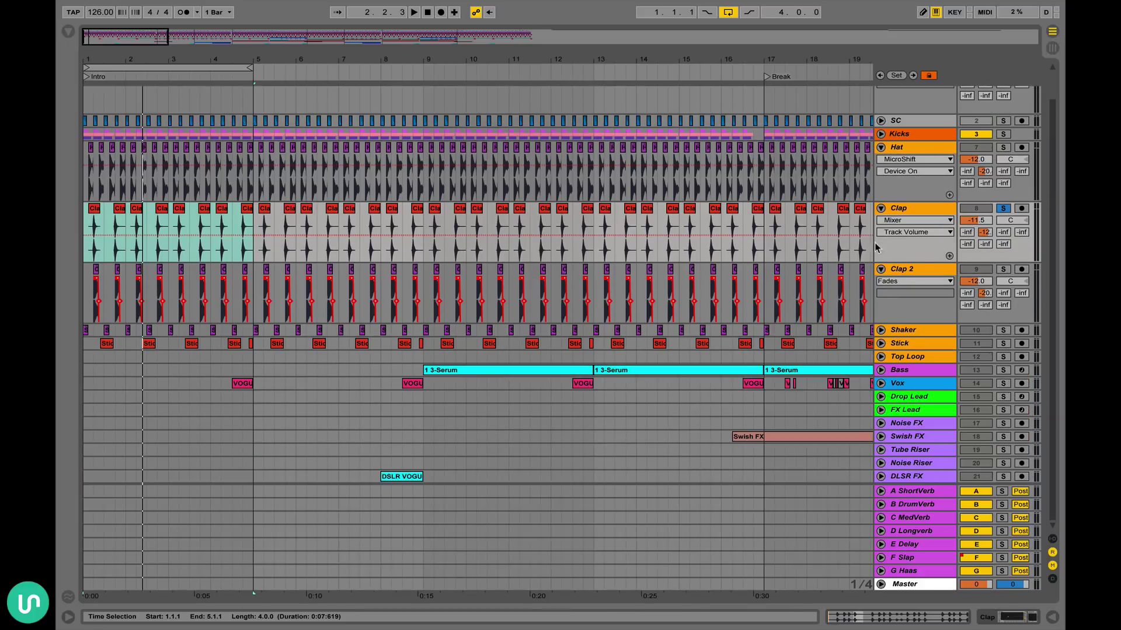
- Solo Clap 2, display its device chain, and compare it with the Clap and Hat chains
left_click(1005, 270)
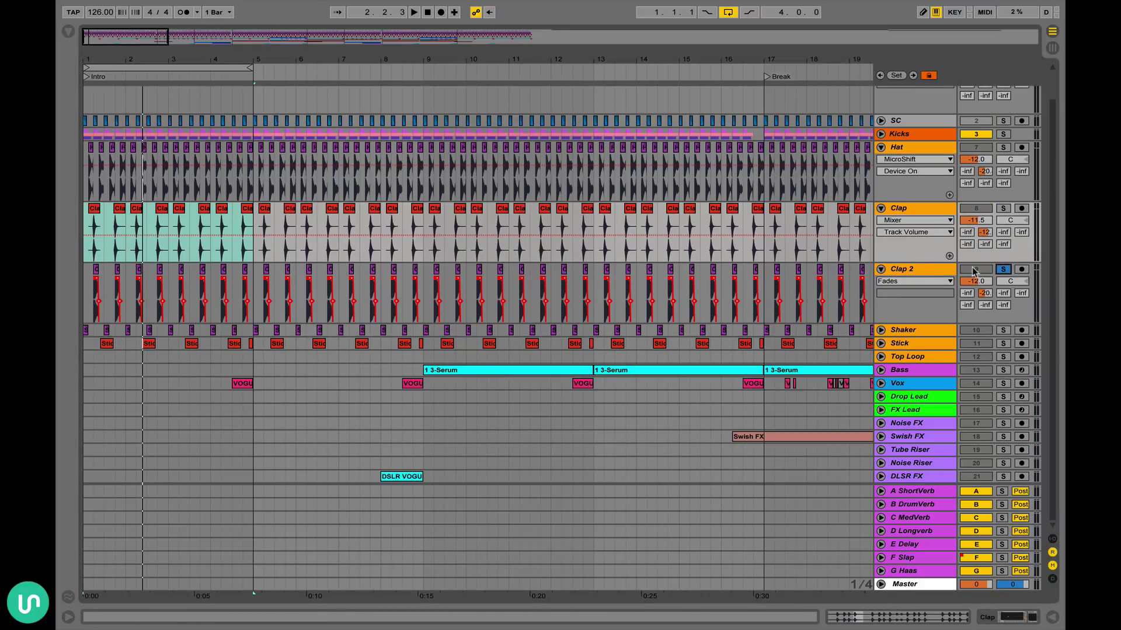
double_click(924, 270)
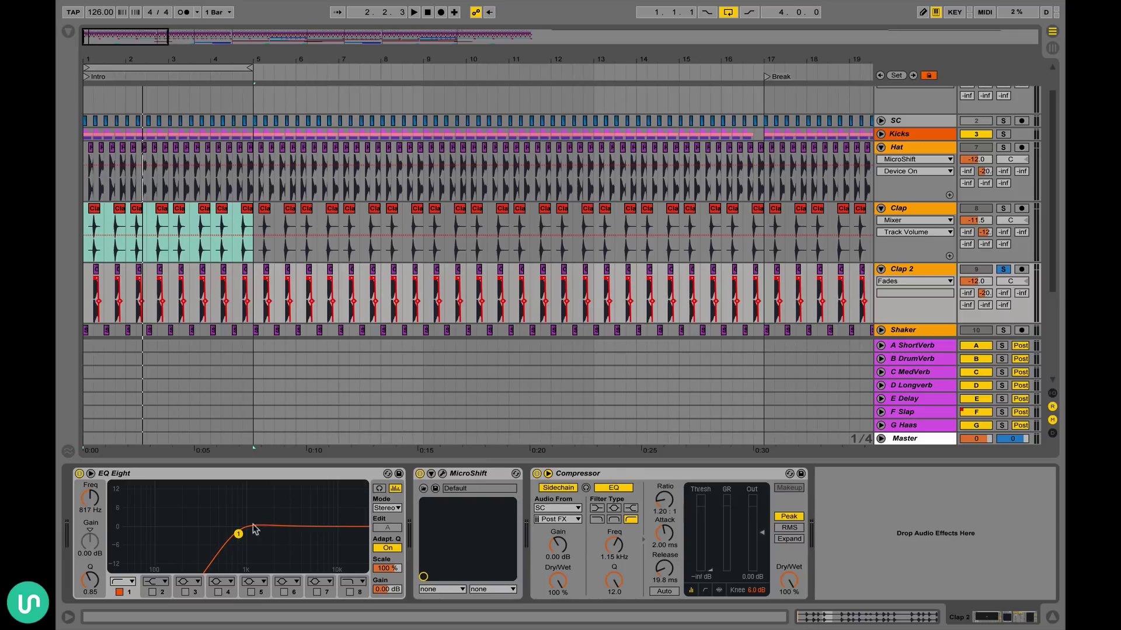
left_click(915, 211)
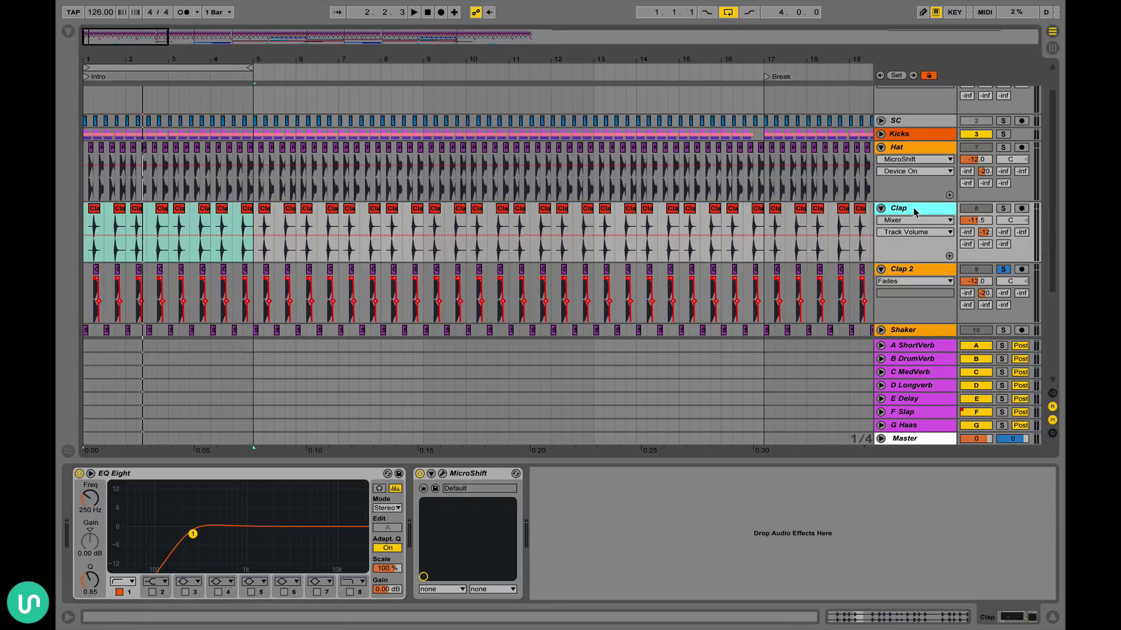
left_click(918, 272)
left_click(918, 150)
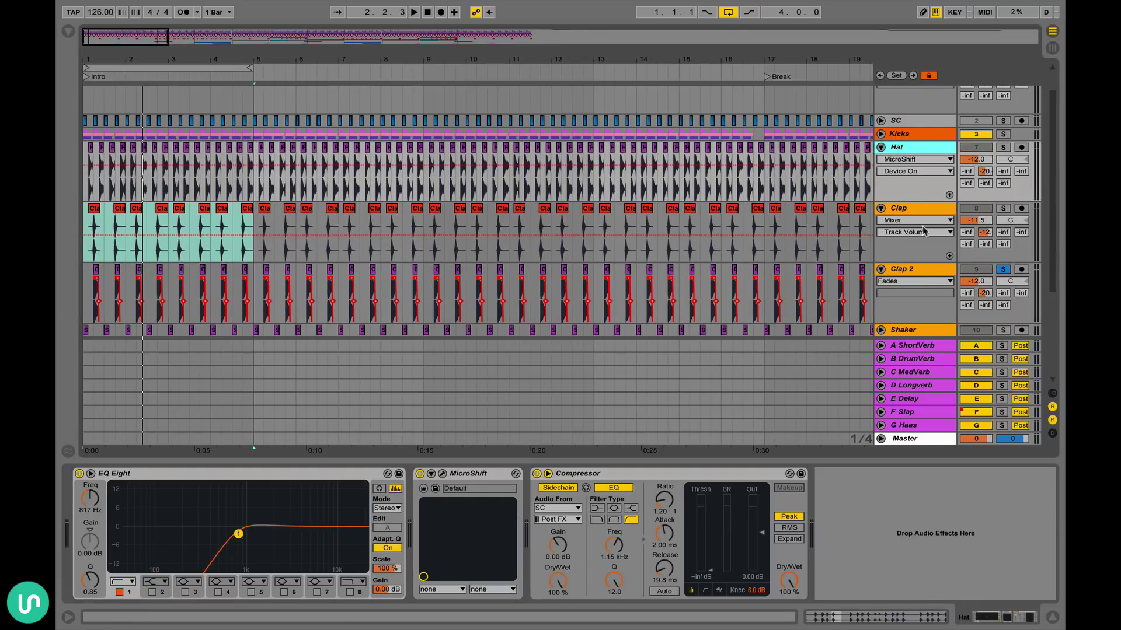
left_click(921, 273)
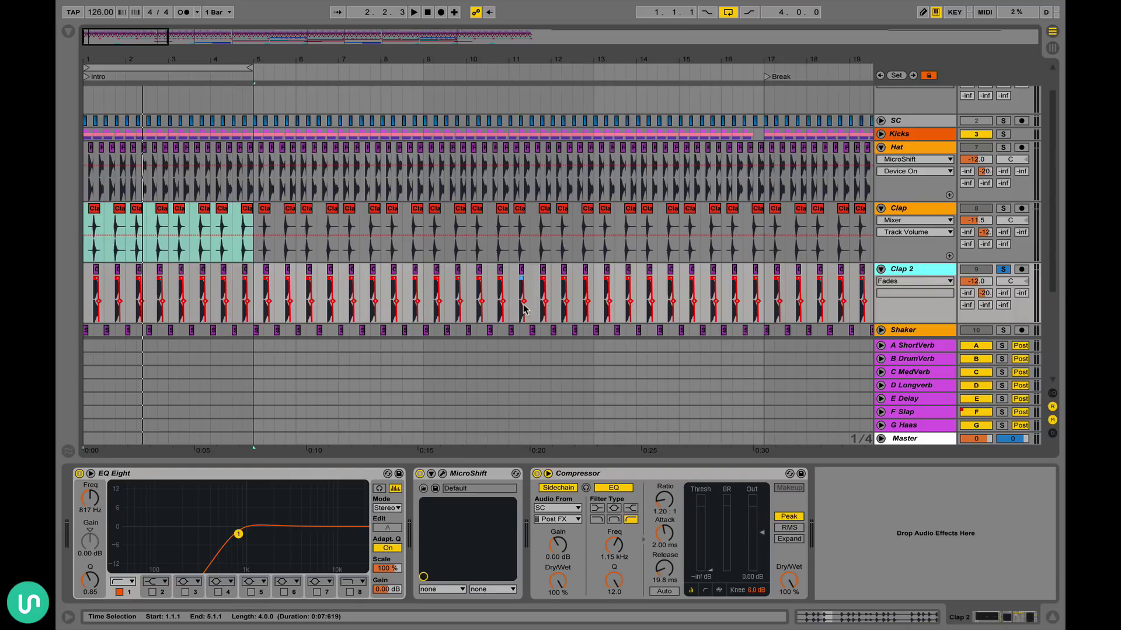
scroll(960, 200, "down", 2)
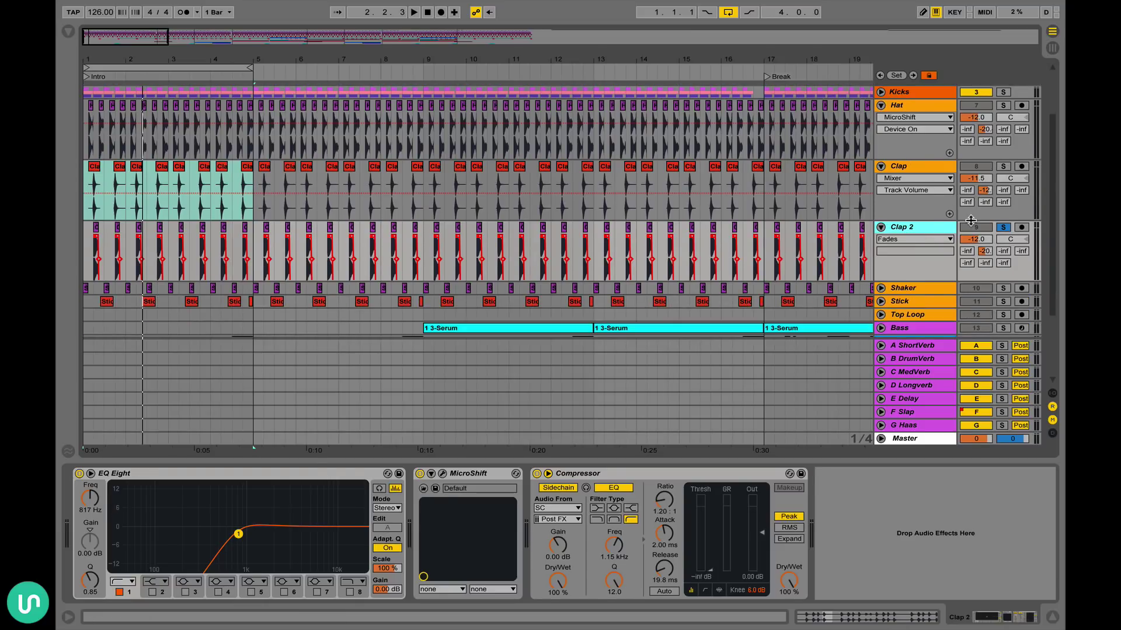
- Audition the soloed Clap, layer Clap 2 in with it, and leave only Clap 2 soloed
left_click(1002, 167)
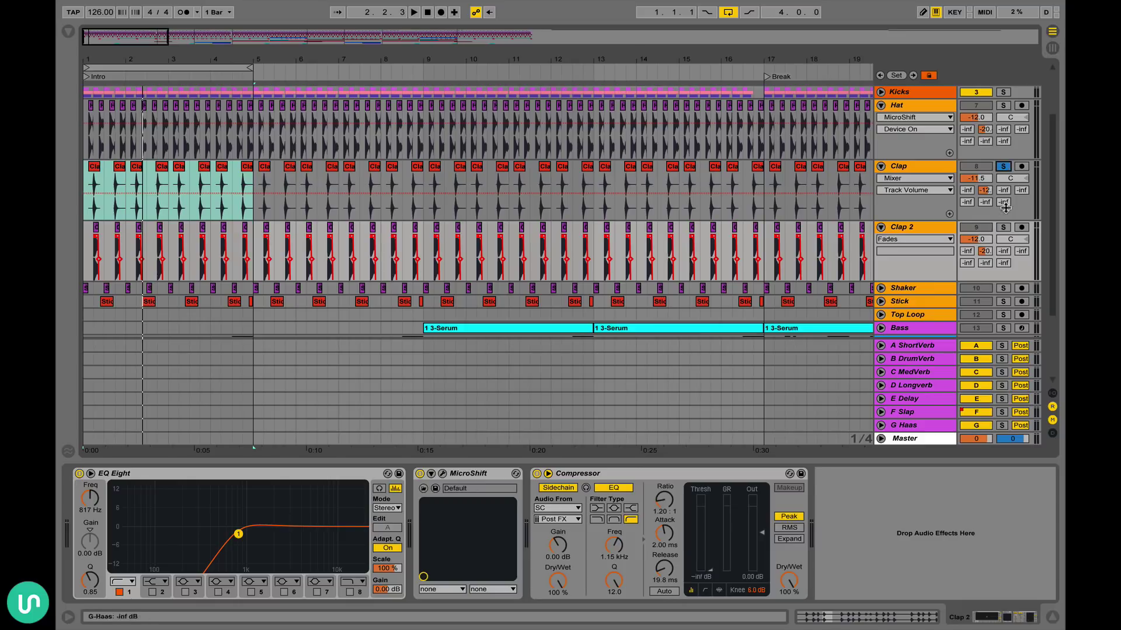
key("space")
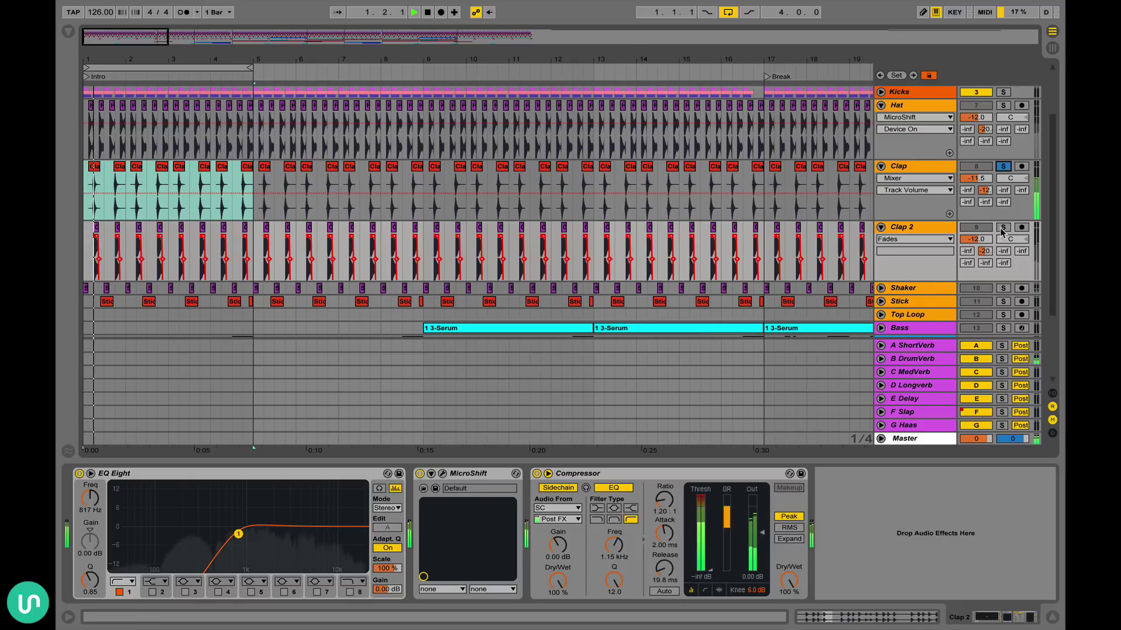
left_click(1002, 228)
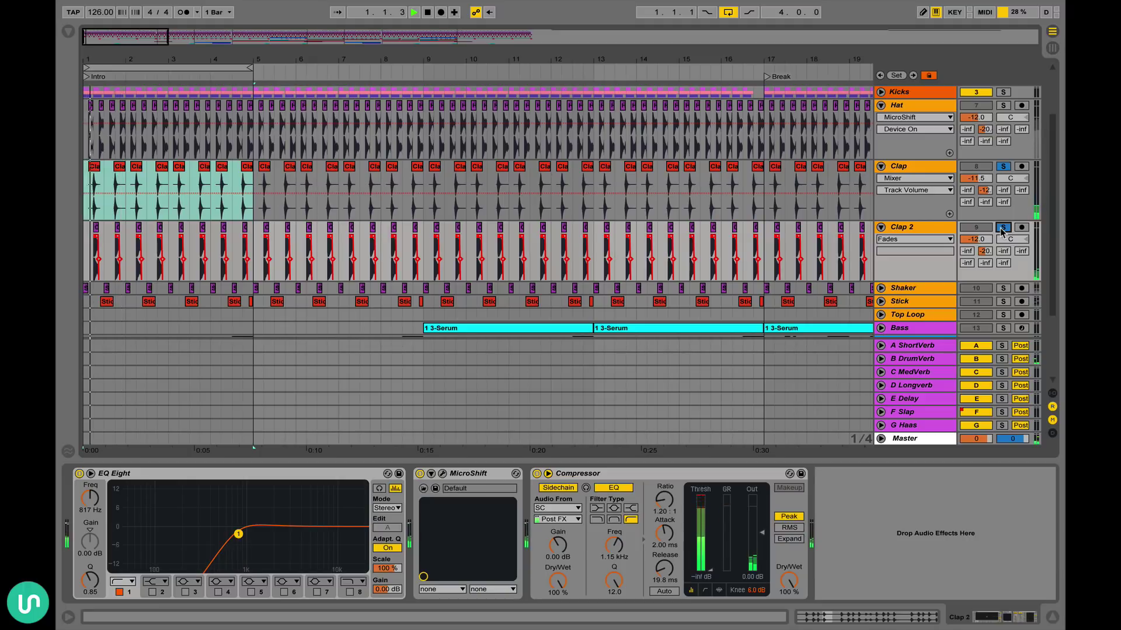
key("space")
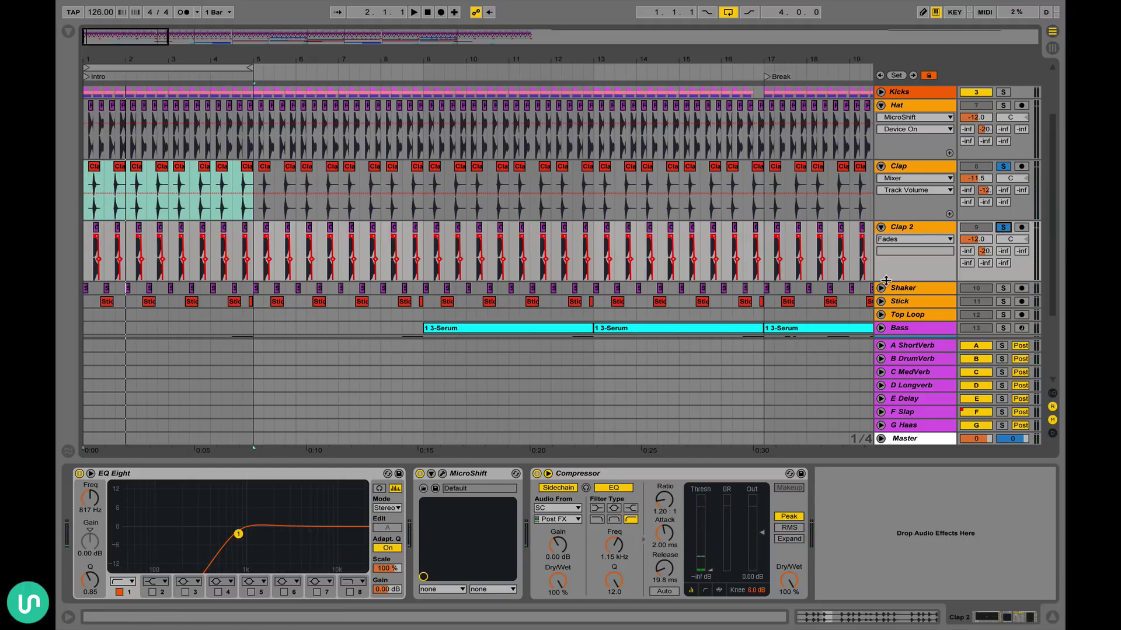
left_click(1003, 228)
- Display the Shaker track's device chain and examine the low-cut band of its EQ Eight
scroll(928, 279, "down", 1)
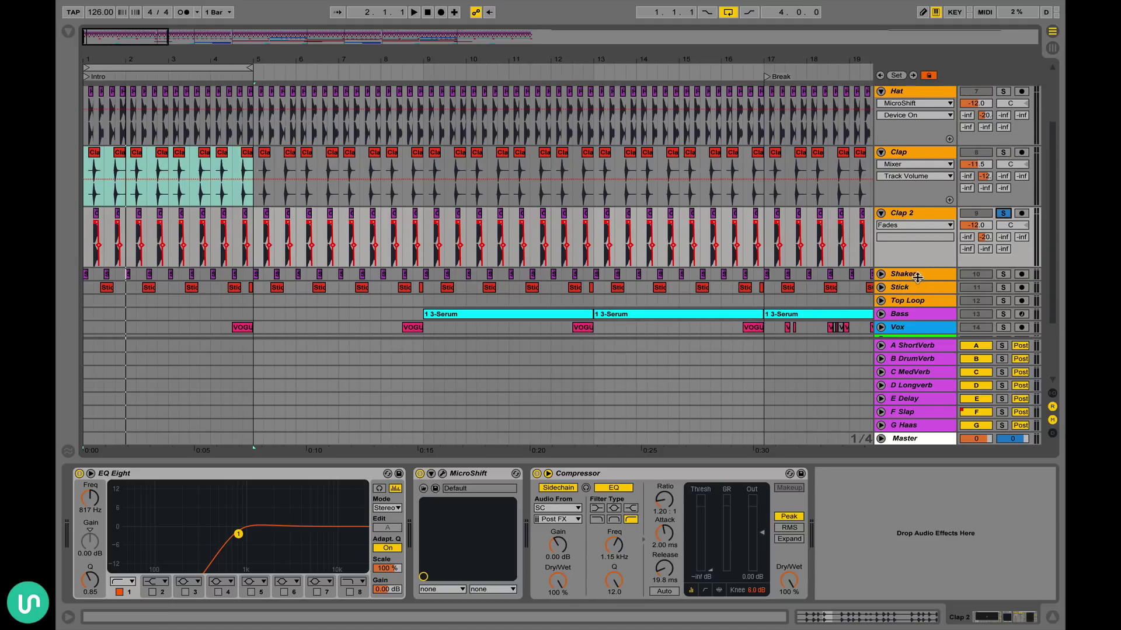
left_click(918, 274)
scroll(562, 214, "down", 1)
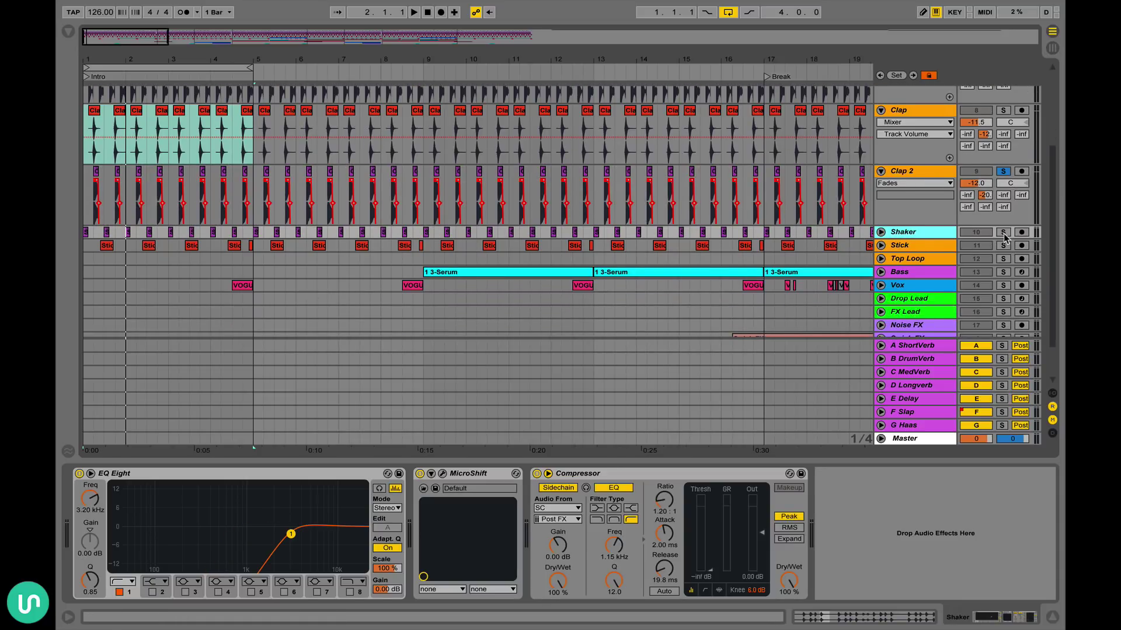
left_click(290, 535)
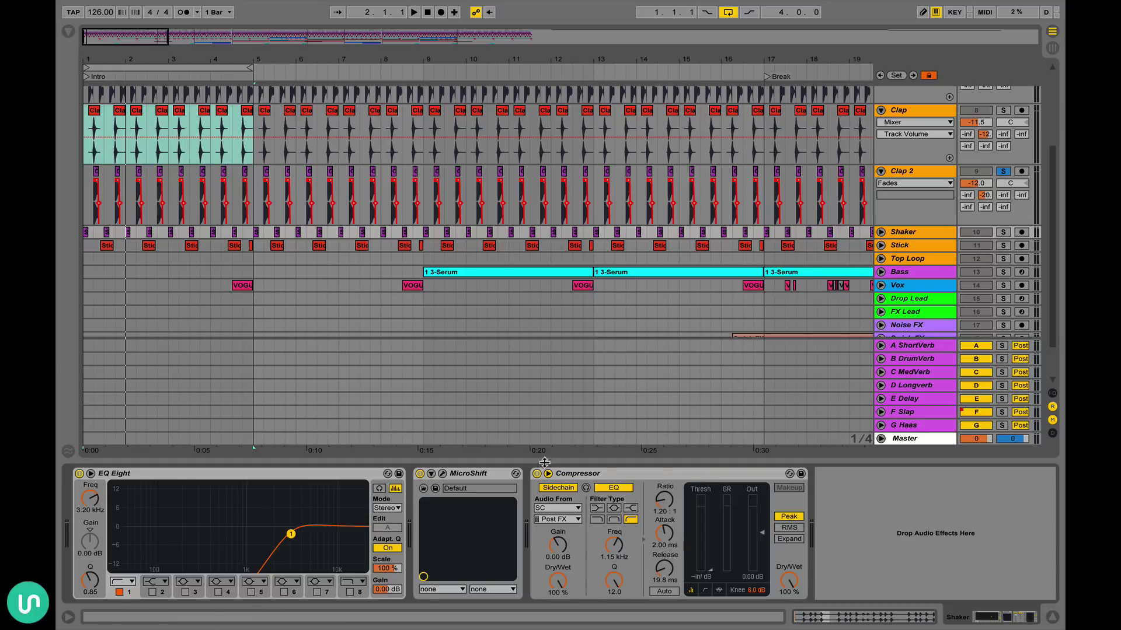
- Solo the Shaker track and audition it
scroll(722, 225, "up", 3)
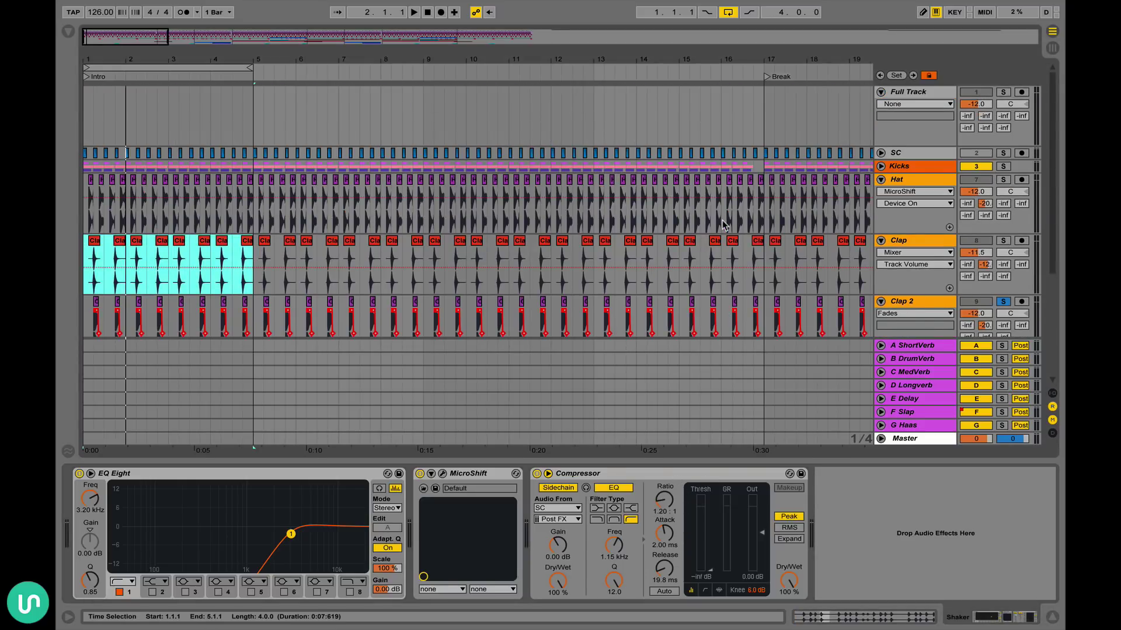
scroll(694, 175, "down", 5)
scroll(670, 120, "up", 5)
scroll(670, 116, "down", 2)
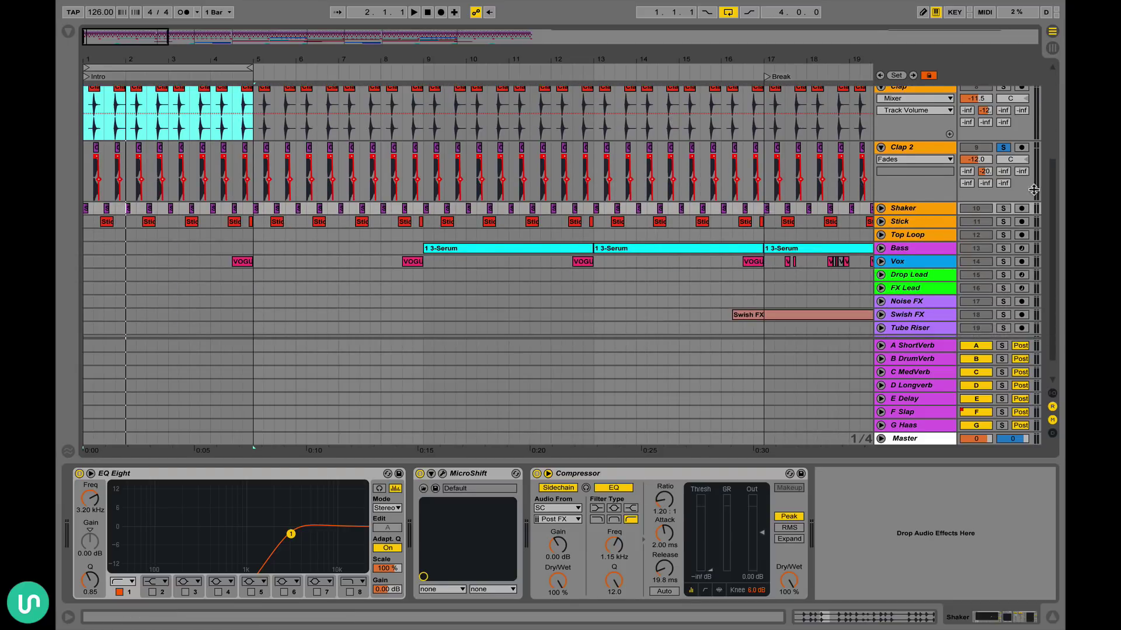
left_click(1003, 209)
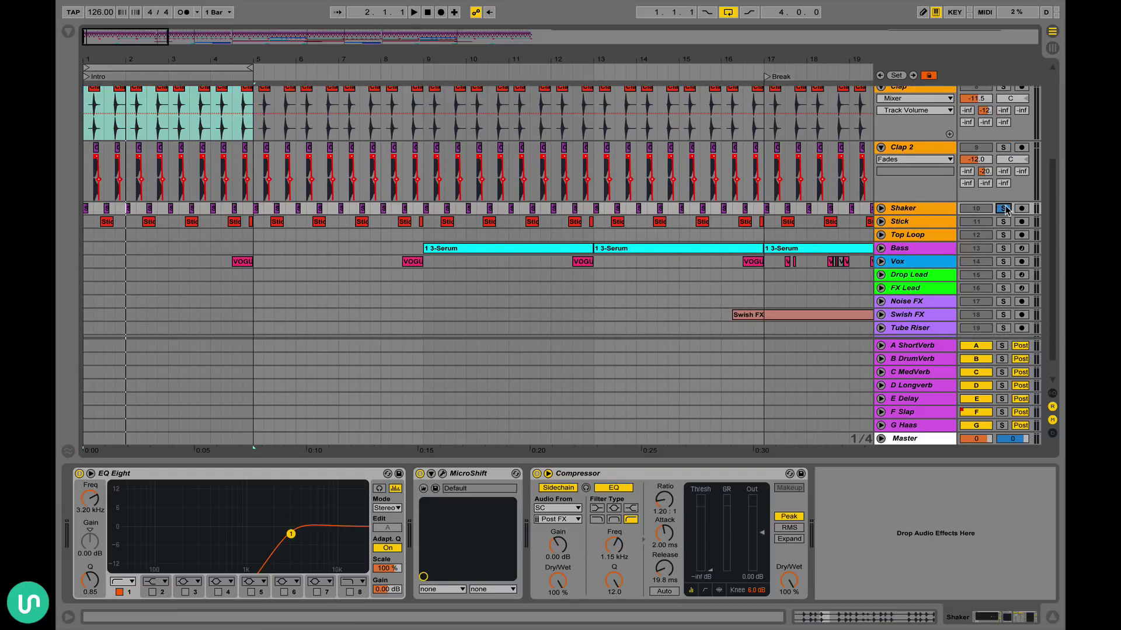
left_click(924, 209)
key("space")
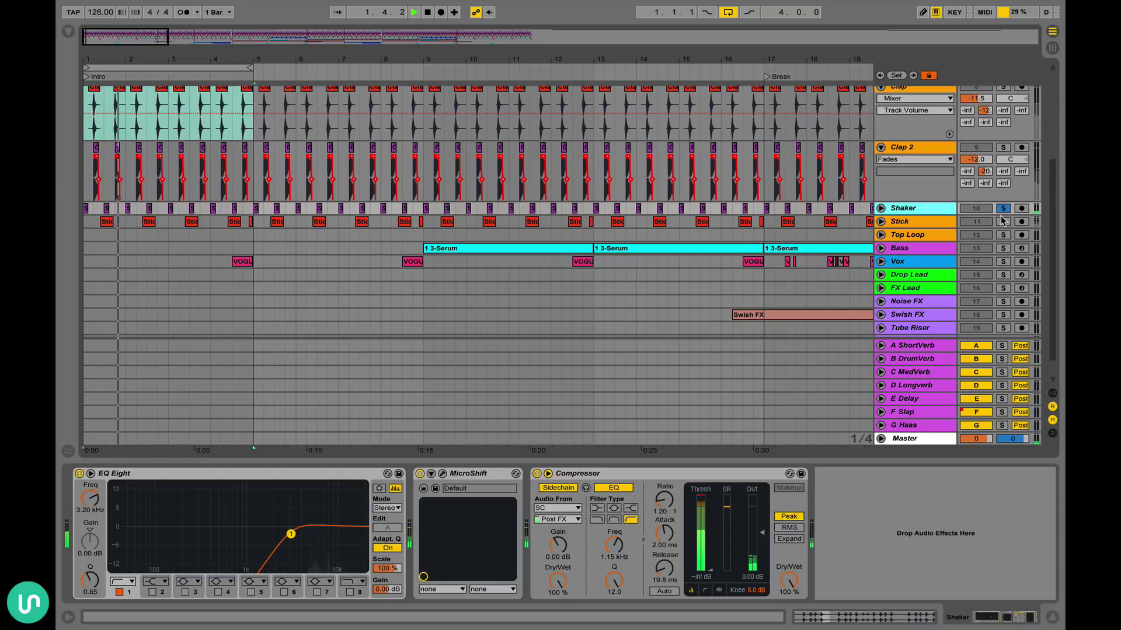
key("space")
- Solo Clap 2, Clap, Hat and the Kicks group alongside the Shaker and audition the drums together
scroll(1002, 220, "up", 2)
left_click(1003, 189)
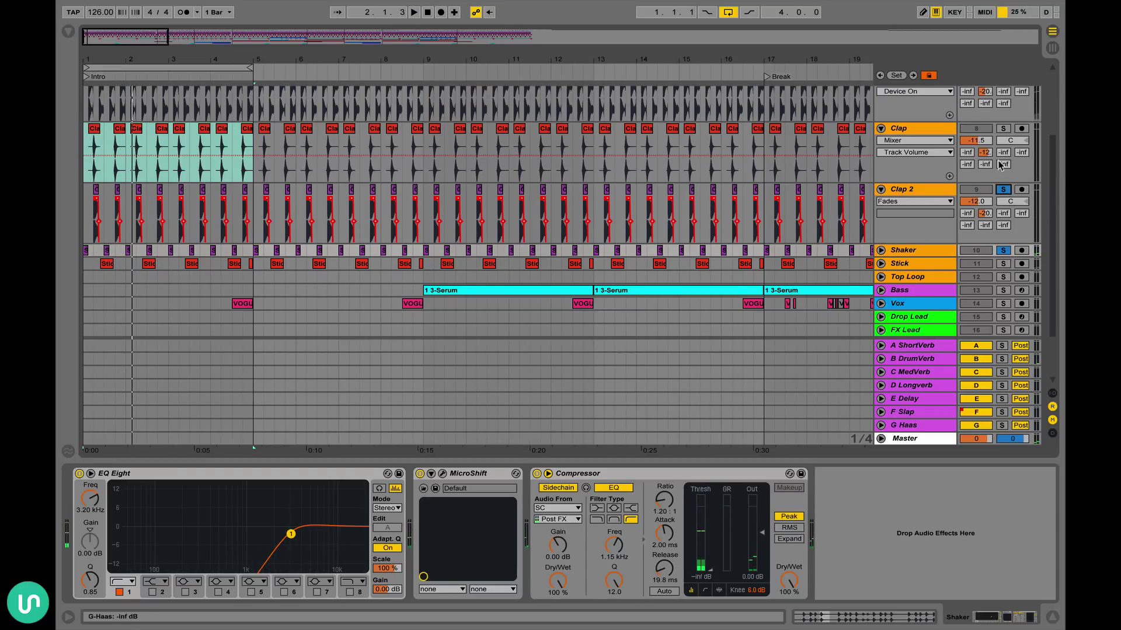
left_click(1002, 129)
scroll(1000, 133, "up", 3)
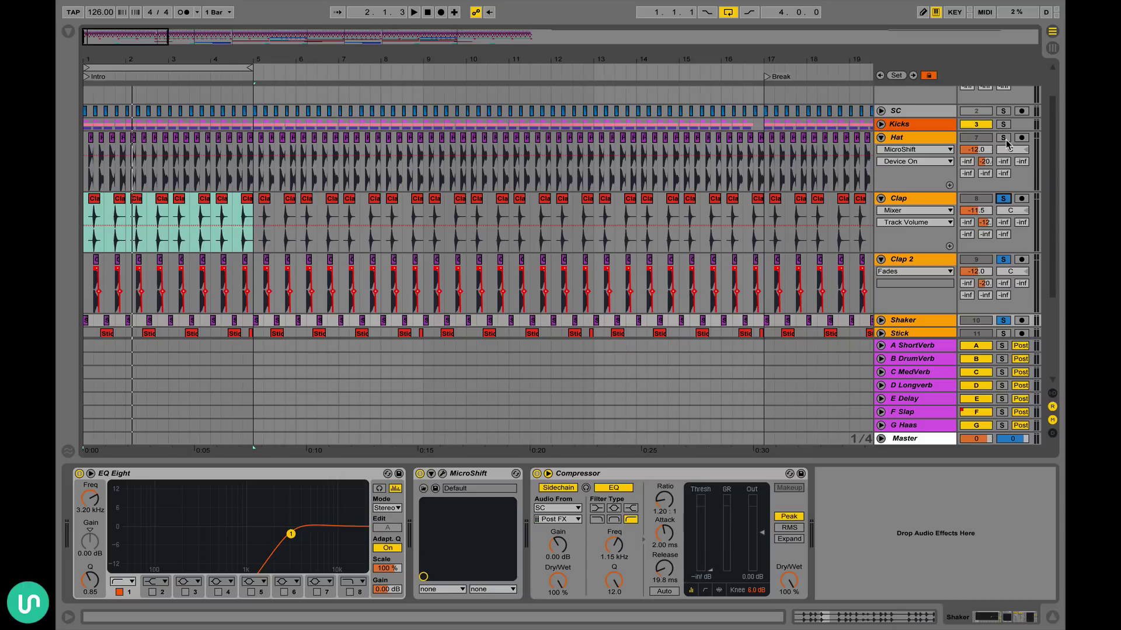
left_click(1003, 138)
left_click(1003, 125)
key("space")
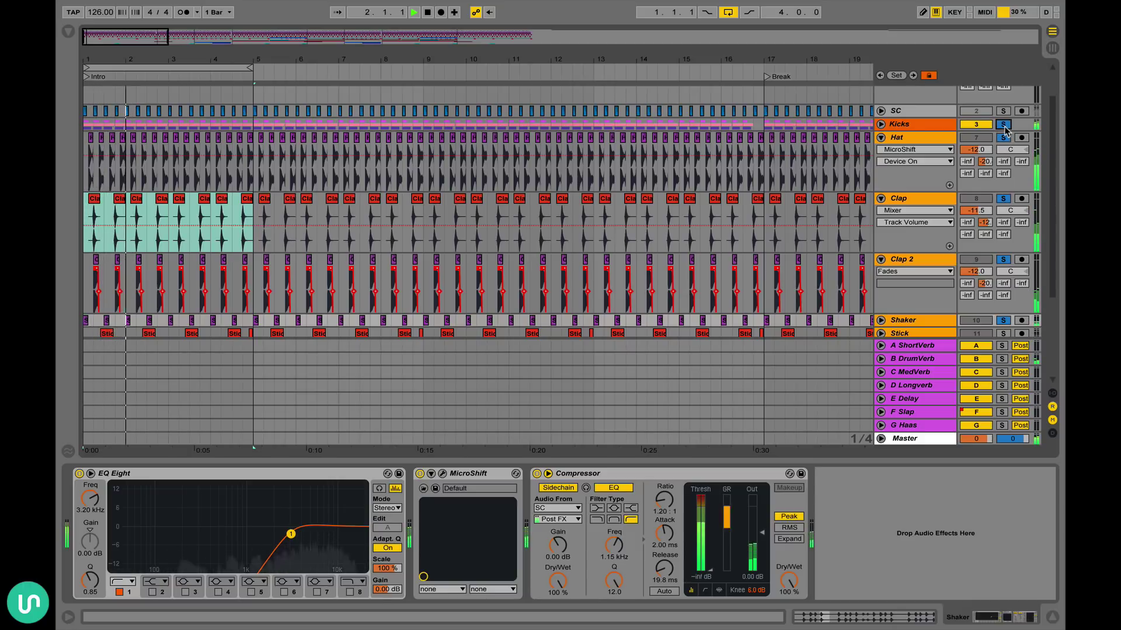
scroll(1004, 130, "down", 5)
key("space")
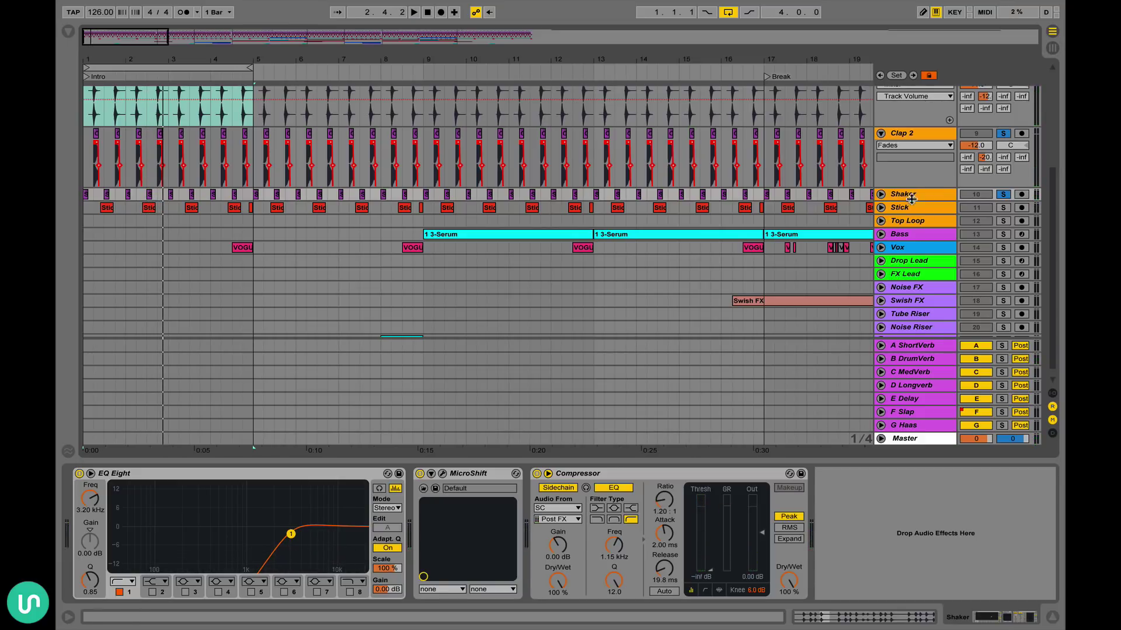
- Unfold the Stick track, add it to the soloed drums, and audition them together
left_click(882, 208)
left_click(881, 208)
left_click(881, 207)
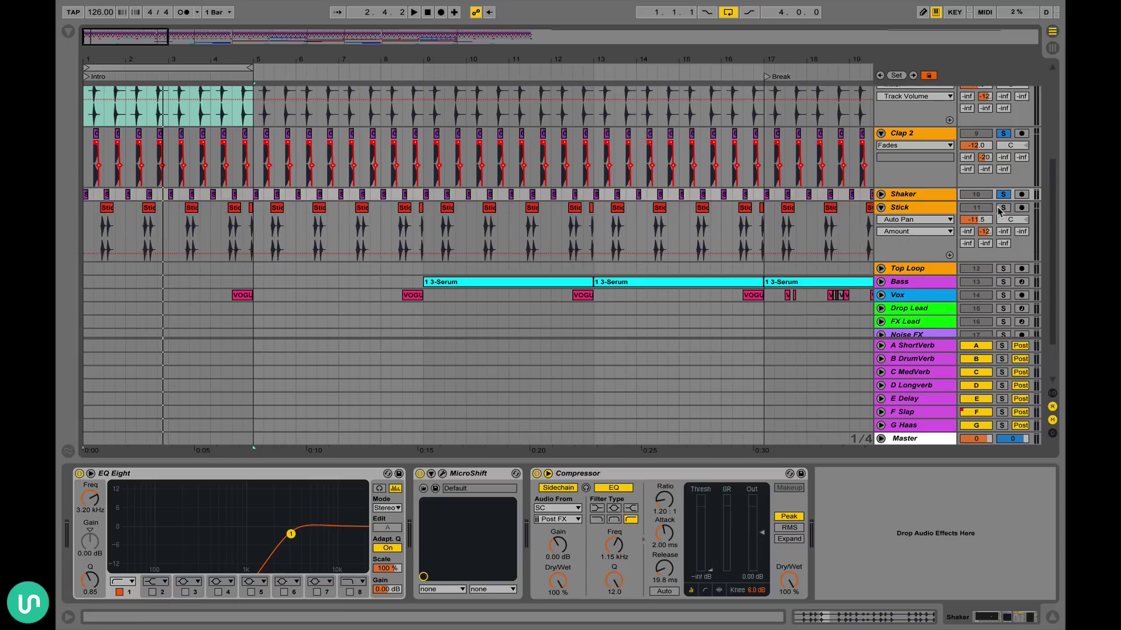
left_click(1001, 209)
key("space")
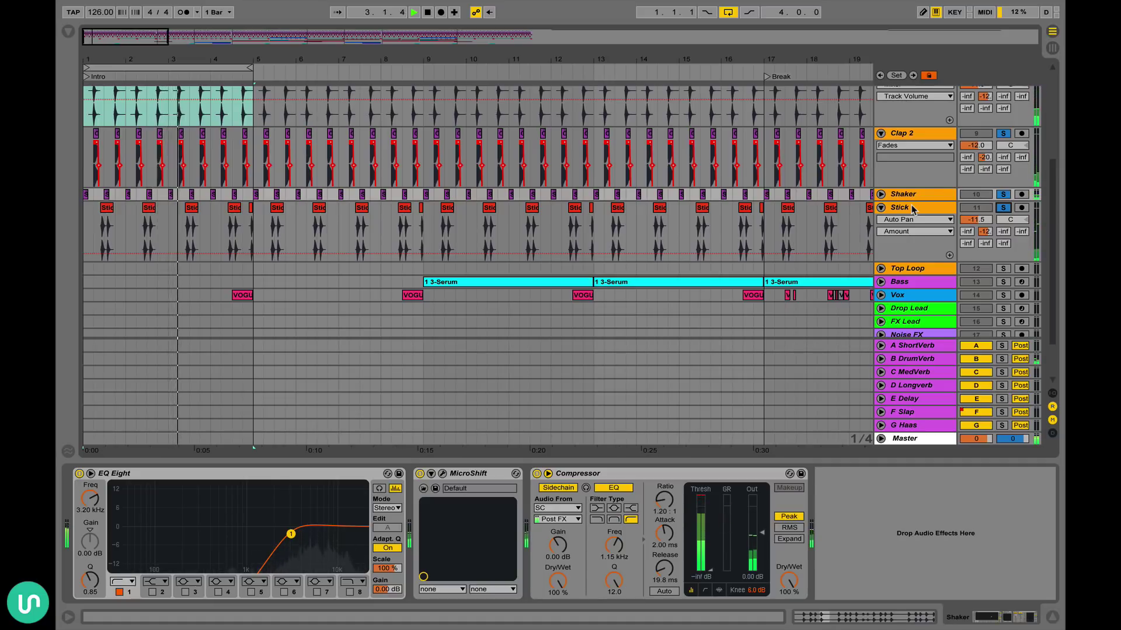
- Display the Stick track's device chain and examine its EQ Eight, MicroShift and Auto Pan
left_click(914, 209)
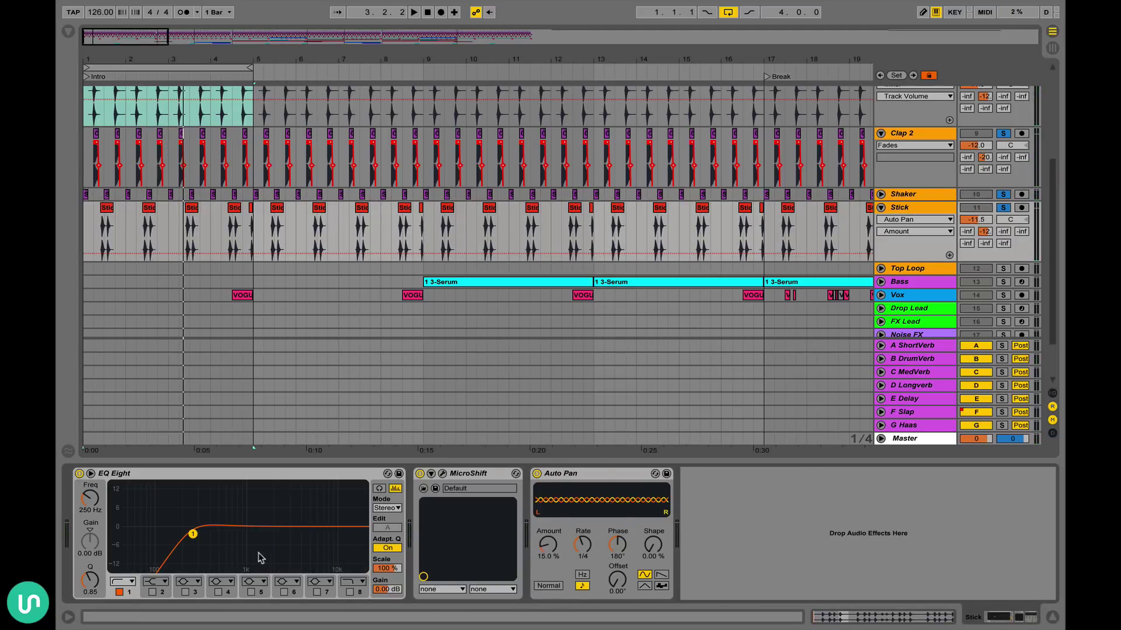
left_click(177, 475)
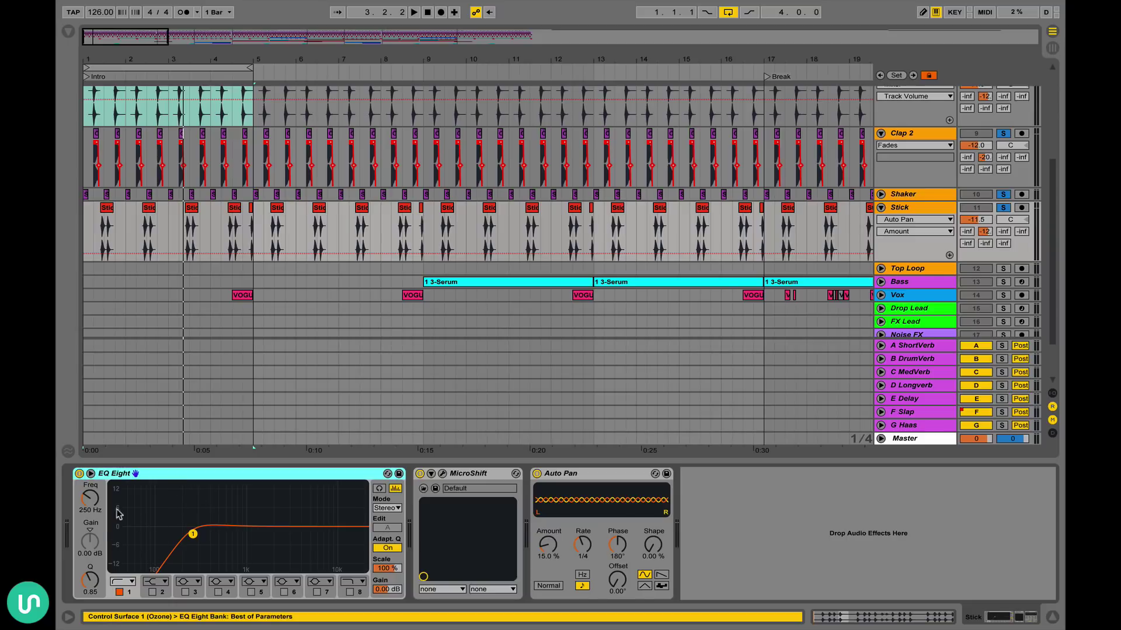
left_click(494, 472)
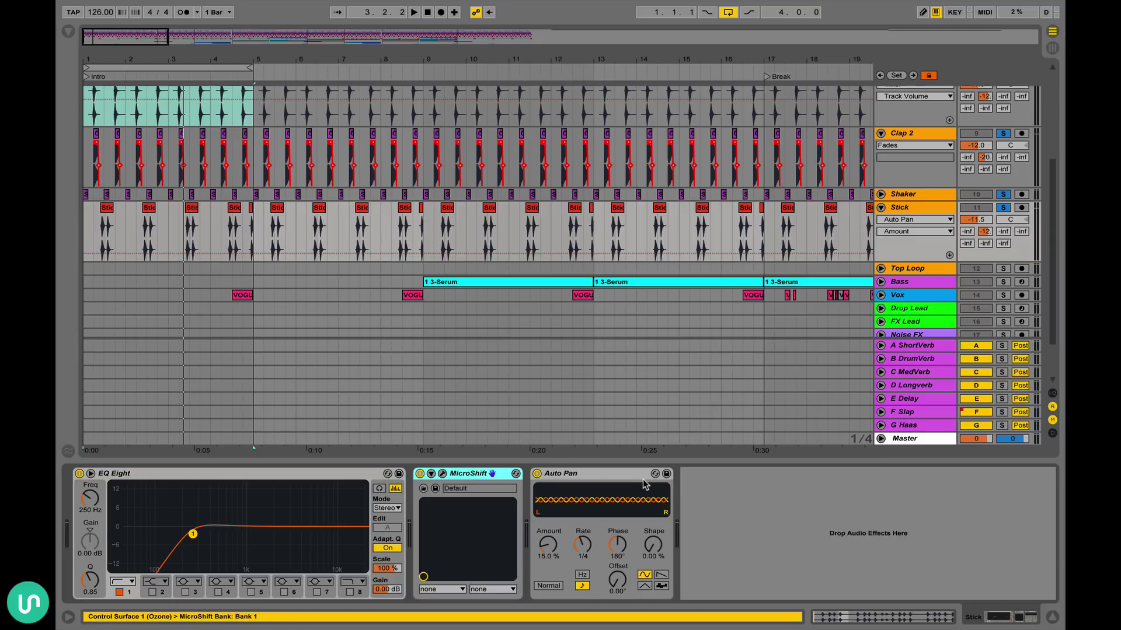
left_click(572, 475)
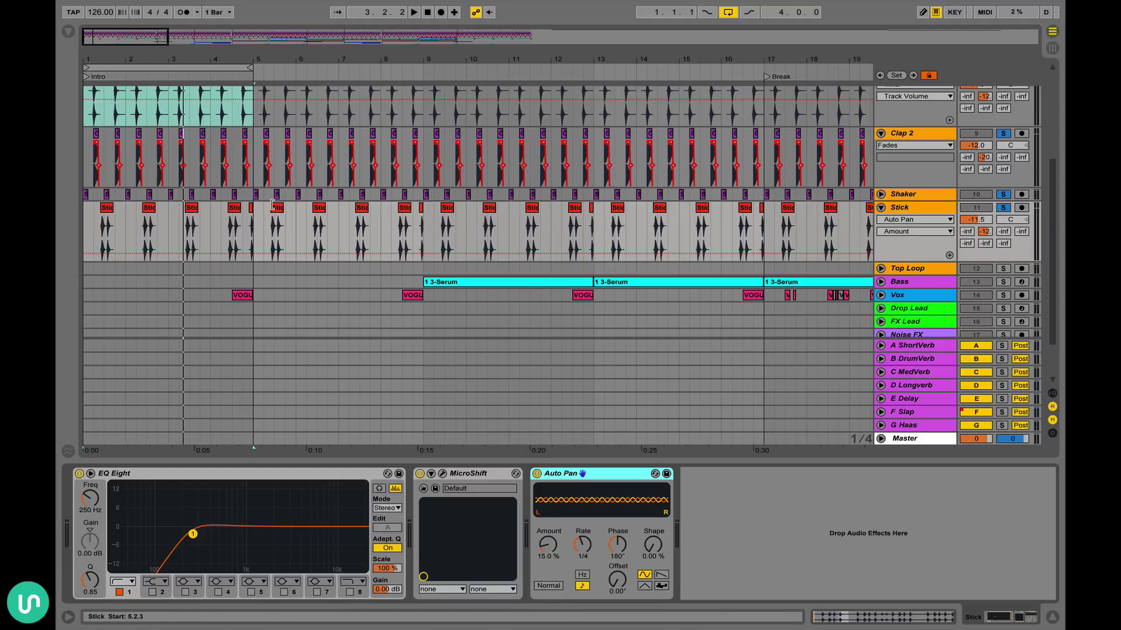
- Select the first four bars of the Stick track and inspect the Auto Pan's Amount and Rate
left_click_drag(255, 218, 59, 238)
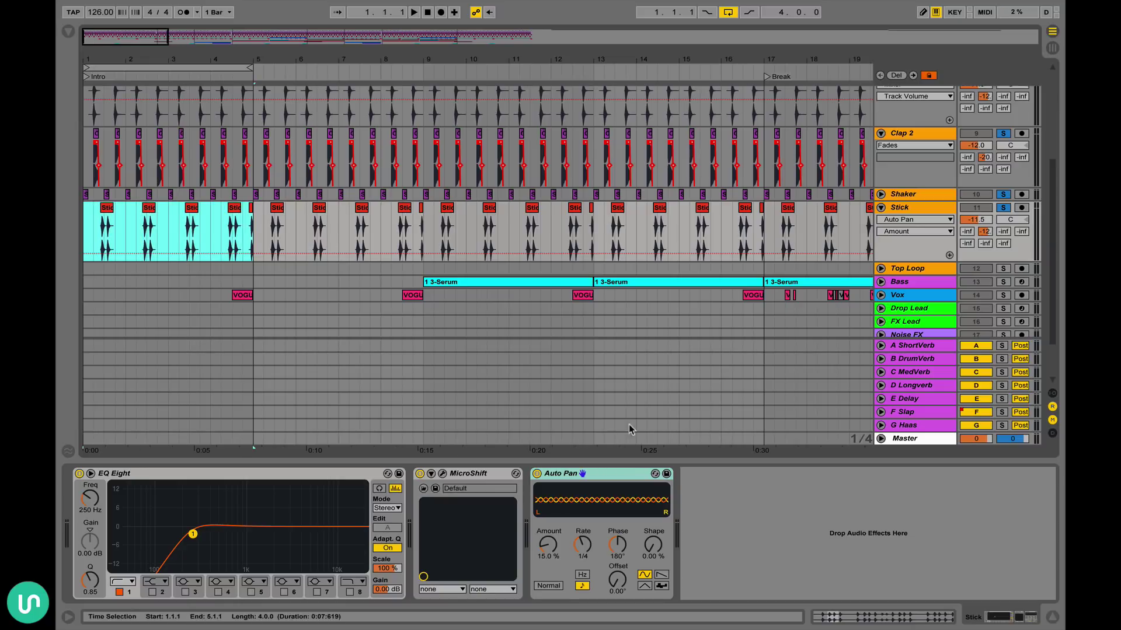
left_click(542, 547)
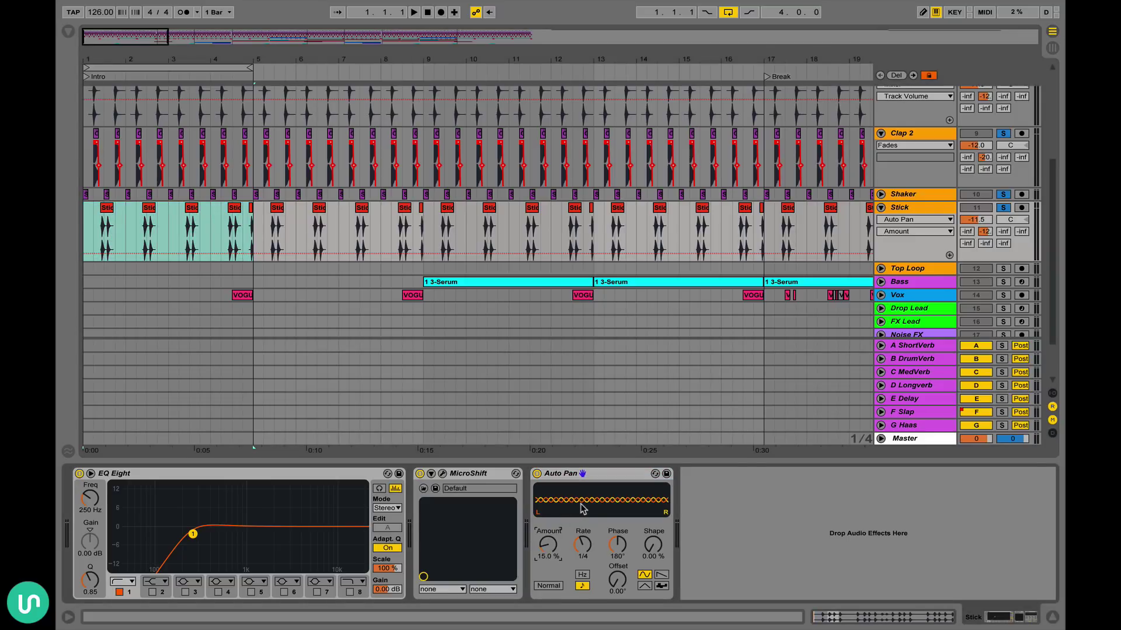
left_click(583, 546)
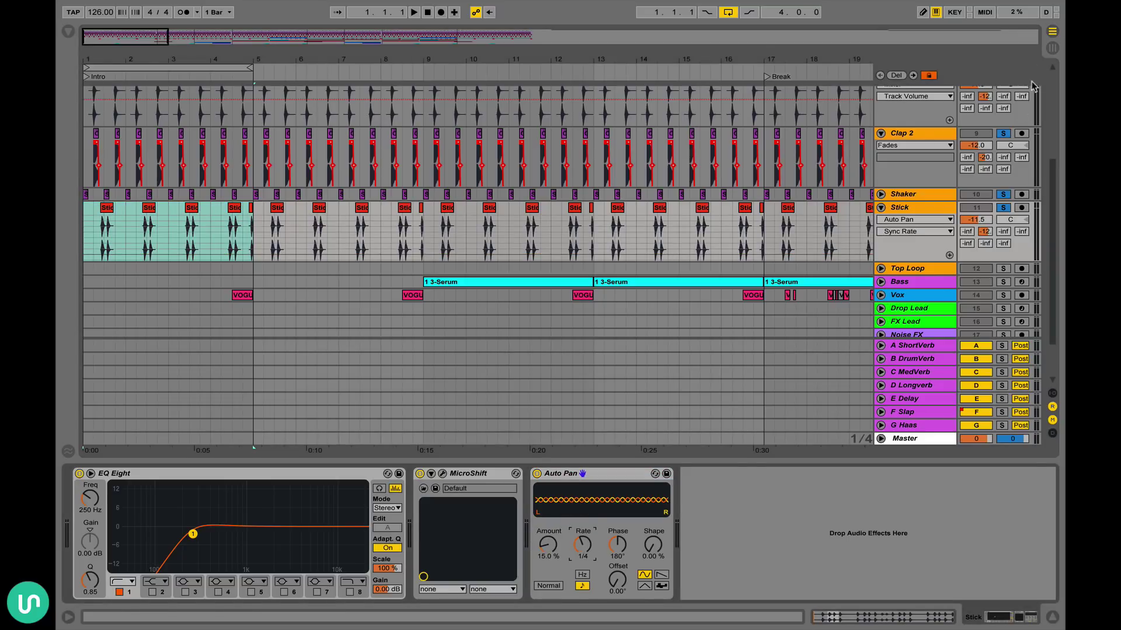
- Solo only the Stick track, audition it with Auto Pan Amount at 100 %, and restore the Amount to 15 %
left_click(1003, 208)
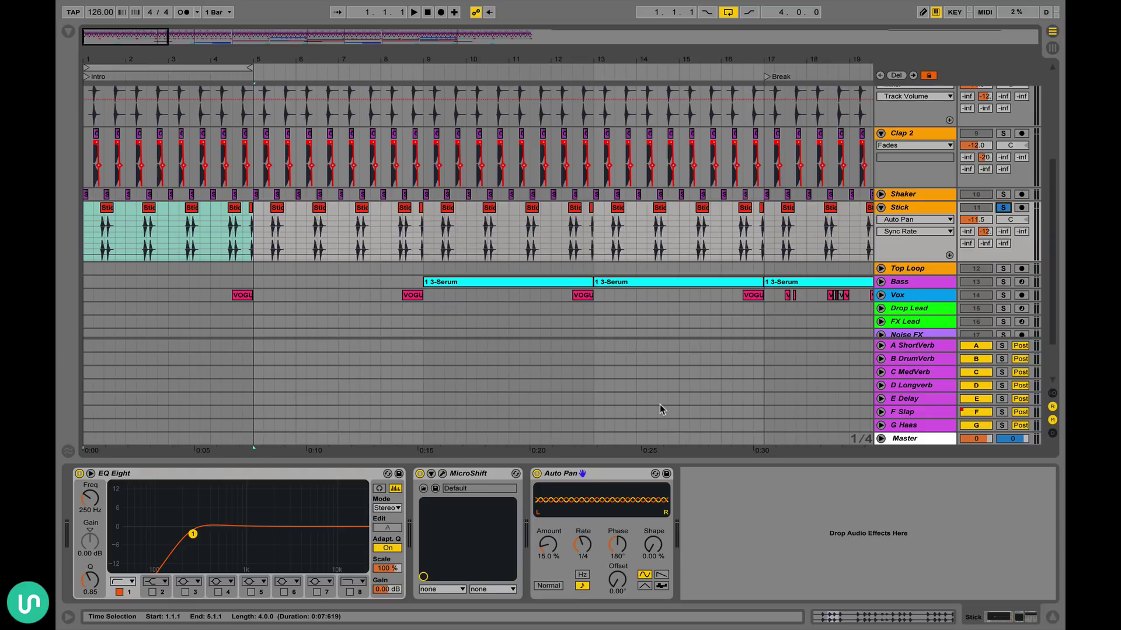
left_click(546, 549)
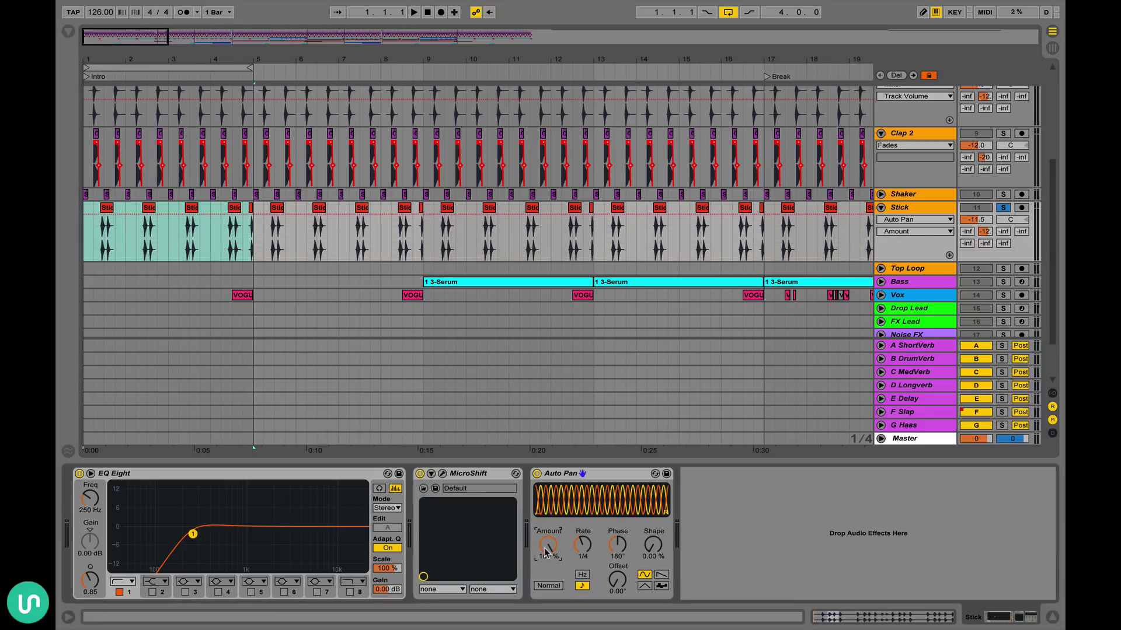
key("space")
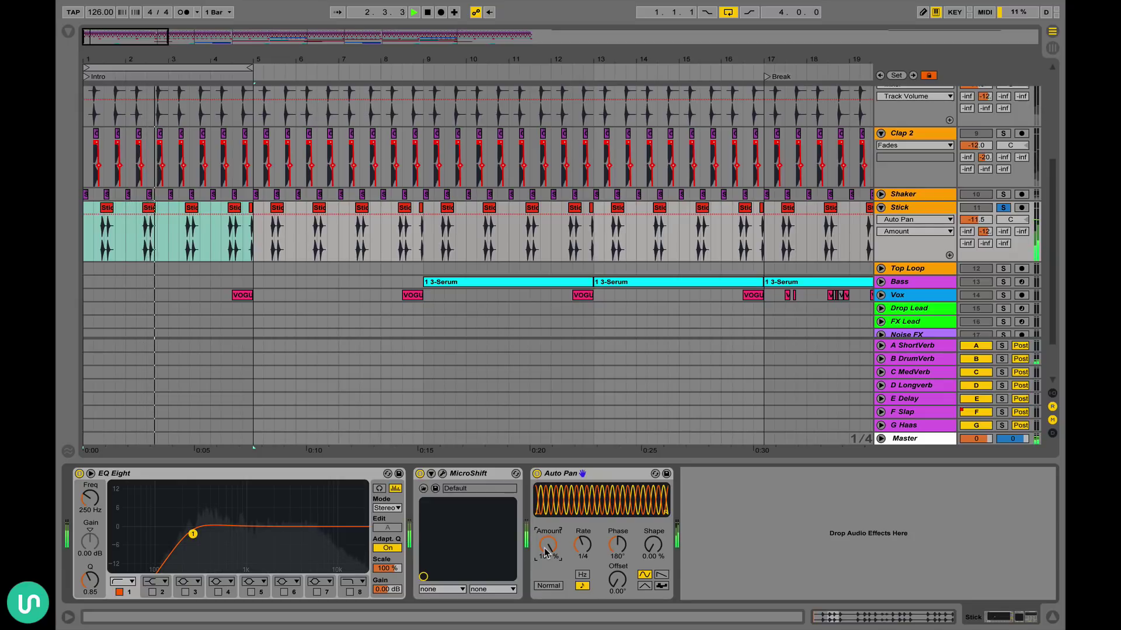
key("space")
left_click_drag(544, 549, 544, 598)
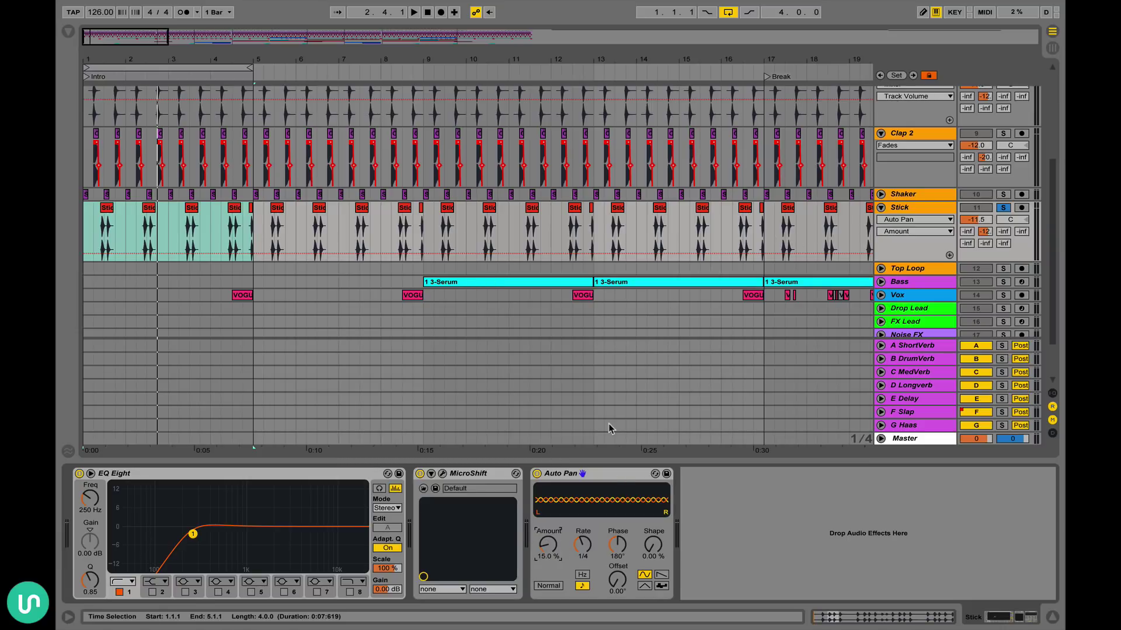
- Audition the soloed Stick track and compare it with Auto Pan switched off and on
key("space")
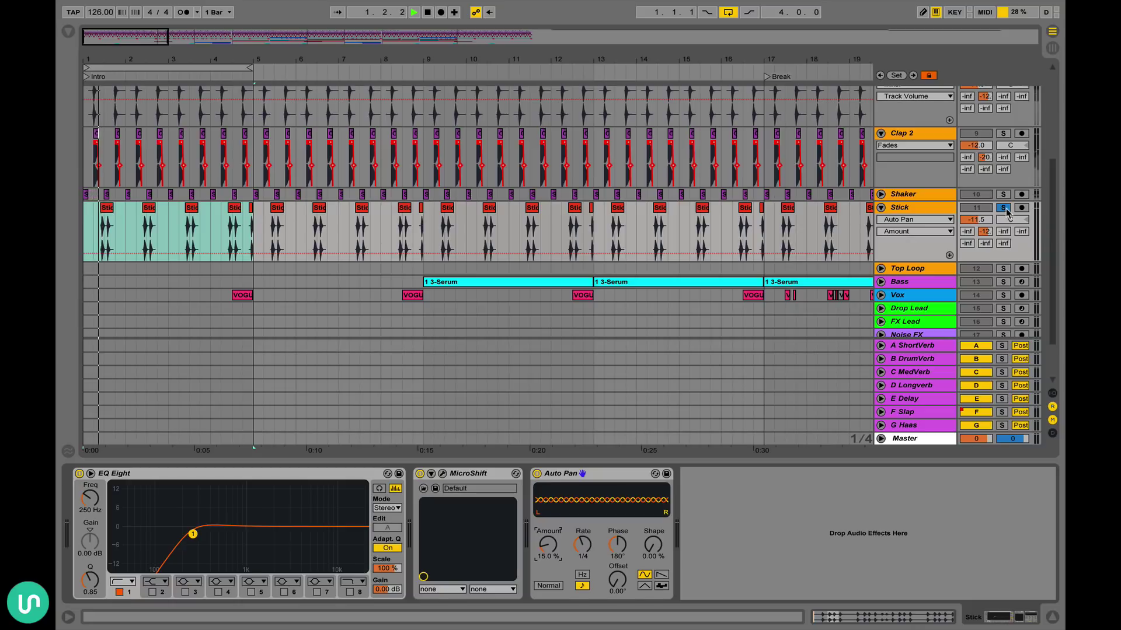
key("space")
left_click(536, 473)
left_click(536, 473)
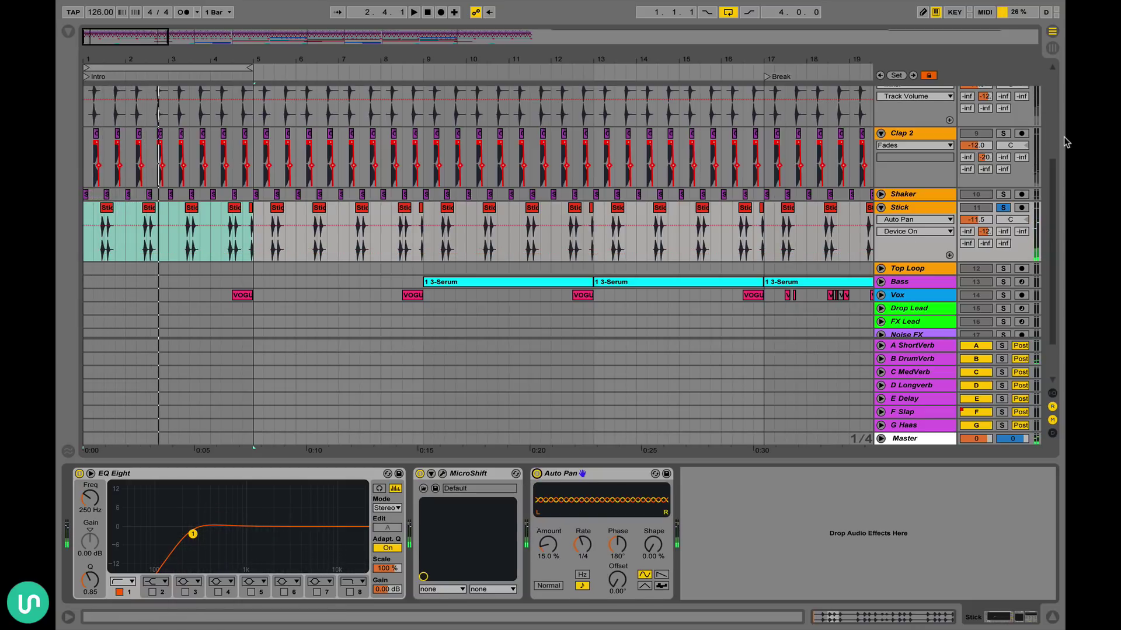
- Add Shaker, Clap 2, Clap, Hat and Kicks to the soloed Stick and audition the full drum group
left_click(1002, 194)
scroll(1003, 194, "up", 4)
left_click(1003, 189)
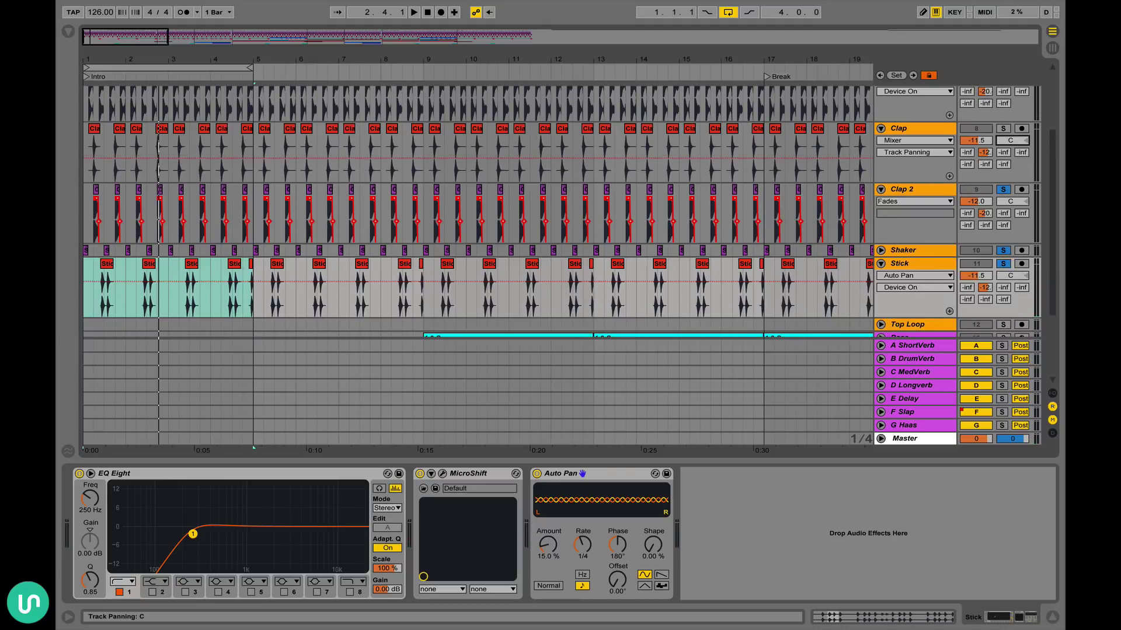
left_click(1003, 129)
scroll(1003, 129, "up", 3)
left_click(1003, 137)
left_click(1003, 125)
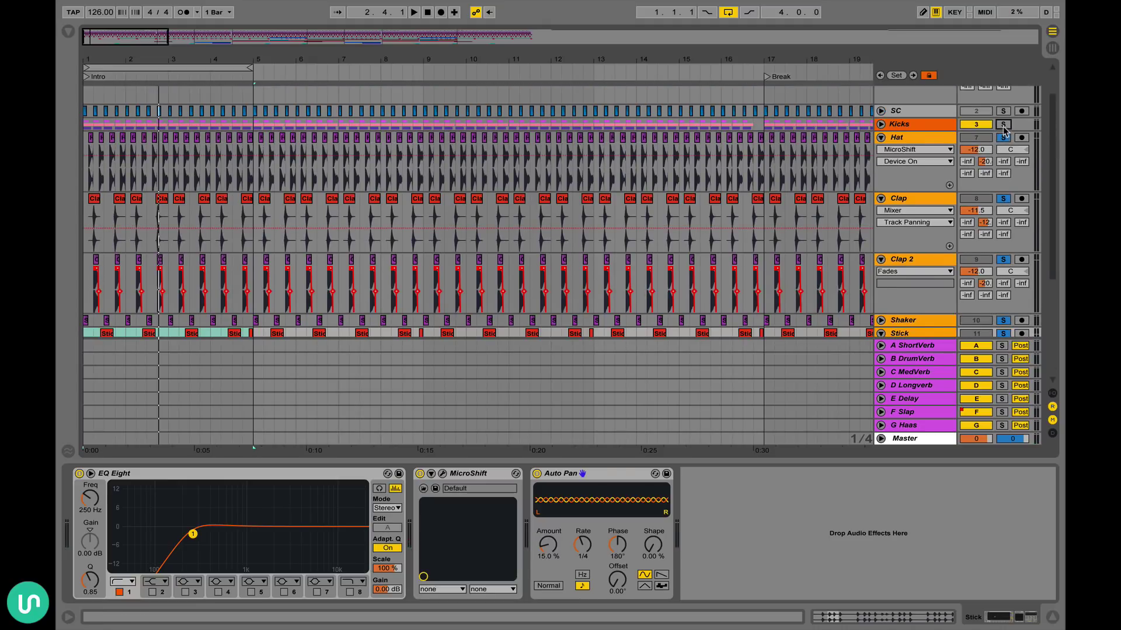
key("space")
scroll(817, 239, "down", 8)
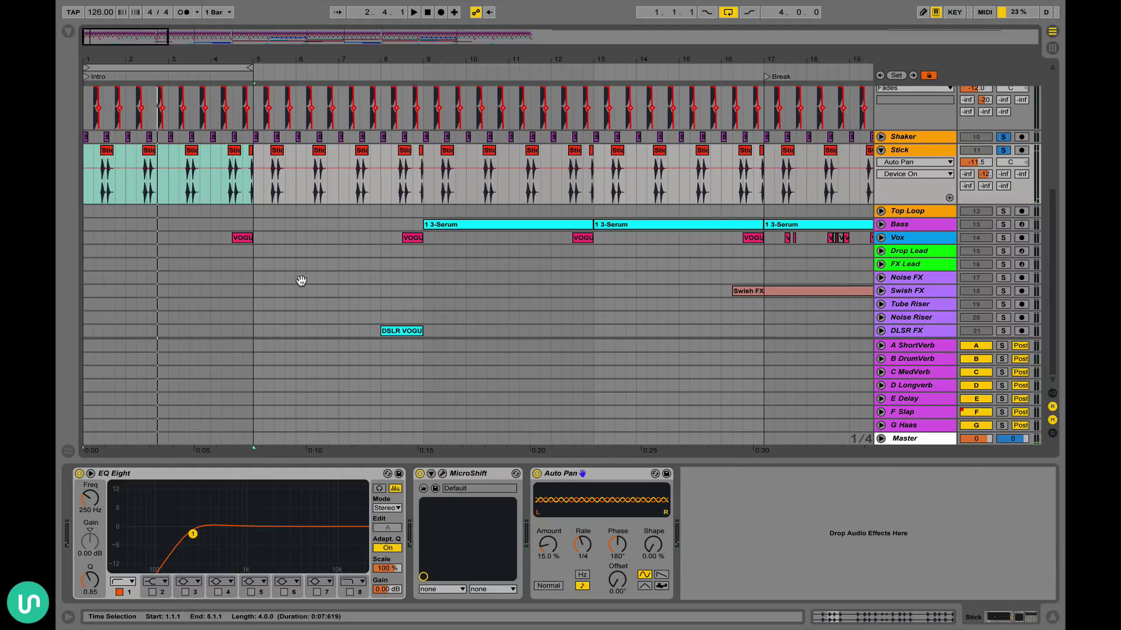
- Unfold the Bass track and loop its first two 1 3-Serum clips, from bar 9 to bar 17
scroll(301, 280, "up", 6)
scroll(301, 285, "right", 6)
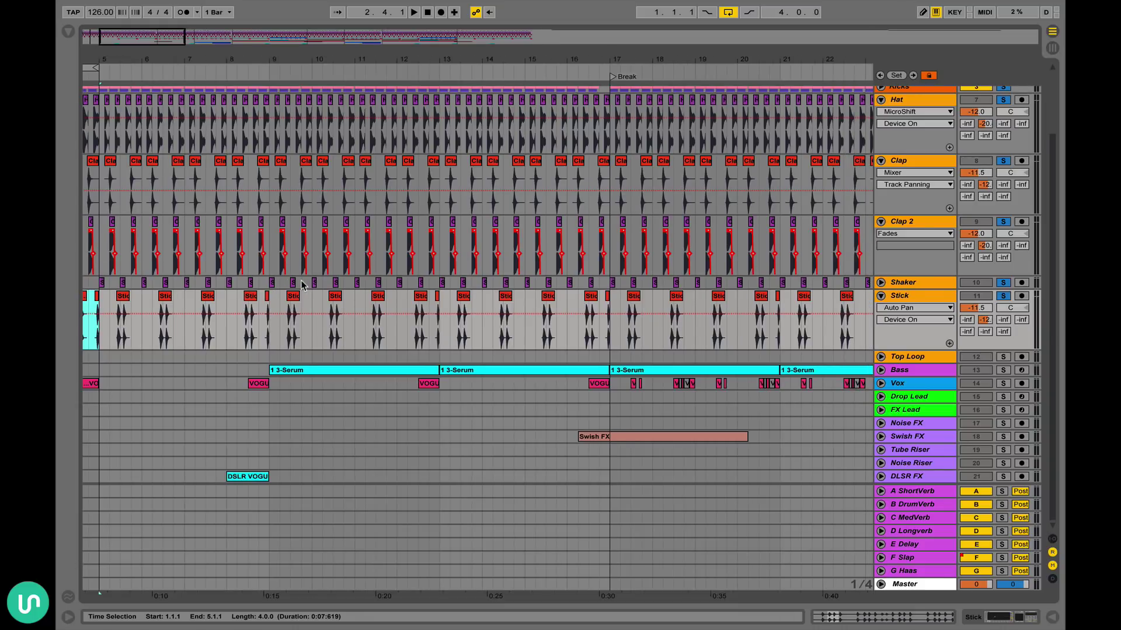
left_click(882, 371)
scroll(495, 355, "down", 2)
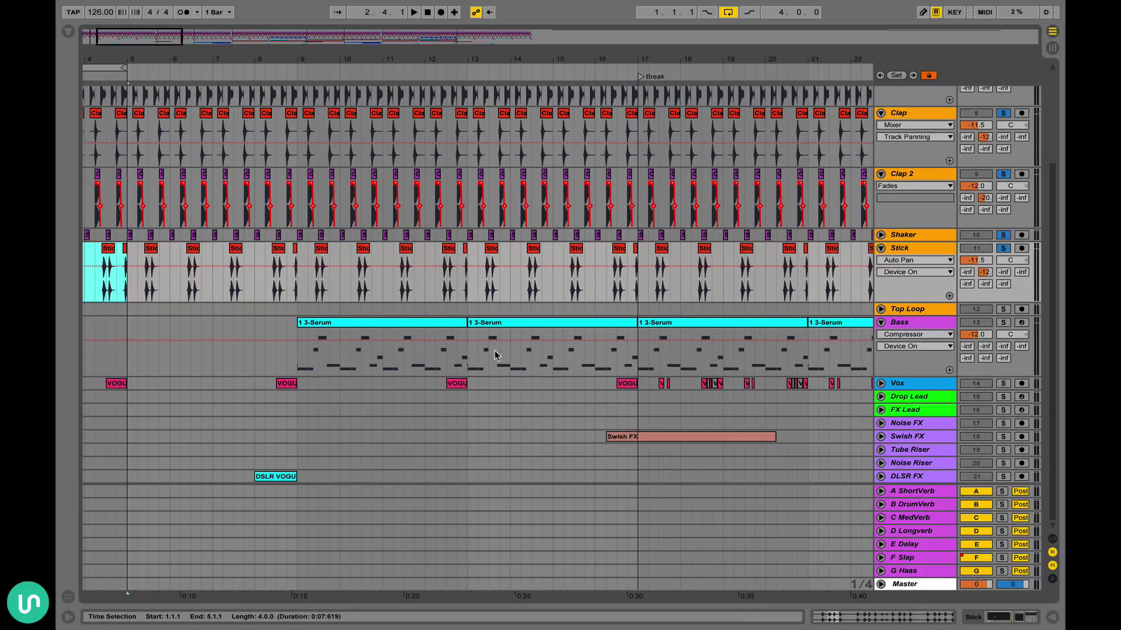
left_click(455, 333)
left_click(461, 322)
left_click(531, 321, "shift")
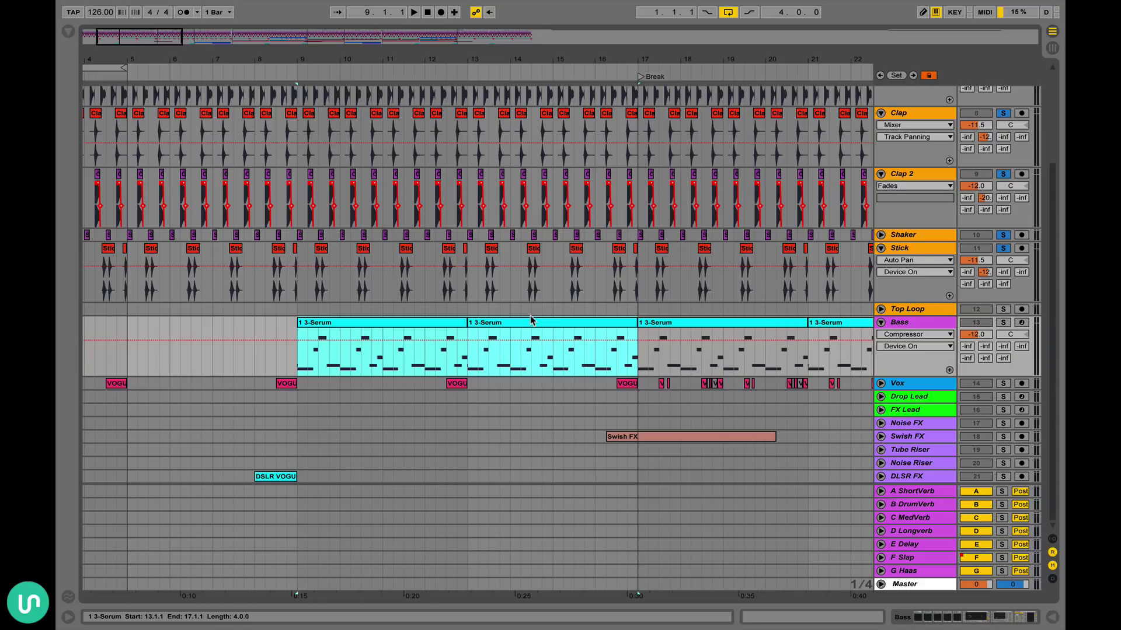
key("ctrl+l")
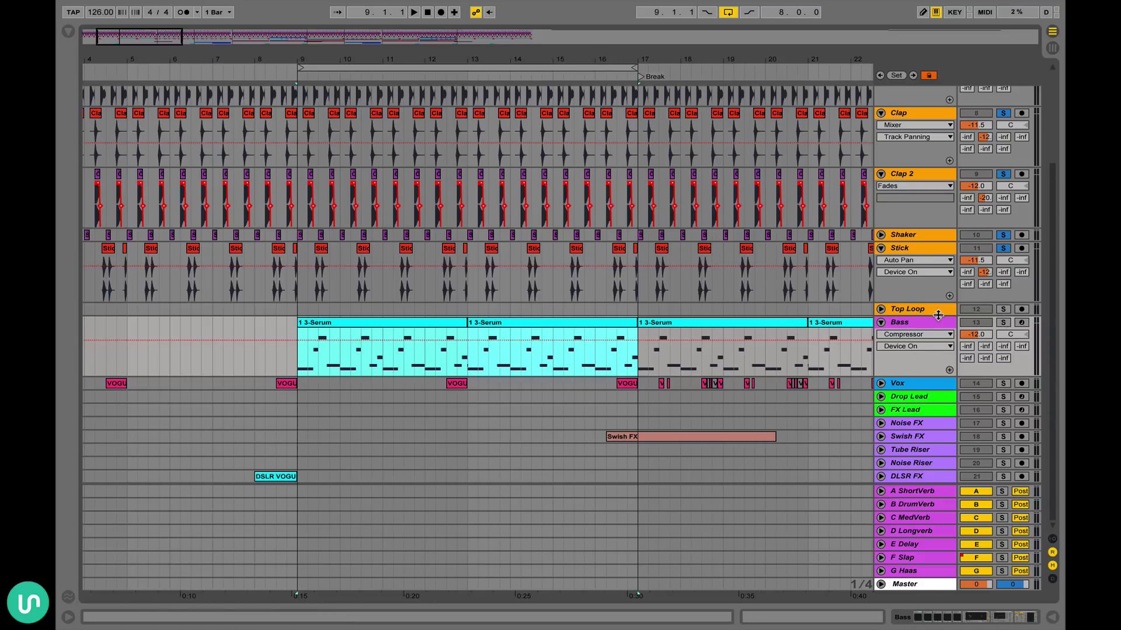
- Clear all track solos and display the Bass track's device chain
left_click(1003, 323)
double_click(893, 324)
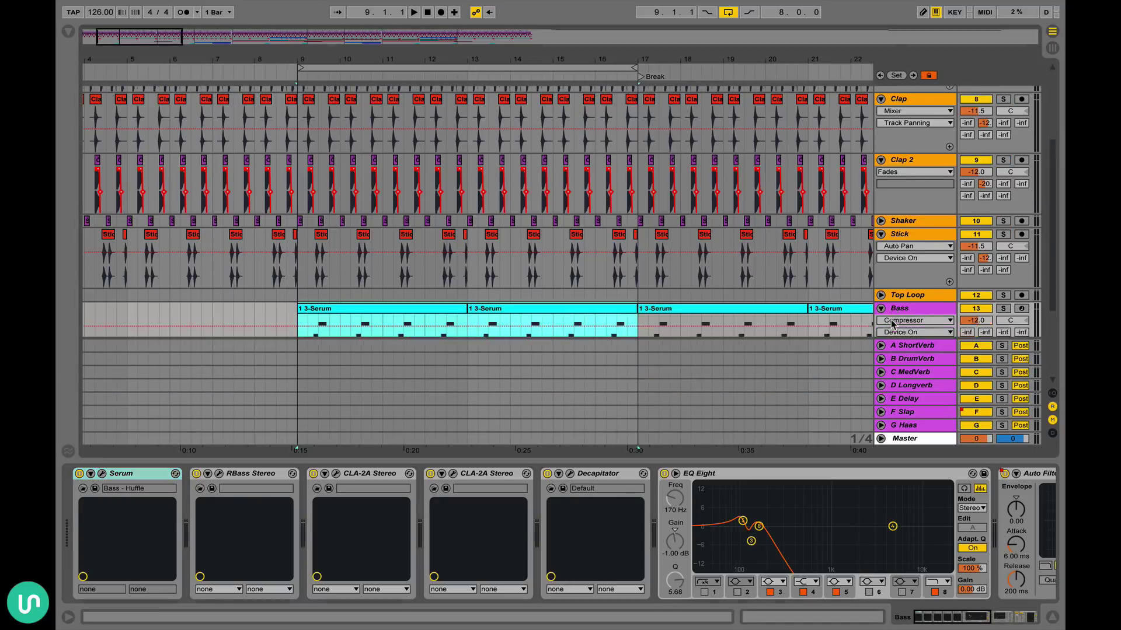
- Examine how the Bass track's 1 3-Serum clips repeat across the arrangement, from the intro through the breaks and drops
scroll(607, 237, "down", 3)
scroll(607, 237, "right", 15)
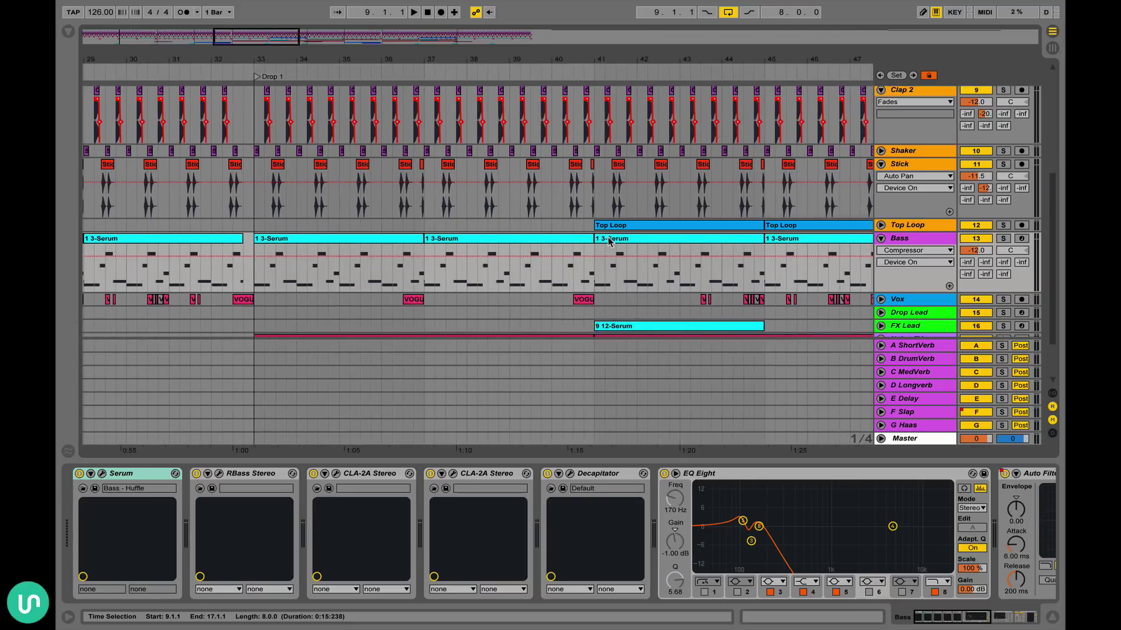
left_click(508, 241)
scroll(507, 241, "left", 20)
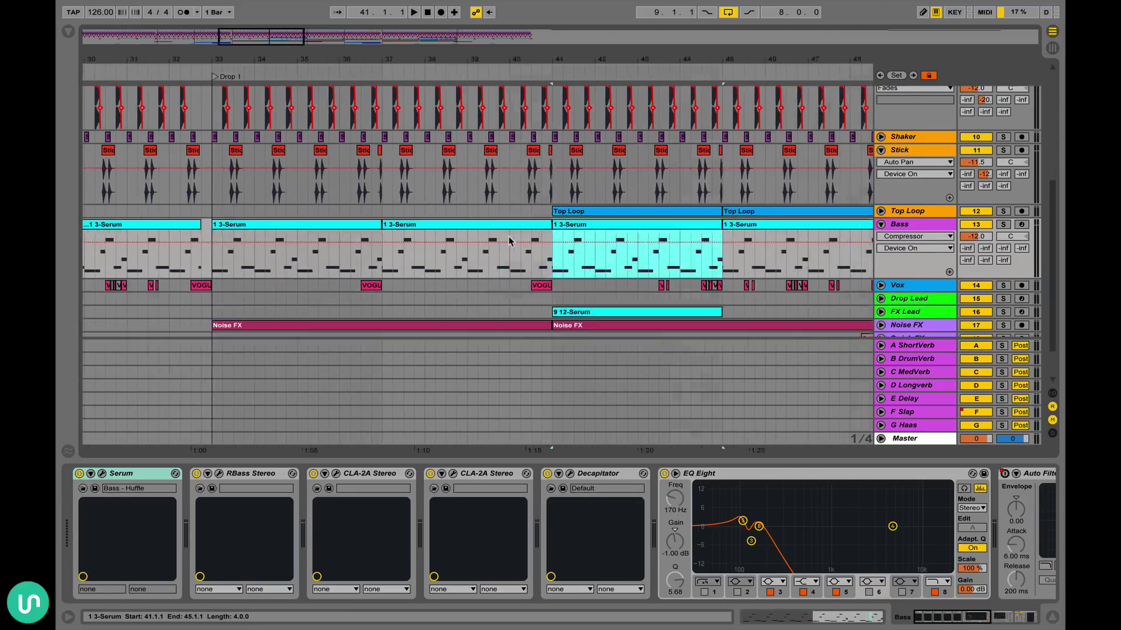
scroll(552, 241, "right", 3)
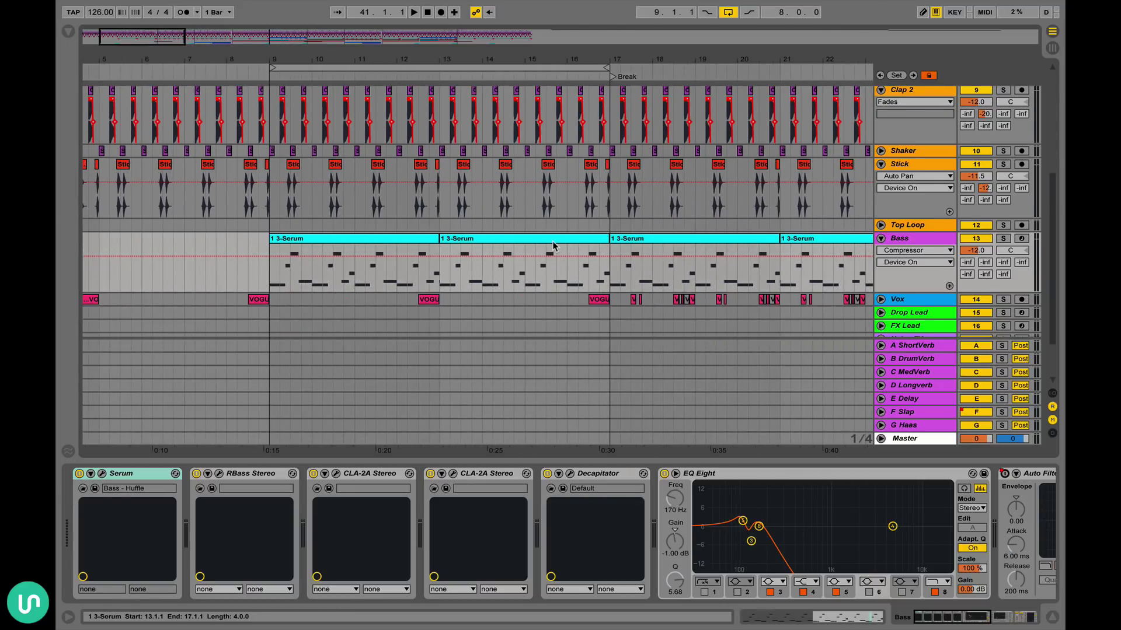
scroll(488, 250, "right", 10)
scroll(488, 250, "down", 1)
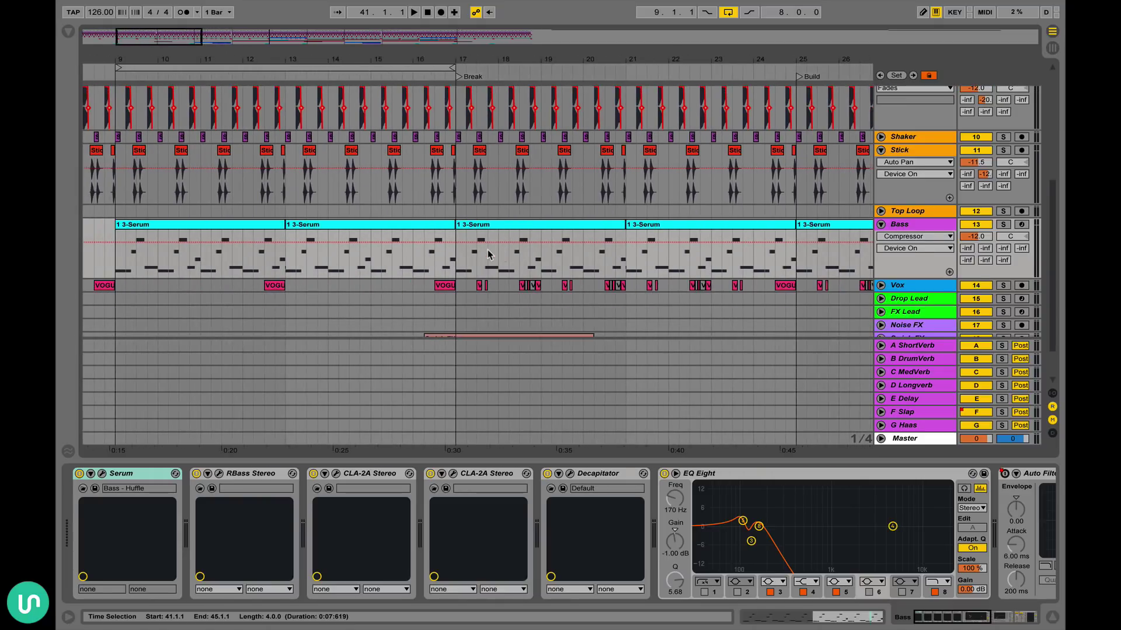
scroll(278, 284, "left", 8)
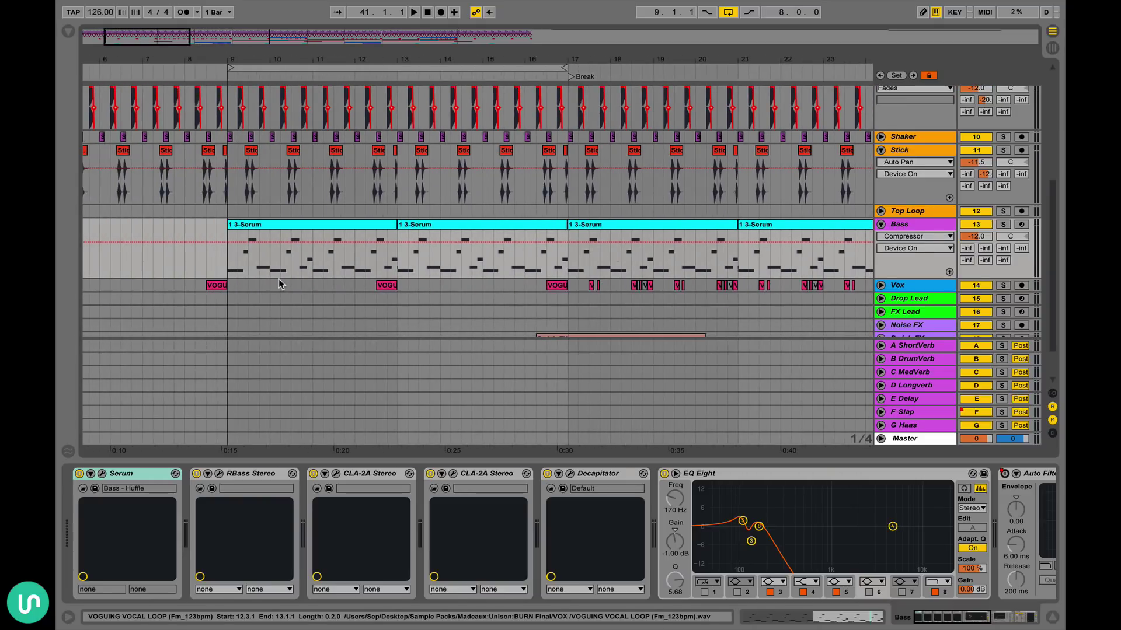
scroll(310, 262, "right", 20)
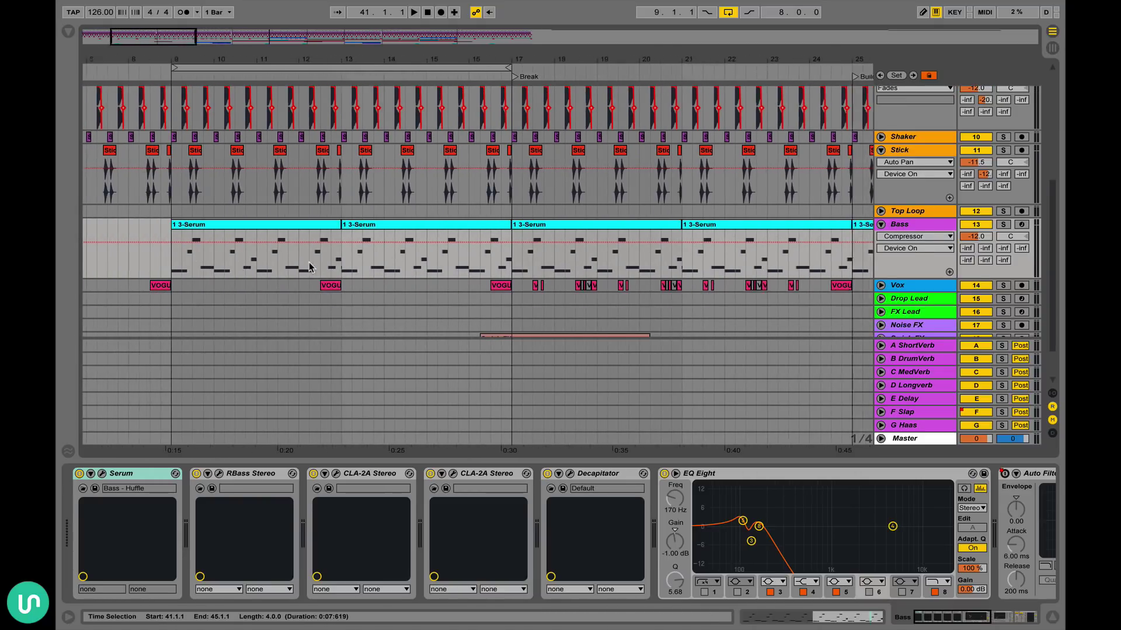
scroll(309, 261, "right", 14)
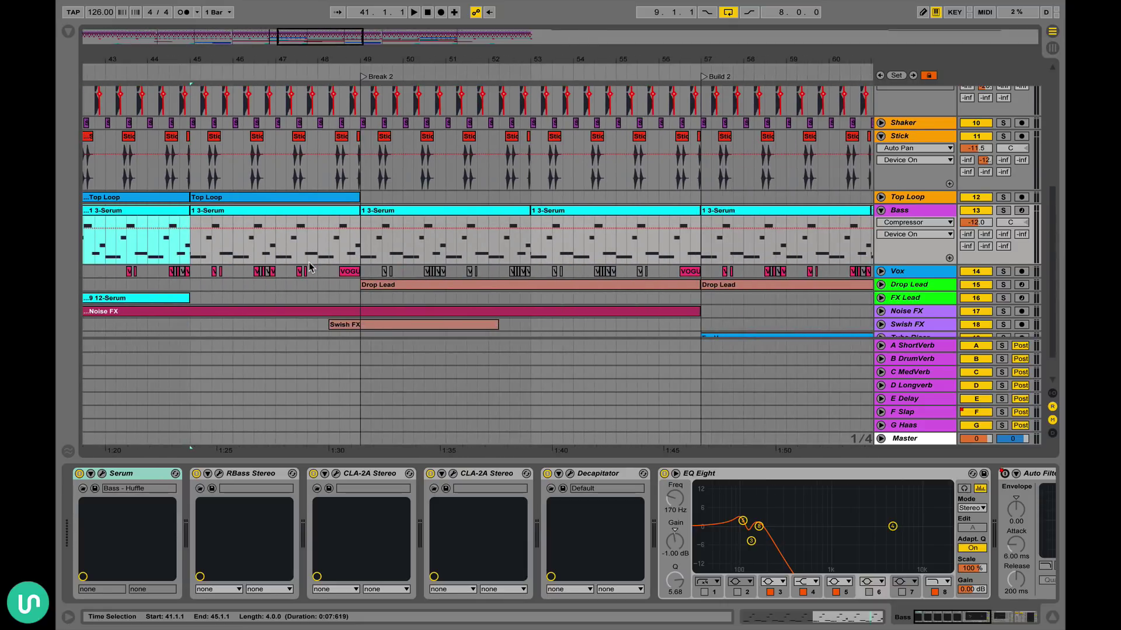
scroll(341, 242, "left", 20)
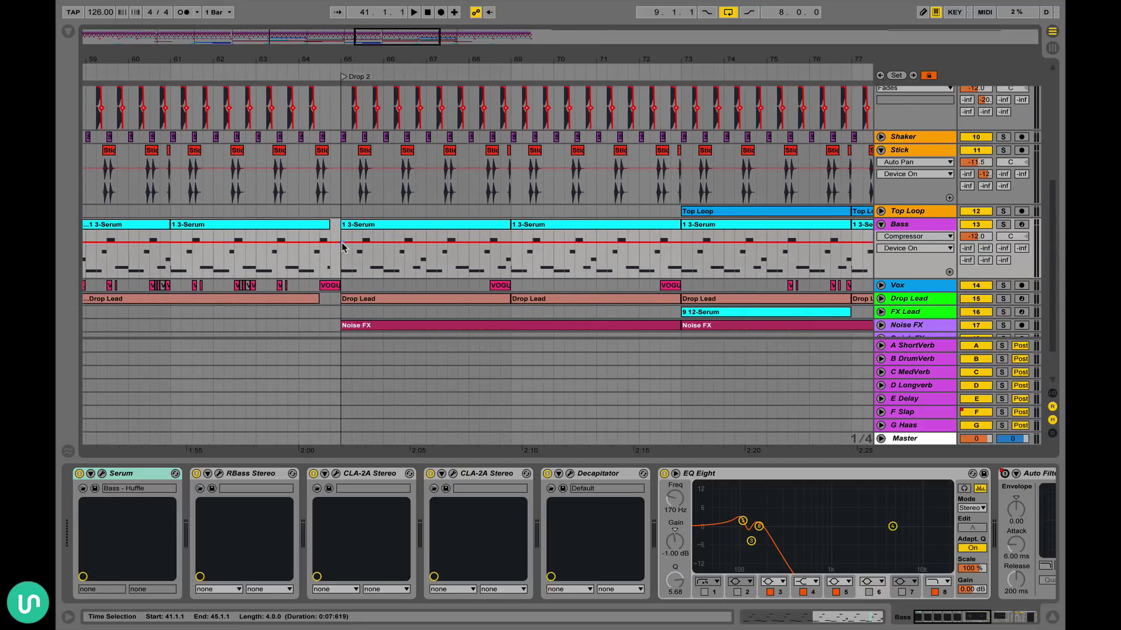
- Solo the Bass track and loop its two 1 3-Serum clips at Drop 1, from bar 33 to bar 41
scroll(341, 243, "right", 5)
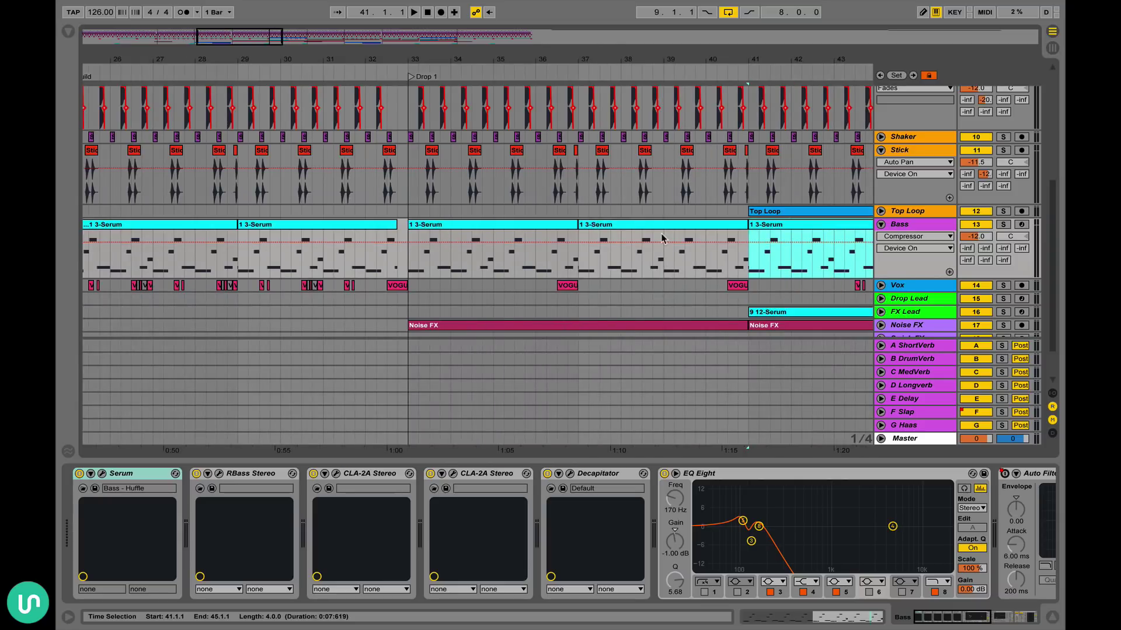
key("super+z")
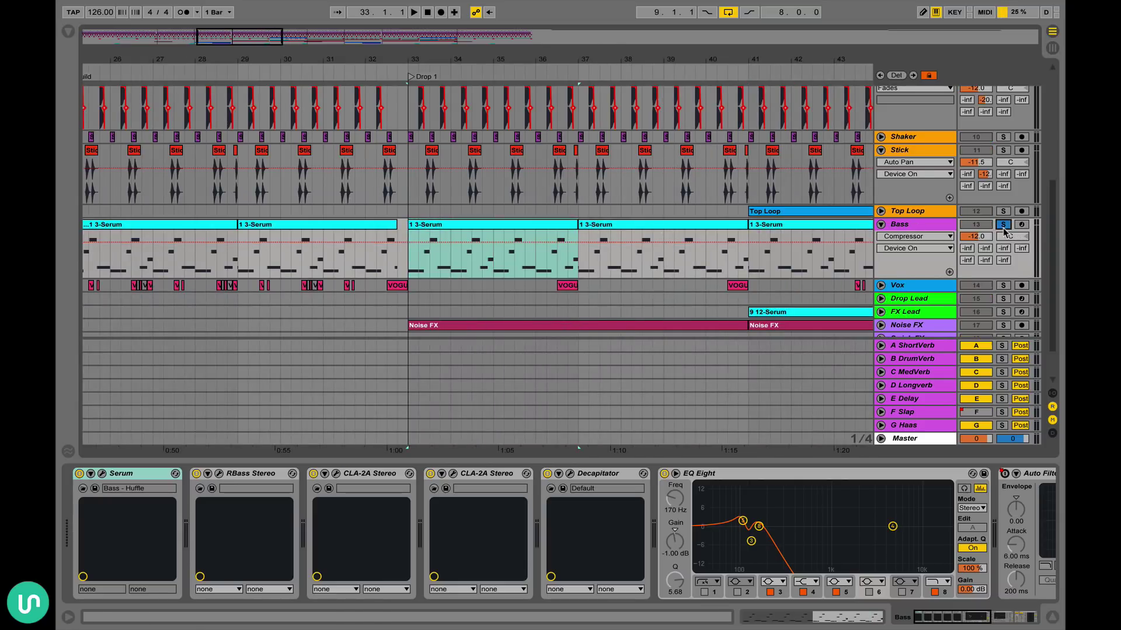
key("space")
scroll(542, 214, "right", 3)
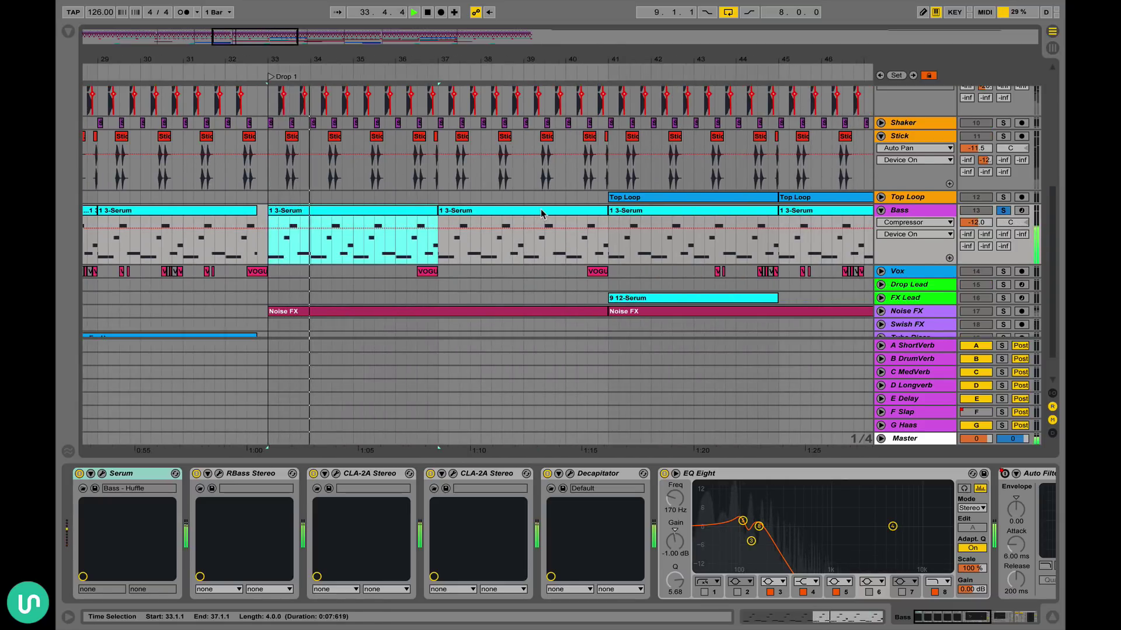
left_click(519, 211, "shift")
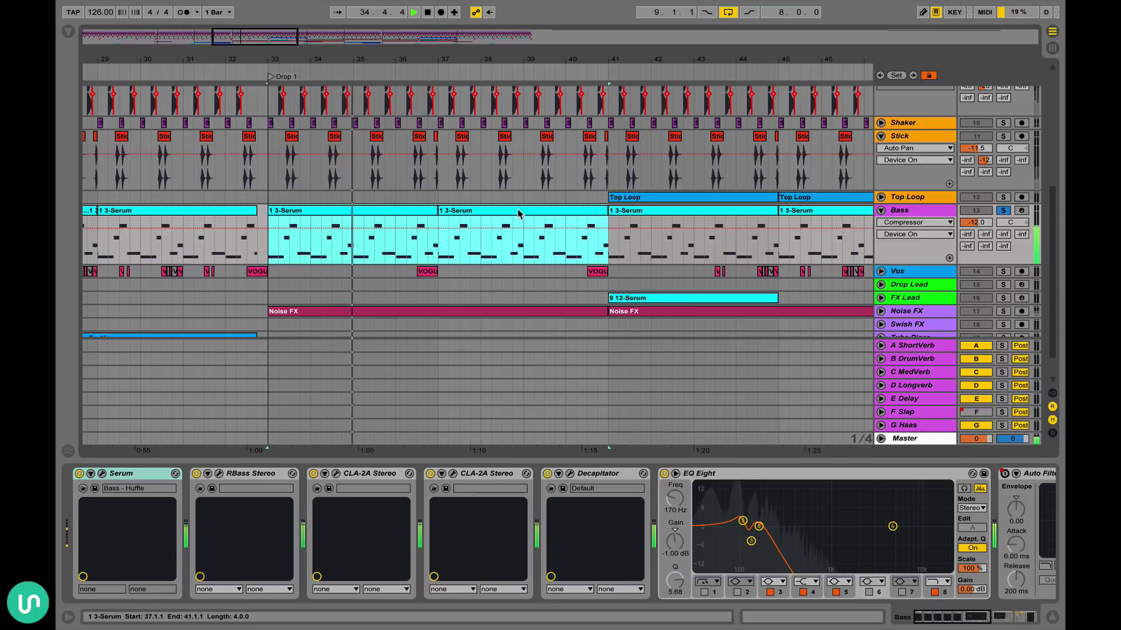
key("super+l")
key("space")
- Bypass EQ Eight, Decapitator, both CLA-2A Stereo compressors and RBass Stereo on the Bass track
scroll(637, 527, "right", 5)
scroll(637, 527, "left", 5)
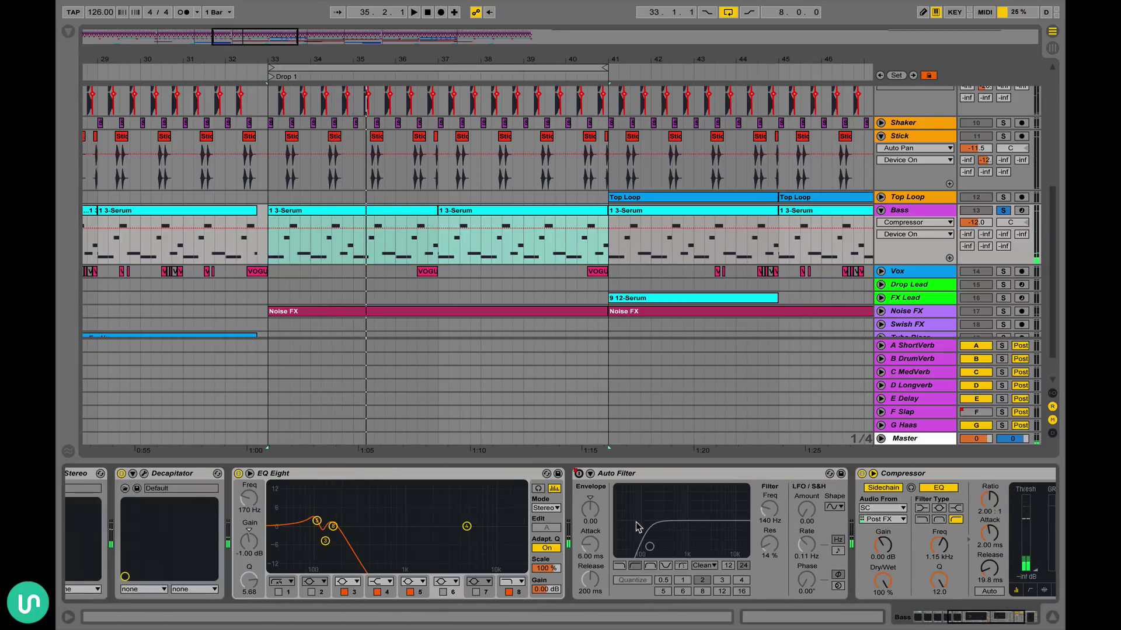
left_click(664, 474)
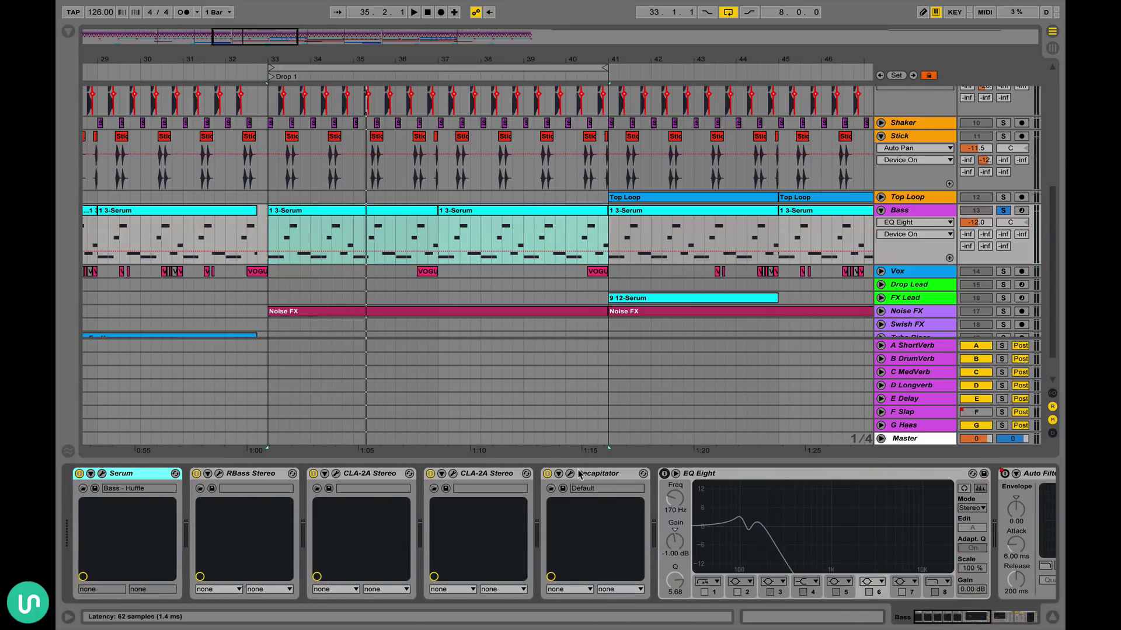
left_click(546, 474)
left_click(430, 473)
left_click(314, 474)
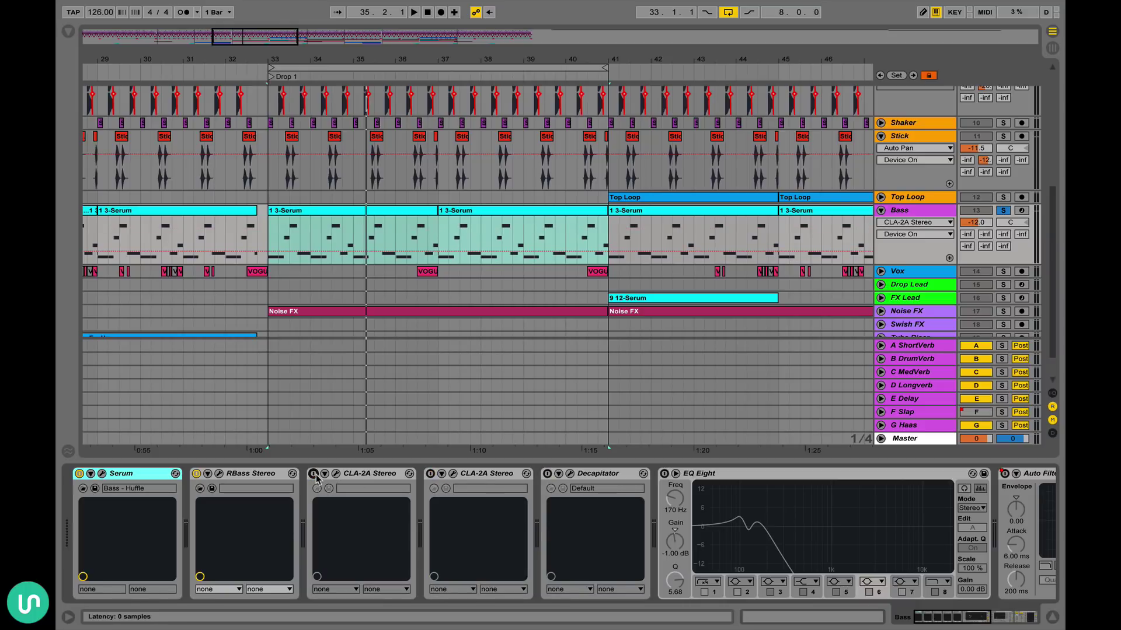
left_click(197, 474)
- Review the Bass - Huffle patch in Serum and audition the bass without the bypassed effects
left_click(94, 487)
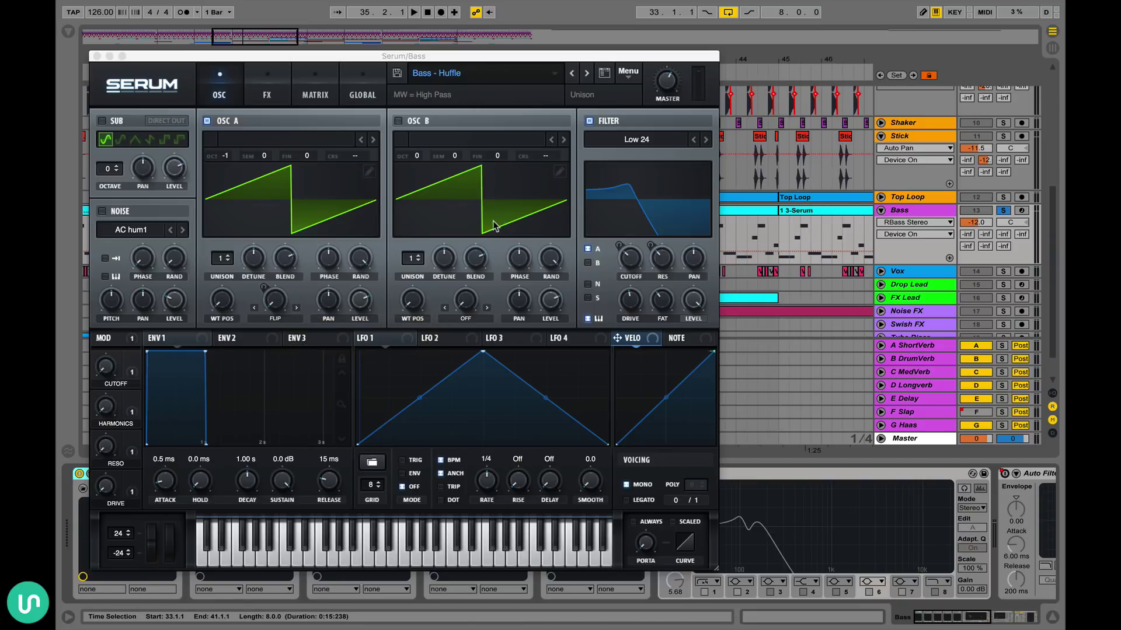
left_click(99, 59)
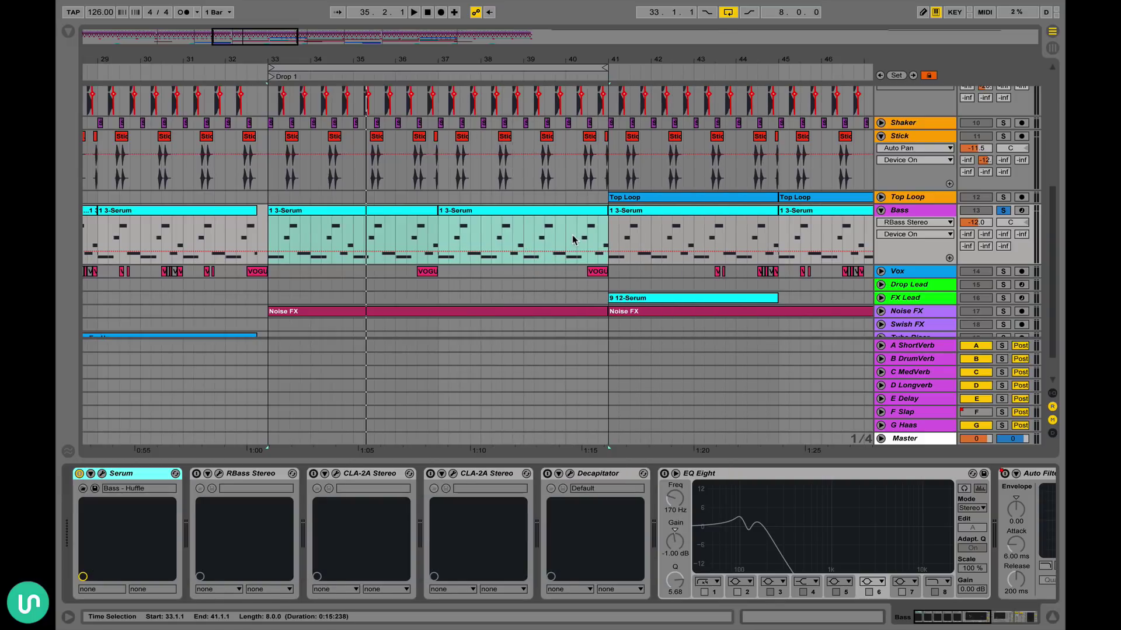
key("space")
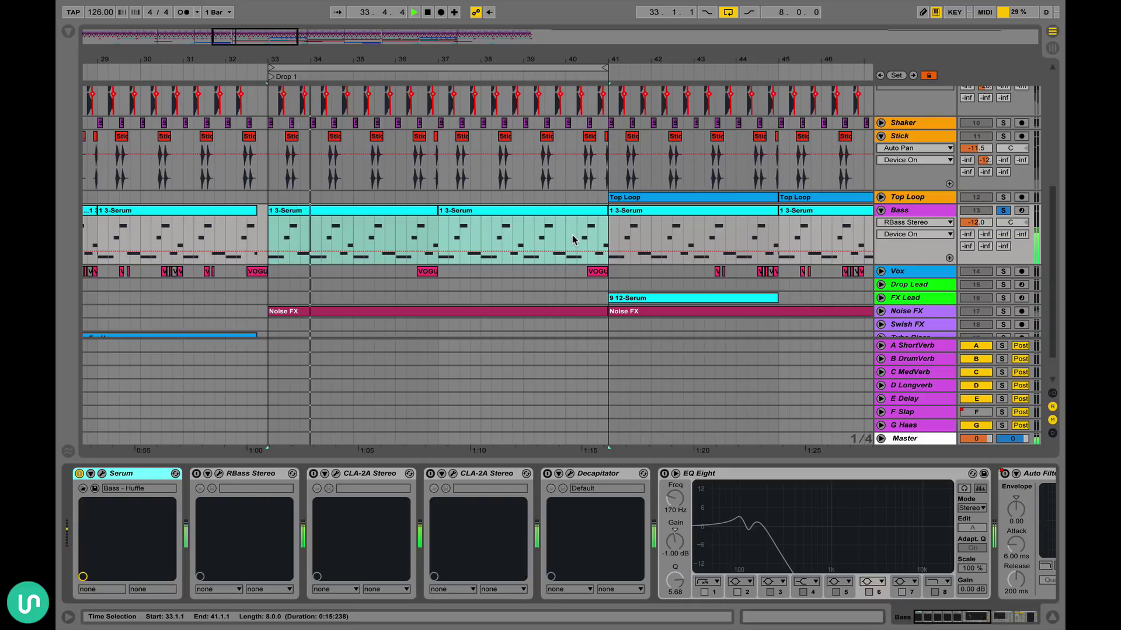
key("space")
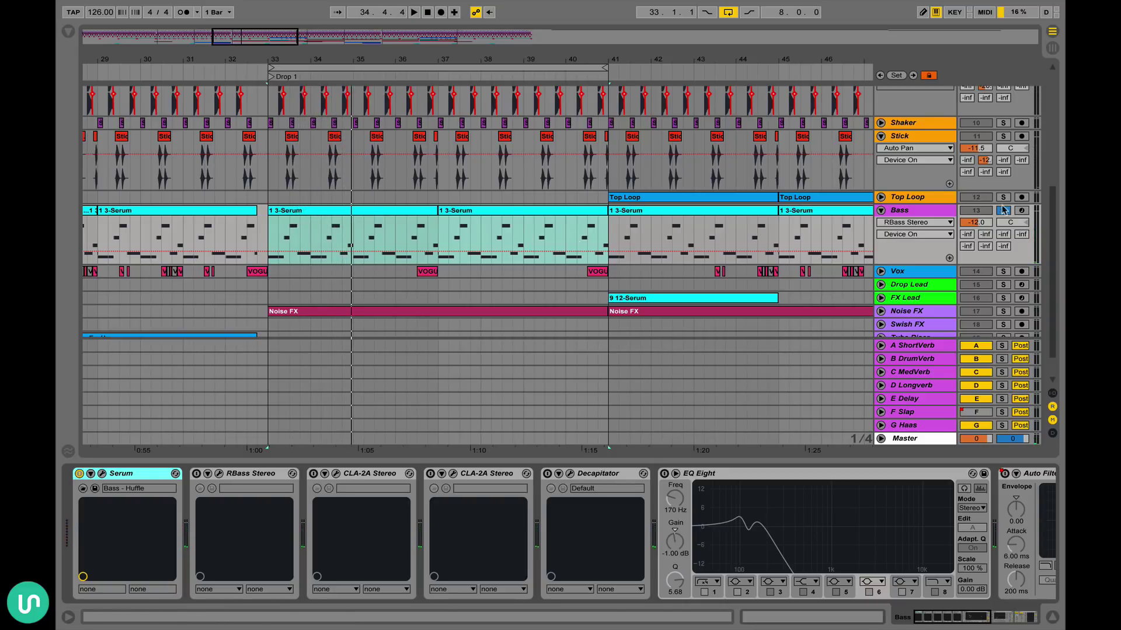
scroll(849, 160, "up", 5)
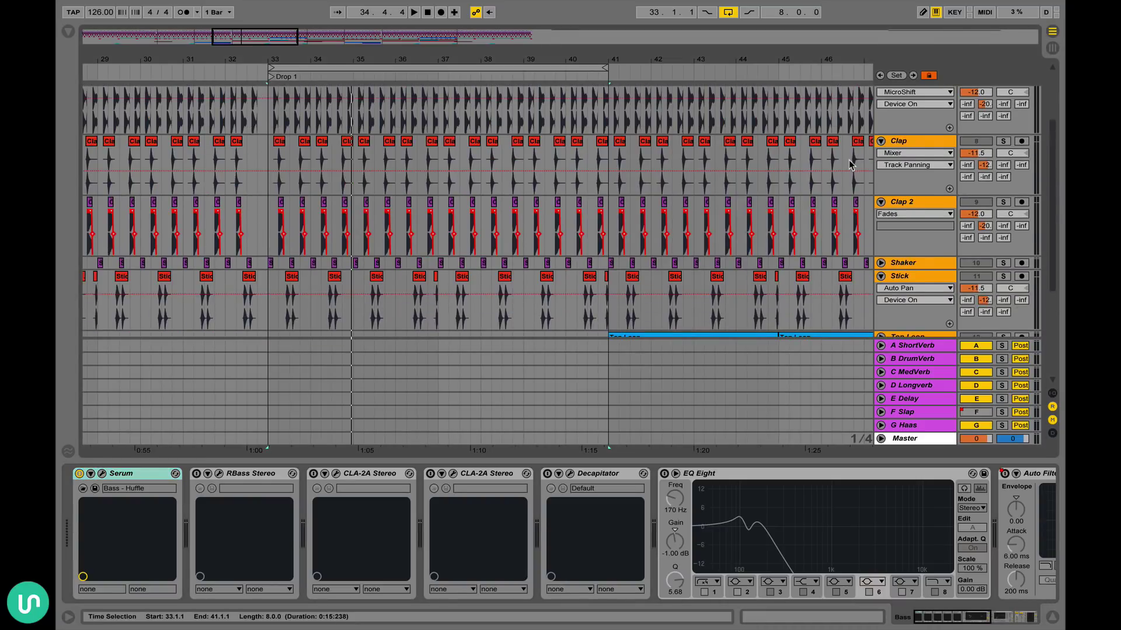
scroll(849, 160, "down", 8)
scroll(849, 163, "up", 3)
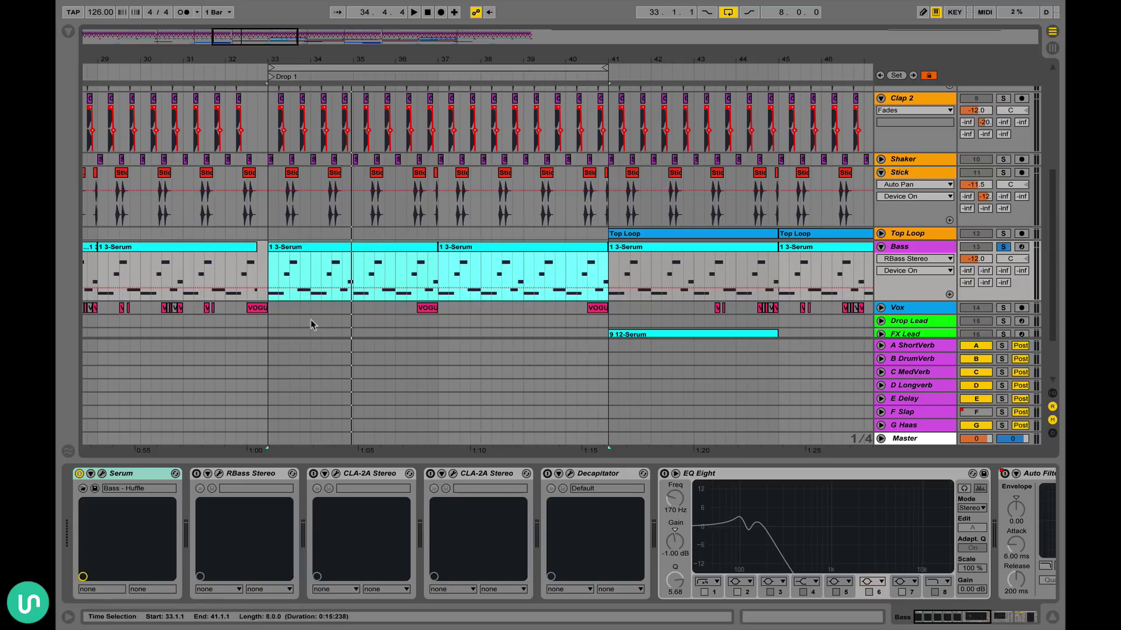
- Re-enable RBass Stereo, inspect its Intensity setting and compare the looped bass with the effect off and on
left_click(196, 474)
left_click(219, 474)
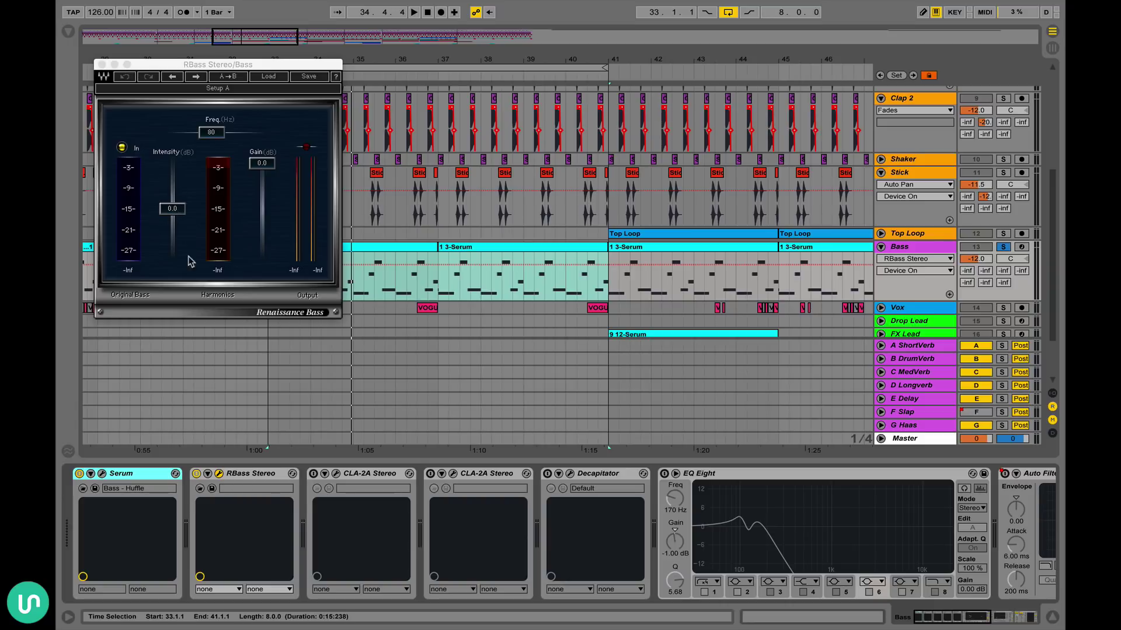
left_click(171, 209)
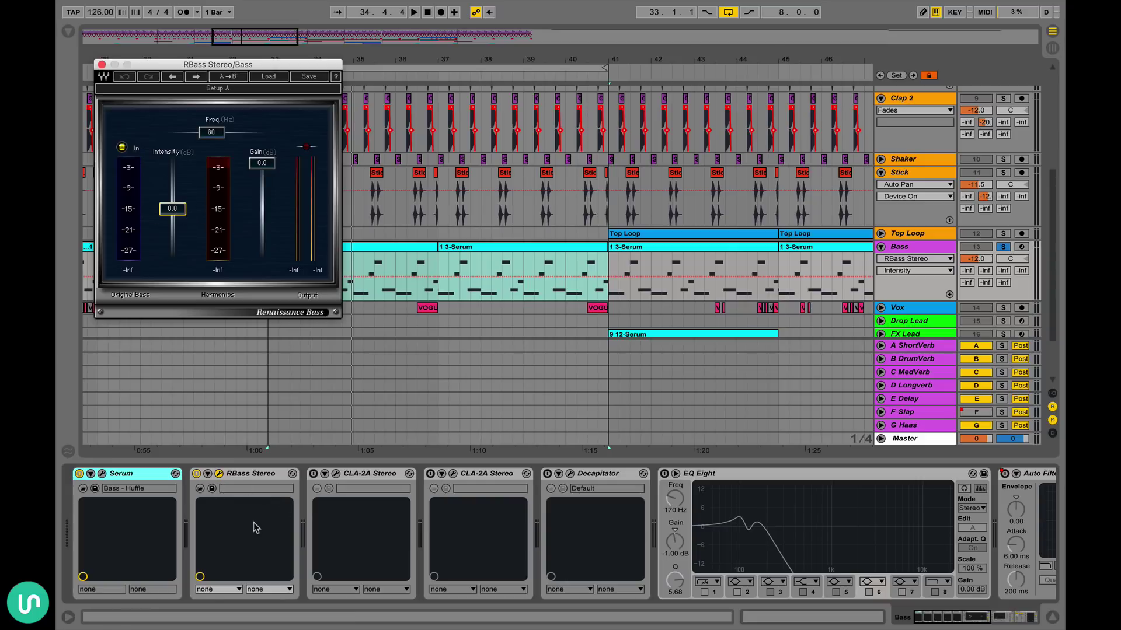
left_click(196, 474)
key("space")
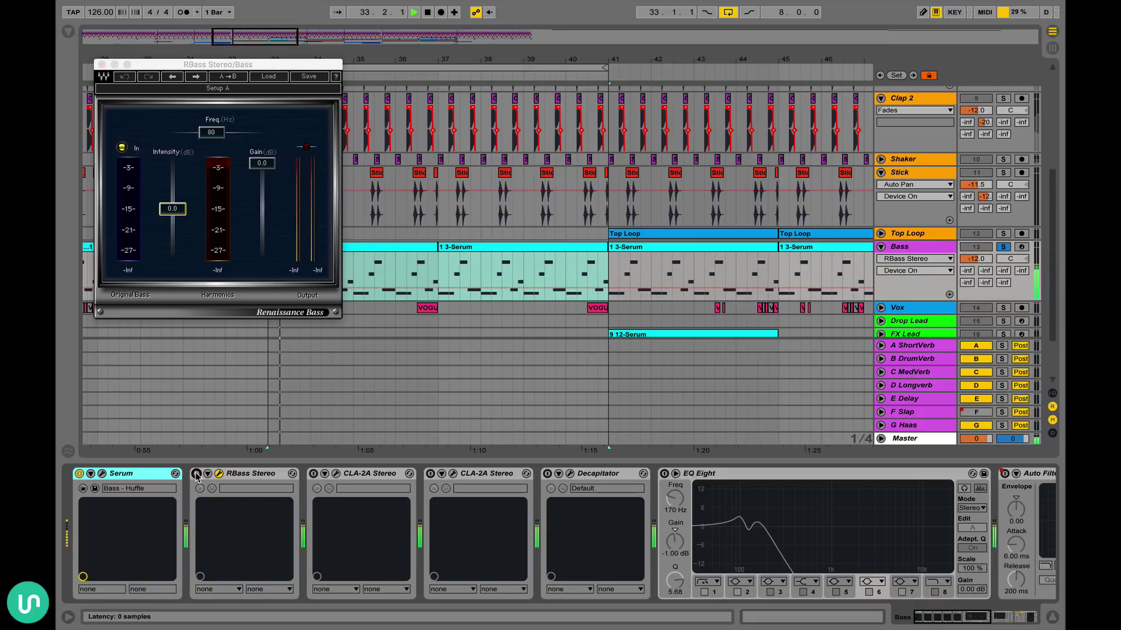
left_click(196, 473)
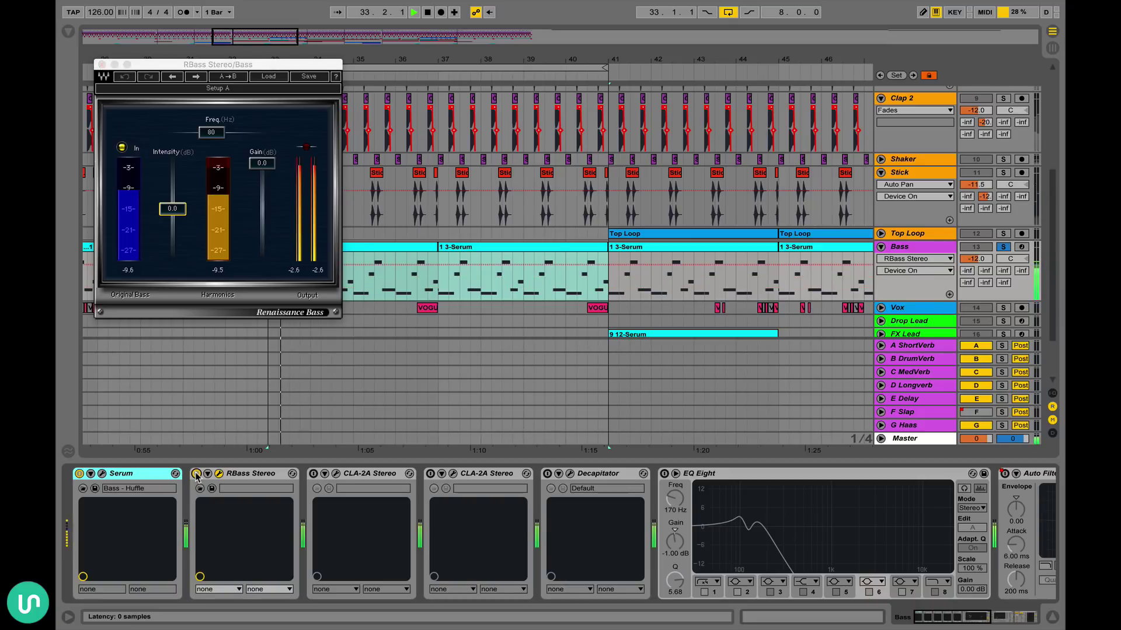
key("space")
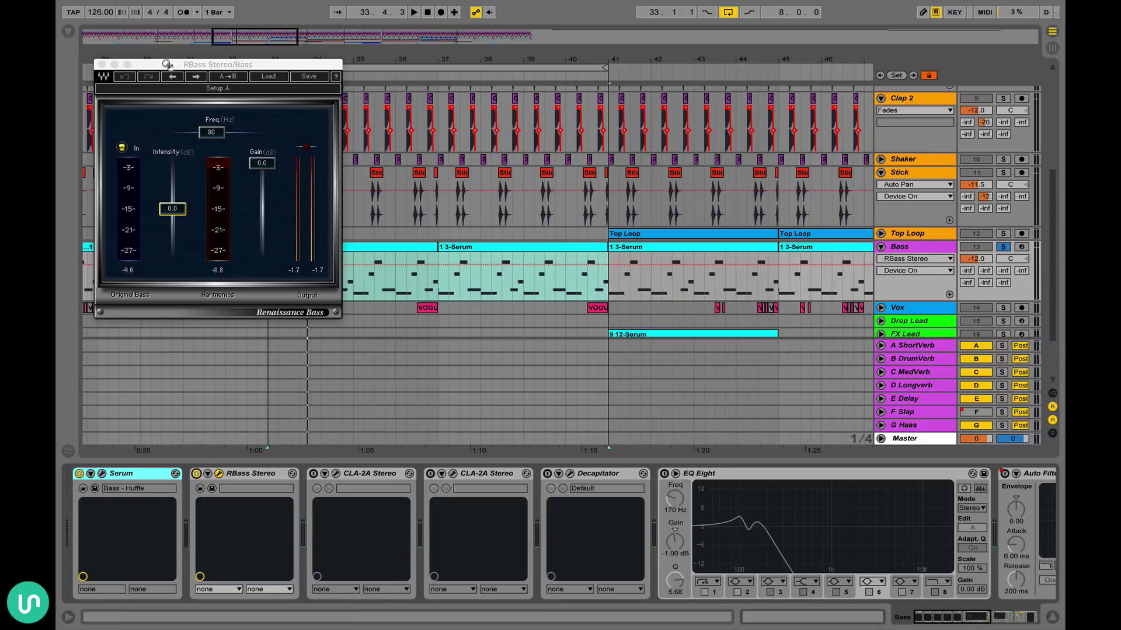
left_click(102, 64)
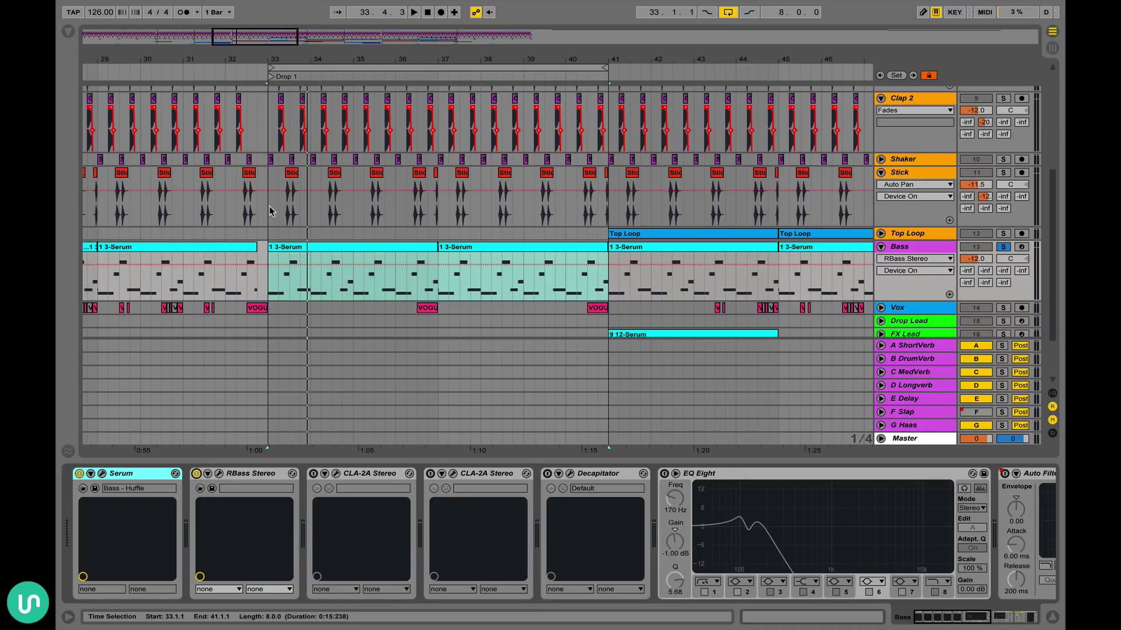
- Re-enable the first CLA-2A Stereo, inspect its settings and compare the looped bass with the compressor off and on
left_click(313, 474)
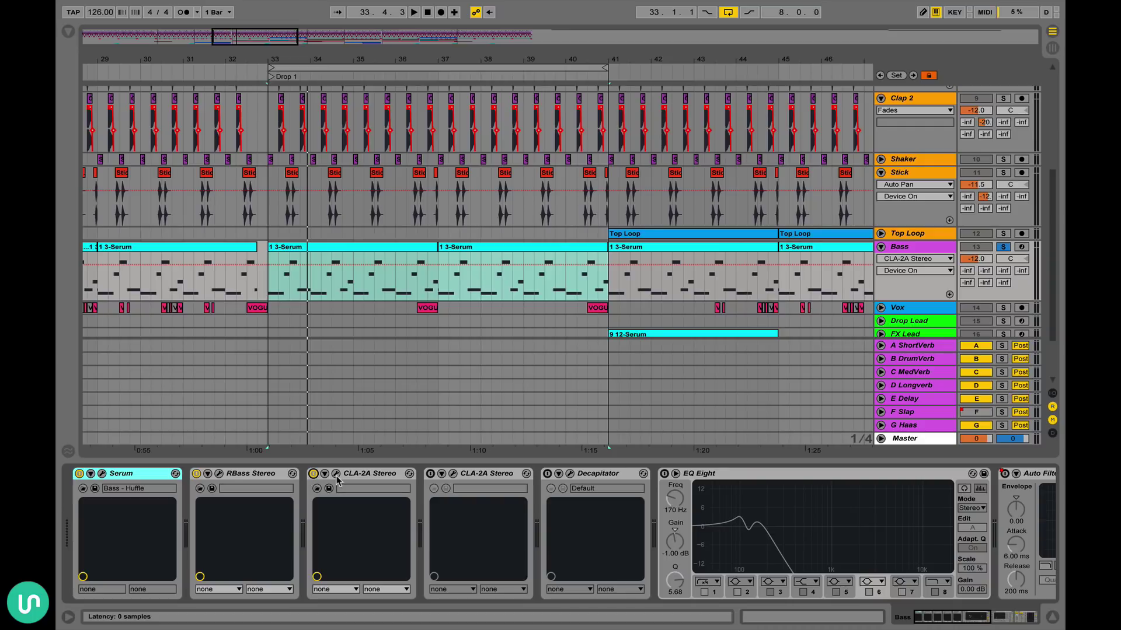
left_click(336, 474)
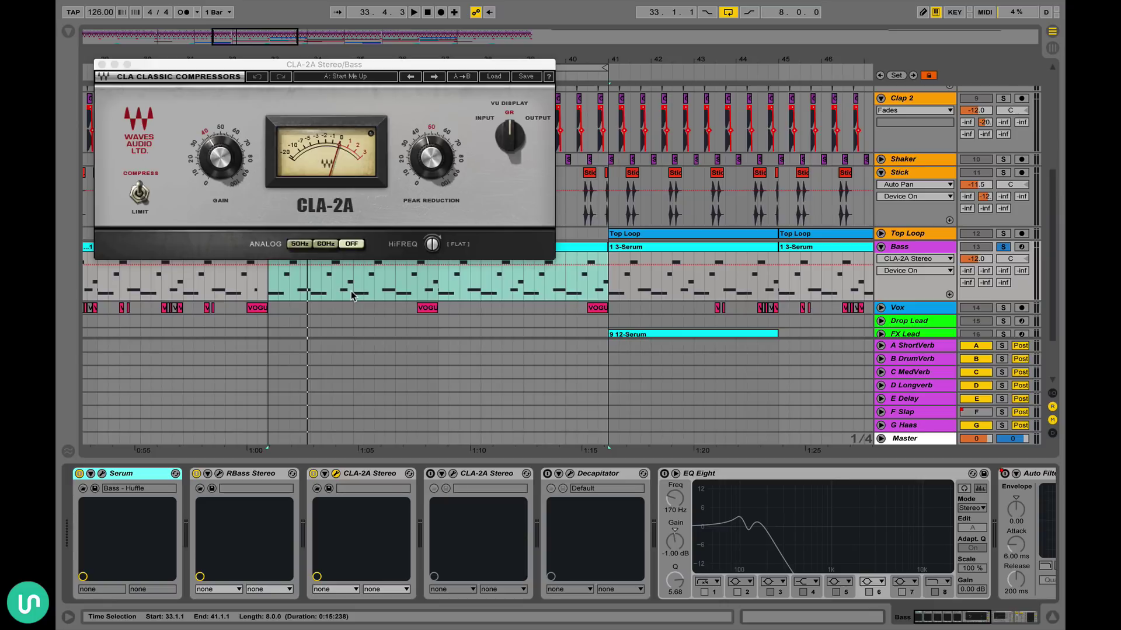
key("space")
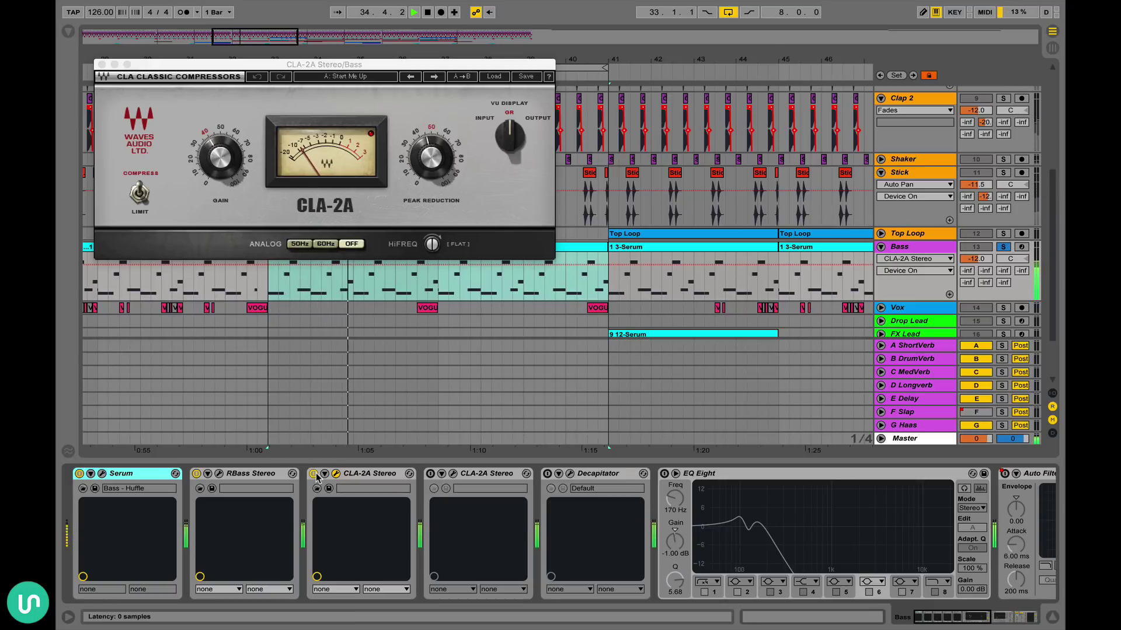
left_click(315, 474)
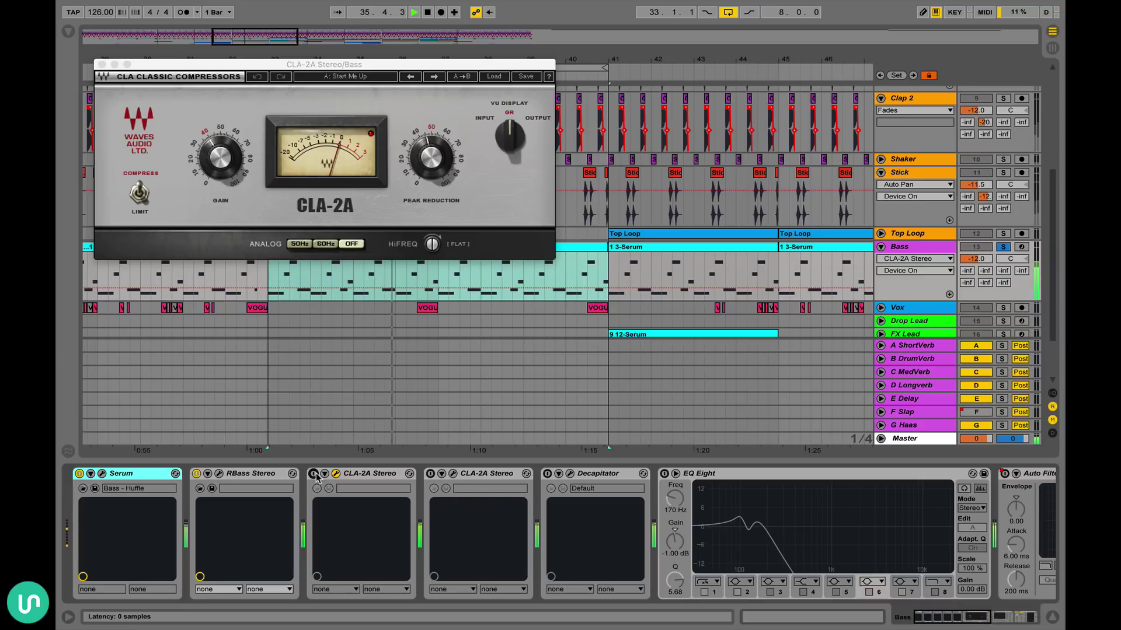
left_click(316, 473)
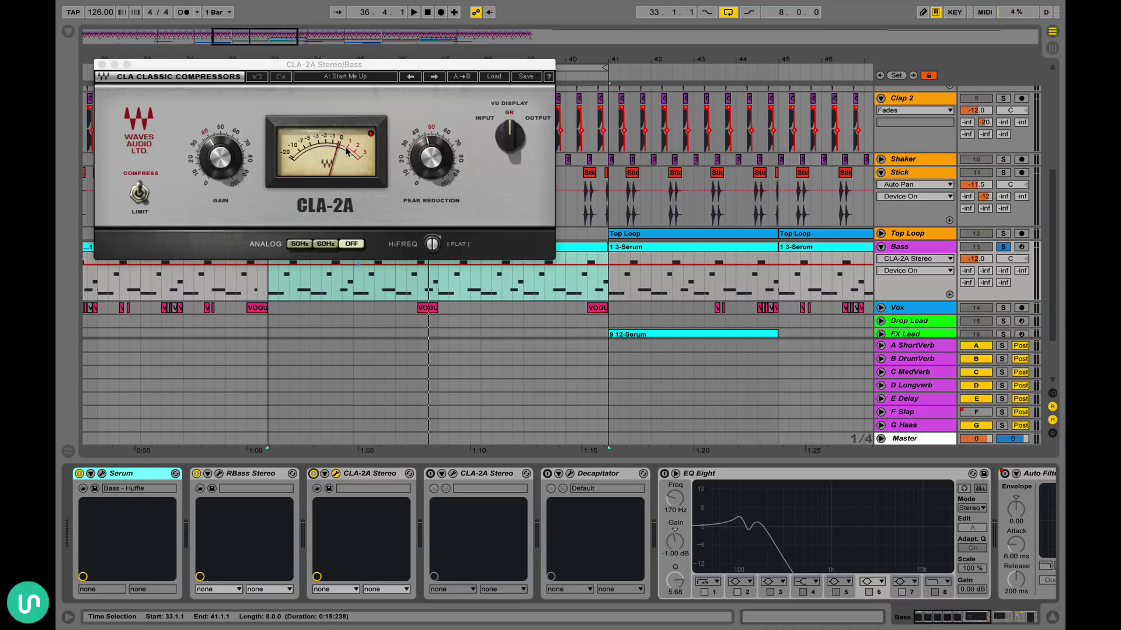
left_click(100, 64)
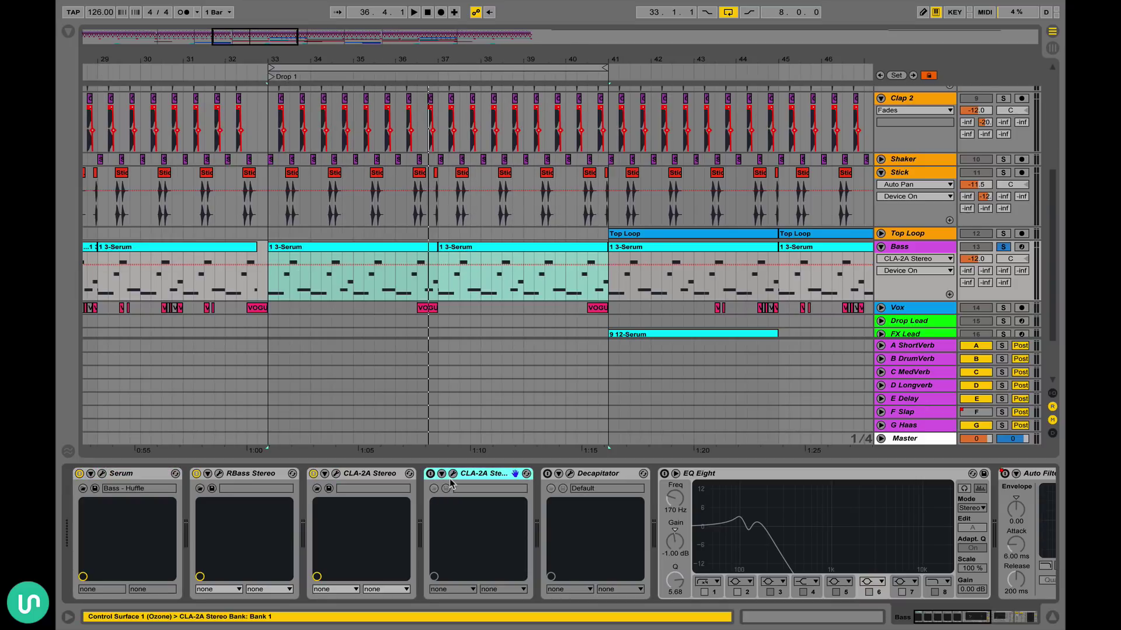
- Re-enable the second CLA-2A Stereo, inspect its settings and select the first 1 3-Serum clip at Drop 1
left_click(430, 474)
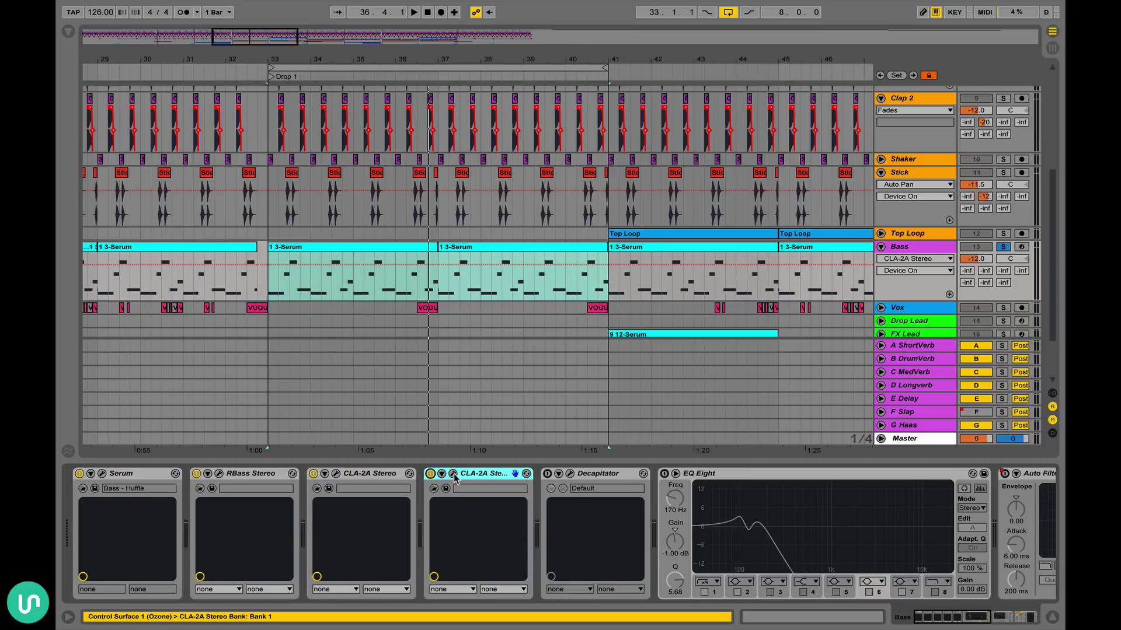
left_click(454, 474)
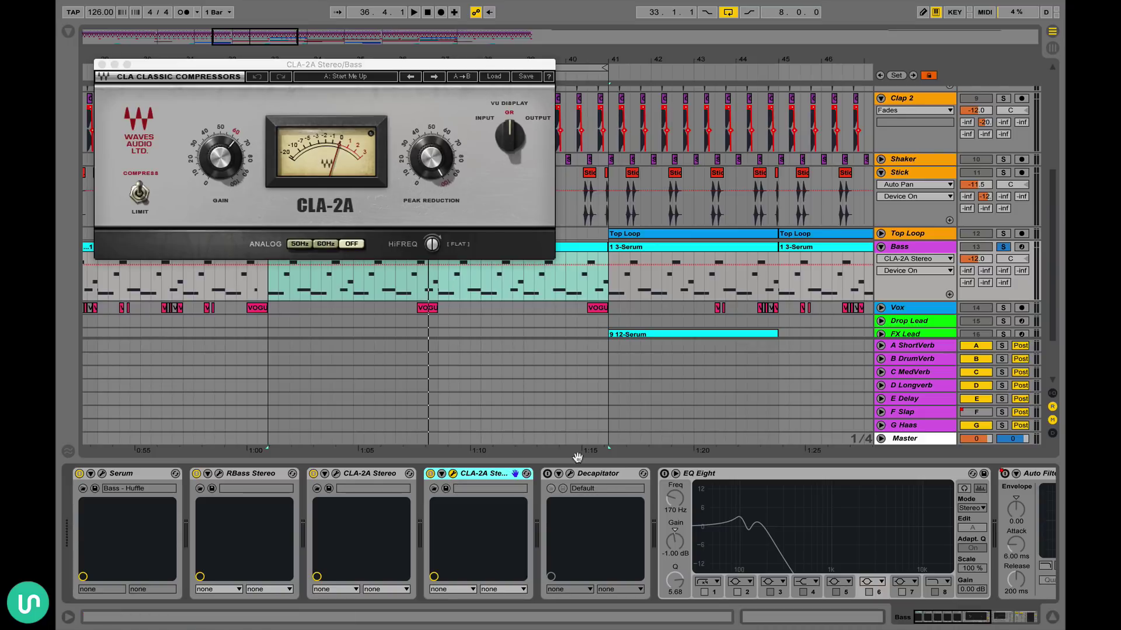
left_click(604, 473)
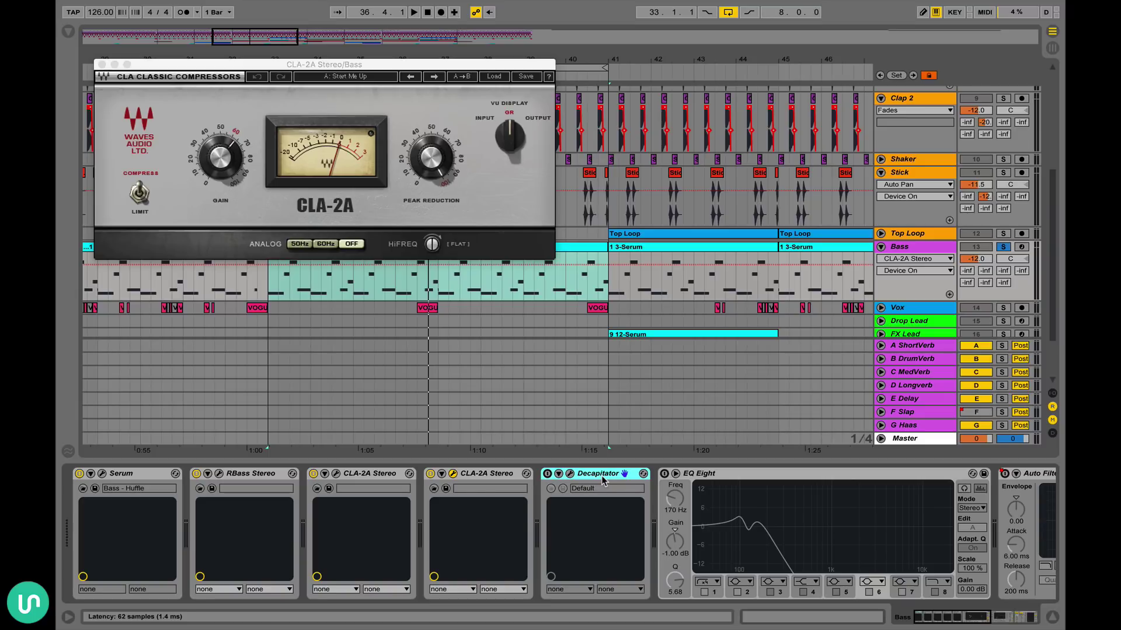
left_click(445, 475)
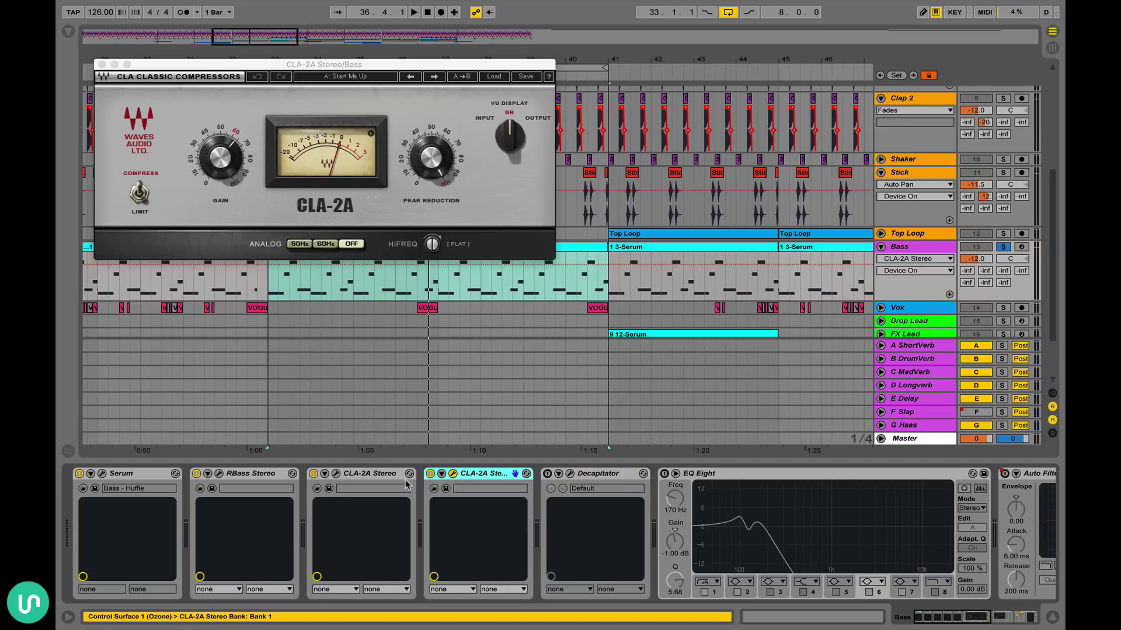
left_click(352, 481)
left_click(500, 482)
left_click(102, 64)
left_click(368, 248)
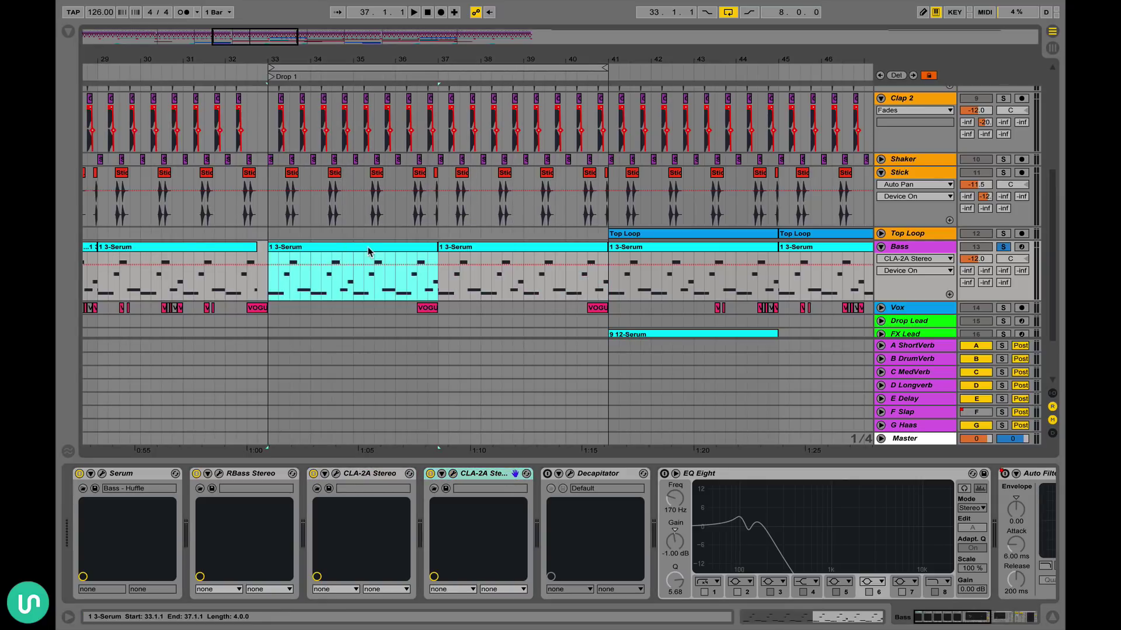
- Audition the looped bass through both CLA-2A compressors while watching the second one's gain and peak reduction settings
left_click(452, 475)
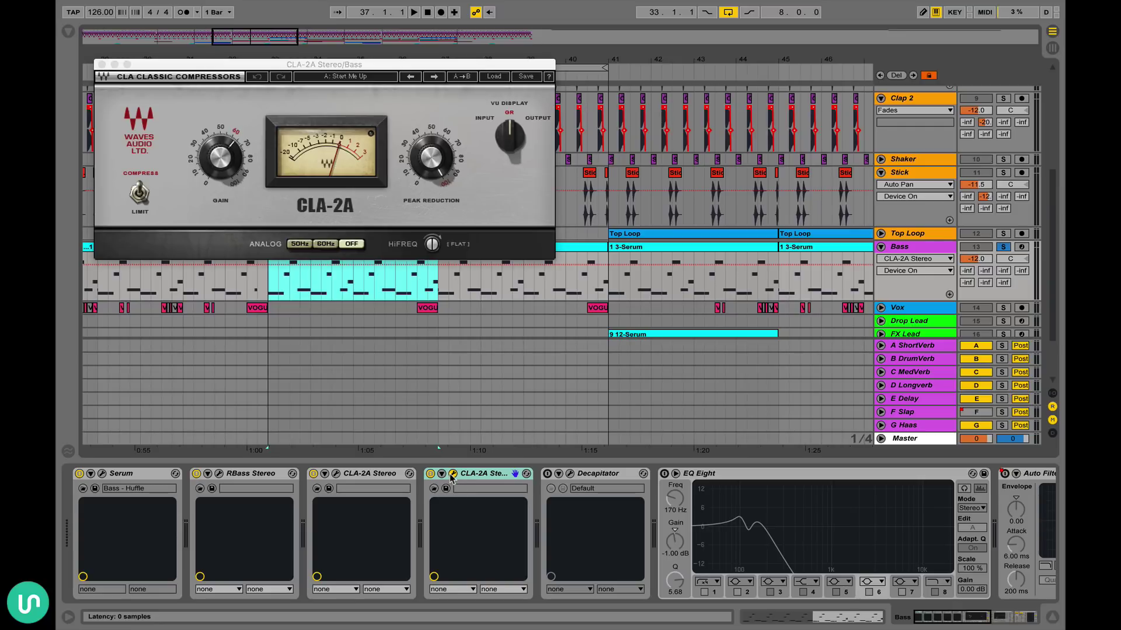
key("space")
key("space")
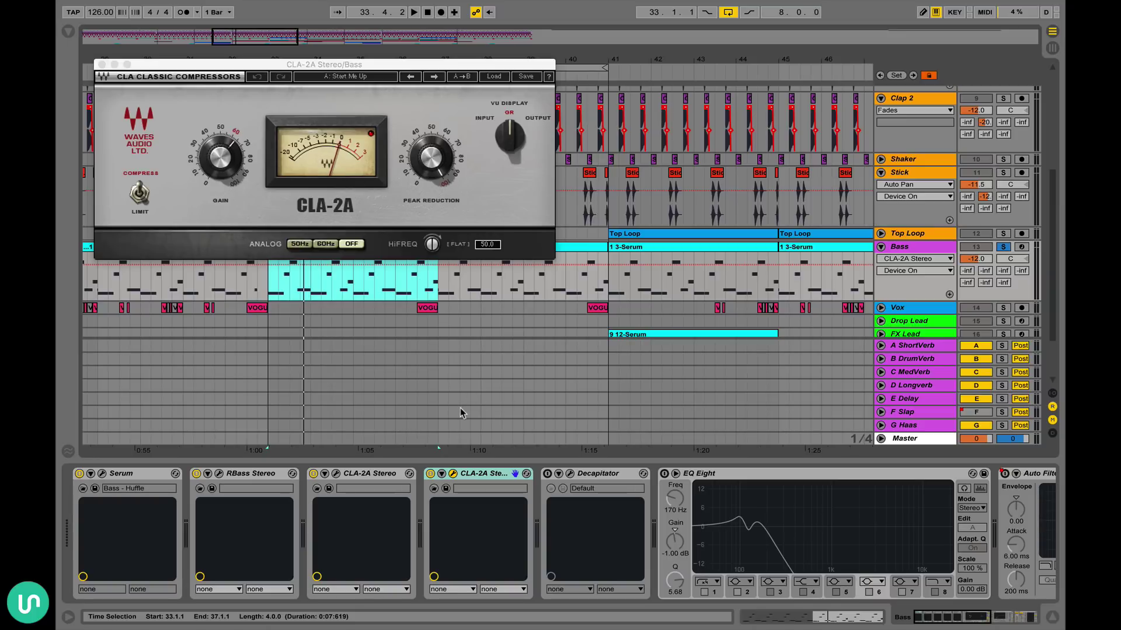
key("space")
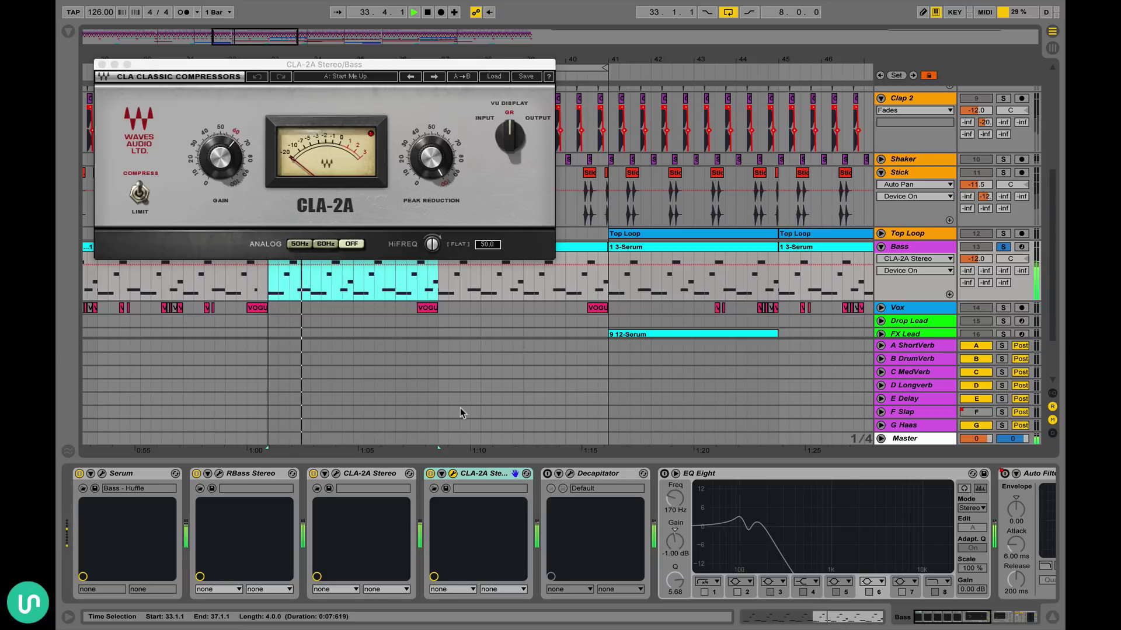
key("space")
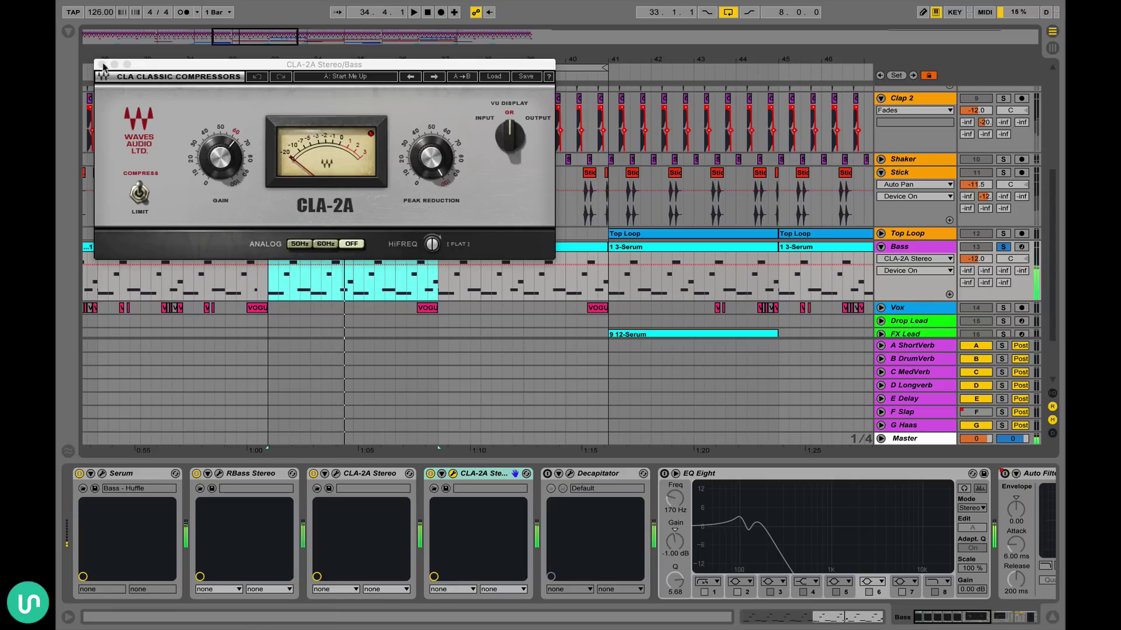
left_click(102, 65)
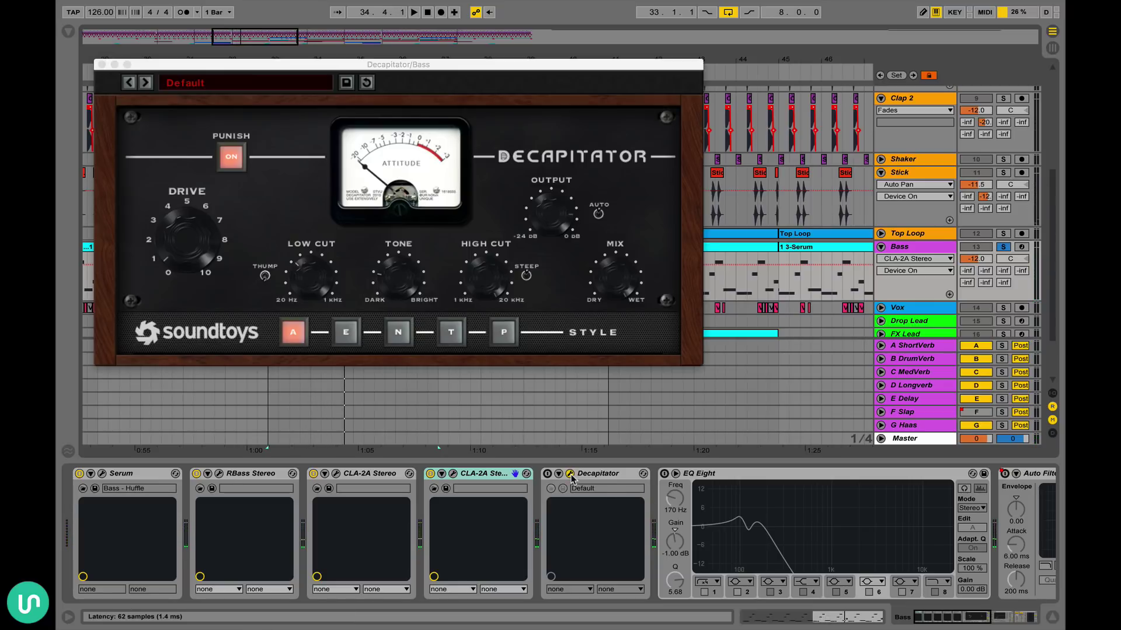
- Open the Bass track's Decapitator and re-enable it during playback to compare the looped bass without and with the saturation
left_click(570, 474)
key("space")
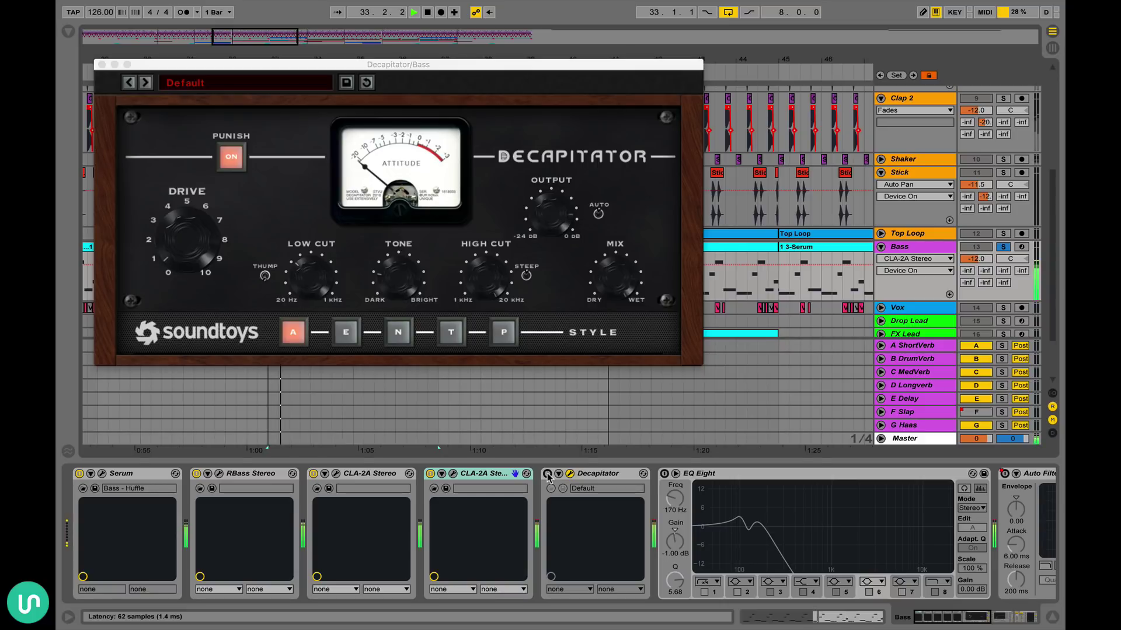
left_click(548, 475)
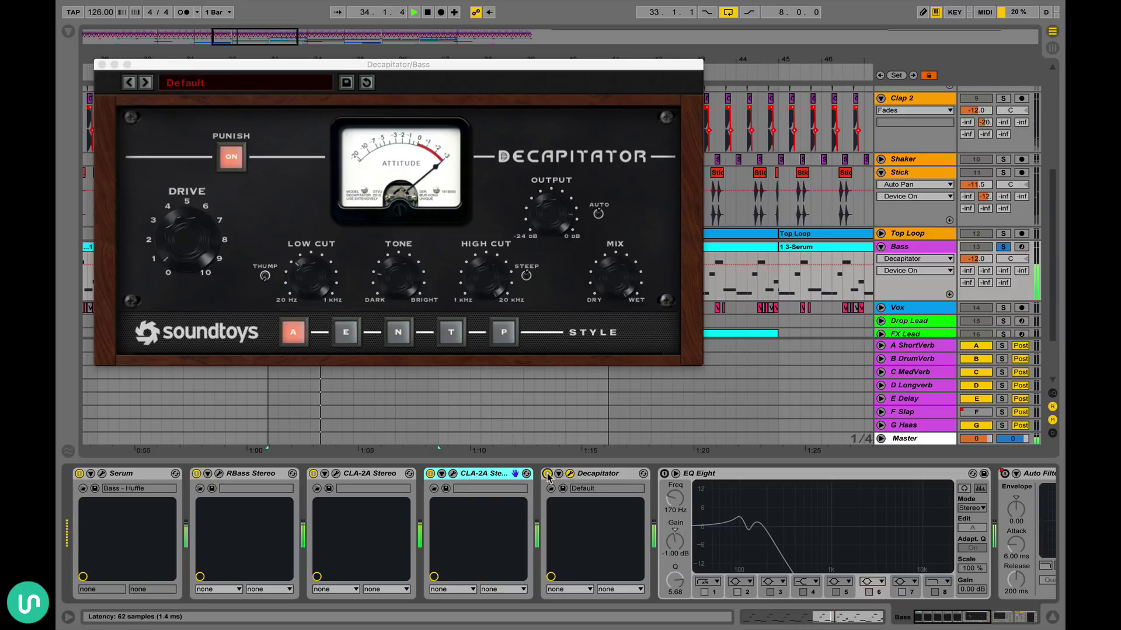
key("space")
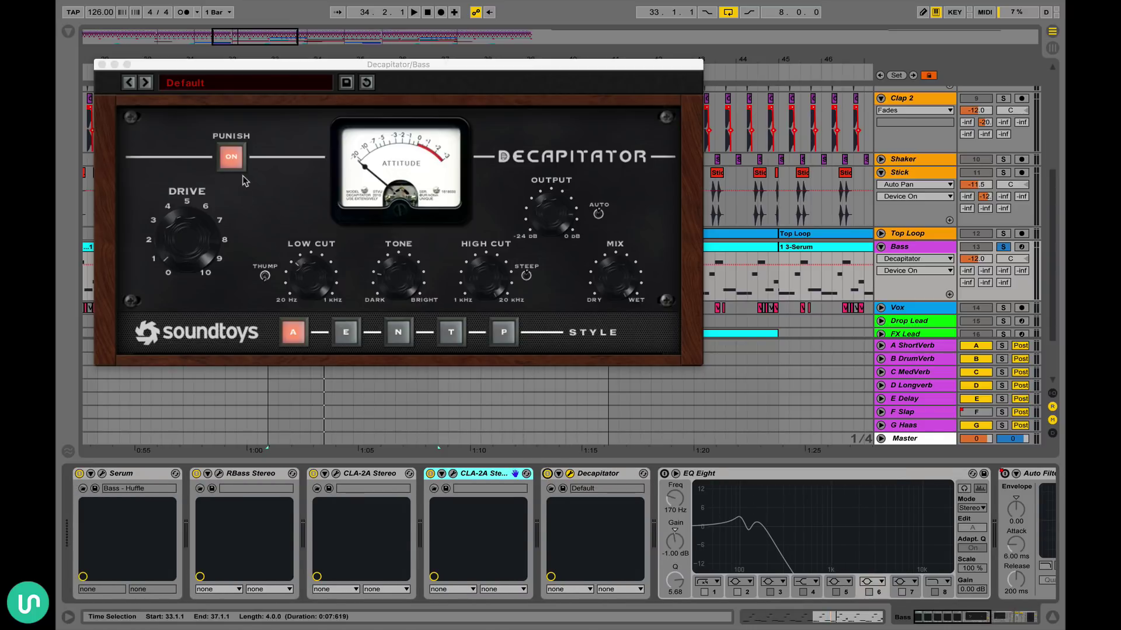
- Compare the bass Decapitator with Punish off and on, leave Punish on and close the plug-in window
left_click(225, 159)
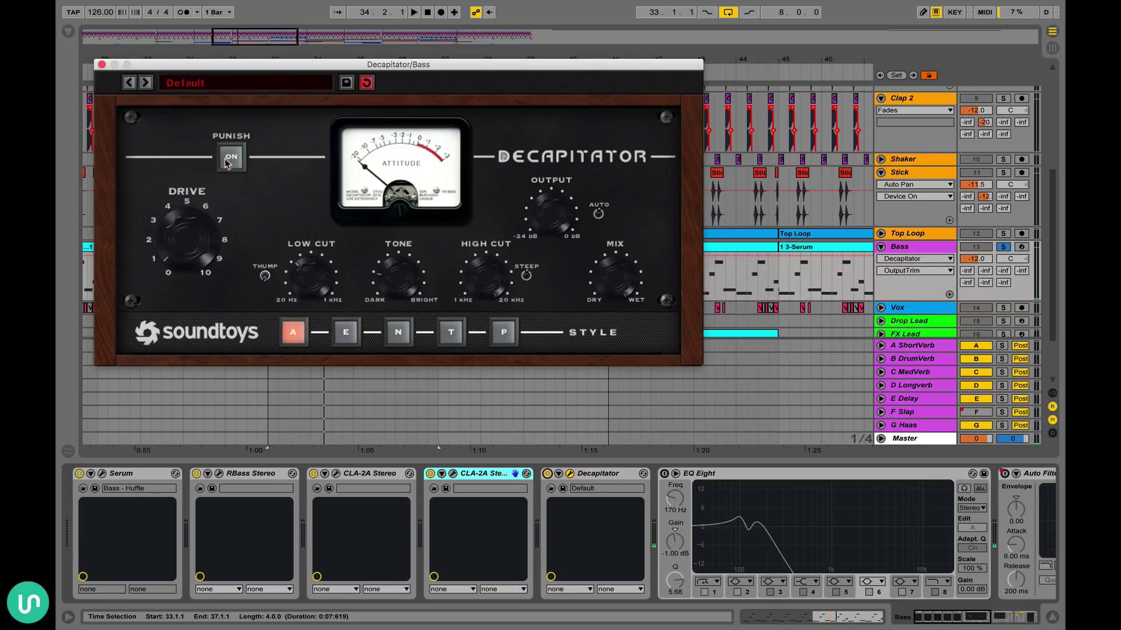
left_click(225, 159)
key("space")
left_click(225, 159)
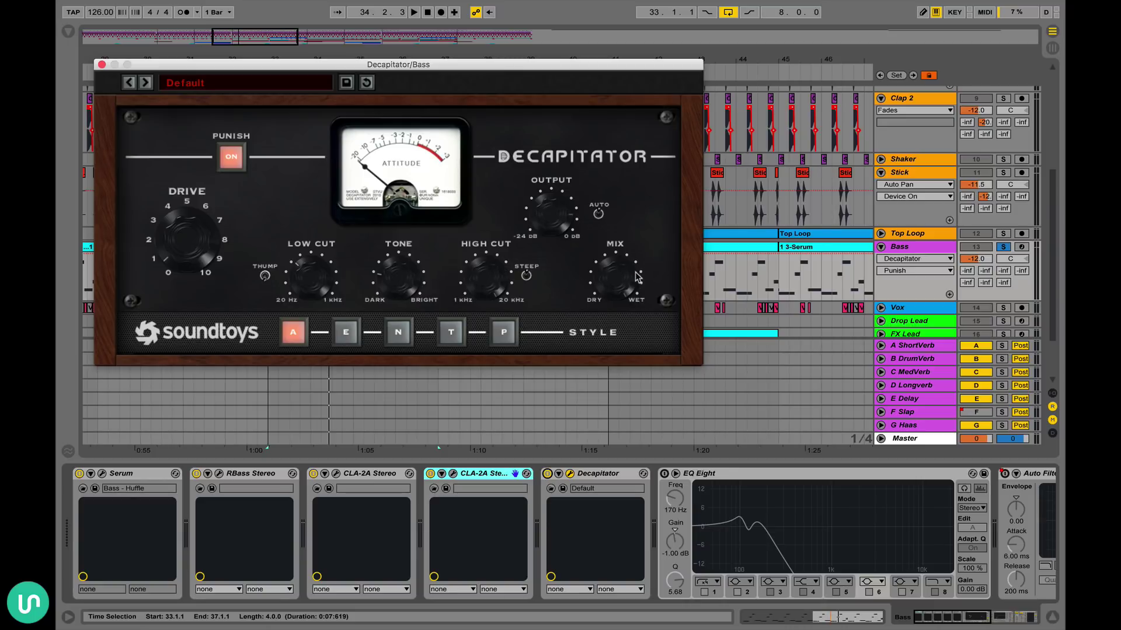
left_click(102, 63)
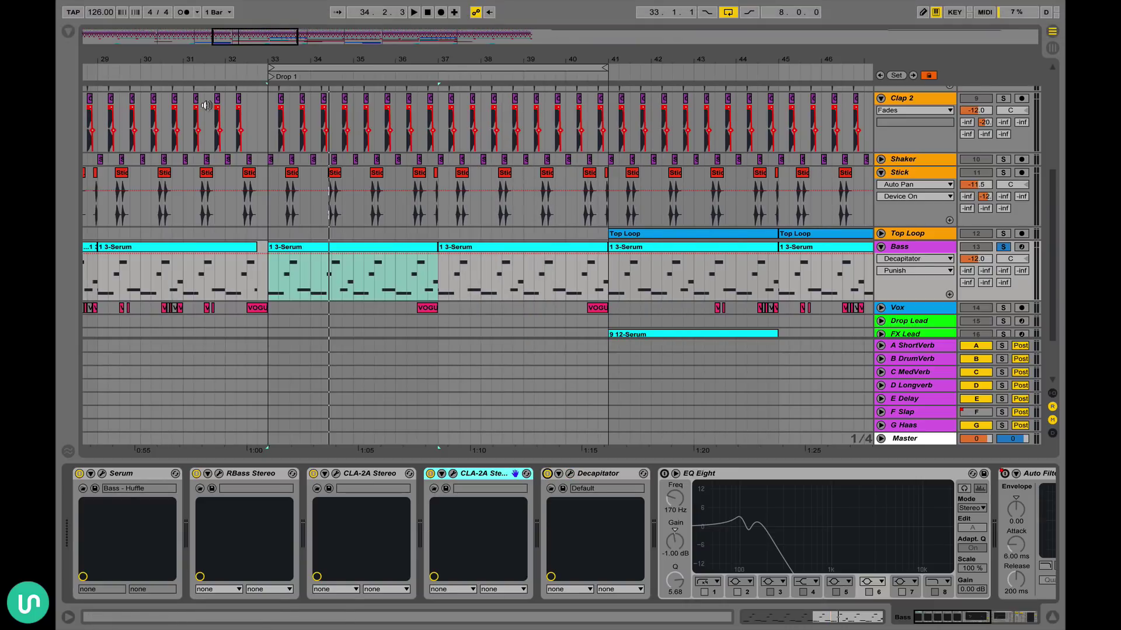
- Audition the bass through Decapitator and re-enable EQ Eight during playback to compare the sound without and with it
key("space")
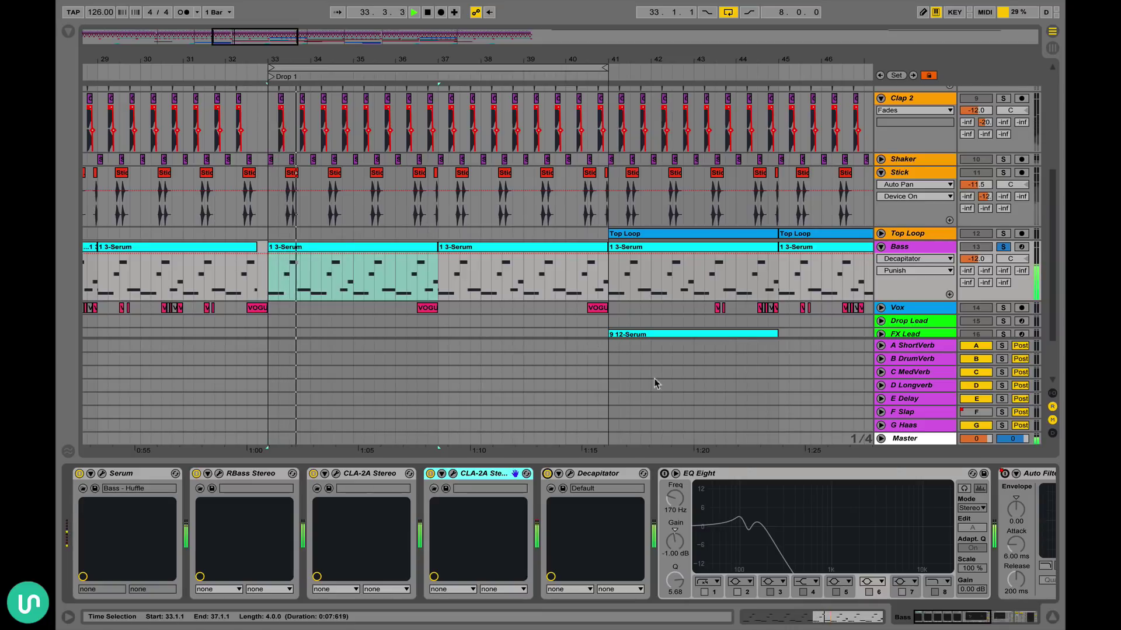
scroll(717, 507, "right", 3)
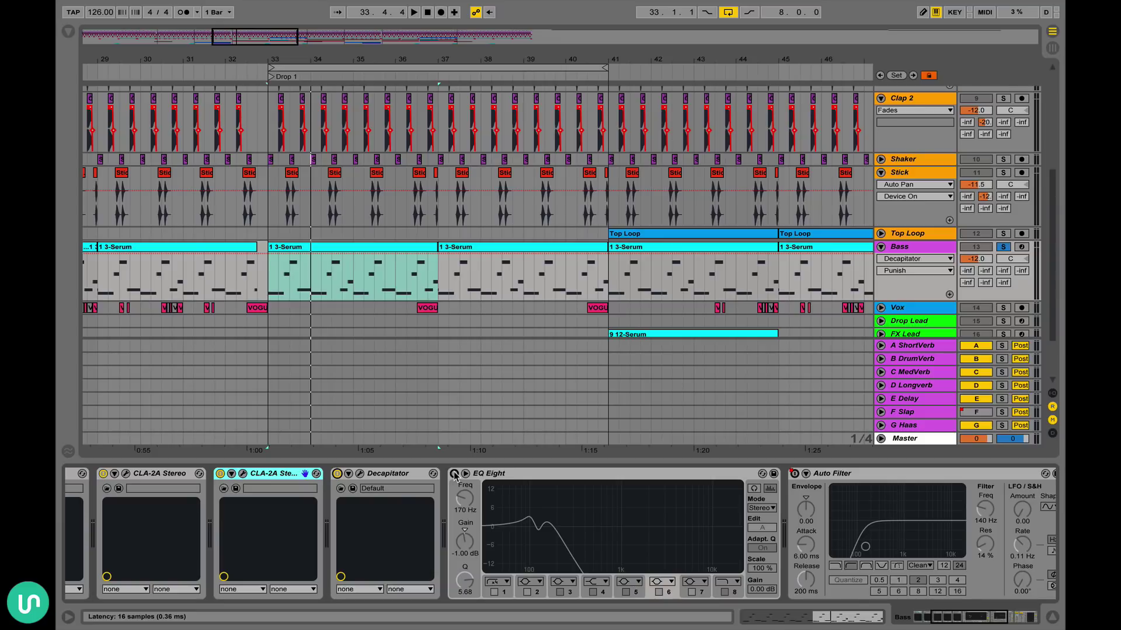
key("space")
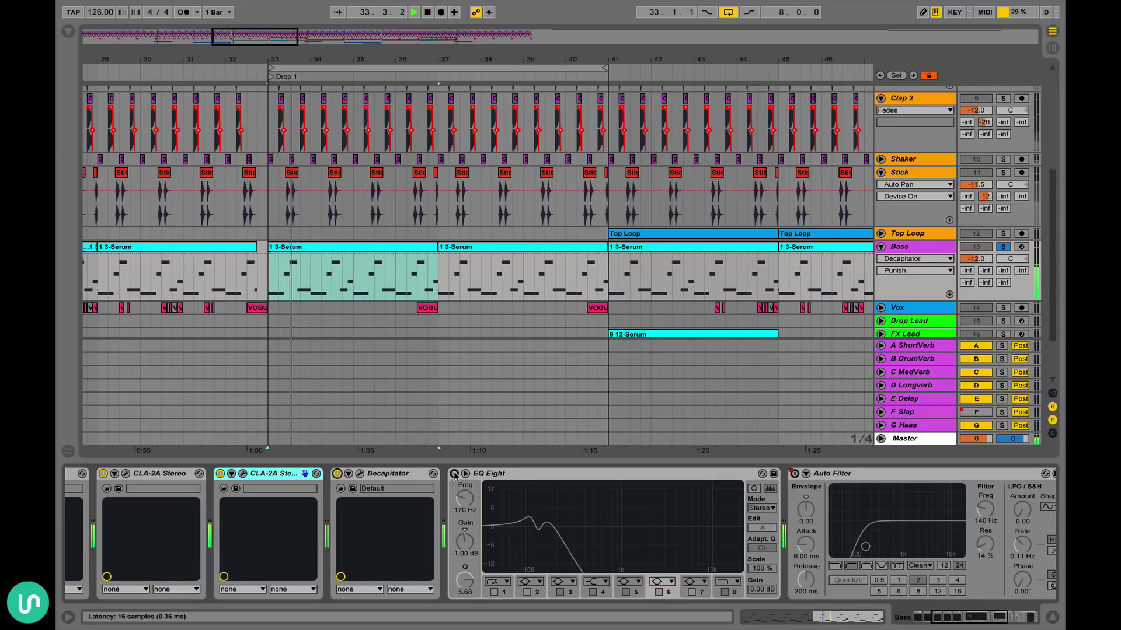
left_click(454, 474)
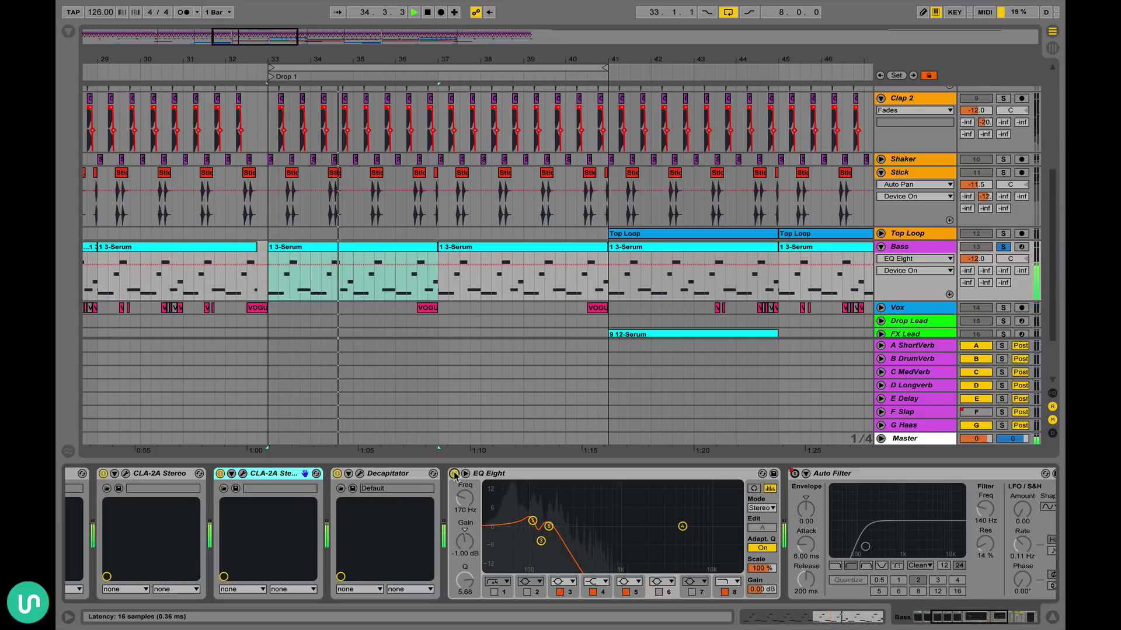
key("space")
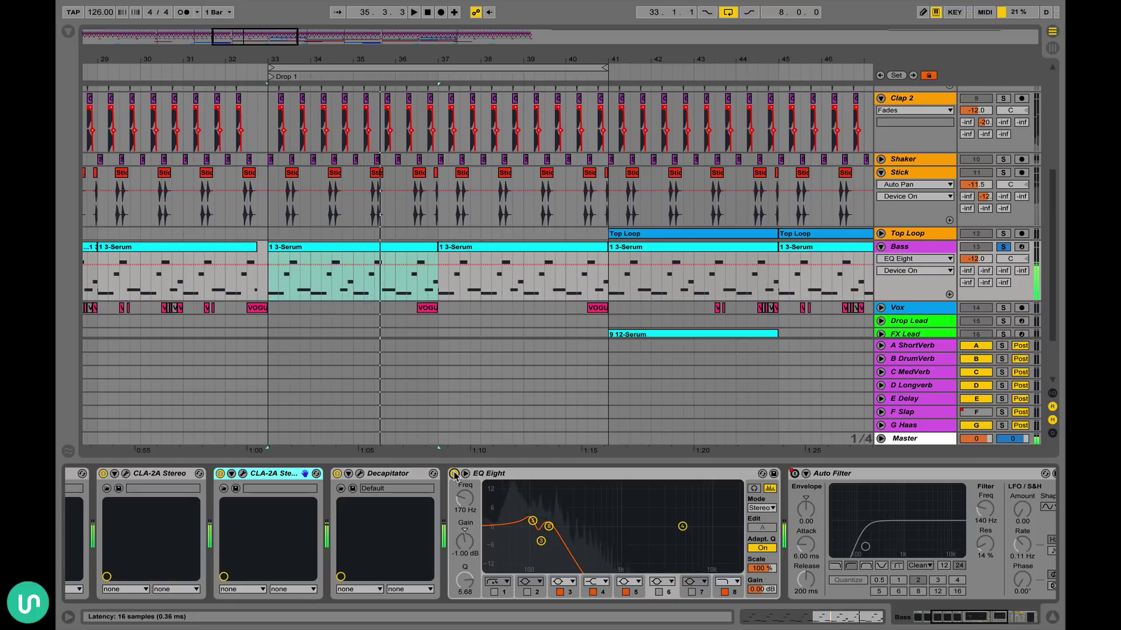
- Inspect EQ Eight's band 8 high-cut and its Q setting, and the band 3 cut on the Bass track
left_click(548, 527)
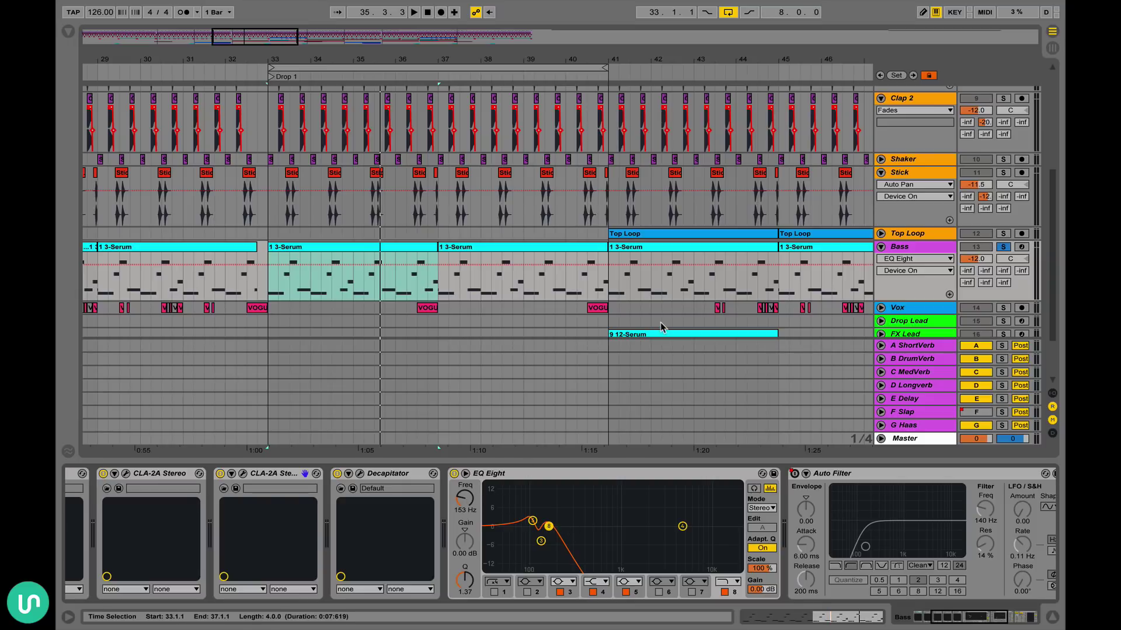
scroll(663, 327, "down", 3)
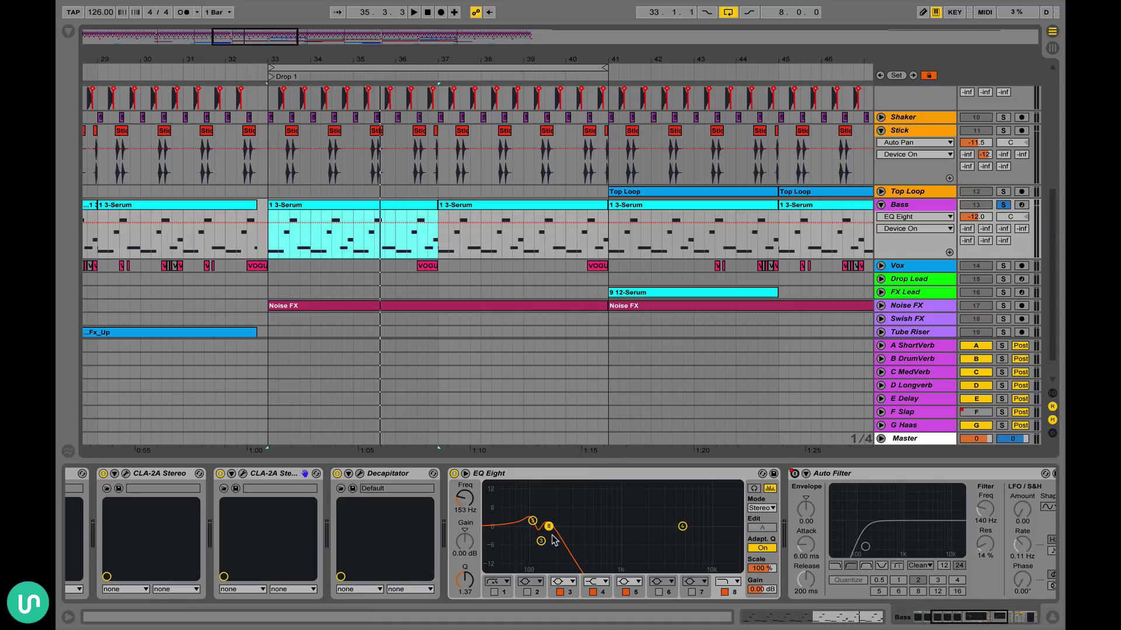
left_click(551, 530)
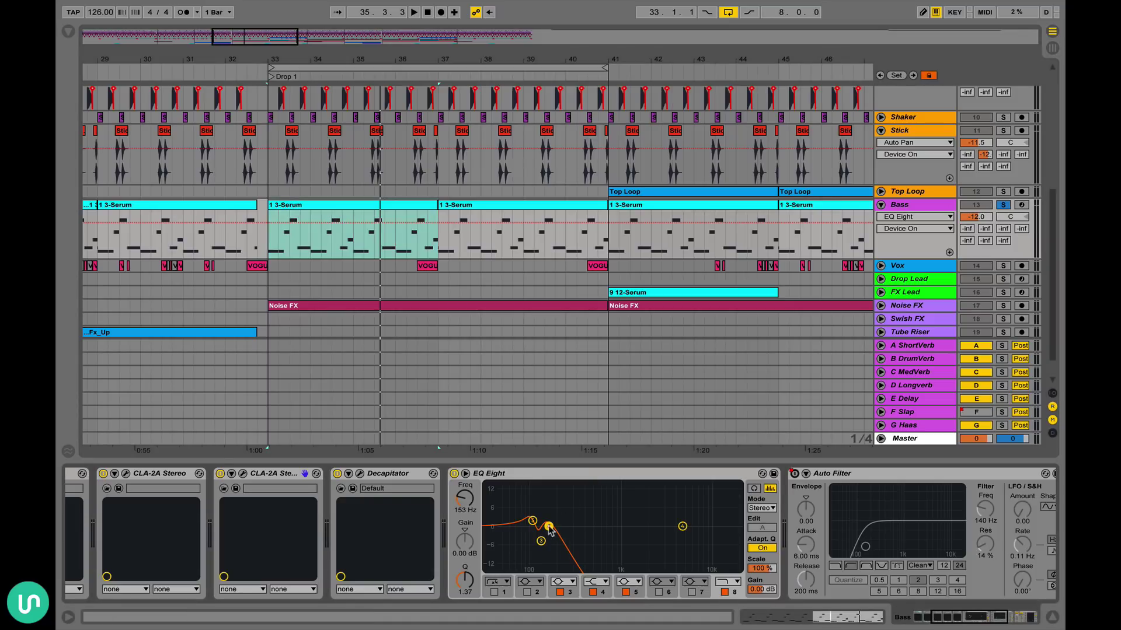
left_click(468, 584)
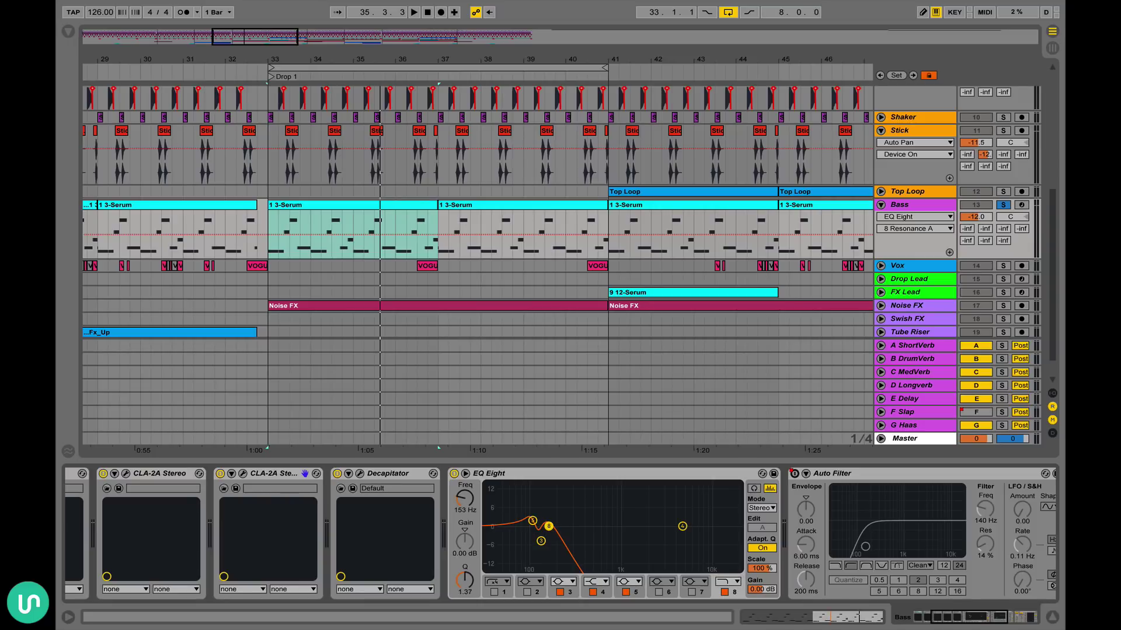
left_click(541, 541)
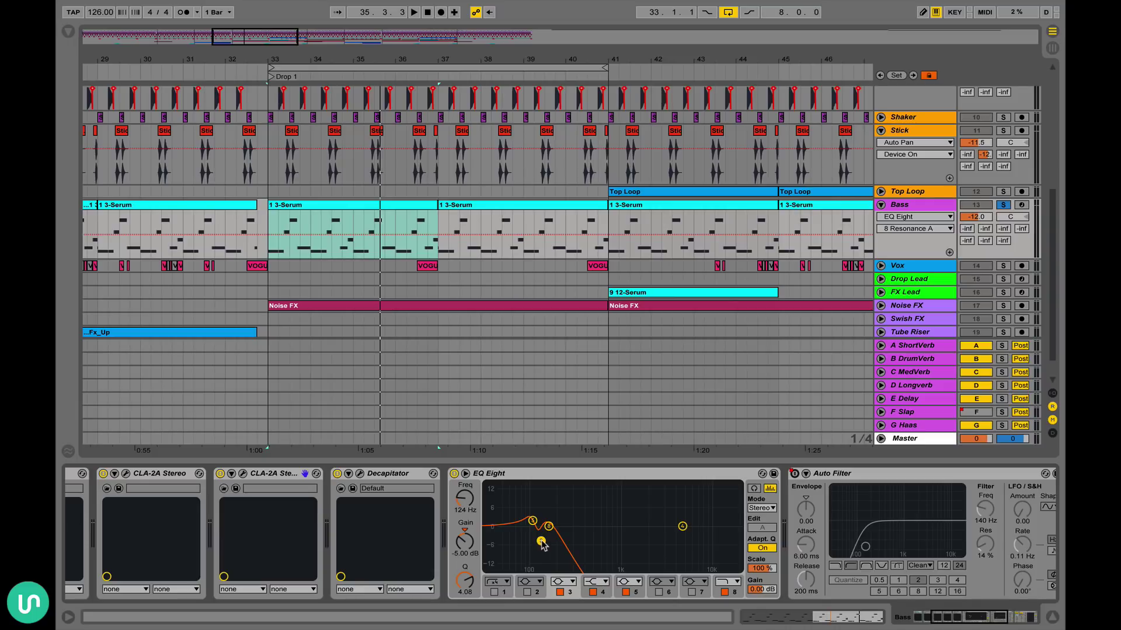
- Try raising EQ Eight's band 3 gain while the bass plays and undo the gain change
key("space")
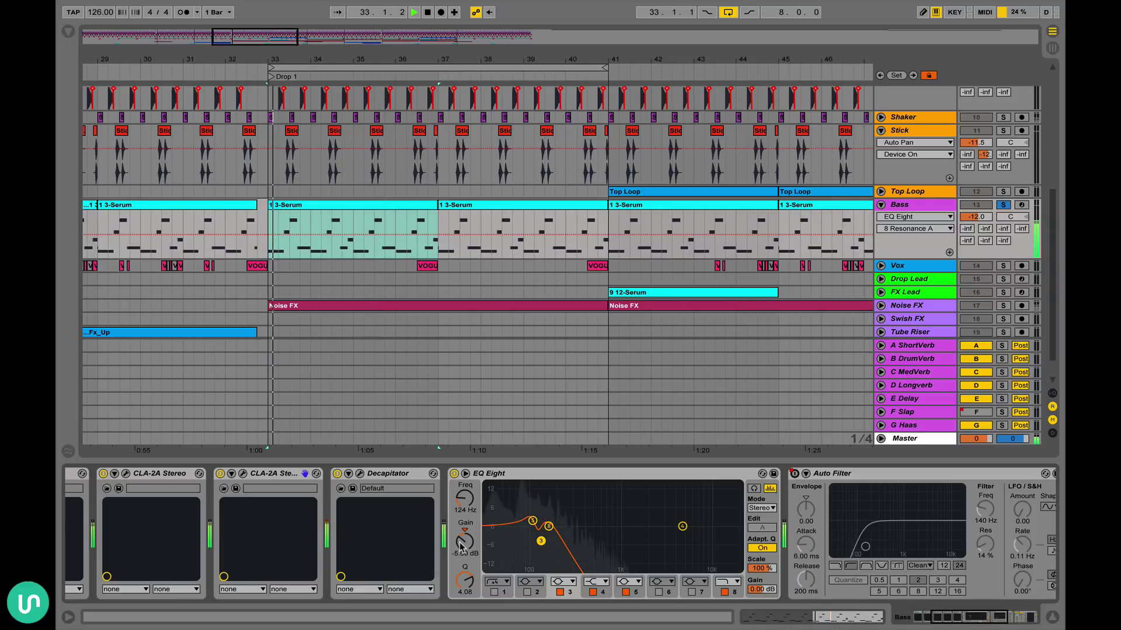
left_click_drag(465, 543, 464, 509)
left_click_drag(541, 515, 541, 489)
key("super+z")
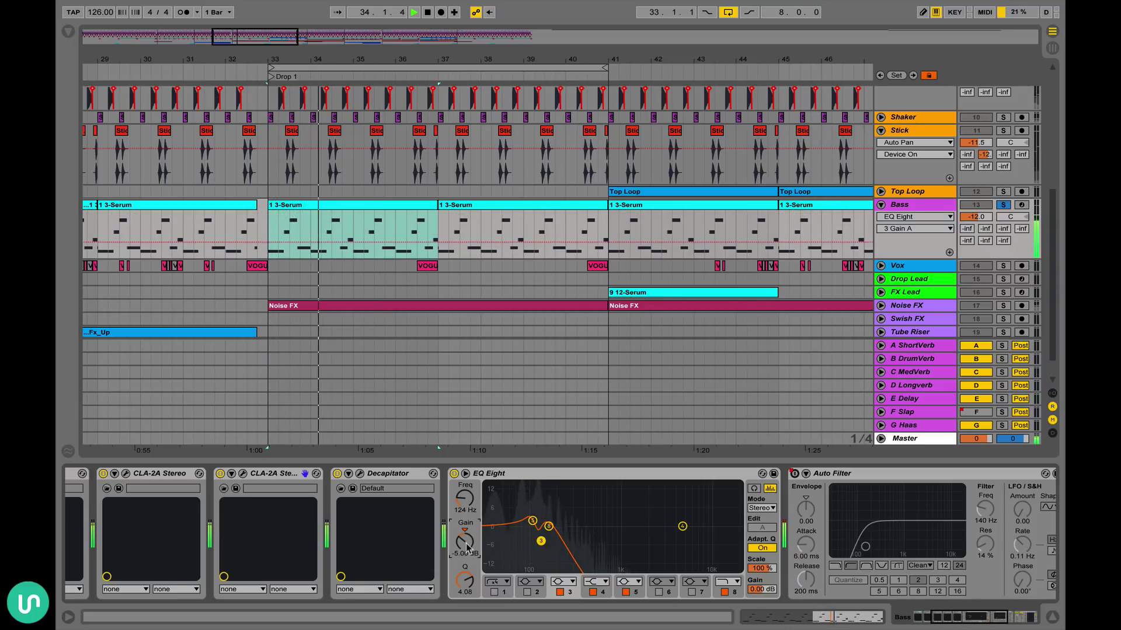
key("space")
left_click(533, 521)
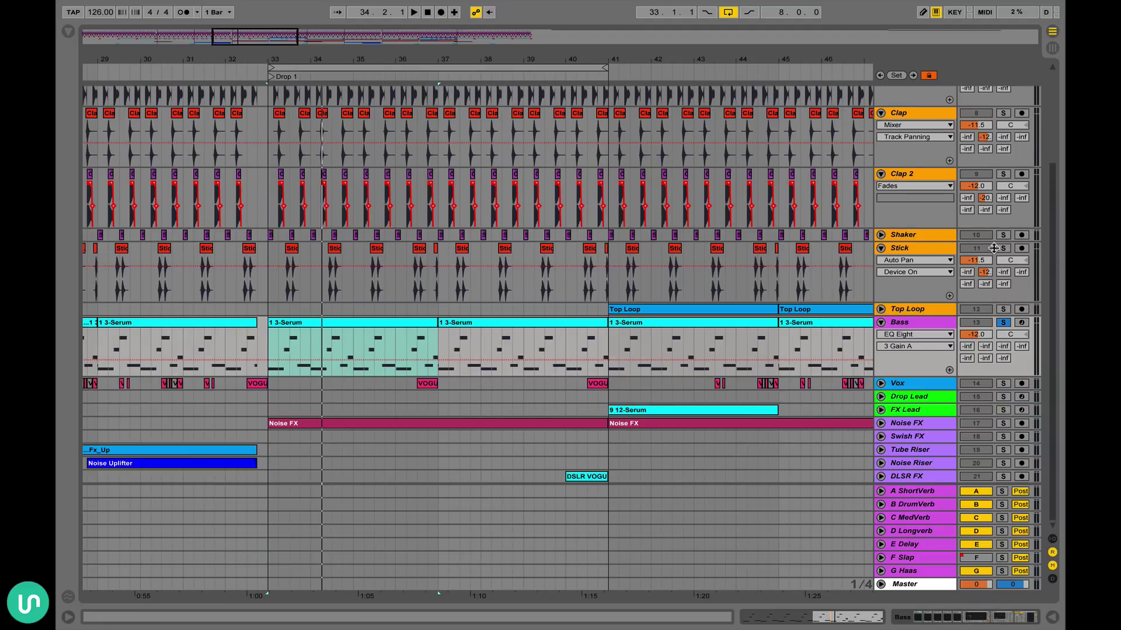
- Solo the Stick, Shaker, Clap 2, Clap, Hat and Kicks tracks alongside Bass and audition Drop 1 with drums and bass
left_click(1003, 248)
left_click(1002, 235)
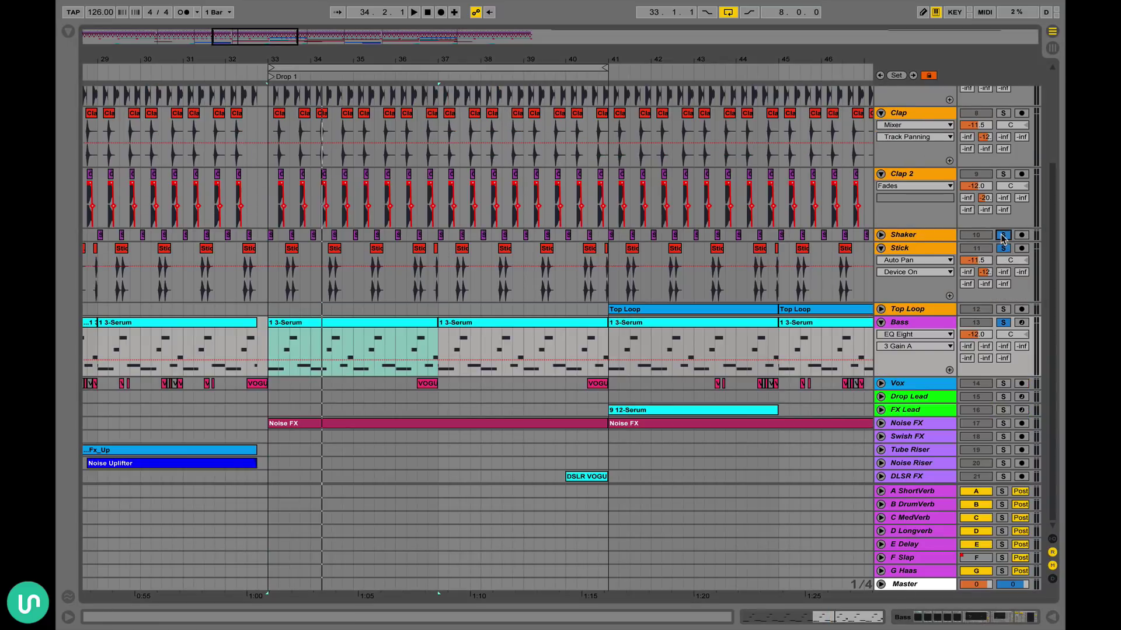
left_click(1003, 174)
scroll(1002, 175, "up", 2)
left_click(1003, 169)
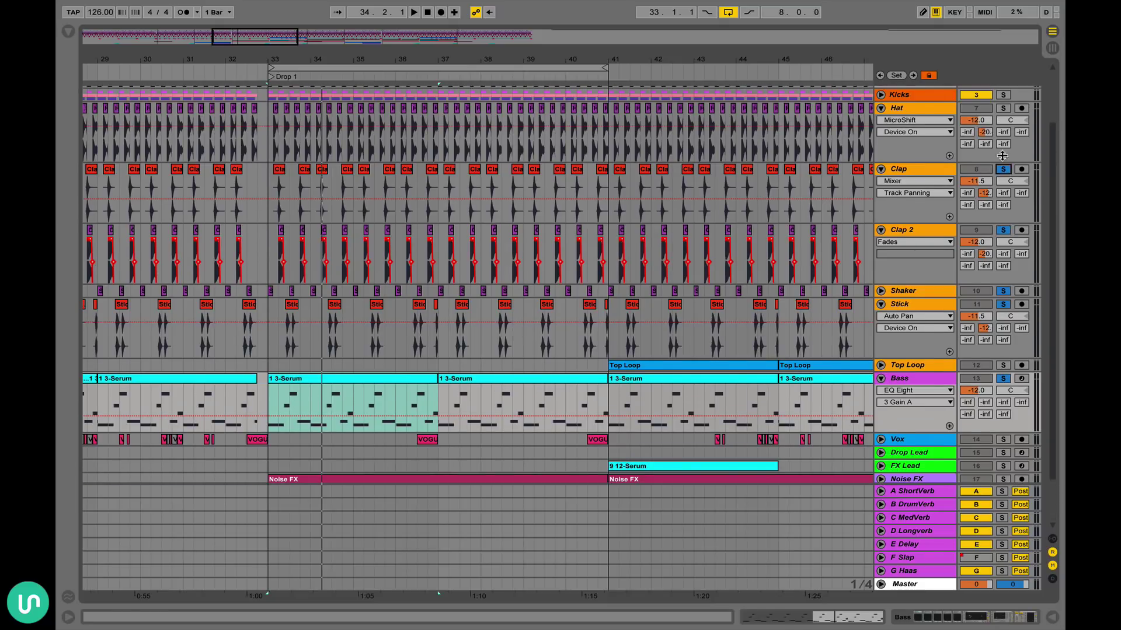
left_click(1002, 108)
scroll(1001, 108, "up", 2)
left_click(1002, 151)
key("space")
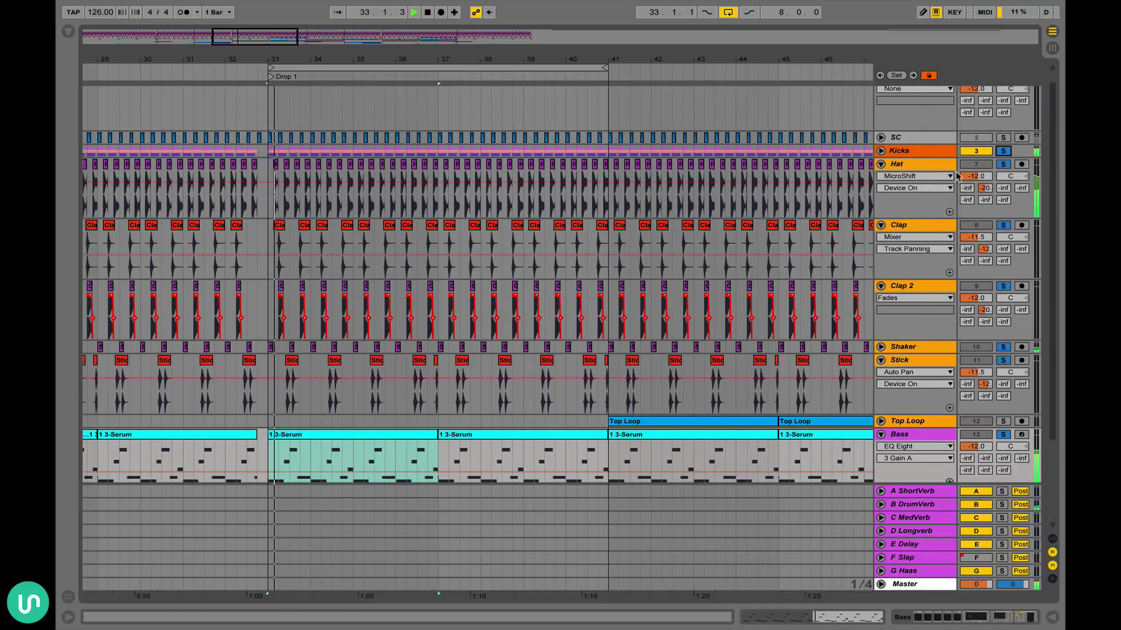
scroll(958, 177, "down", 3)
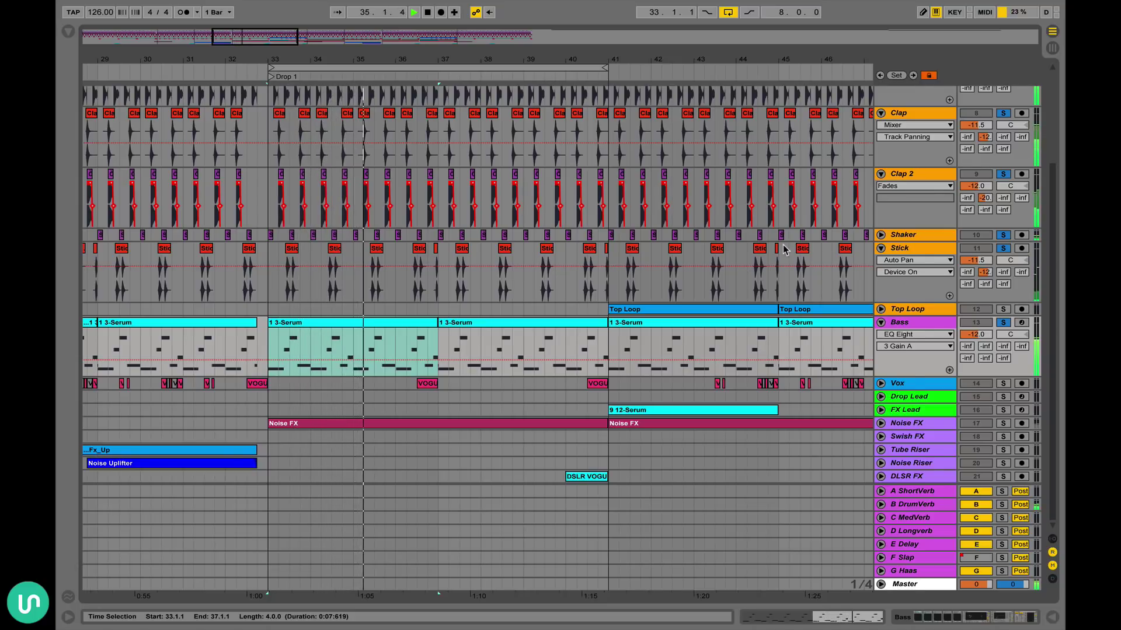
key("space")
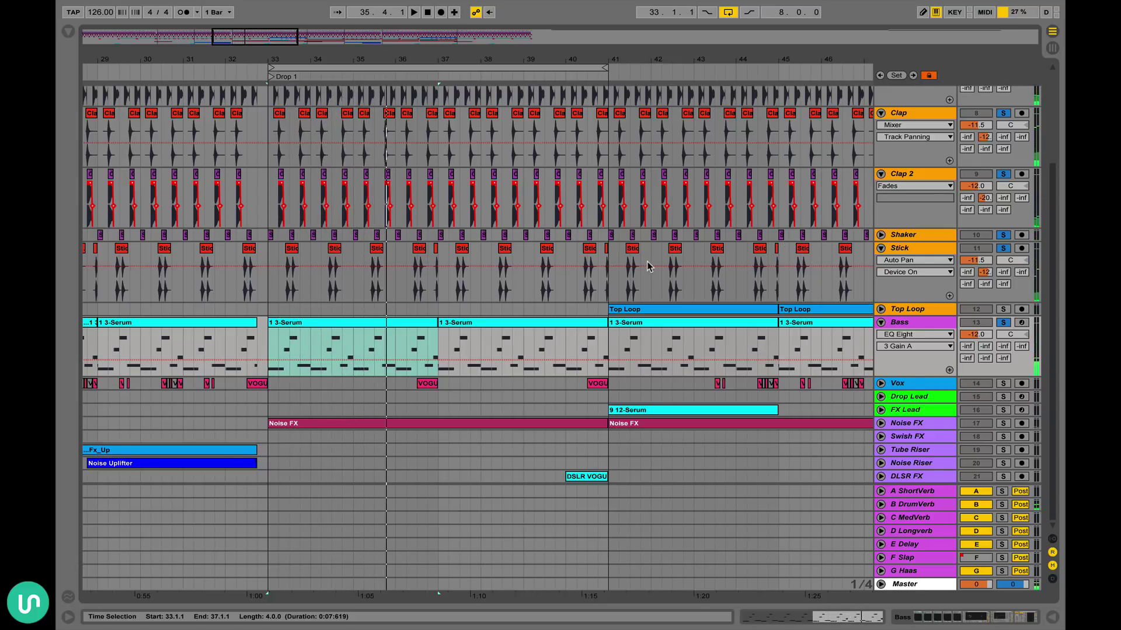
- Unfold the Vox track in the arrangement and show its device chain
scroll(648, 267, "left", 2)
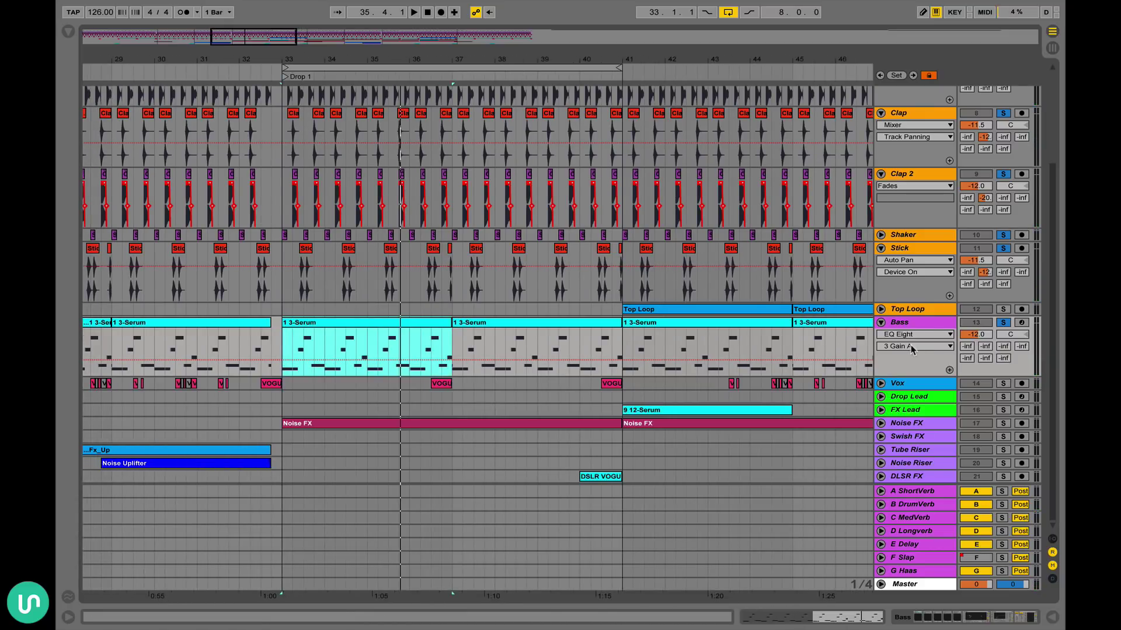
left_click(881, 384)
scroll(658, 396, "left", 5)
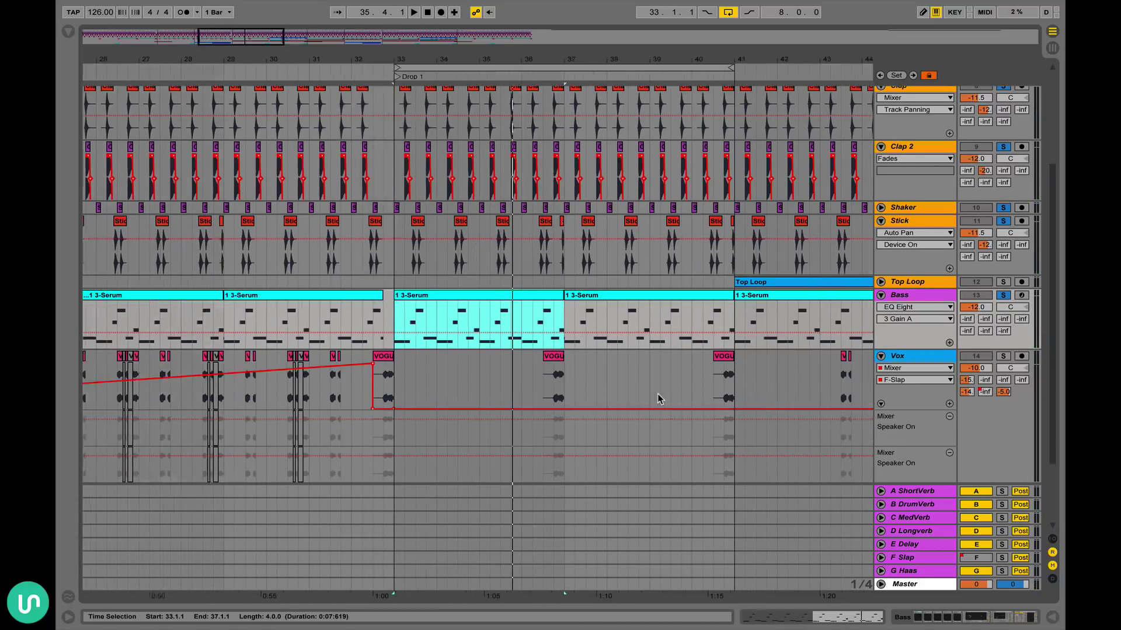
scroll(657, 393, "down", 3)
scroll(658, 393, "right", 5)
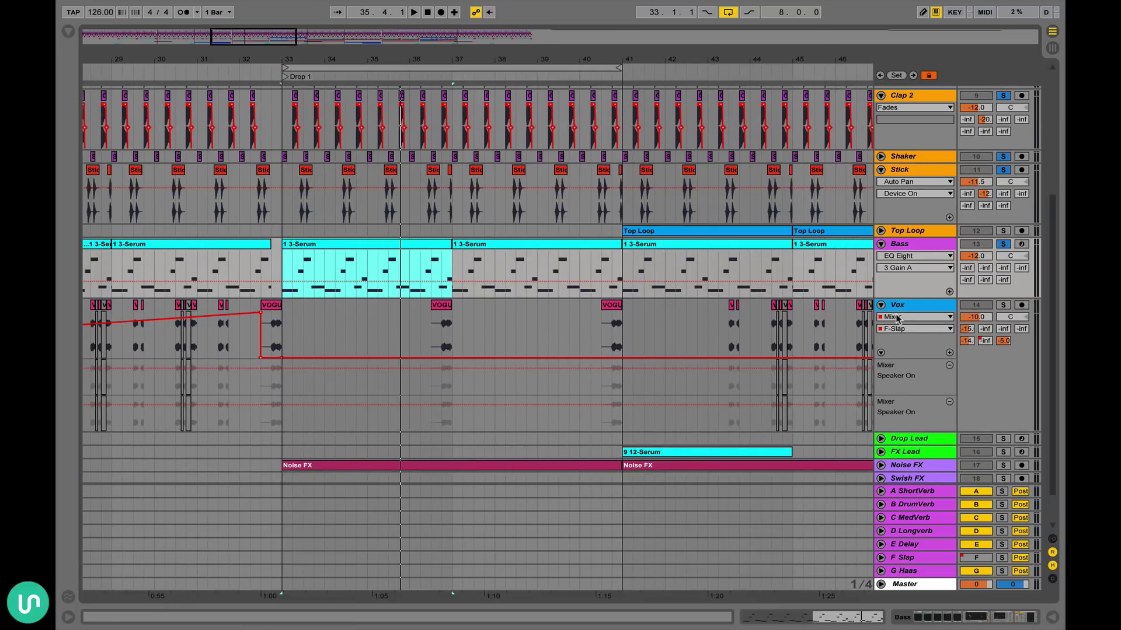
double_click(907, 308)
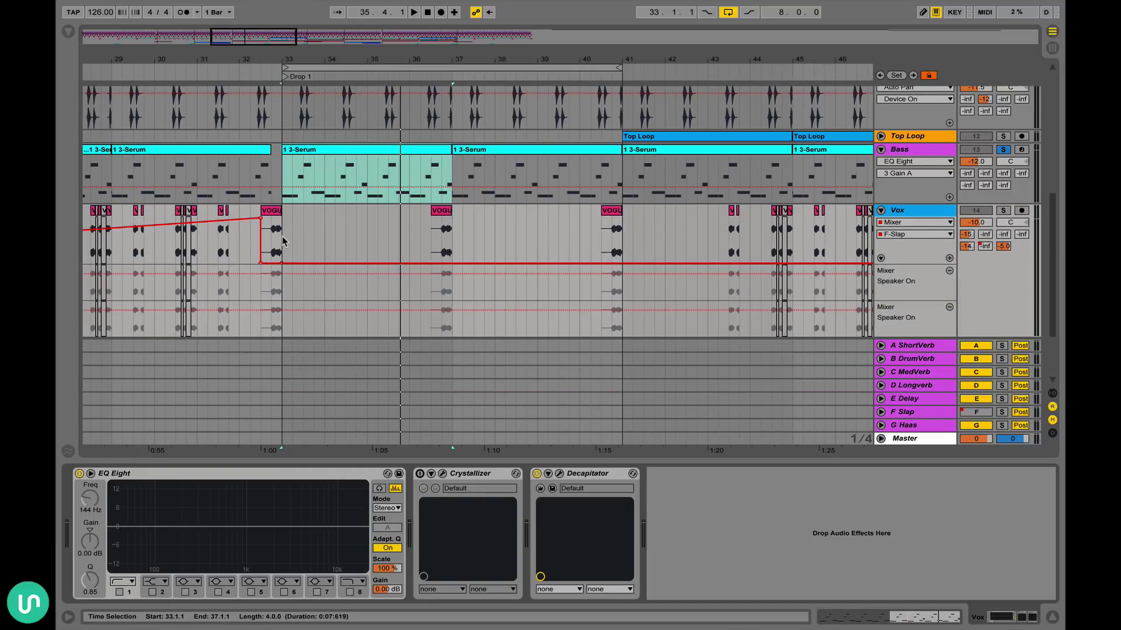
- Select the Vox clip before bar 37 in Drop 1 and inspect the track's A-ShortVerb and G-Haas sends
left_click_drag(283, 241, 621, 228)
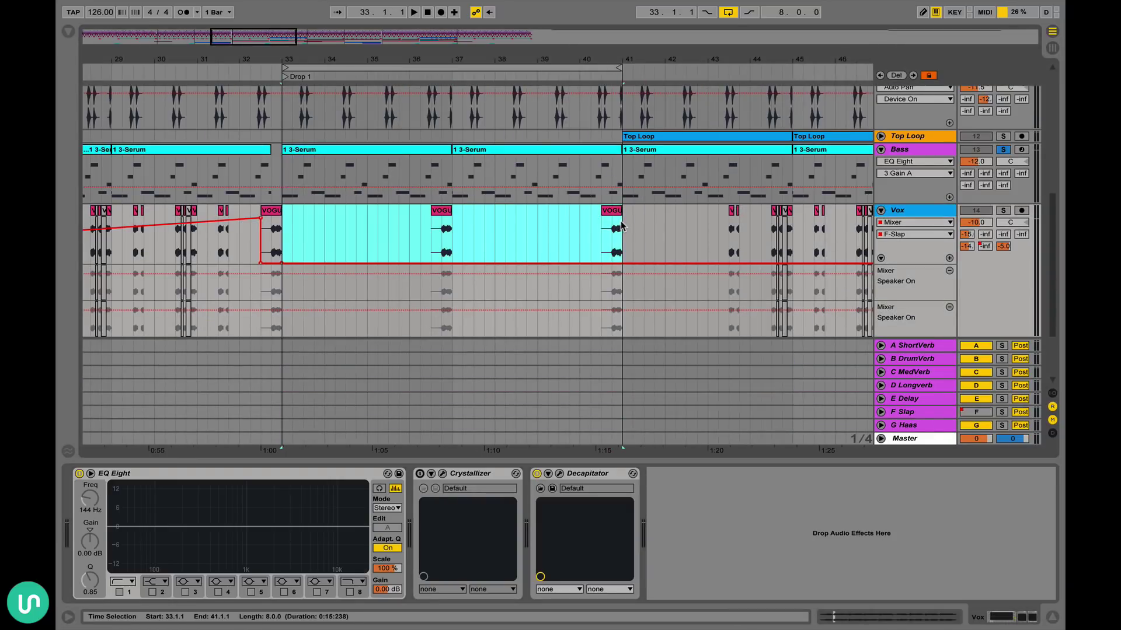
left_click(409, 225)
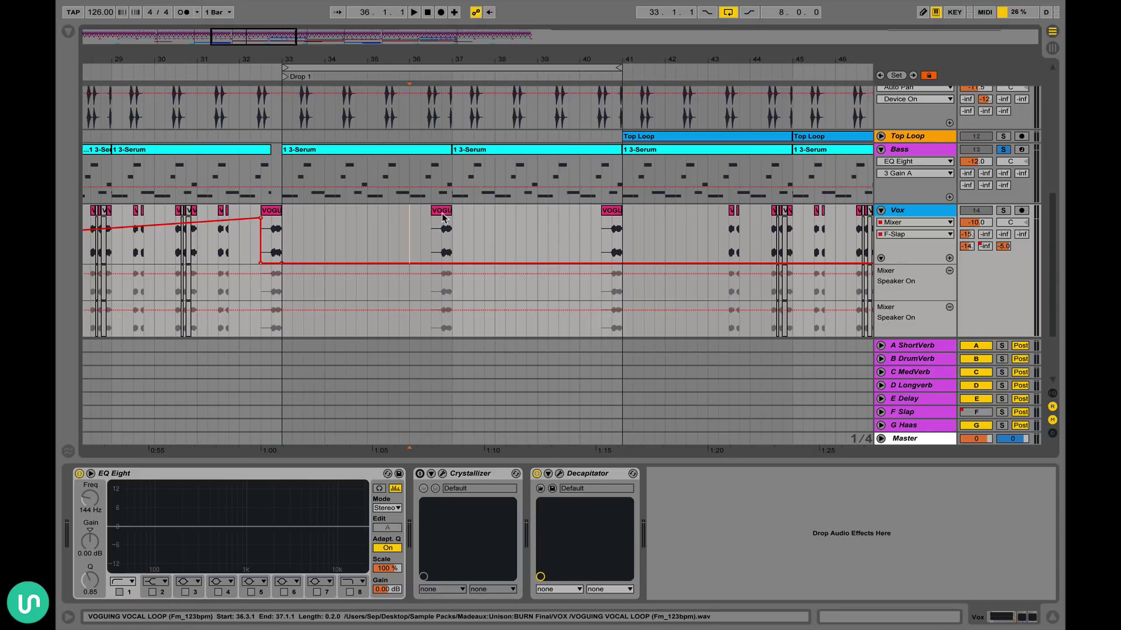
left_click(442, 217)
left_click(966, 234)
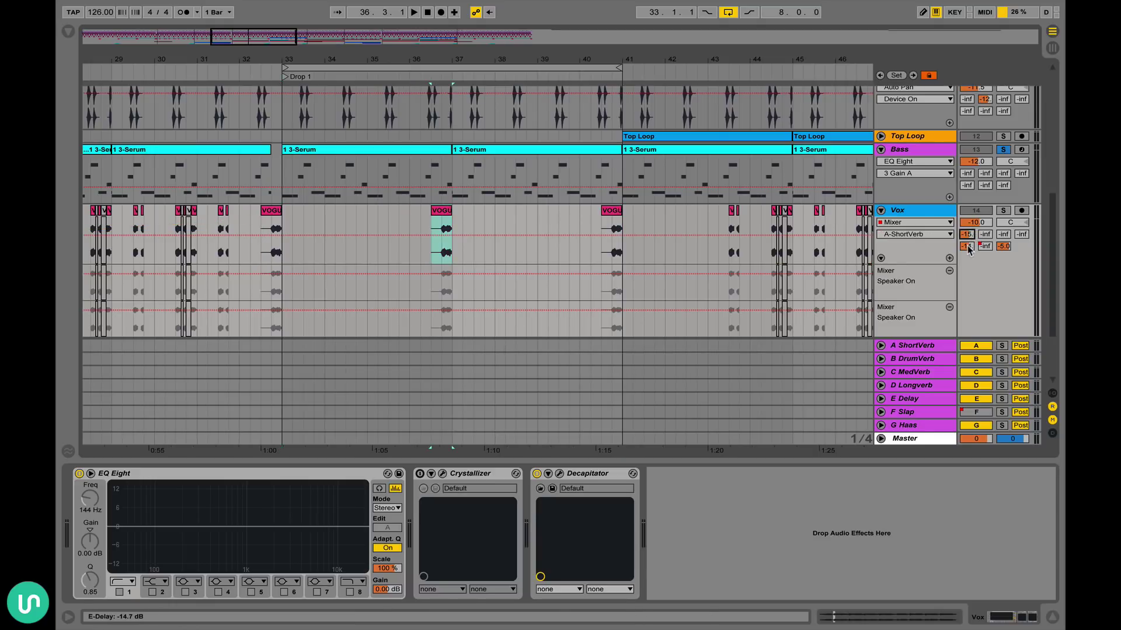
left_click(1004, 245)
left_click(445, 228)
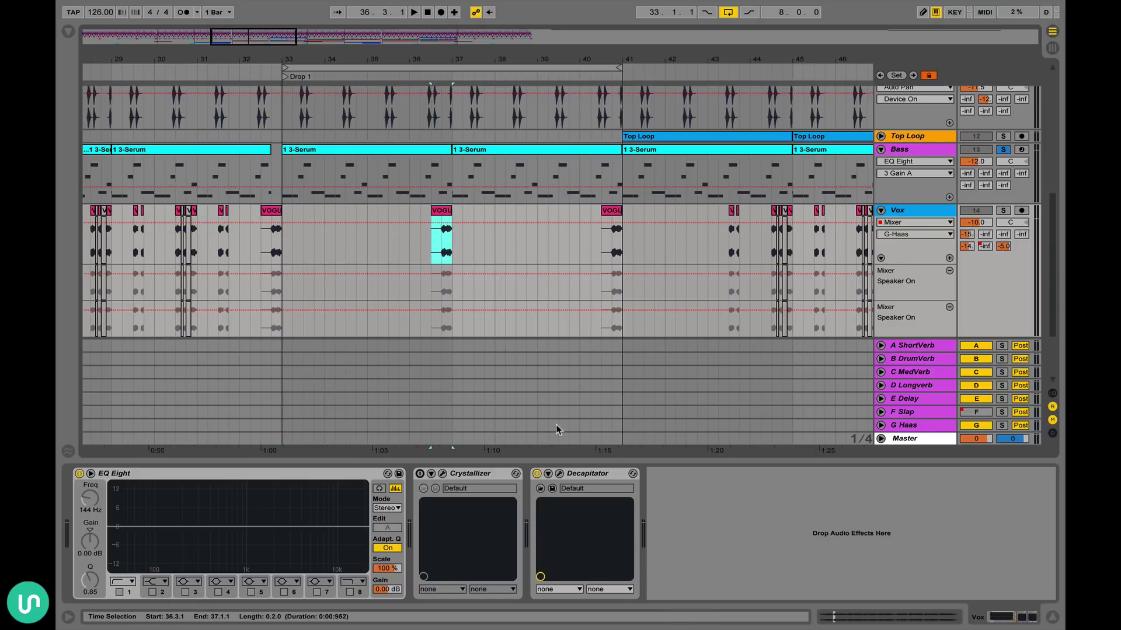
- Open the Vox track's Decapitator, bypass the device and play the selected vocal clip with Vox soloed
left_click(559, 474)
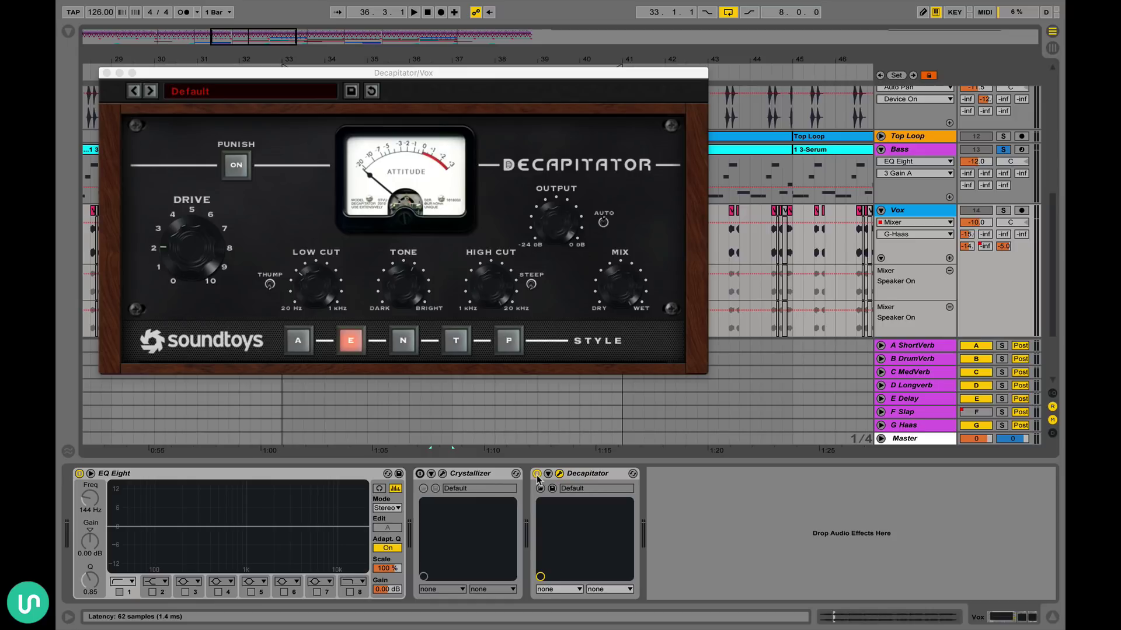
left_click(537, 474)
key("space")
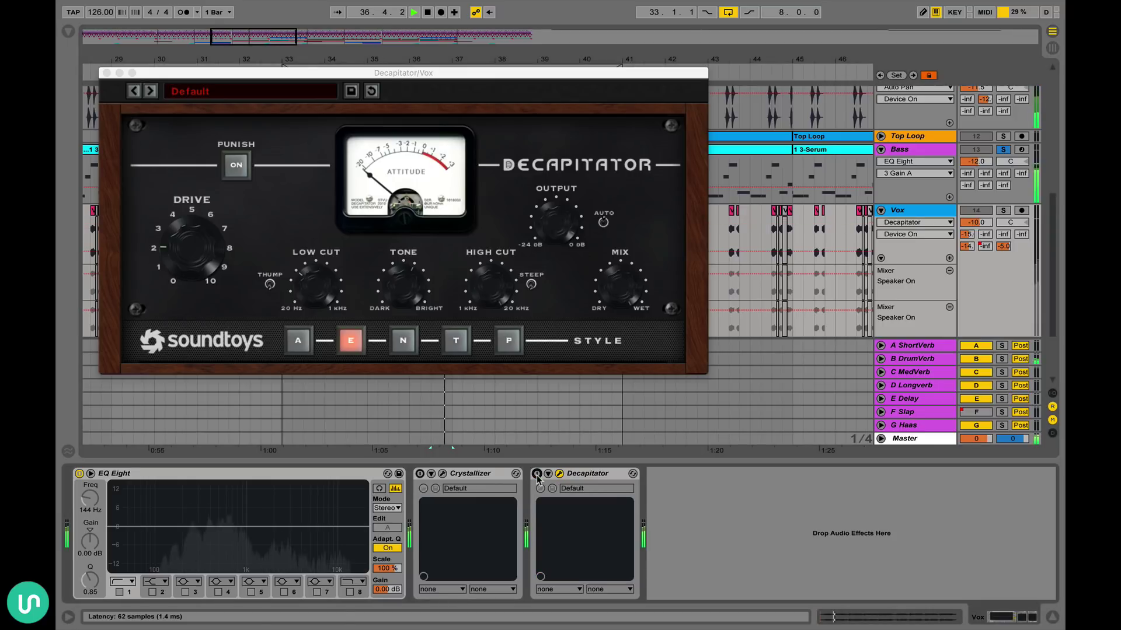
left_click(1002, 210)
key("space")
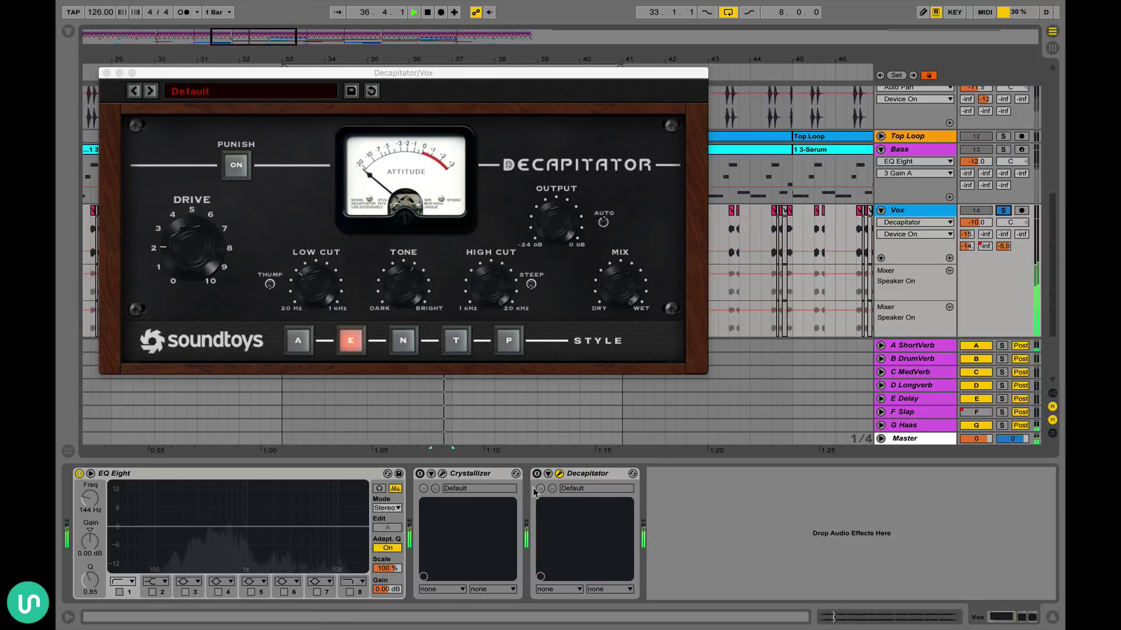
- Compare the soloed vocal with Decapitator on and off, leave the device enabled and close its window
left_click(537, 473)
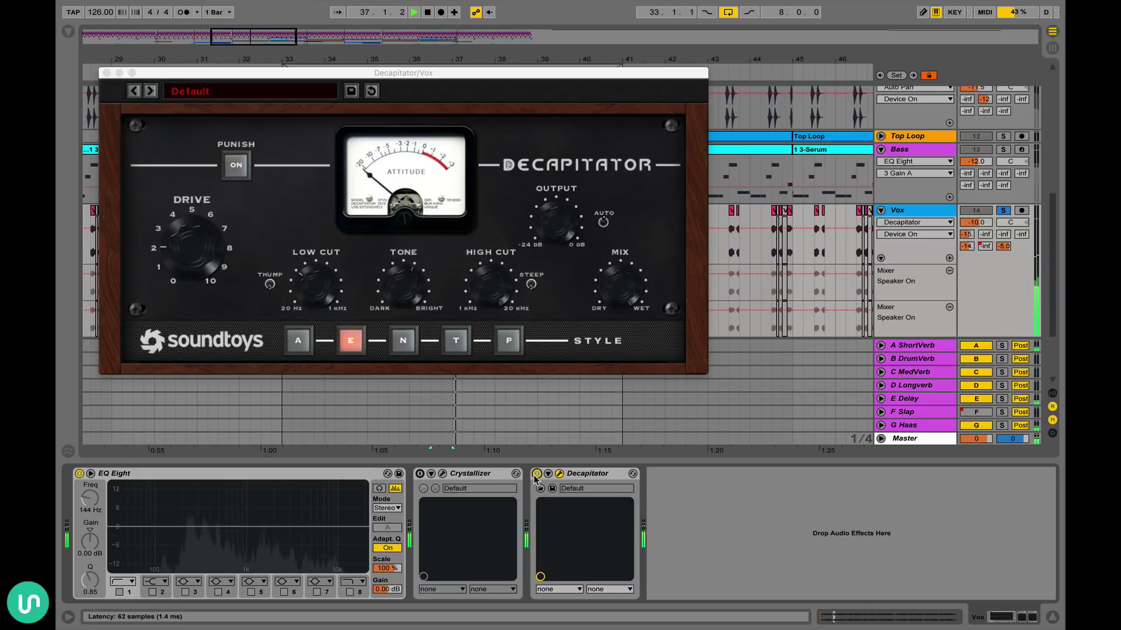
left_click(536, 474)
left_click(535, 474)
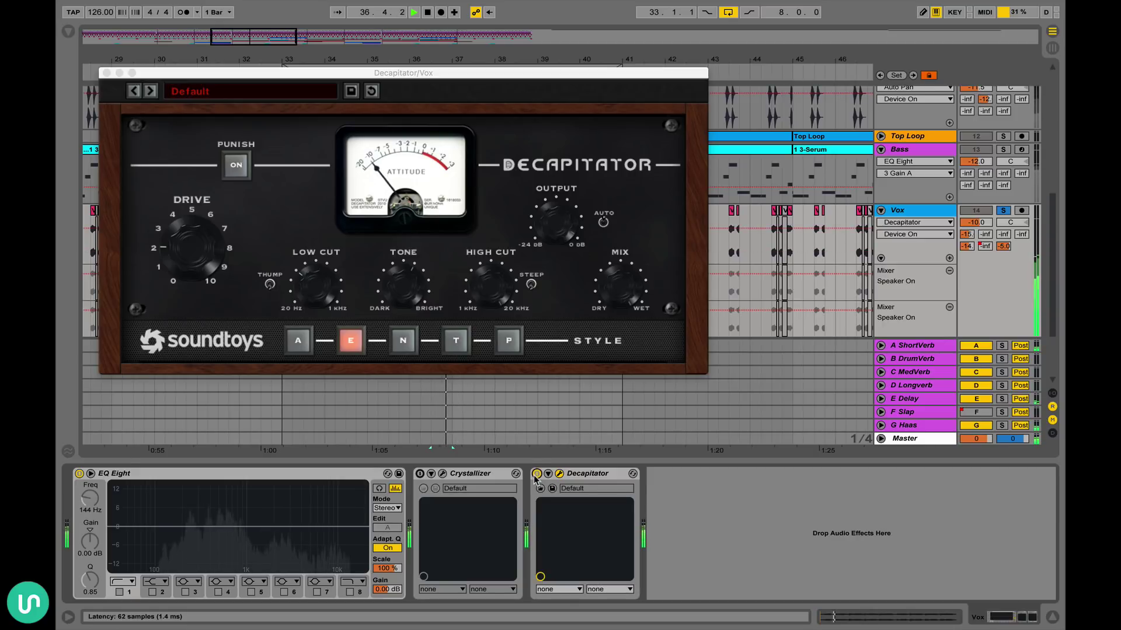
key("space")
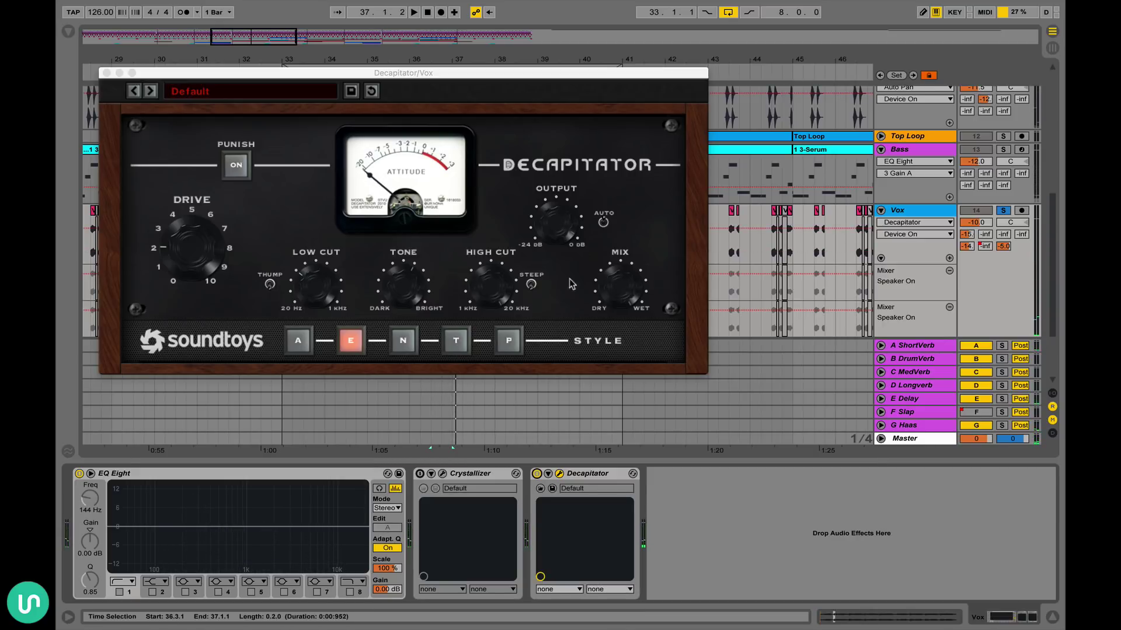
left_click(107, 72)
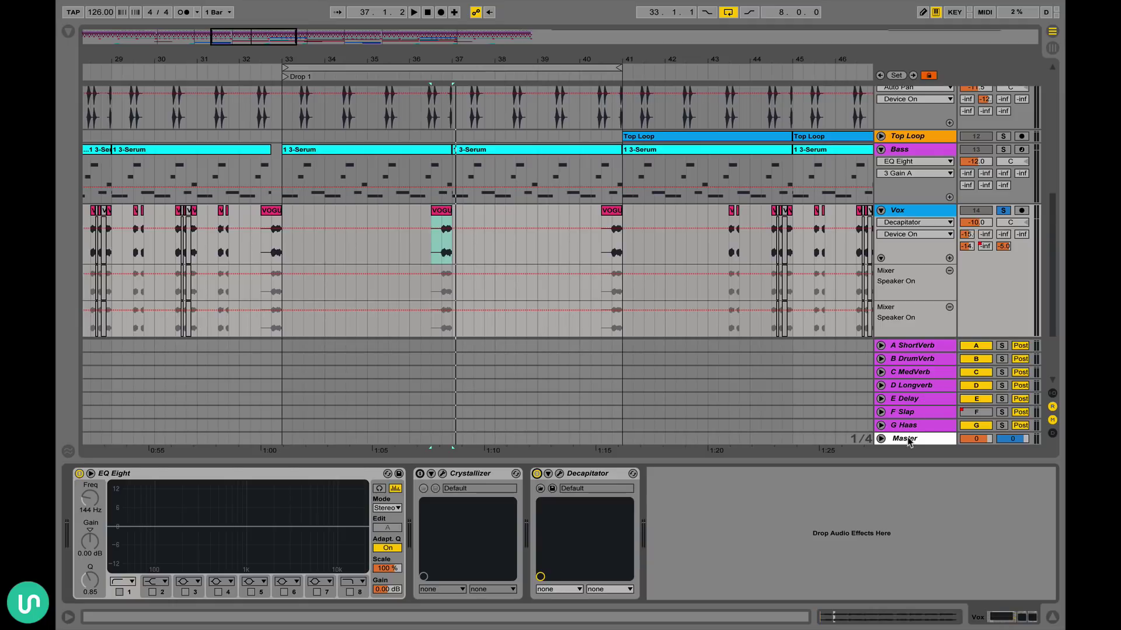
- Examine how the Vox clips are placed across the Build and Drop 1 sections, along with the FX tracks below
scroll(462, 293, "left", 2)
scroll(462, 293, "down", 5)
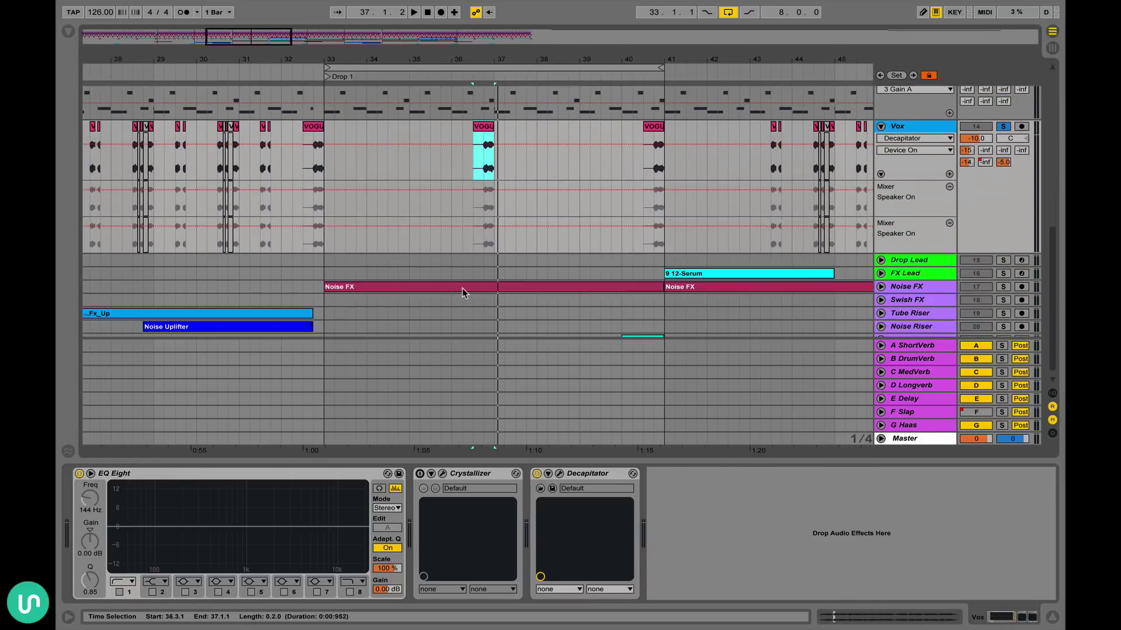
scroll(462, 293, "up", 5)
scroll(462, 293, "down", 4)
scroll(462, 293, "left", 1)
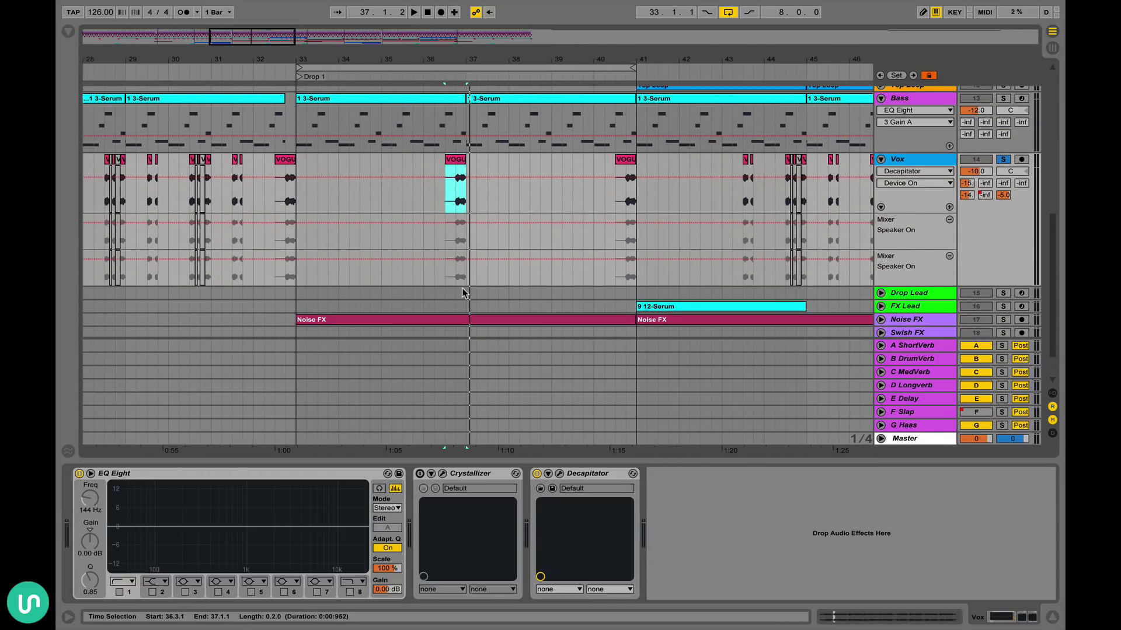
scroll(463, 293, "up", 3)
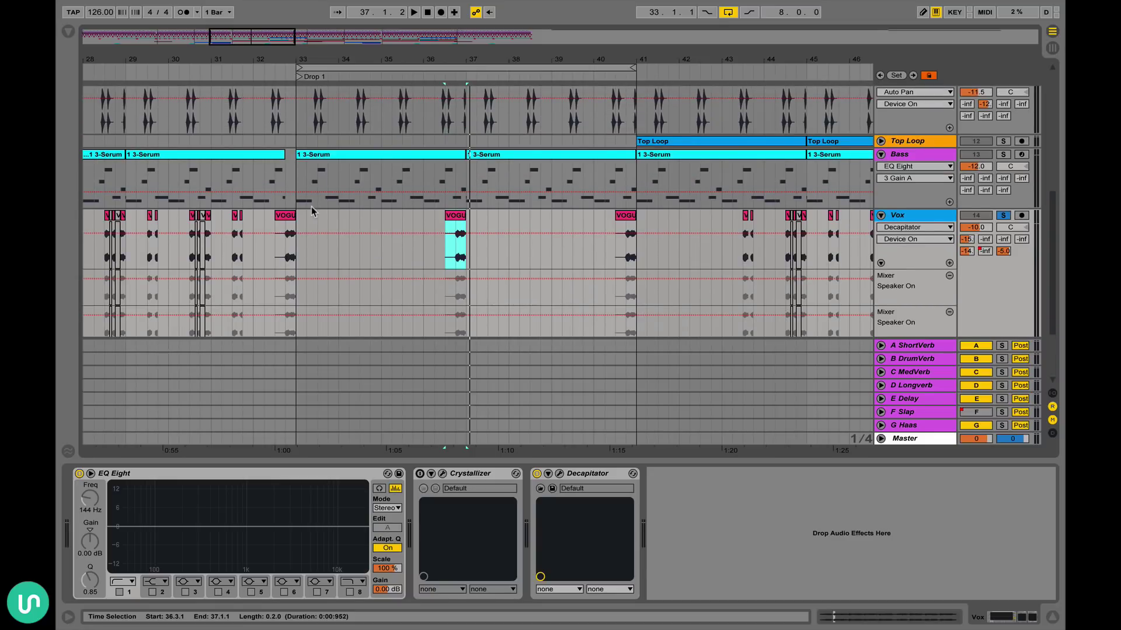
left_click(295, 218)
scroll(306, 230, "left", 3)
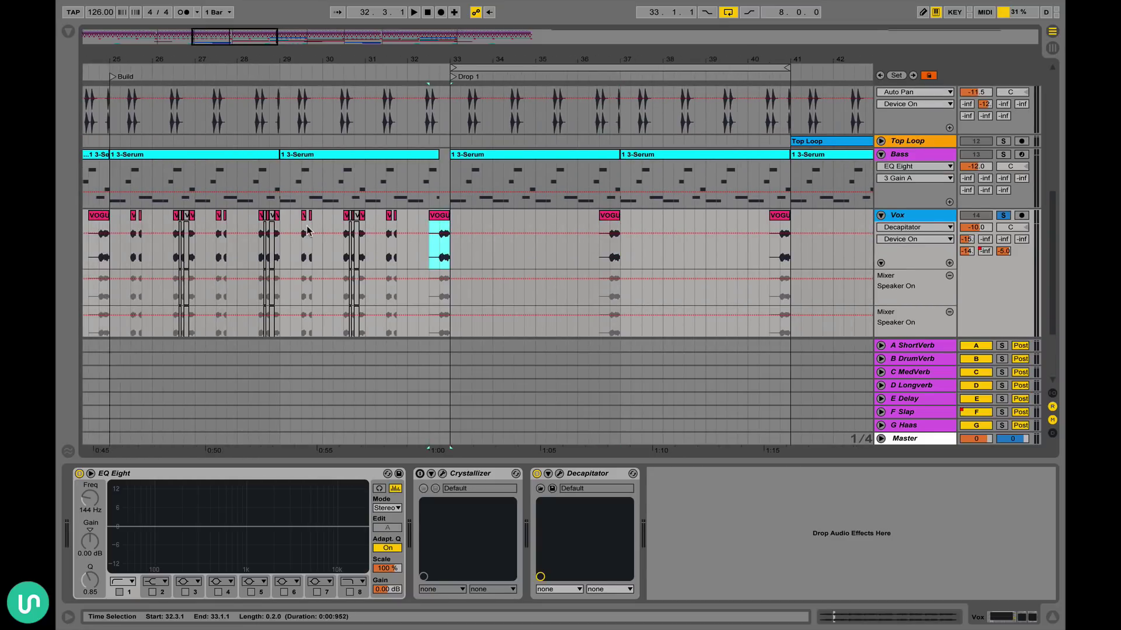
scroll(307, 232, "left", 1)
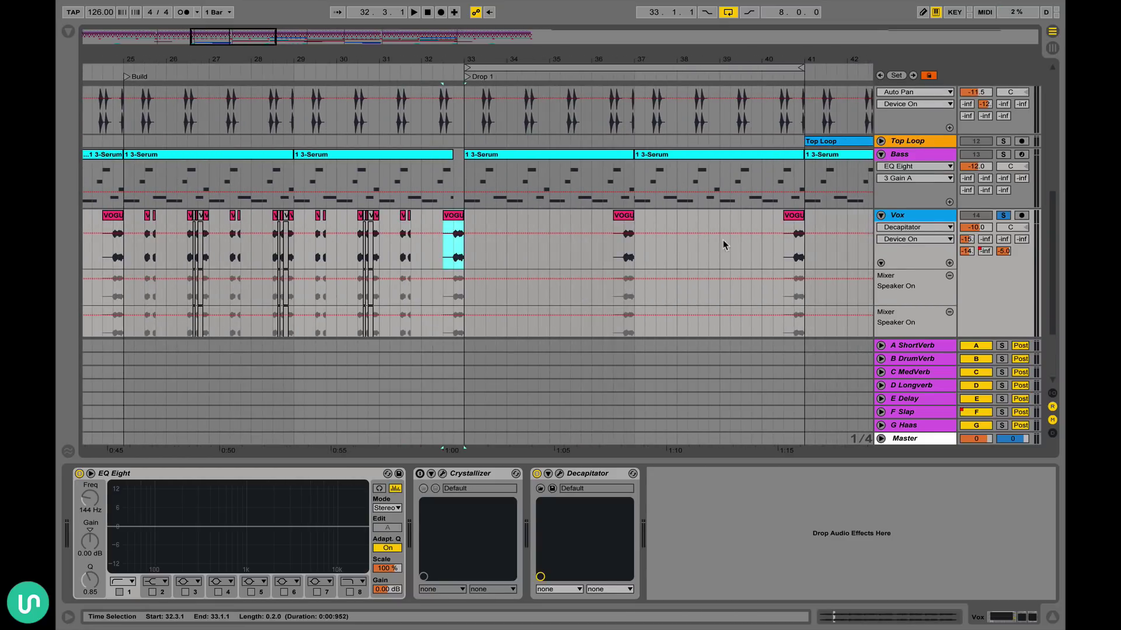
scroll(722, 239, "right", 5)
scroll(757, 237, "down", 5)
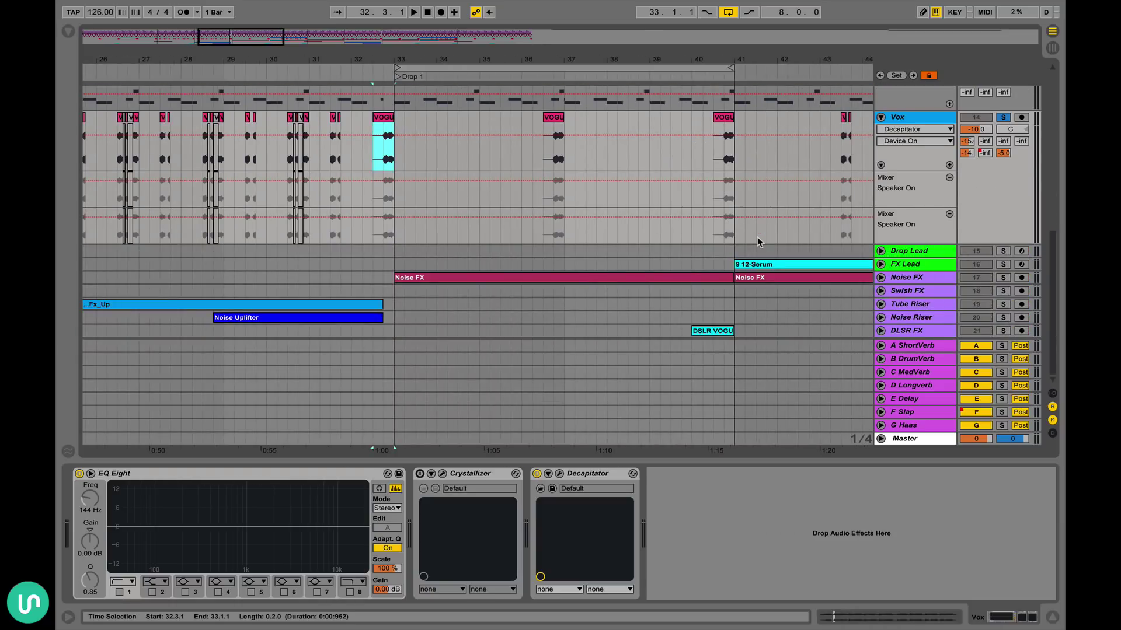
scroll(758, 237, "right", 10)
- Select the Noise FX clip at Drop 1, then hide the device view and unfold the Noise FX track
left_click(483, 276)
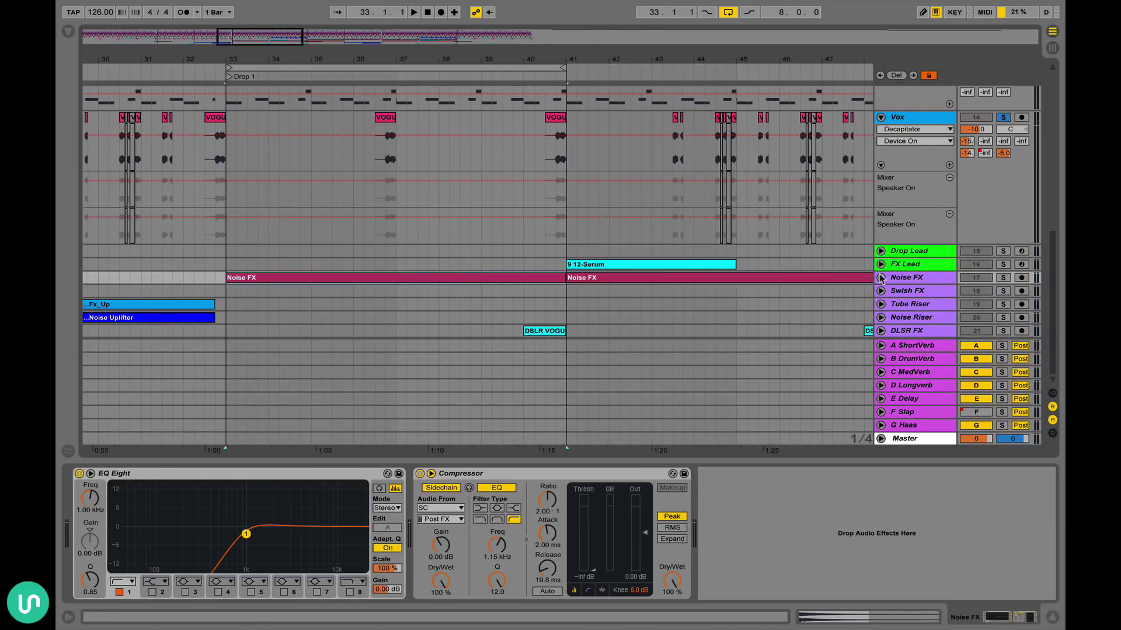
key("super+alt+l")
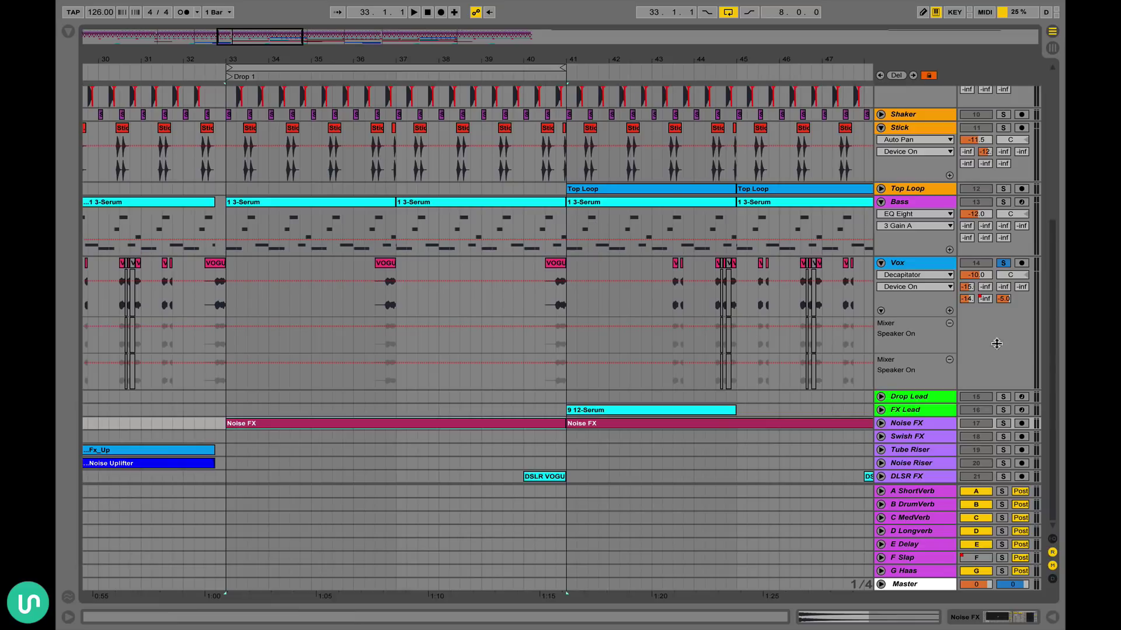
left_click(881, 424)
scroll(451, 343, "down", 4)
scroll(451, 343, "left", 2)
scroll(451, 341, "left", 15)
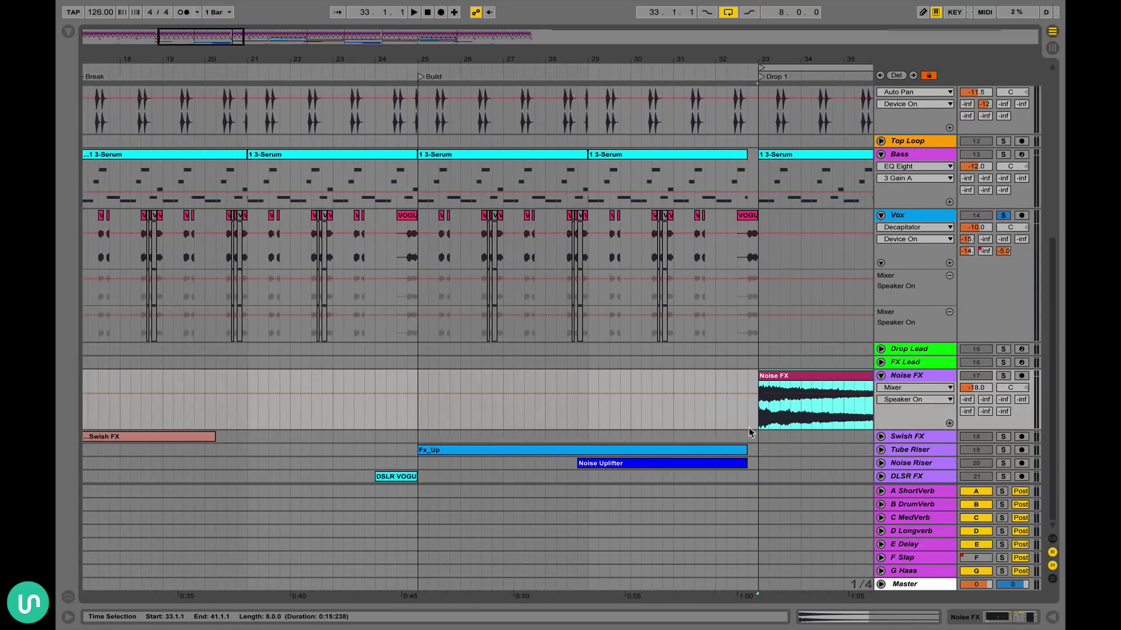
- Unfold the Swish FX, Tube Riser, Noise Riser and DLSR FX tracks in the arrangement
left_click(885, 441)
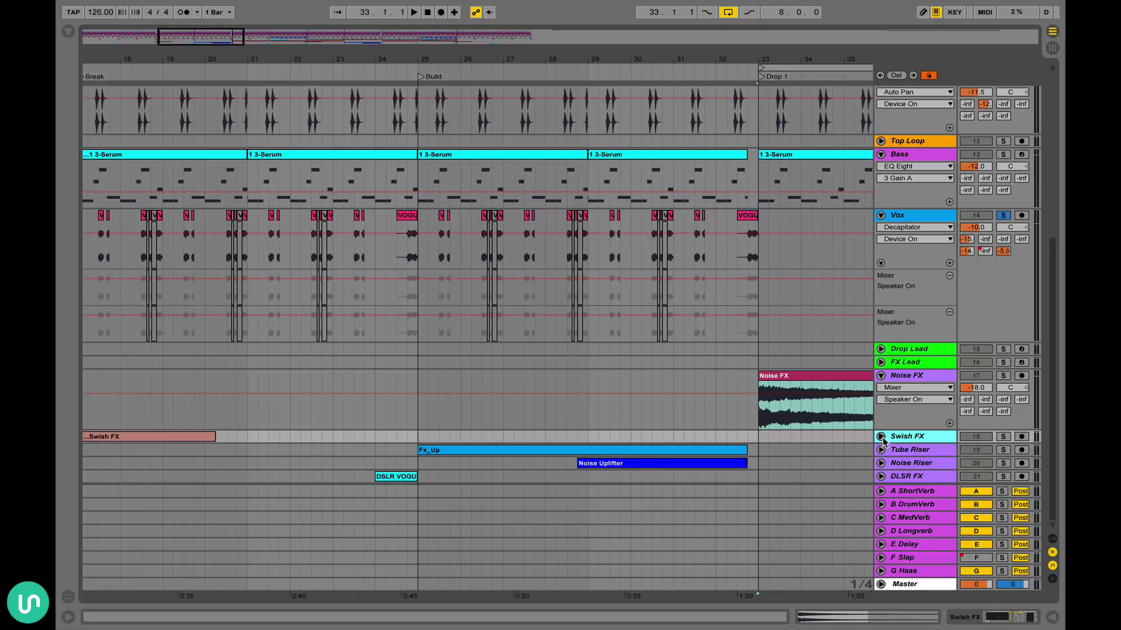
left_click(882, 438)
left_click(882, 450)
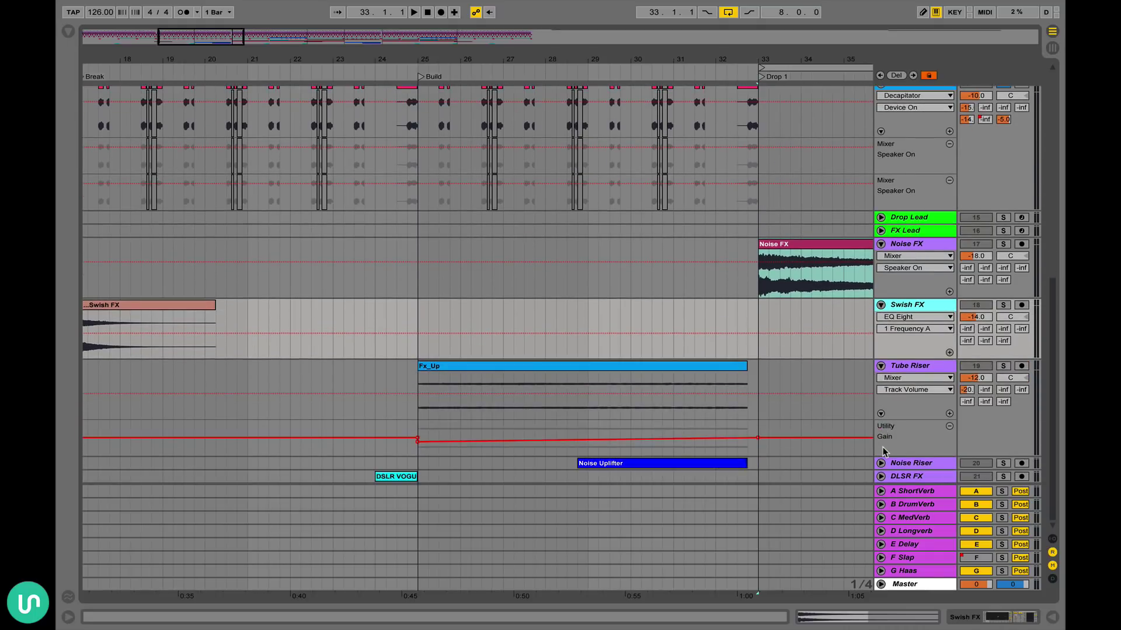
left_click(882, 464)
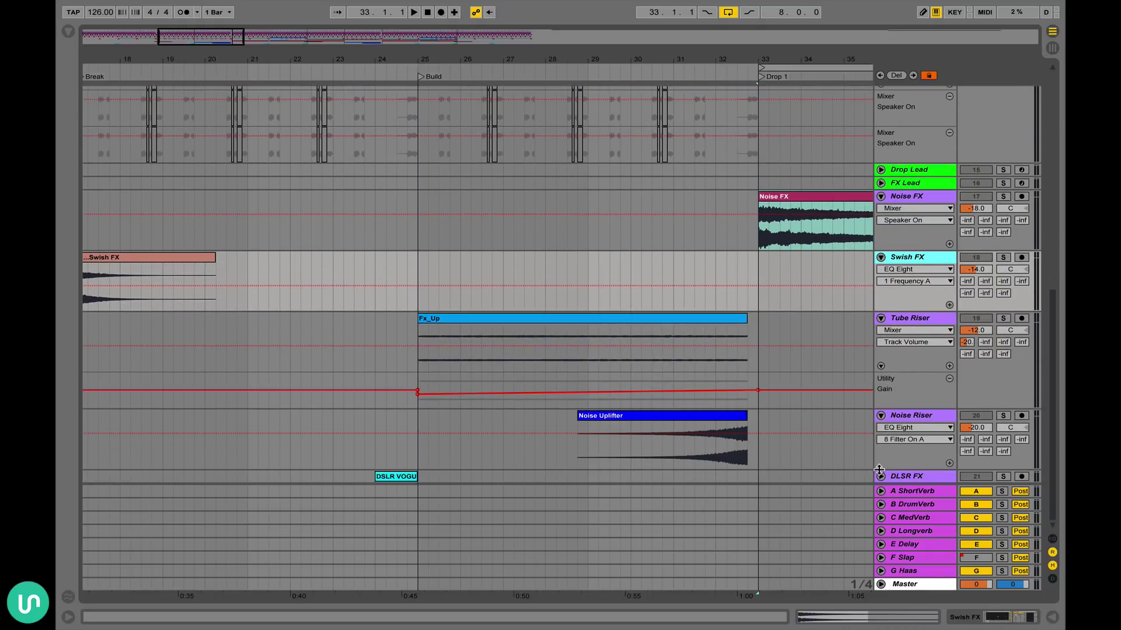
left_click(881, 477)
- Audition the first DLSR FX clip from 7.4.1, first with the track soloed and then in the full mix
scroll(653, 359, "left", 5)
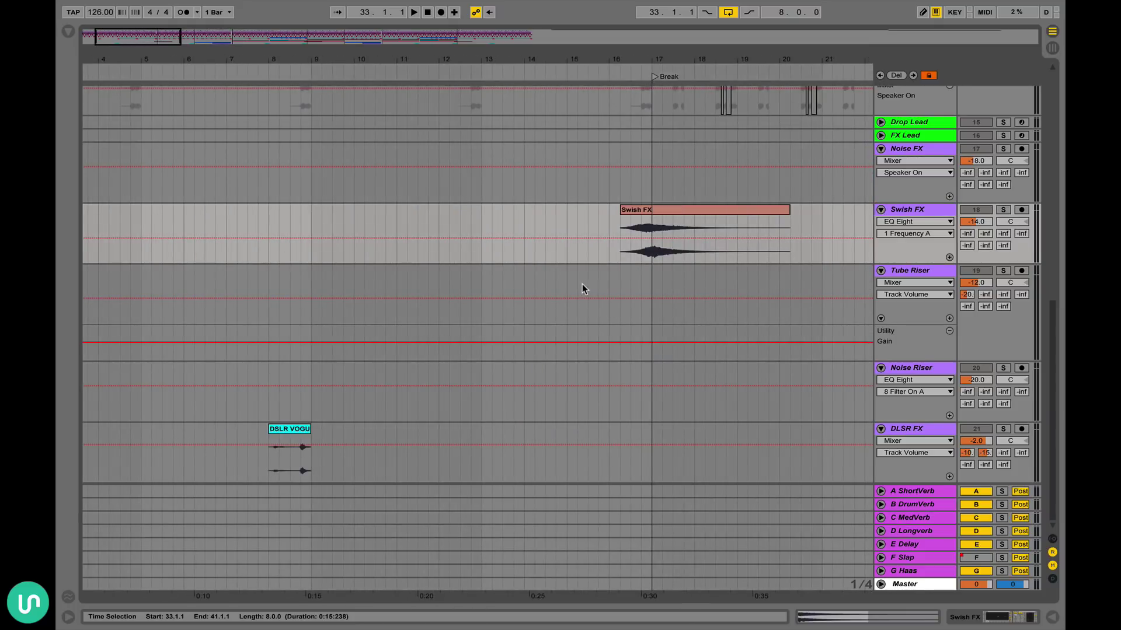
scroll(587, 267, "left", 1)
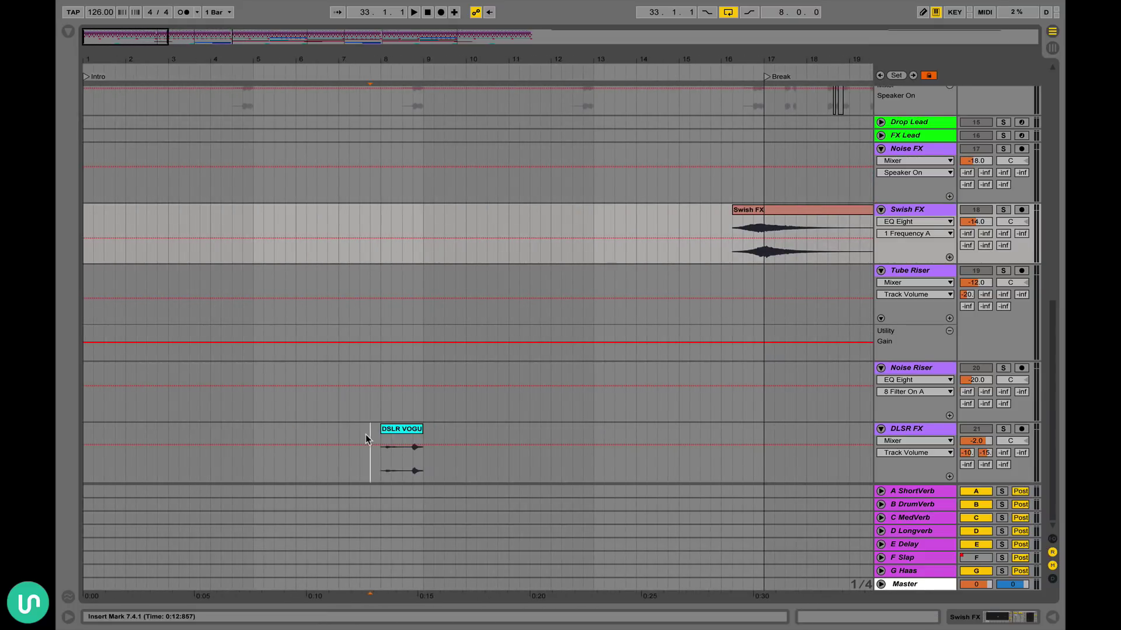
left_click(371, 440)
left_click(1003, 430)
key("space")
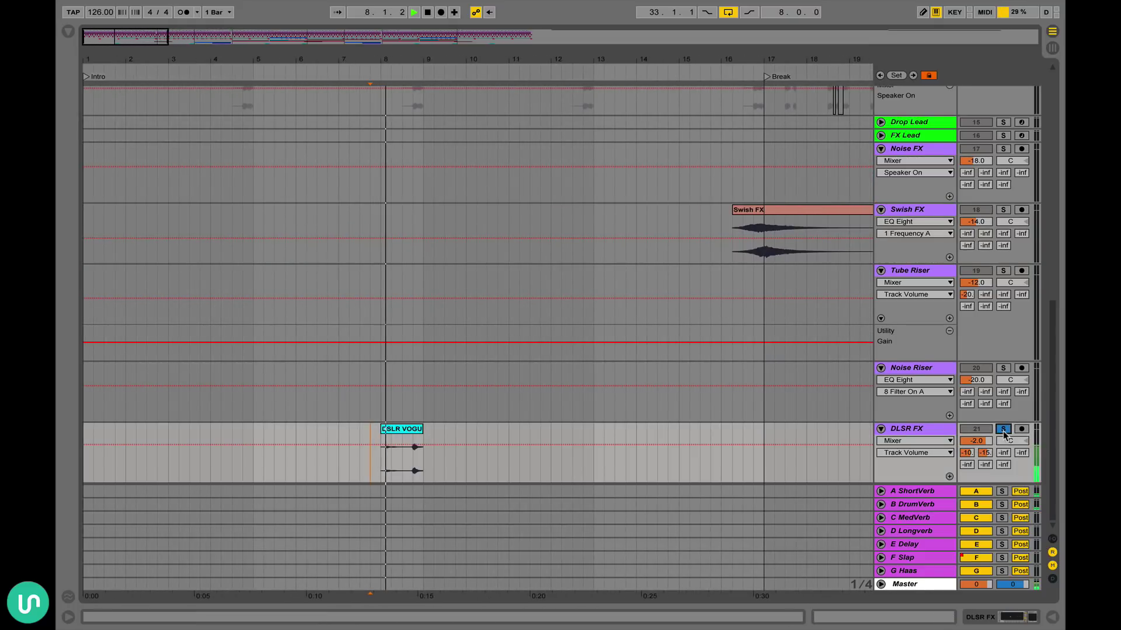
left_click(1003, 429)
key("space")
key("space")
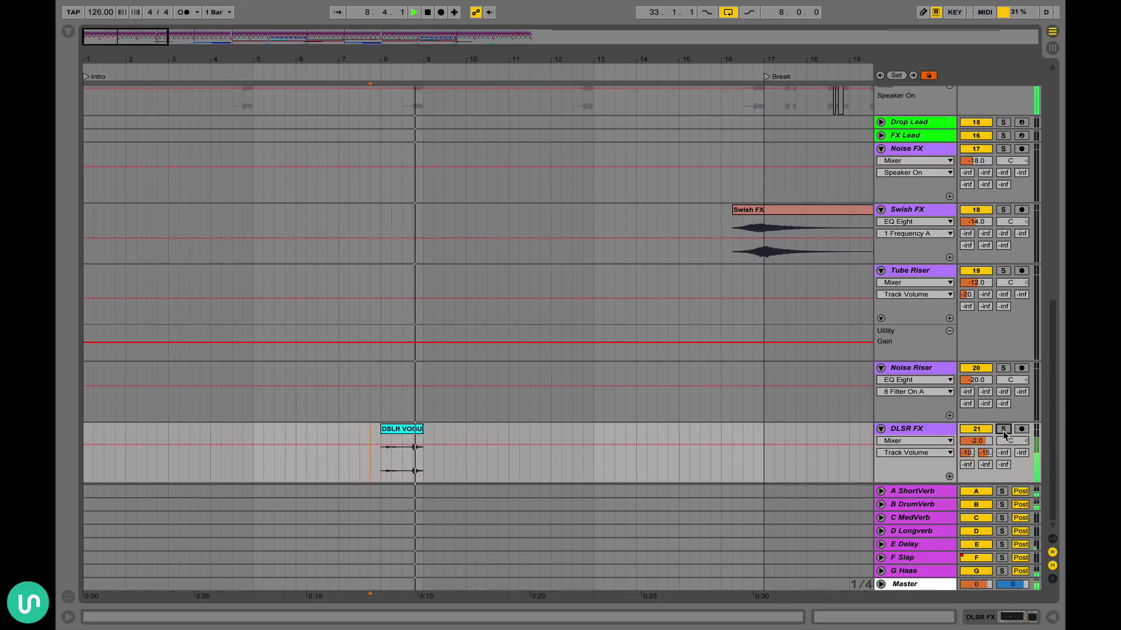
key("space")
- Show the DLSR FX track's device chain, inspect its EQ Eight and Decapitator settings, and close the Decapitator window
double_click(925, 436)
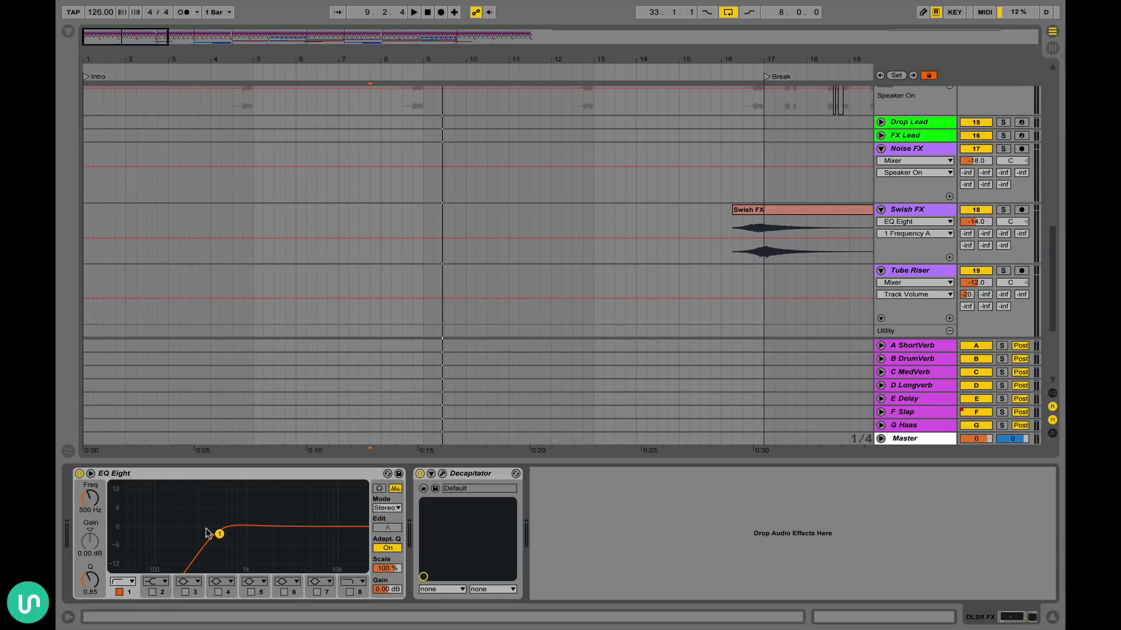
left_click(443, 474)
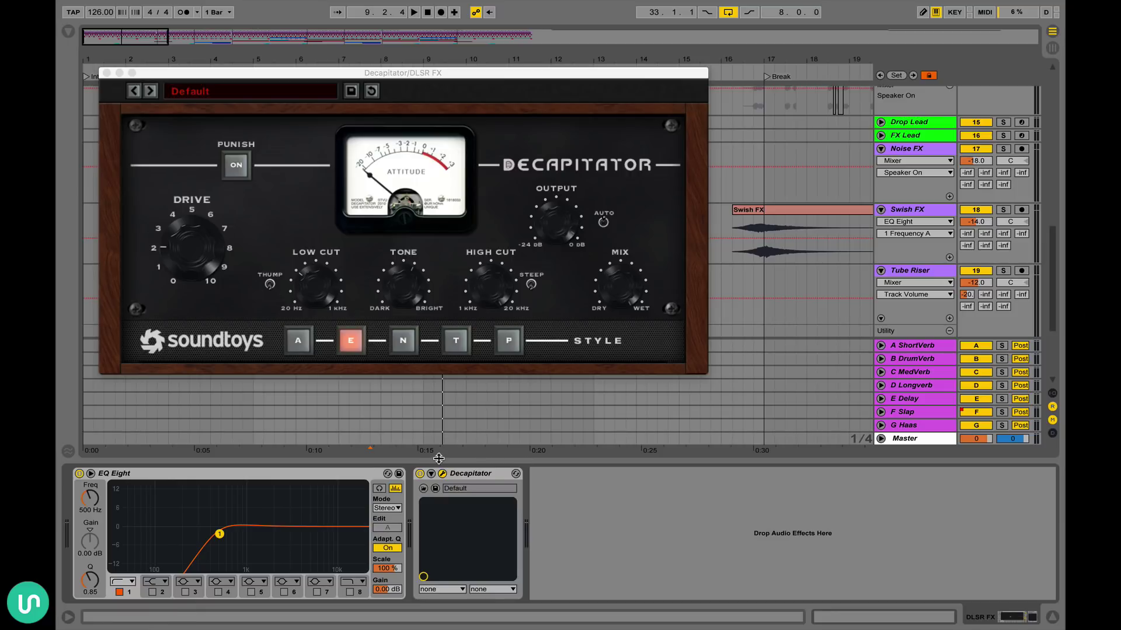
scroll(843, 239, "down", 5)
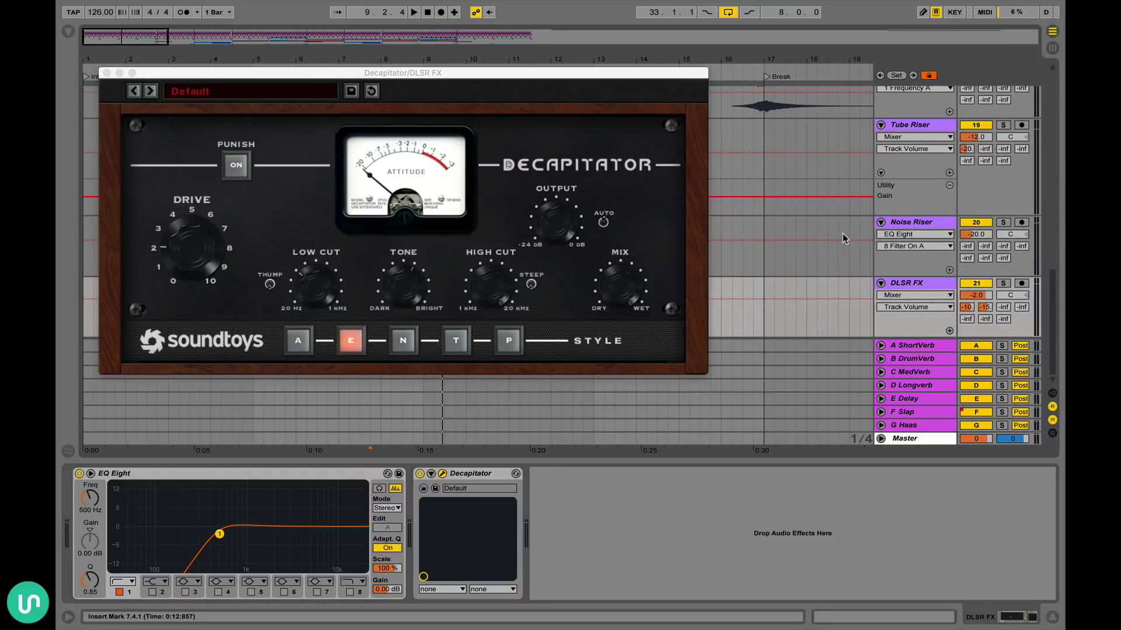
scroll(842, 235, "up", 15)
scroll(842, 235, "down", 15)
left_click(107, 73)
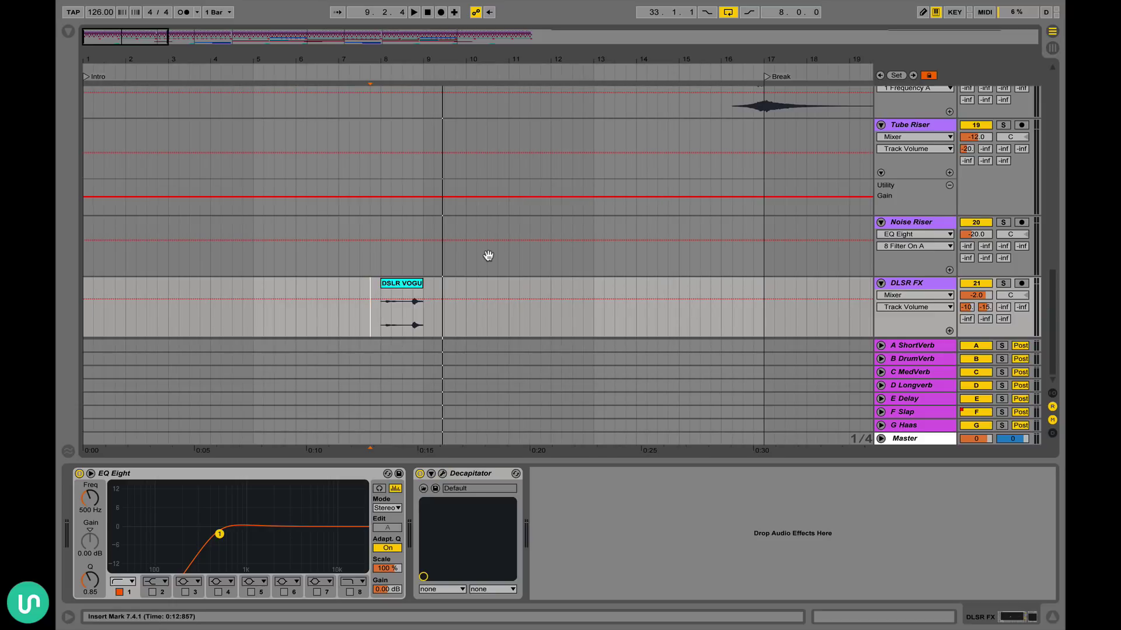
- Hide the device view and set the playback start at 16.1.1 on the Swish FX track, just before its clip
key("alt+super+l")
key("alt+super+l")
key("alt+super+l")
scroll(488, 255, "right", 5)
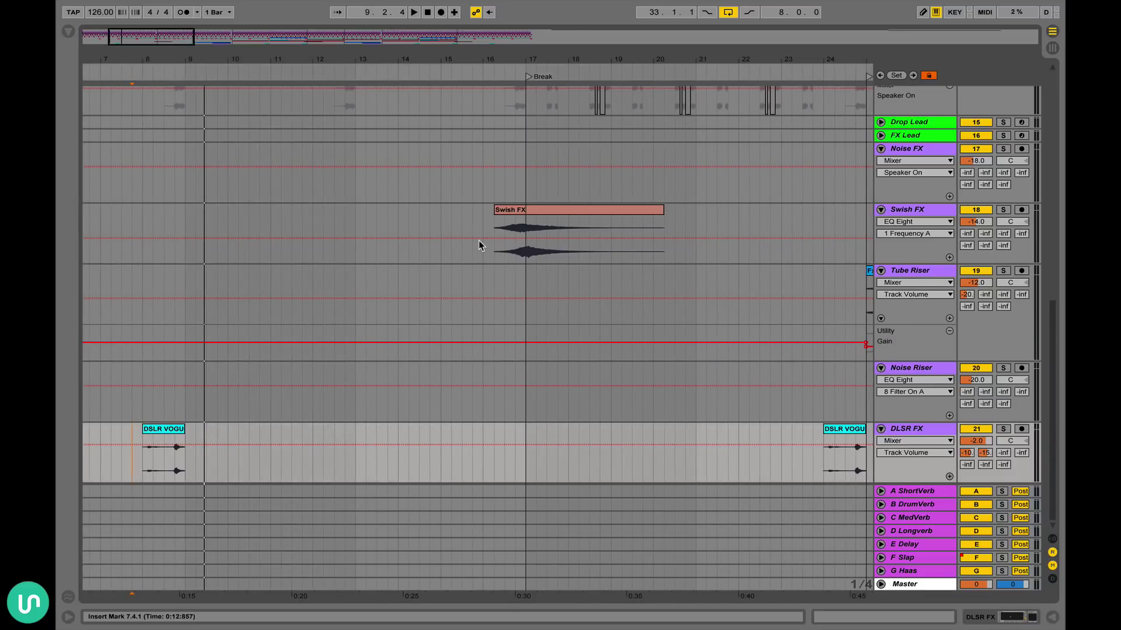
left_click(478, 240)
scroll(482, 243, "right", 1)
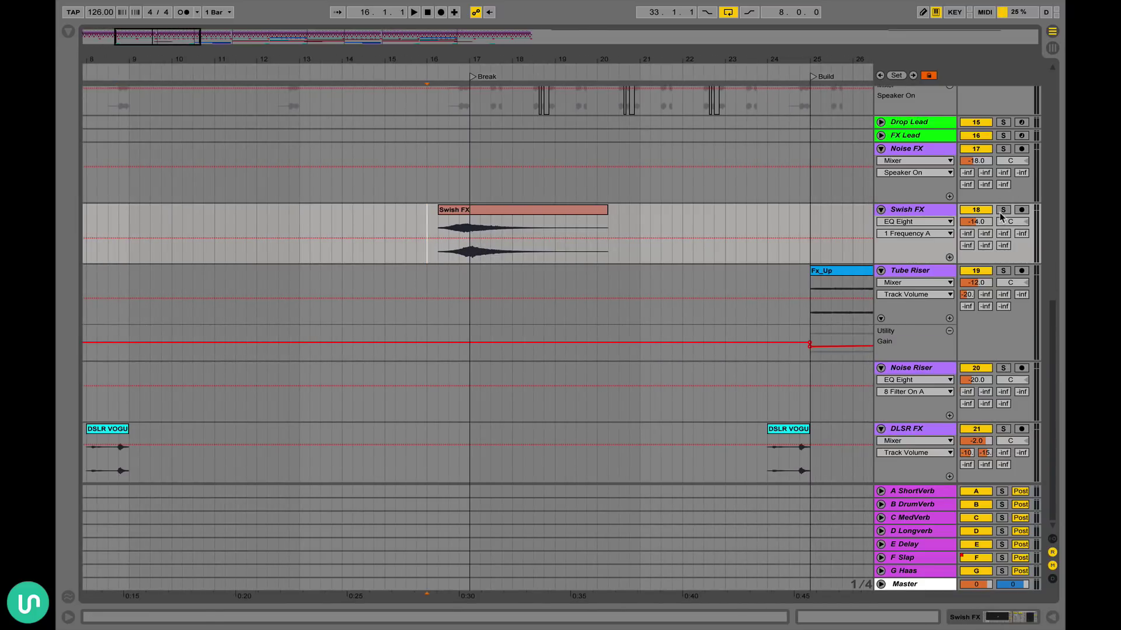
scroll(703, 186, "right", 4)
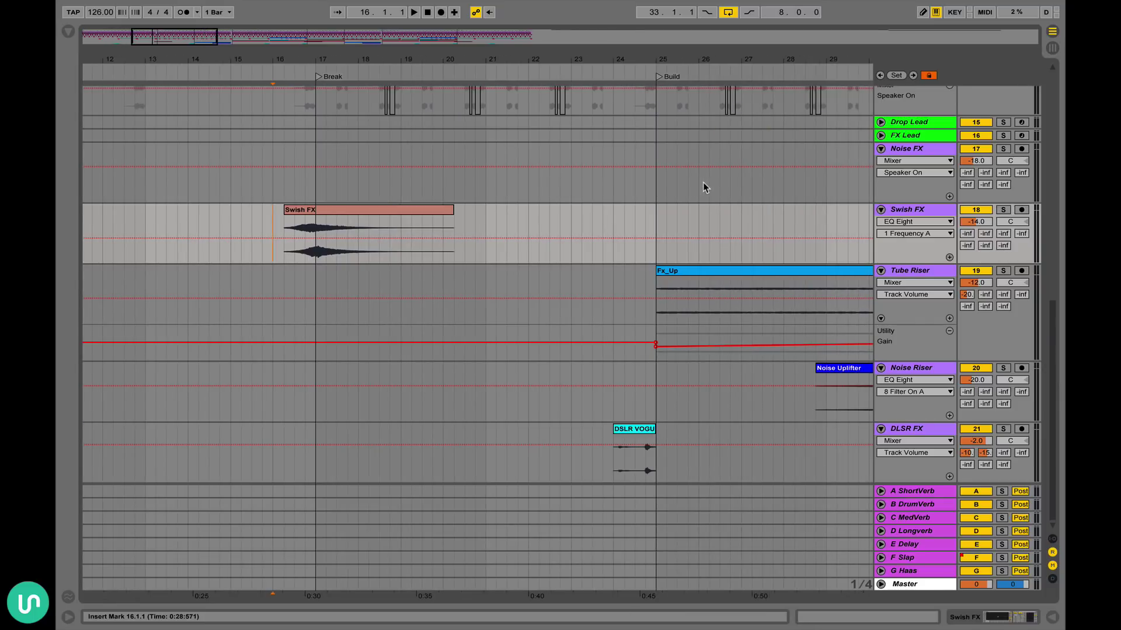
- Play the Swish FX transition into the Break in the full mix and show the track's EQ Eight and Compressor
key("space")
double_click(924, 209)
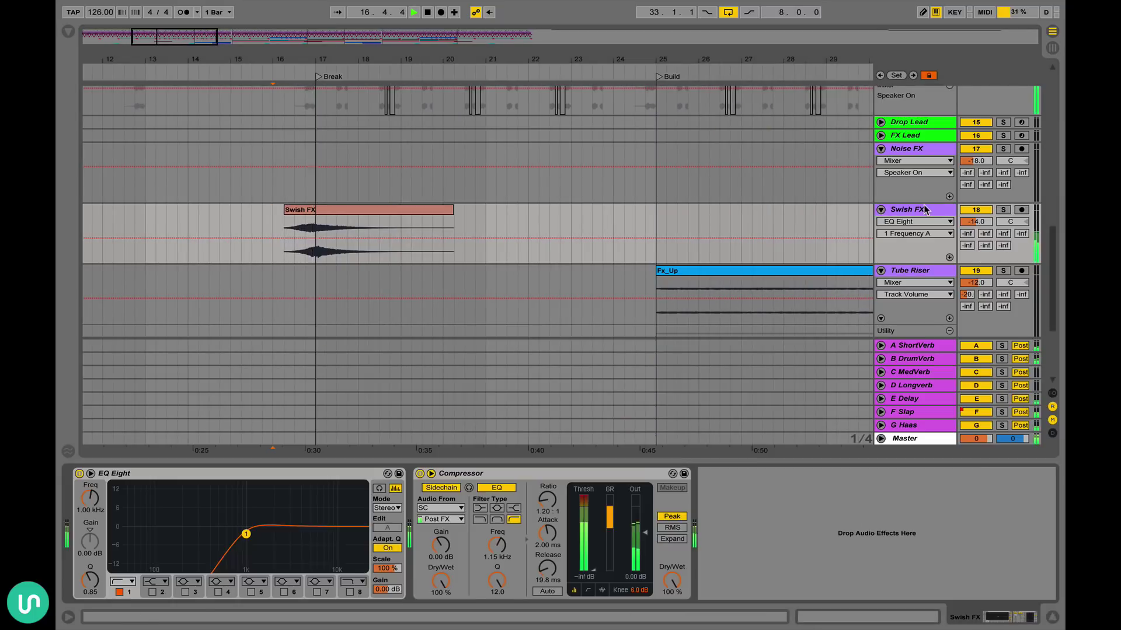
key("space")
- Replay the Swish FX clip with its track soloed, hide the device view, then unsolo the track and stop playback
left_click(1003, 210)
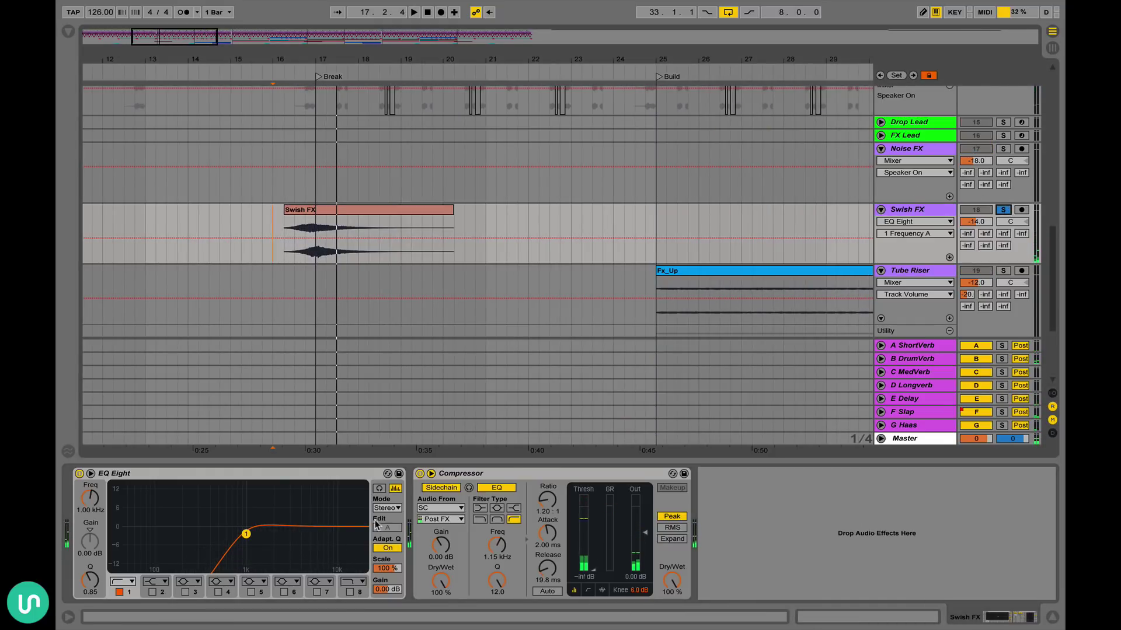
key("space")
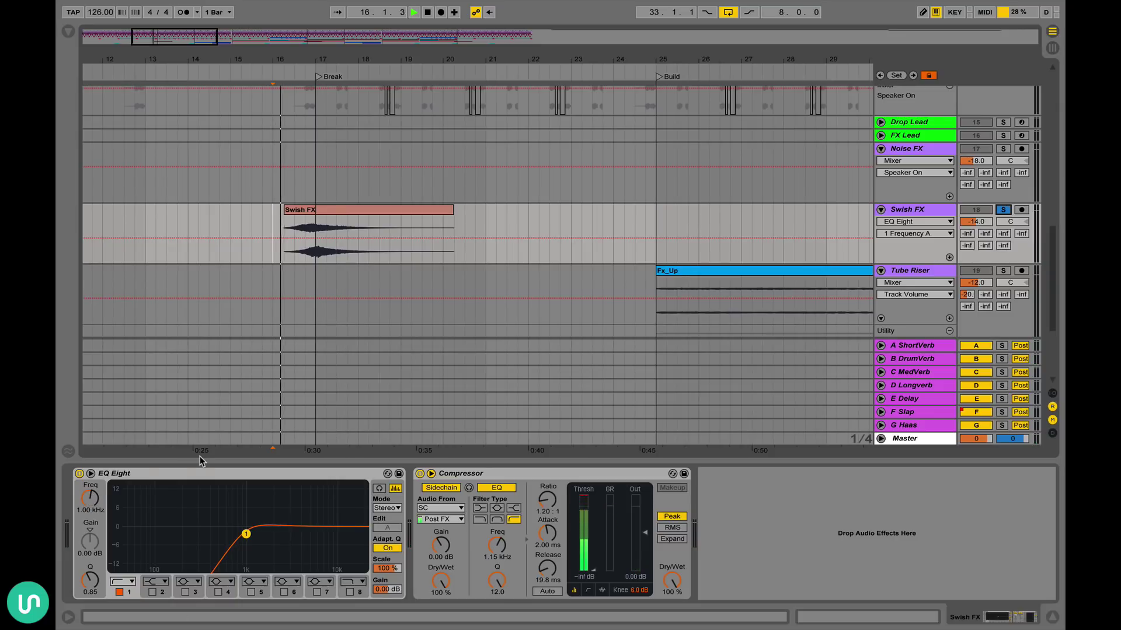
key("ctrl+alt+l")
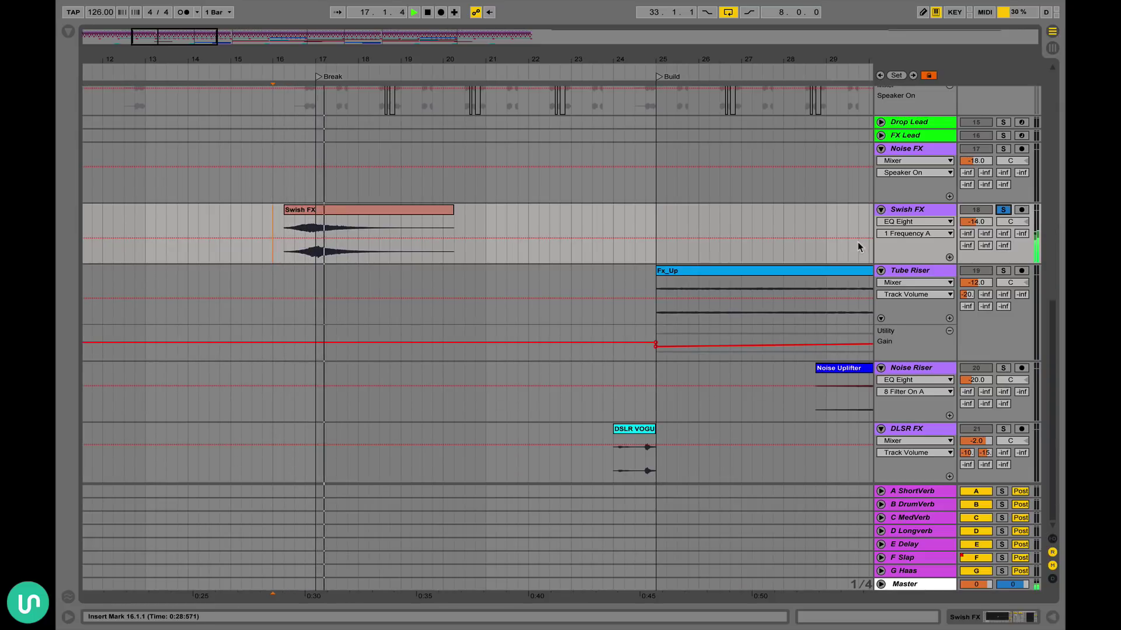
left_click(1004, 211)
key("space")
scroll(456, 264, "right", 4)
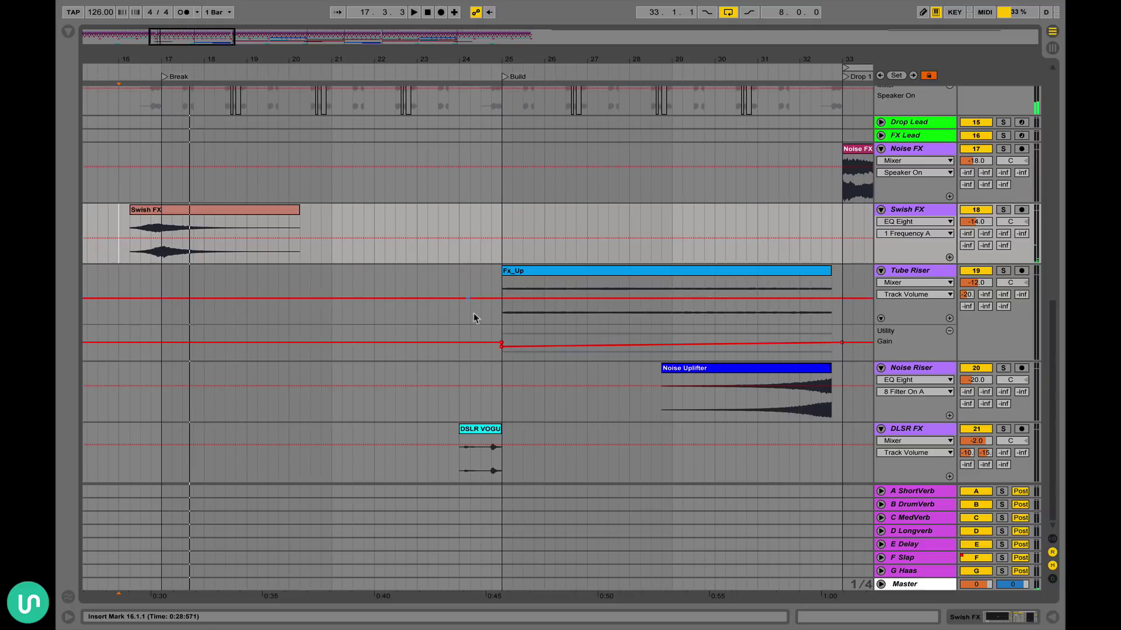
- Select the Fx_Up clip at the start of the Build and show the Tube Riser track's device chain
left_click(485, 435)
scroll(484, 435, "right", 3)
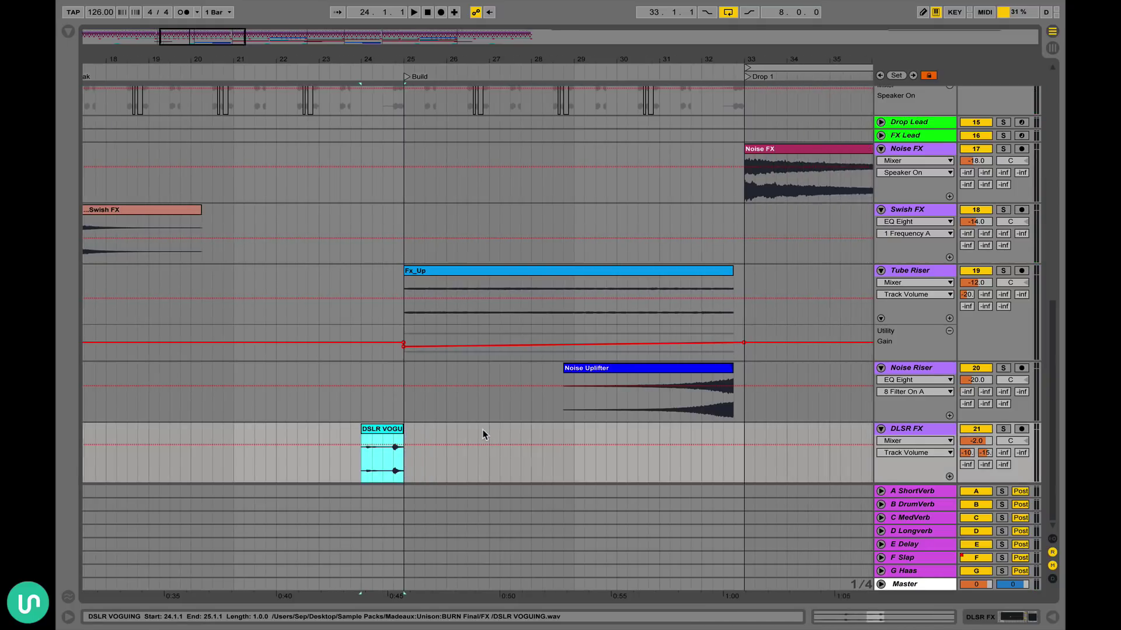
scroll(482, 434, "right", 3)
left_click(471, 272)
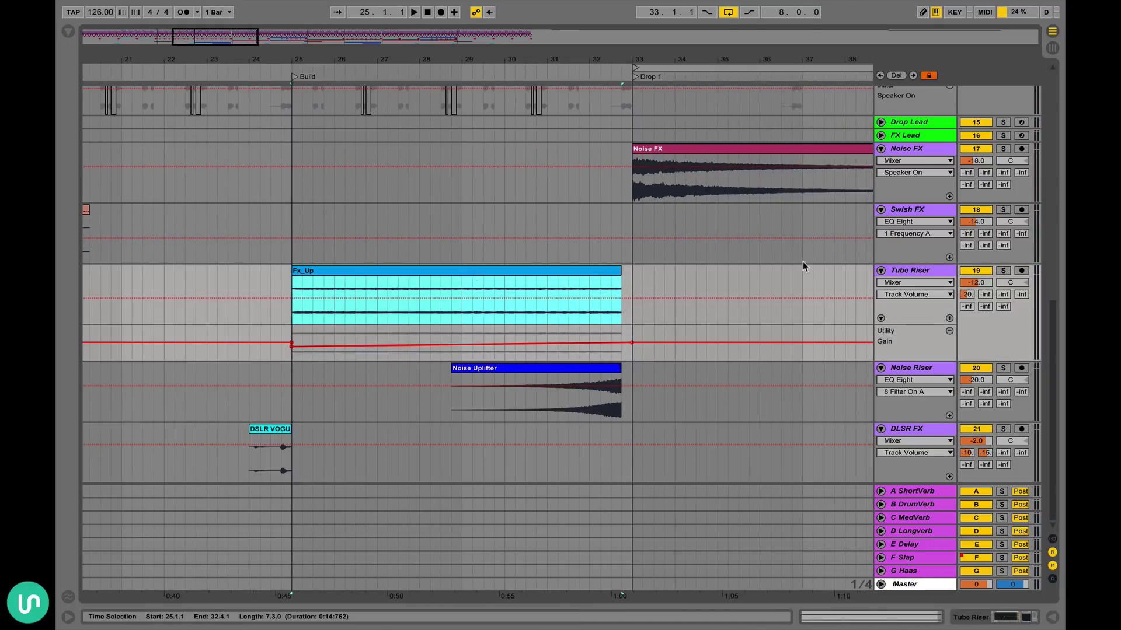
double_click(904, 270)
scroll(771, 206, "down", 3)
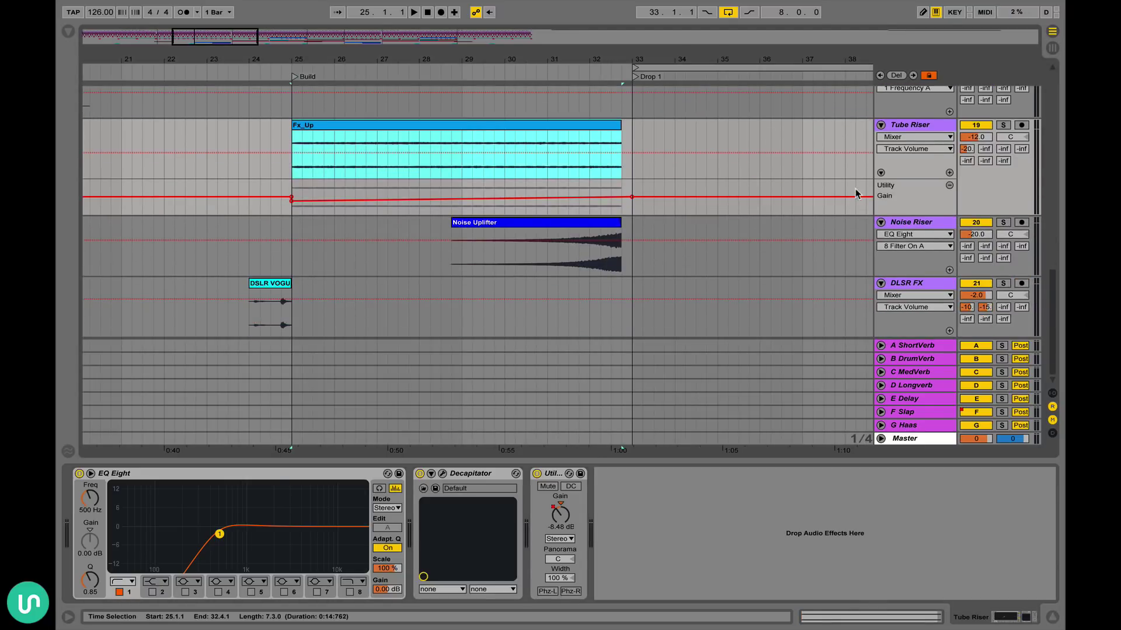
- Solo the Tube Riser track, play the start of its Fx_Up clip from 25.1.1, and stop playback
scroll(856, 193, "up", 1)
scroll(856, 193, "left", 1)
left_click(1003, 139)
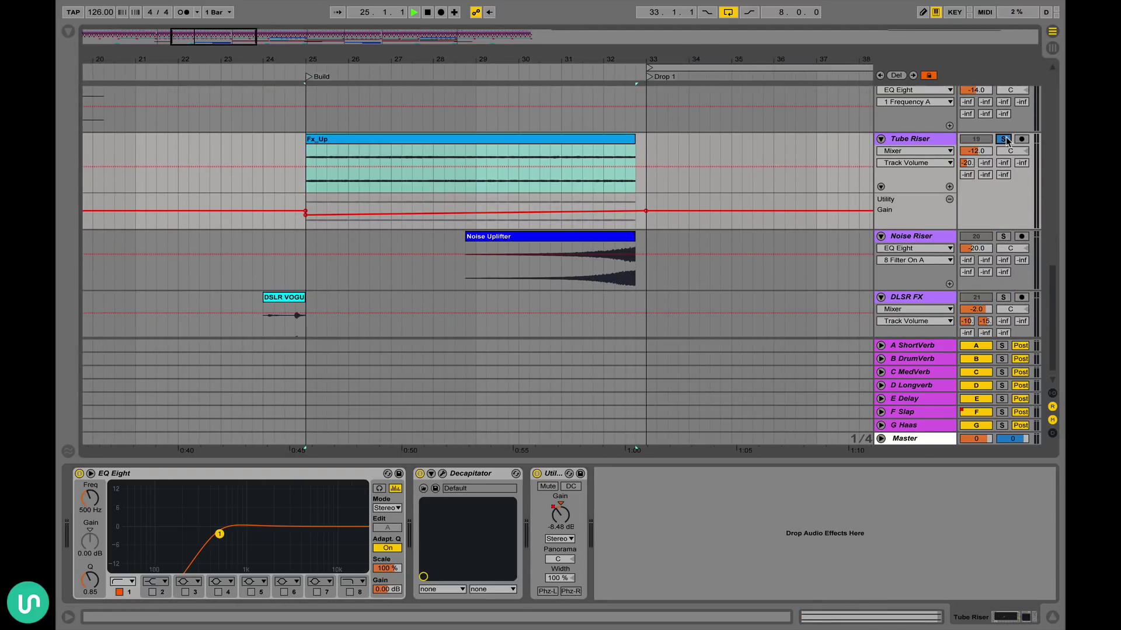
key("space")
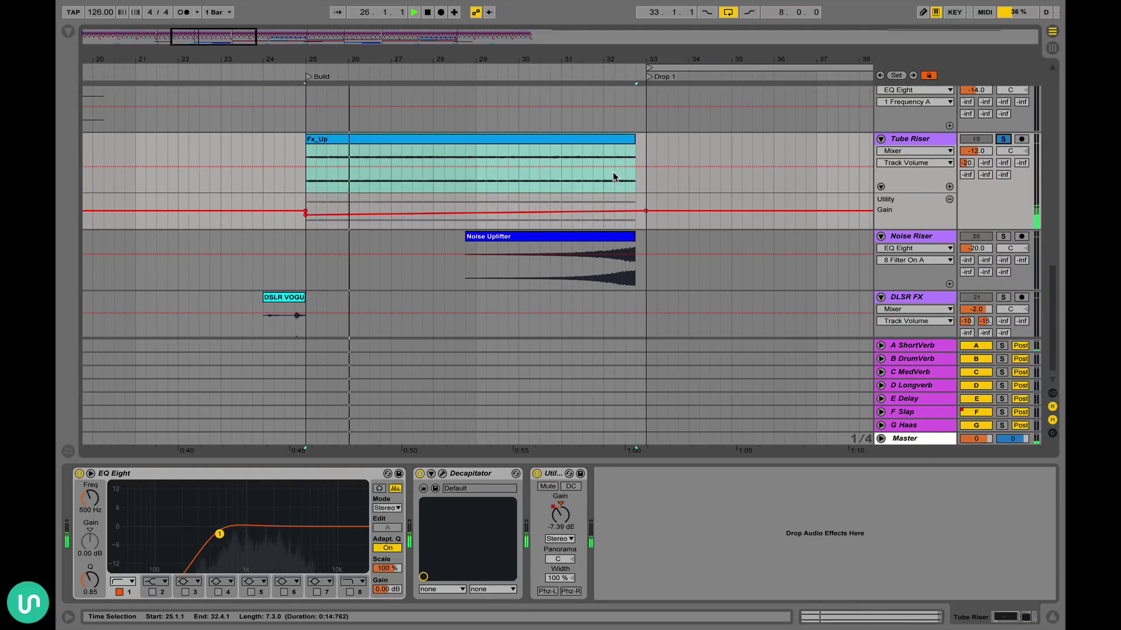
key("space")
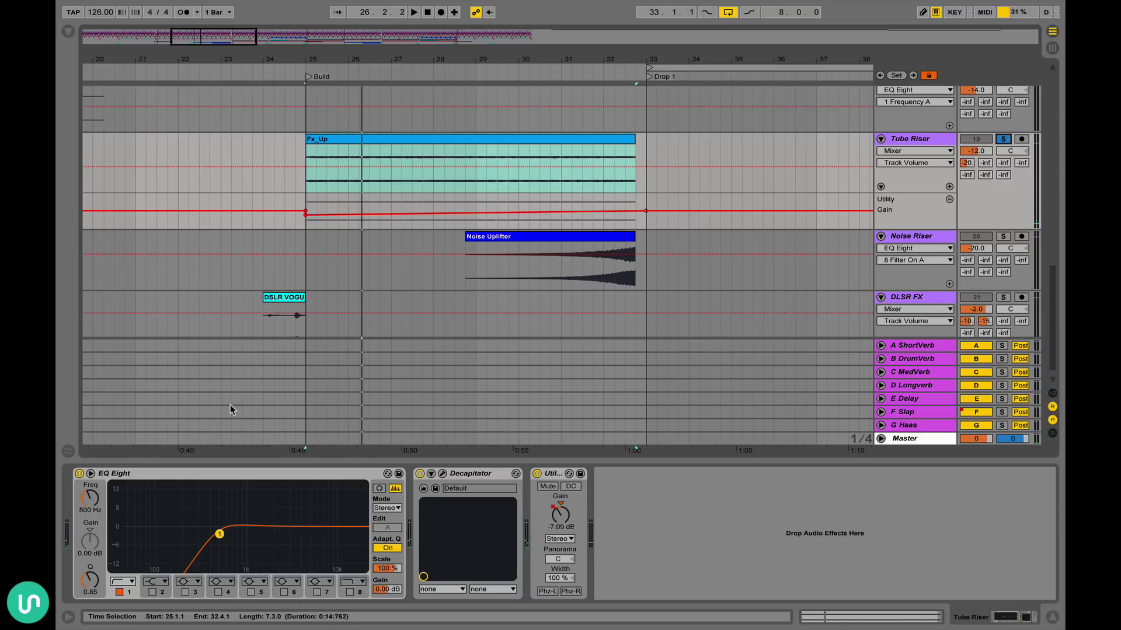
- Inspect the Tube Riser's EQ Eight frequency and Decapitator, and display the Utility's Gain automation on the track
left_click(83, 501)
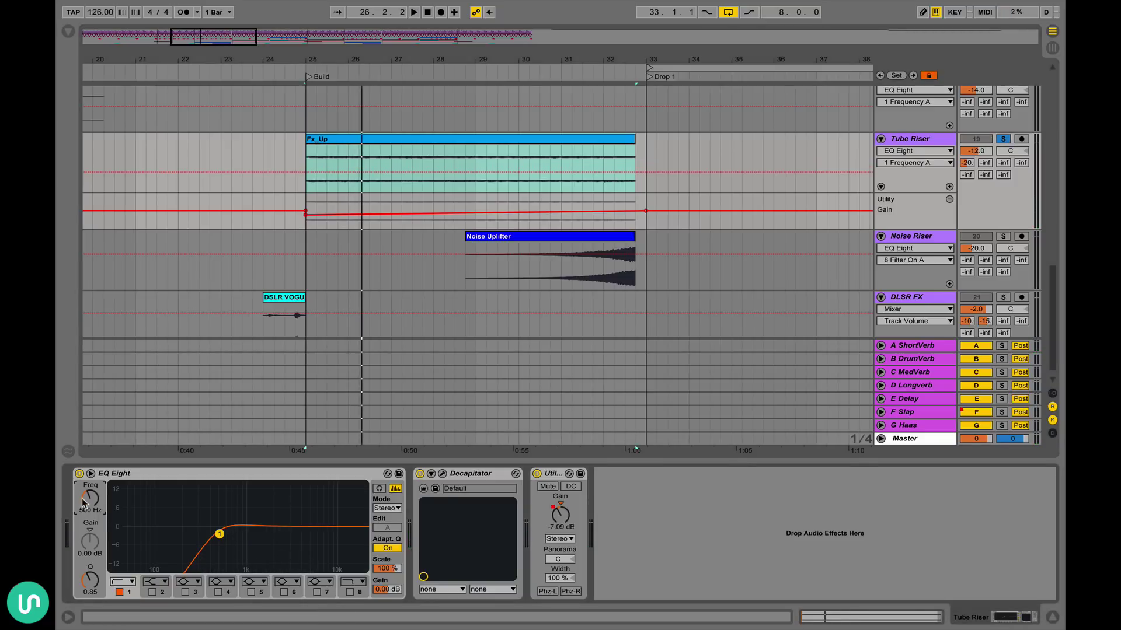
left_click(443, 474)
left_click(443, 475)
left_click(561, 516)
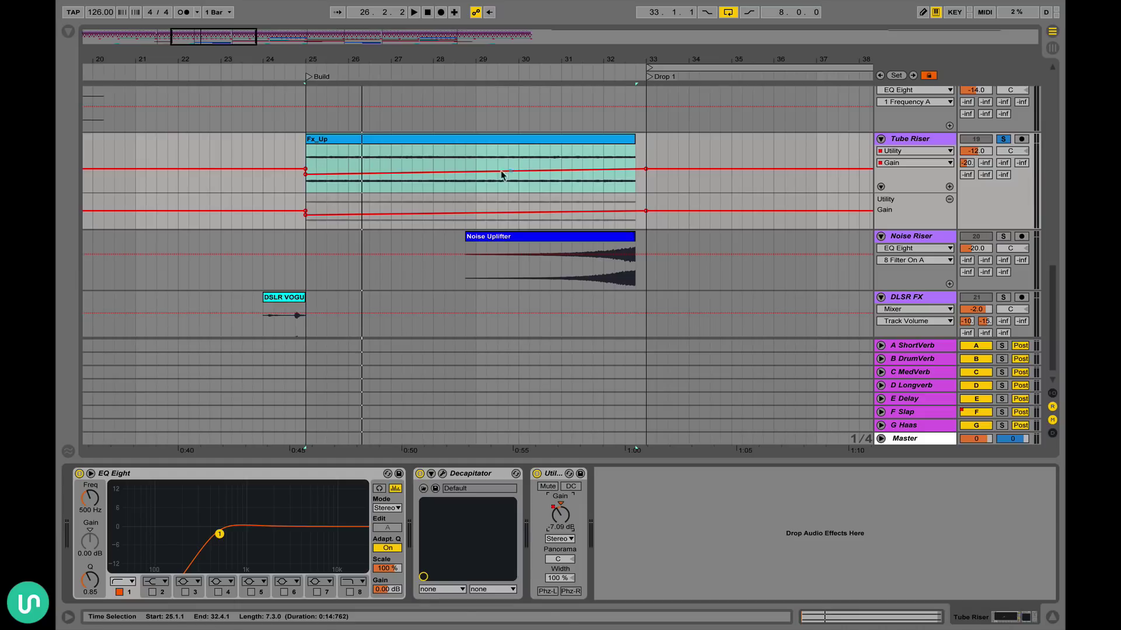
- Try a full-length fade-in on the Fx_Up clip using the track's Fades view, and undo it
left_click(928, 150)
left_click(901, 169)
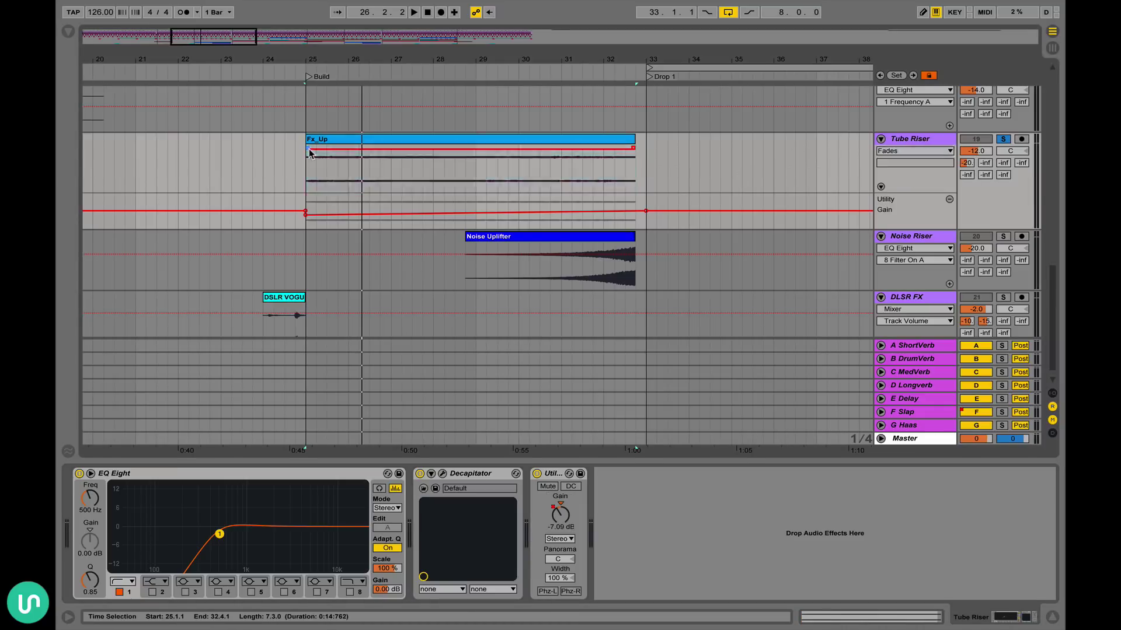
left_click_drag(309, 149, 671, 154)
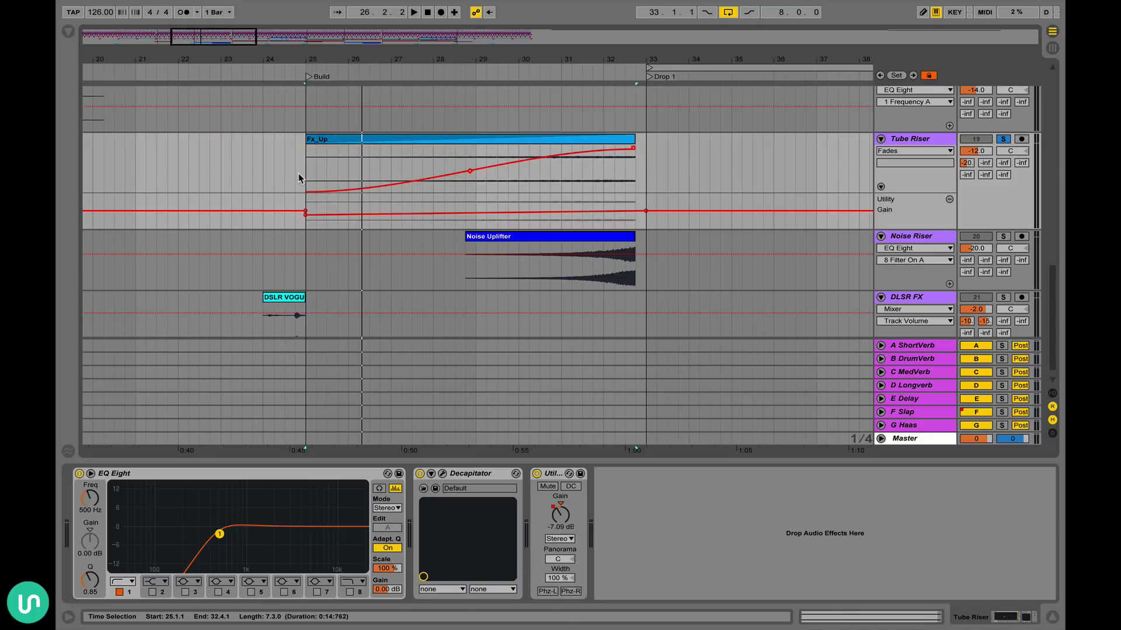
left_click_drag(313, 172, 389, 173)
key("super+z")
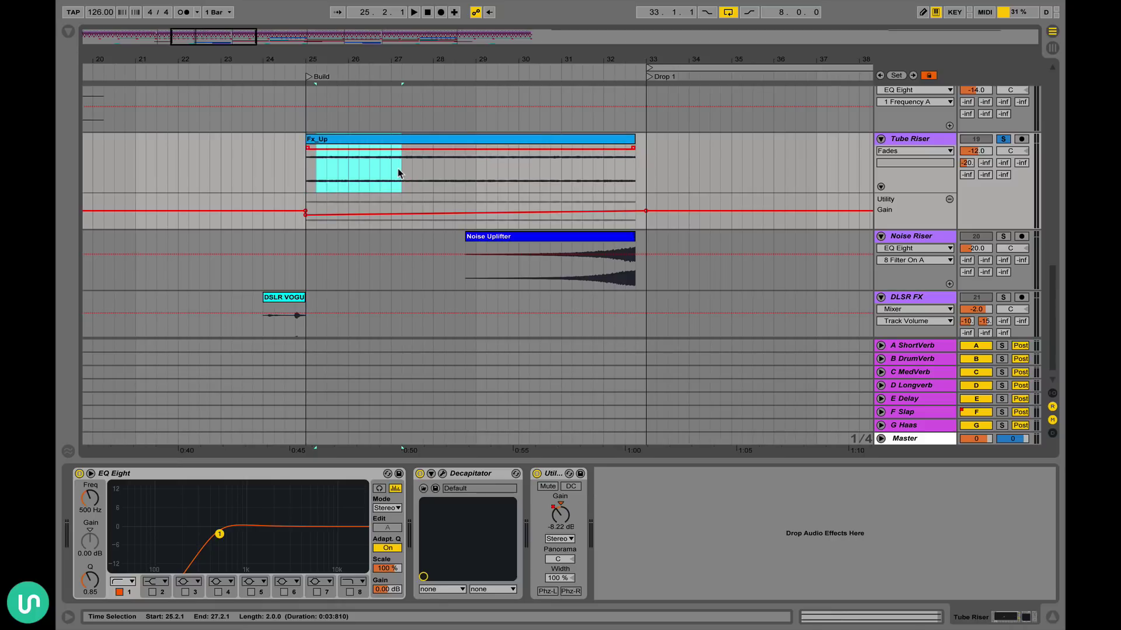
- Select the Fx_Up clip, bring back its Utility Gain automation, and unsolo the Tube Riser track
left_click(366, 140)
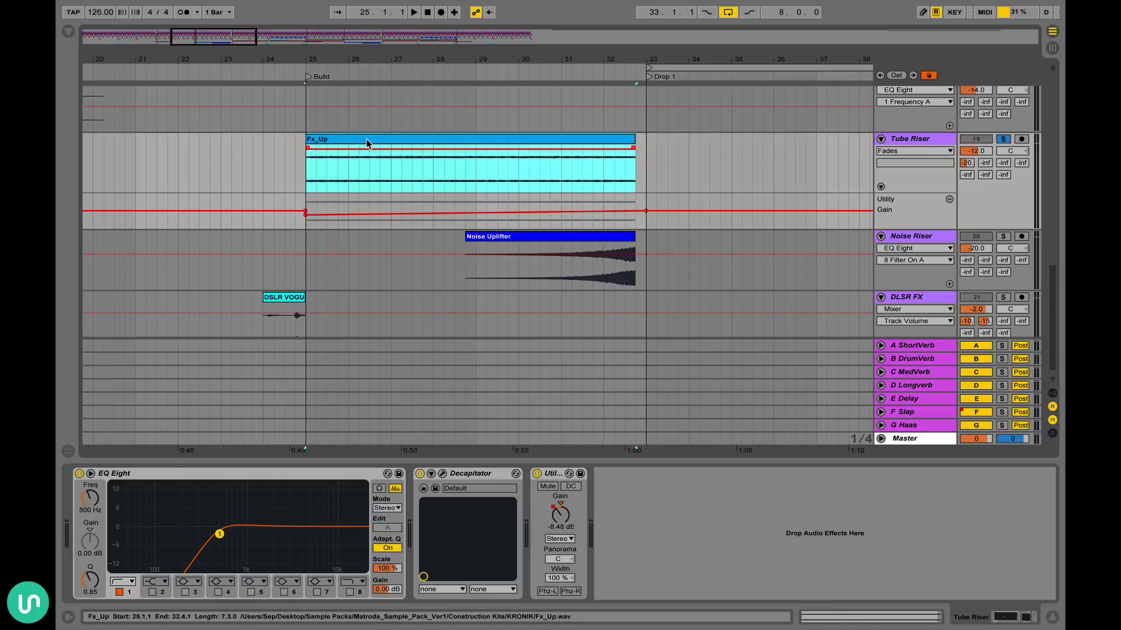
left_click(556, 519)
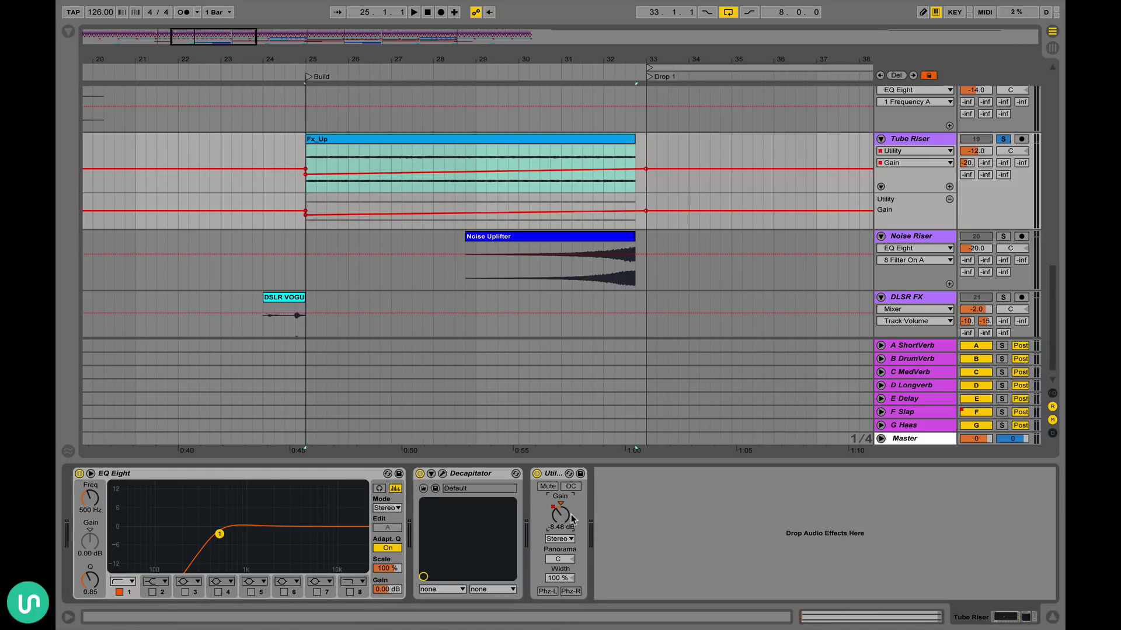
mouse_move(306, 176)
left_click(1002, 138)
- Review the Tube Riser's Gain automation over the Build, selecting the range from 25.1.1 to 33.1.1 on the track
scroll(560, 186, "up", 3)
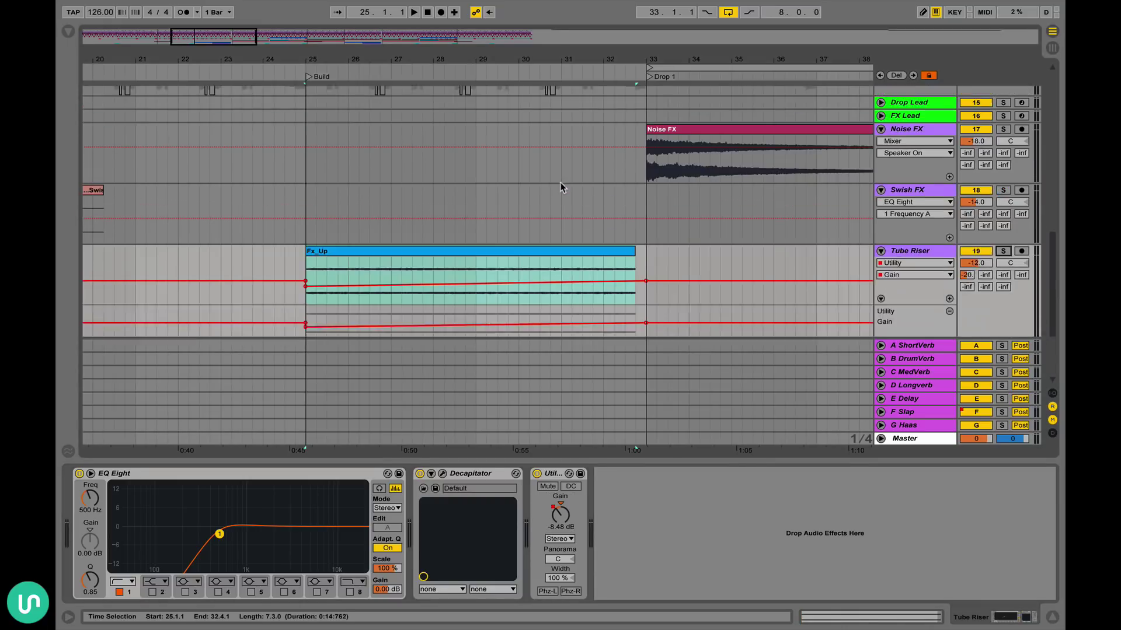
scroll(560, 183, "down", 4)
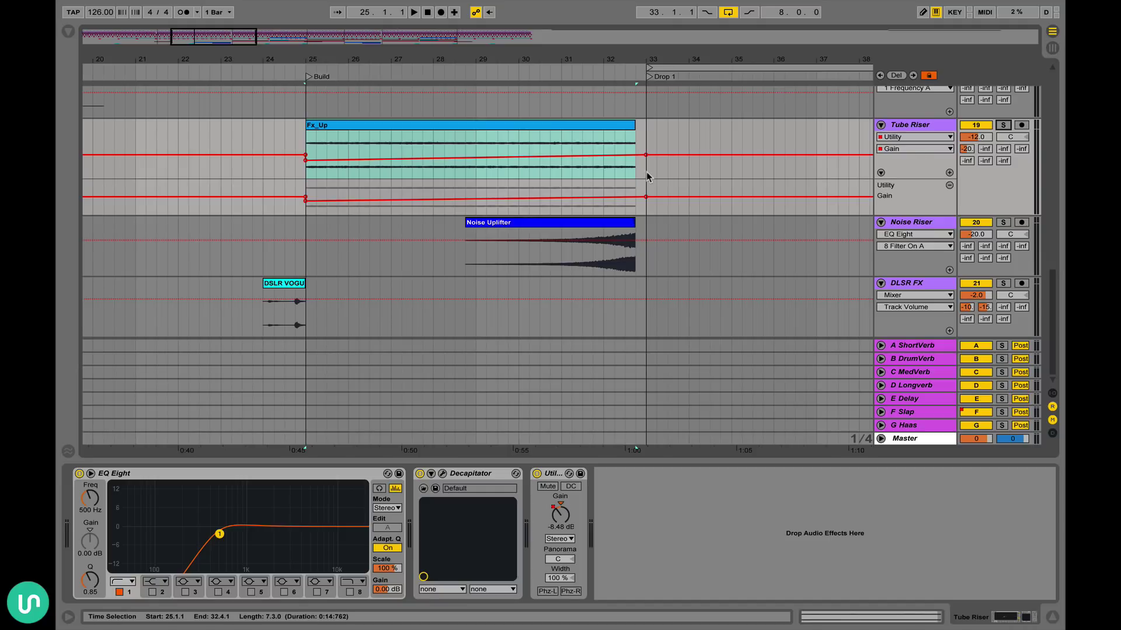
scroll(526, 156, "up", 10)
scroll(526, 156, "down", 10)
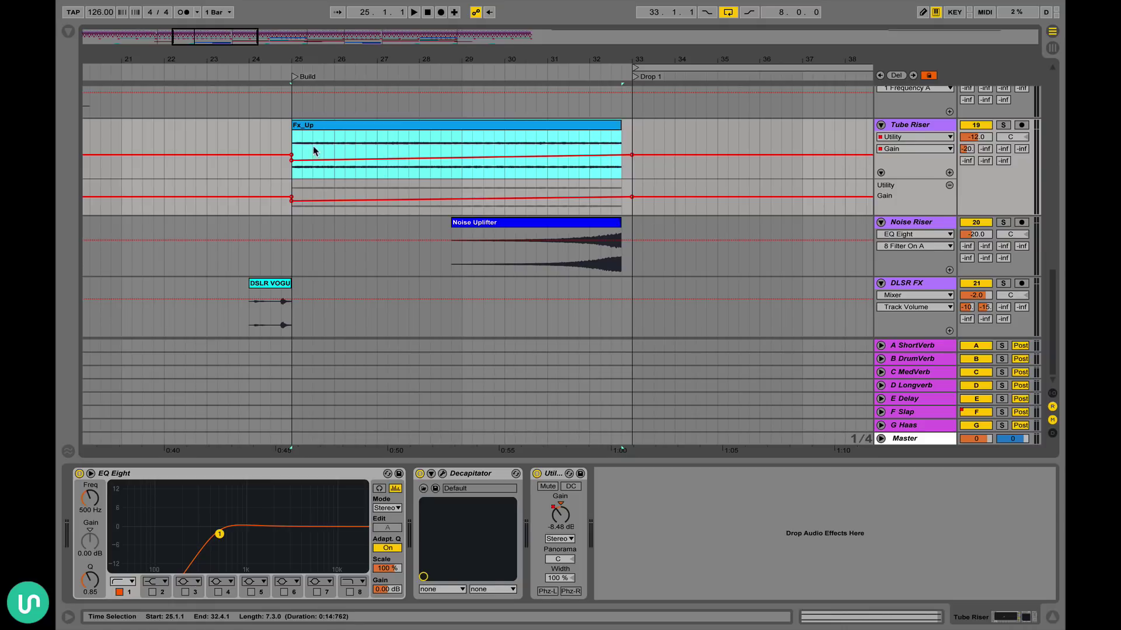
left_click(289, 140)
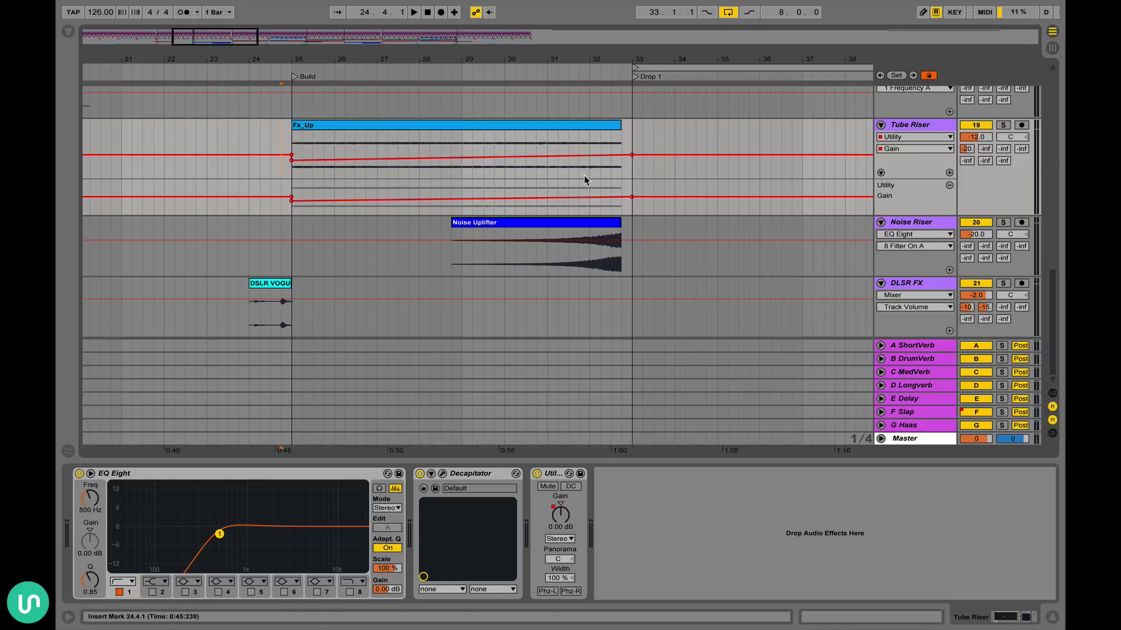
left_click_drag(627, 133, 567, 135)
left_click_drag(440, 135, 293, 139)
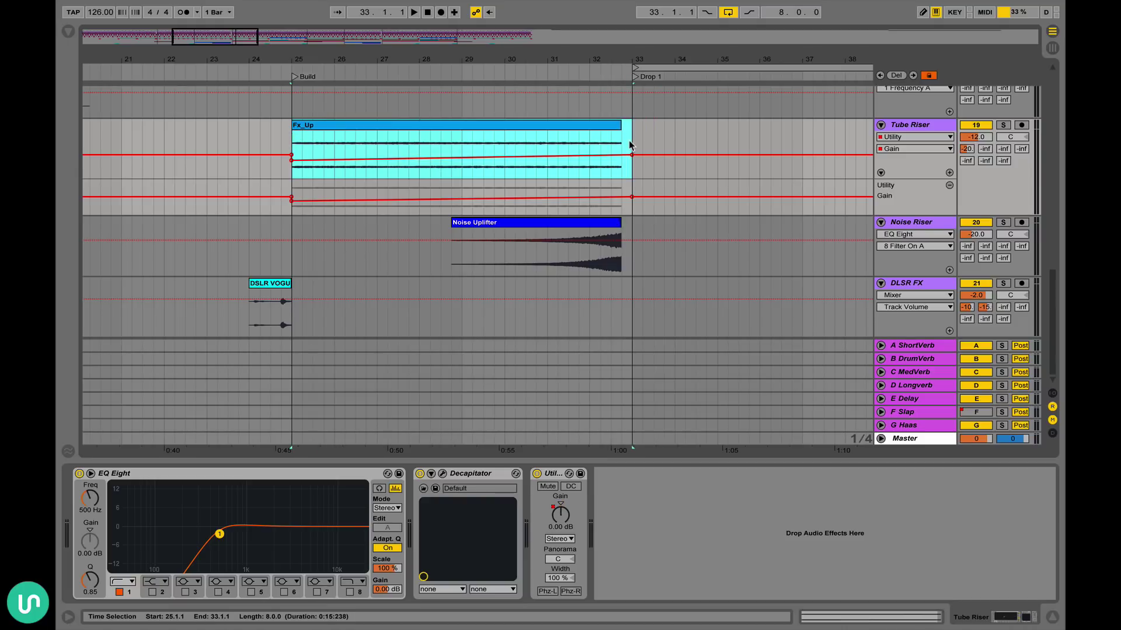
- Set the playback start at 26.1.1 on the Tube Riser track and play the Build in the full mix
left_click(333, 145)
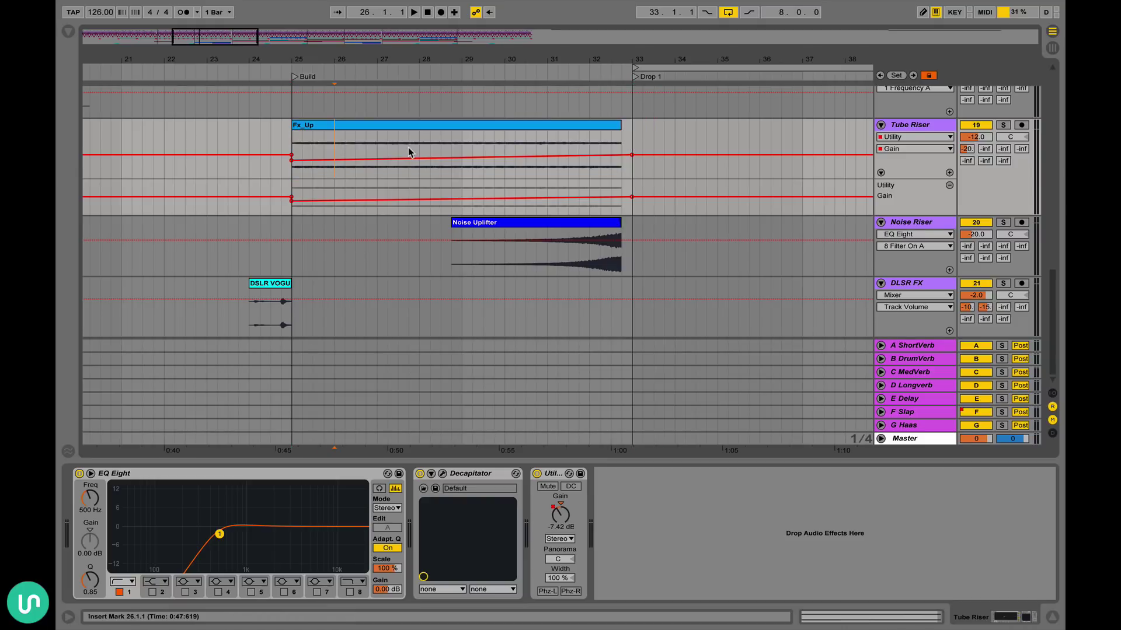
key("space")
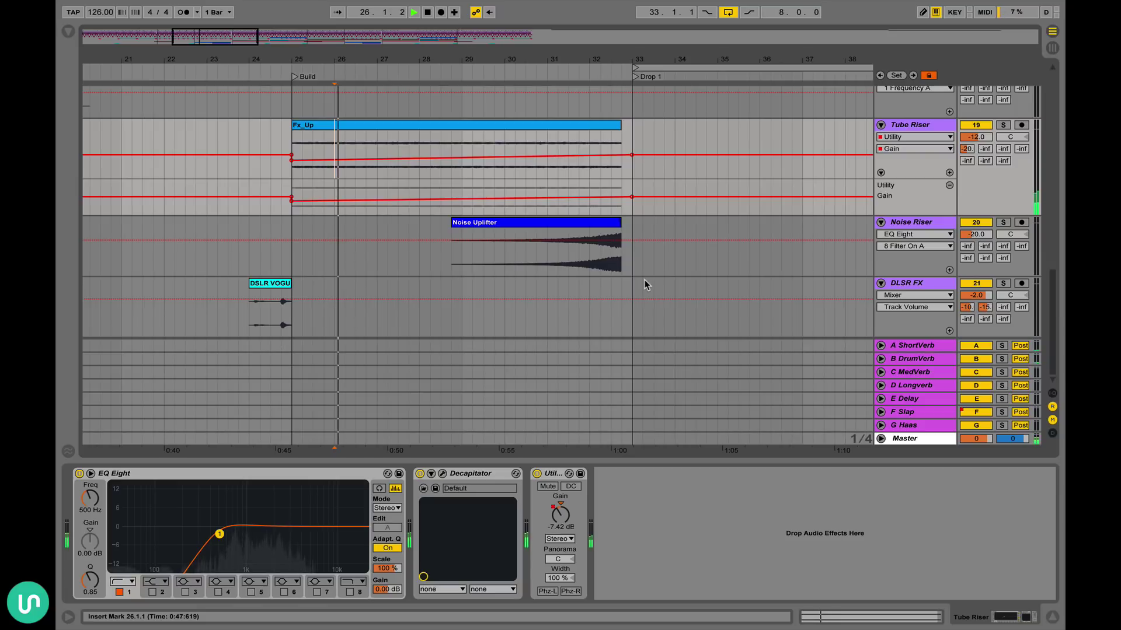
scroll(644, 279, "up", 5)
scroll(645, 279, "right", 3)
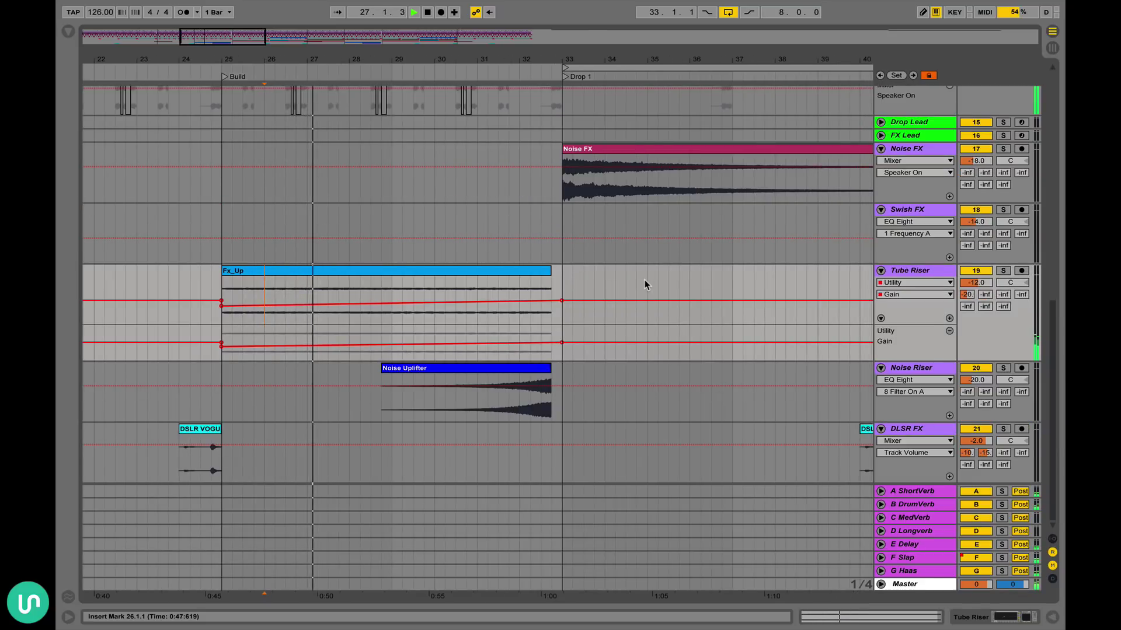
- Set the start at 31.2.1 in the Noise Uplifter clip, stop playback, solo the Noise Riser track and show its devices
left_click(482, 400)
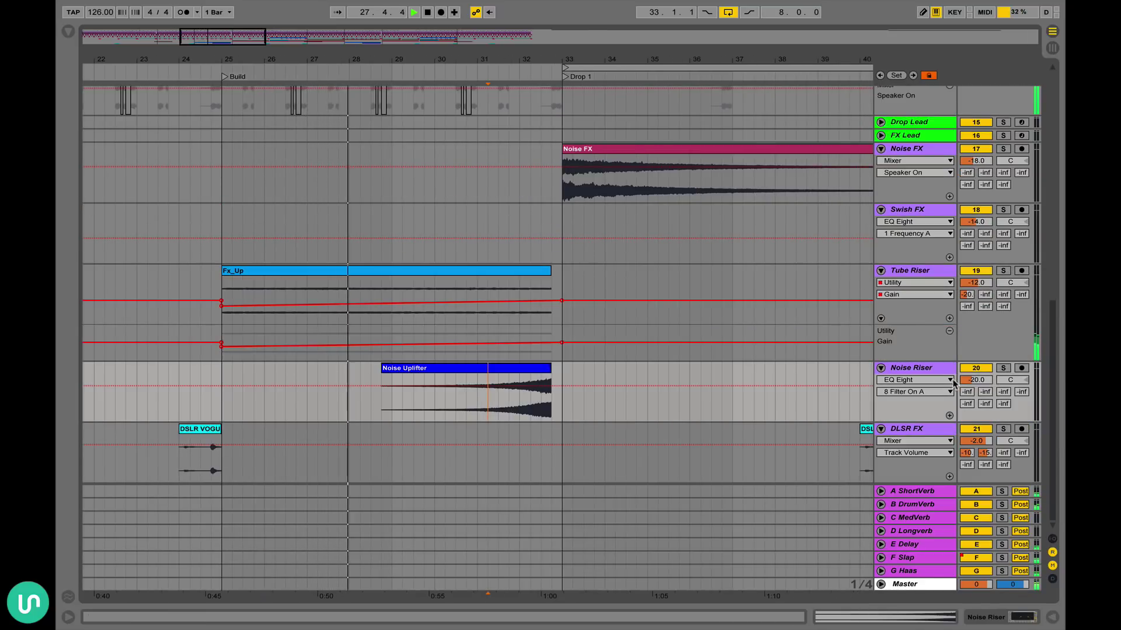
key("space")
left_click(1005, 369)
double_click(919, 369)
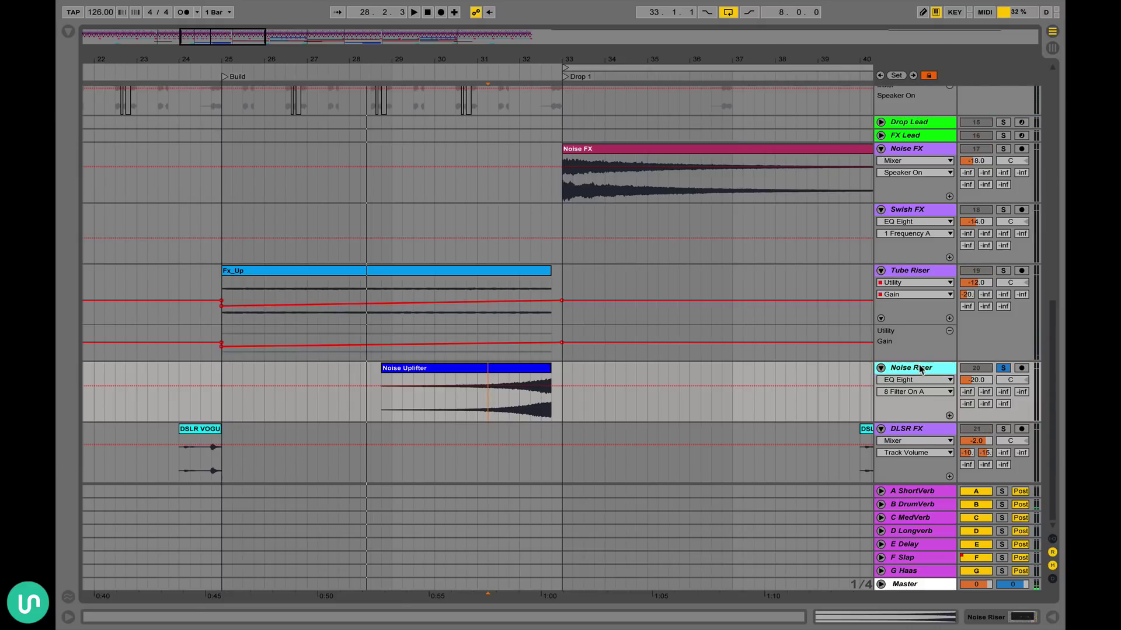
scroll(507, 285, "down", 2)
scroll(420, 245, "right", 1)
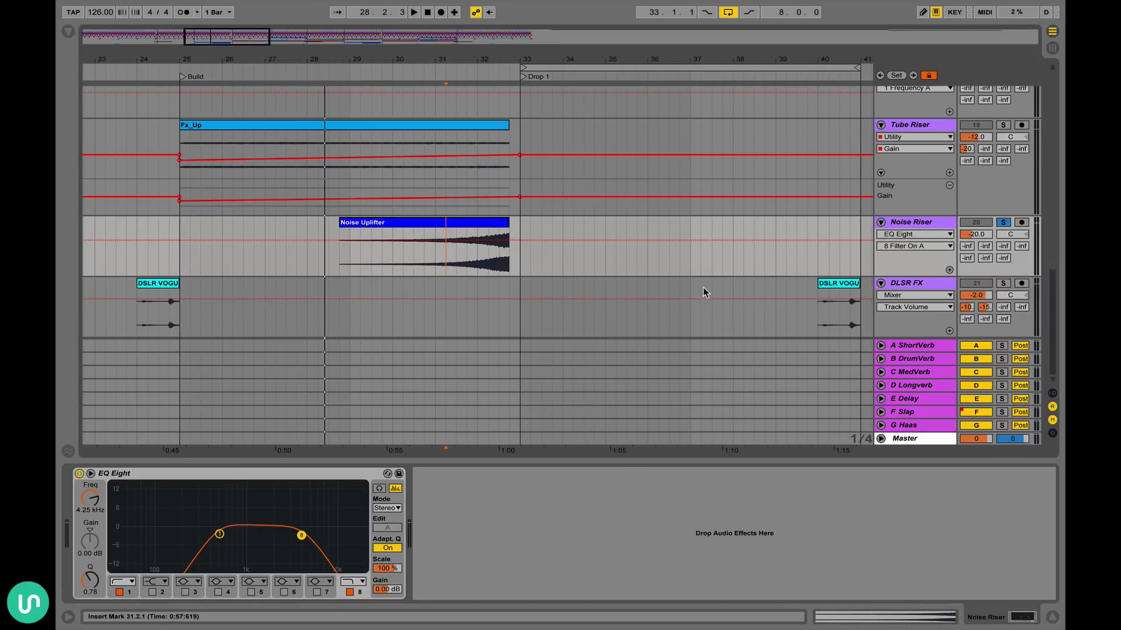
- Play the soloed Noise Riser from 31.2.1 and compare its sound with EQ Eight band 8 switched off and back on
key("space")
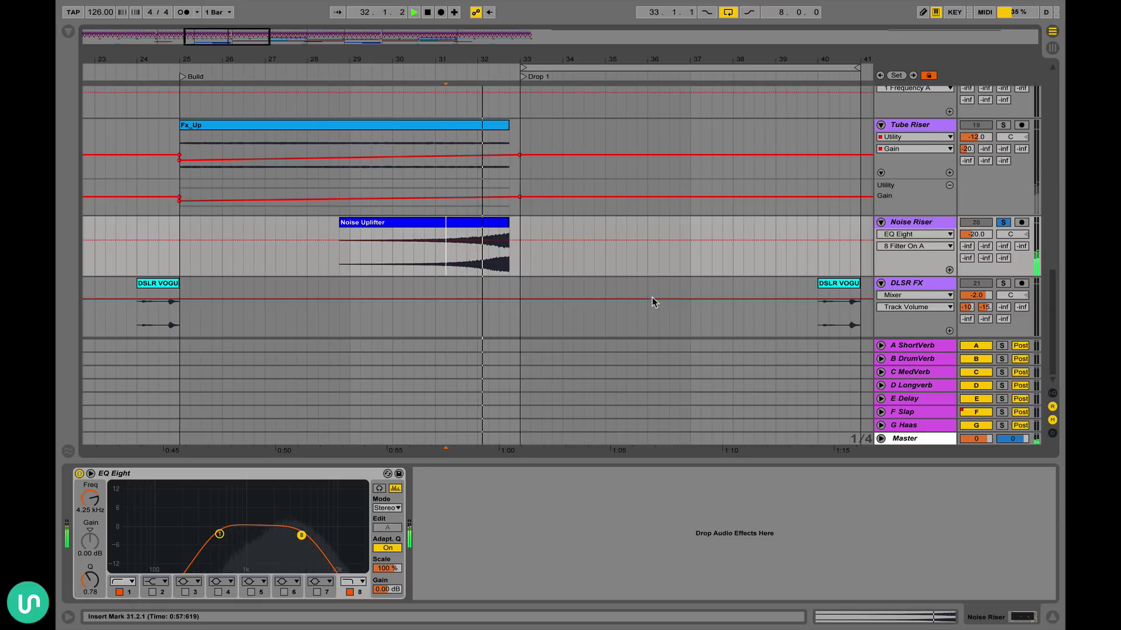
key("space")
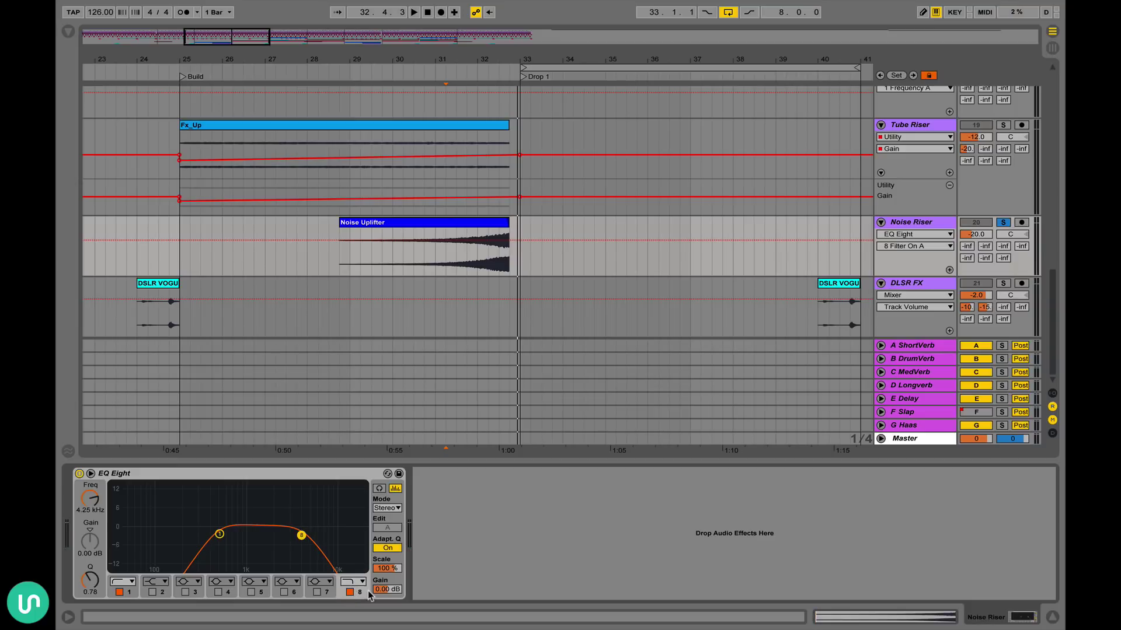
left_click(350, 592)
key("space")
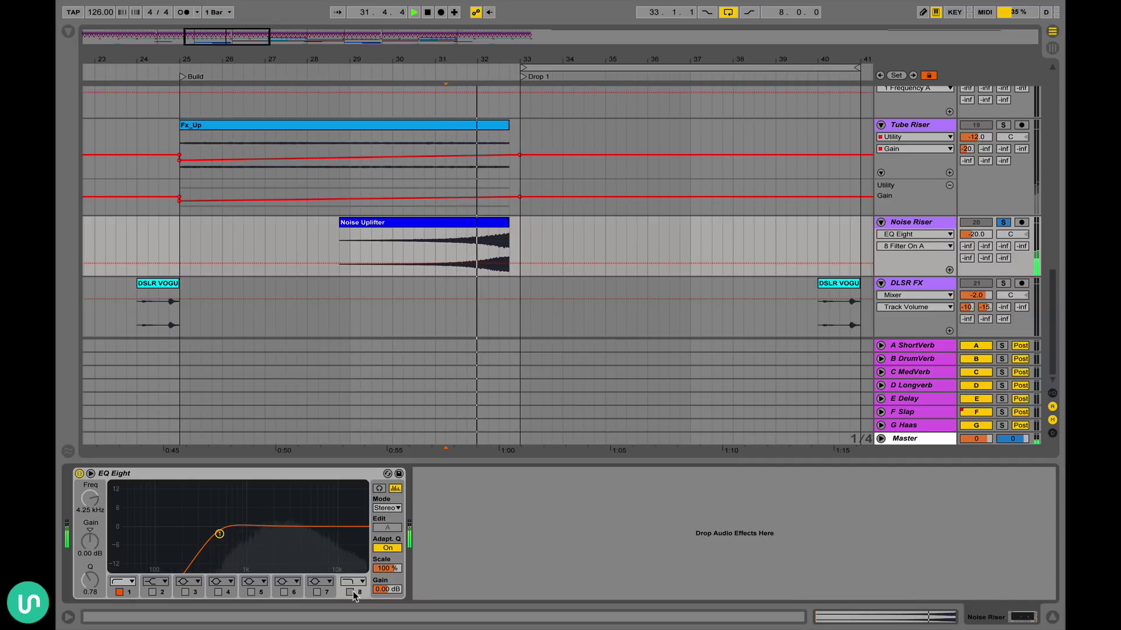
left_click(350, 592)
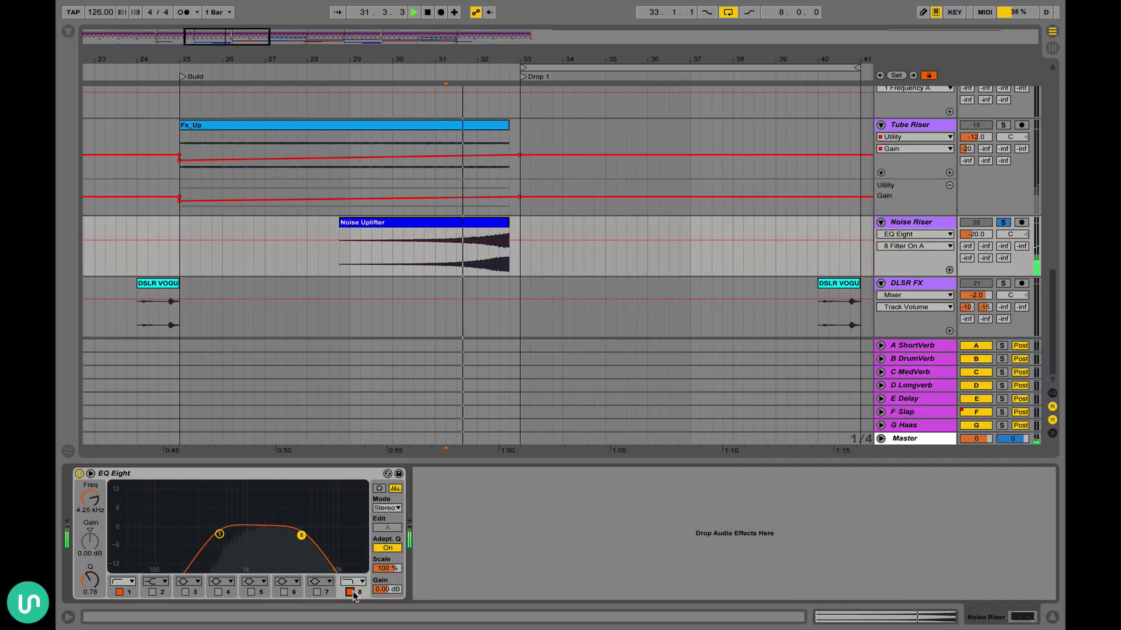
key("space")
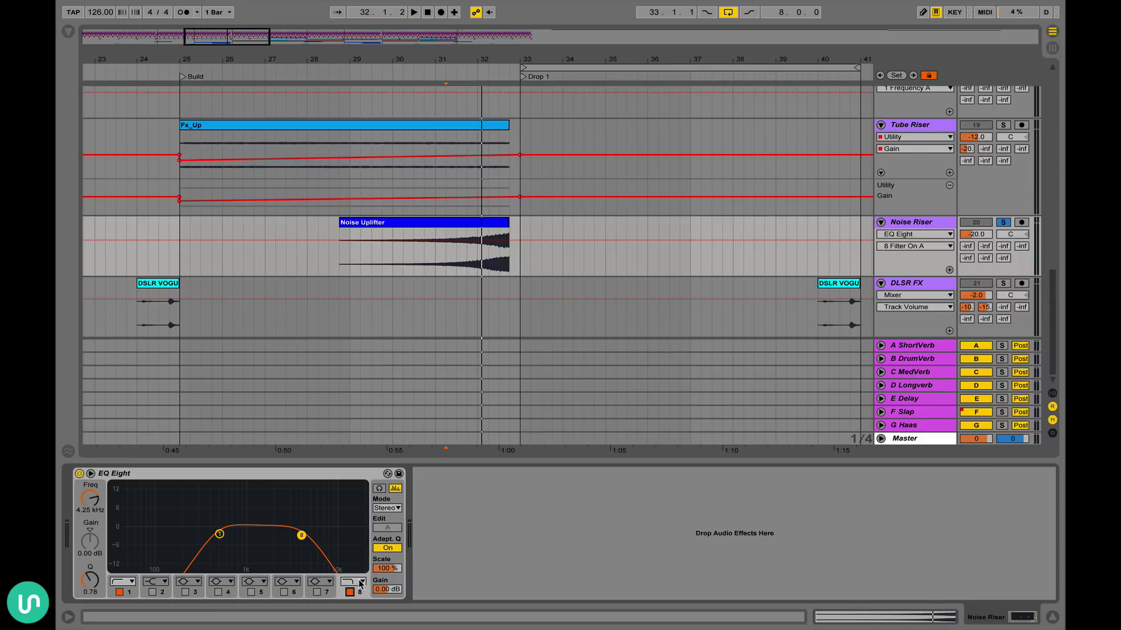
- Hide the device view, unsolo the Noise Riser, and play from 31.2.1 into Drop 1 in the full mix before stopping
key("ctrl+alt+l")
left_click(1003, 368)
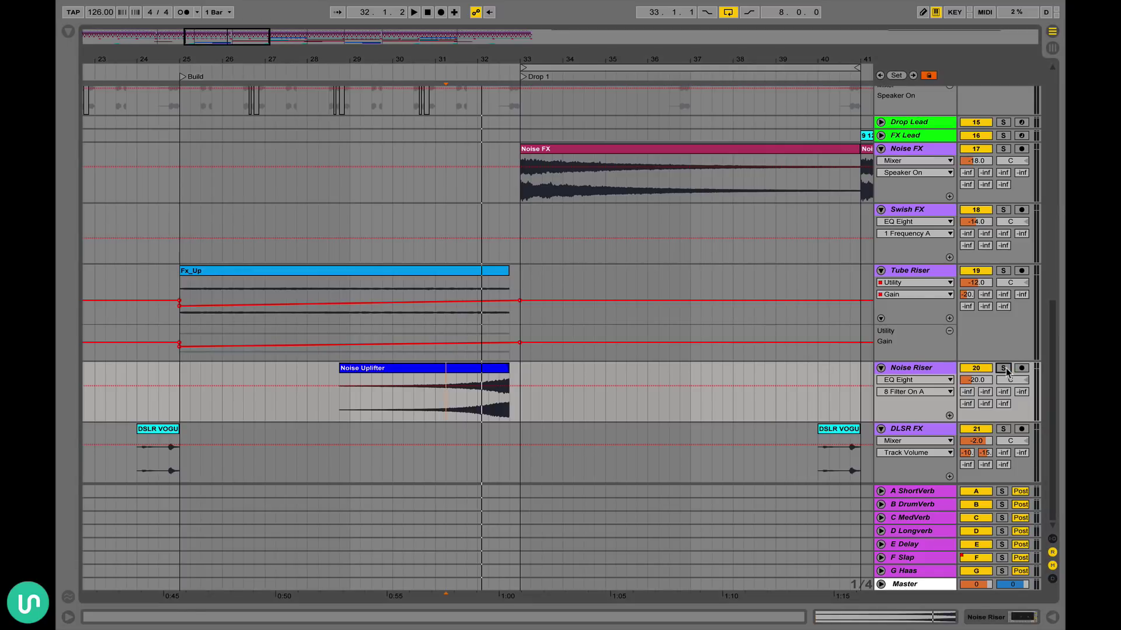
scroll(655, 325, "up", 10)
scroll(656, 325, "down", 8)
scroll(656, 324, "down", 2)
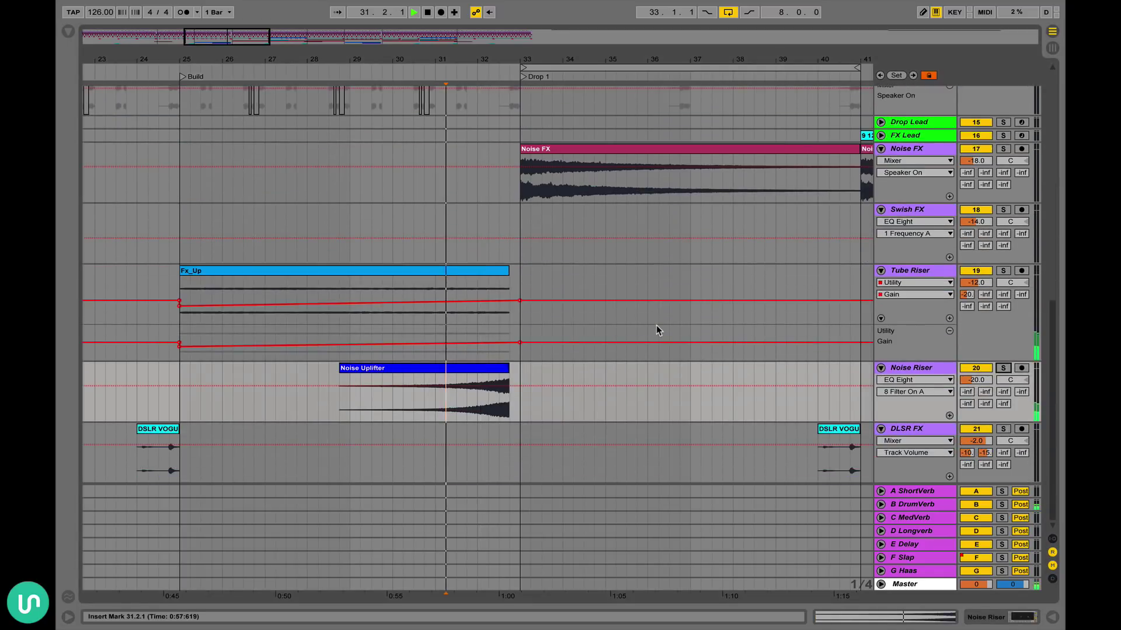
key("space")
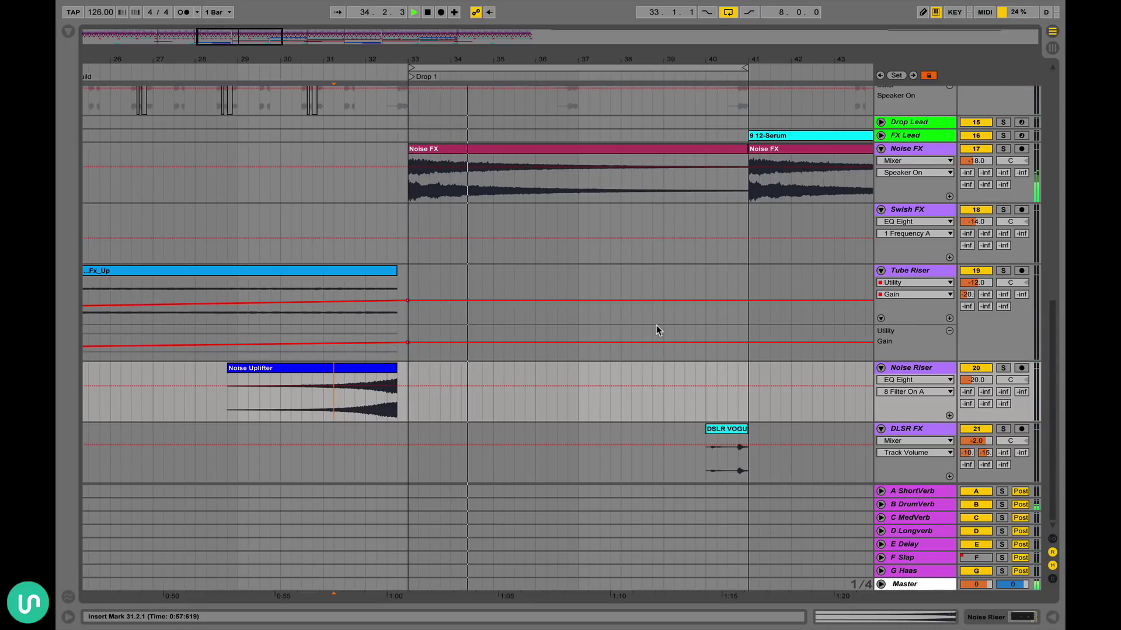
key("space")
- Show the Noise FX track's EQ Eight and Compressor, select its clip at Drop 1, and display the Compressor's Ratio automation
scroll(656, 325, "up", 10)
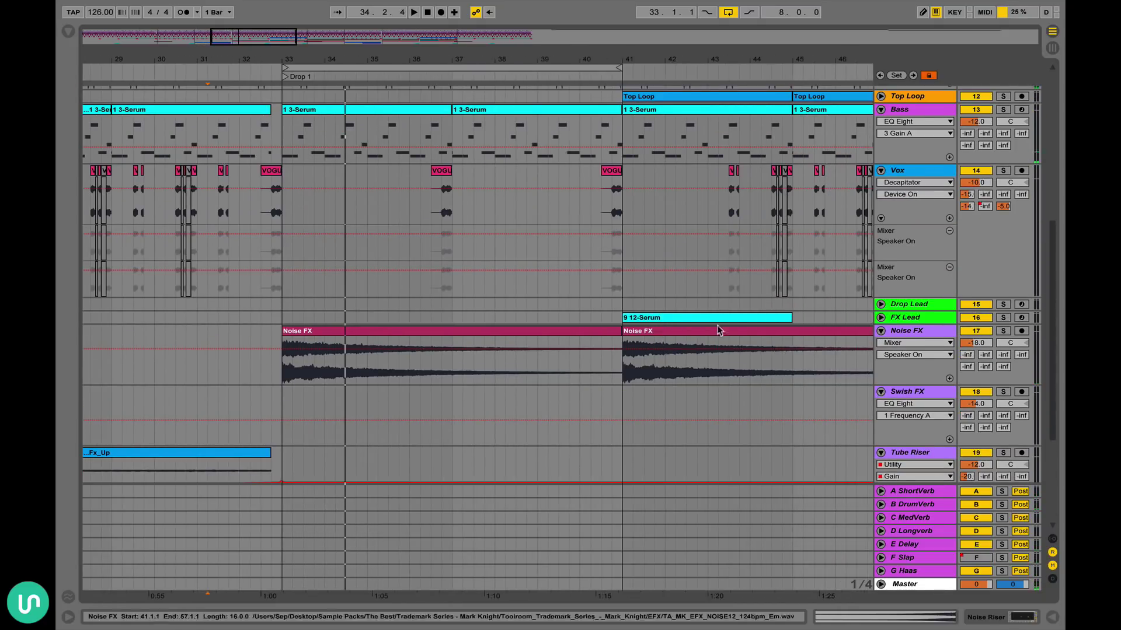
double_click(933, 331)
scroll(560, 263, "down", 3)
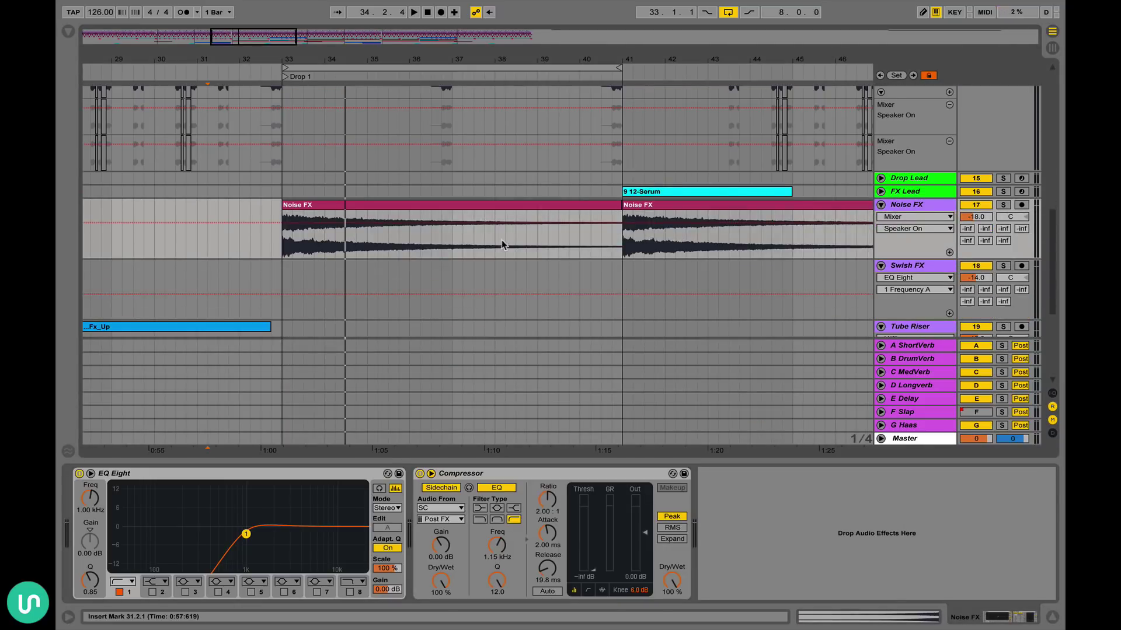
left_click(499, 209)
left_click(549, 507)
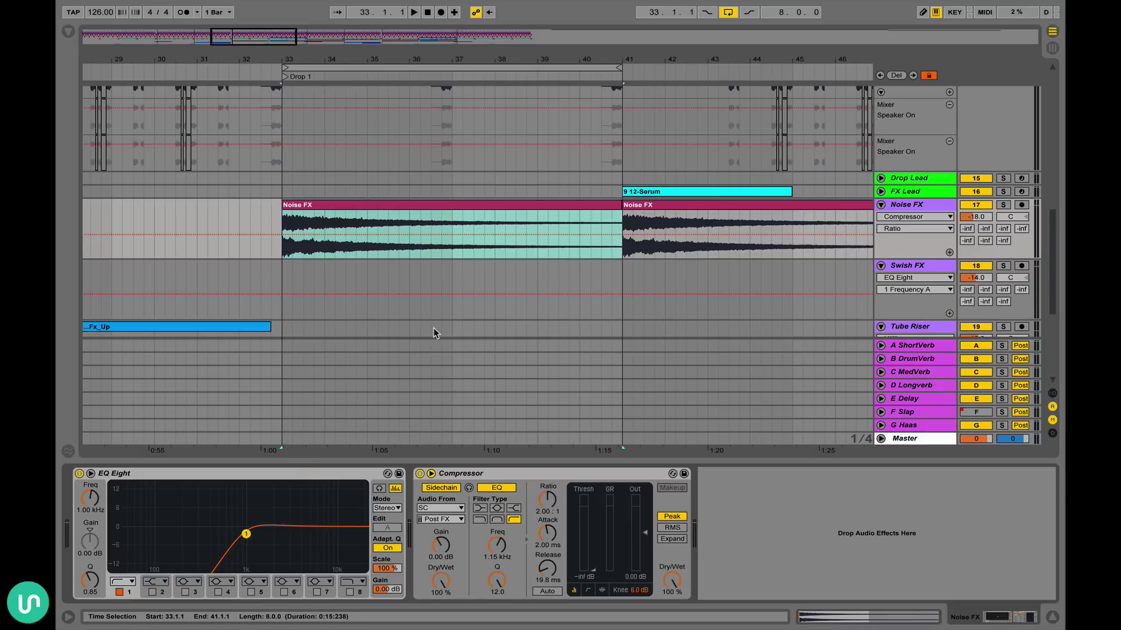
- Check EQ Eight's band 1 on the Noise FX track, hide the device view, and play Drop 1 from 33.1.1 in the full mix
scroll(435, 333, "up", 4)
scroll(435, 333, "down", 5)
scroll(435, 333, "up", 4)
scroll(433, 330, "down", 5)
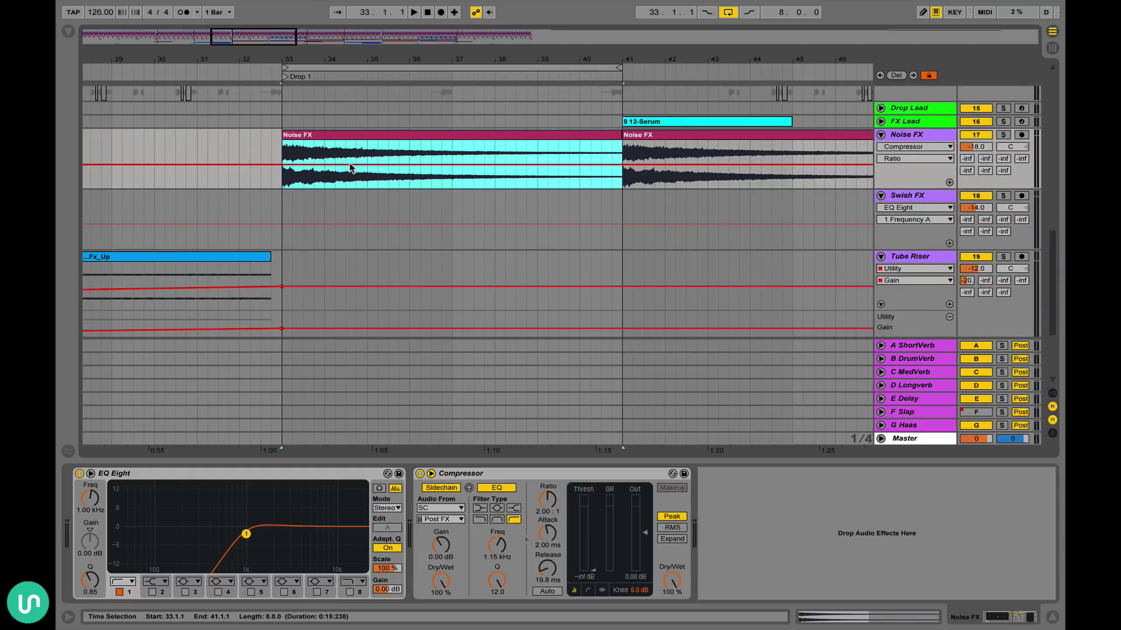
left_click(246, 534)
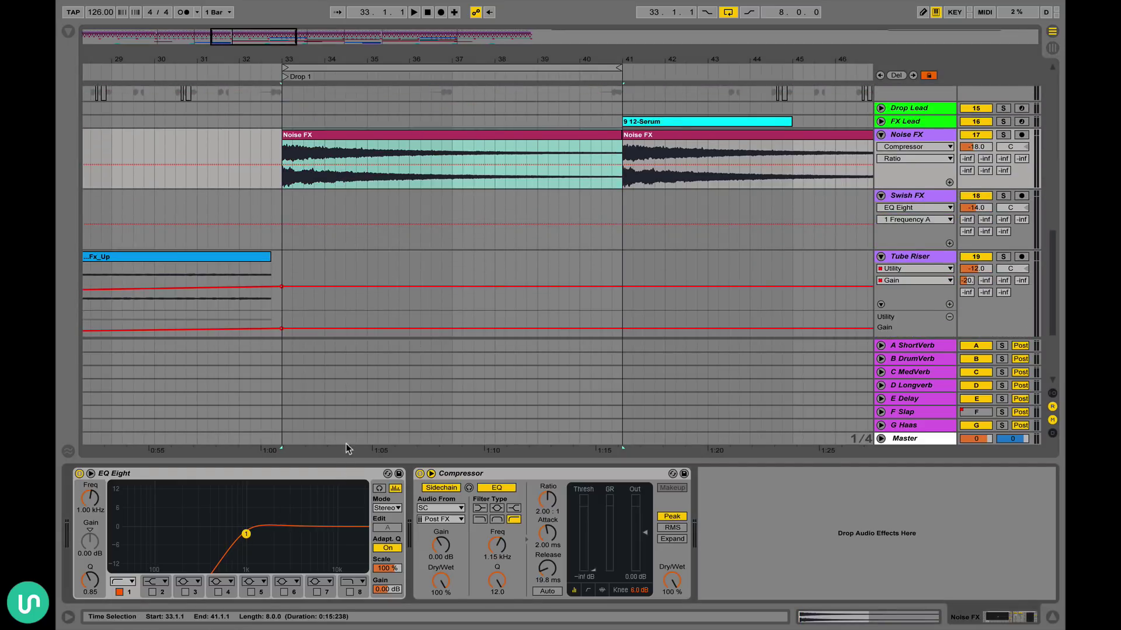
key("super+alt+l")
key("space")
scroll(602, 171, "up", 11)
scroll(603, 171, "right", 6)
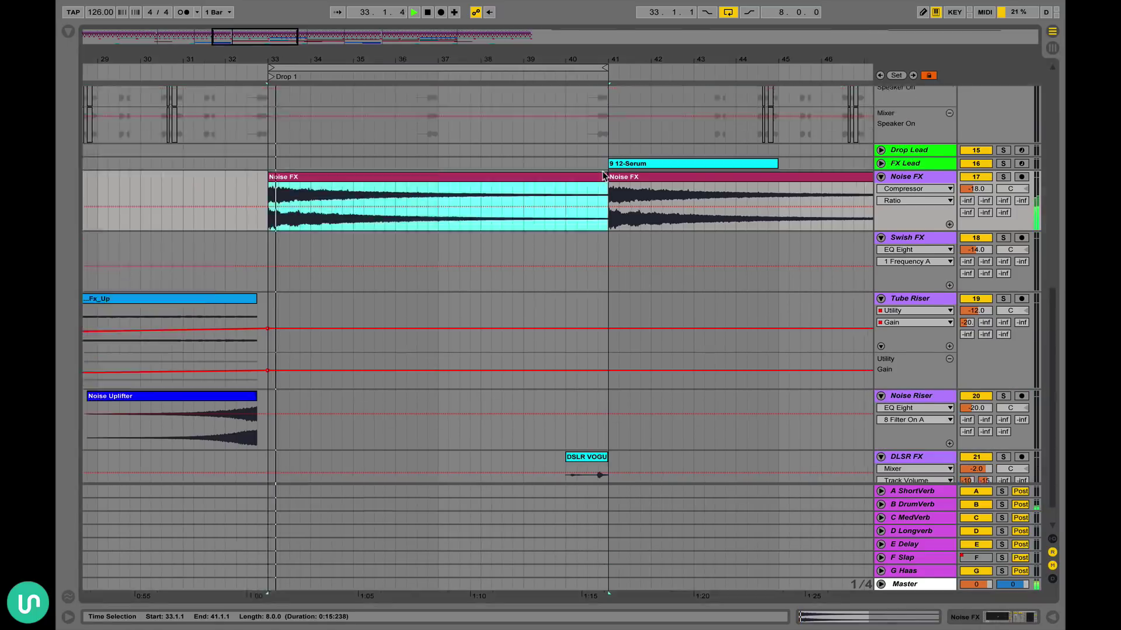
scroll(604, 176, "down", 5)
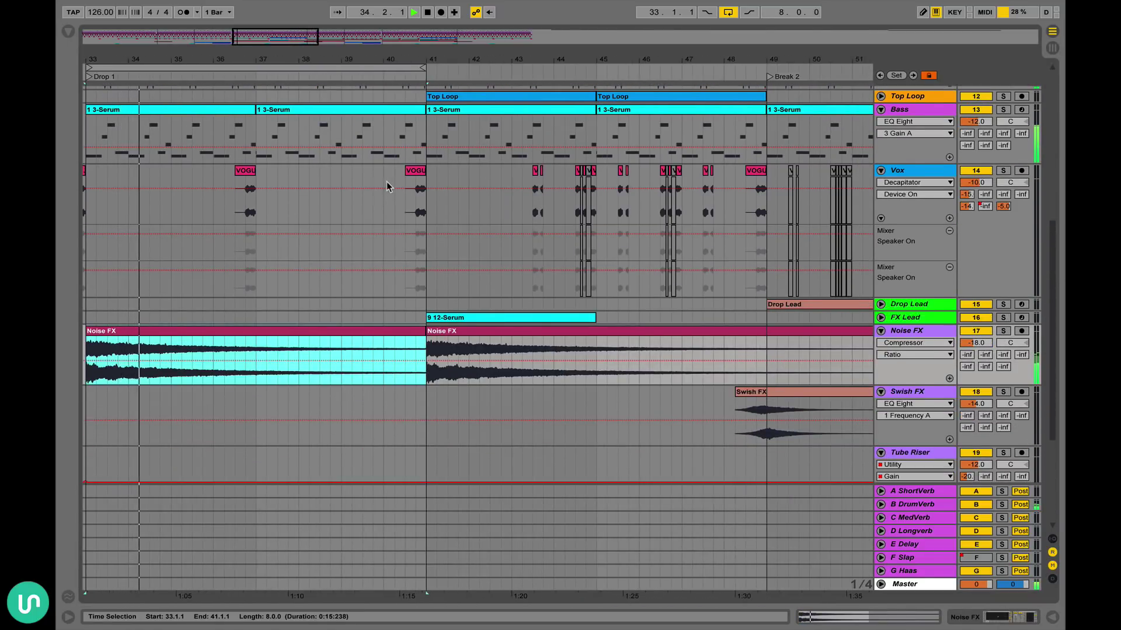
- Restart playback from 39.1.1 on the Vox track and turn off the arrangement loop to play past bar 41
left_click(350, 184)
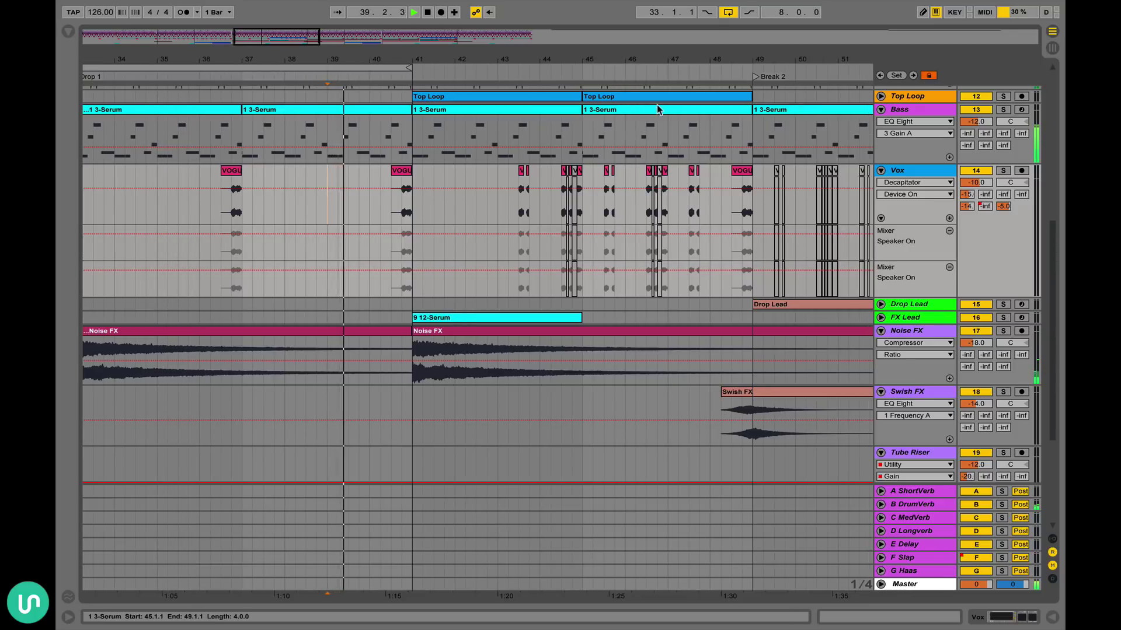
left_click(728, 10)
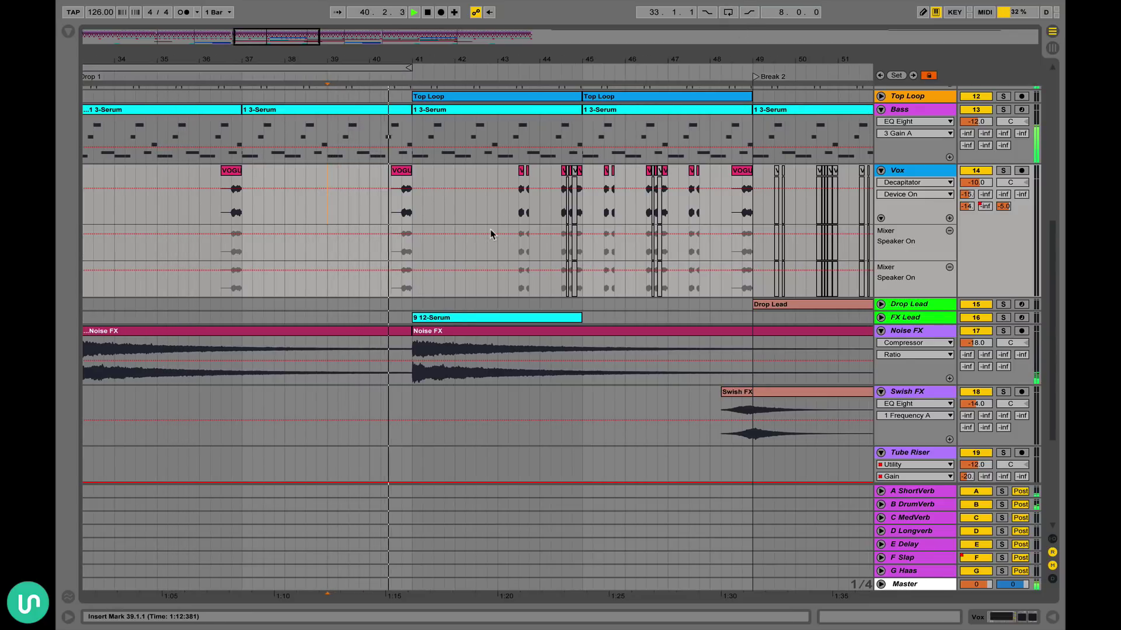
scroll(490, 234, "up", 3)
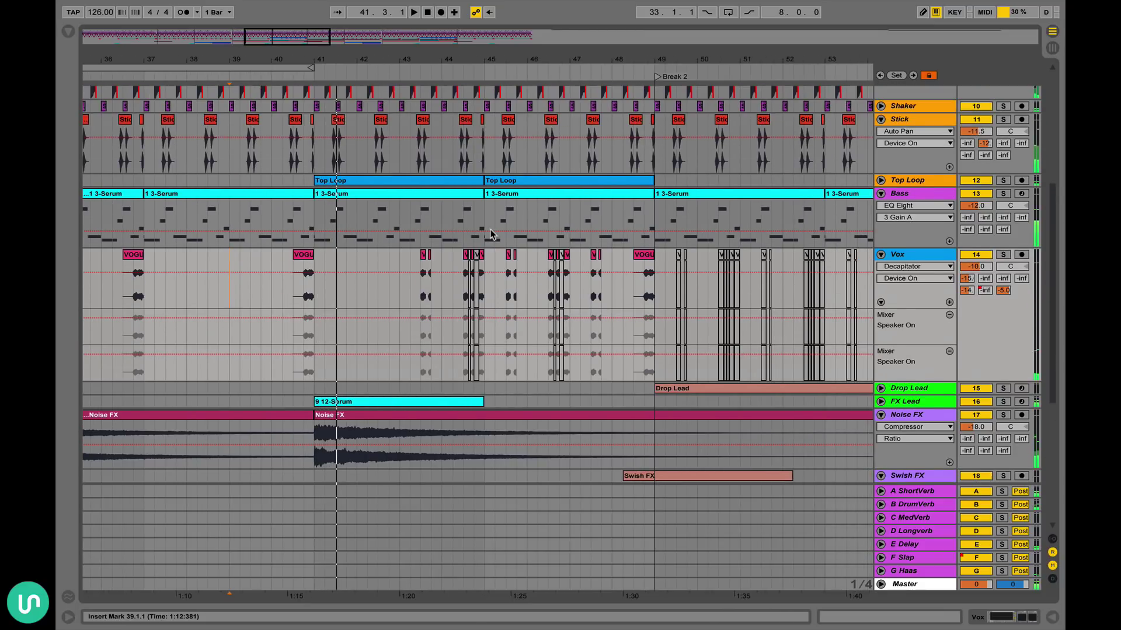
- Unfold the Top Loop track and select its first clip, starting at 41.1.1
left_click(880, 180)
scroll(299, 205, "down", 6)
scroll(299, 206, "up", 5)
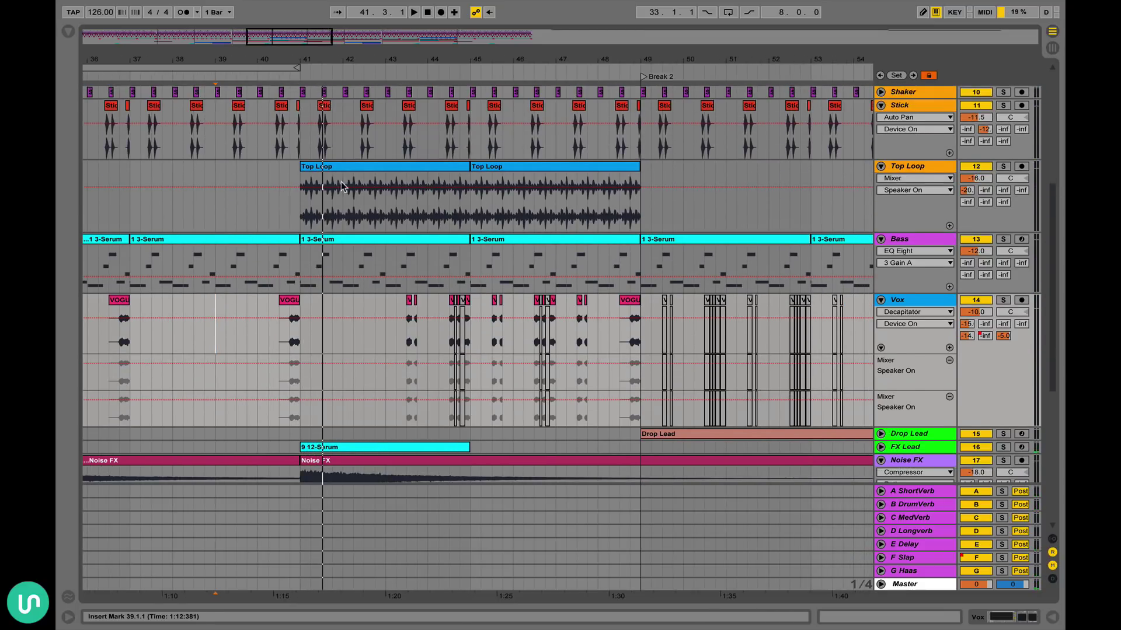
left_click(288, 170)
left_click(341, 168)
scroll(342, 169, "up", 3)
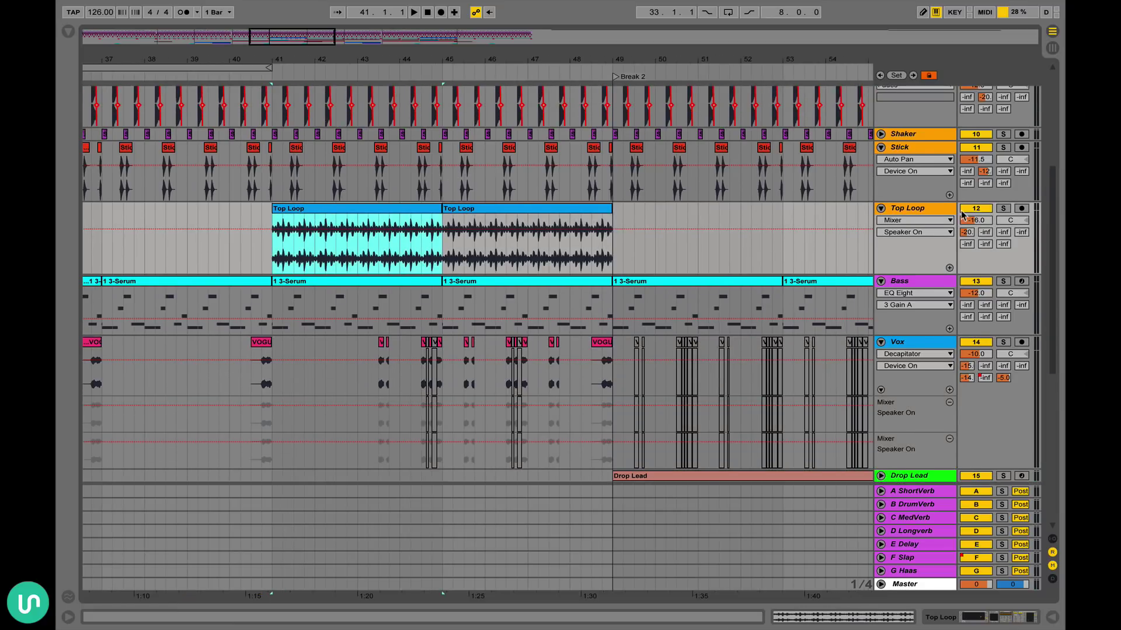
- Solo the Top Loop track, play it from 41.1.1 to hear it alone, and show its devices
left_click(1003, 209)
key("space")
double_click(943, 208)
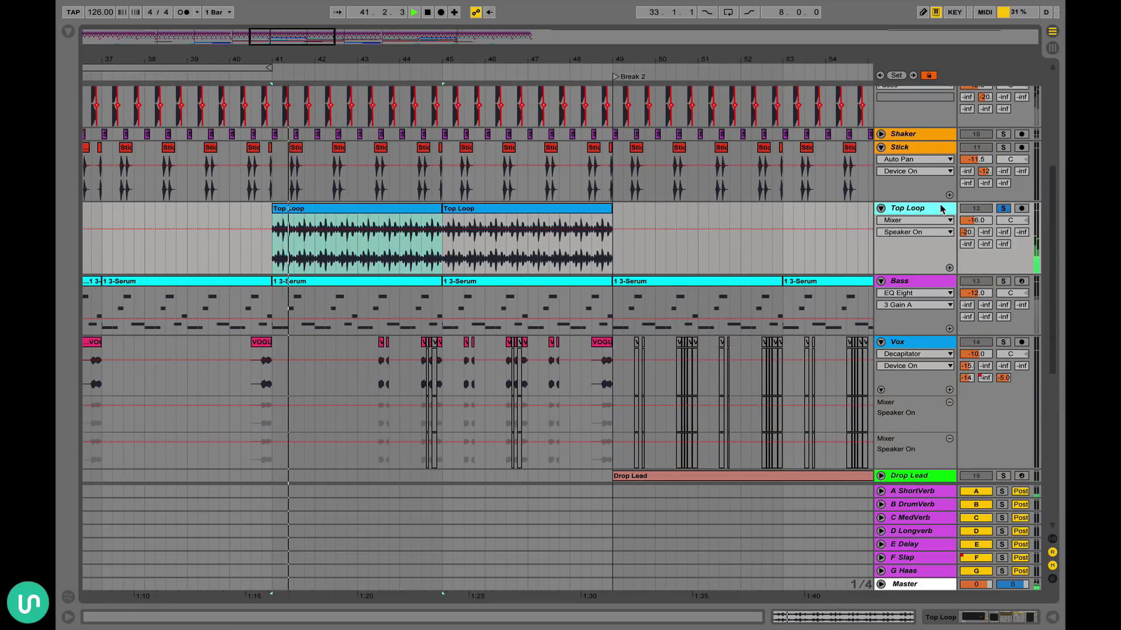
key("space")
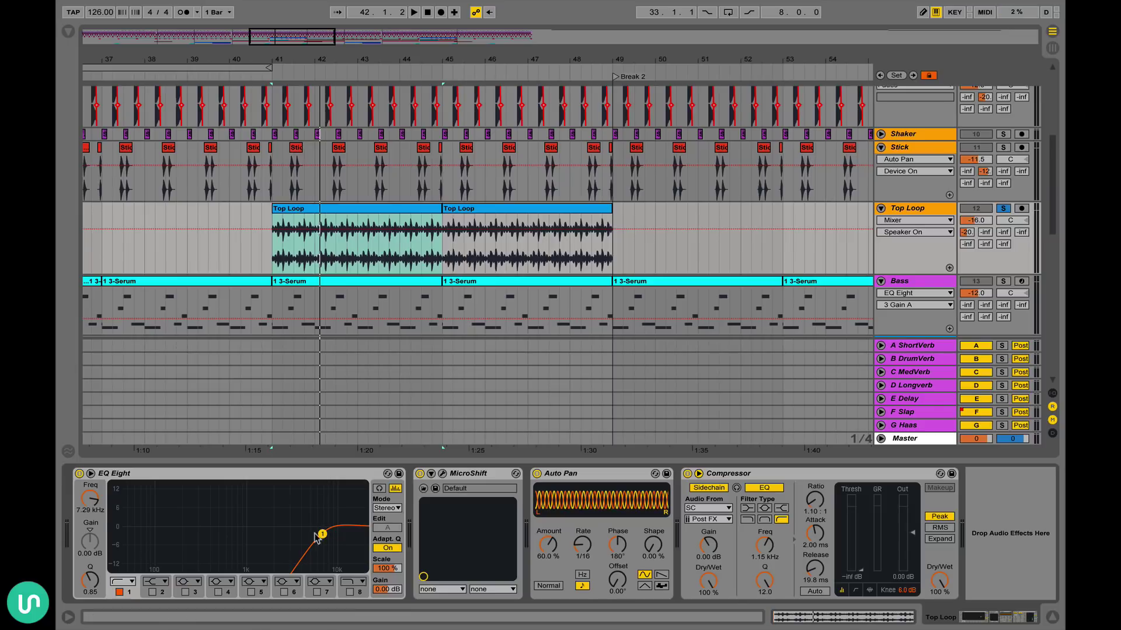
- Audition the Top Loop with Auto Pan's Amount at 100 %, restore it to 60 %, and hide the device view
left_click(95, 497)
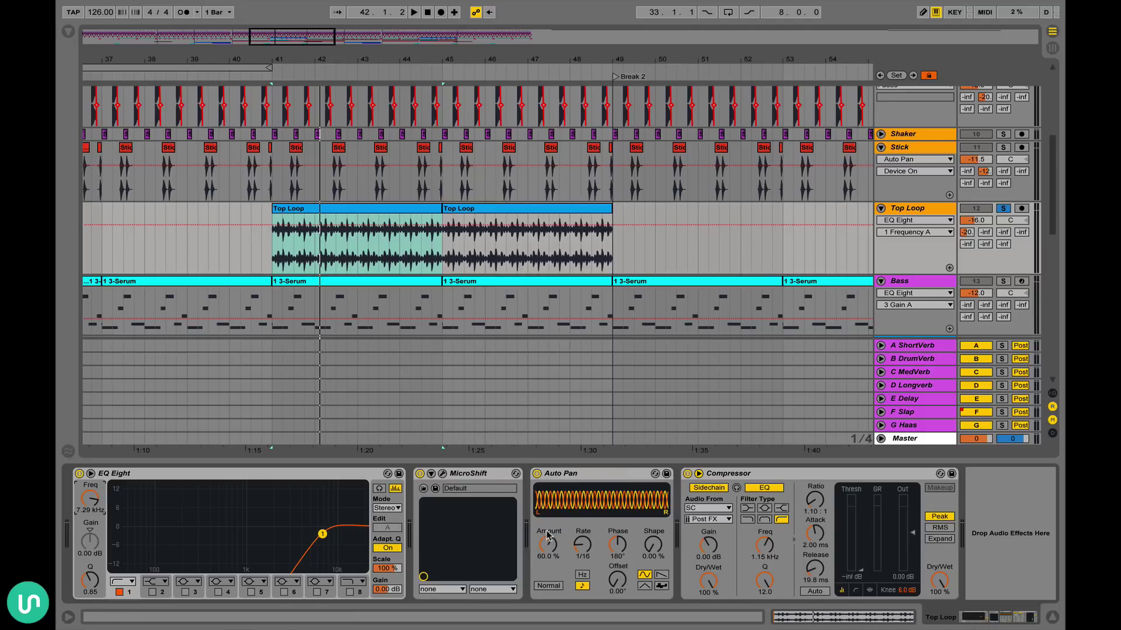
left_click(546, 545)
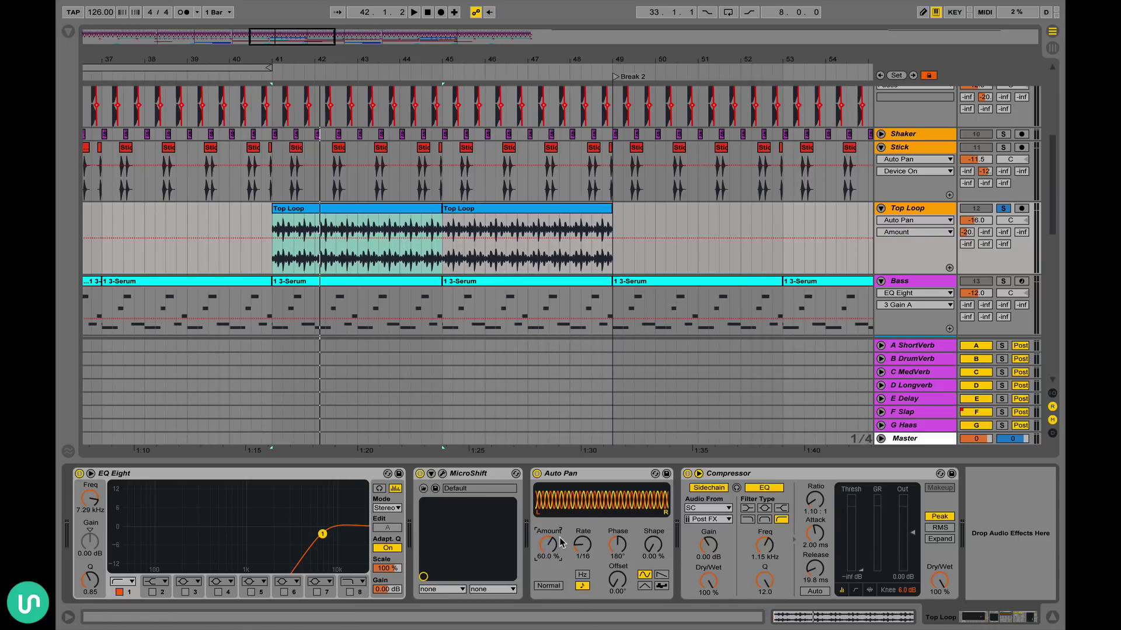
key("space")
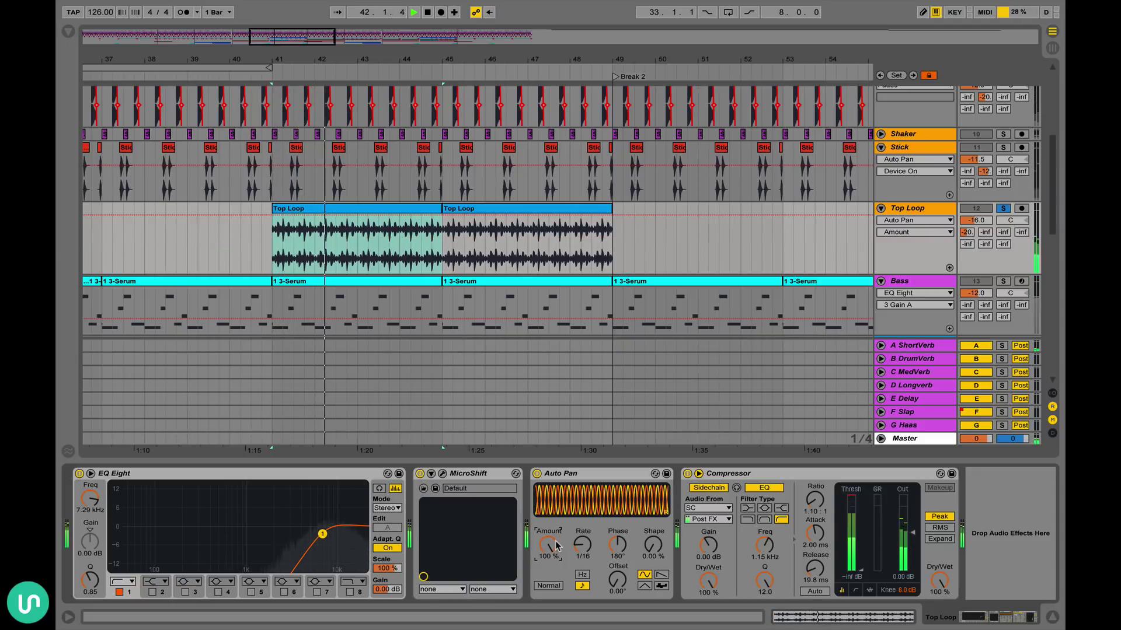
key("space")
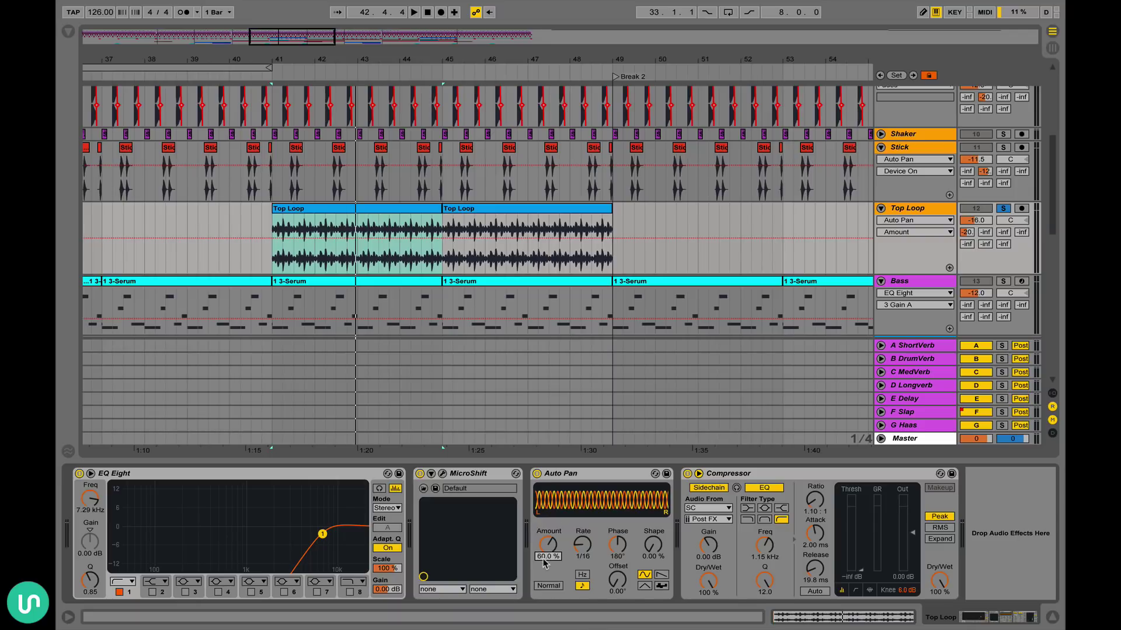
key("ctrl+alt+l")
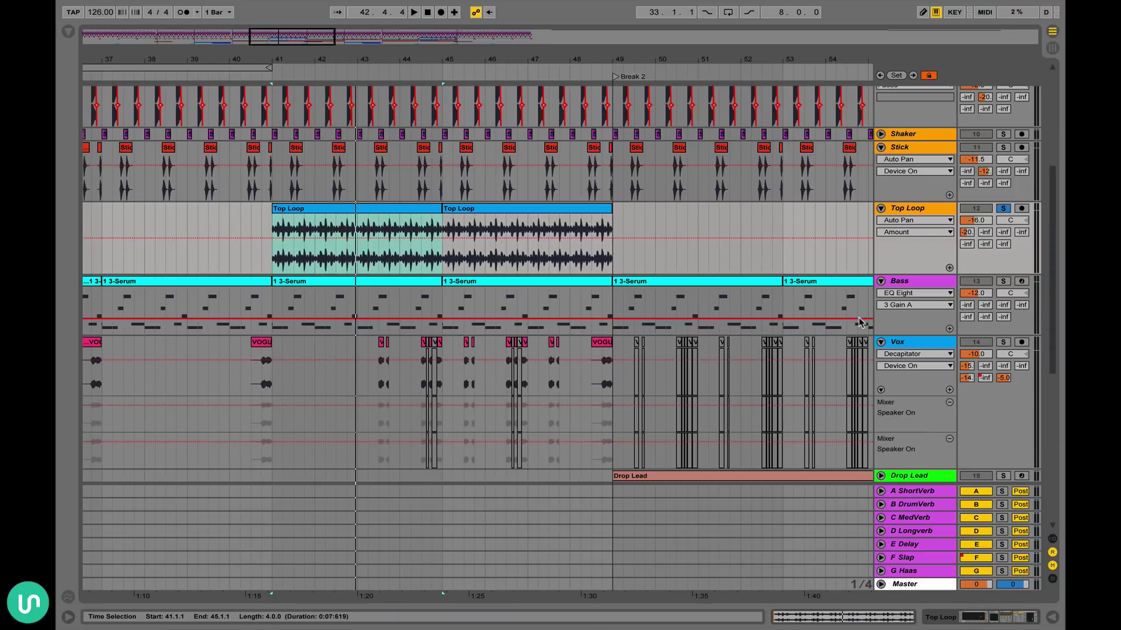
- Unfold the FX Lead track, select its Serum clip at 41.1.1, solo the track, and show its devices
scroll(639, 398, "down", 10)
scroll(639, 398, "up", 7)
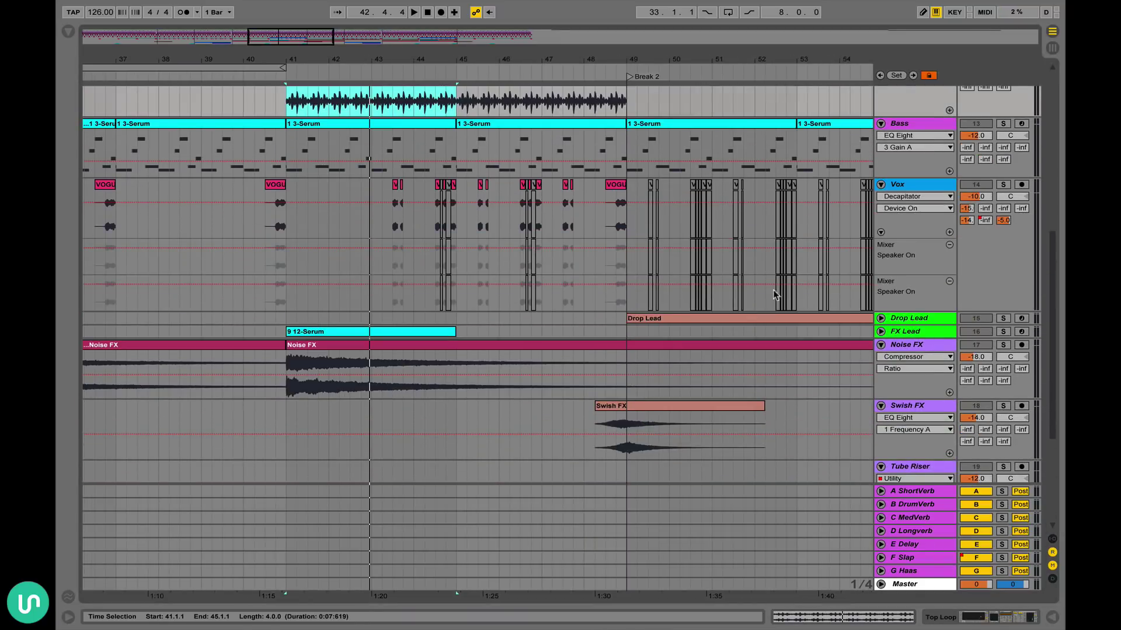
left_click(880, 332)
scroll(528, 328, "down", 2)
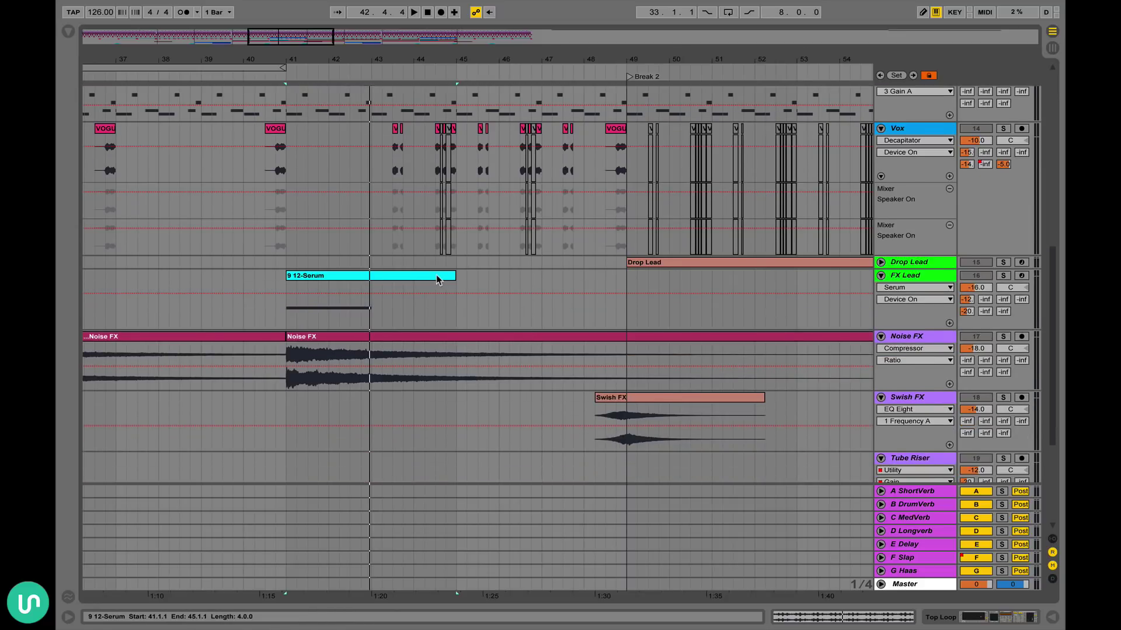
left_click(447, 276)
left_click(1003, 277)
key("ctrl+alt+l")
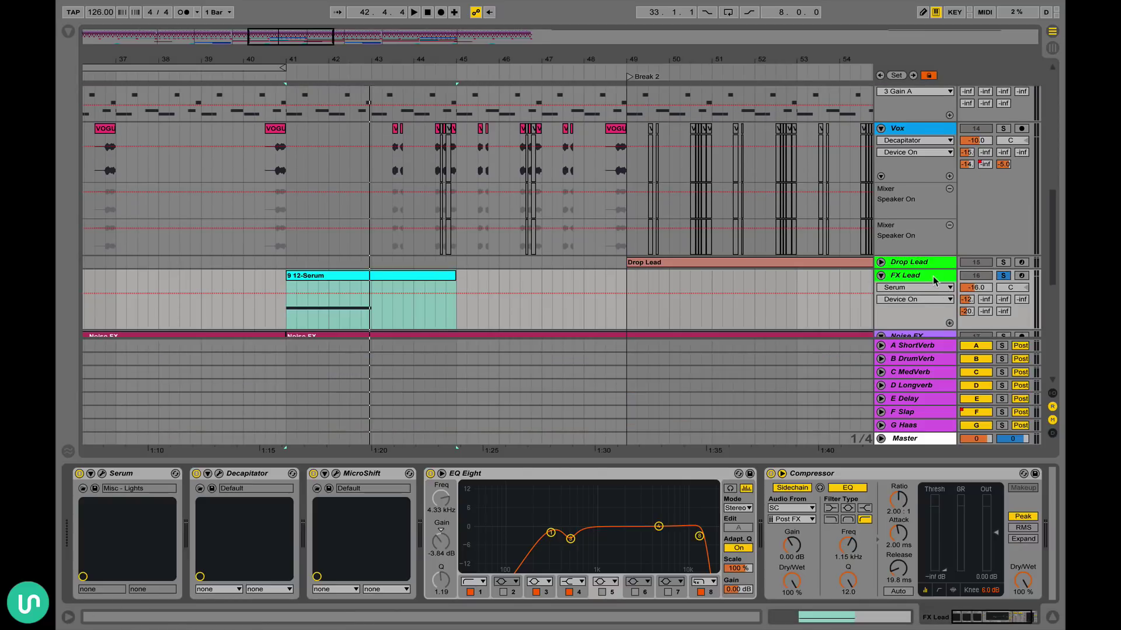
- Open the FX Lead's Serum plug-in window to examine the Misc - Lights preset's oscillators, and close it
left_click(101, 473)
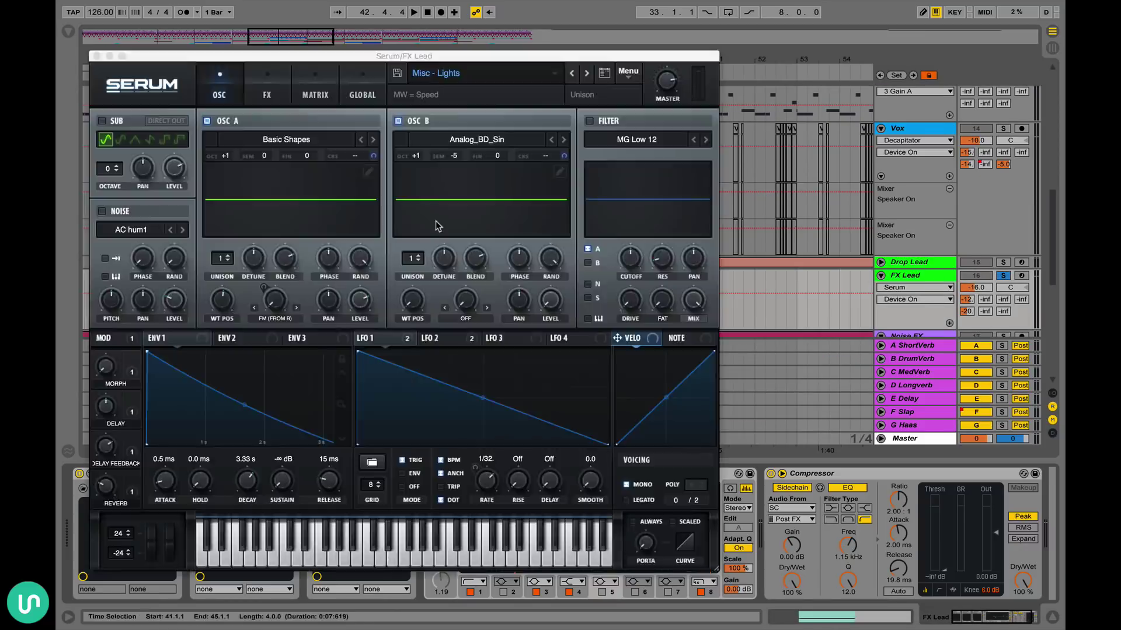
left_click(98, 55)
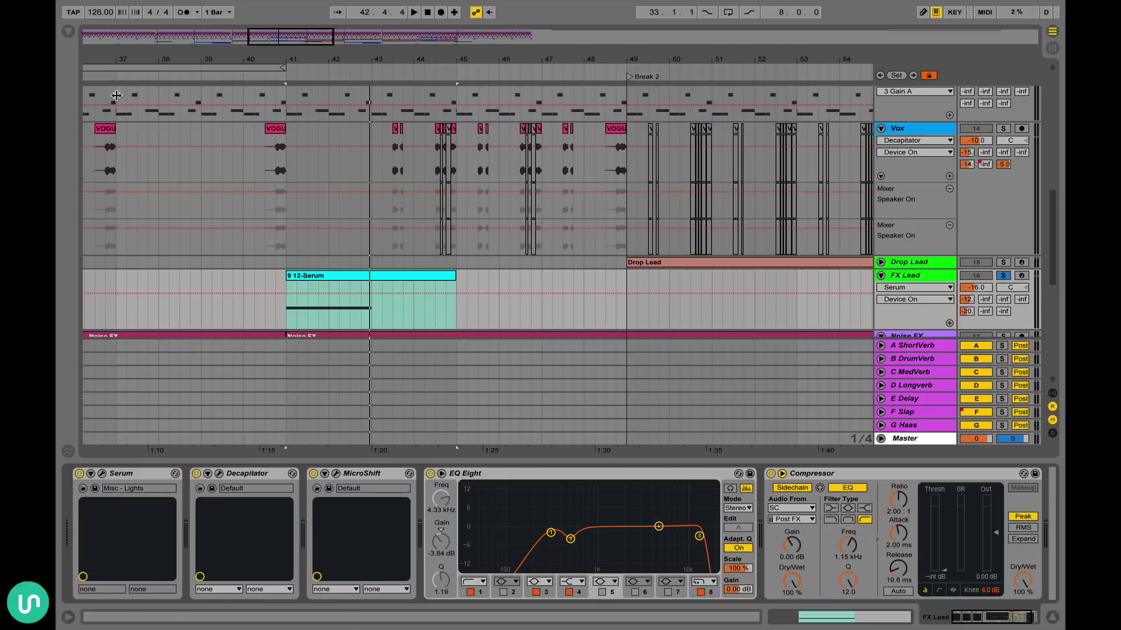
left_click(102, 474)
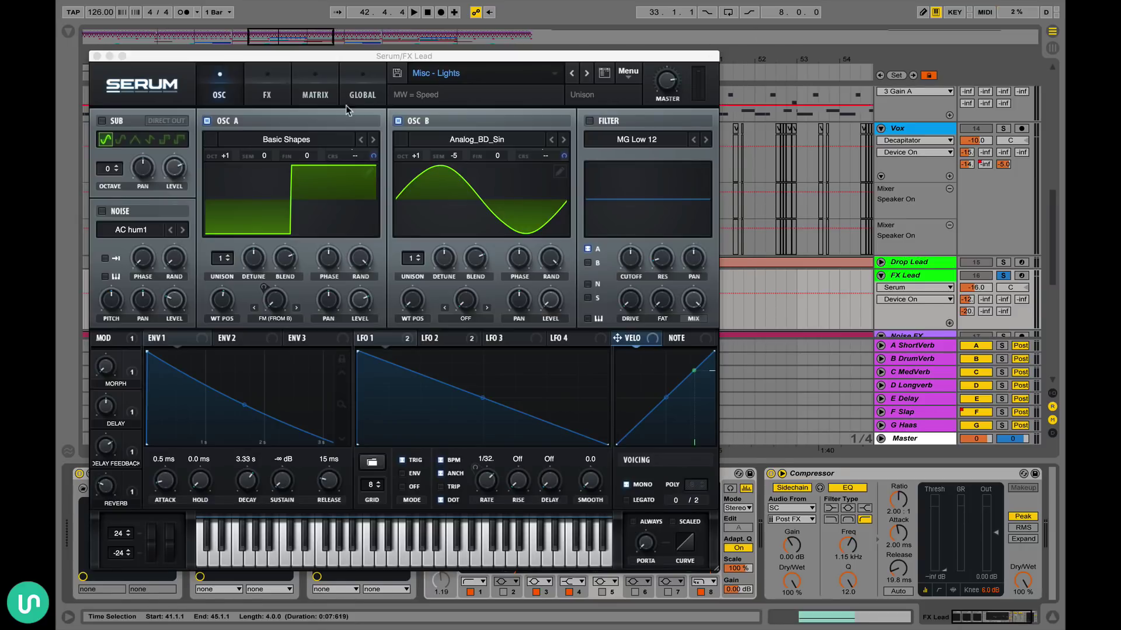
left_click(98, 55)
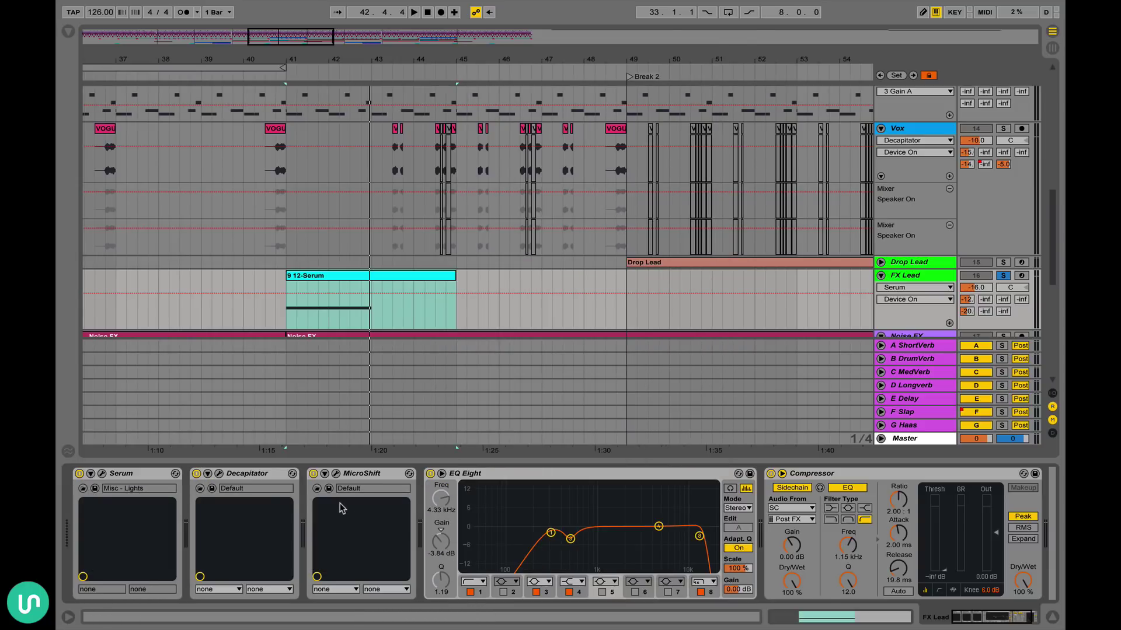
- Open the FX Lead's Decapitator, compare the soloed sound with it switched off and back on, and close its window
left_click(219, 473)
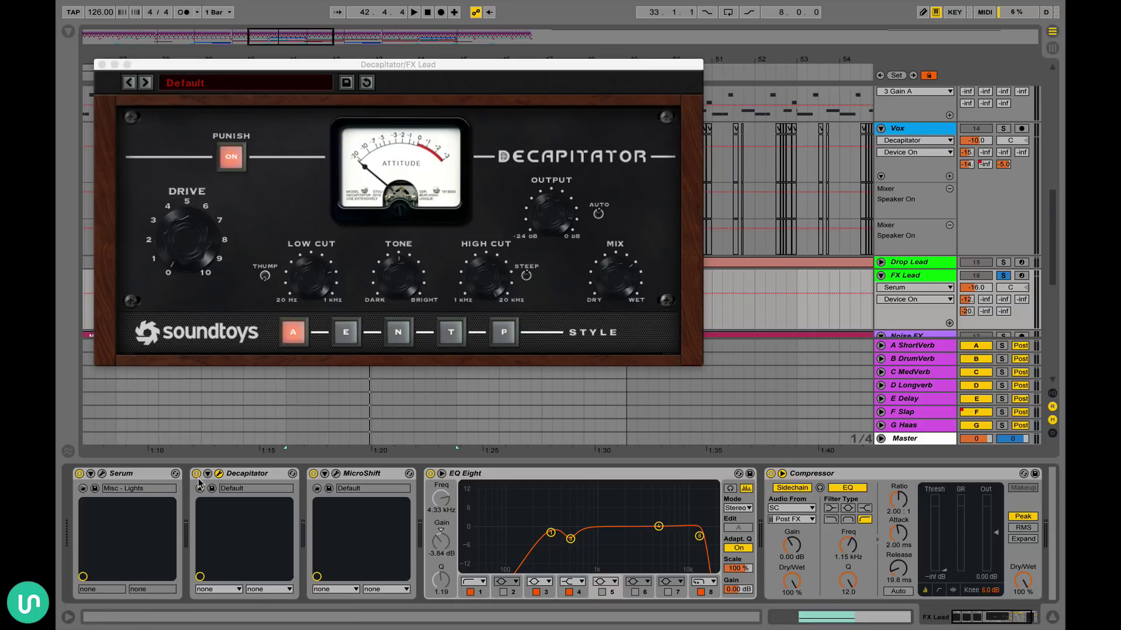
left_click(198, 480)
key("space")
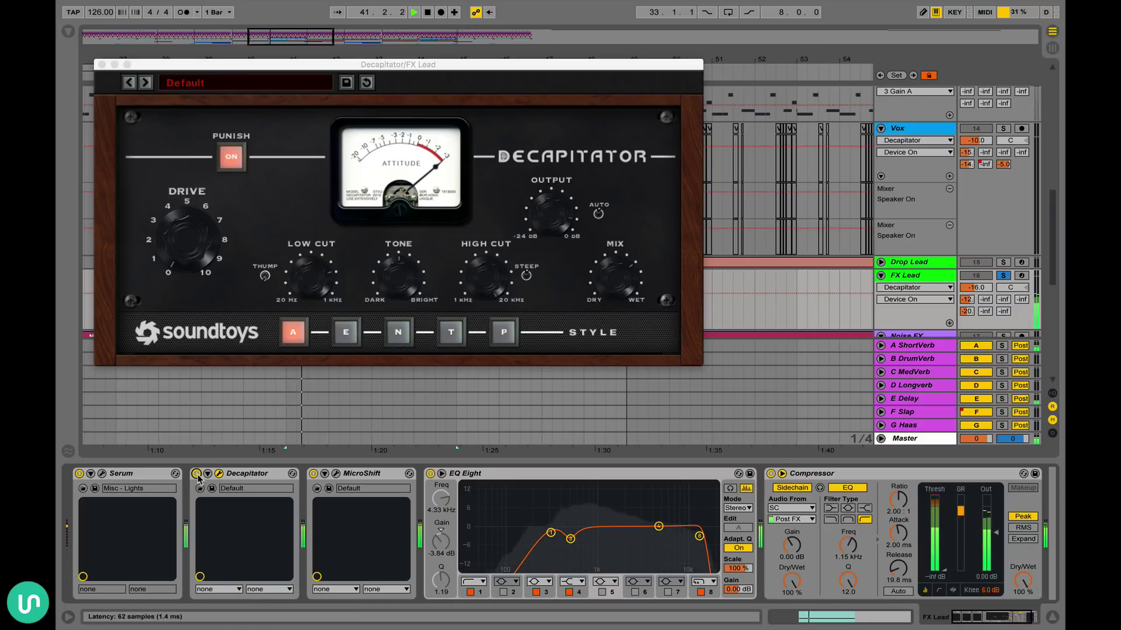
key("space")
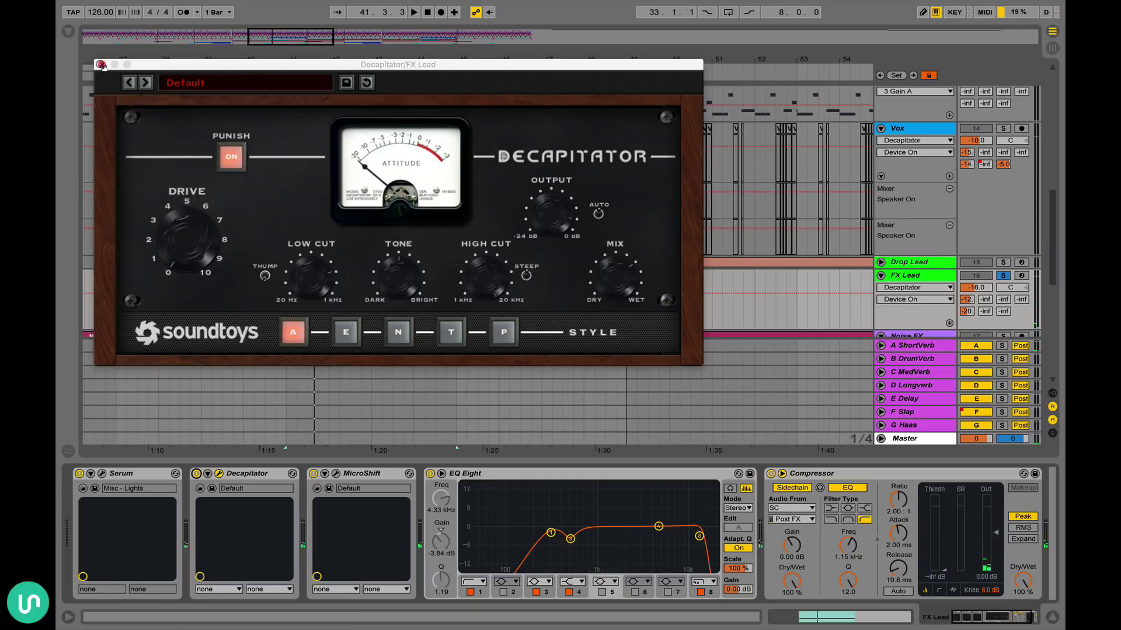
left_click(101, 64)
- Examine bands 1 and 3 of the FX Lead's EQ Eight and play the clip with band 3 off and back on
scroll(549, 518, "down", 2)
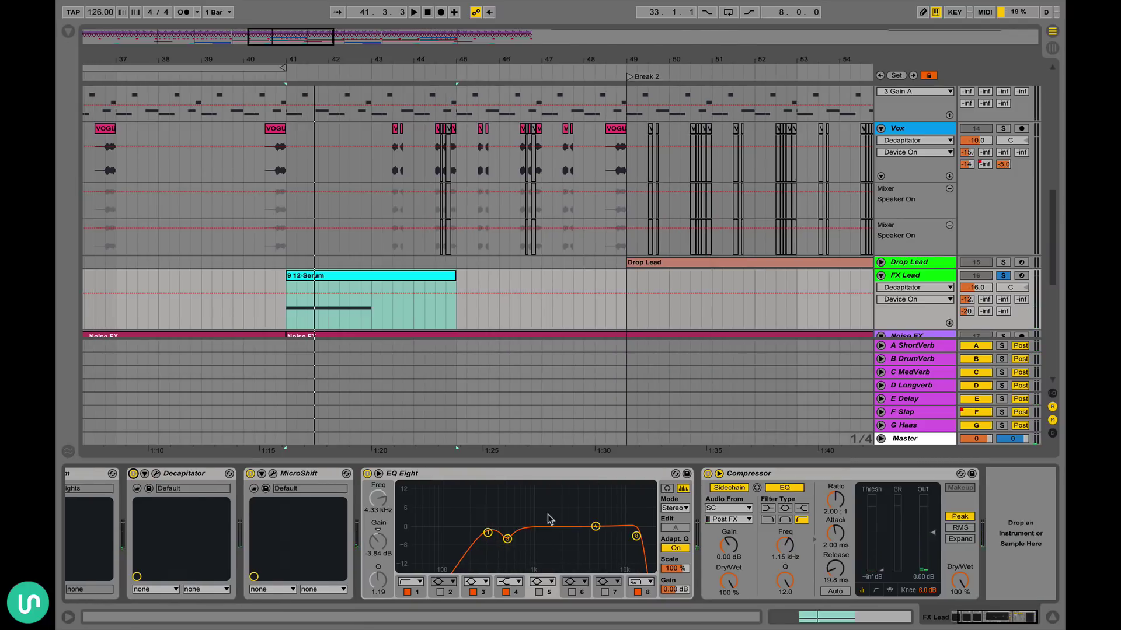
left_click(488, 534)
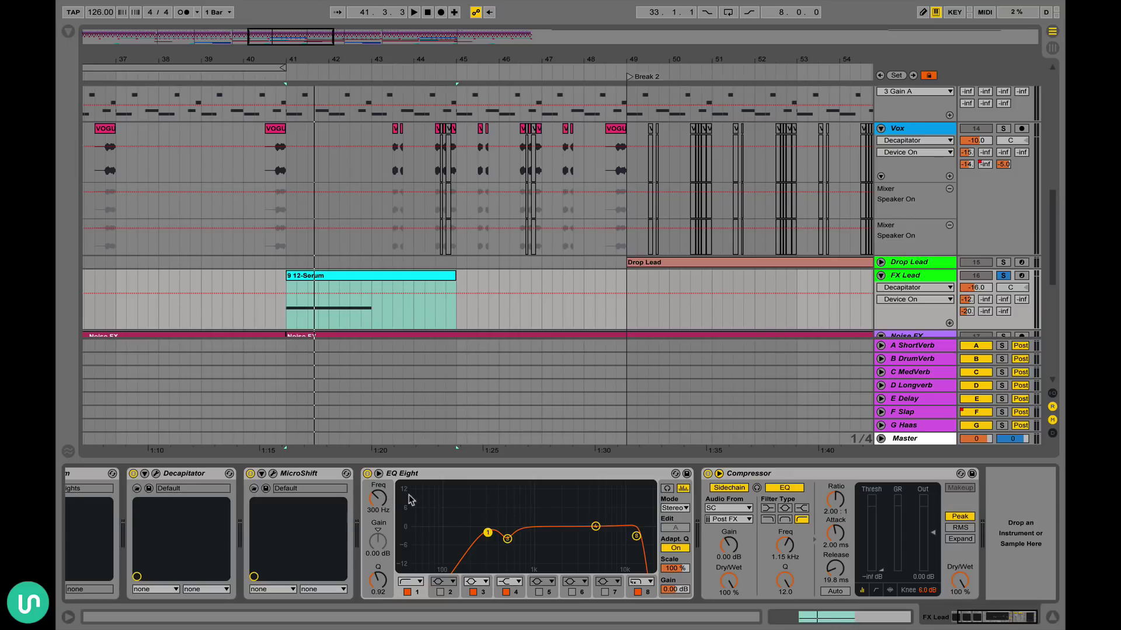
left_click(508, 539)
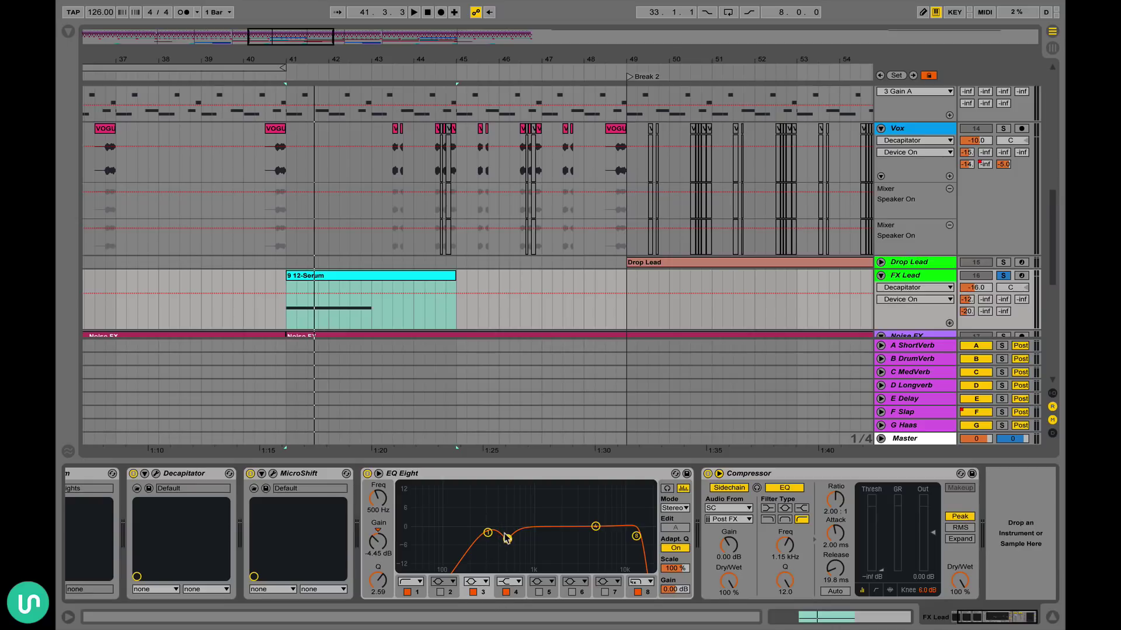
key("space")
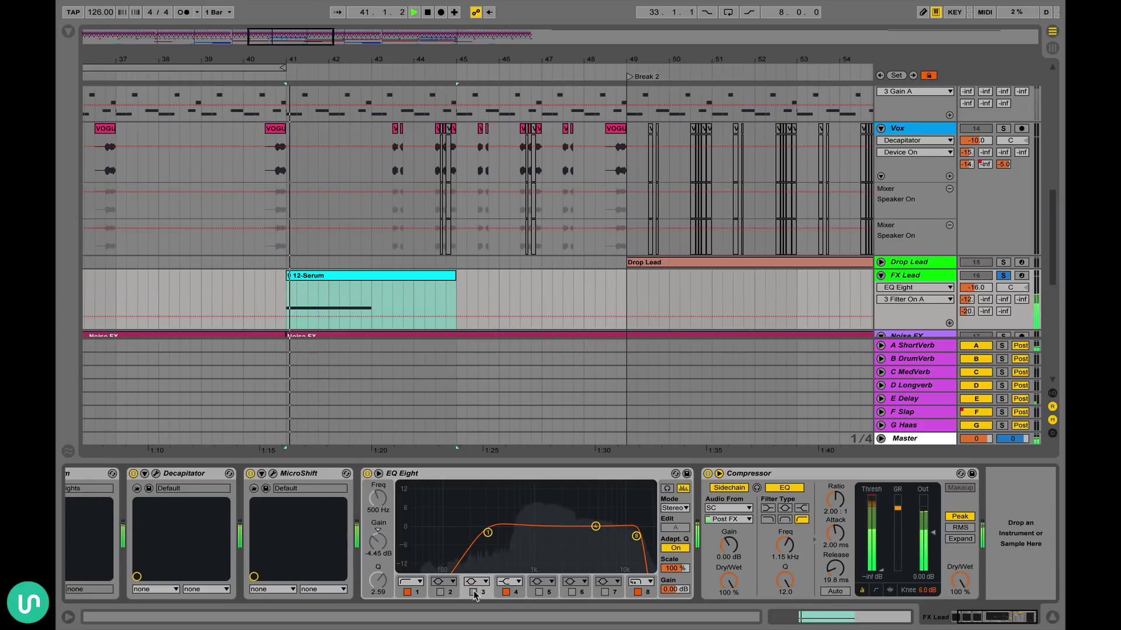
key("space")
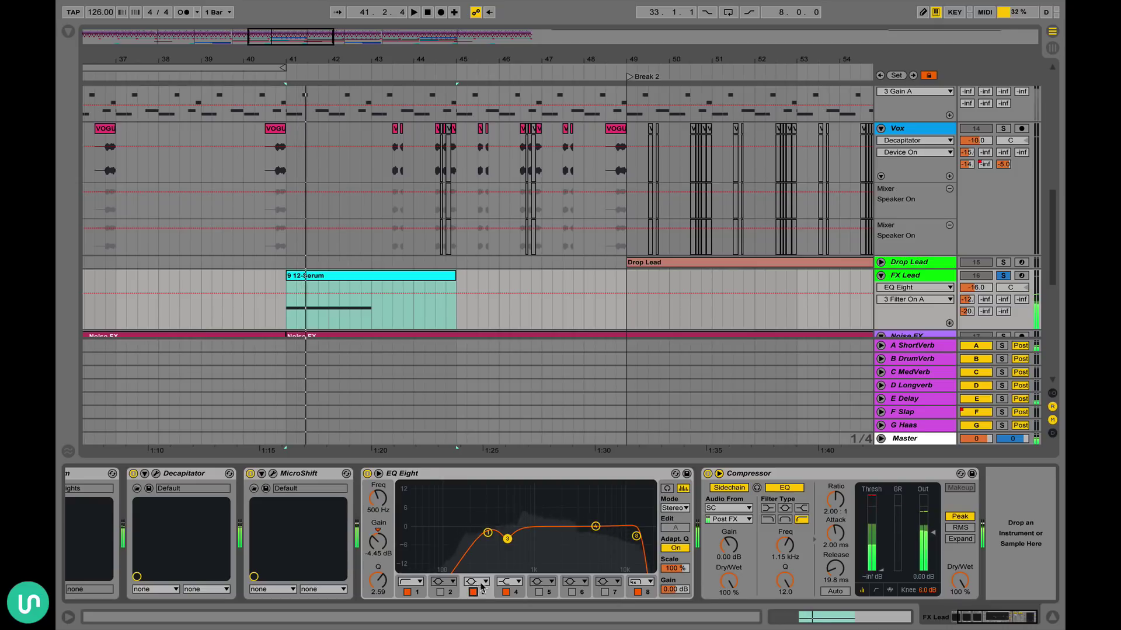
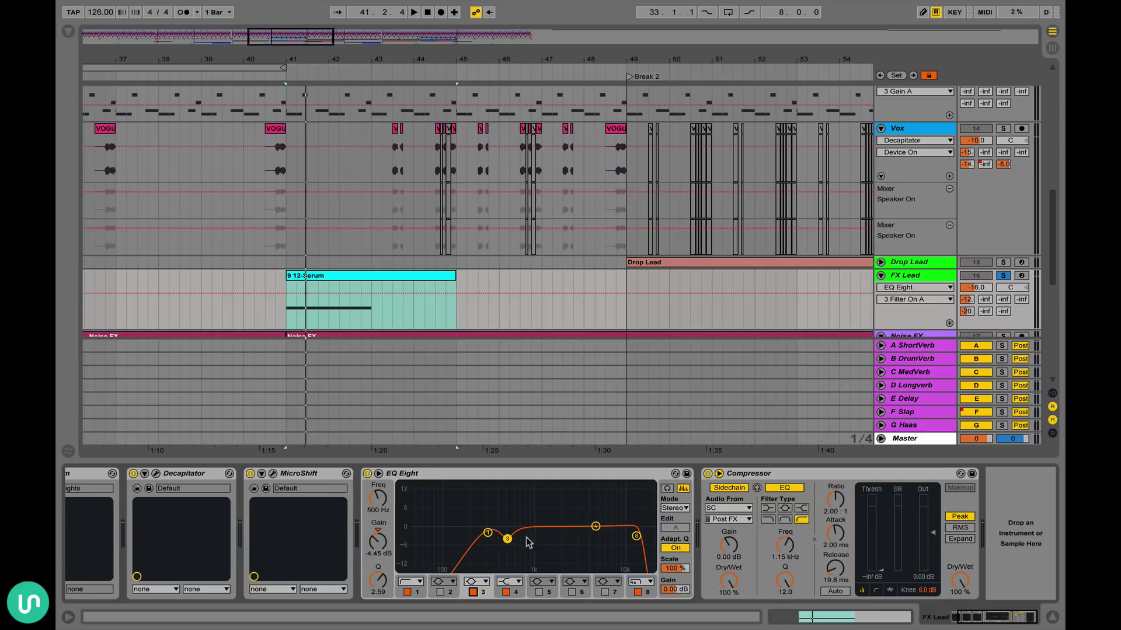
- Examine the settings of bands 4 and 8 in the FX Lead's EQ Eight, and return to the Top Loop track
left_click(598, 529)
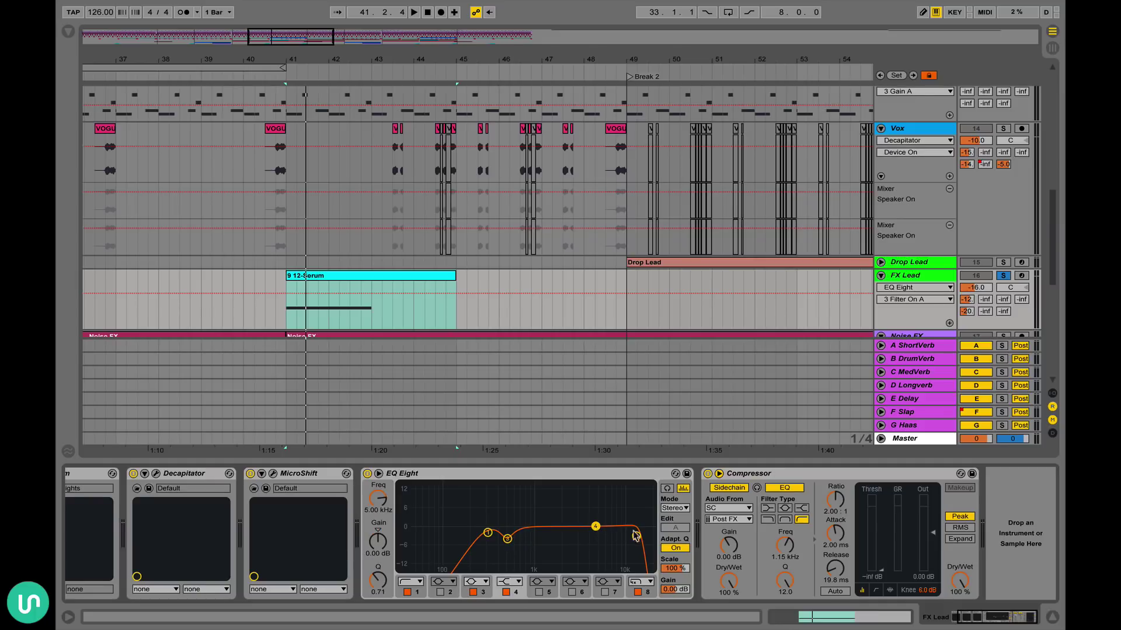
left_click(637, 537)
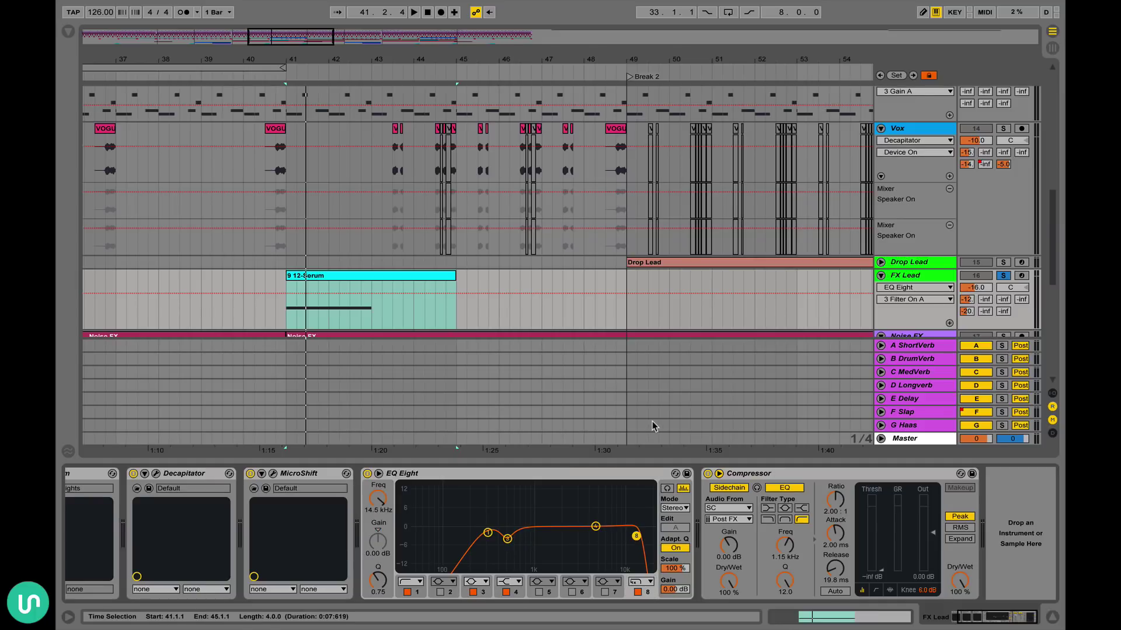
scroll(566, 256, "up", 10)
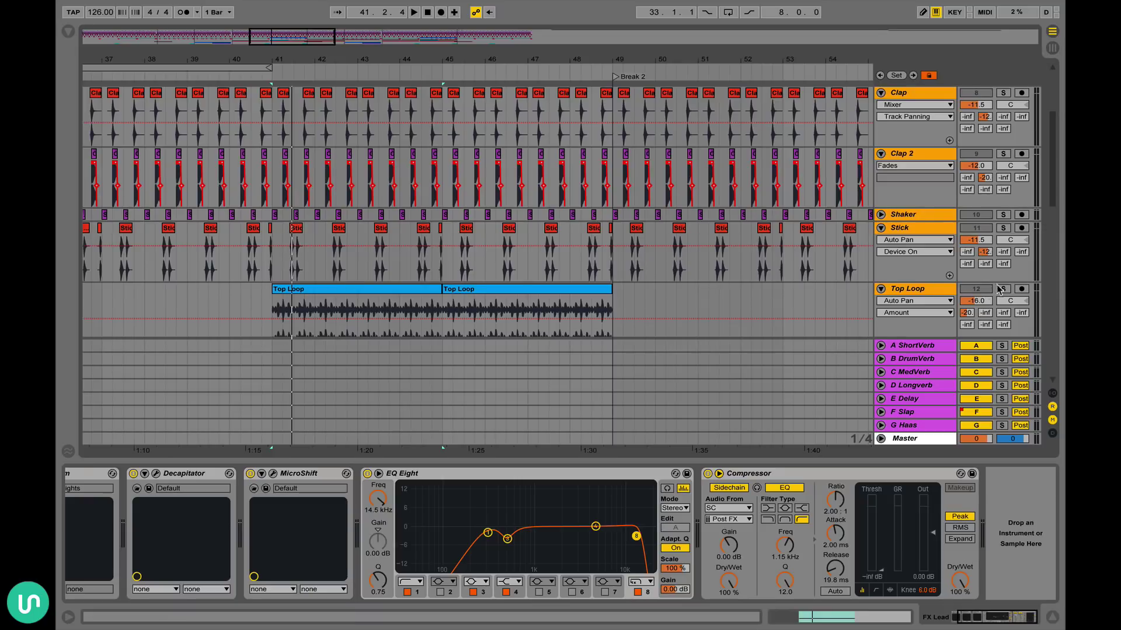
- Solo the Top Loop track alongside the FX Lead and play both from bar 41
scroll(700, 296, "down", 3)
key("space")
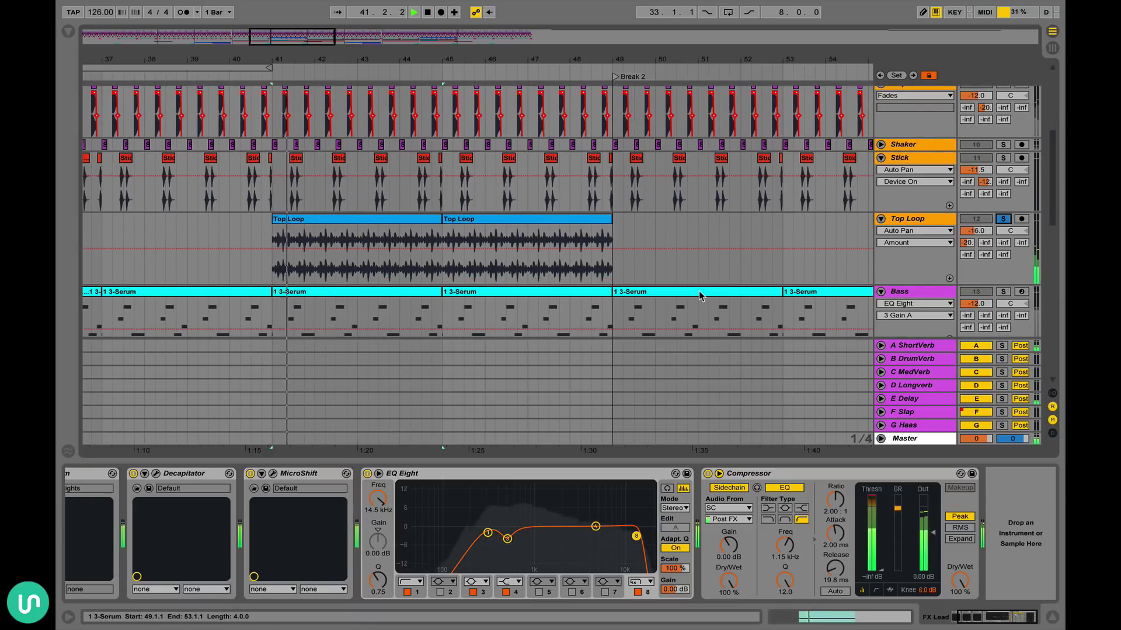
scroll(699, 296, "down", 12)
scroll(700, 295, "up", 4)
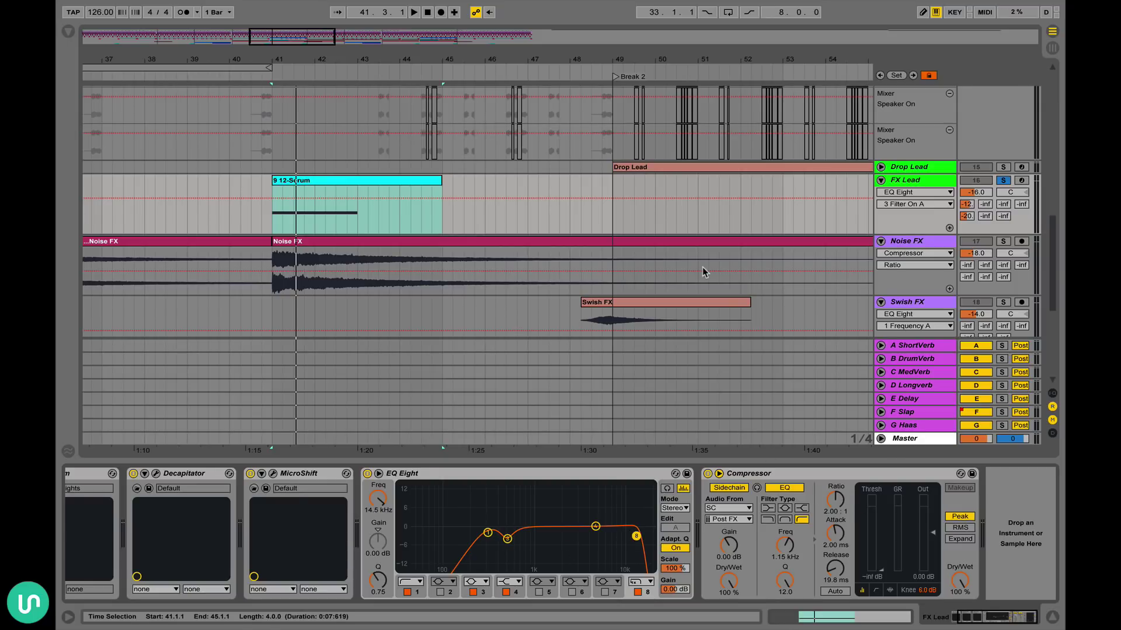
- Hide the device view to enlarge the arrangement and return to the Top Loop track
key("ctrl+alt+l")
scroll(702, 268, "down", 3)
scroll(702, 267, "up", 5)
scroll(702, 267, "up", 10)
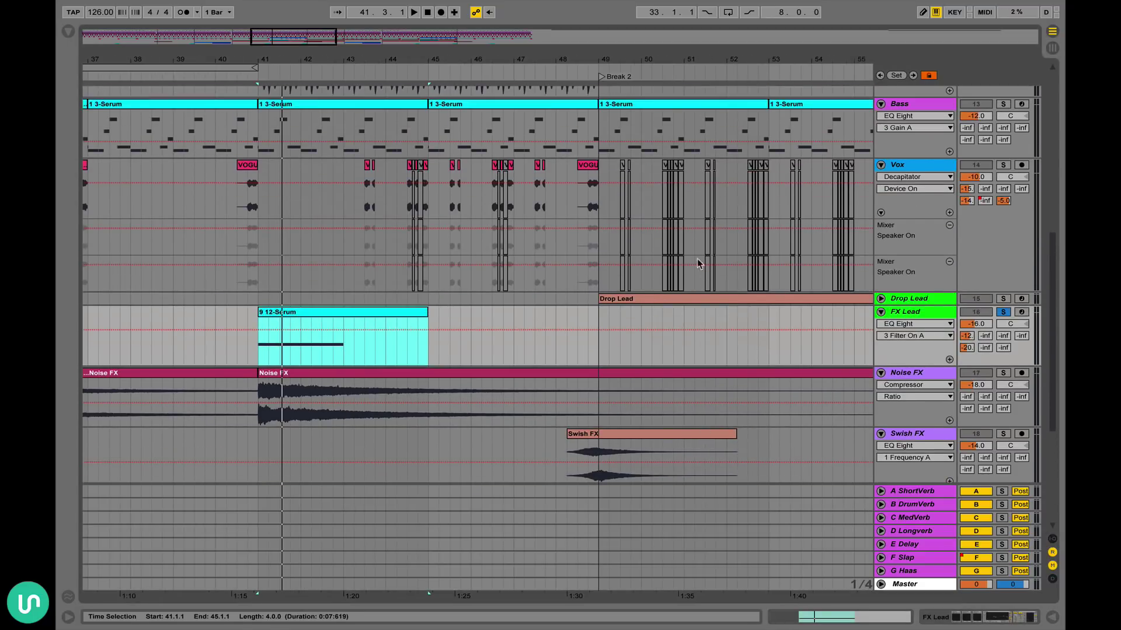
scroll(580, 255, "down", 5)
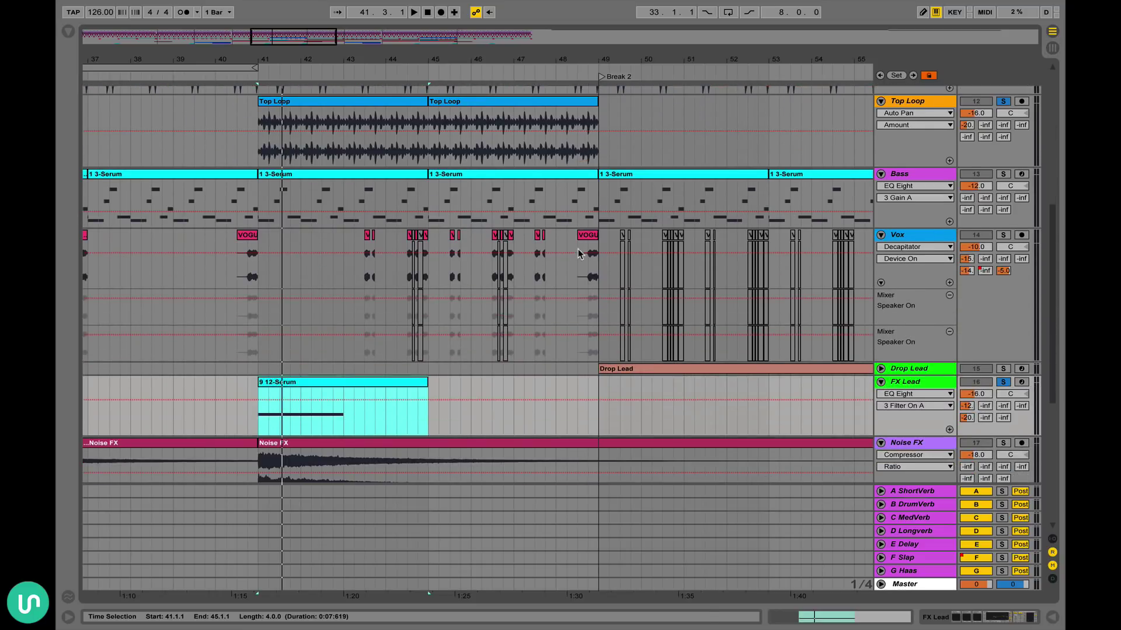
scroll(800, 312, "up", 2)
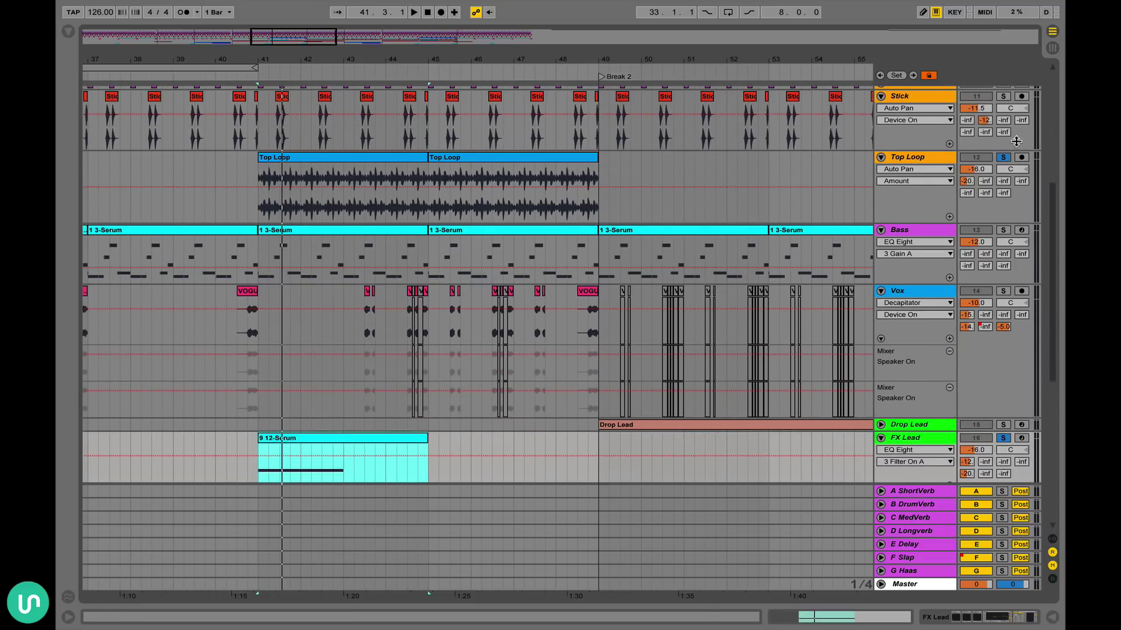
- Unsolo the Top Loop and FX Lead tracks and play the full mix from bar 41
left_click(1003, 157)
key("space")
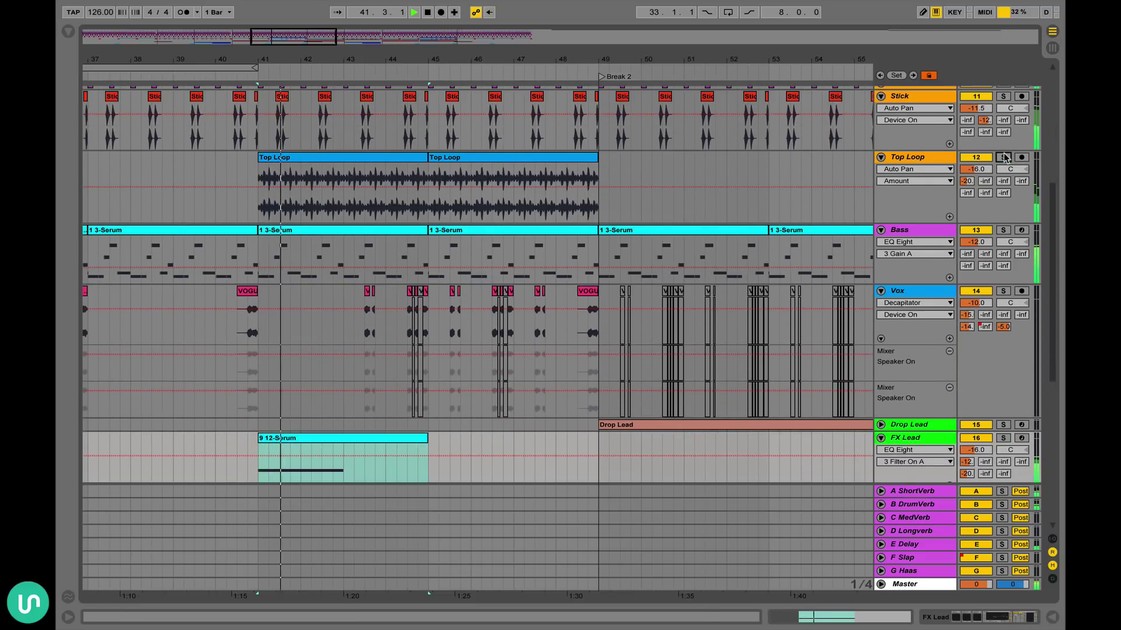
scroll(889, 178, "up", 8)
scroll(697, 239, "down", 15)
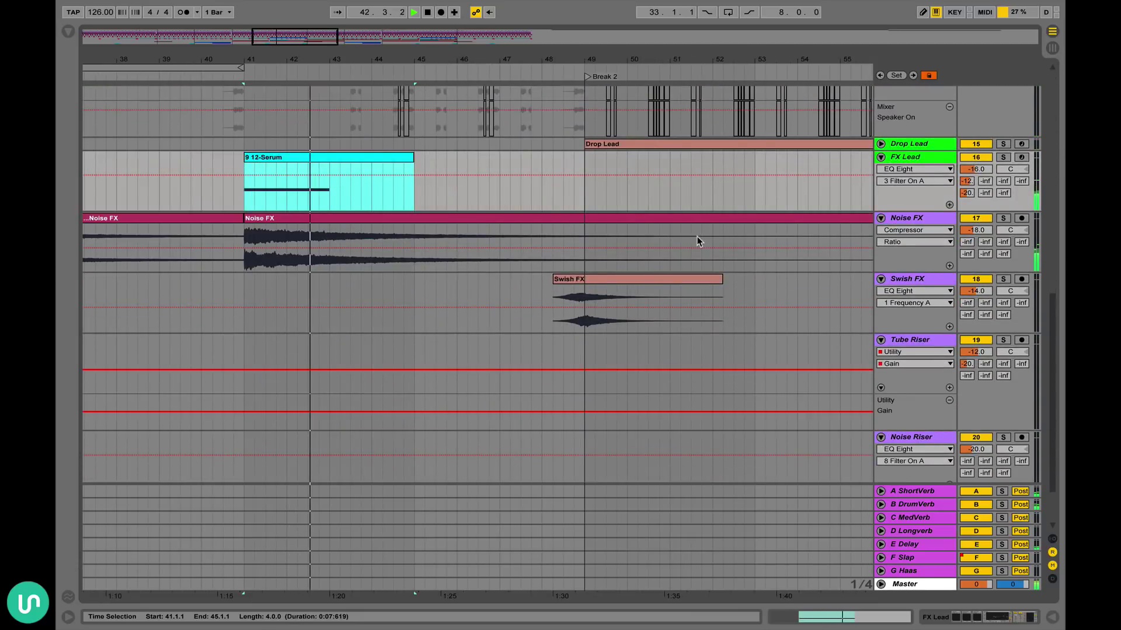
scroll(697, 239, "up", 8)
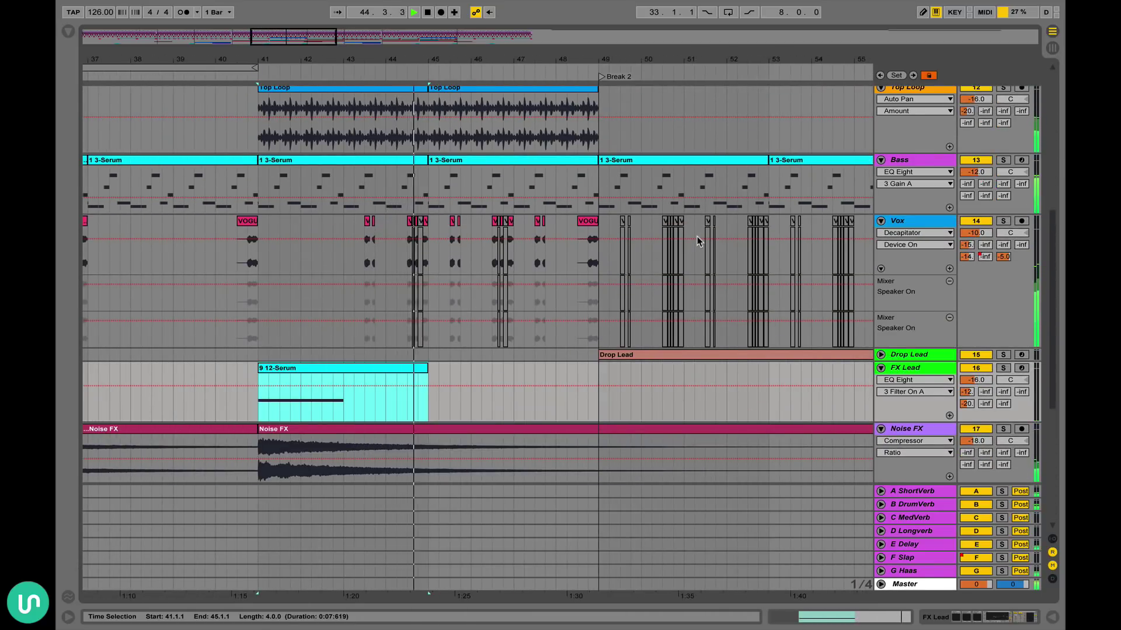
key("space")
- Select the Vox track's clips from 43.3.1 to 49.1.1
left_click(361, 224)
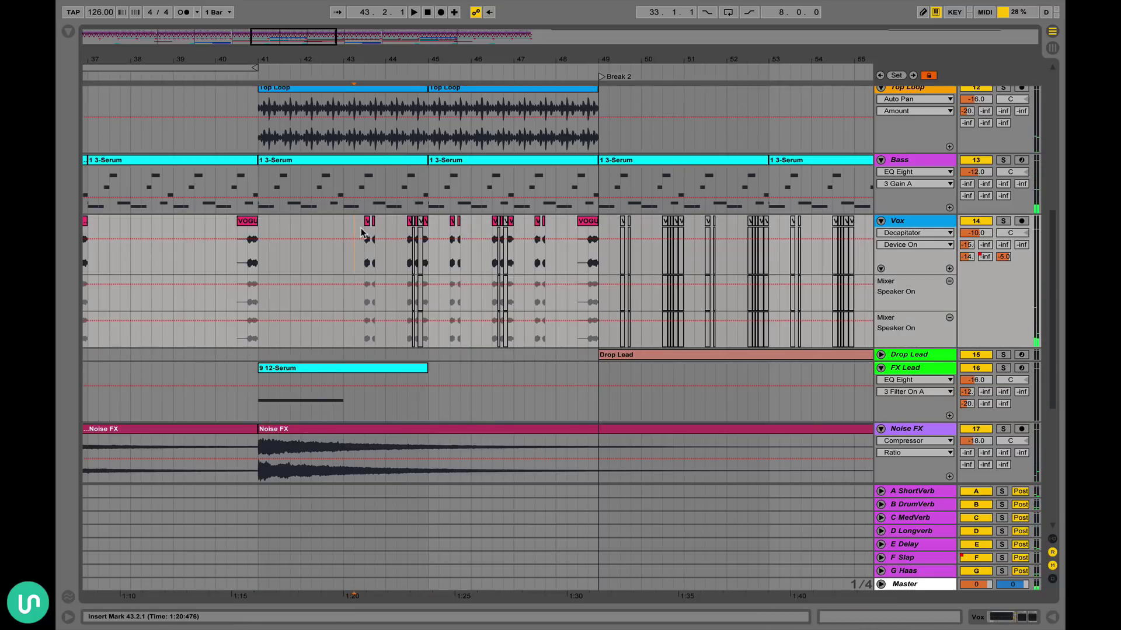
left_click_drag(362, 232, 596, 234)
scroll(596, 233, "up", 5)
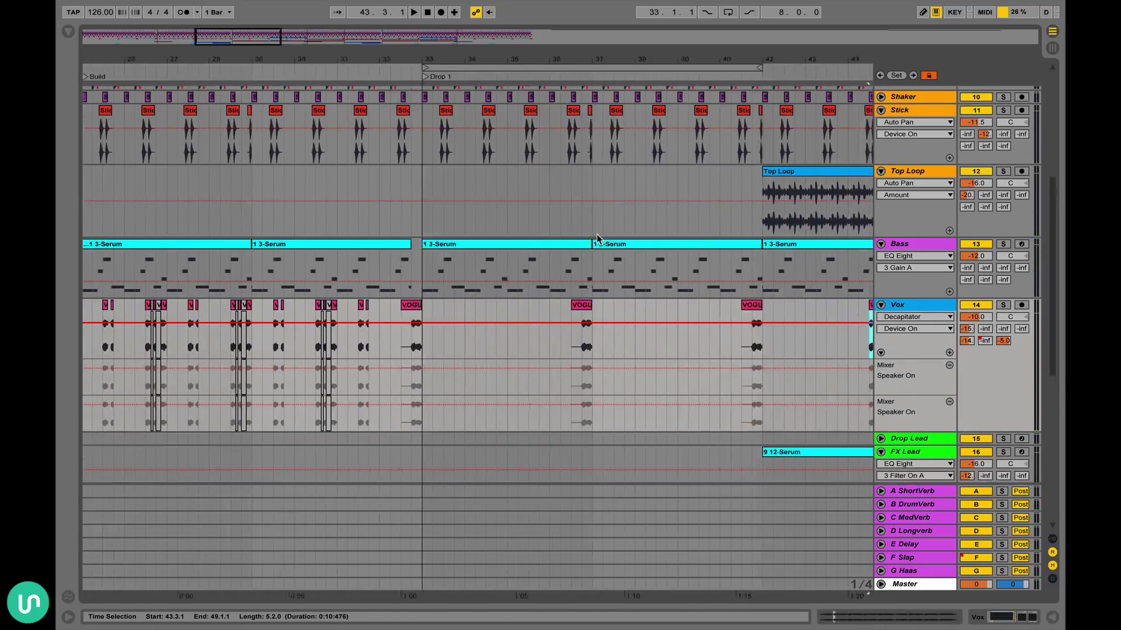
scroll(596, 234, "right", 15)
scroll(418, 279, "down", 2)
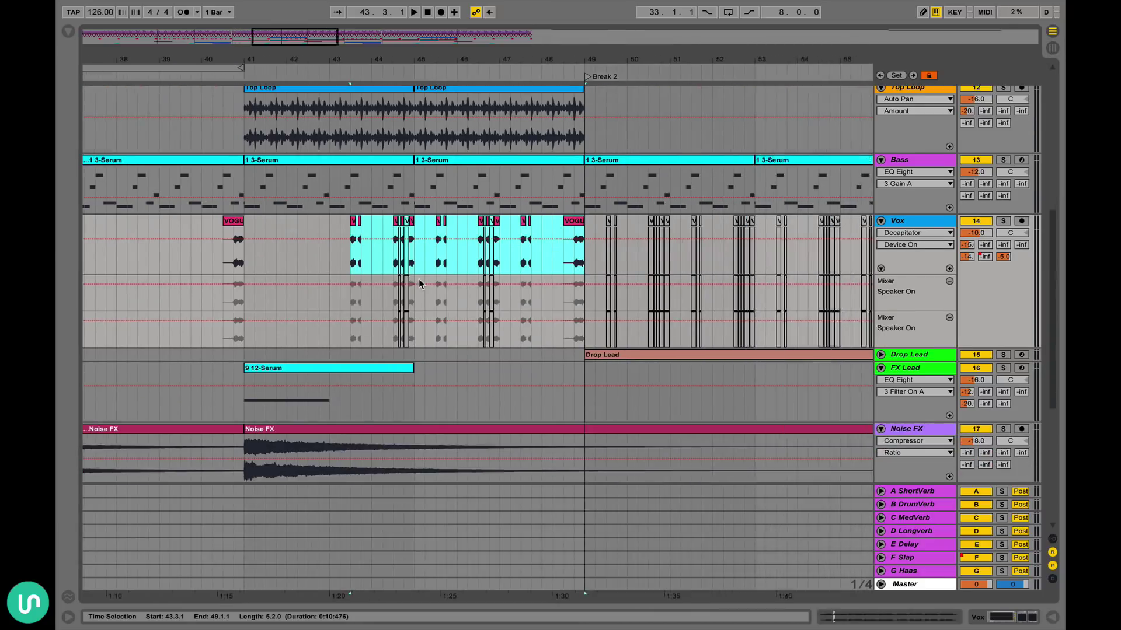
- Examine how the Vox clips are placed from the end of the Build through Drop 1 and into Break 2
scroll(419, 279, "left", 8)
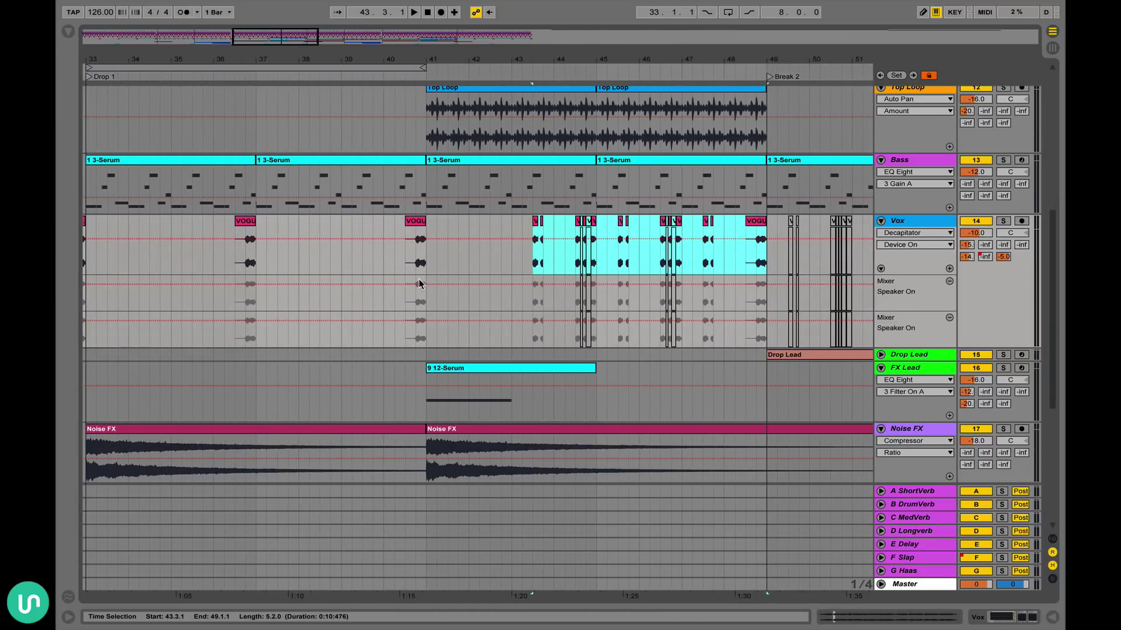
scroll(419, 279, "right", 1)
scroll(446, 243, "left", 6)
scroll(446, 243, "down", 1)
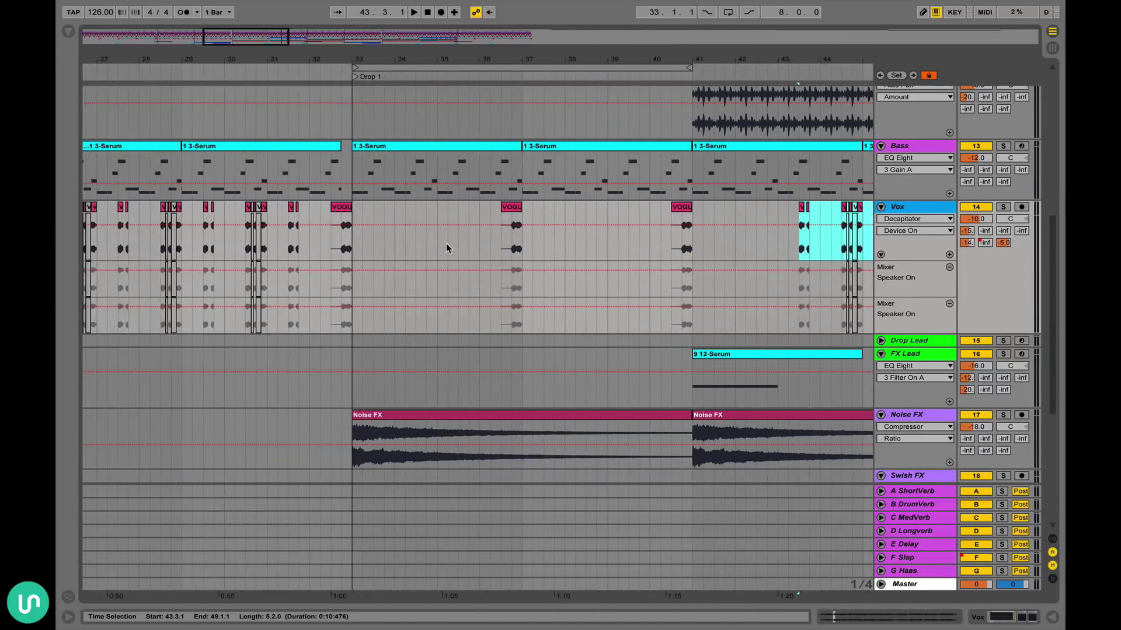
scroll(446, 243, "right", 12)
scroll(446, 248, "right", 2)
scroll(446, 247, "left", 13)
scroll(446, 248, "right", 5)
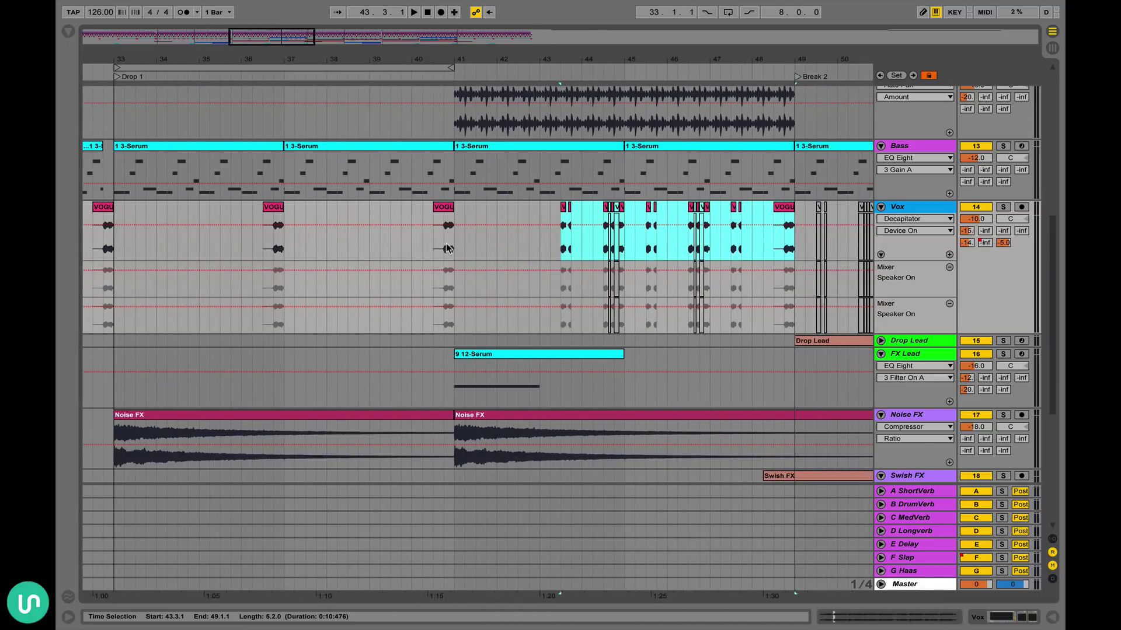
scroll(446, 247, "left", 6)
scroll(446, 248, "left", 1)
scroll(446, 248, "right", 8)
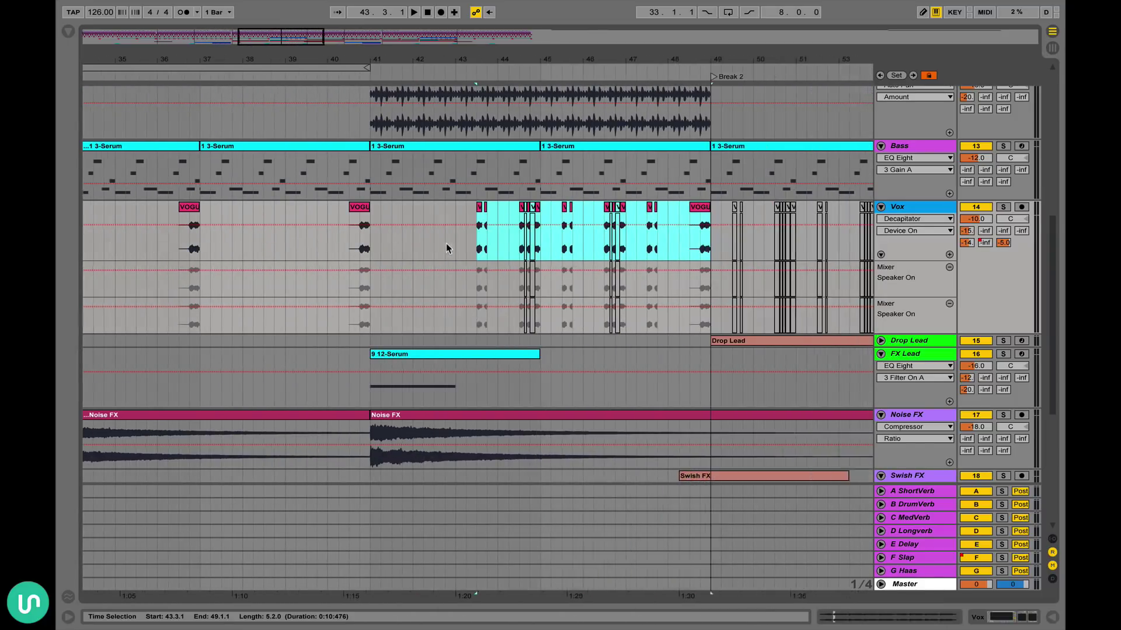
scroll(446, 248, "right", 8)
scroll(446, 248, "left", 5)
scroll(447, 248, "left", 1)
scroll(447, 248, "up", 1)
scroll(447, 248, "right", 3)
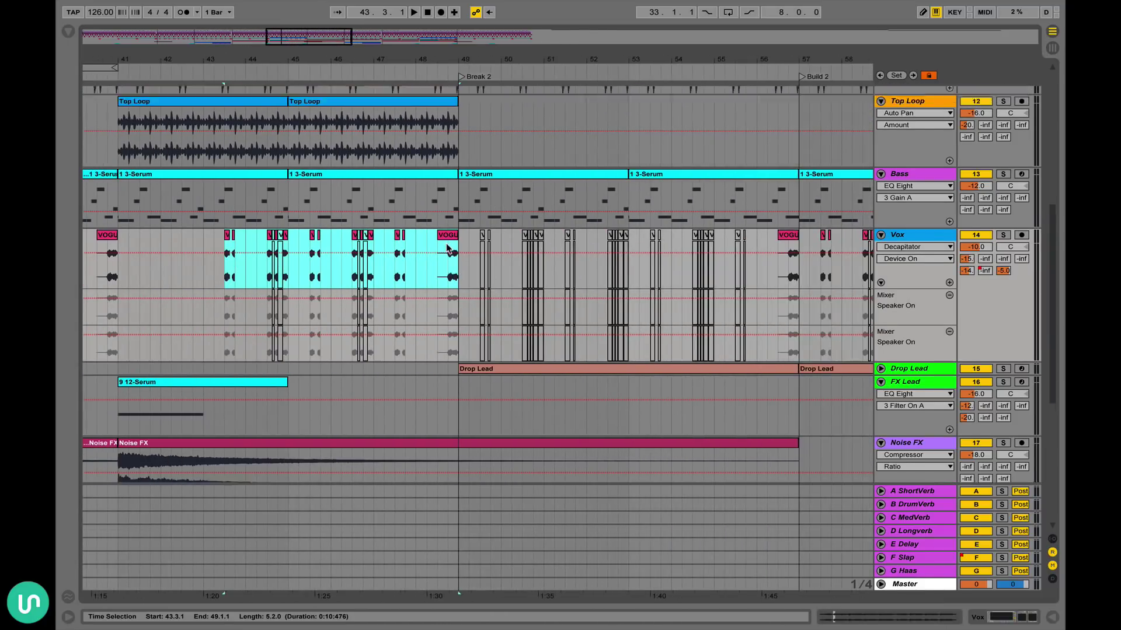
scroll(446, 244, "down", 6)
- Unfold the Drop Lead track and play the arrangement from 48.1.1 into Break 2
left_click(412, 176)
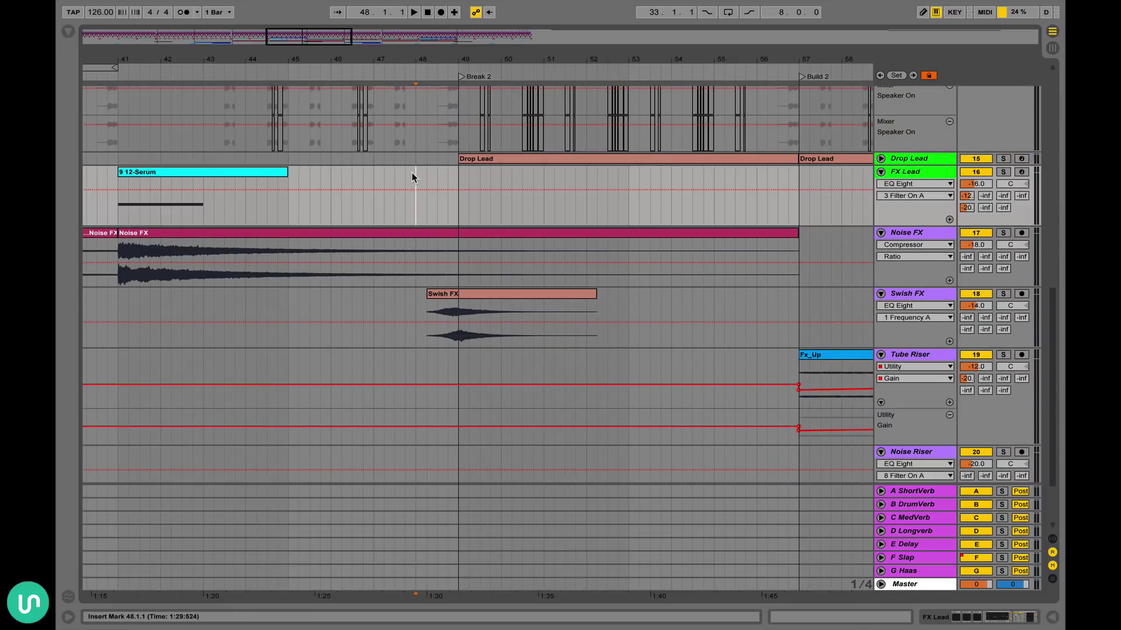
scroll(412, 173, "right", 5)
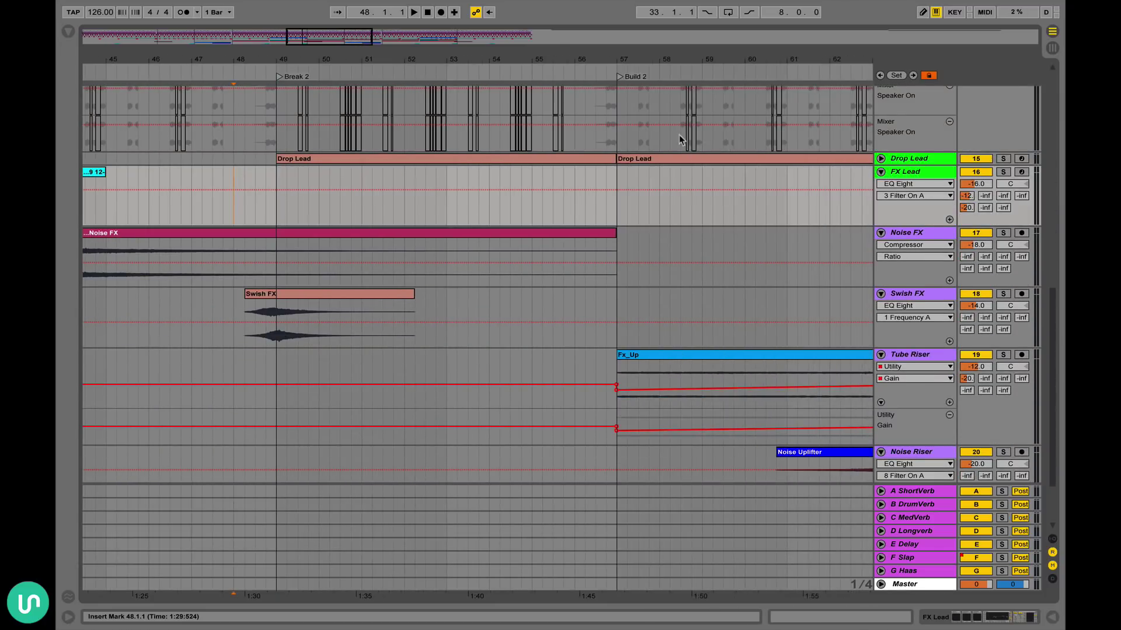
left_click(880, 159)
left_click(236, 165)
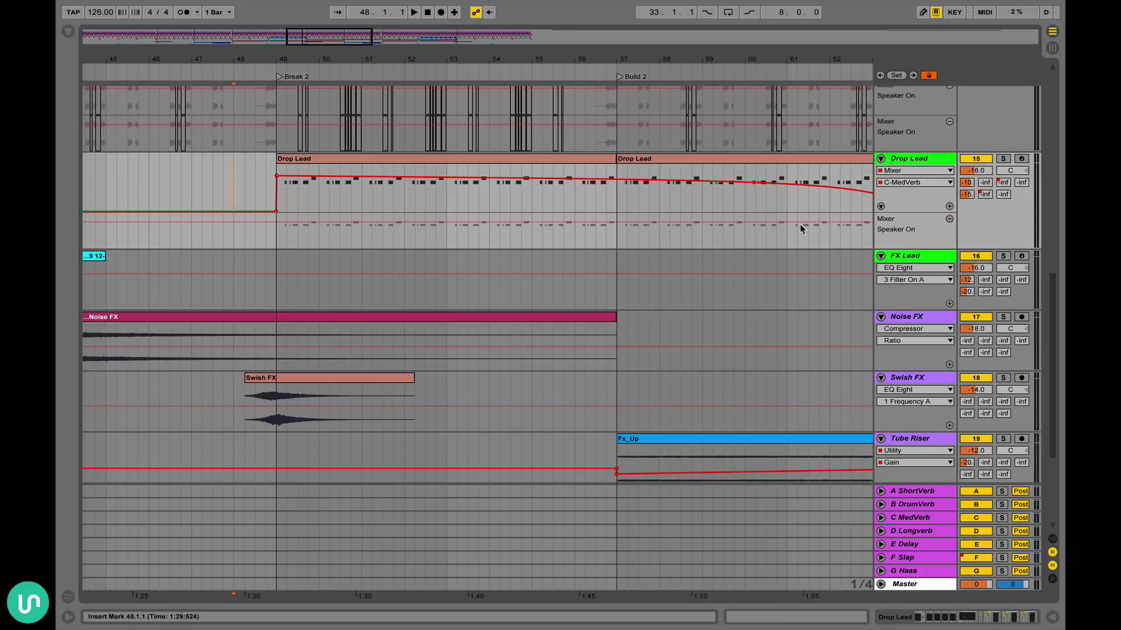
key("space")
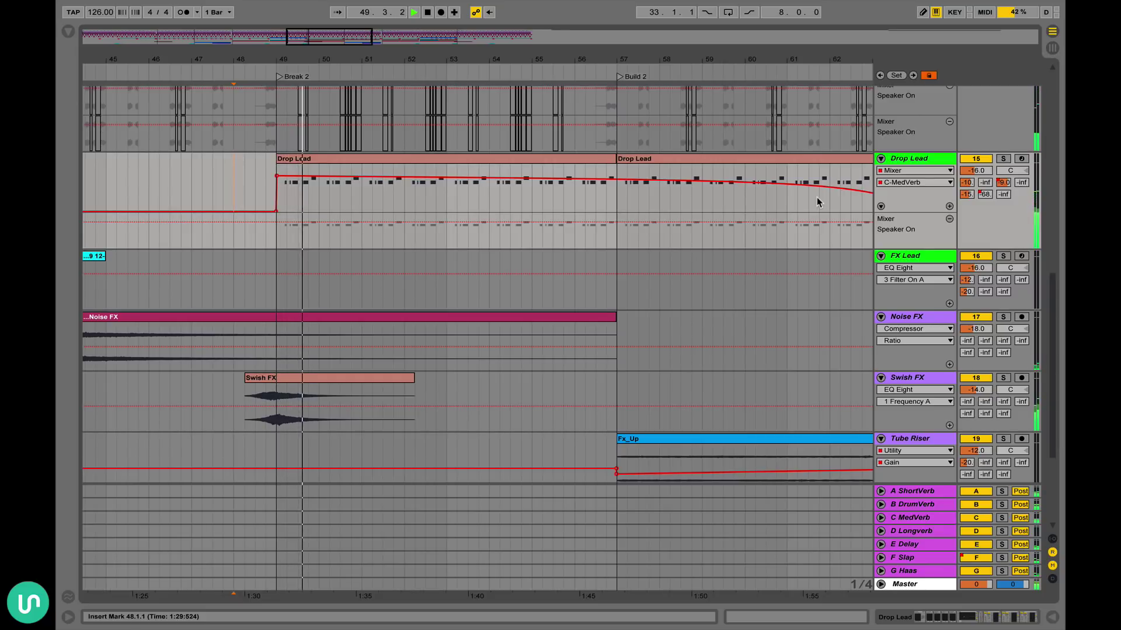
- Solo the Drop Lead track, then examine its Serum plug-in window with the Bass - Chlorium preset and close it
left_click(1003, 159)
double_click(910, 159)
key("space")
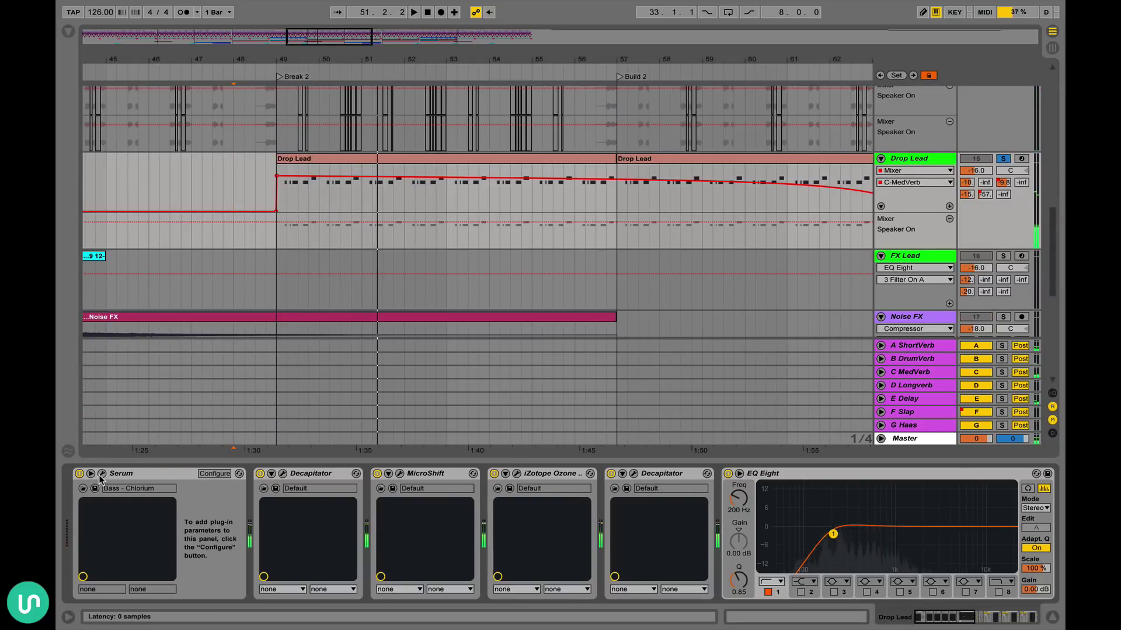
left_click(101, 473)
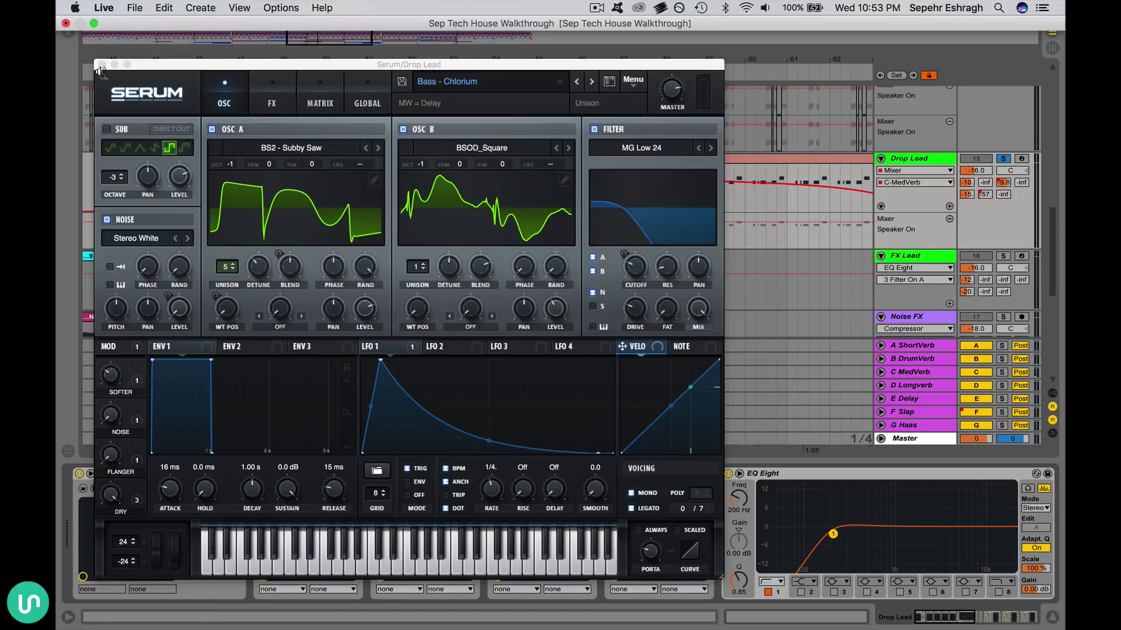
left_click(100, 65)
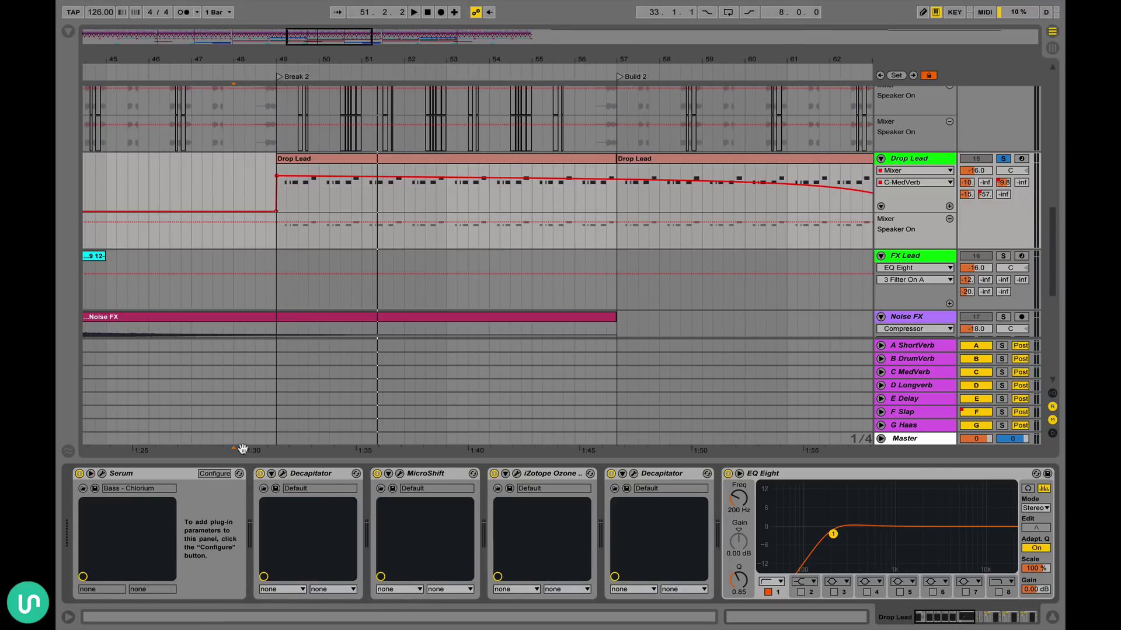
- Loop the Drop Lead's Break 2 clip, starting at 49.1.1 with a length of 8 bars
scroll(455, 537, "right", 2)
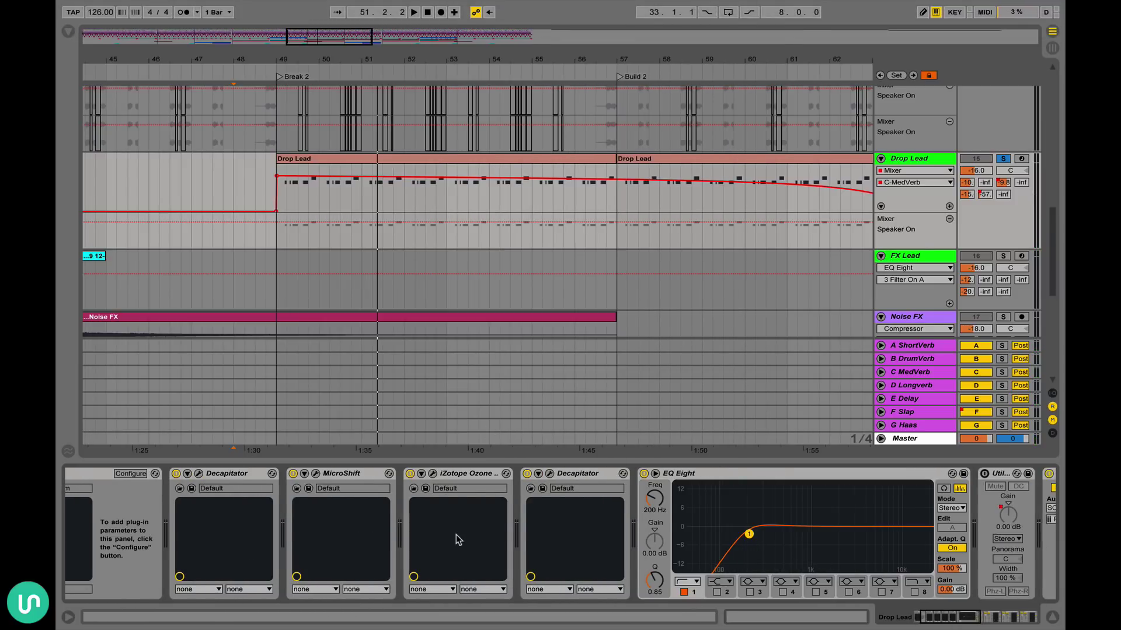
left_click(594, 158)
key("super+l")
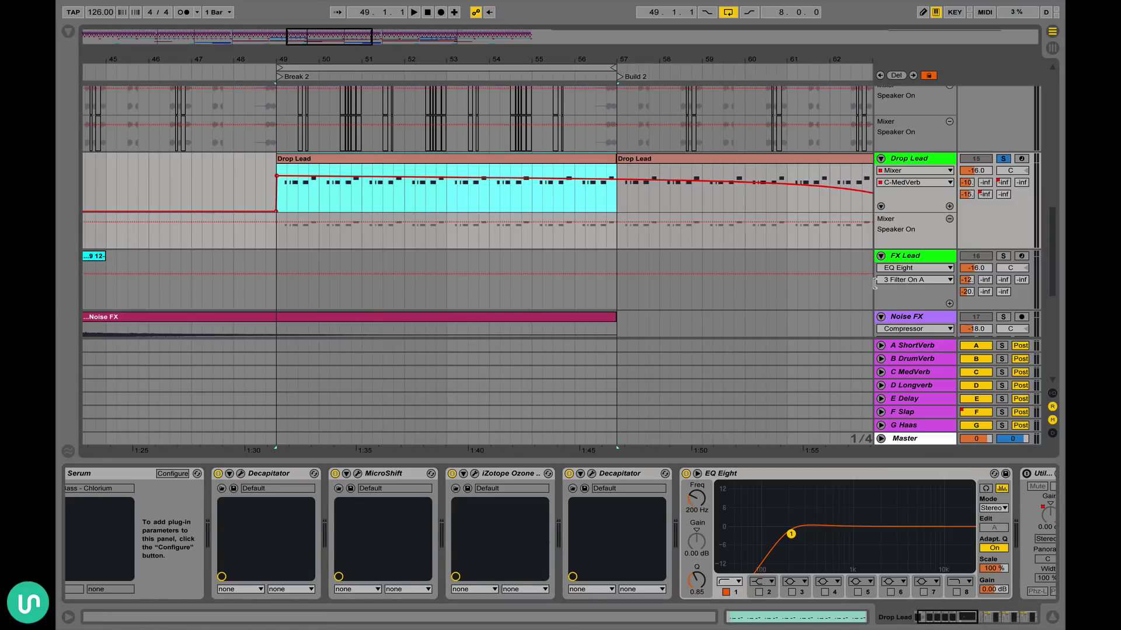
- Examine the Master track's device chain and hide the device view again
left_click(914, 440)
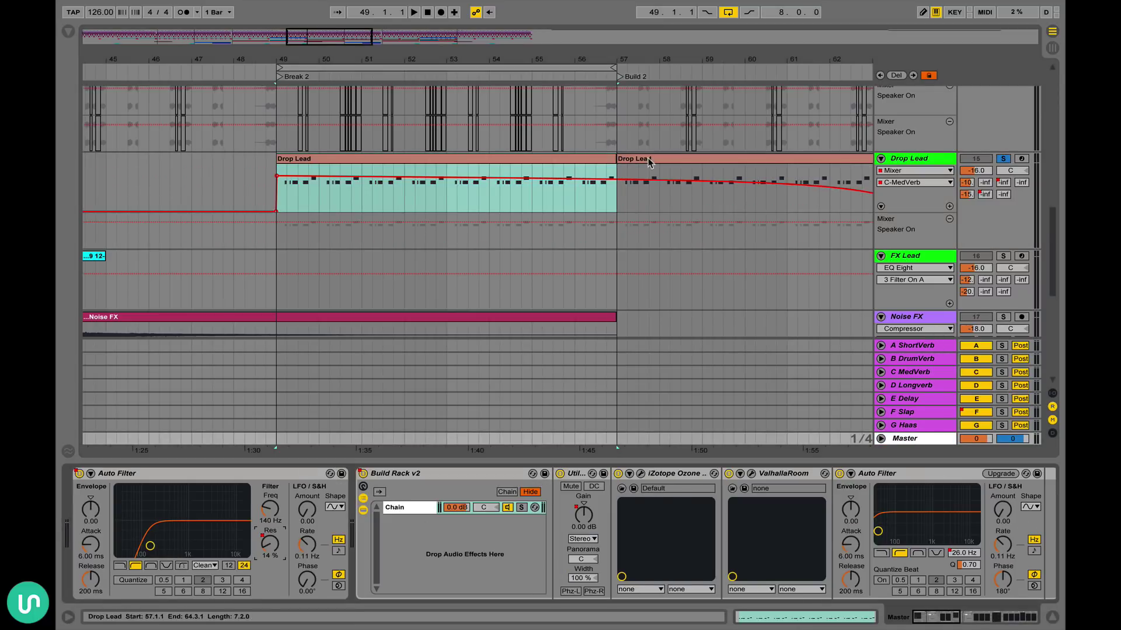
key("super+alt+l")
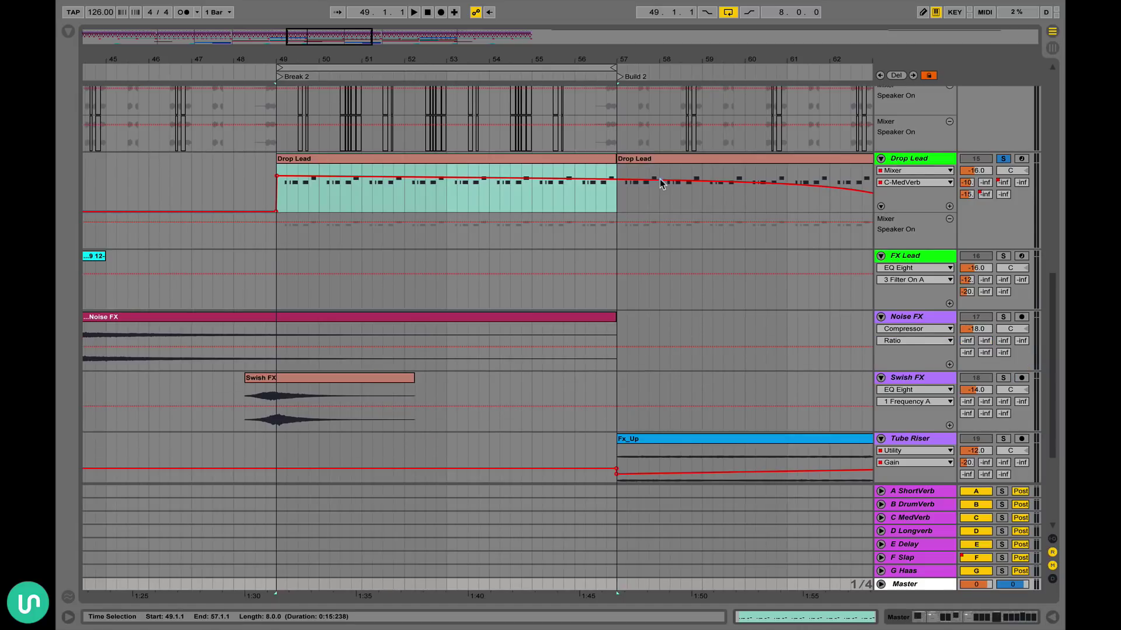
scroll(660, 182, "up", 3)
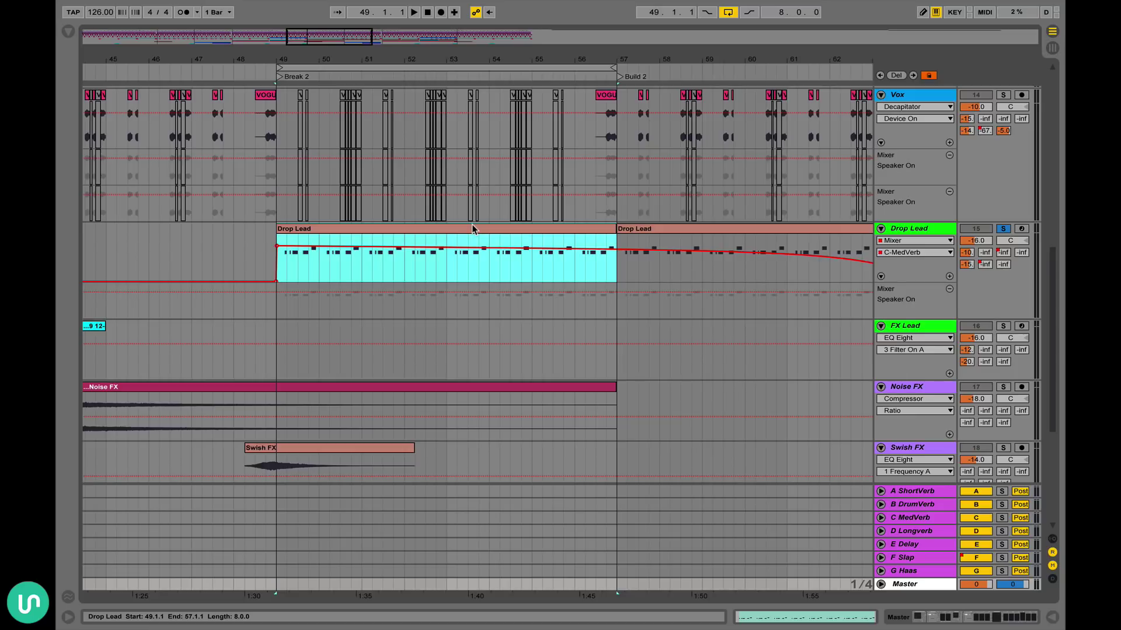
- Show the Drop Lead's devices and examine its C-MedVerb send automation across Break 2 and Build 2
double_click(926, 231)
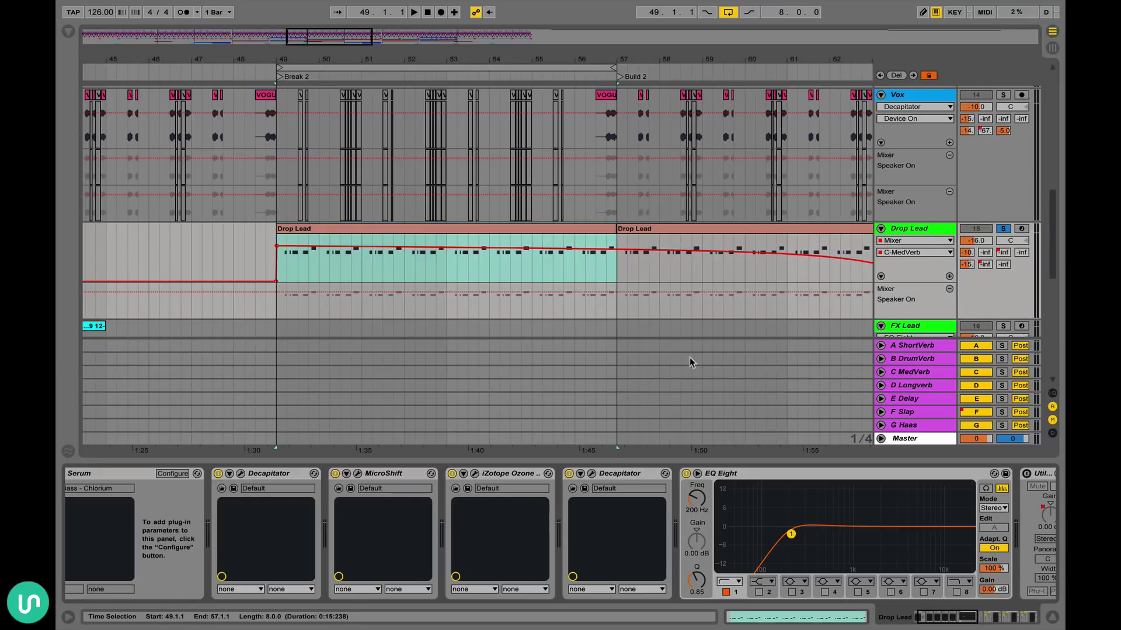
scroll(579, 196, "down", 5)
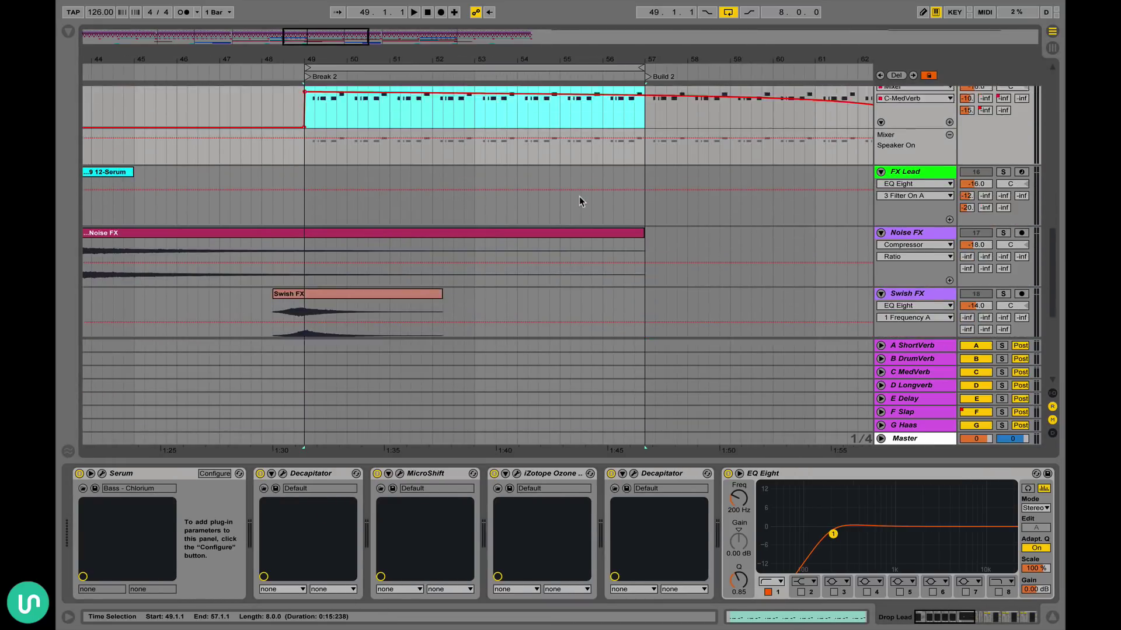
scroll(579, 196, "up", 3)
scroll(579, 196, "down", 3)
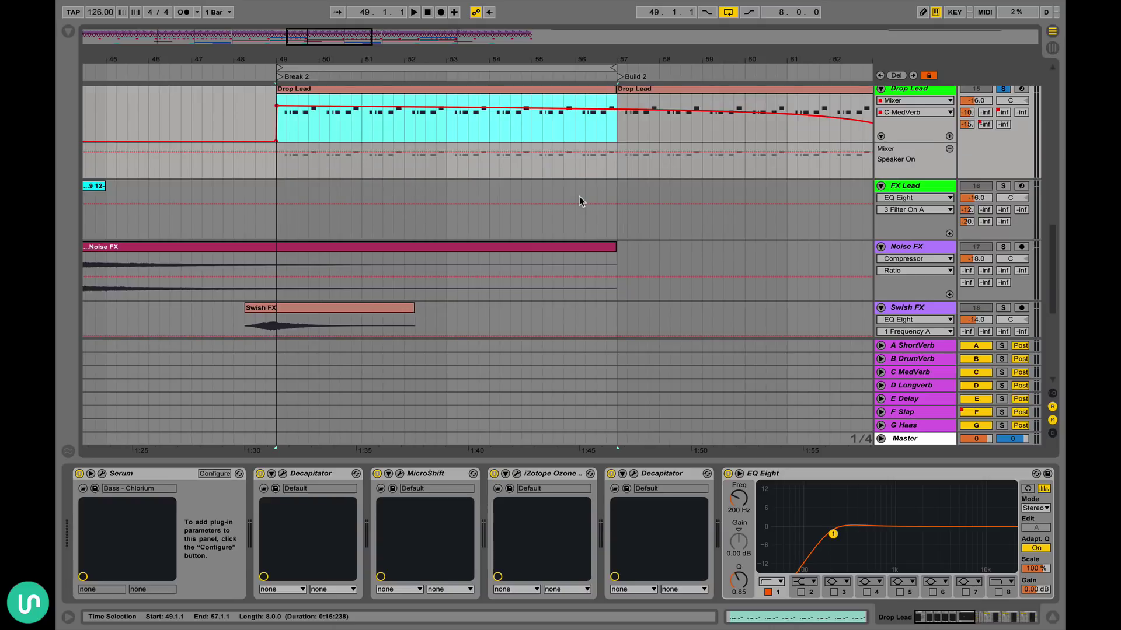
scroll(580, 201, "up", 2)
scroll(580, 201, "right", 3)
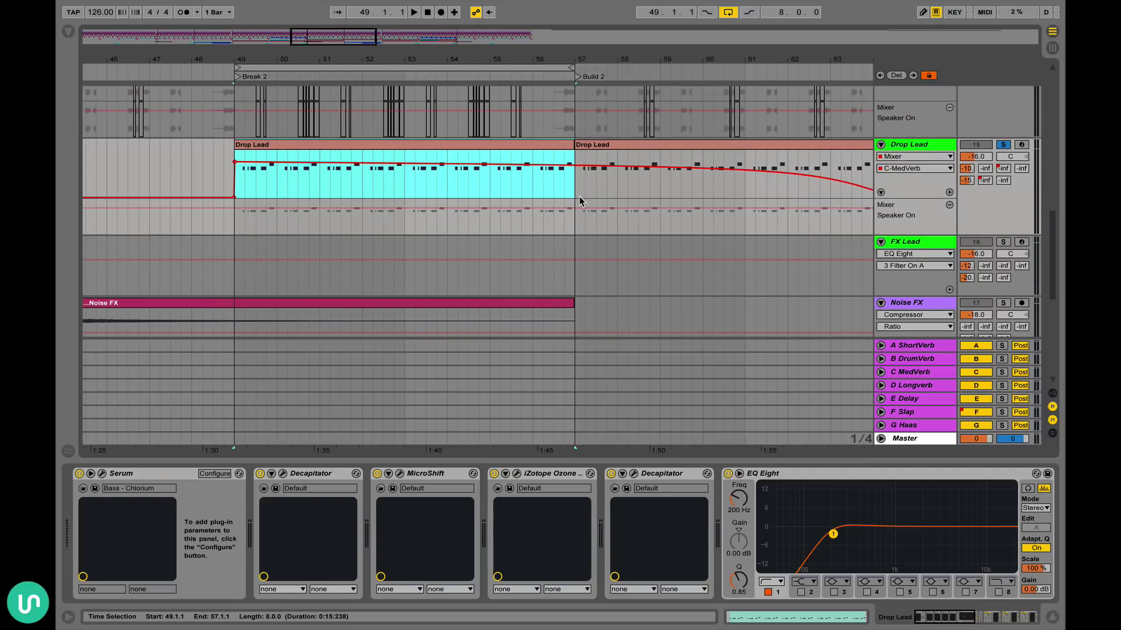
scroll(579, 196, "left", 3)
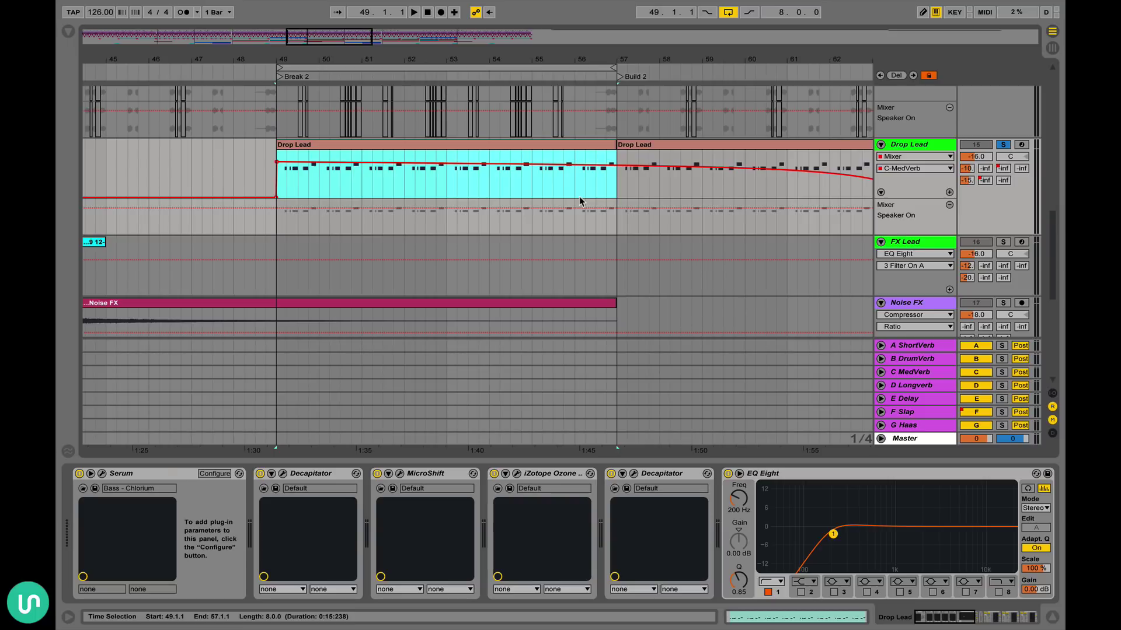
- Switch off the Drop Lead's first Decapitator, MicroShift, iZotope Ozone and second Decapitator
left_click(260, 473)
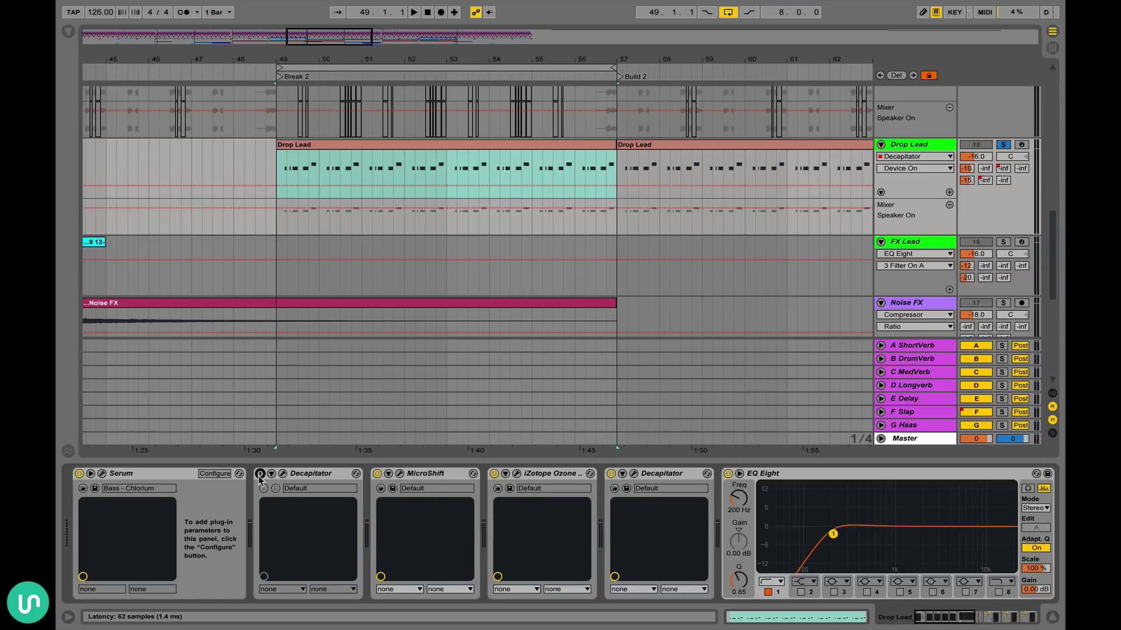
left_click(377, 473)
left_click(494, 473)
left_click(611, 473)
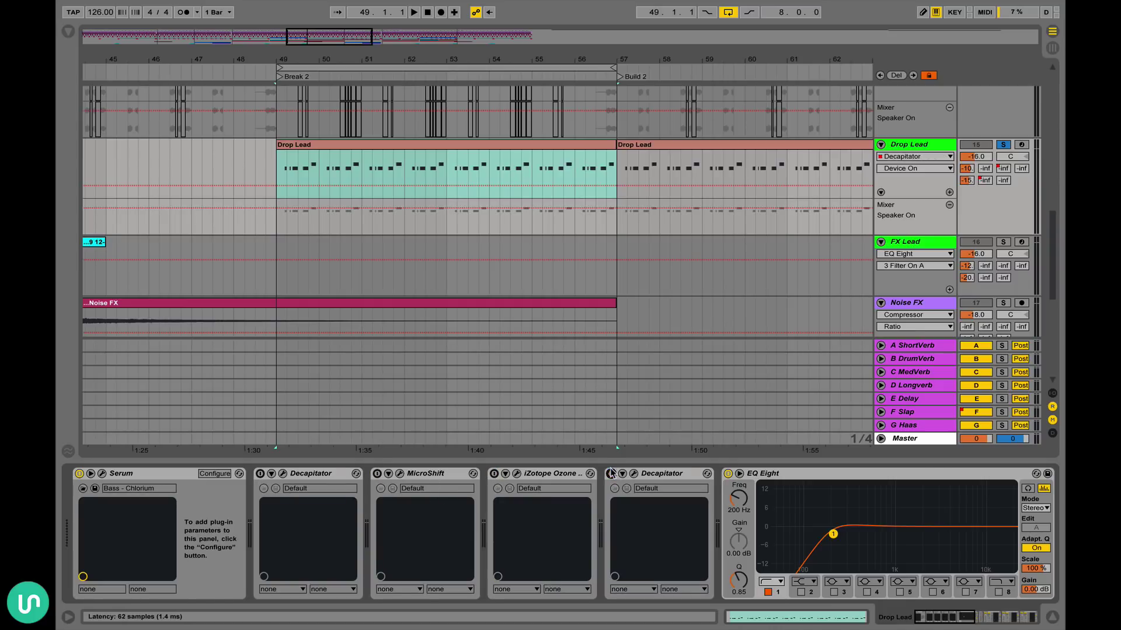
- Switch off the Drop Lead's EQ Eight and play Break 2 to hear the unprocessed Serum sound
left_click(728, 473)
key("space")
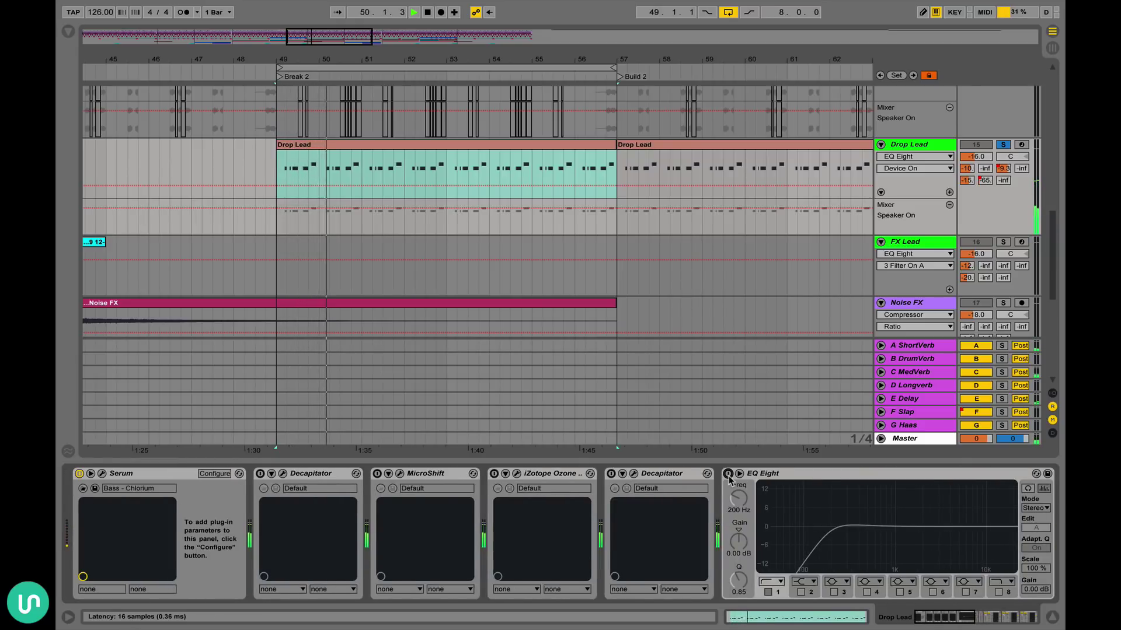
key("space")
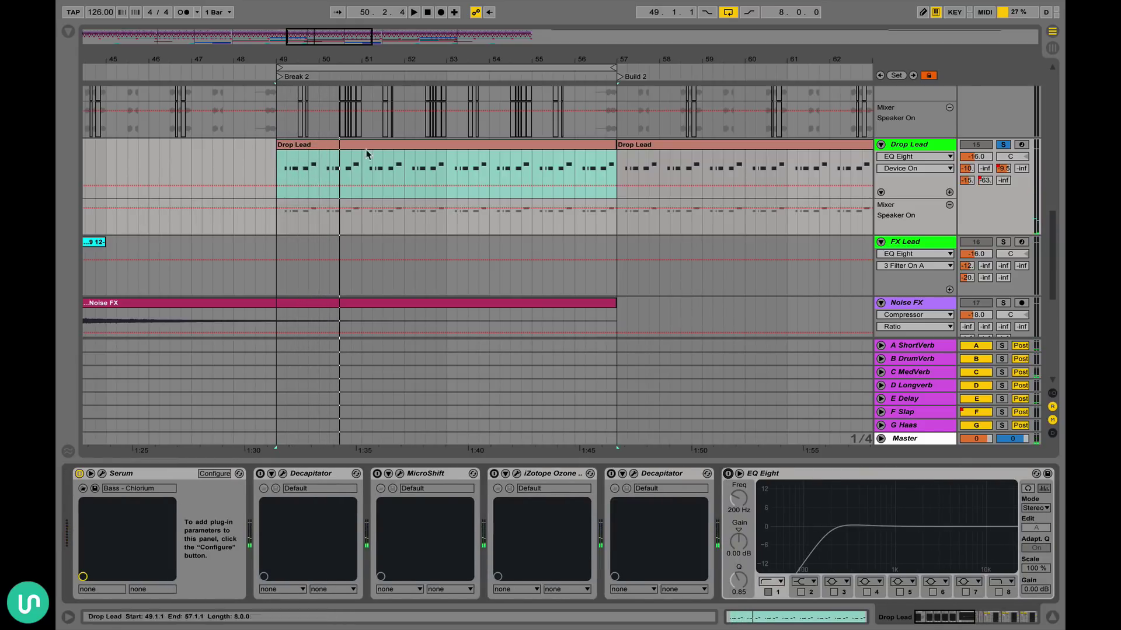
- Switch on the Drop Lead's first Decapitator, inspect its plug-in settings, and audition the saturated lead in Break 2
left_click(310, 474)
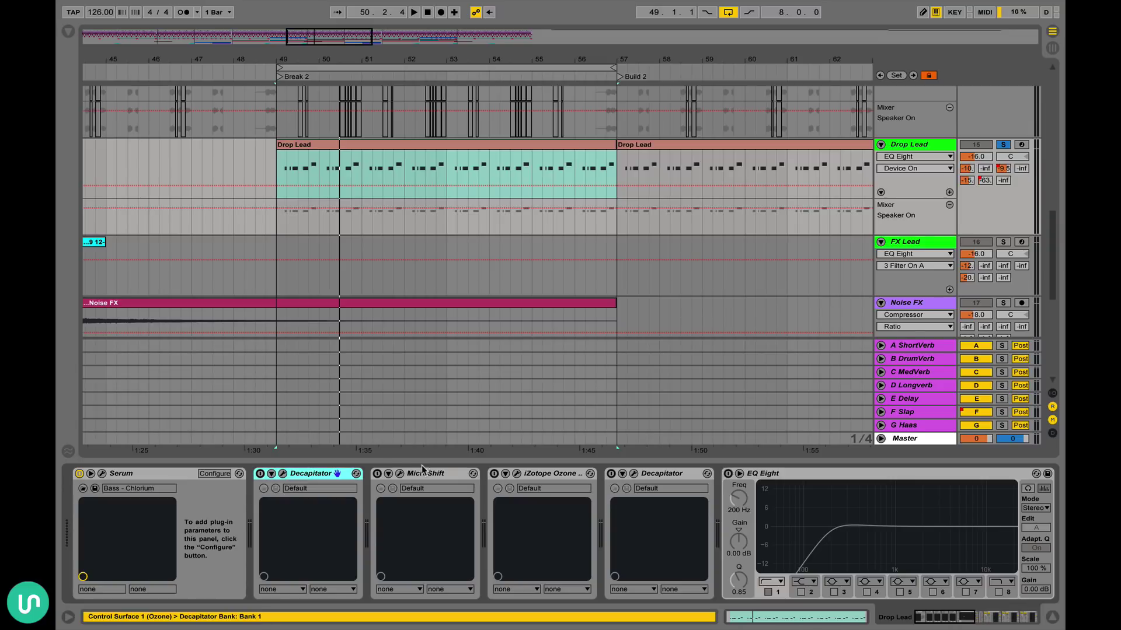
left_click(282, 474)
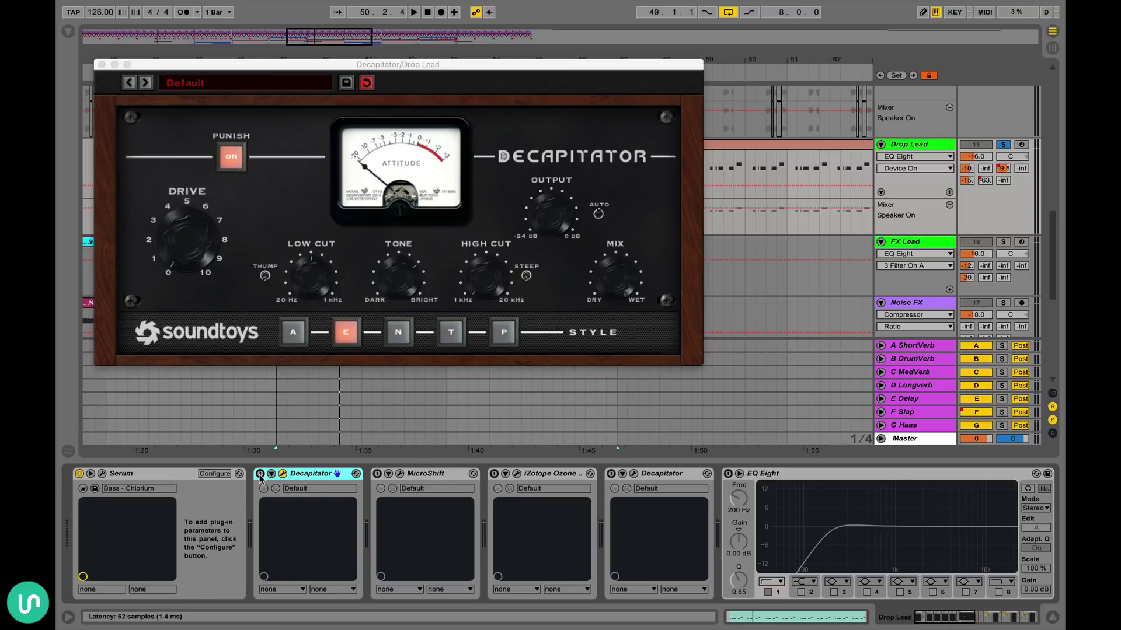
left_click(260, 475)
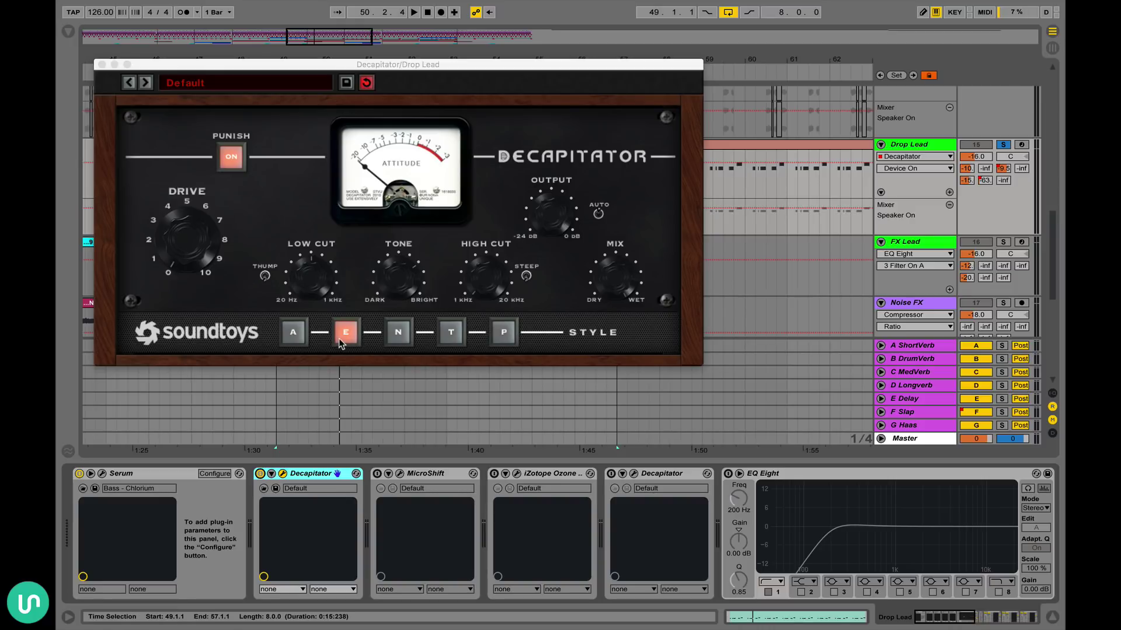
key("space")
left_click(102, 64)
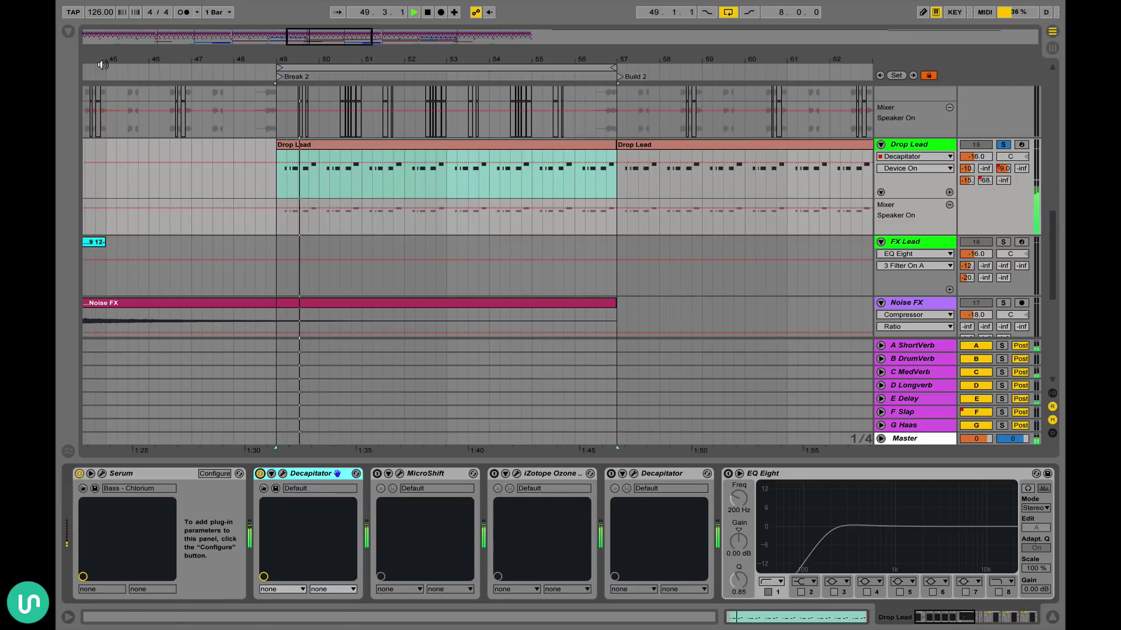
key("space")
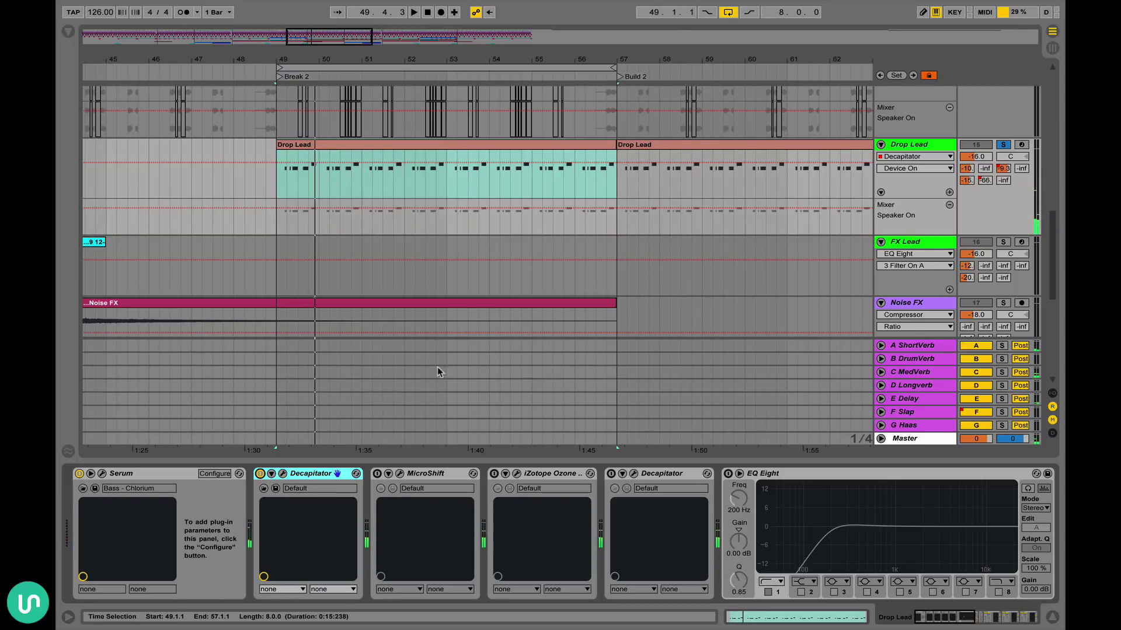
- Switch on MicroShift after the first Decapitator, inspect its plug-in settings, and audition the lead with it
left_click(377, 473)
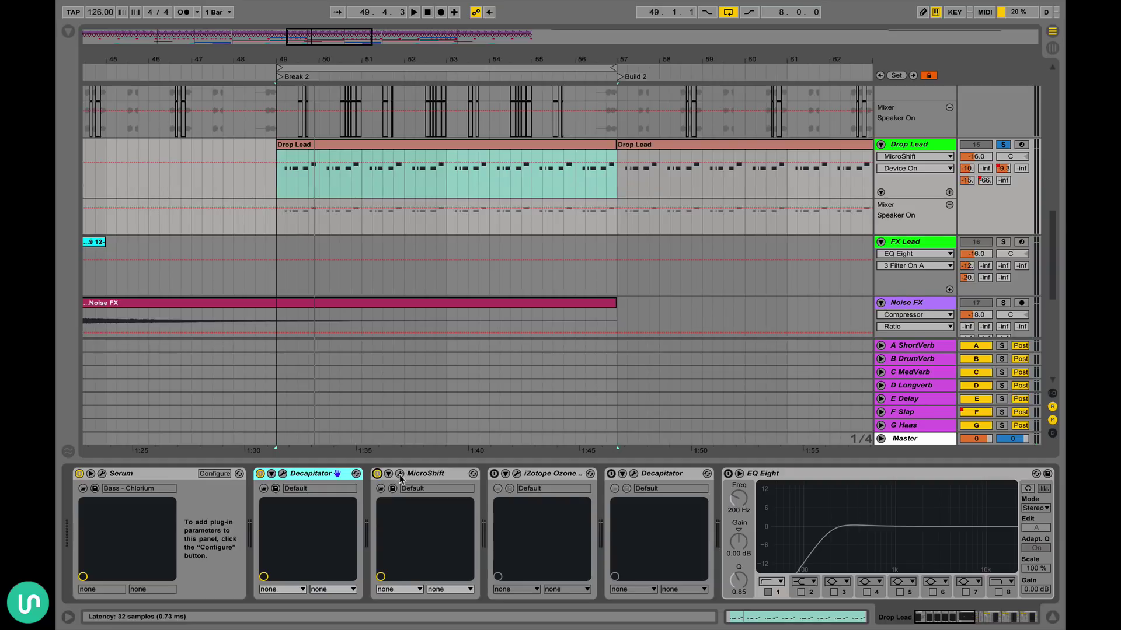
left_click(400, 474)
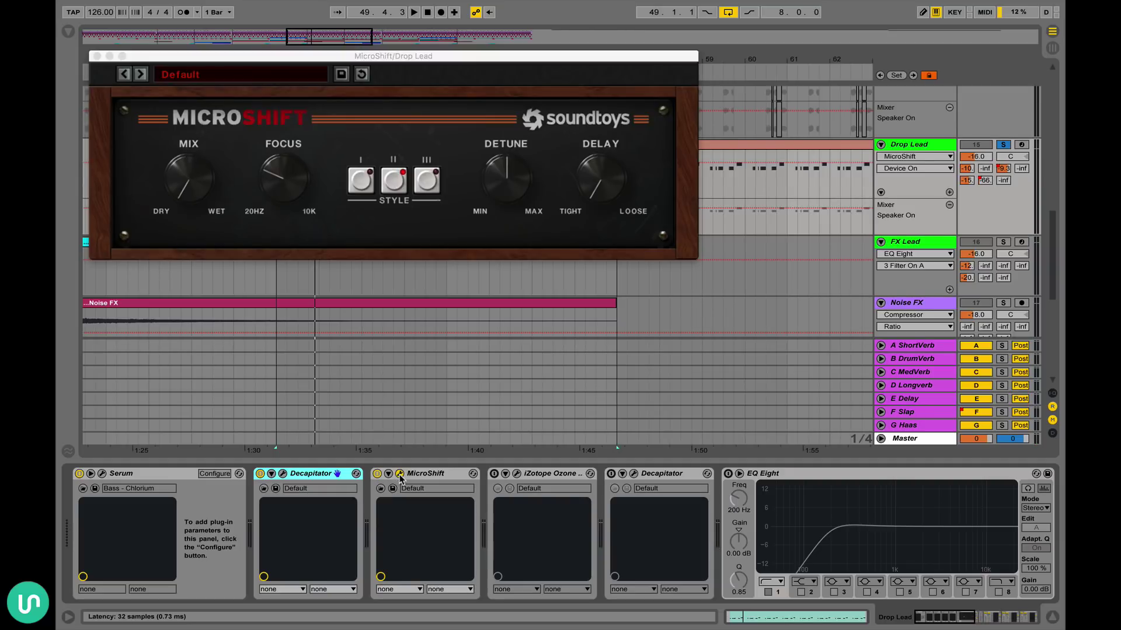
left_click(400, 474)
left_click(400, 474)
left_click(400, 474)
left_click(378, 474)
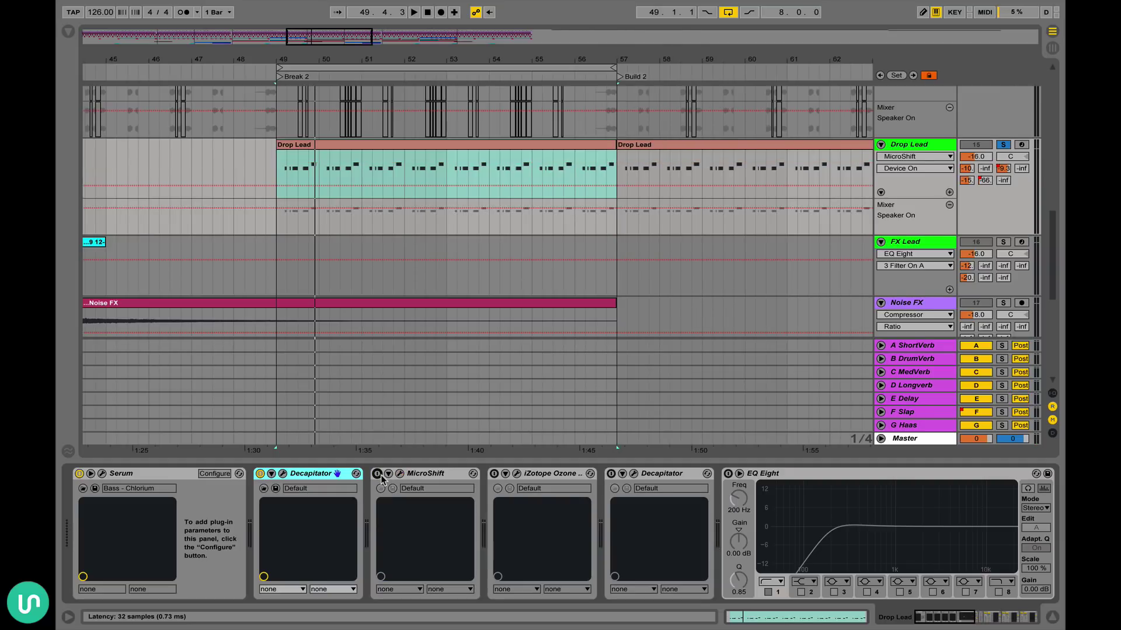
left_click(378, 474)
left_click(400, 474)
key("space")
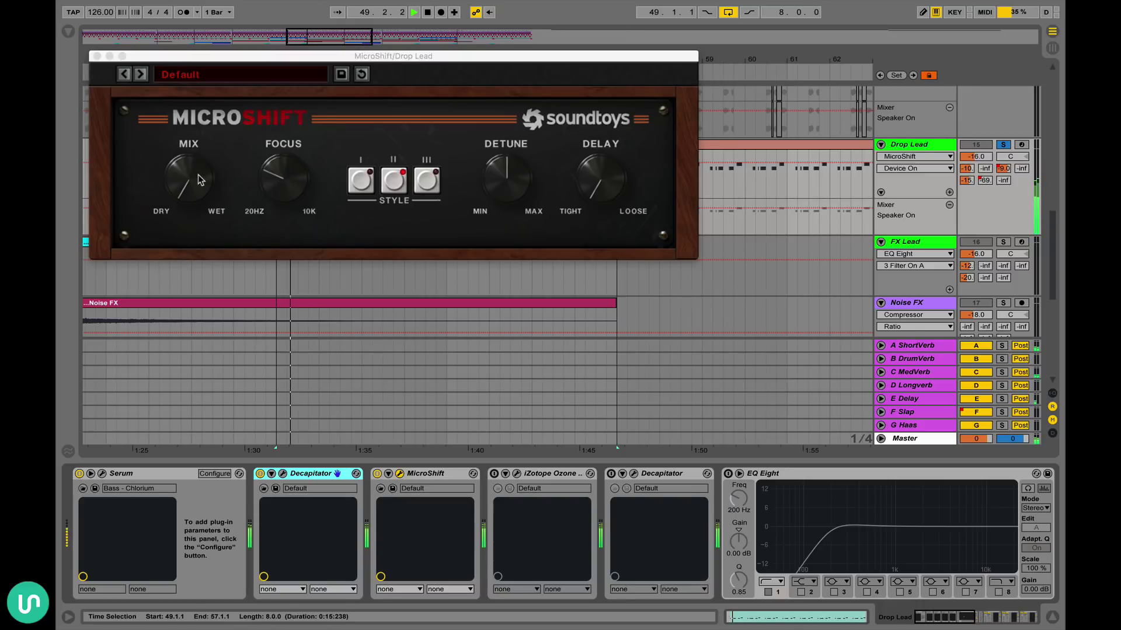
key("space")
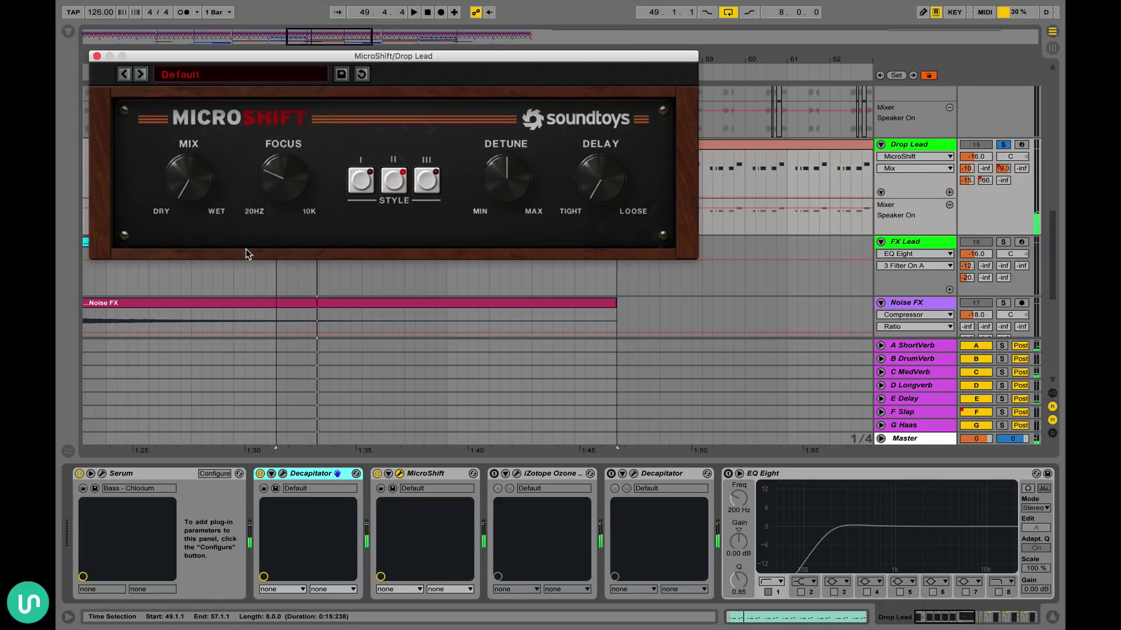
left_click(97, 56)
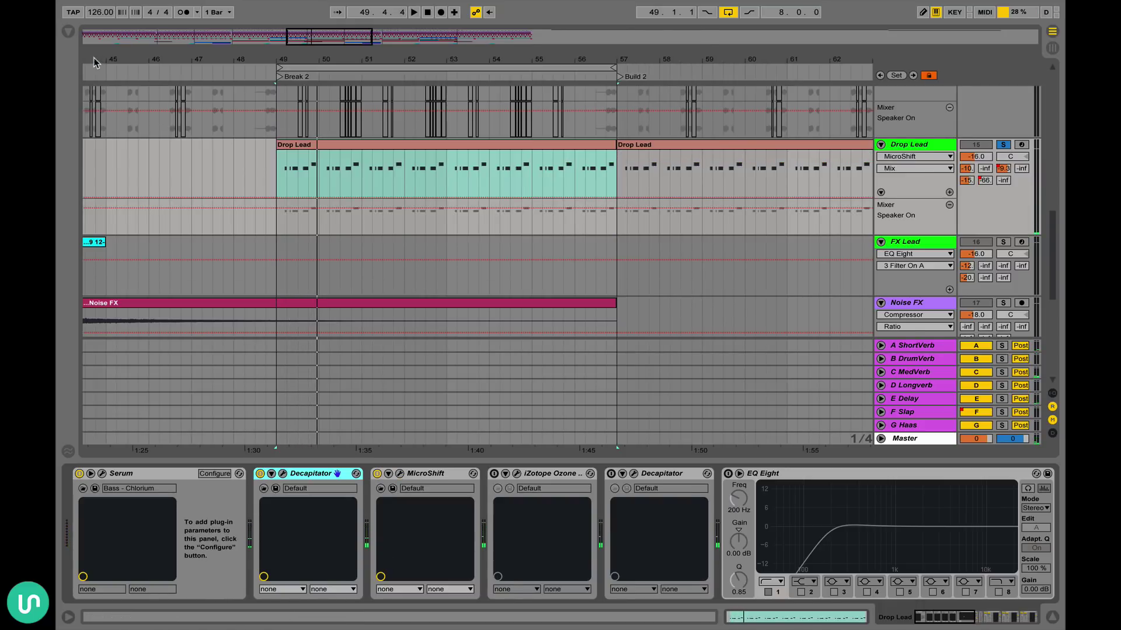
- Bypass MicroShift temporarily, review the first Decapitator's and MicroShift's plug-in windows, and switch MicroShift on again
left_click(378, 474)
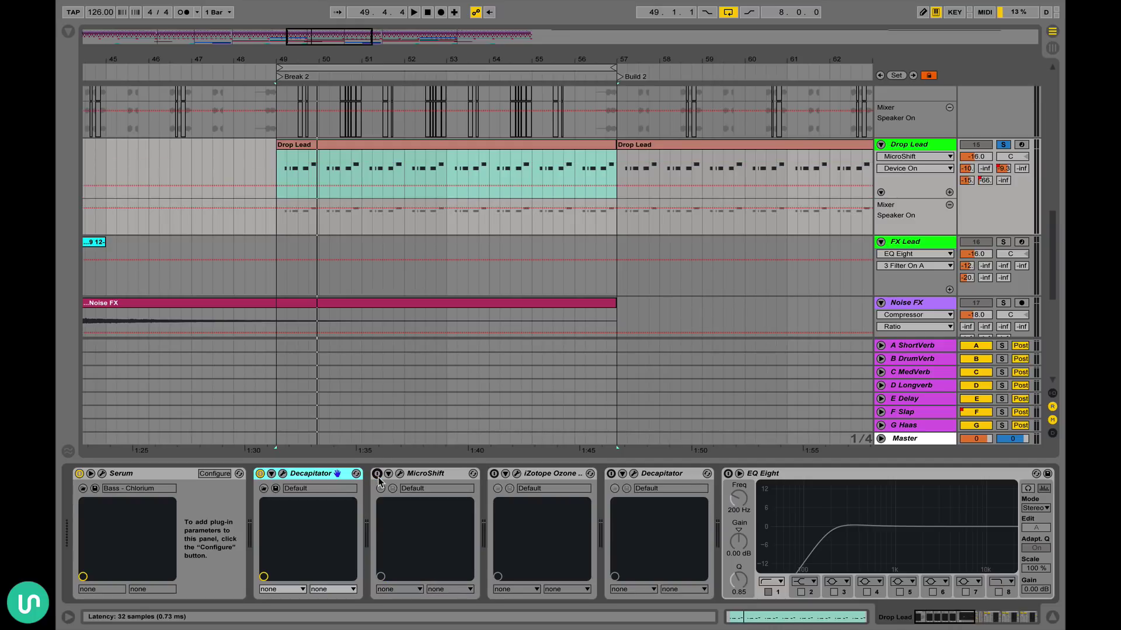
left_click(416, 480)
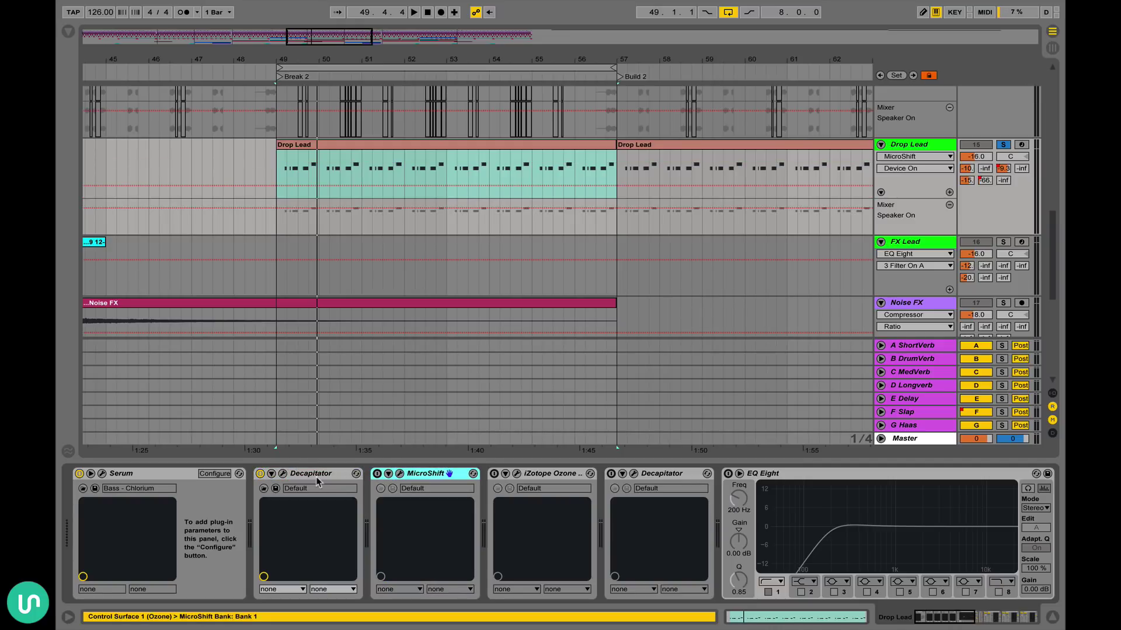
left_click(282, 475)
left_click(283, 475)
left_click(399, 474)
left_click(400, 474)
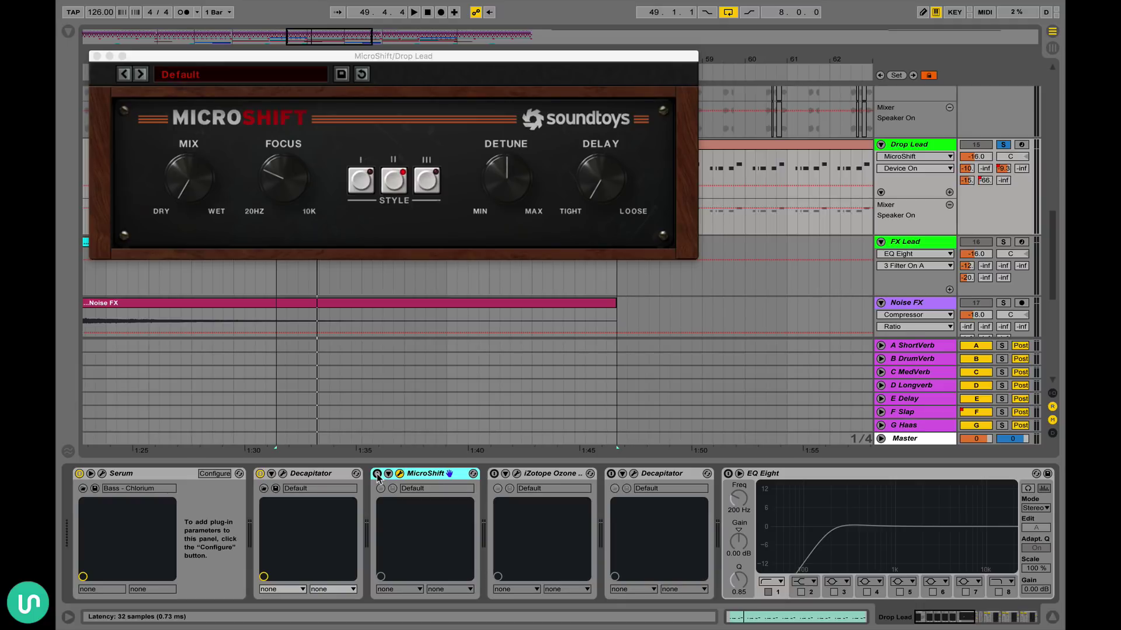
left_click(96, 56)
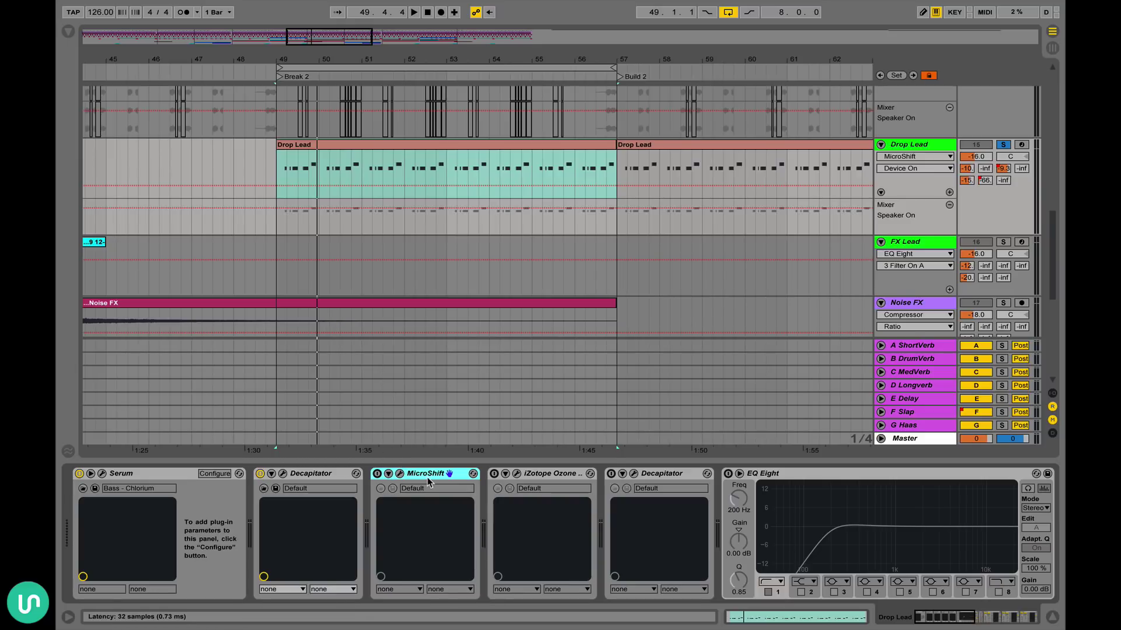
left_click(378, 474)
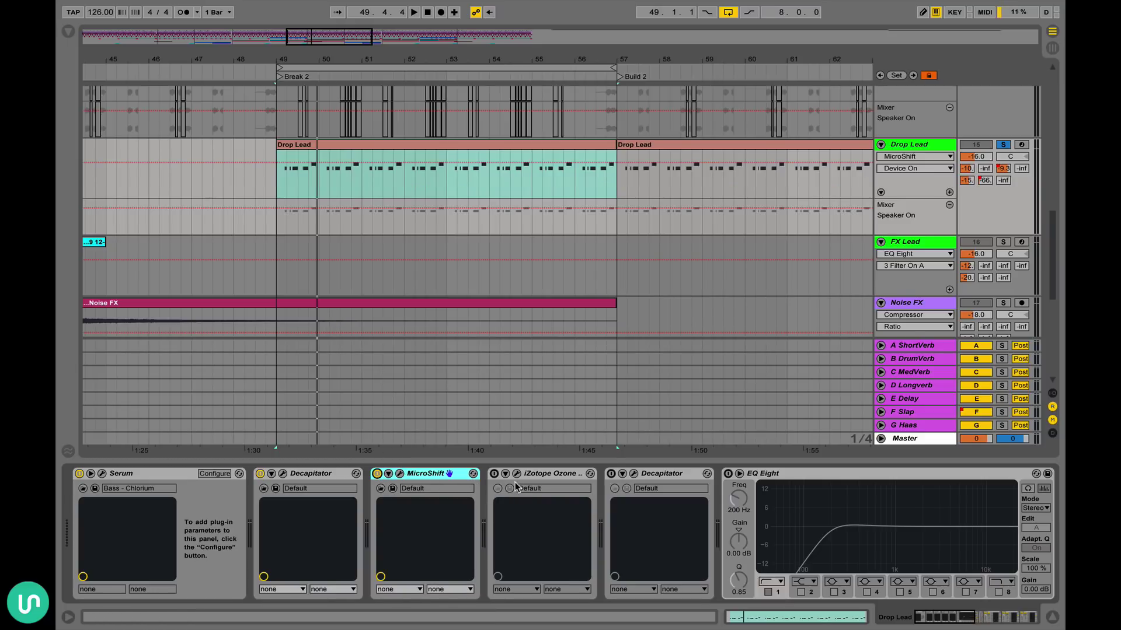
- Switch on the Drop Lead's iZotope Ozone 6 Imager and open its plug-in window
left_click(494, 474)
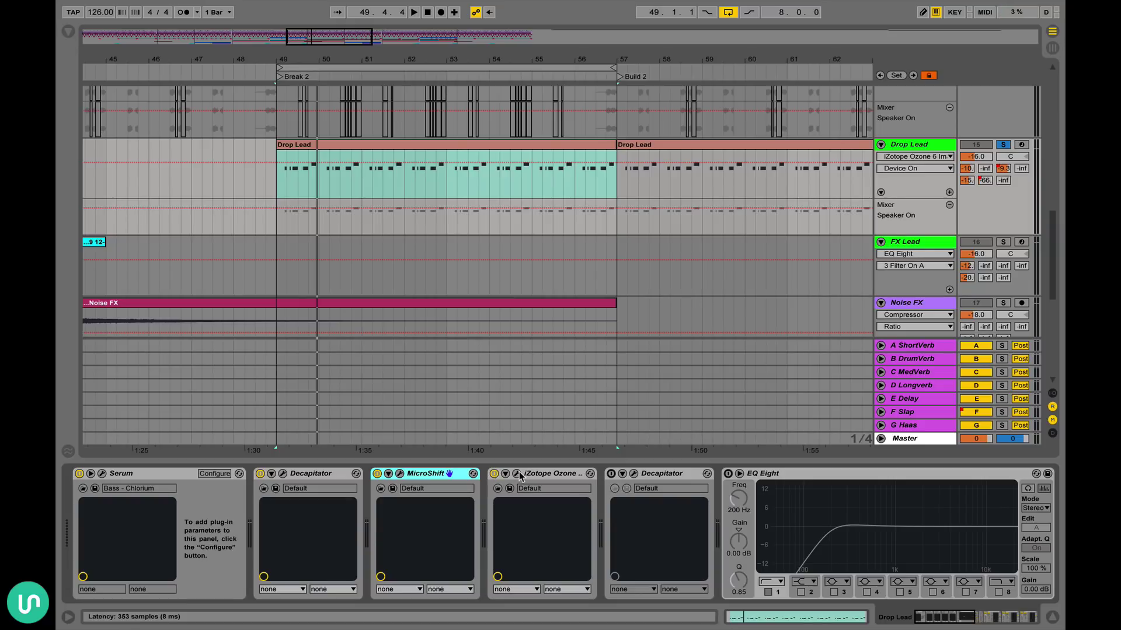
left_click(519, 476)
left_click(497, 604)
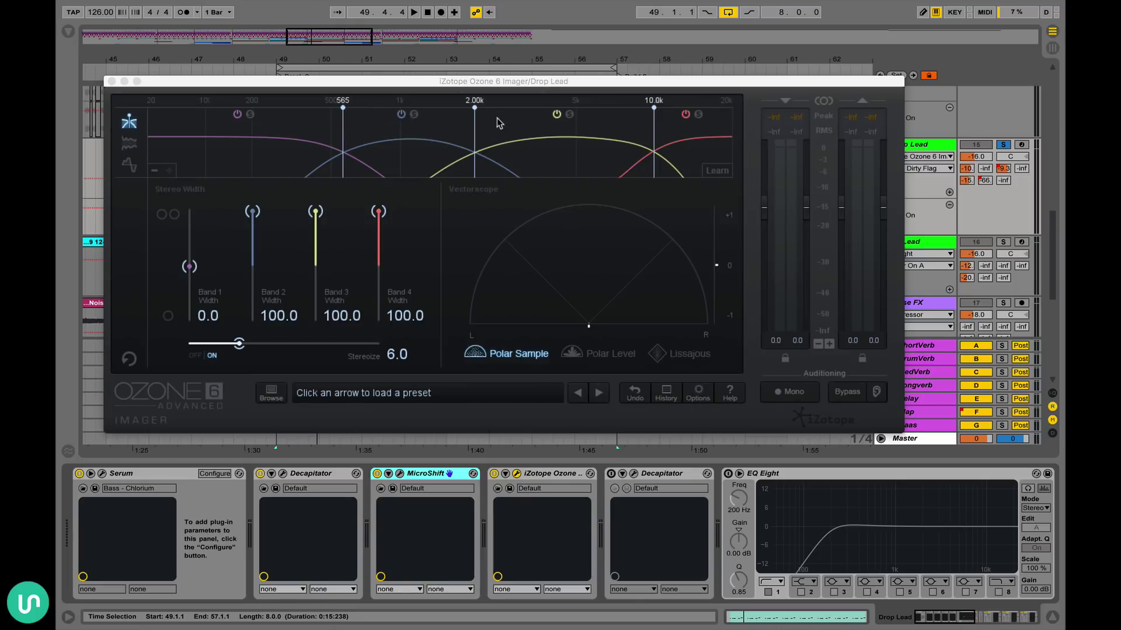
- Solo the Ozone Imager's bands 2, 3 and 4 in turn, audition the lead's stereo width, and close the plug-in window
left_click(413, 115)
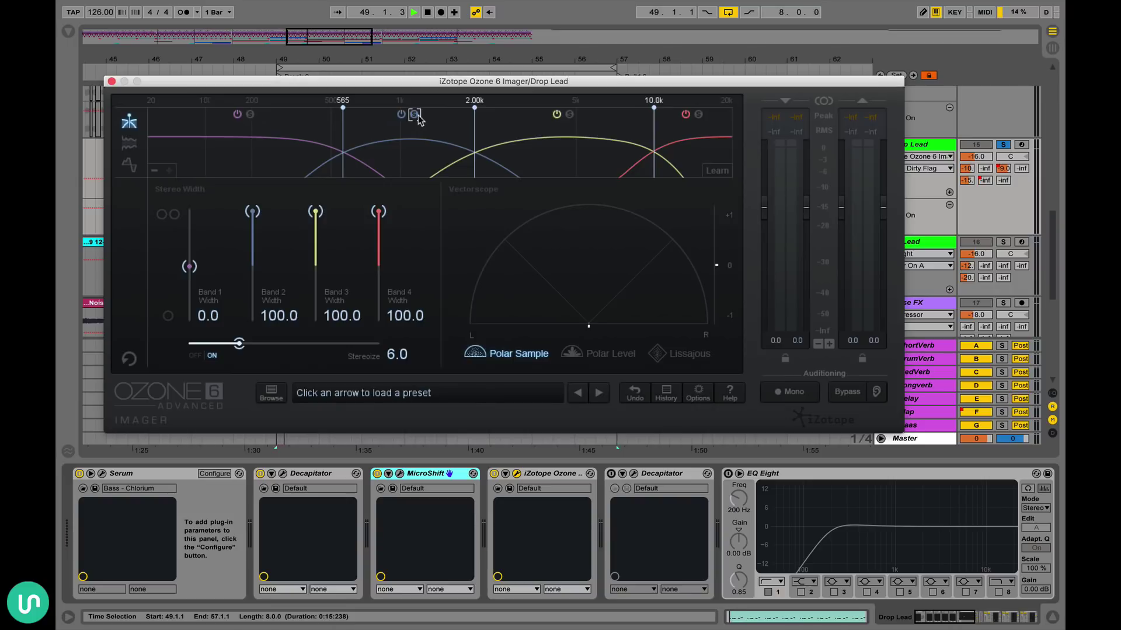
key("space")
key("space")
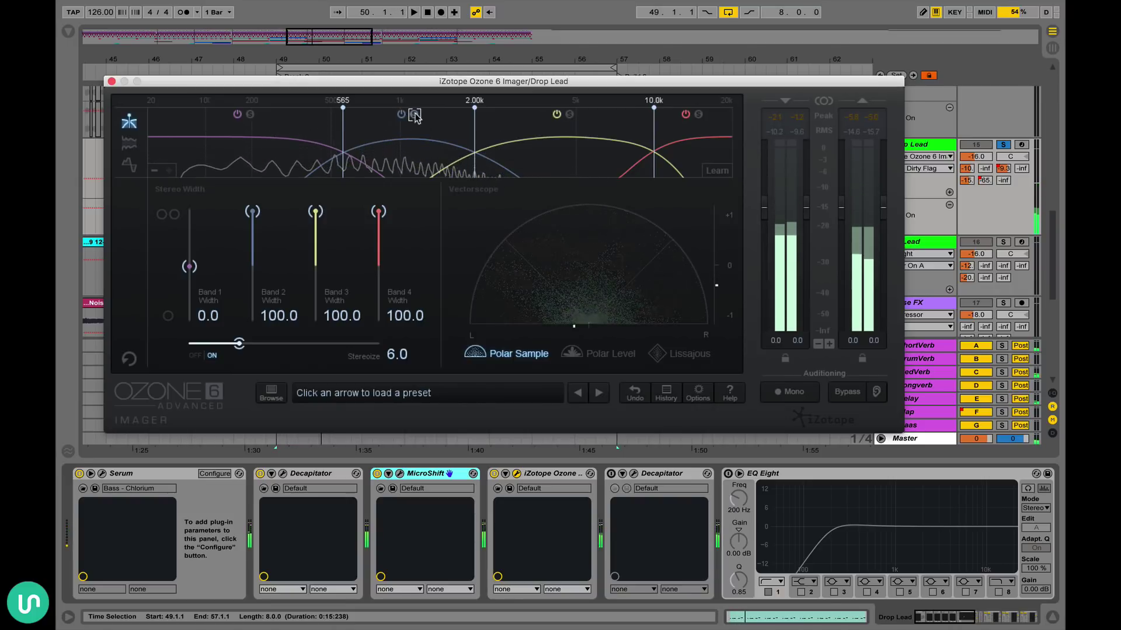
left_click(569, 115)
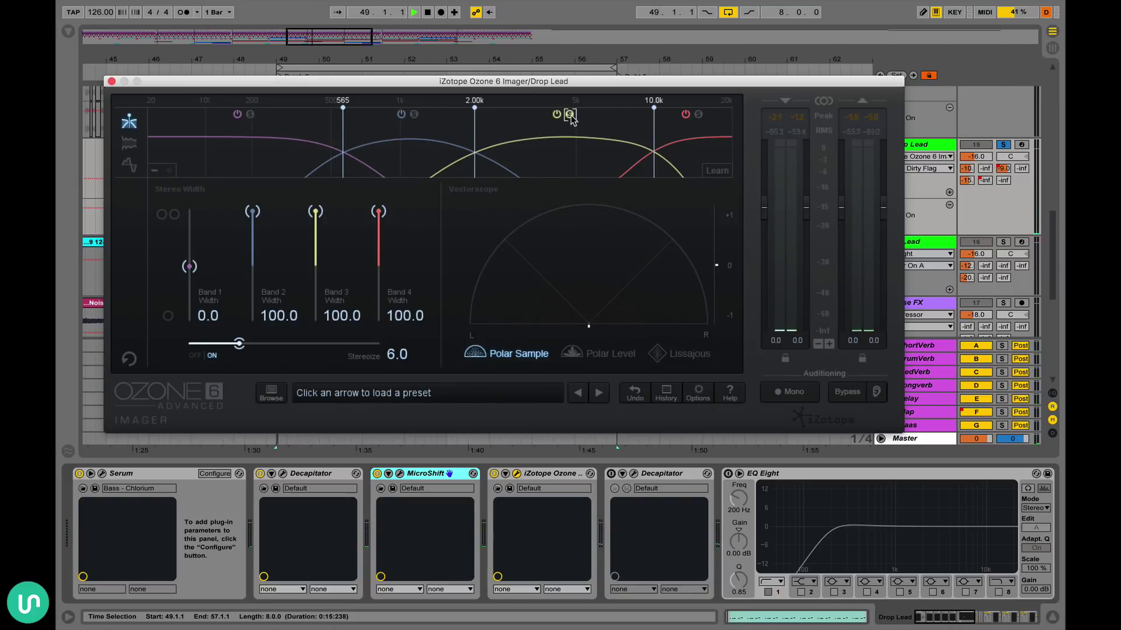
key("space")
key("space")
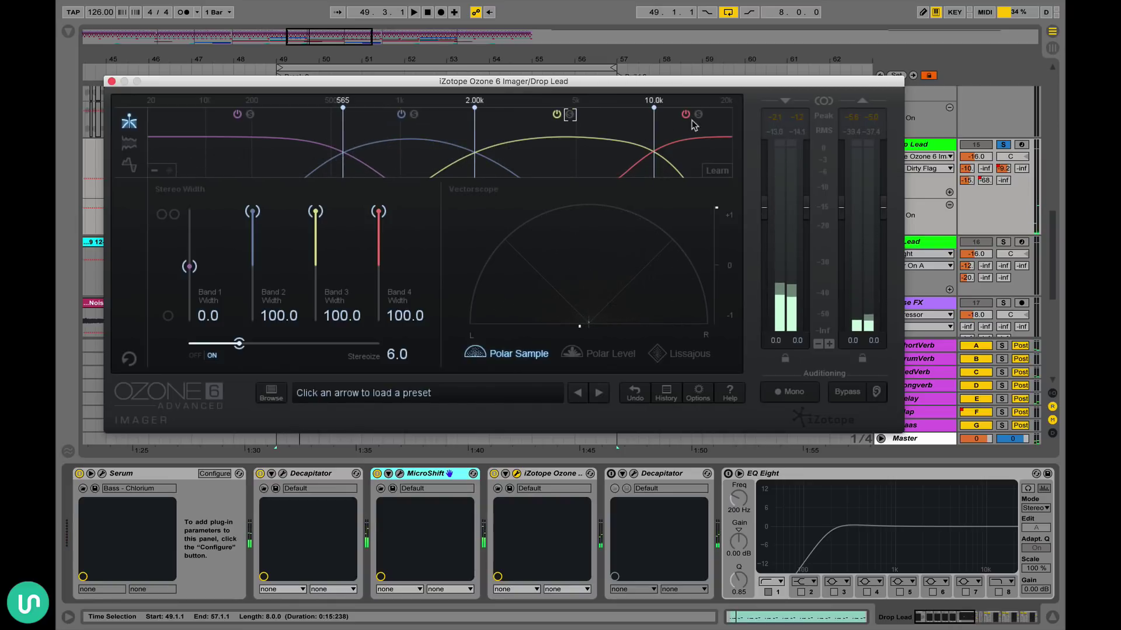
left_click(698, 114)
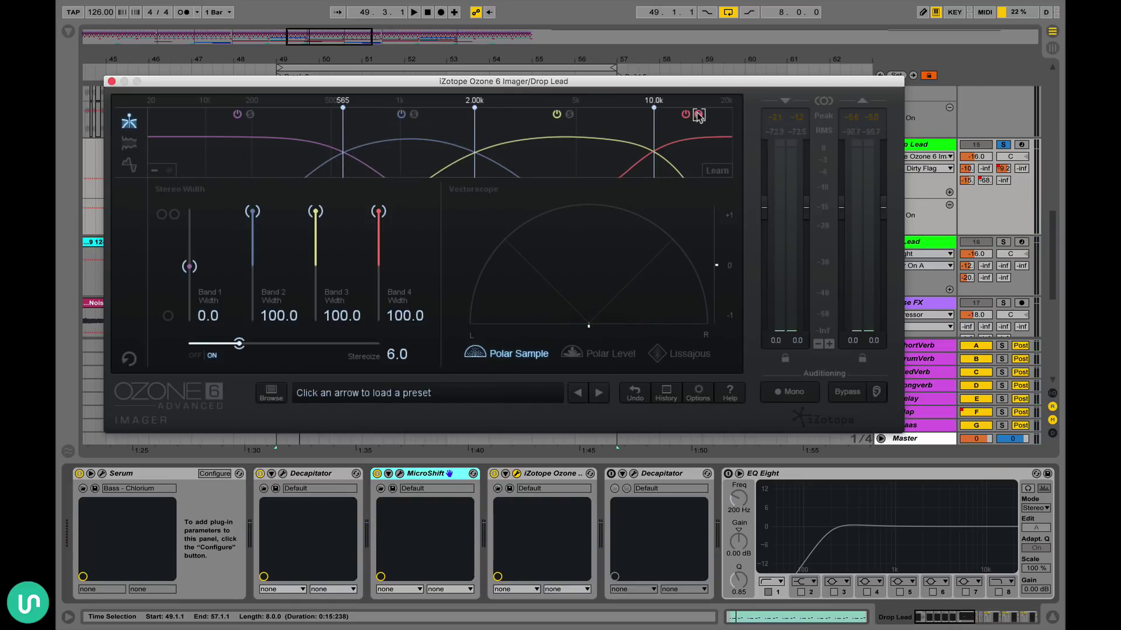
key("space")
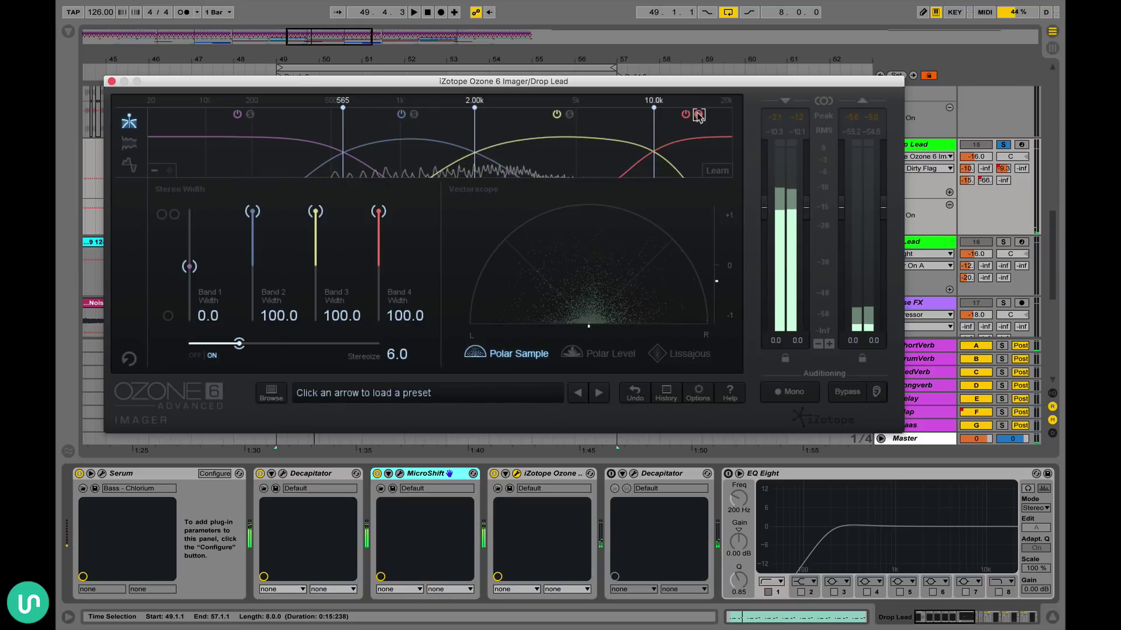
key("space")
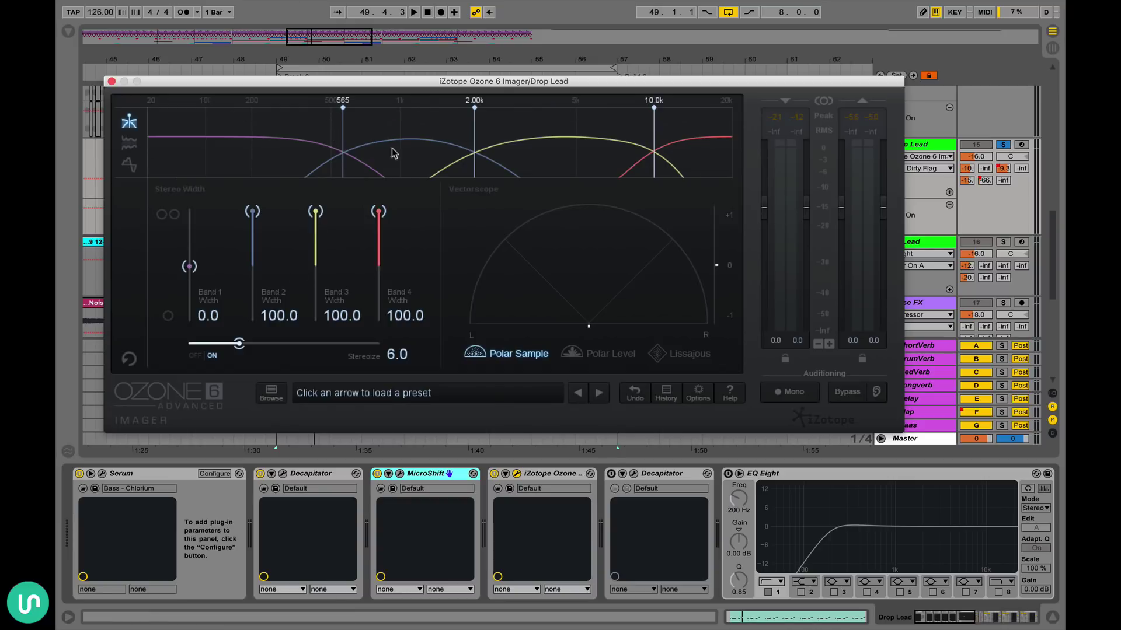
left_click(112, 81)
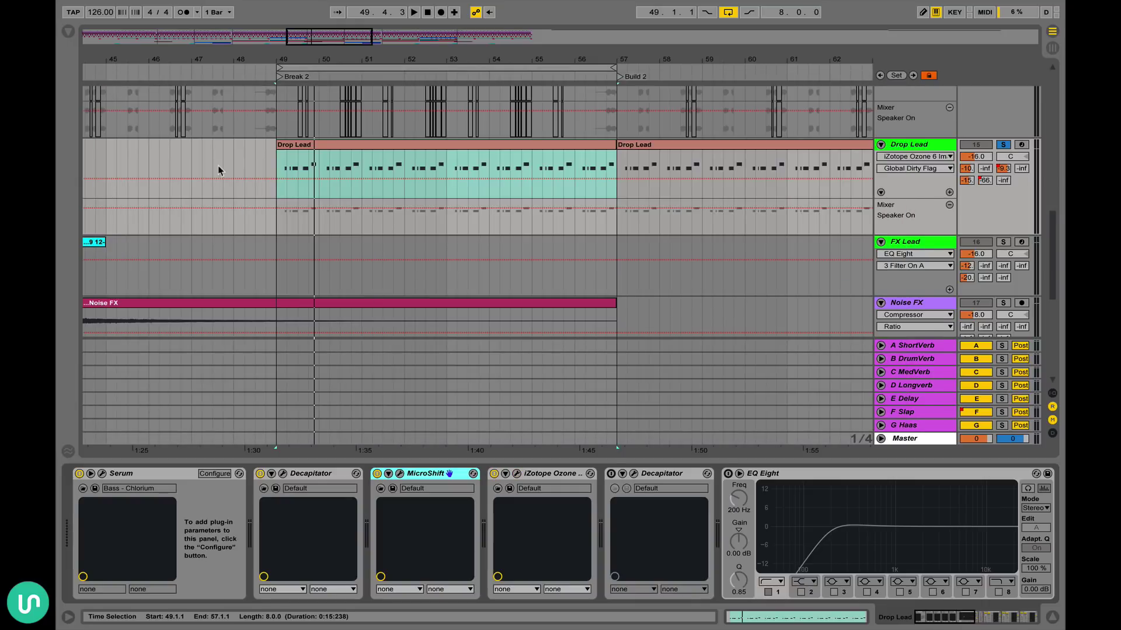
- Compare the lead in Break 2 with the Ozone 6 Imager bypassed and switched back on
left_click(493, 473)
key("space")
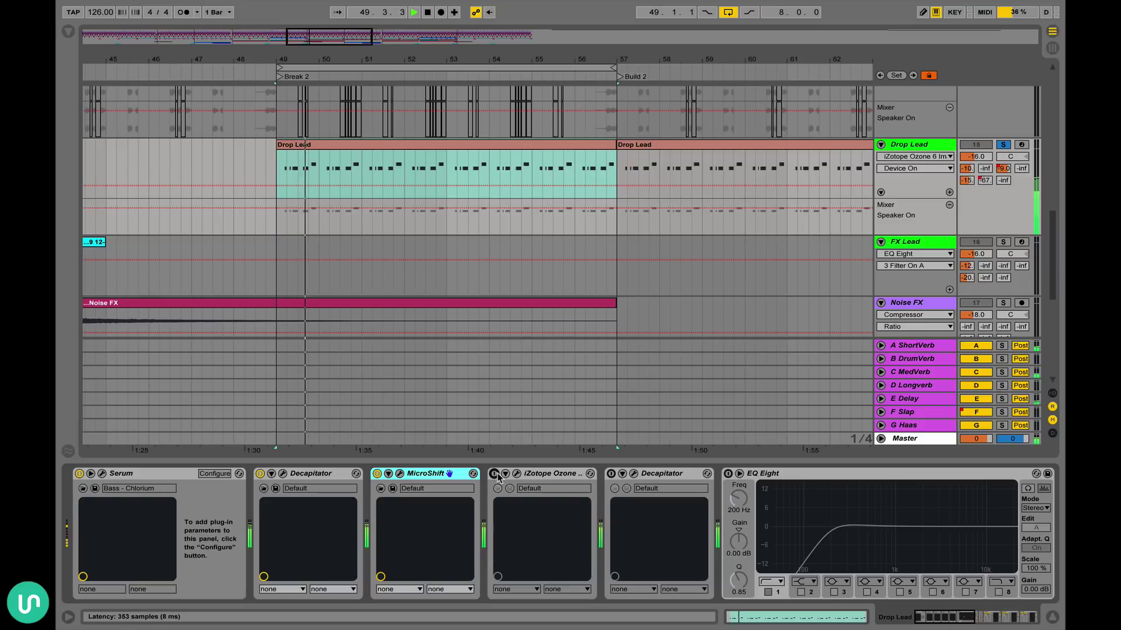
left_click(493, 474)
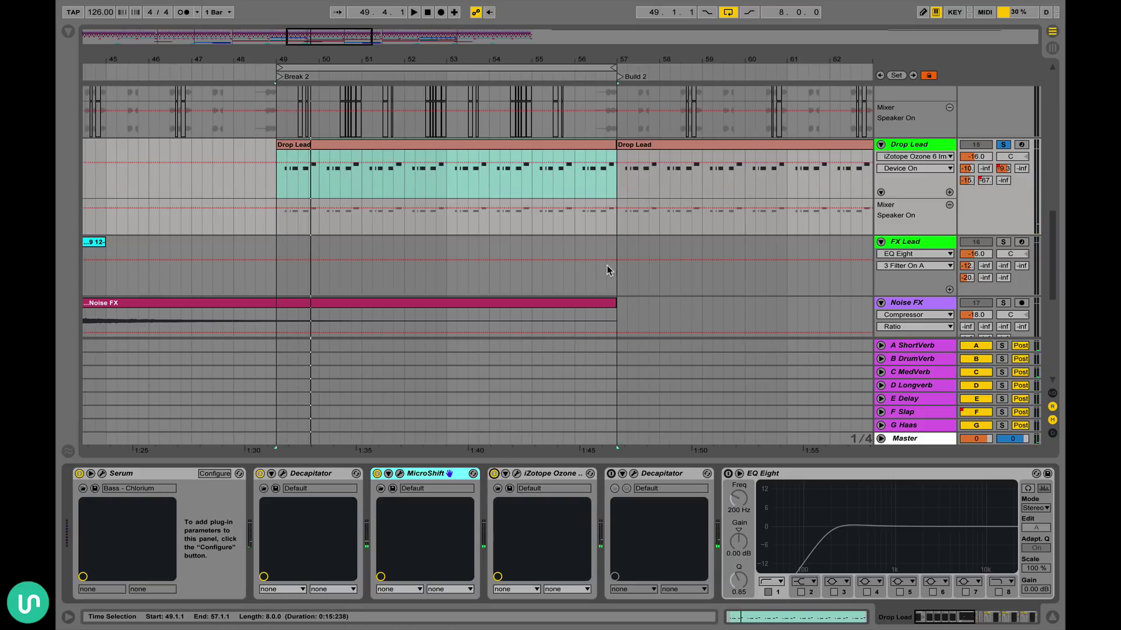
- Solo the Bass track together with the Drop Lead and play Break 2 to hear both parts
scroll(608, 181, "up", 5)
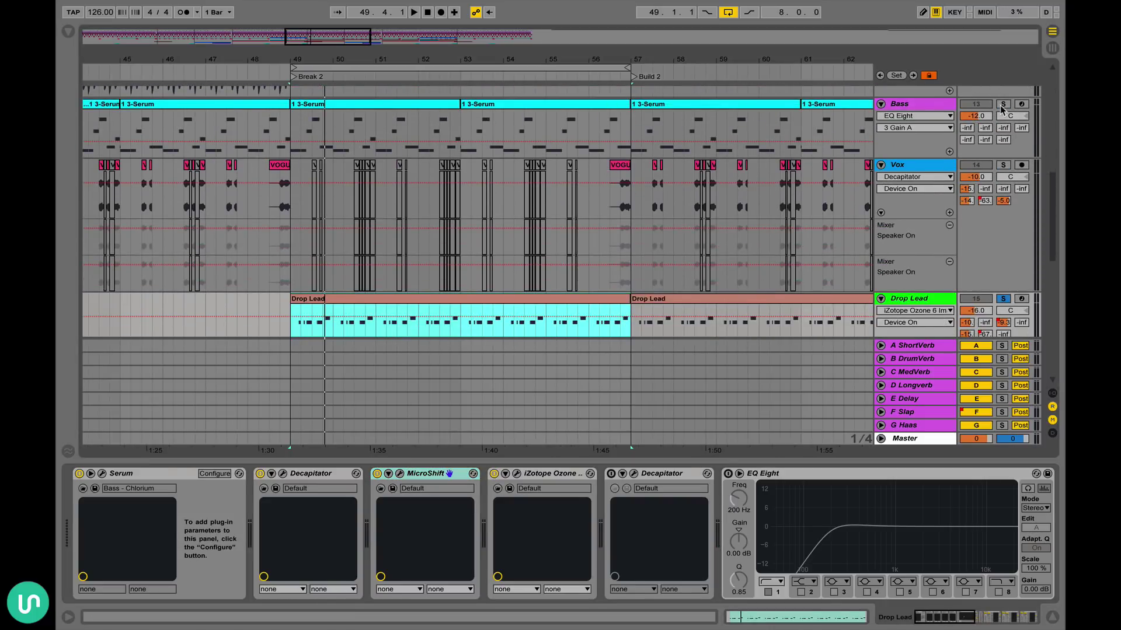
left_click(1003, 105)
scroll(680, 250, "down", 3)
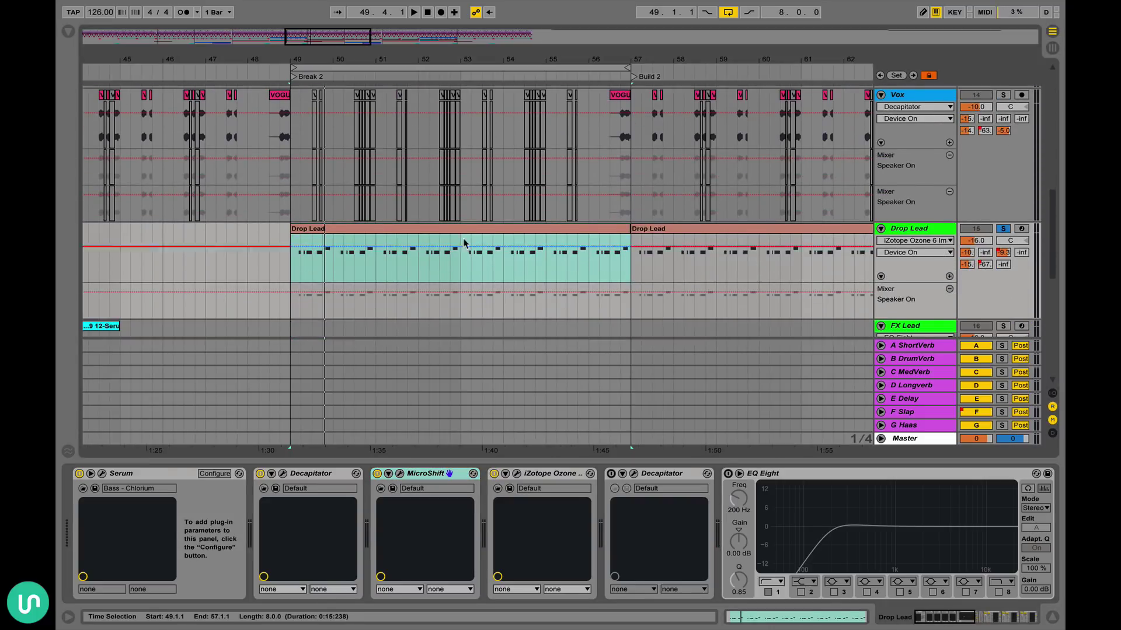
left_click(395, 237)
scroll(395, 237, "right", 3)
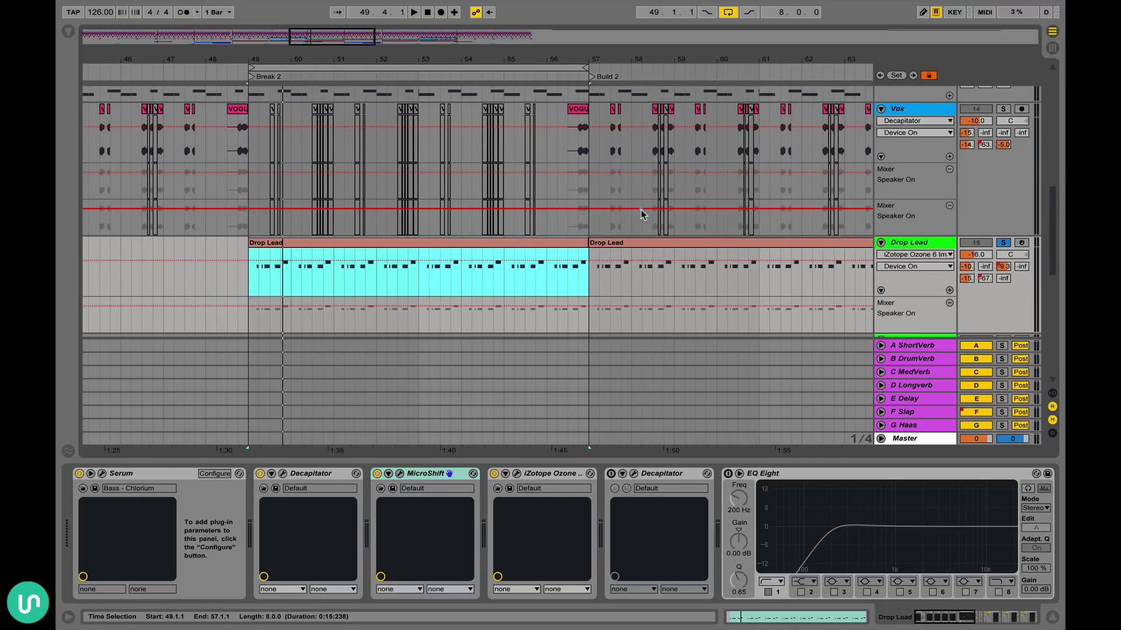
scroll(640, 209, "up", 1)
key("space")
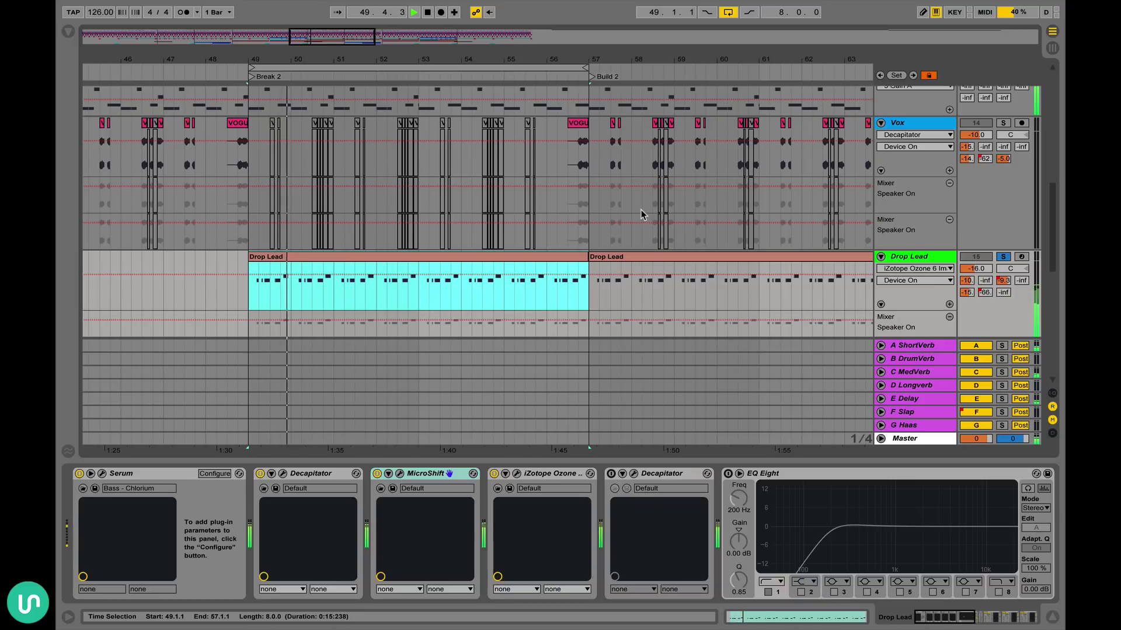
key("space")
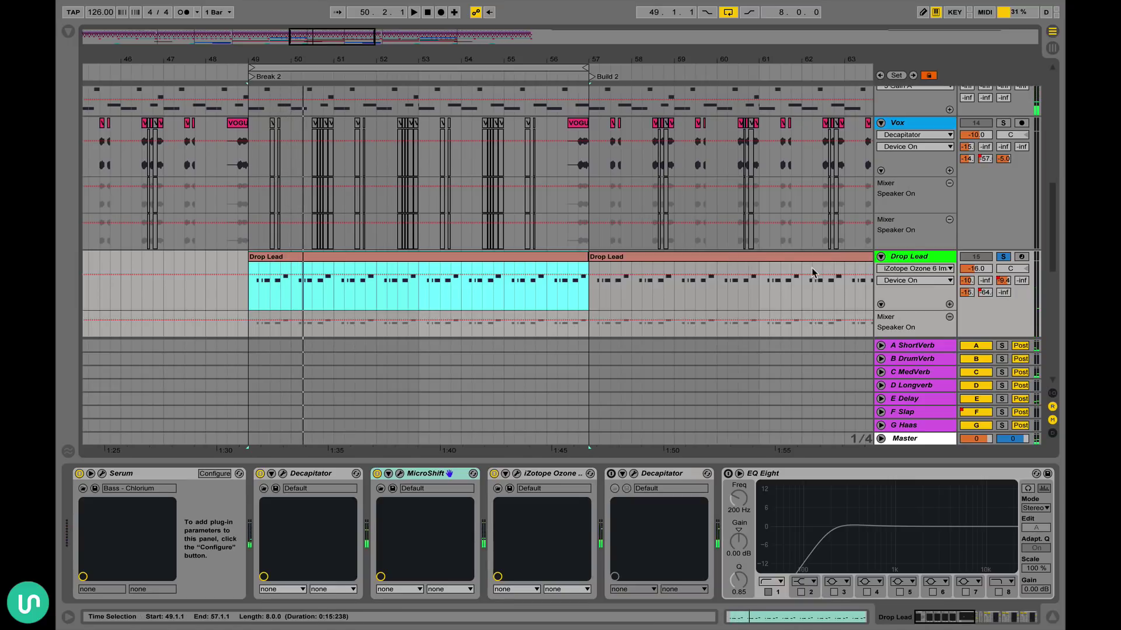
- Switch on the second Decapitator on the Drop Lead, inspect its settings in the plug-in window, and close the window
scroll(723, 268, "down", 5)
scroll(722, 267, "up", 6)
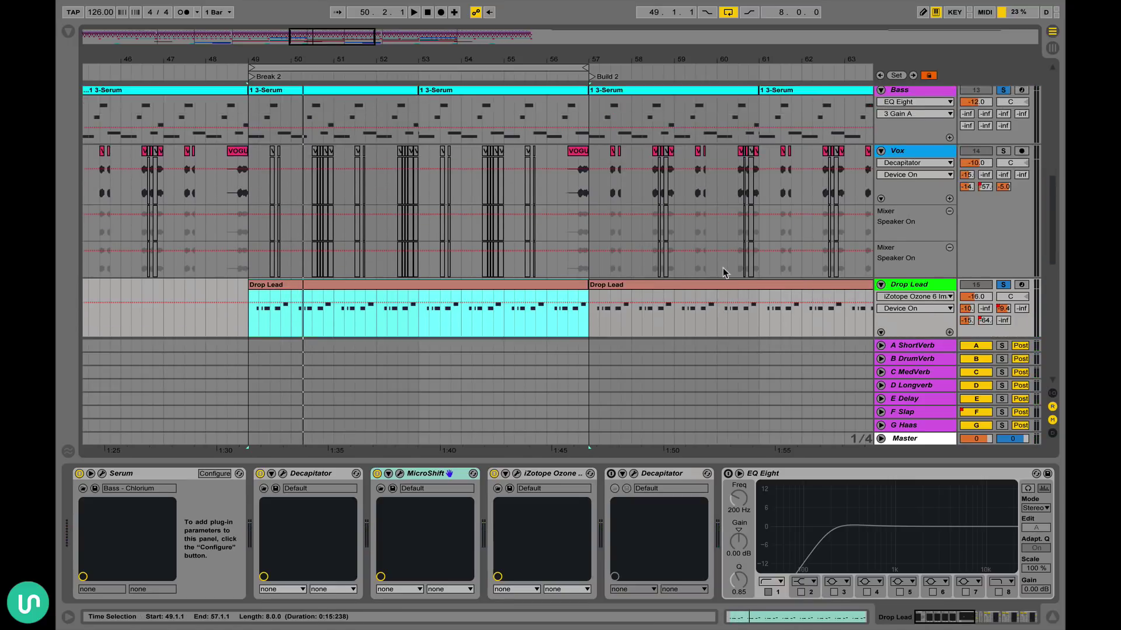
scroll(723, 267, "down", 4)
left_click(904, 230)
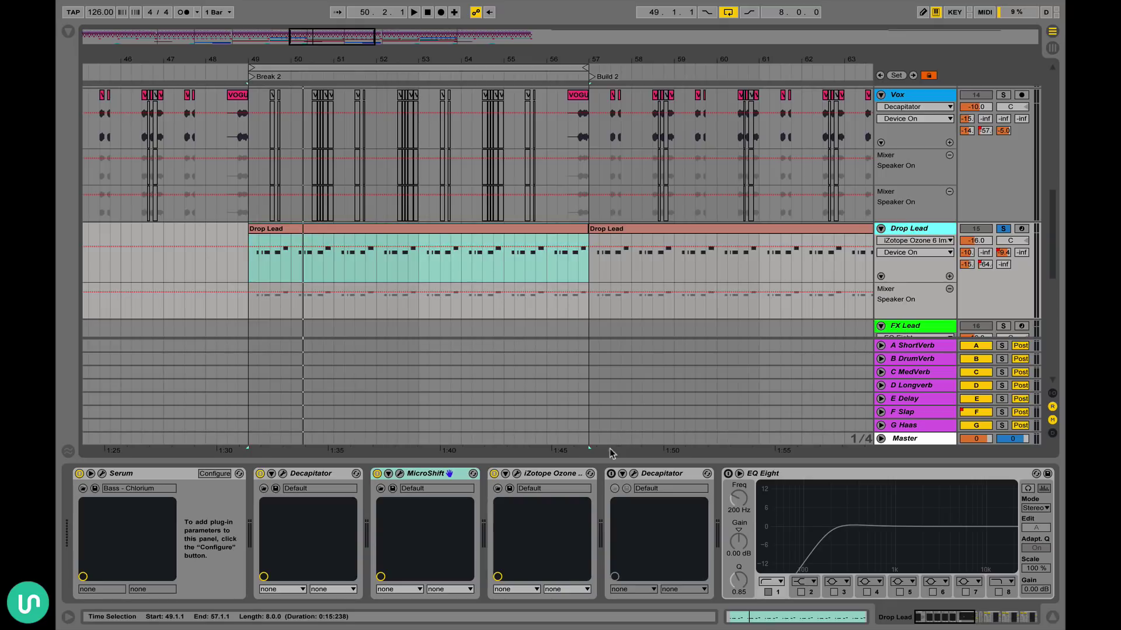
scroll(619, 488, "right", 2)
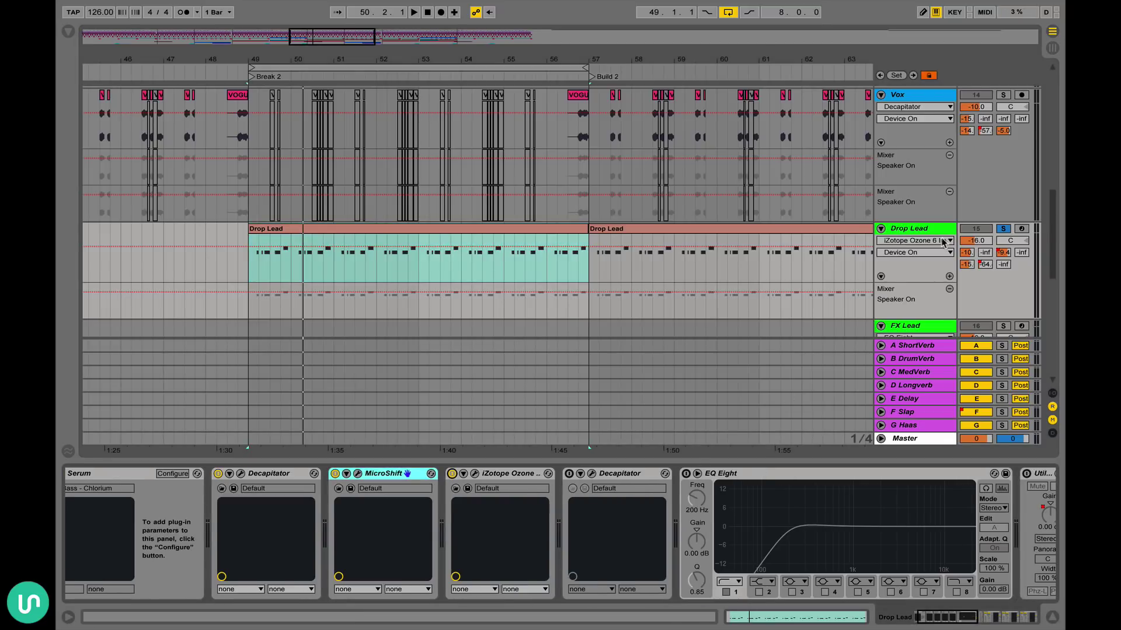
left_click(576, 476)
left_click(569, 474)
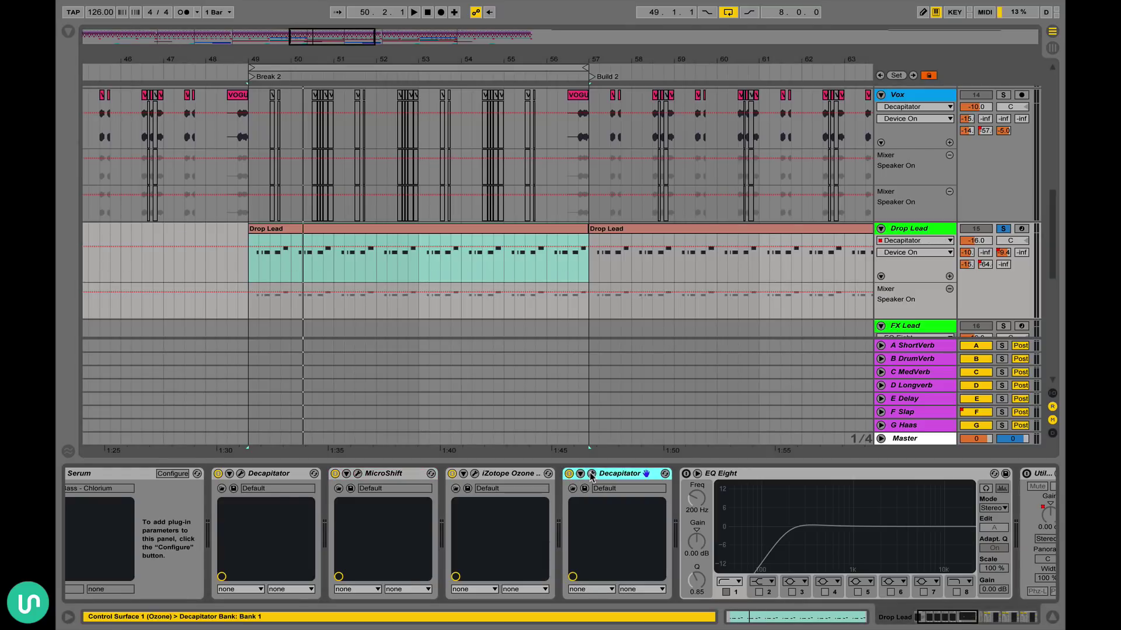
left_click(591, 474)
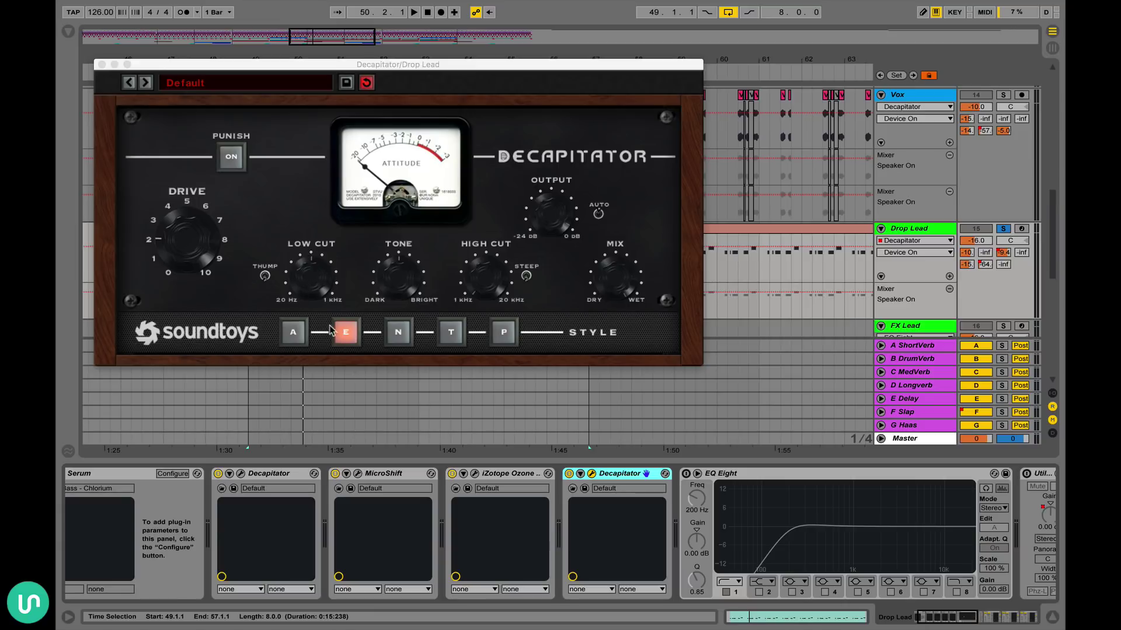
left_click(102, 65)
- Switch on the Drop Lead's EQ Eight and examine its 200 Hz low-cut curve and the devices after it
scroll(527, 517, "right", 3)
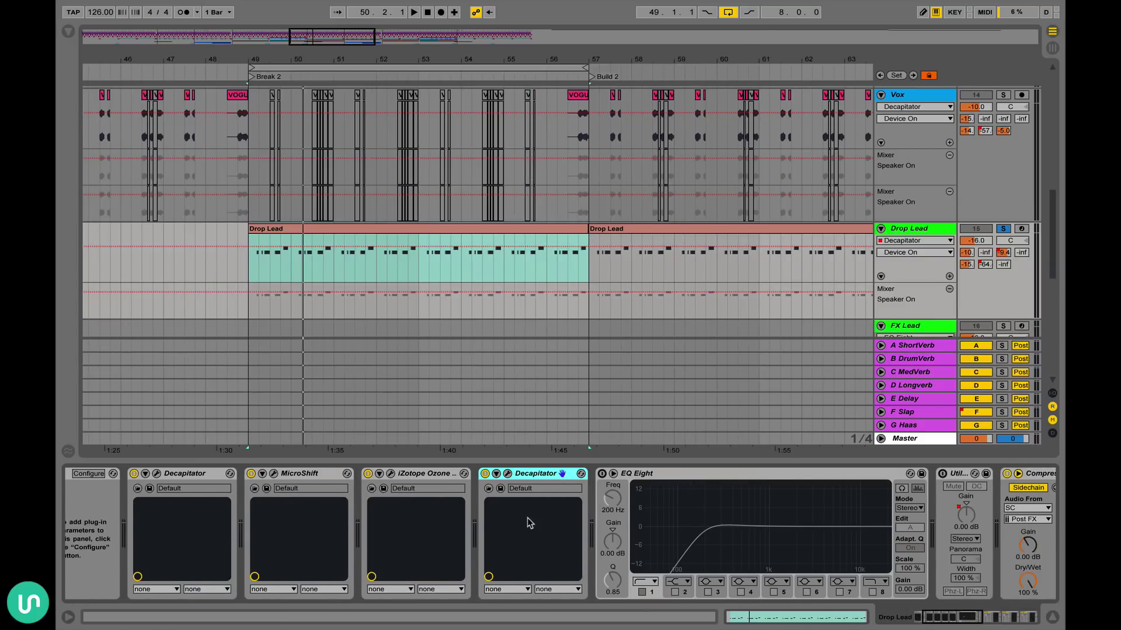
left_click(603, 474)
scroll(607, 485, "right", 10)
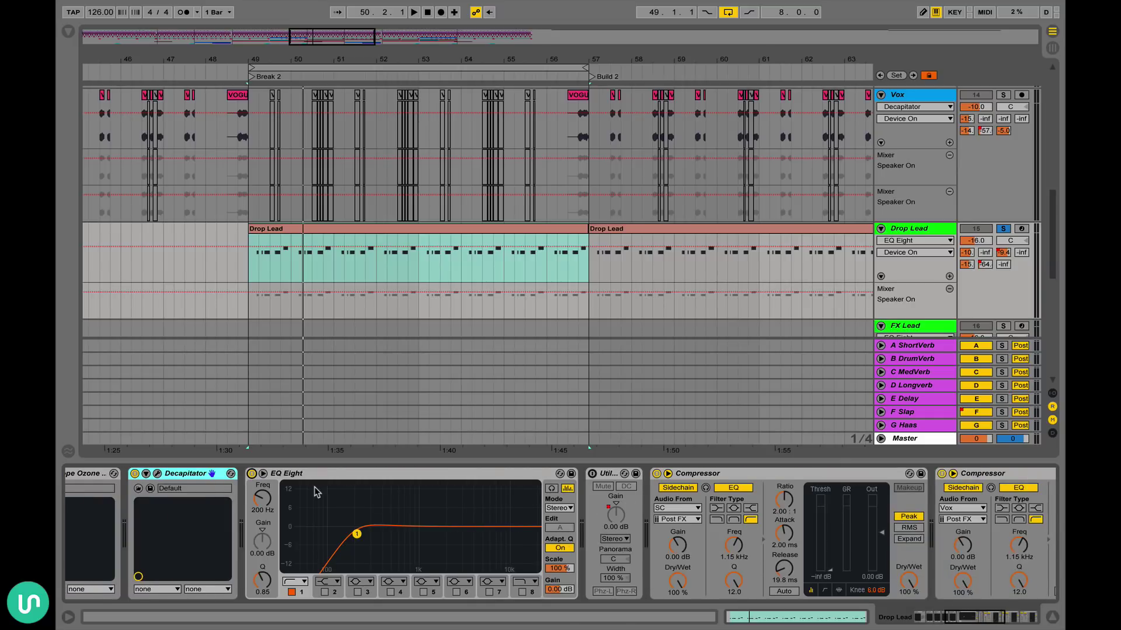
scroll(315, 496, "left", 3)
scroll(344, 515, "right", 4)
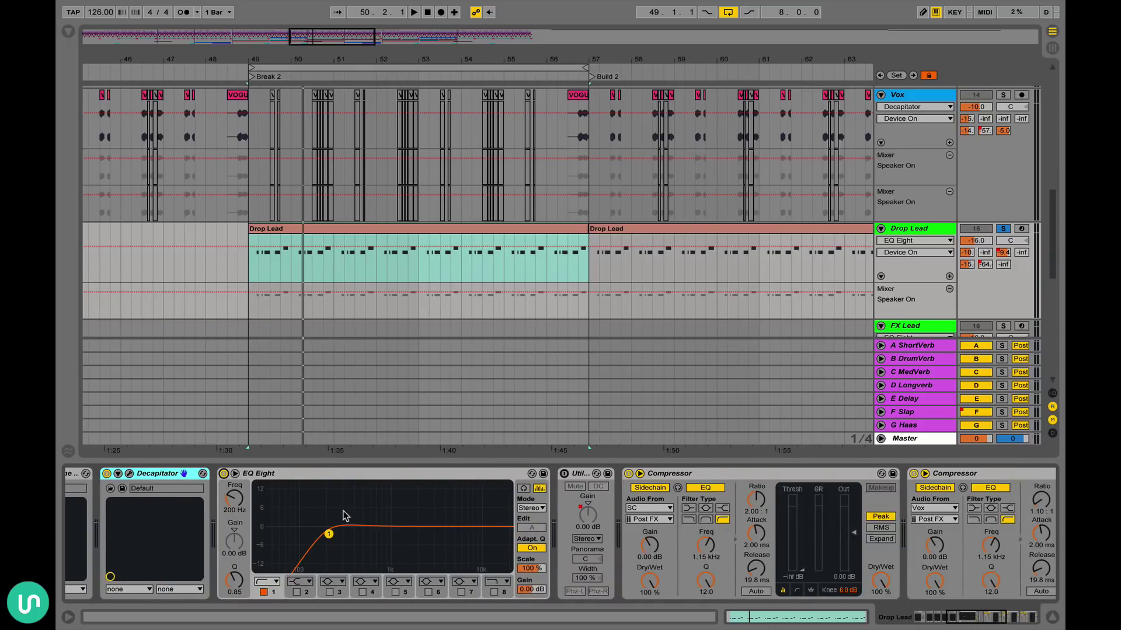
scroll(346, 515, "right", 3)
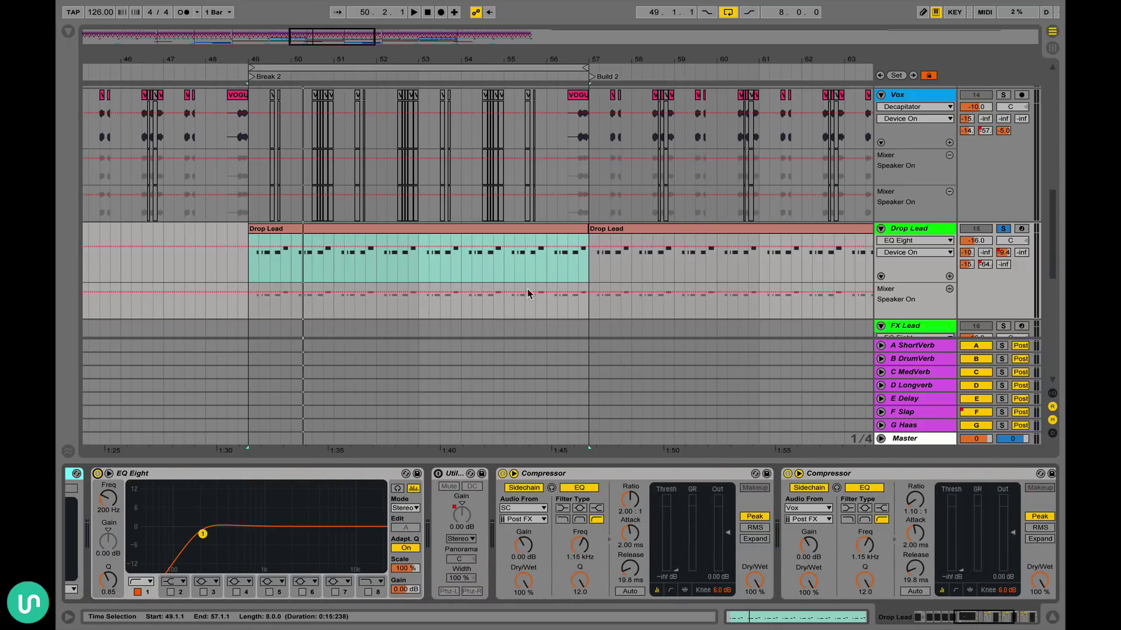
- Hide the device view, take the Drop Lead and Bass out of solo, and play Break 2 with the full mix
key("space")
key("ctrl+alt+l")
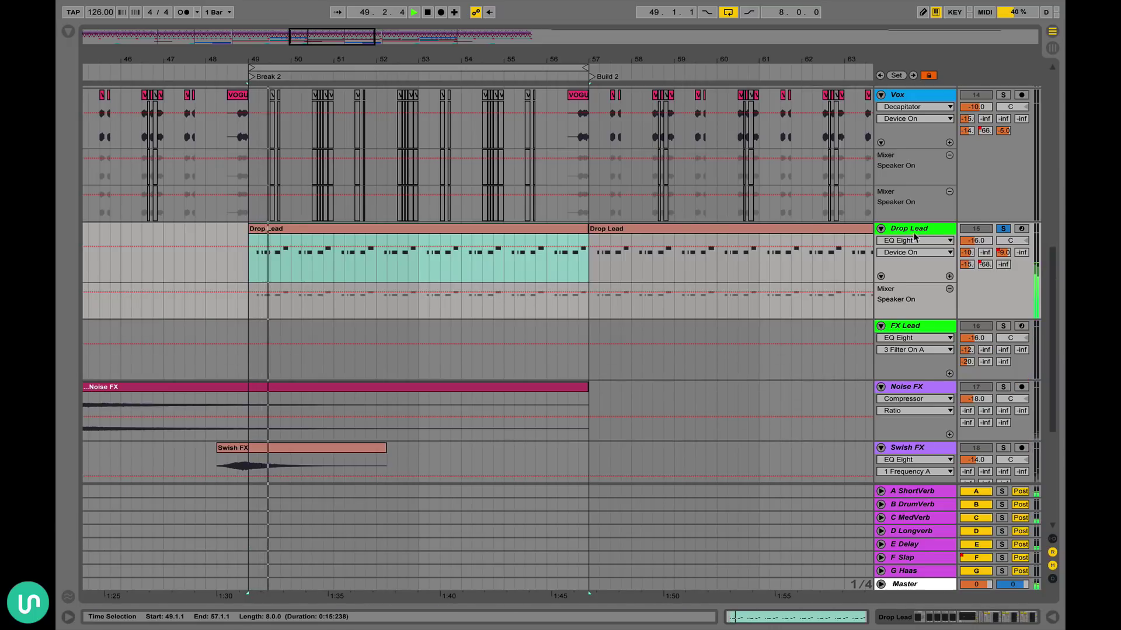
left_click(1003, 230)
scroll(558, 274, "right", 3)
scroll(559, 278, "up", 3)
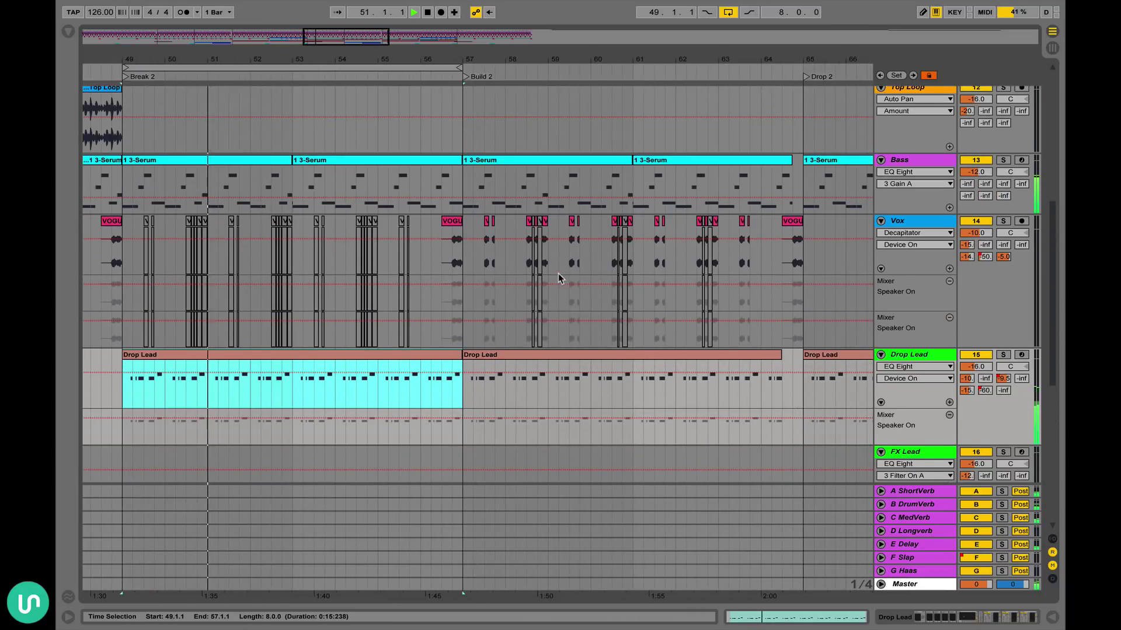
scroll(558, 279, "left", 2)
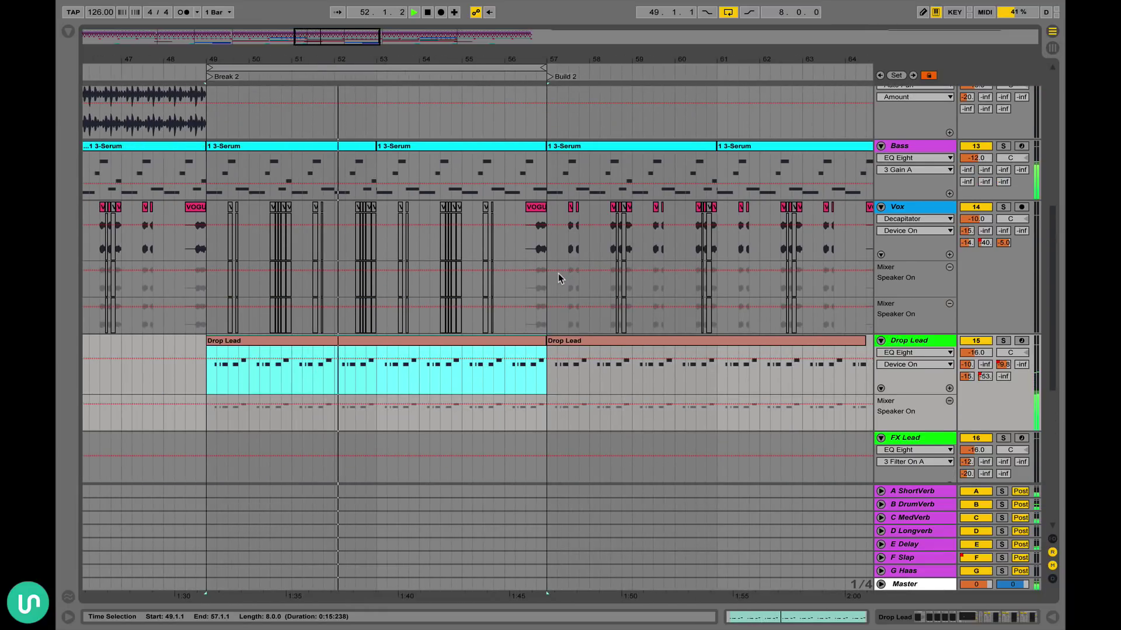
key("space")
- Place the insert marker at bar 56, turn off the loop, and play through Build 2 into Drop 2
scroll(505, 321, "down", 10)
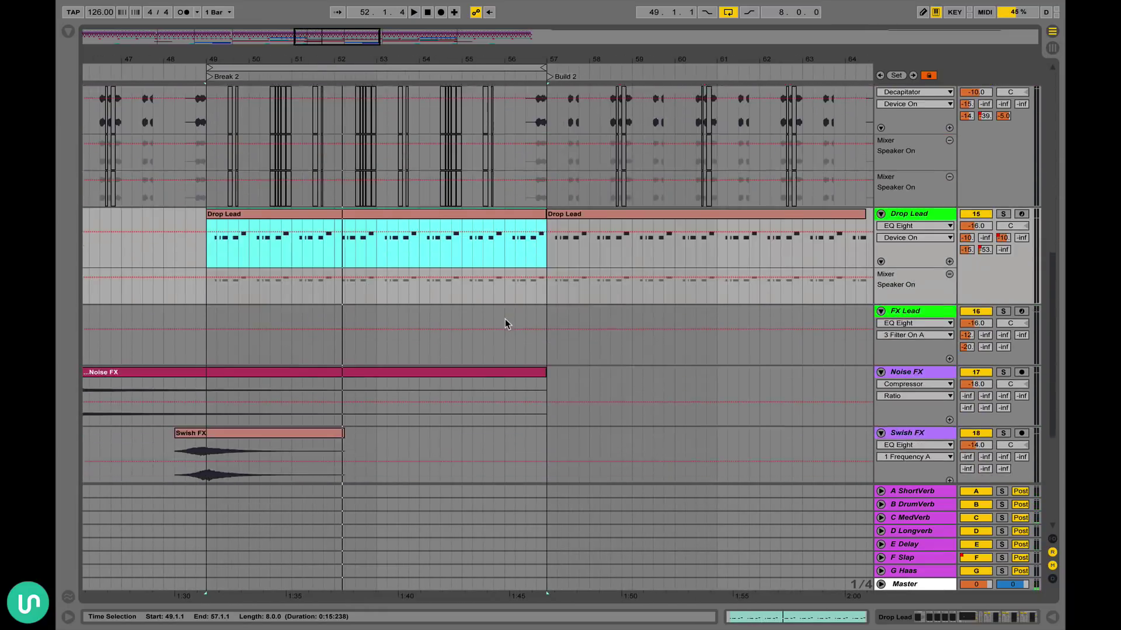
left_click(501, 266)
scroll(501, 265, "right", 5)
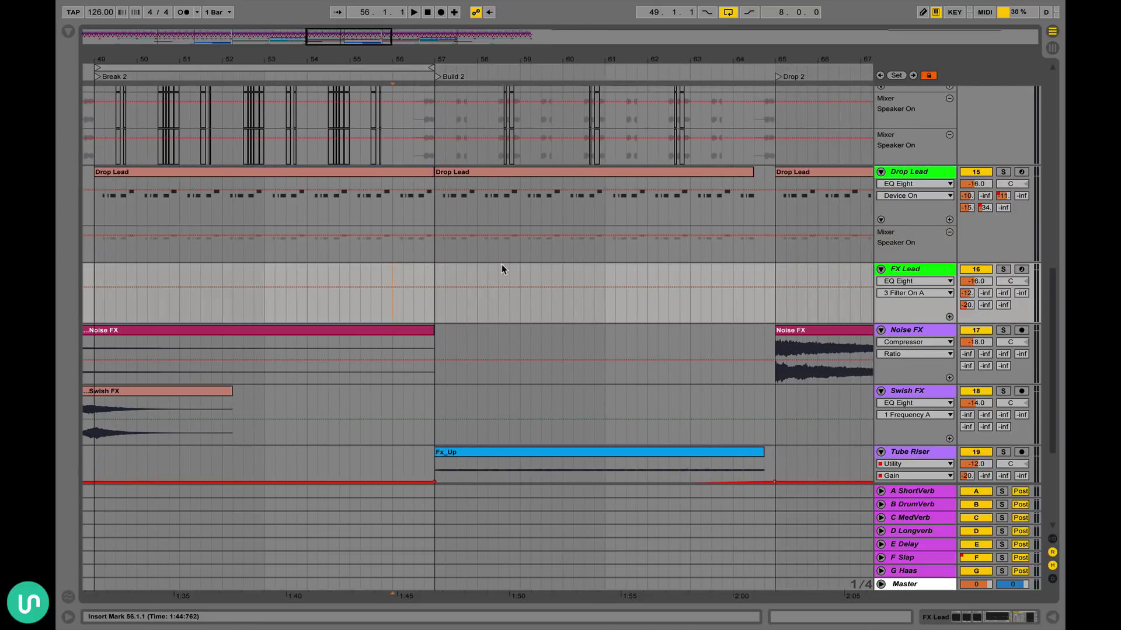
scroll(502, 265, "up", 3)
key("space")
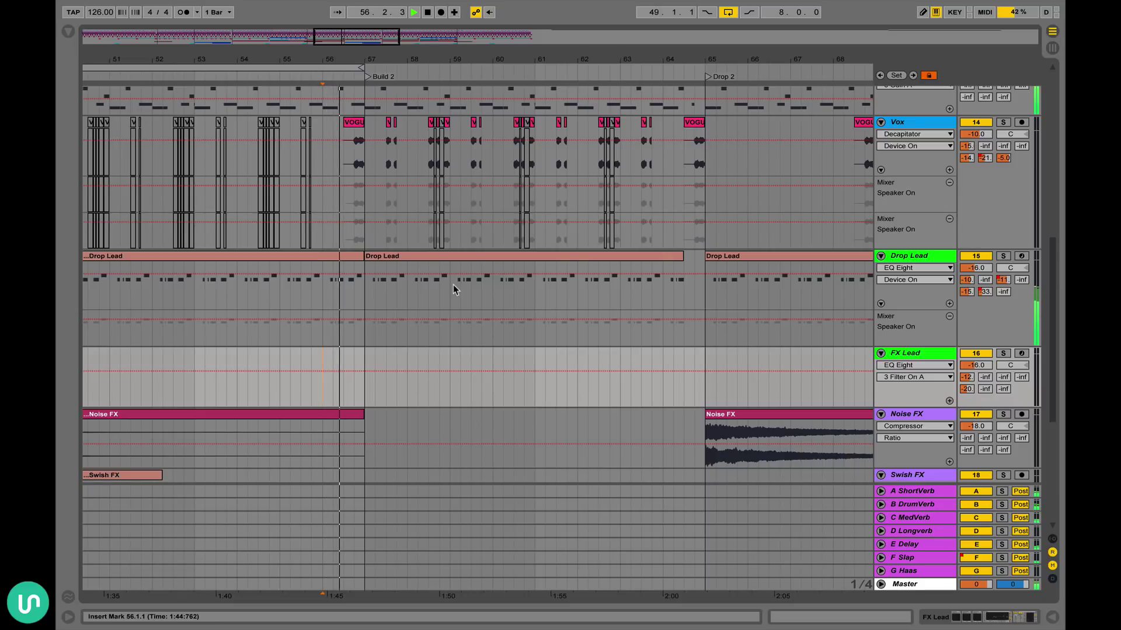
key("space")
left_click(728, 16)
key("space")
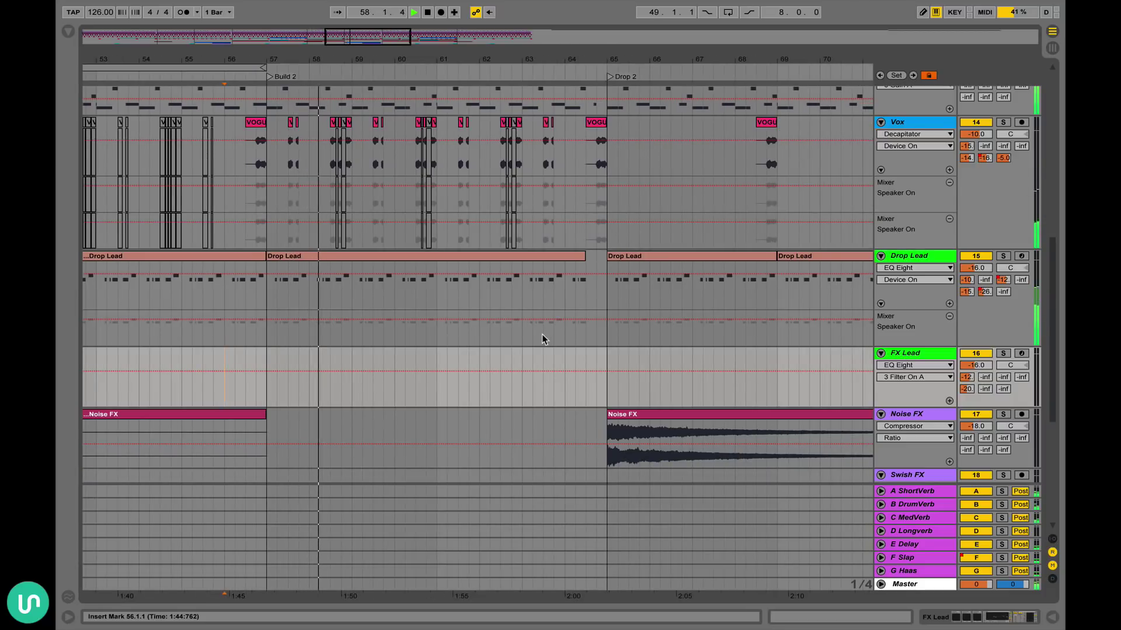
left_click(467, 338)
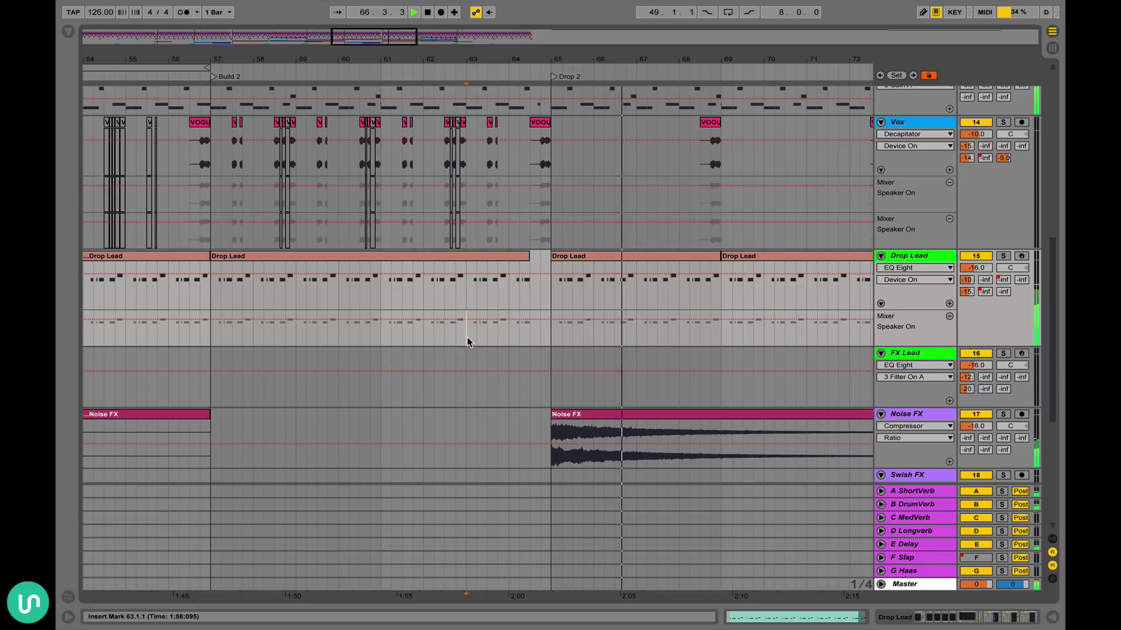
key("space")
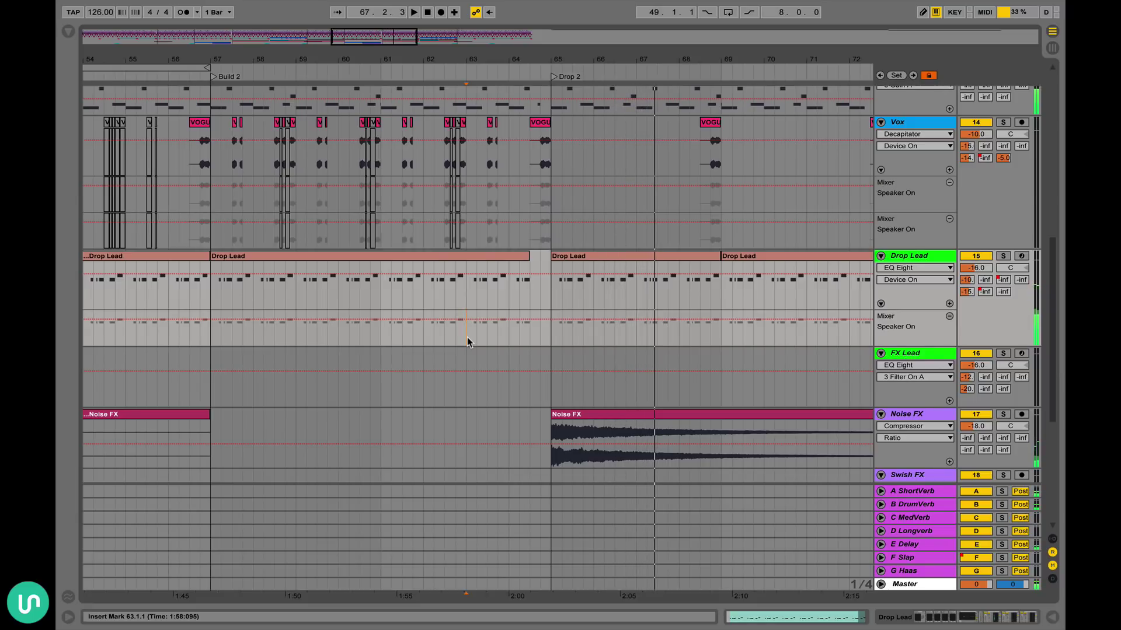
- Select the first two Drop Lead clips of Drop 2, covering bars 65 to 73
scroll(671, 336, "right", 5)
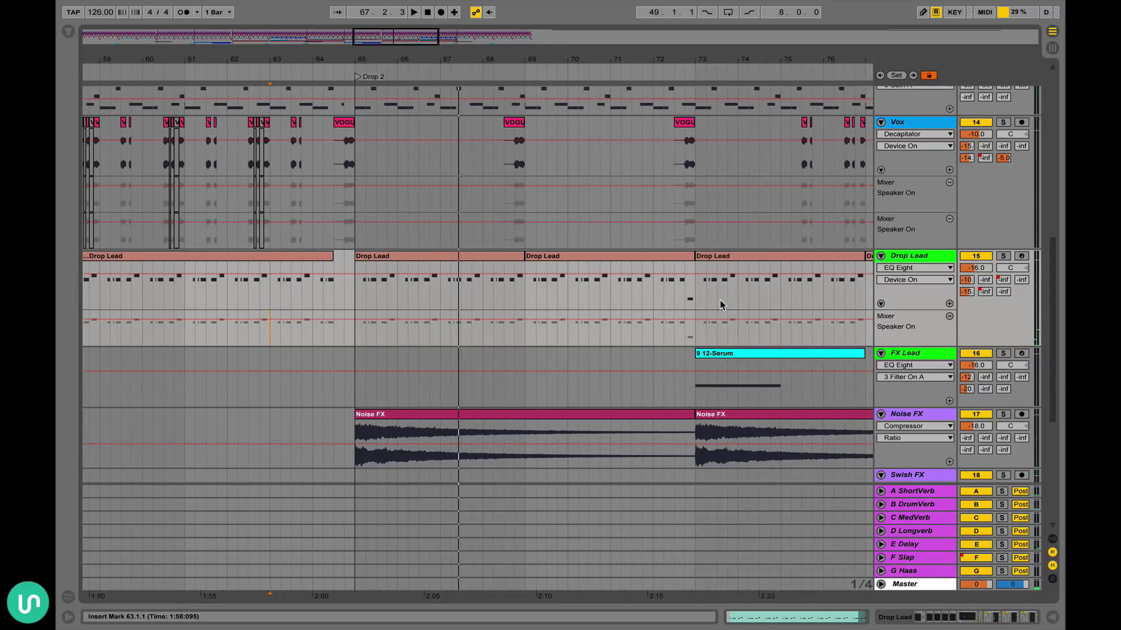
left_click(443, 256)
left_click(542, 258, "shift")
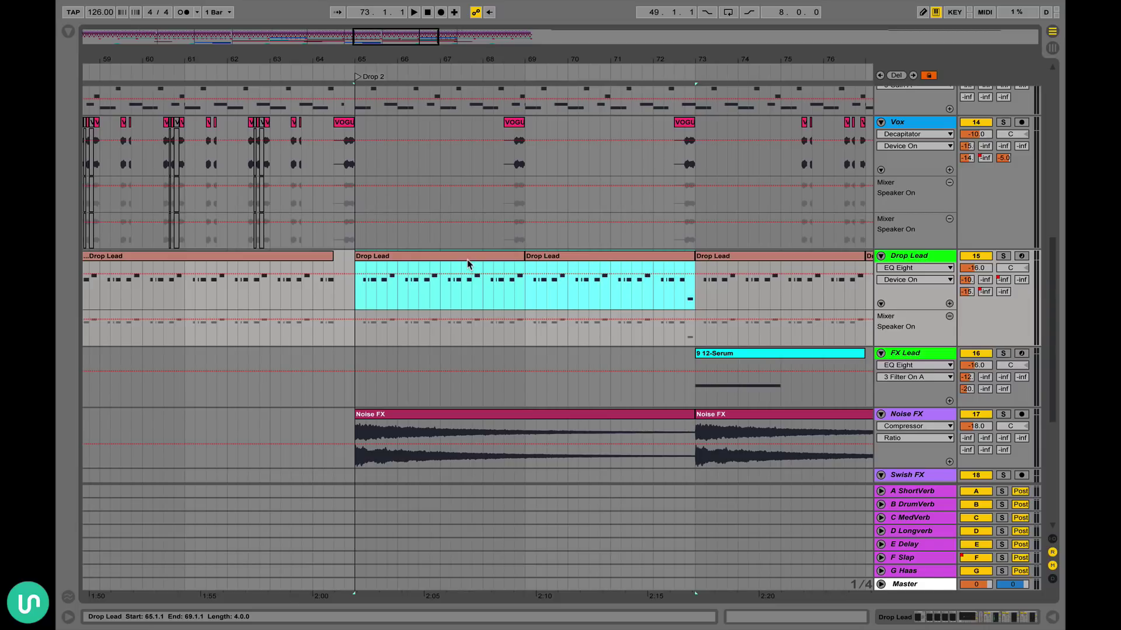
- Look over all tracks from Drop 2 to the Outro and back through Break 2 to compare the arrangement's layers
scroll(467, 259, "down", 5)
scroll(467, 259, "right", 1)
scroll(467, 259, "up", 15)
scroll(467, 260, "down", 10)
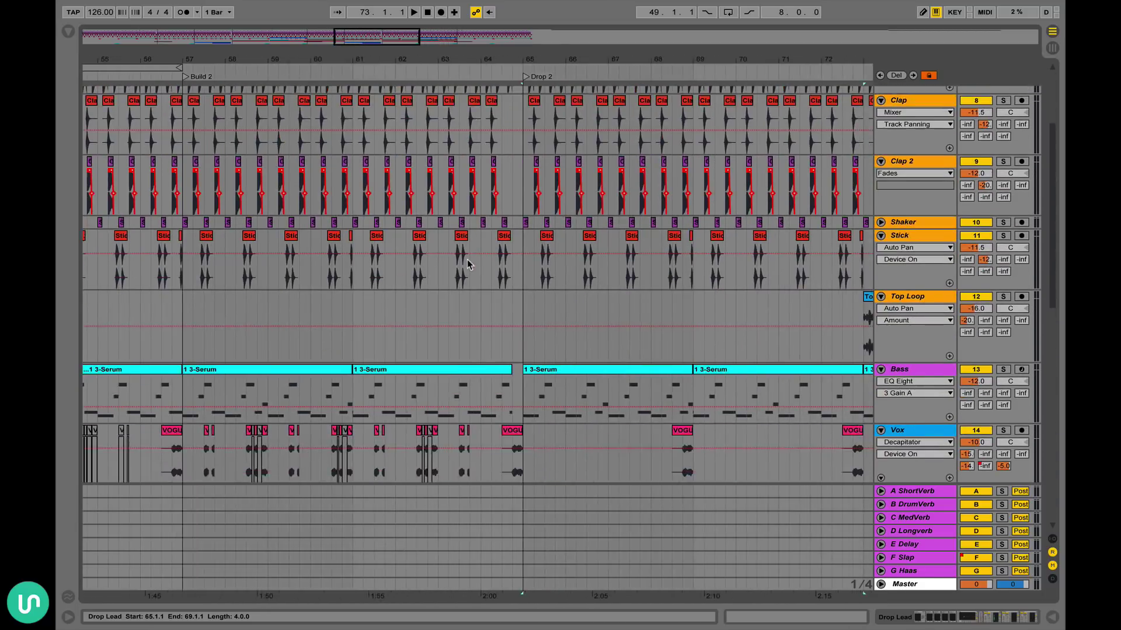
scroll(467, 259, "left", 1)
scroll(470, 251, "down", 5)
scroll(470, 255, "down", 2)
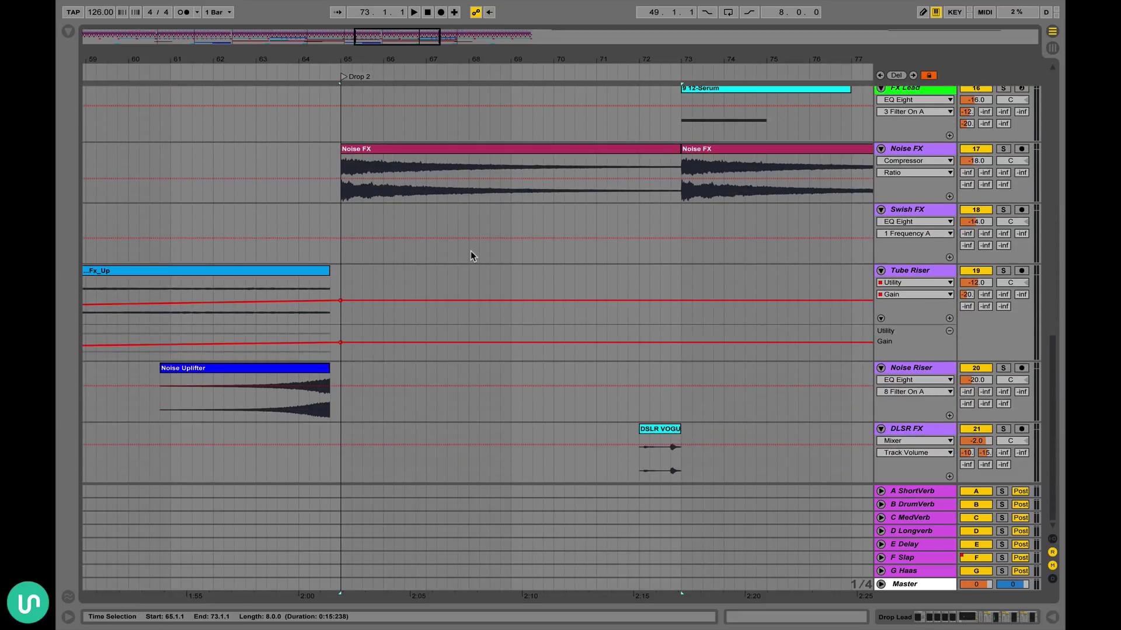
scroll(470, 255, "up", 6)
scroll(470, 255, "right", 4)
scroll(471, 256, "up", 10)
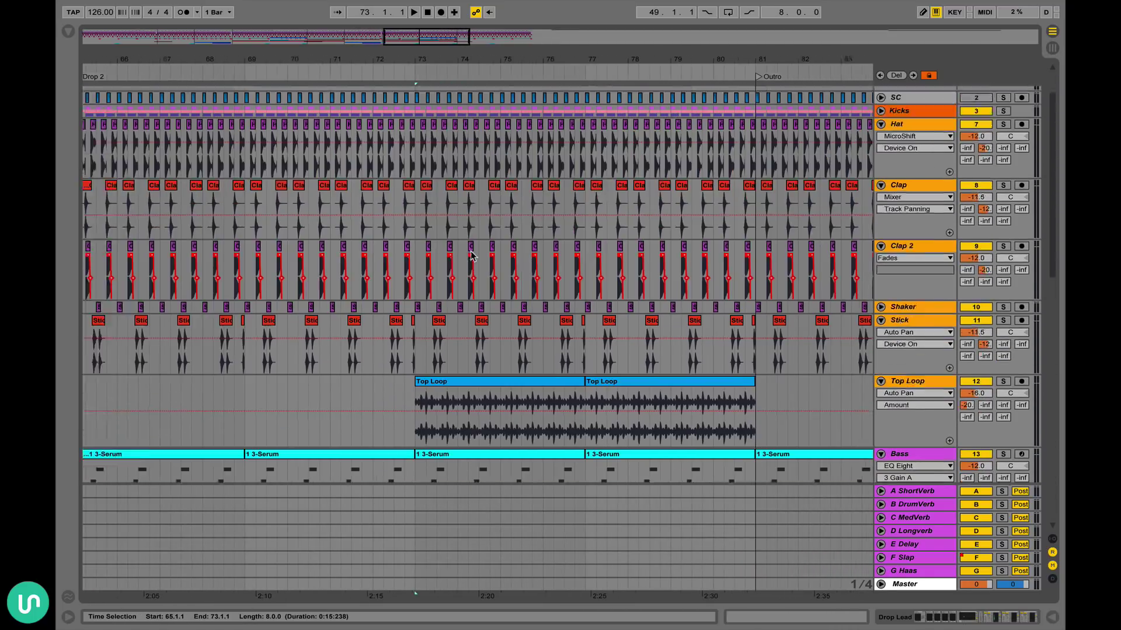
scroll(472, 256, "down", 5)
scroll(471, 256, "up", 5)
scroll(472, 256, "right", 8)
scroll(471, 256, "down", 12)
scroll(472, 255, "down", 5)
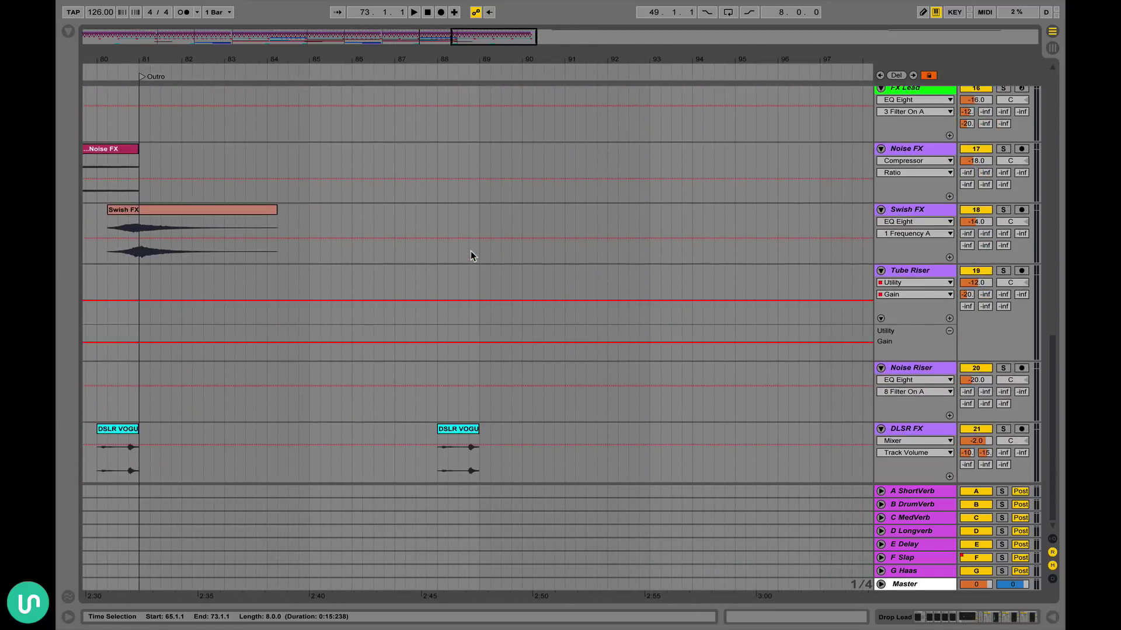
scroll(472, 255, "left", 15)
scroll(471, 255, "up", 10)
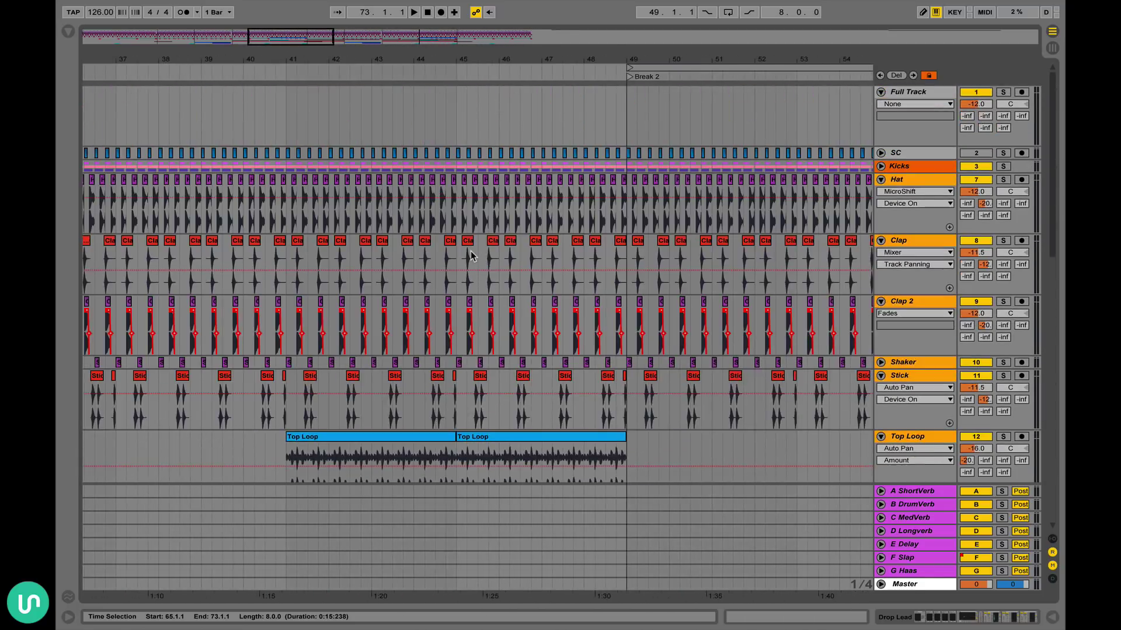
scroll(470, 255, "right", 4)
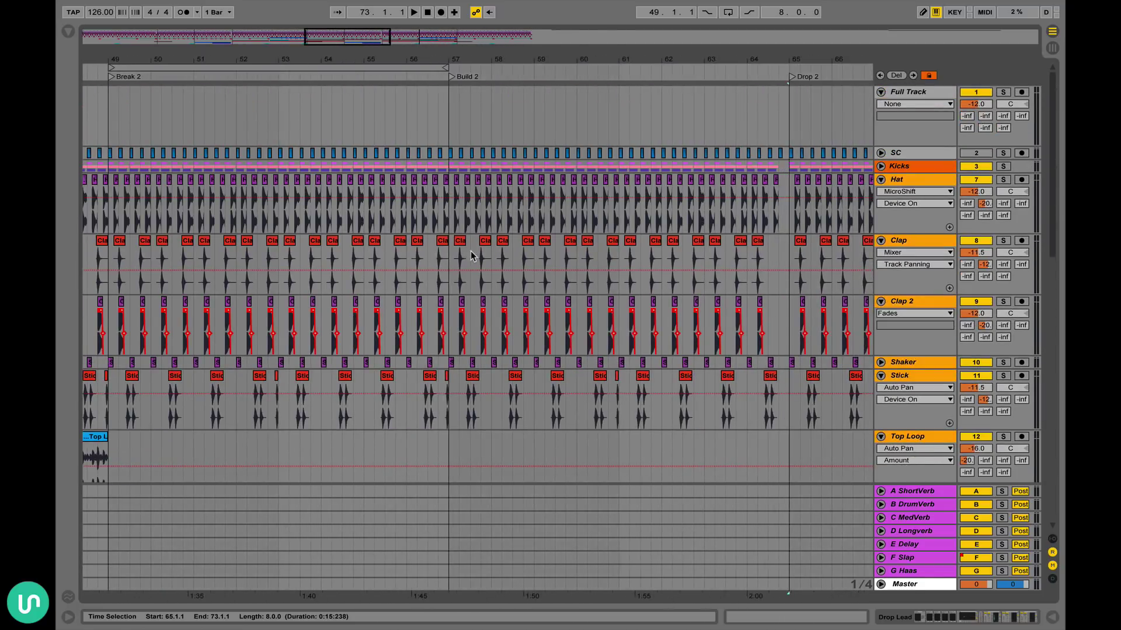
- Fold all tracks in the arrangement, select the Build 2 Drop Lead clip, and compare Build 2 with Drop 2
left_click(881, 154, "alt")
left_click(881, 157, "alt")
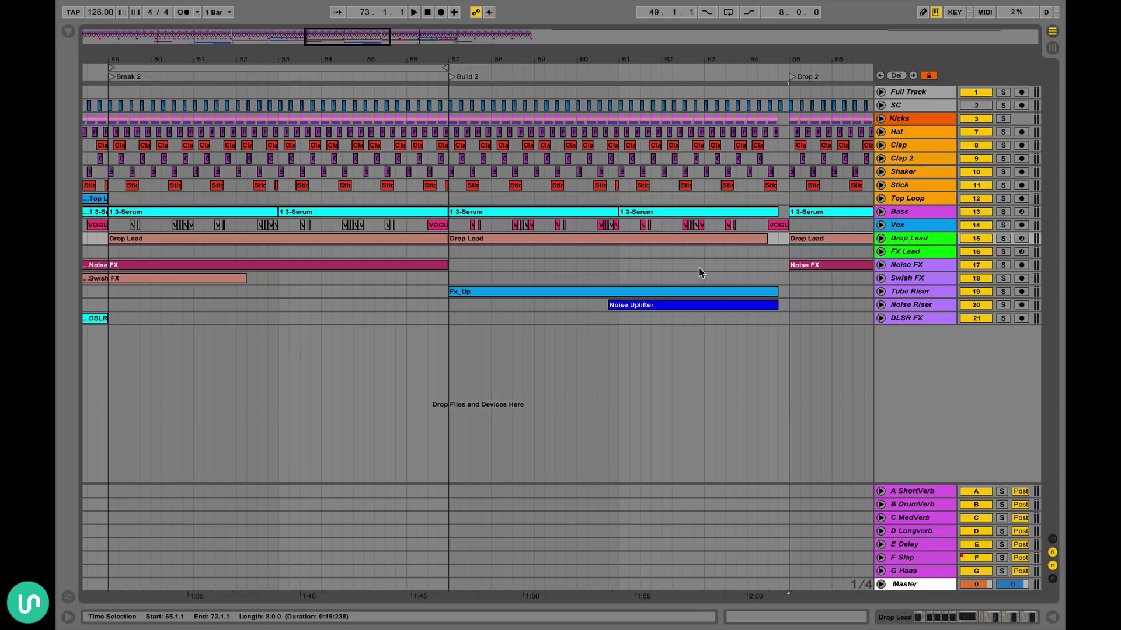
left_click(597, 236)
scroll(673, 245, "left", 12)
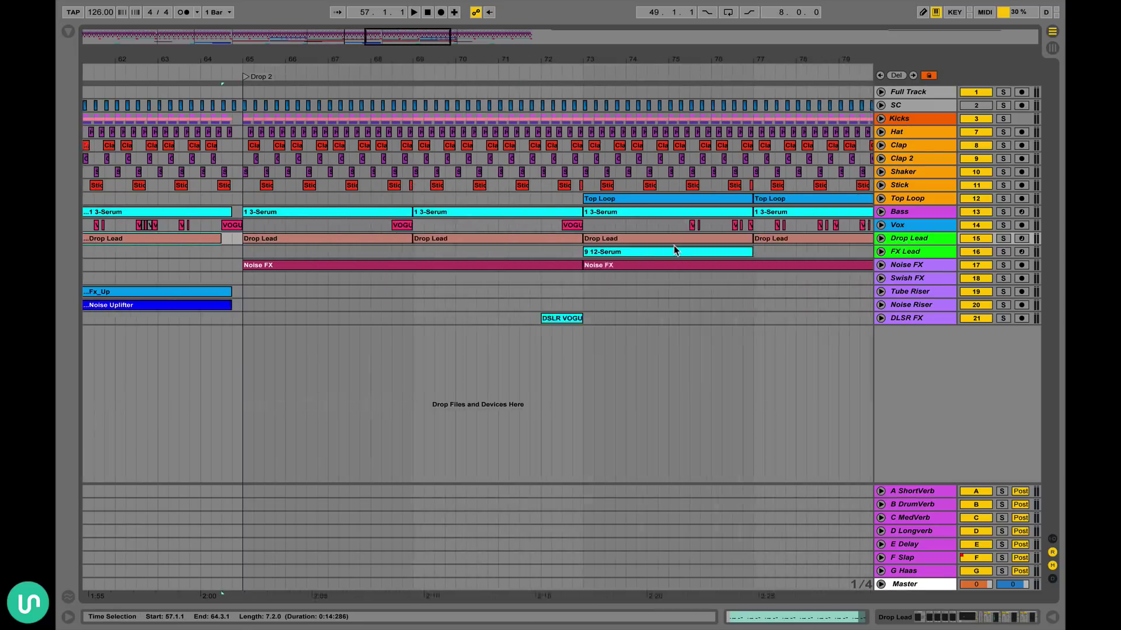
scroll(673, 245, "right", 12)
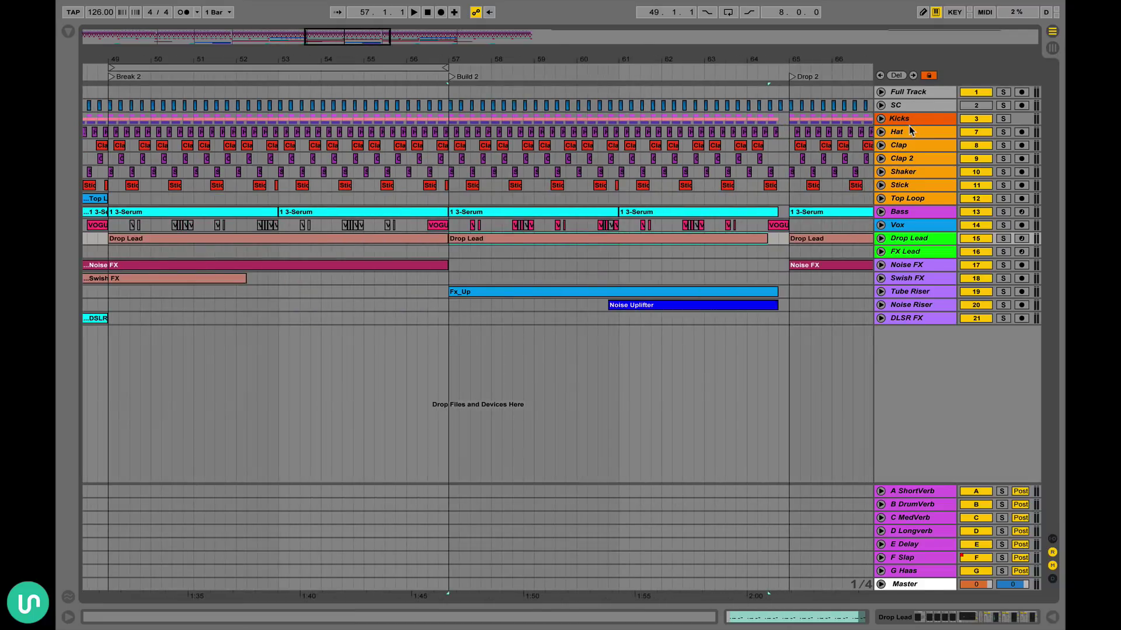
- Select the tracks from Kicks through DLSR FX, and place the insert marker at the start of Build 2
left_click(927, 123)
left_click(908, 318, "shift")
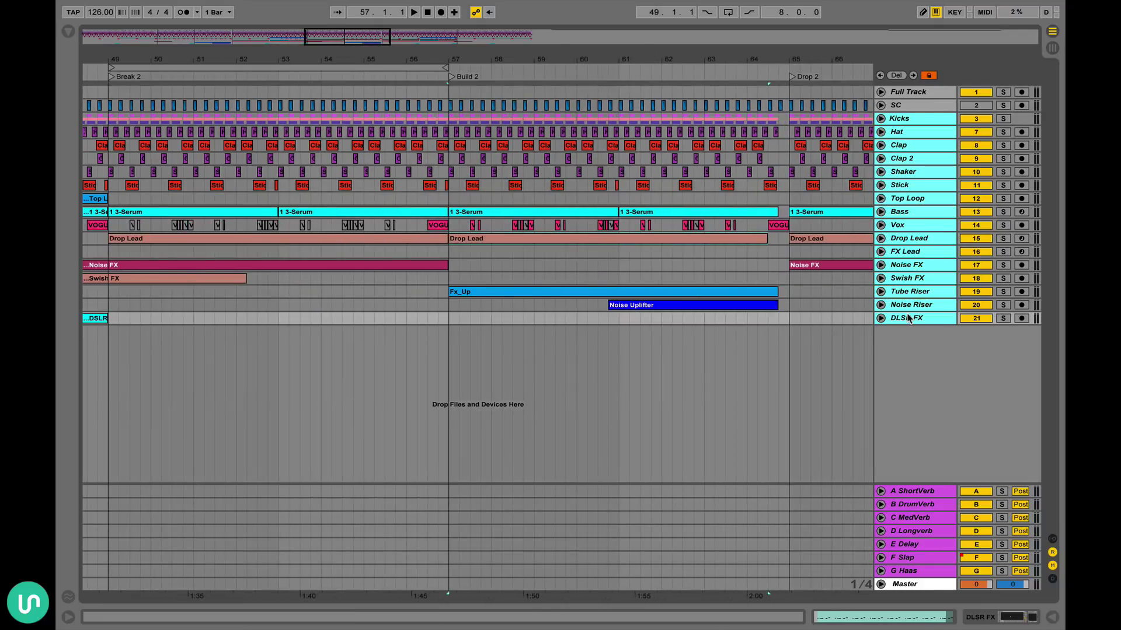
left_click(483, 270)
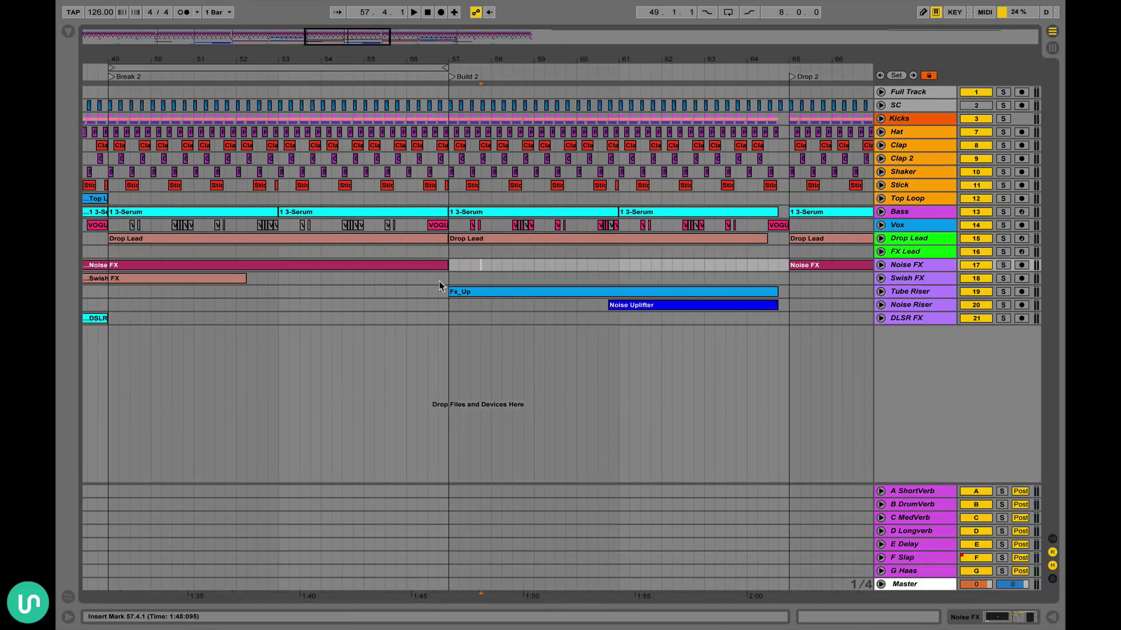
left_click(447, 279)
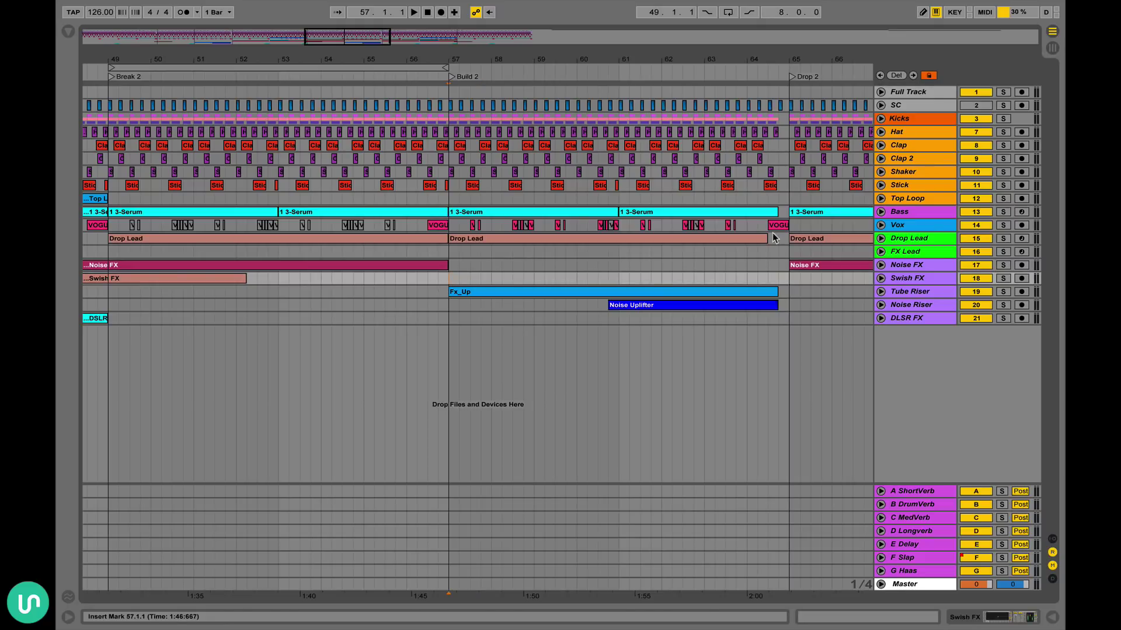
- Select the Hat and Kicks tracks in turn, and go back to examine the first Build and Drop 1
left_click(912, 133)
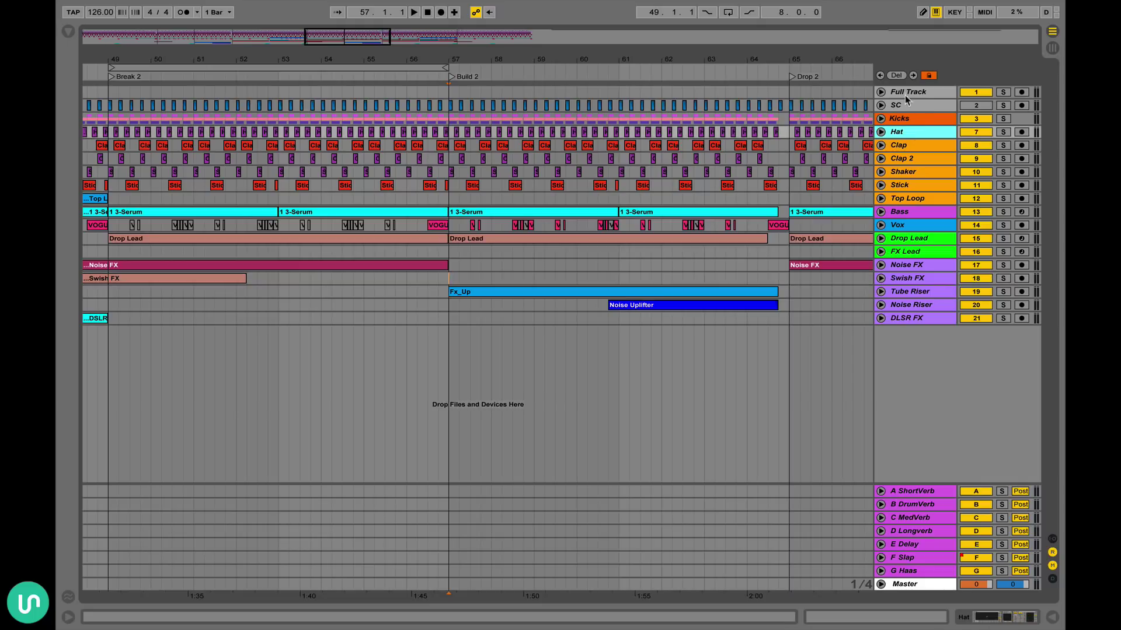
left_click(906, 120)
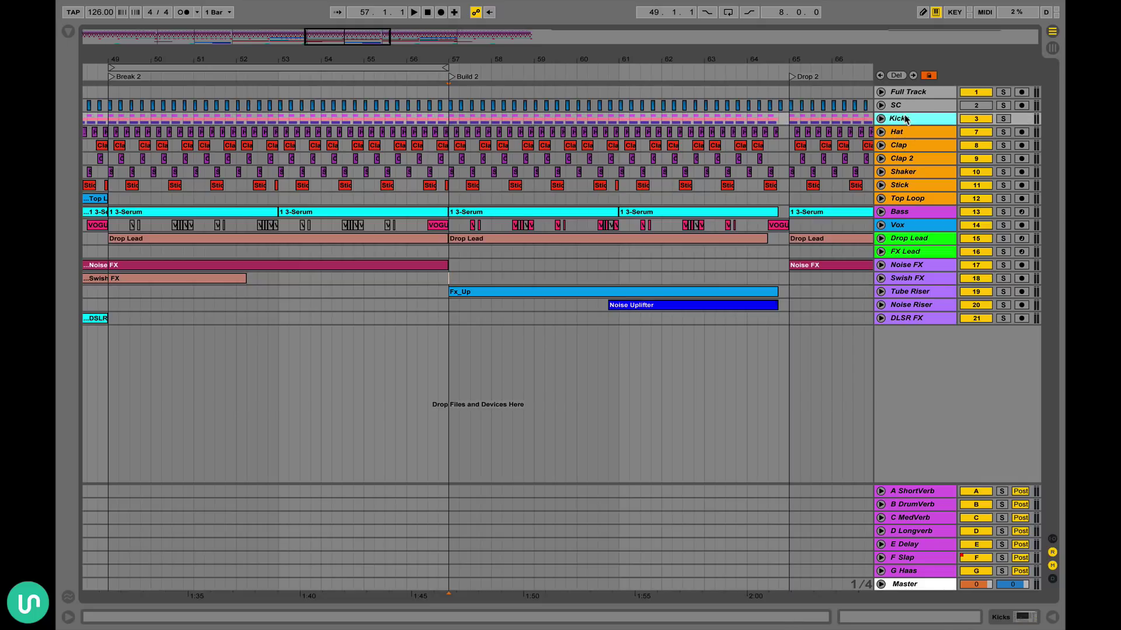
scroll(646, 305, "left", 5)
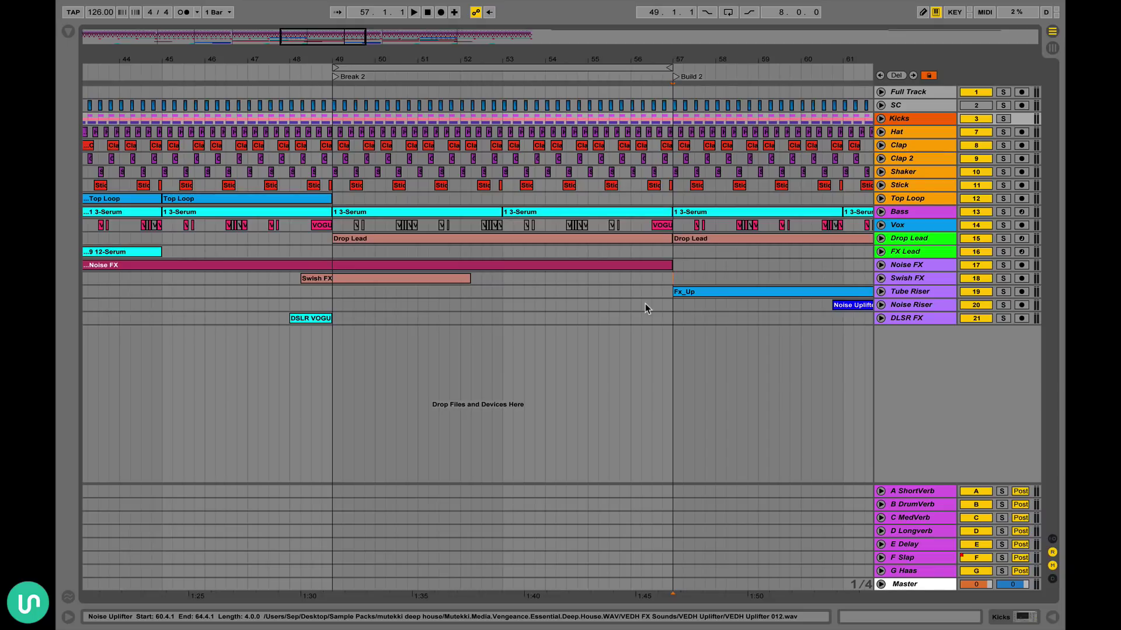
scroll(641, 304, "left", 15)
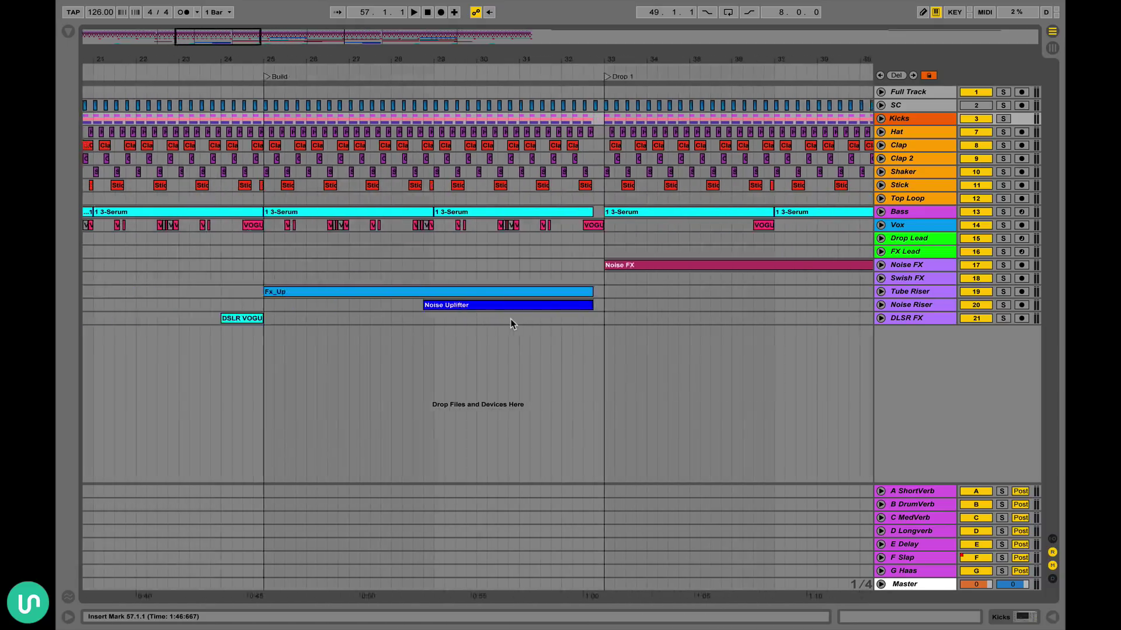
- Select all the return tracks from A ShortVerb through G Haas
scroll(353, 290, "left", 6)
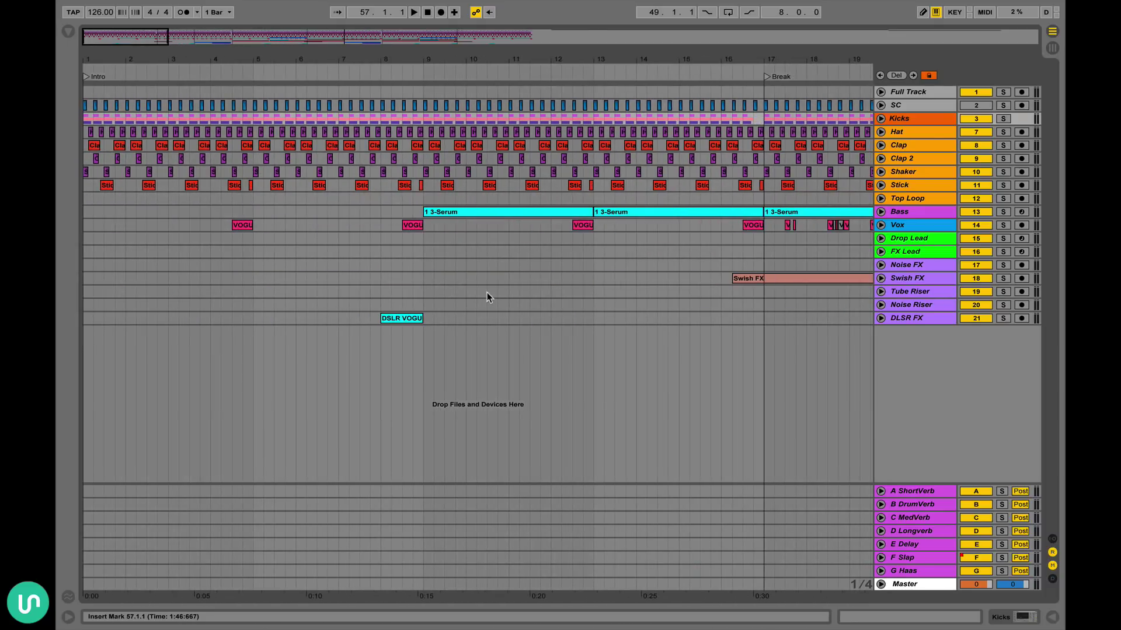
scroll(572, 293, "right", 6)
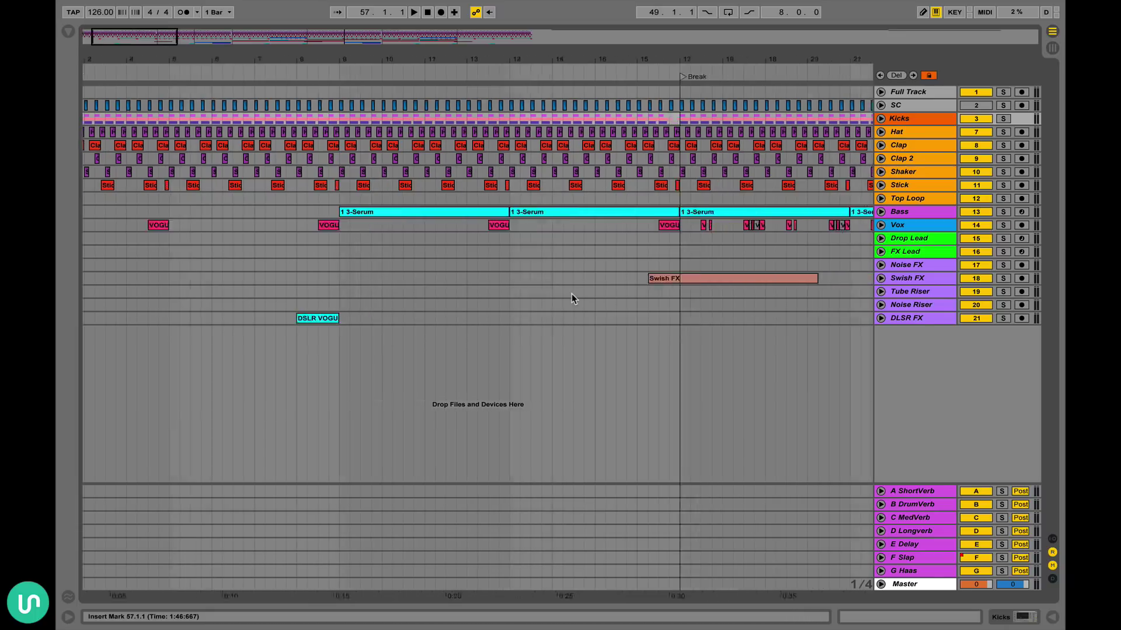
left_click(920, 494)
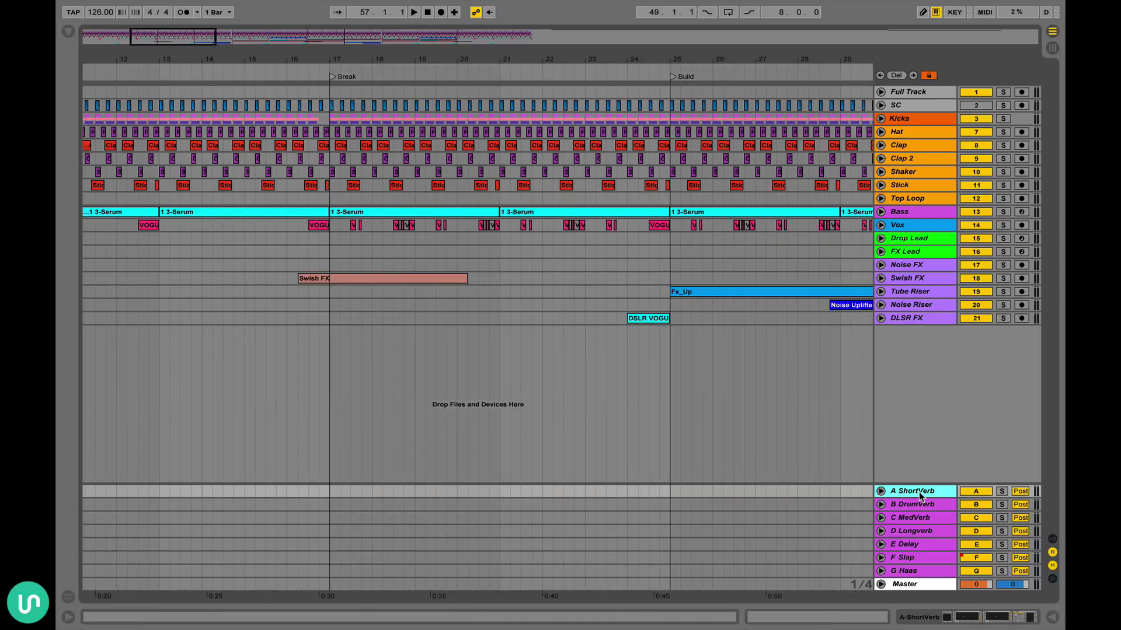
left_click(915, 572, "shift")
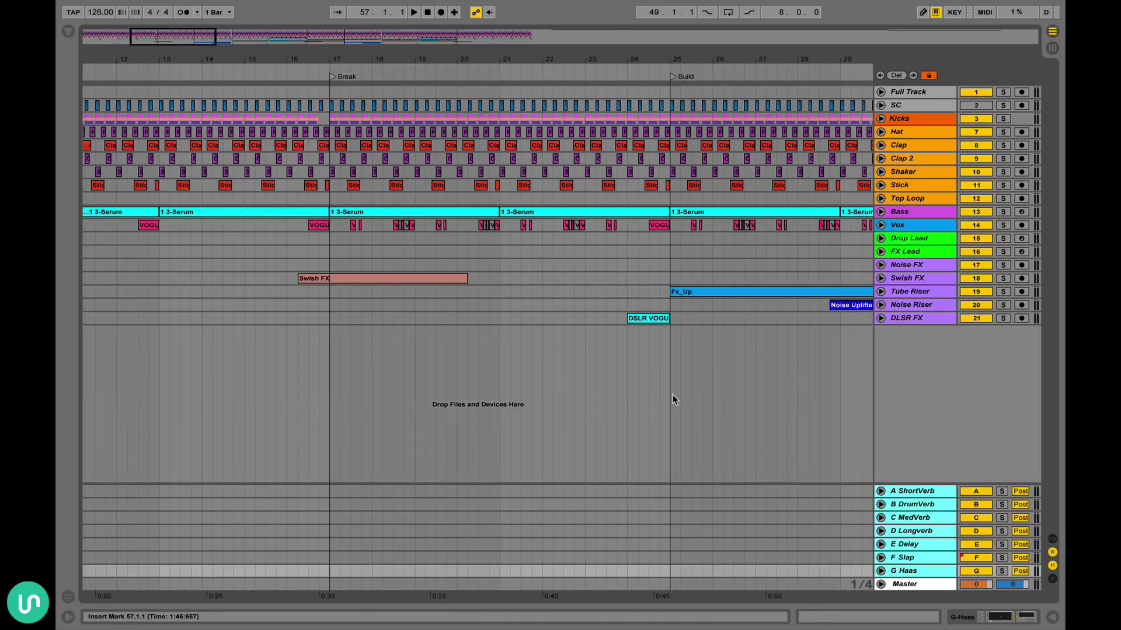
scroll(672, 396, "right", 6)
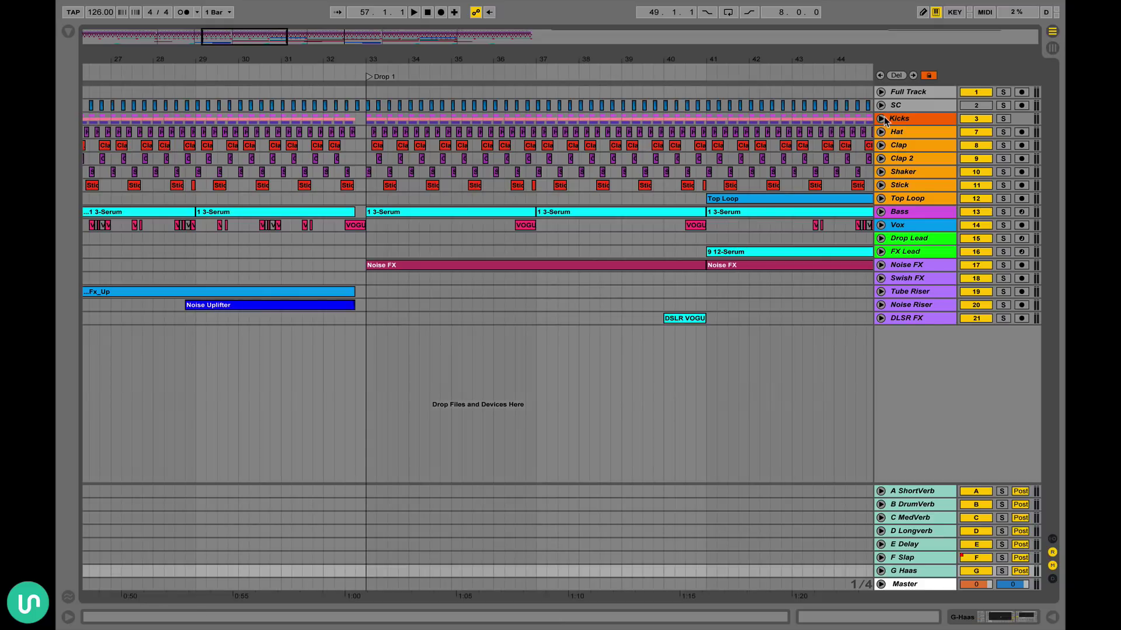
- Select the empty range from bar 33 to bar 41 on the Drop Lead track
left_click(366, 237)
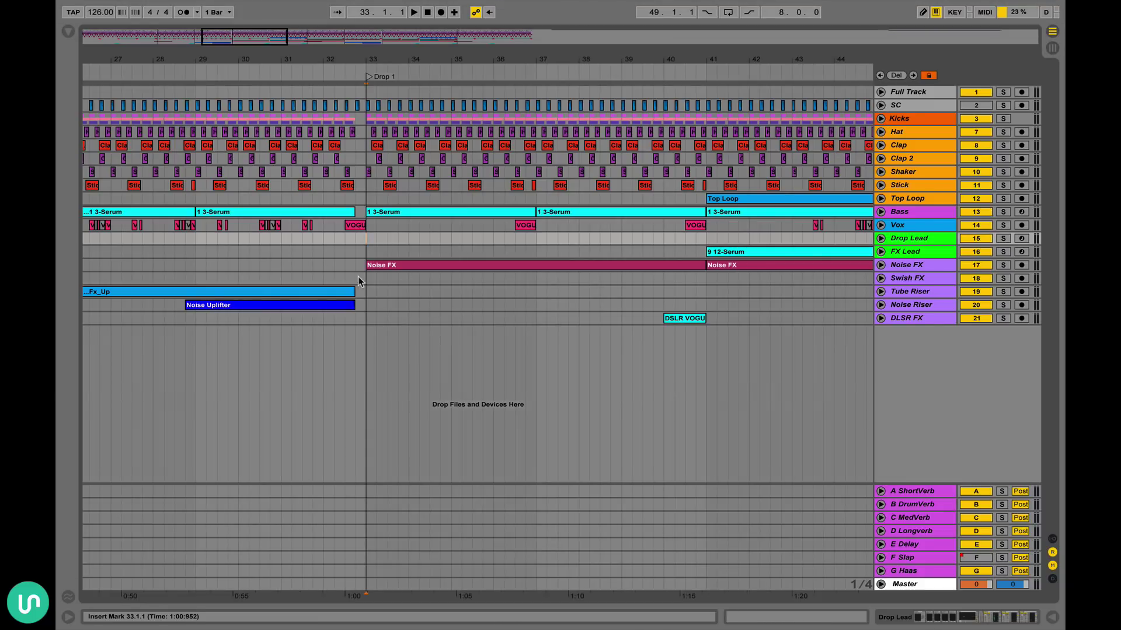
scroll(372, 246, "left", 1)
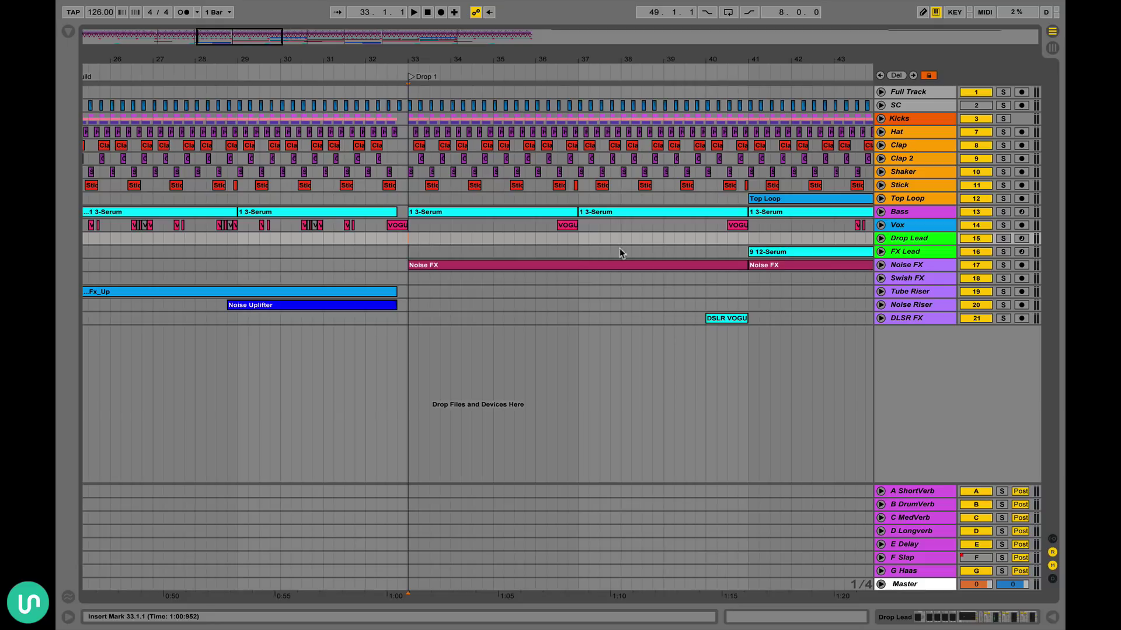
left_click(577, 239)
left_click_drag(747, 240, 407, 239)
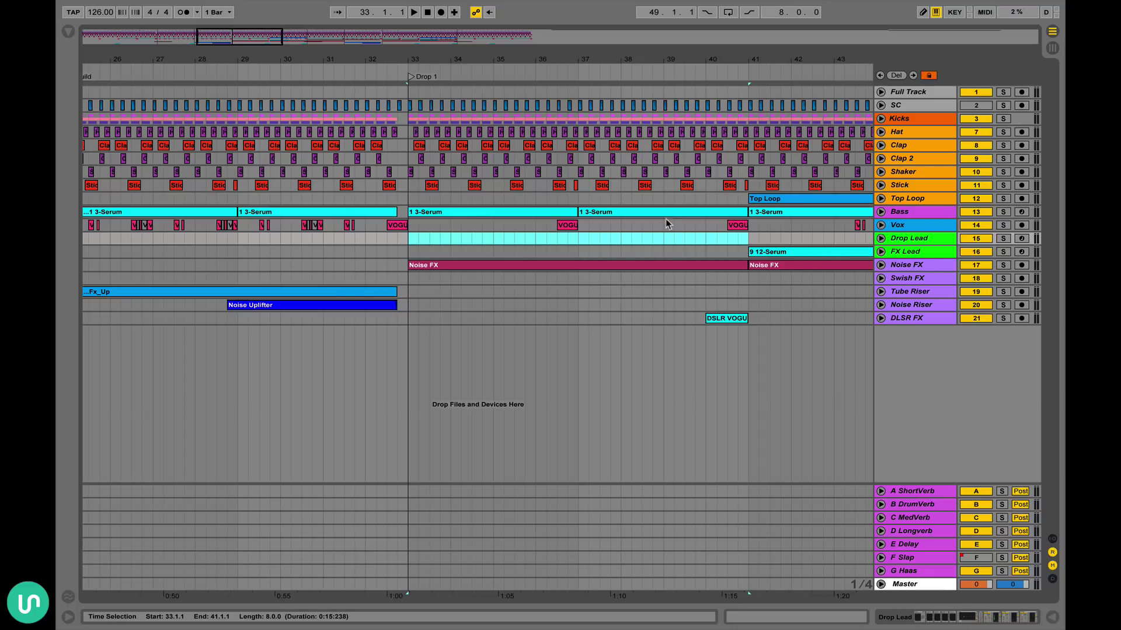
- Go through the return tracks one by one from A ShortVerb to E Delay
left_click(920, 495)
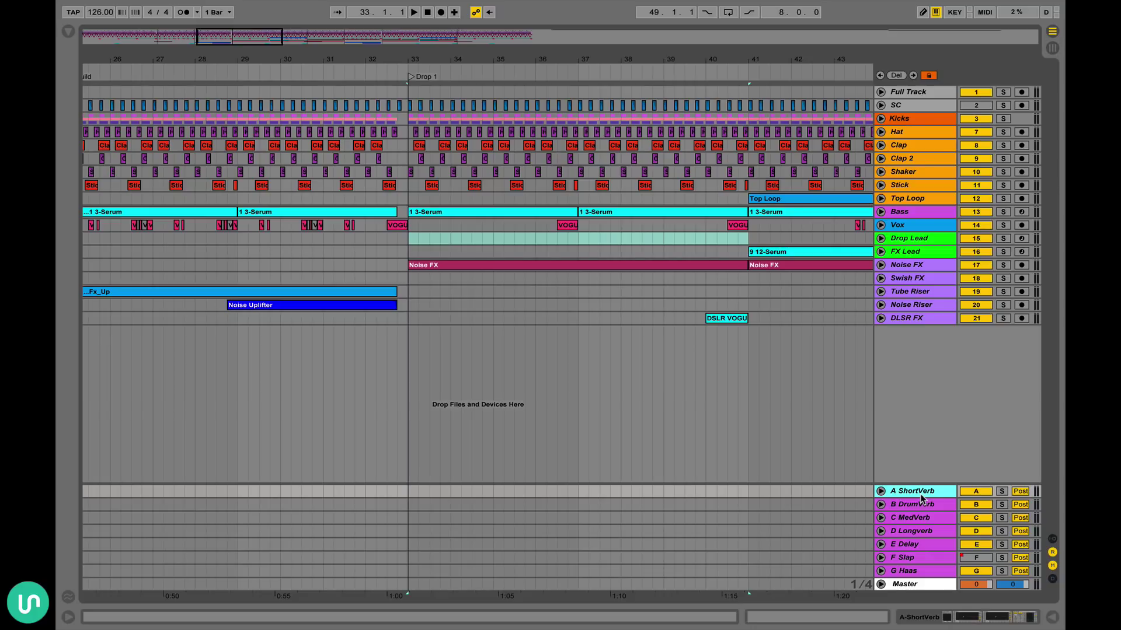
key("Down")
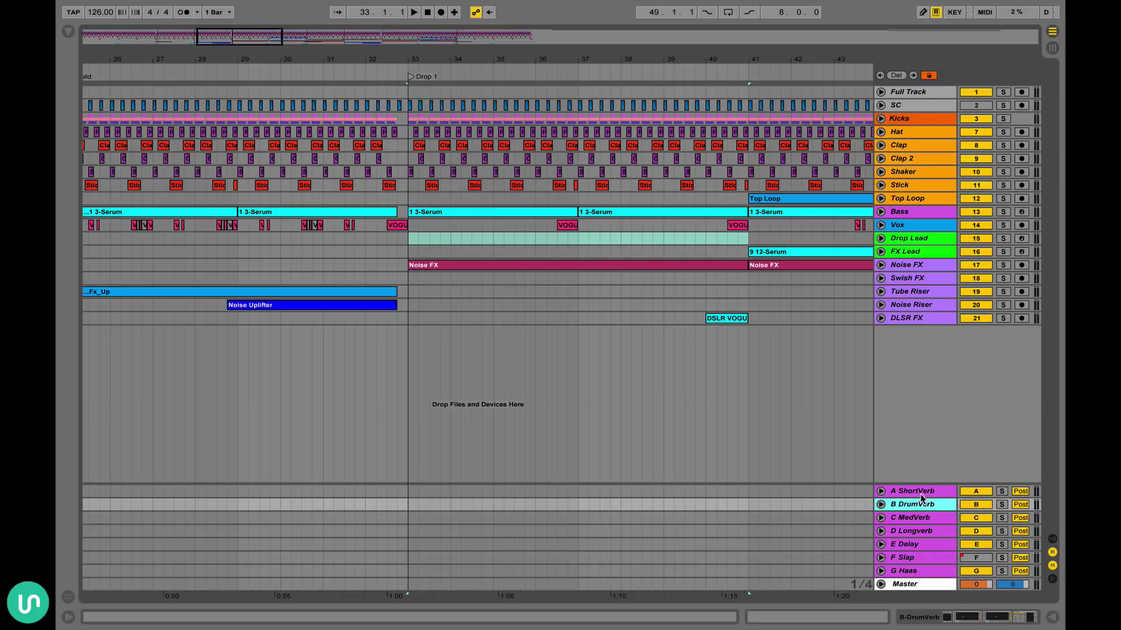
key("Down")
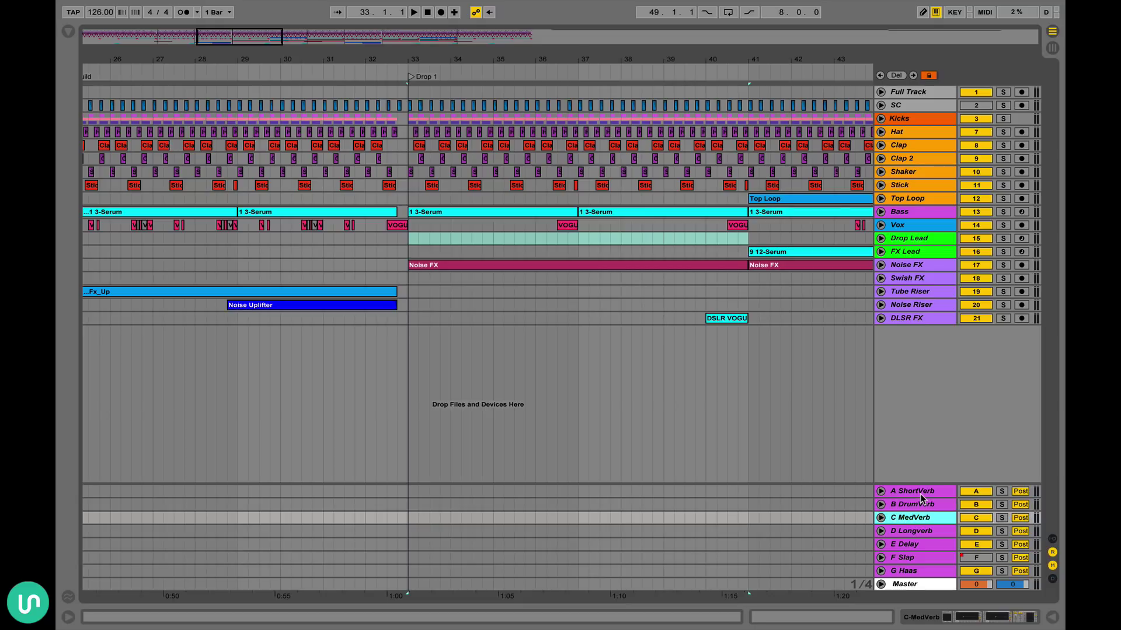
key("Down")
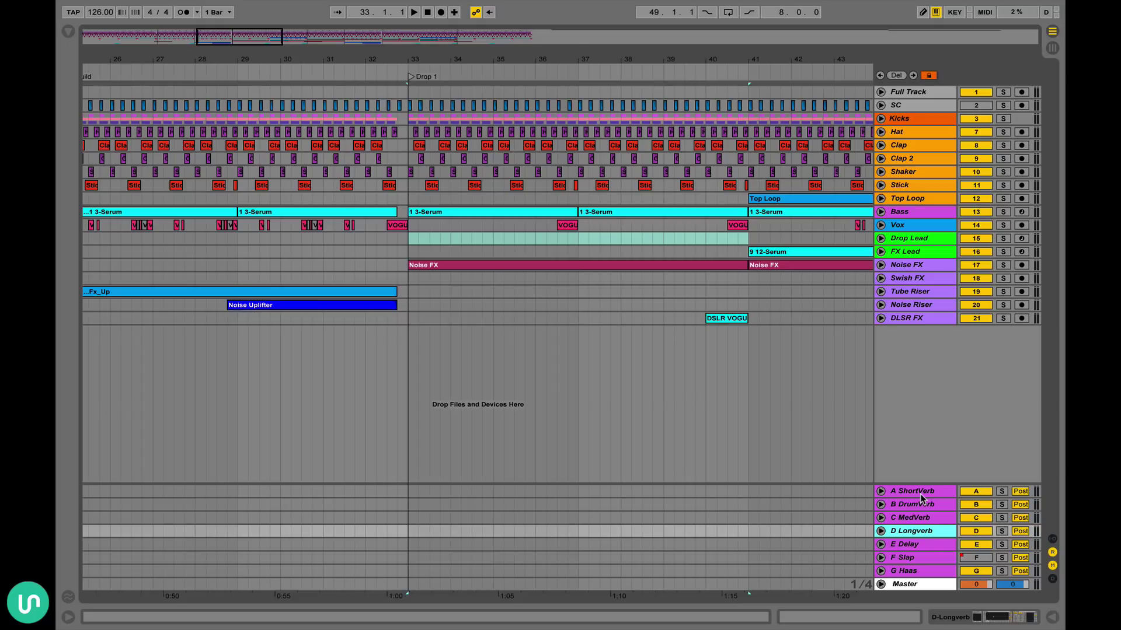
key("Down")
- Unfold the E Delay return and view its device chain, closing both when done
key("Right")
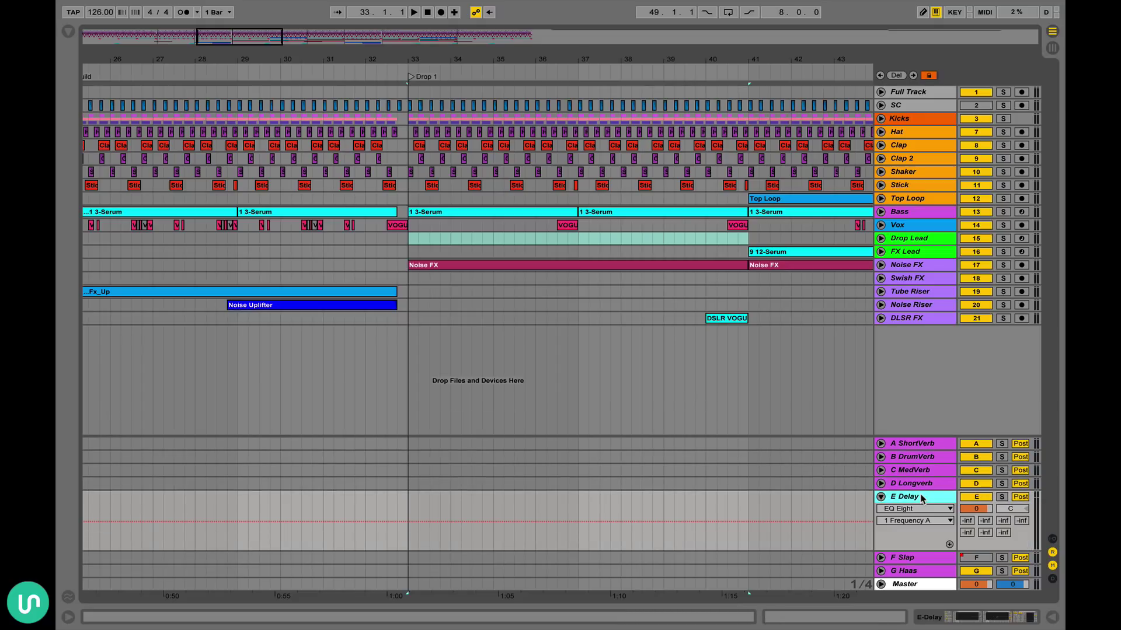
double_click(921, 499)
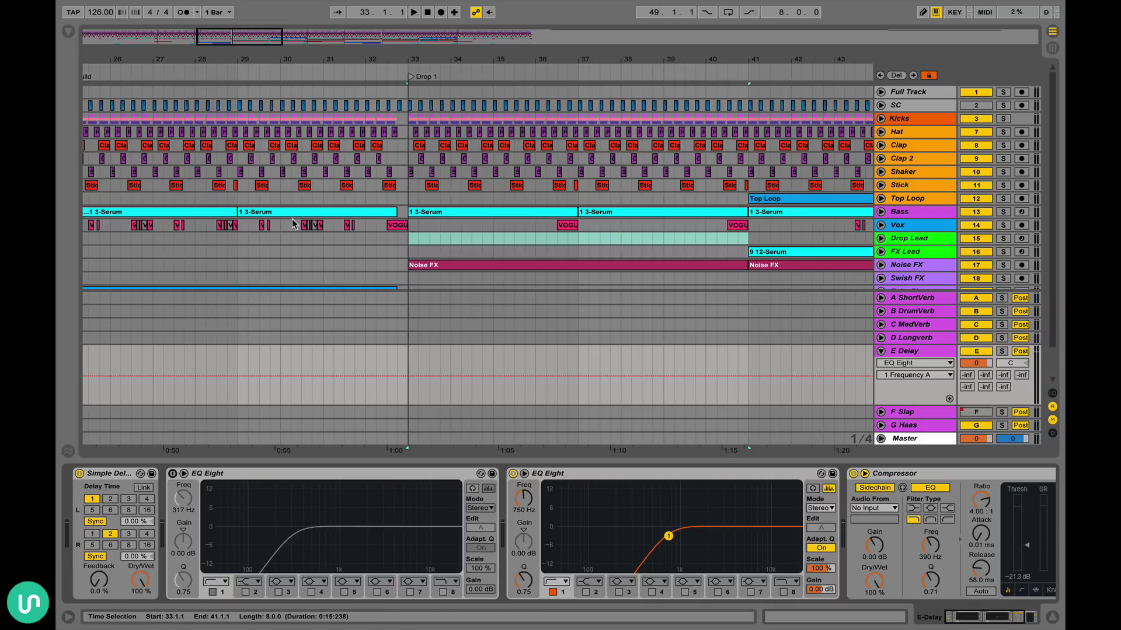
key("super+alt+l")
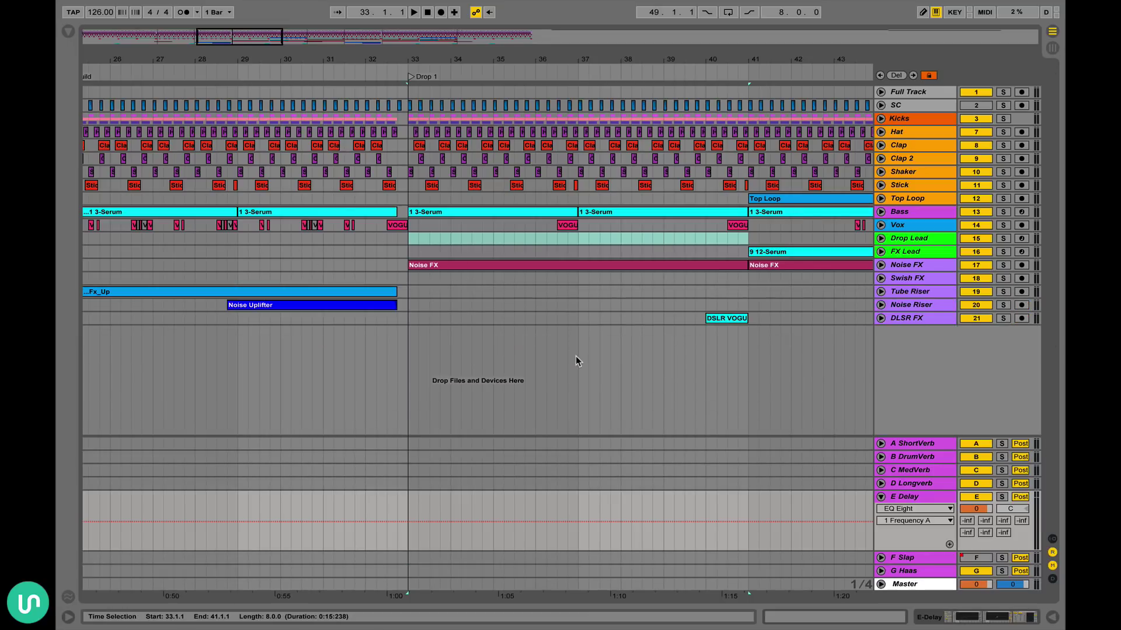
left_click(881, 498)
- Select the F Slap return and show the device chain of the G Haas return
left_click(919, 559)
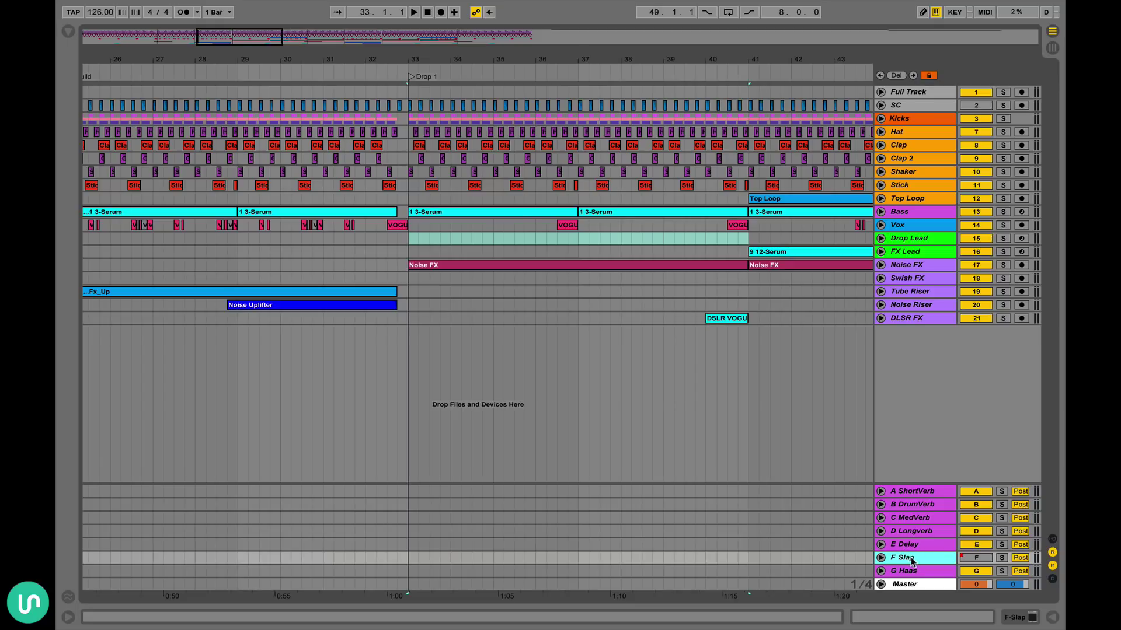
double_click(904, 572)
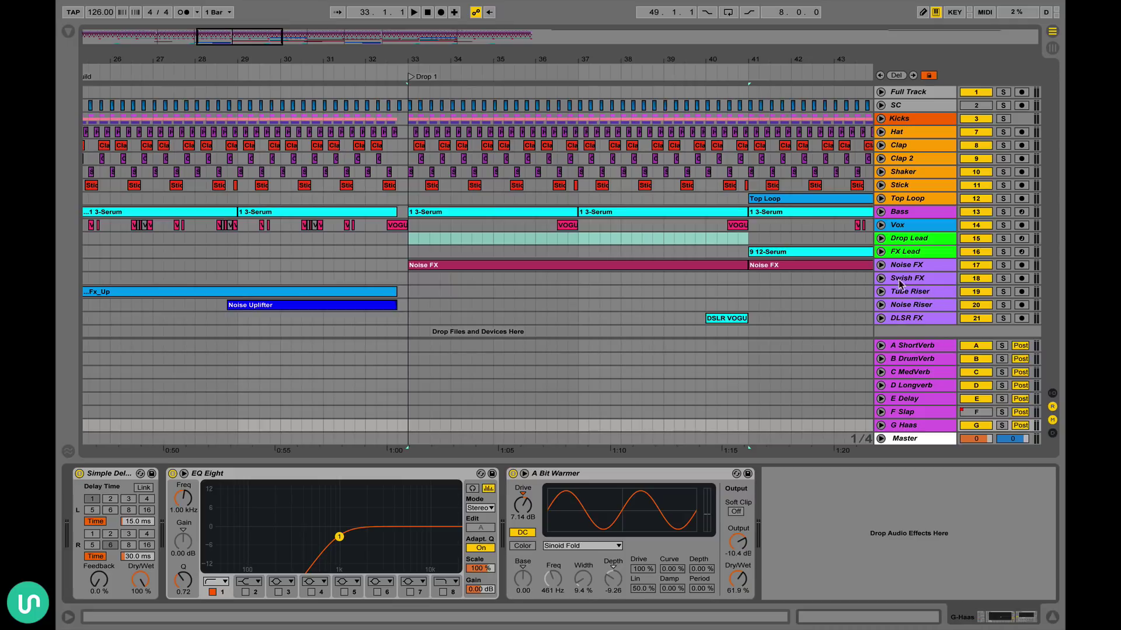
left_click(912, 432)
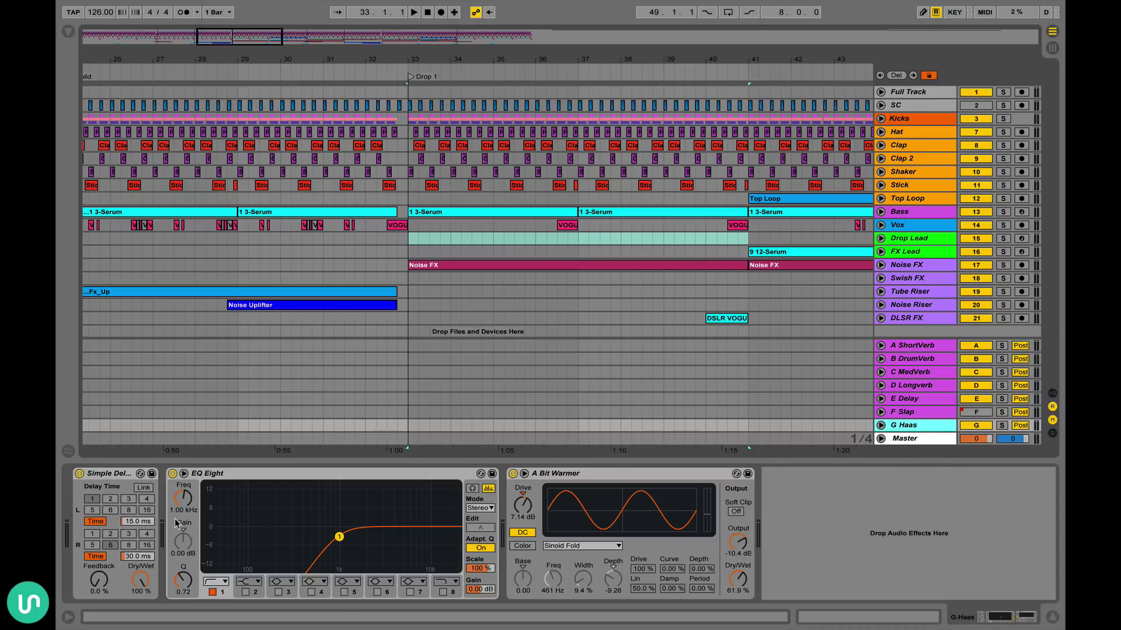
- Examine the left and right delay times of the Simple Delay on the G Haas return
left_click(134, 522)
left_click(137, 559)
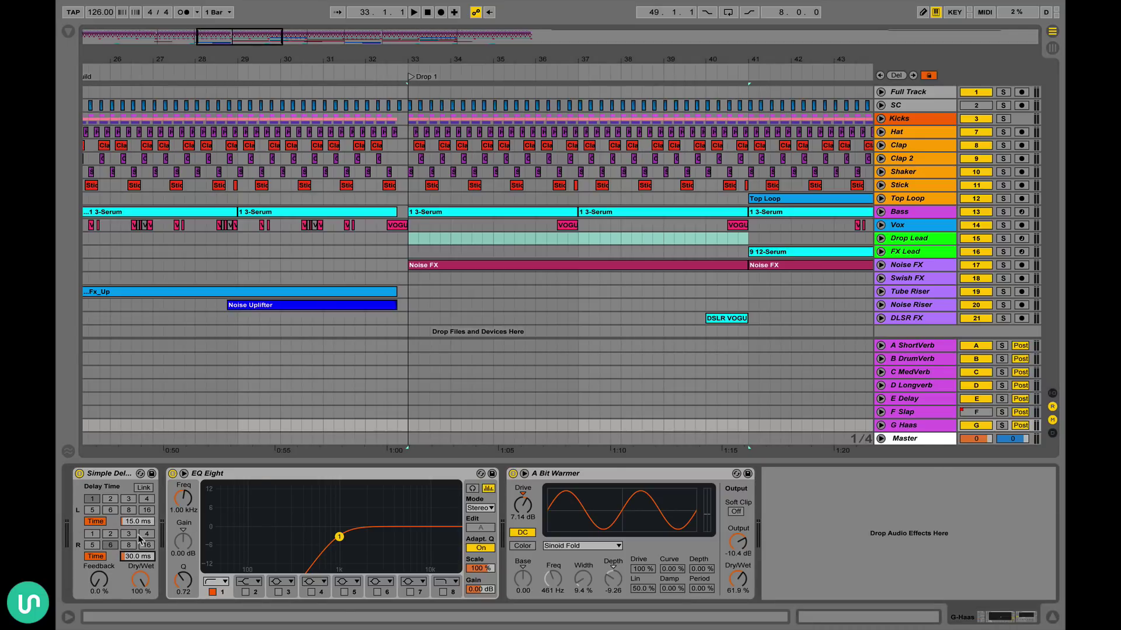
left_click(143, 525)
left_click(144, 555)
left_click(134, 511)
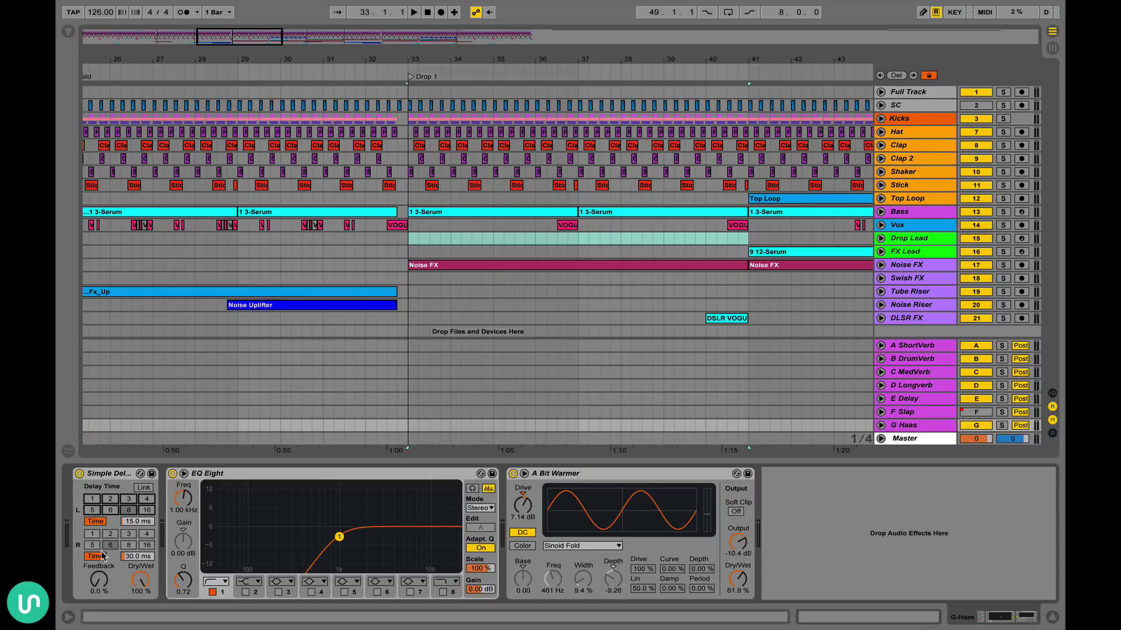
left_click(149, 521)
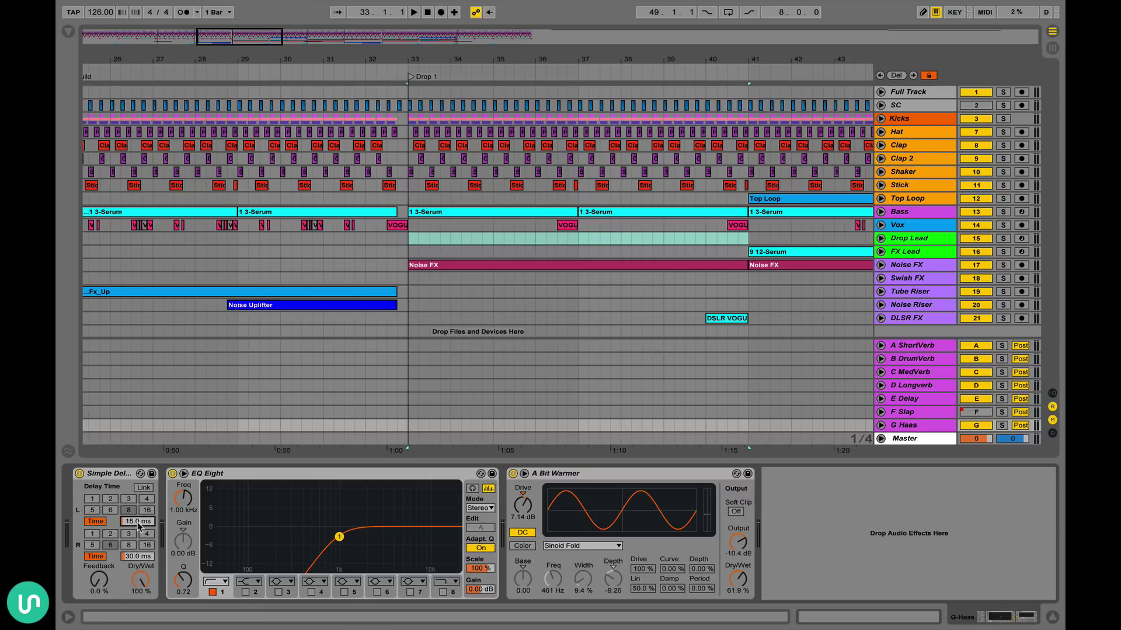
left_click(135, 557)
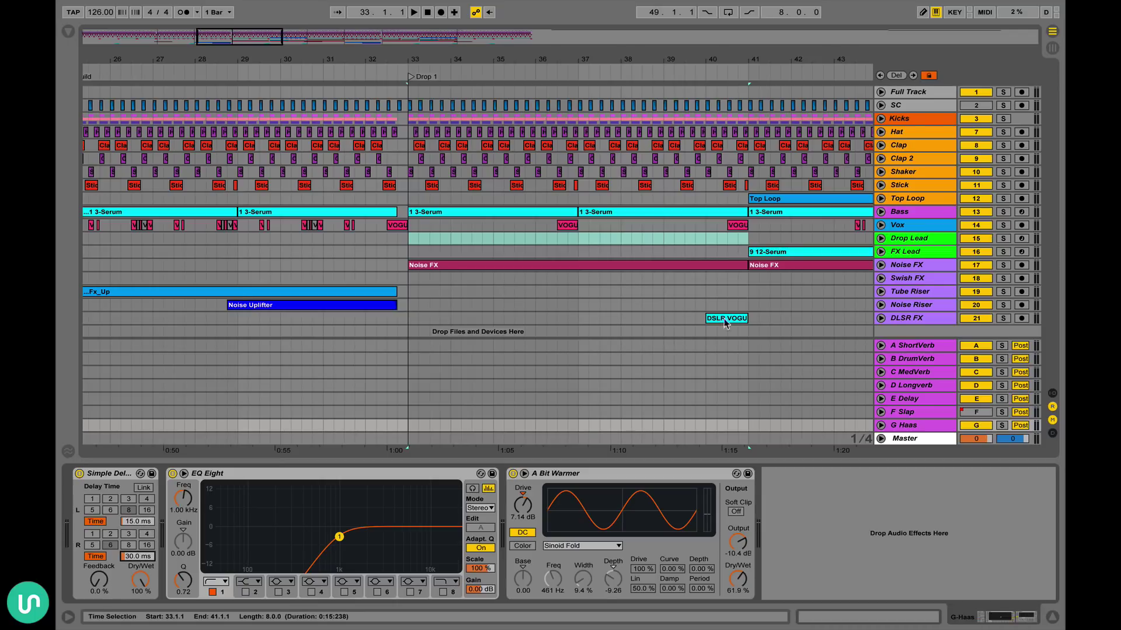
- Unfold and solo the Clap track, and play it from the Stick clip in bar 35
left_click(515, 185)
left_click(881, 146)
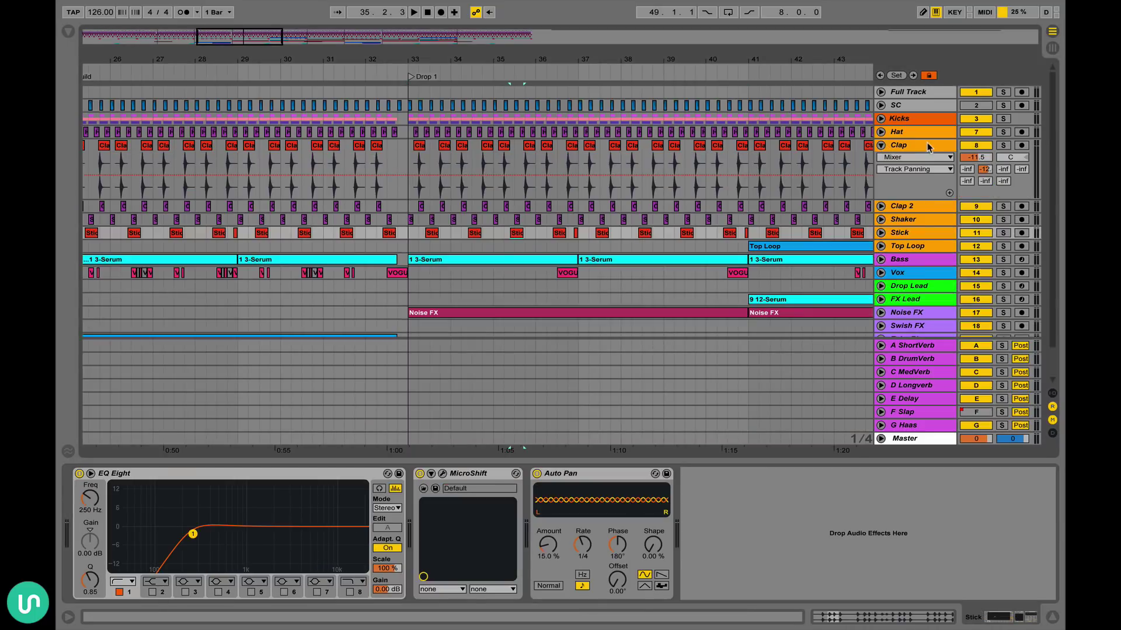
left_click(1003, 146)
key("space")
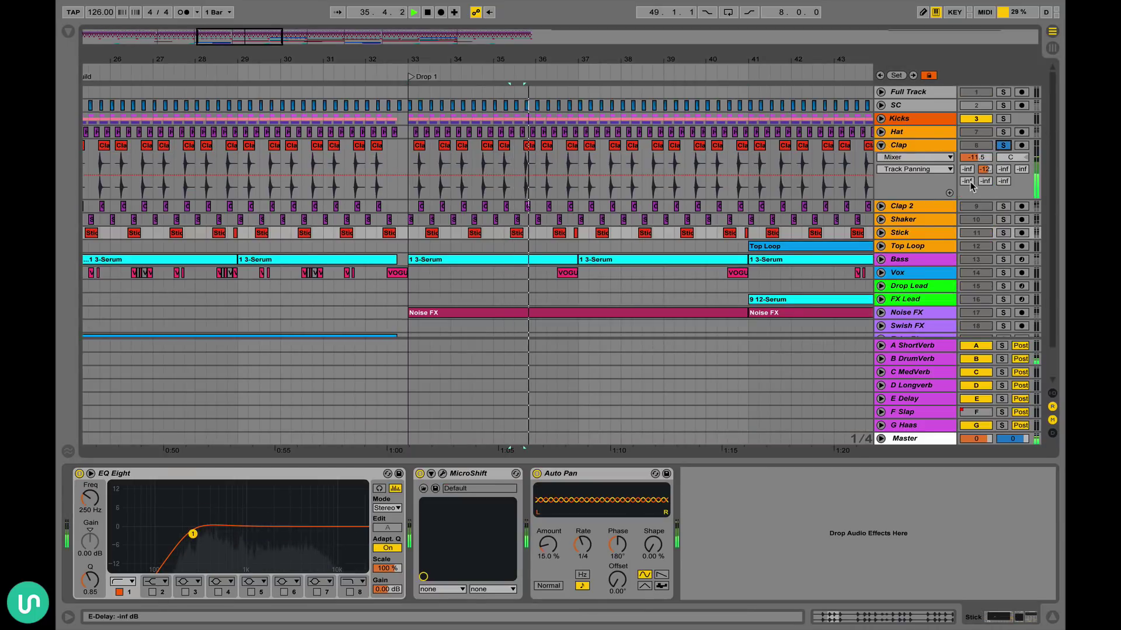
- Try the Clap track's G-Haas send at 0.0 dB during playback, reset it to -inf and fold the track
left_click(967, 182)
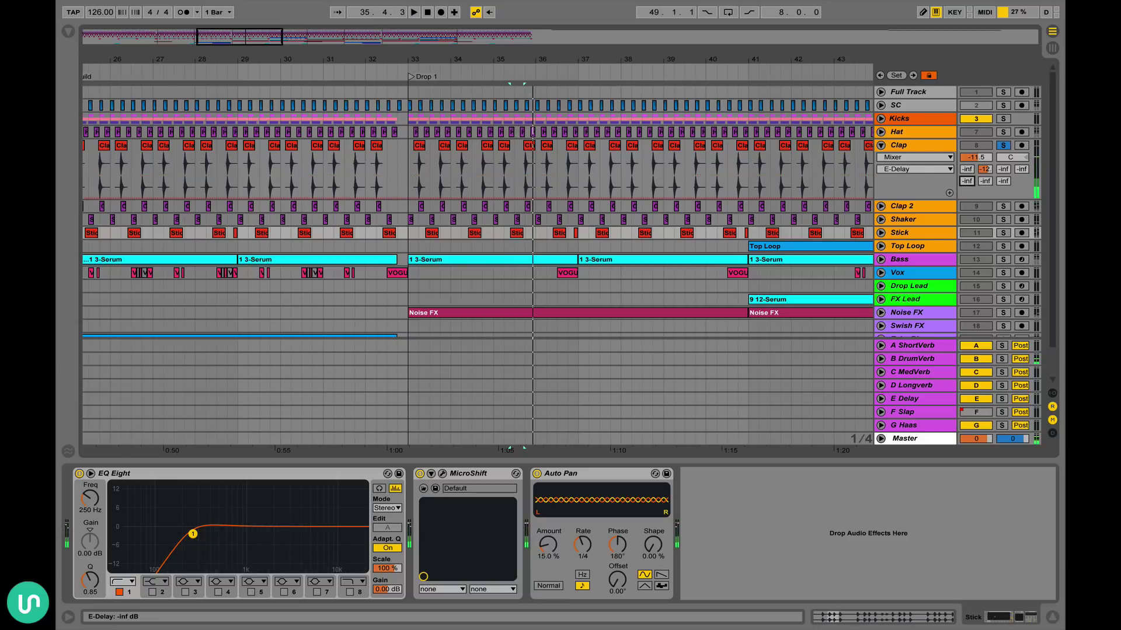
left_click(1002, 182)
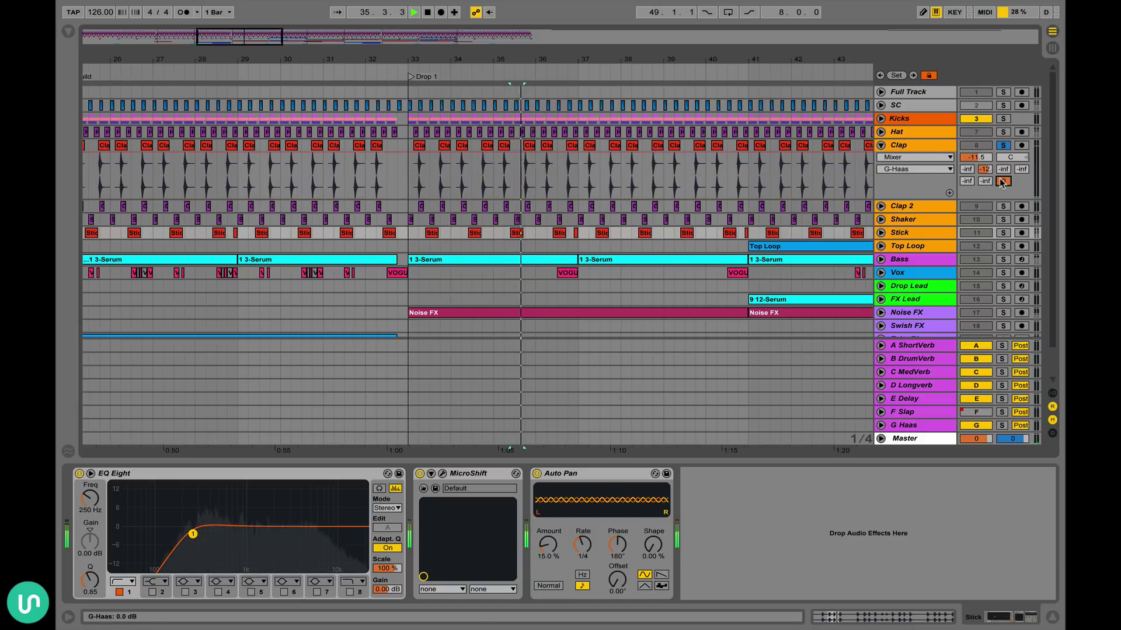
key("space")
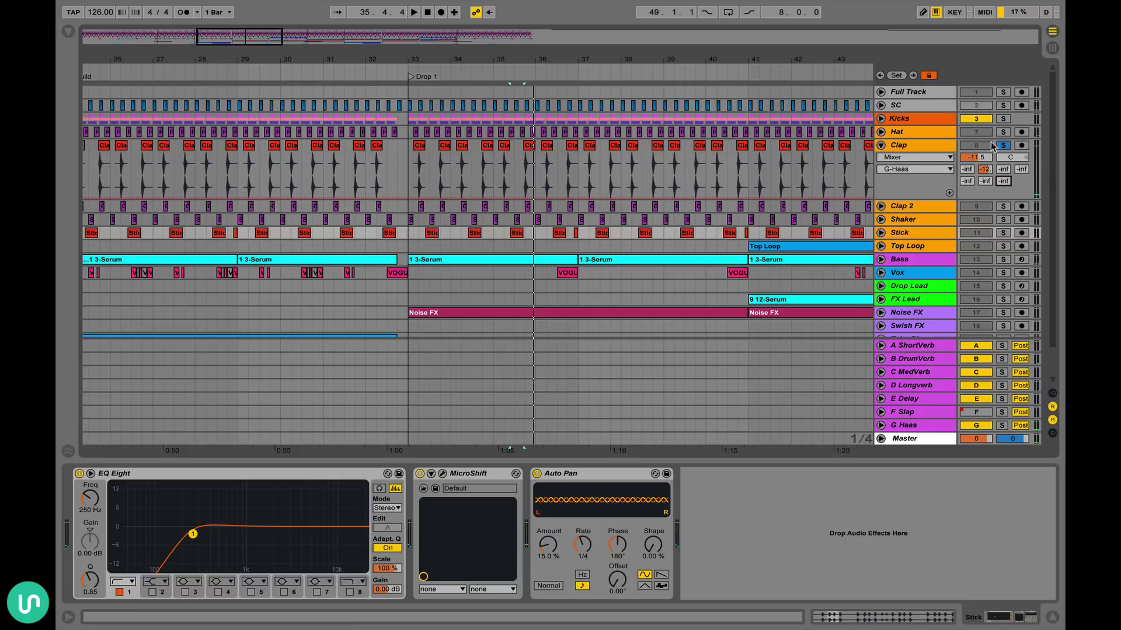
left_click(881, 146)
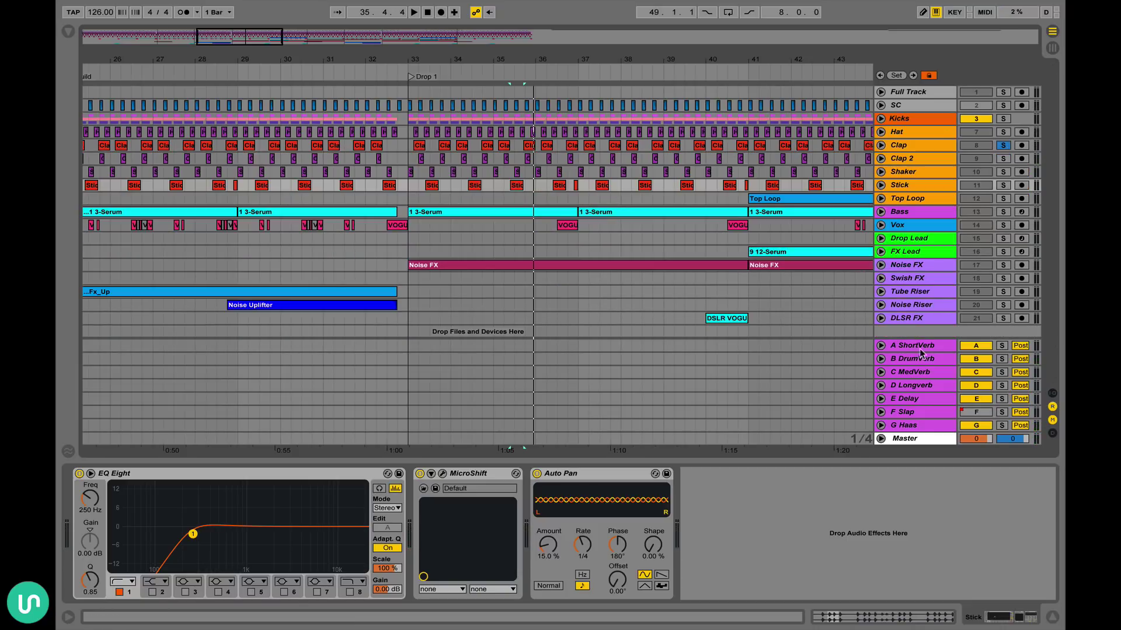
- Open the ValhallaRoom reverb on the A ShortVerb return, examine its settings and close its window
left_click(924, 348)
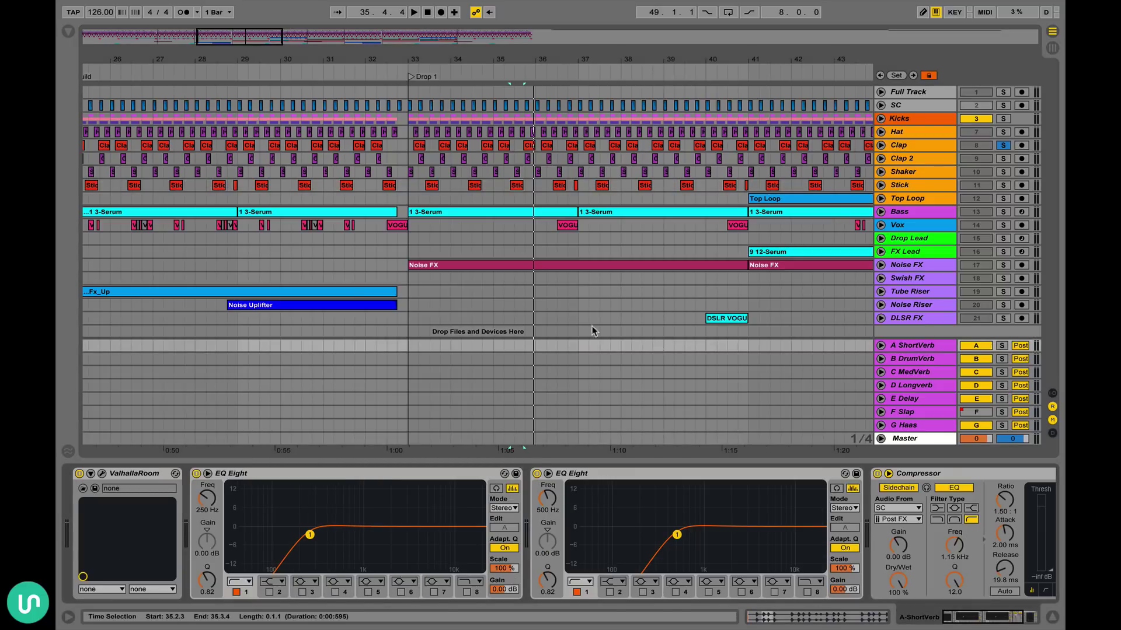
left_click(132, 476)
left_click(105, 475)
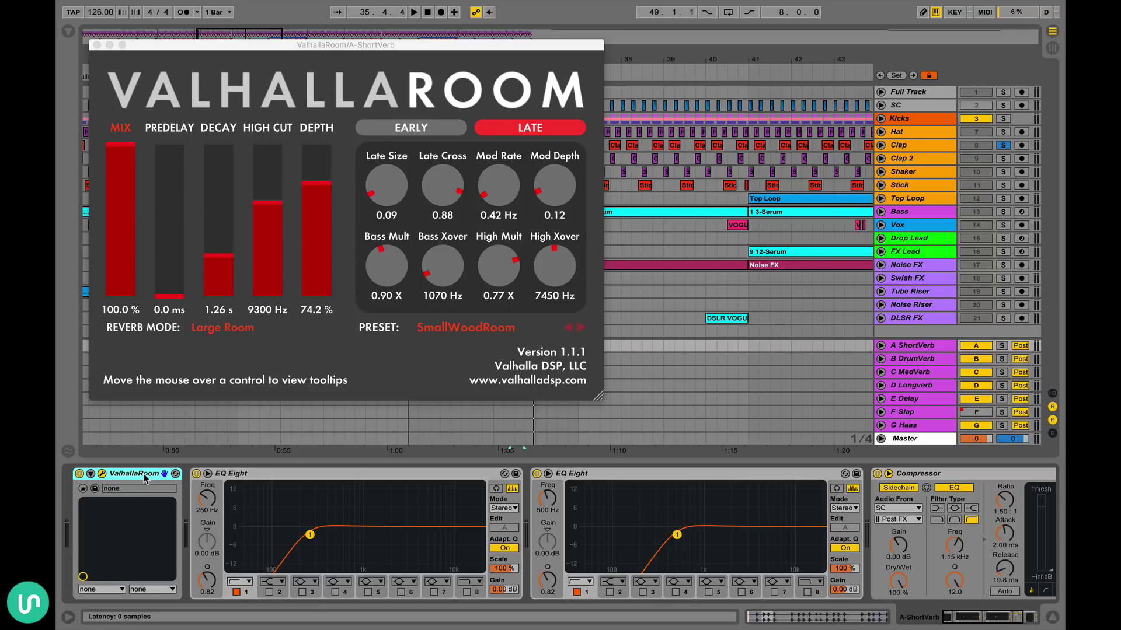
left_click(103, 474)
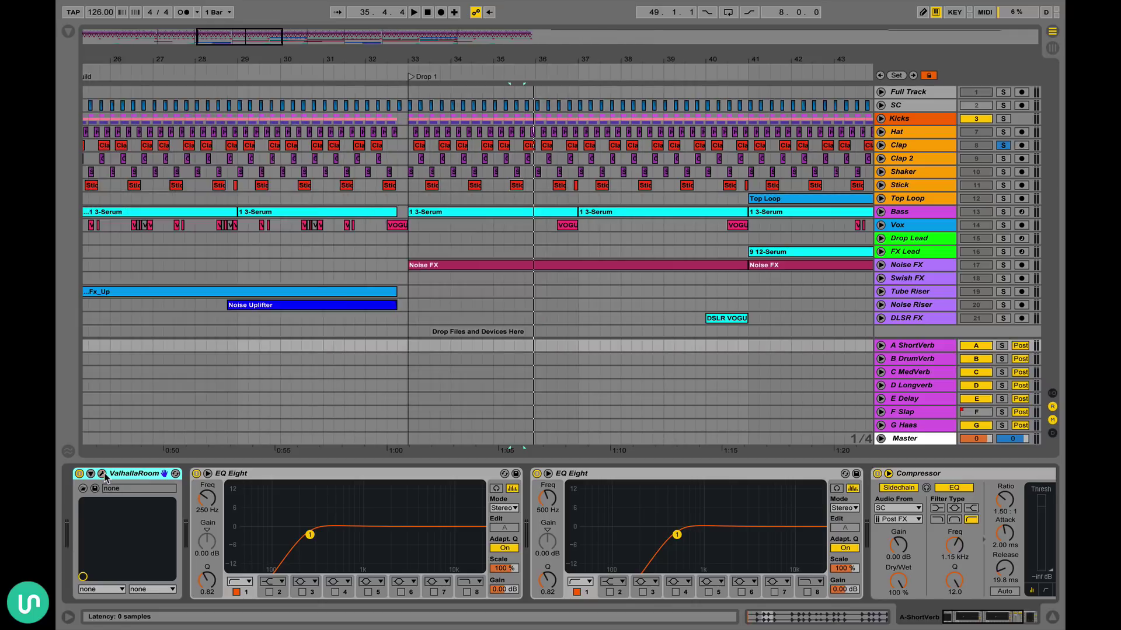
left_click(103, 473)
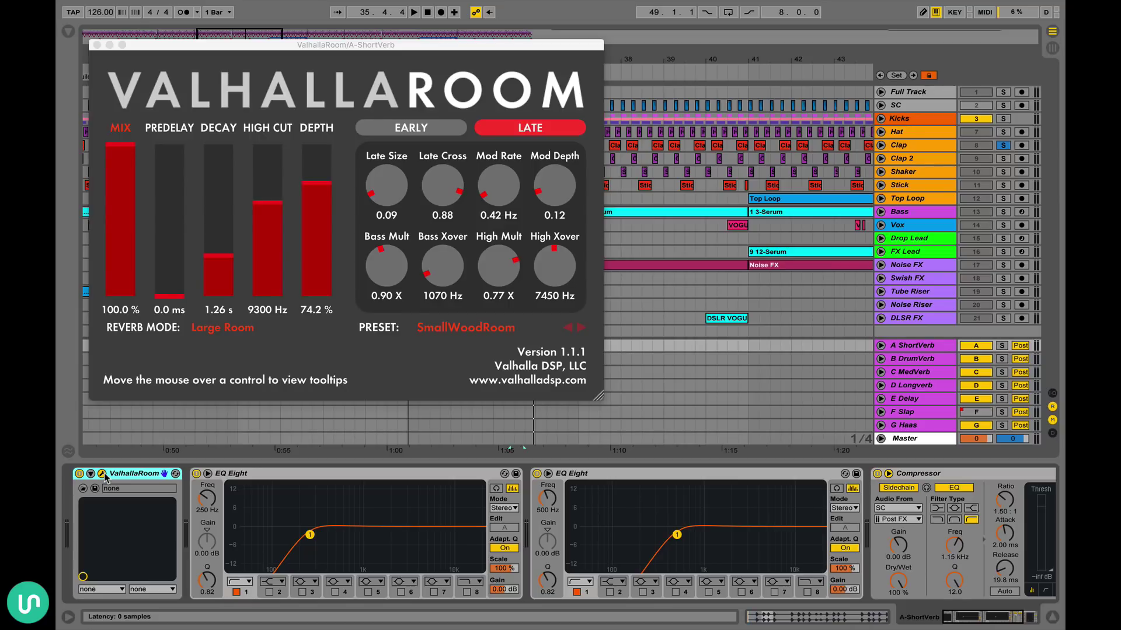
left_click(102, 474)
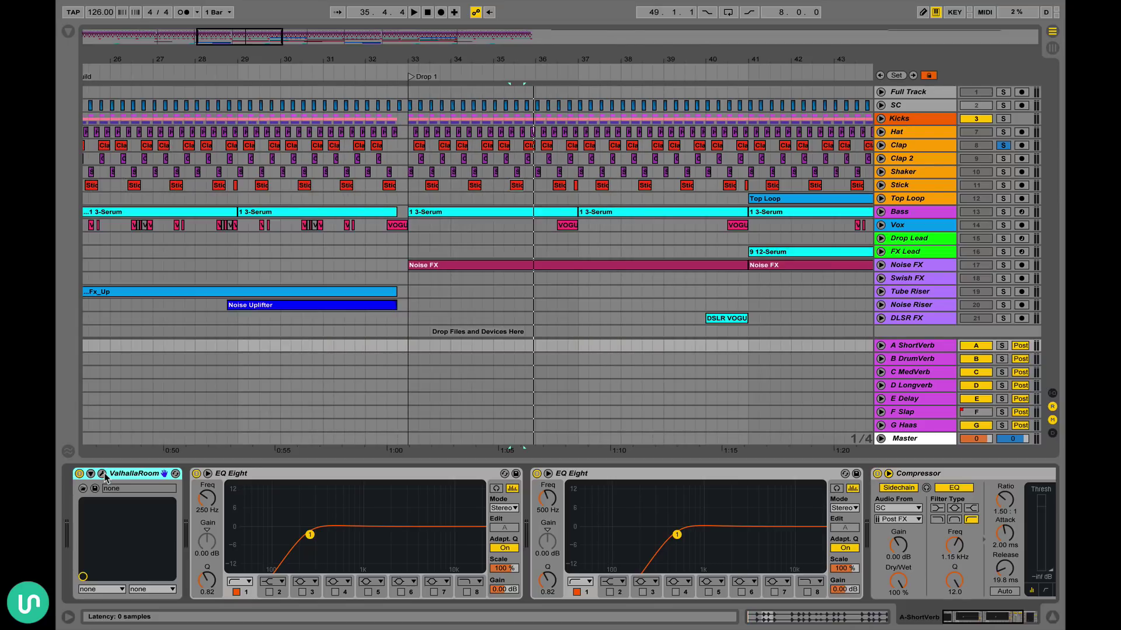
left_click(102, 473)
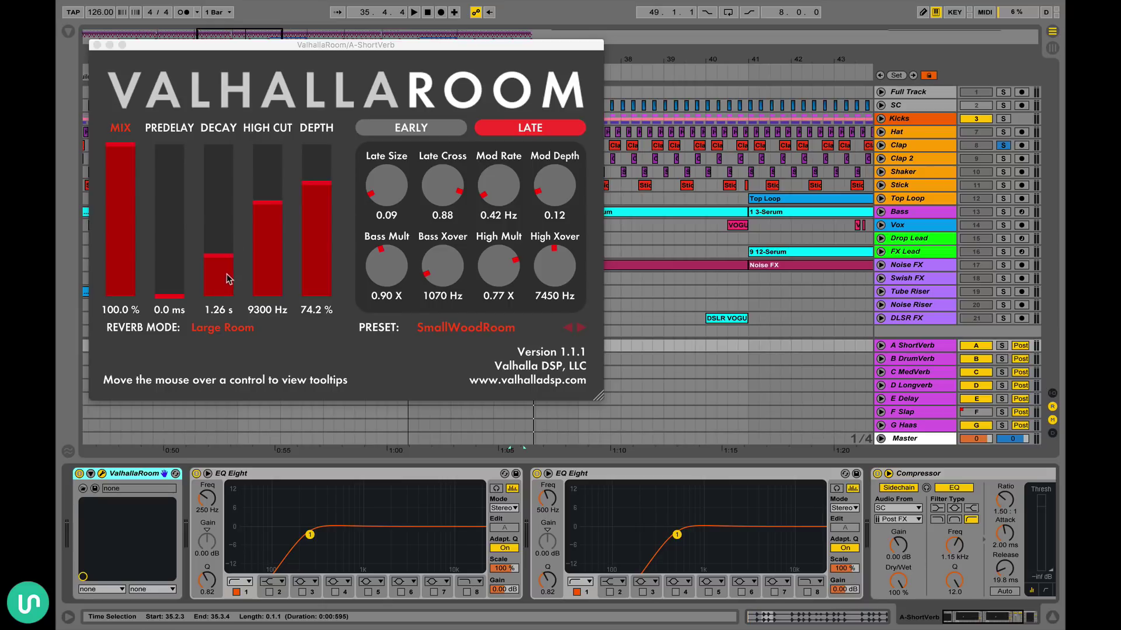
left_click(96, 45)
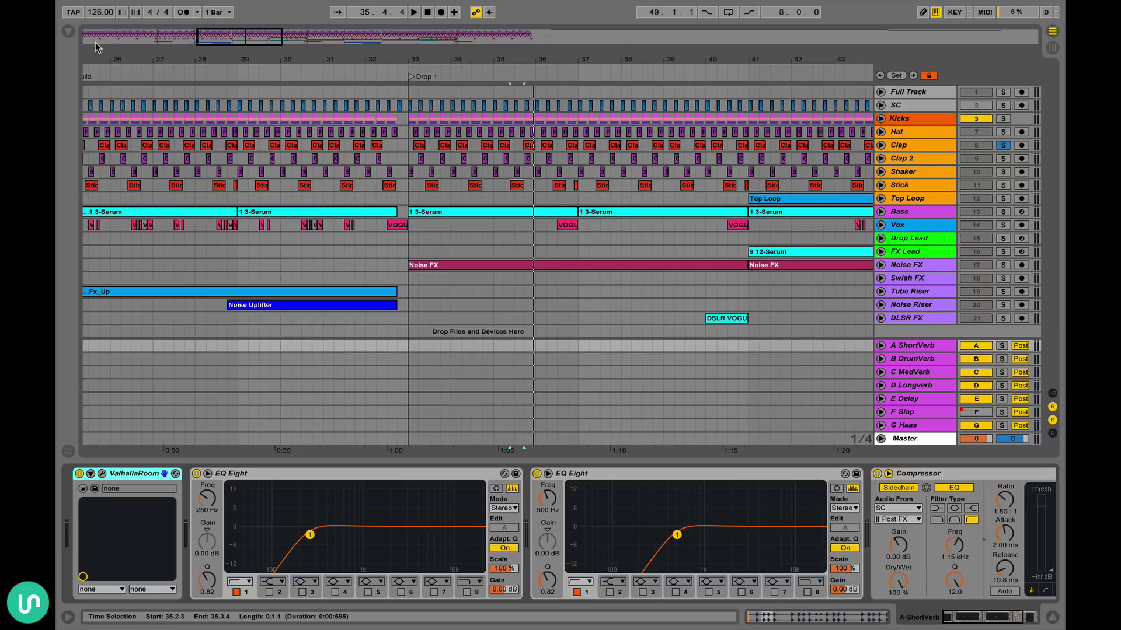
- Examine the two EQ Eight devices after the reverb on the A ShortVerb return and play the soloed Clap track briefly
scroll(350, 511, "right", 3)
scroll(315, 516, "left", 3)
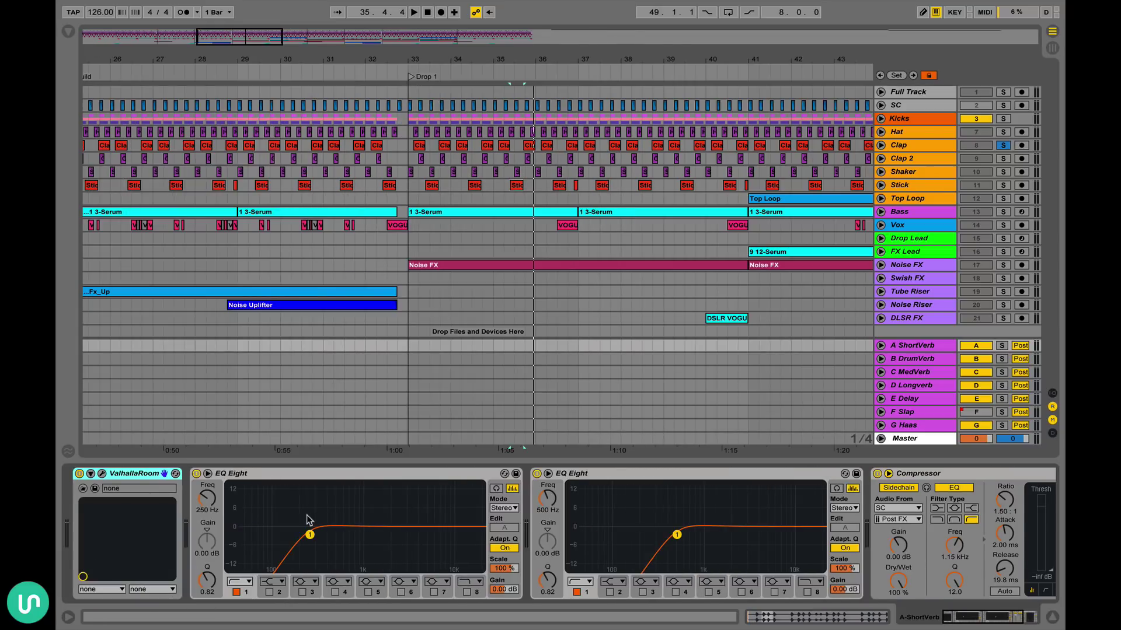
left_click(430, 473)
left_click(645, 475)
scroll(646, 479, "right", 2)
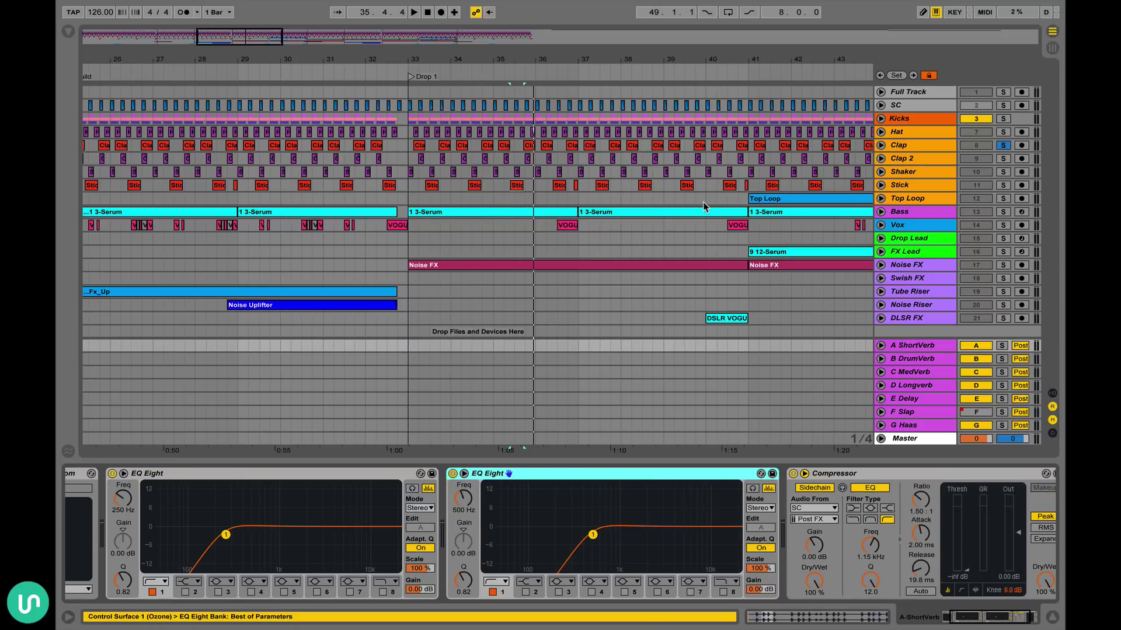
key("space")
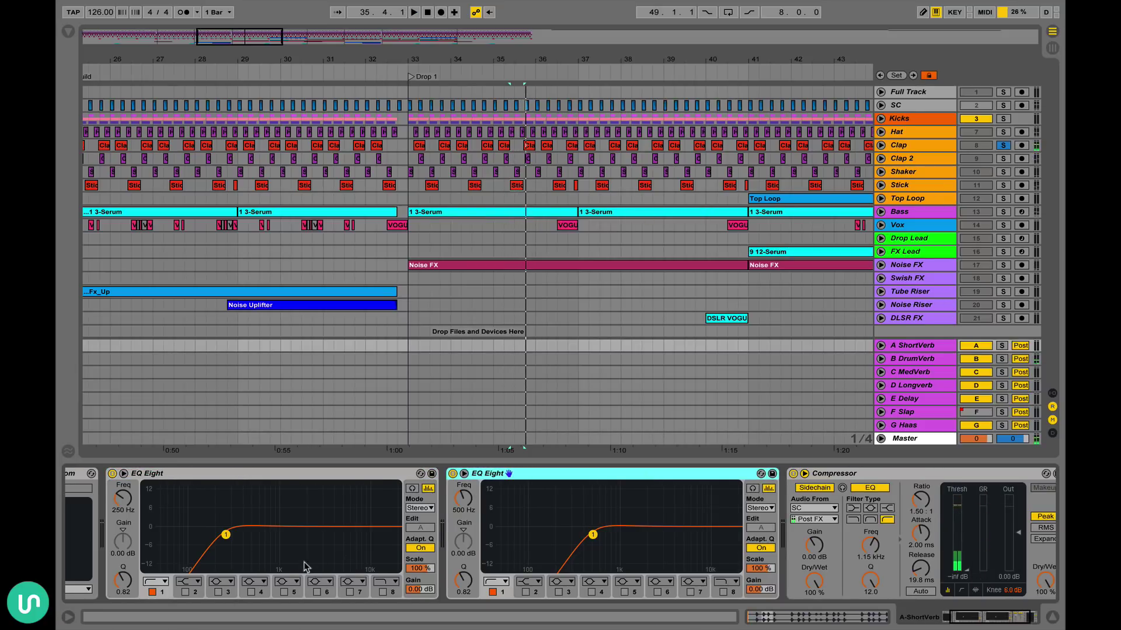
scroll(102, 479, "left", 2)
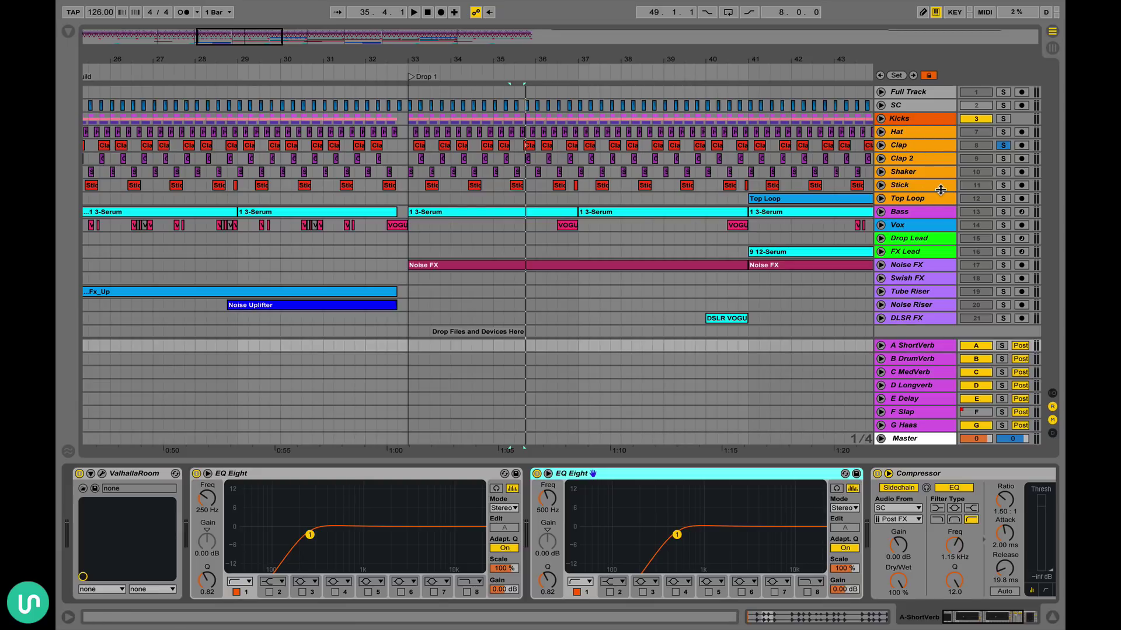
- Examine both EQ Eights' low-cut frequencies and the sidechain Compressor in the A ShortVerb return's device chain
left_click(925, 349)
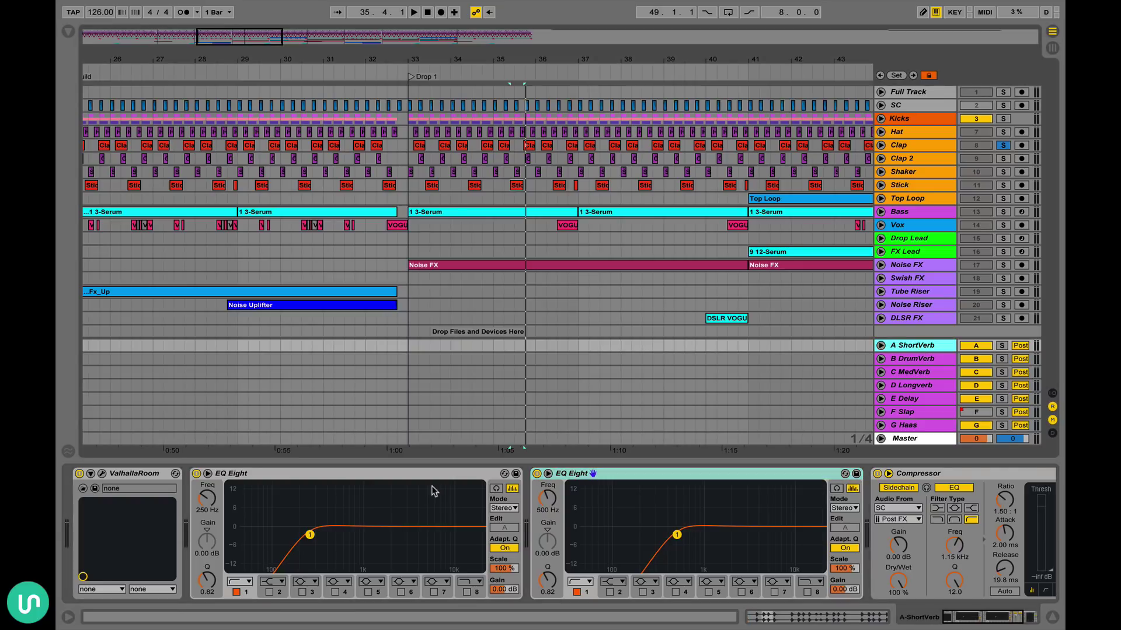
left_click(412, 474)
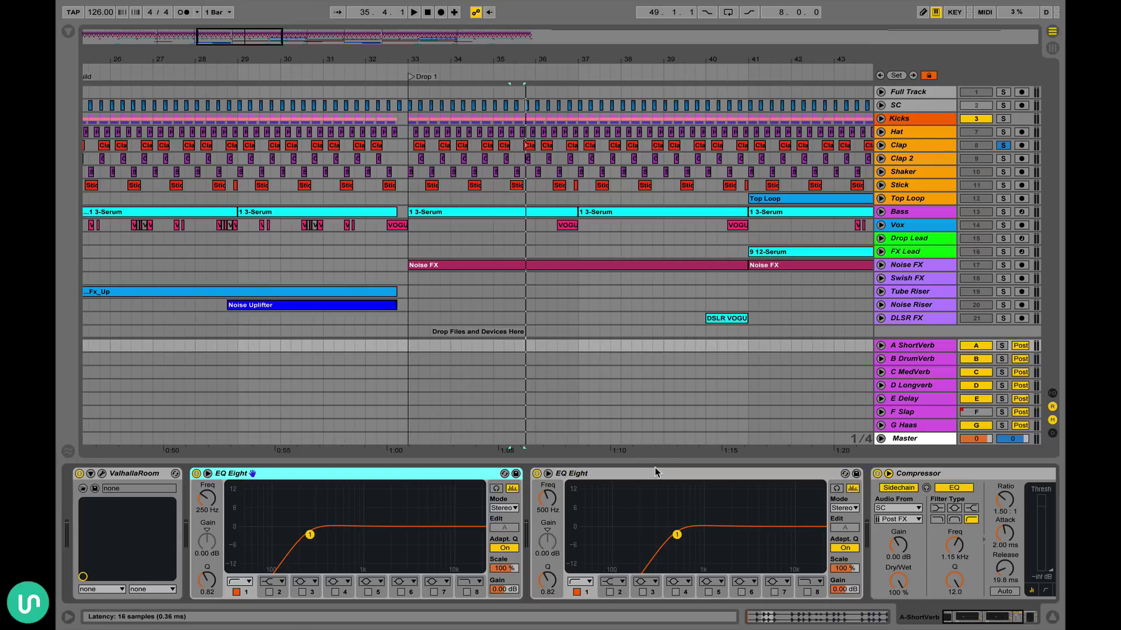
left_click(203, 495)
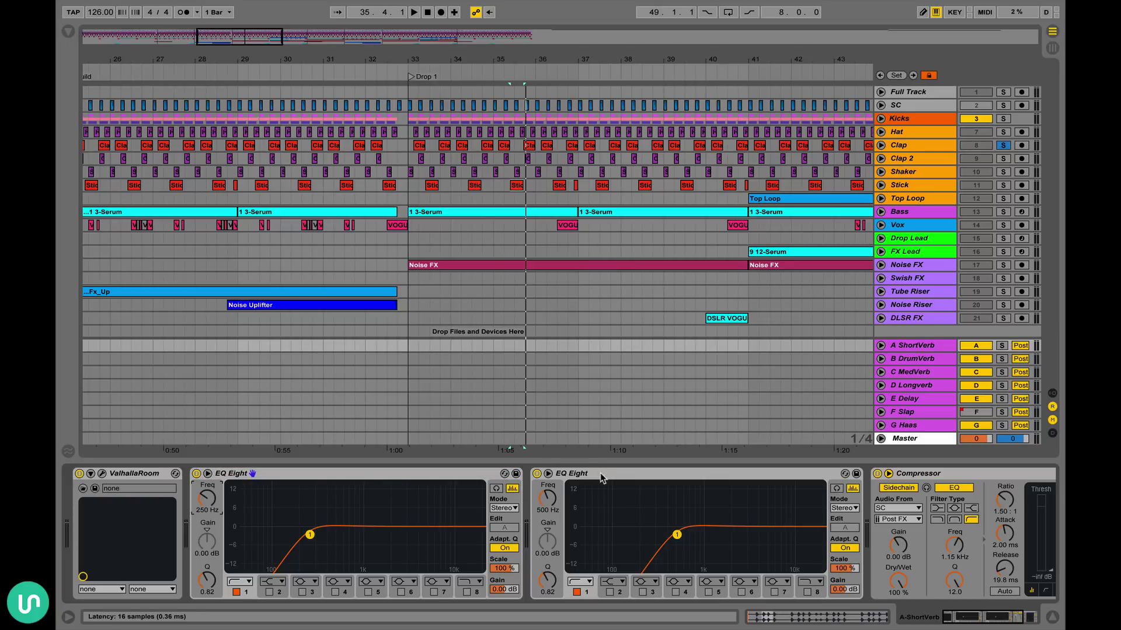
left_click(563, 492)
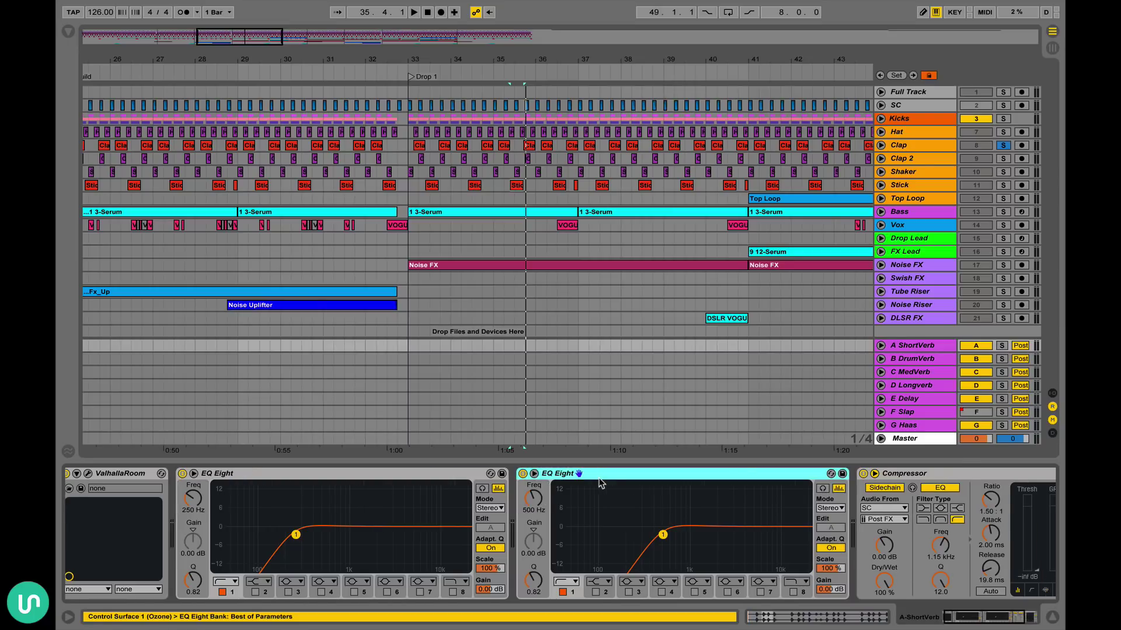
scroll(501, 496, "right", 5)
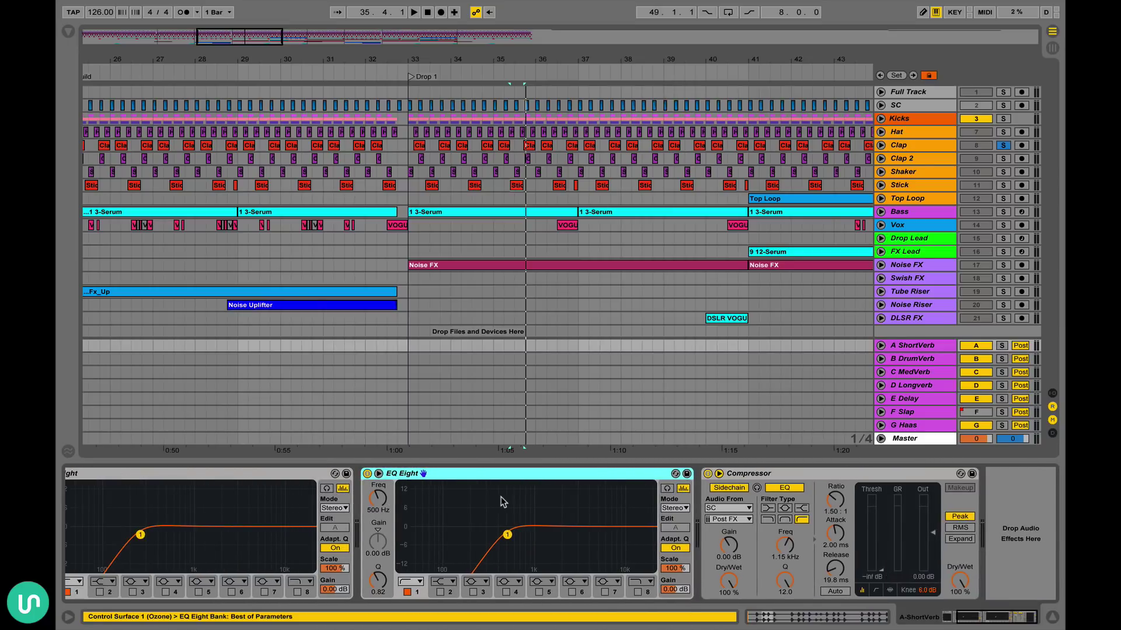
left_click(767, 476)
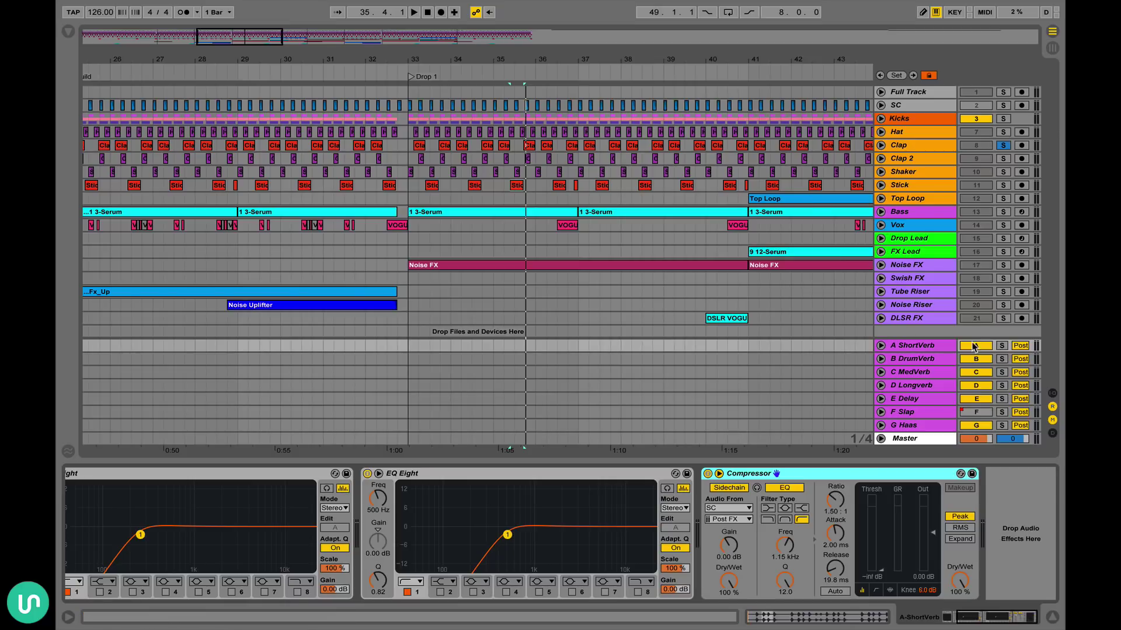
- Open the ValhallaRoom reverb on the B DrumVerb return, examine its settings and close its window
left_click(923, 359)
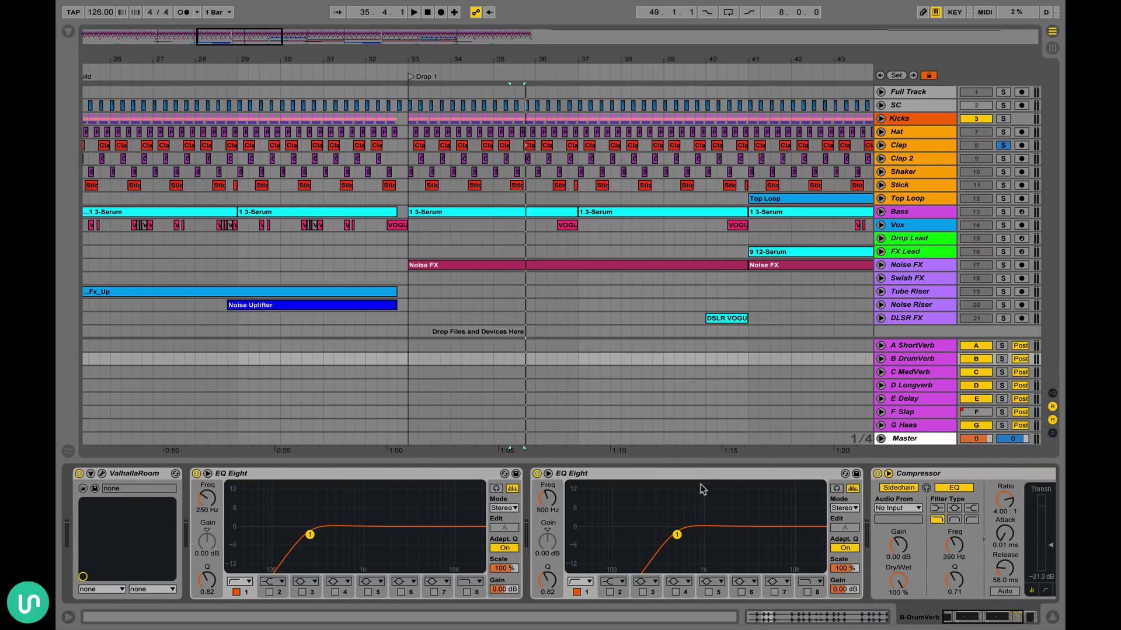
left_click(103, 474)
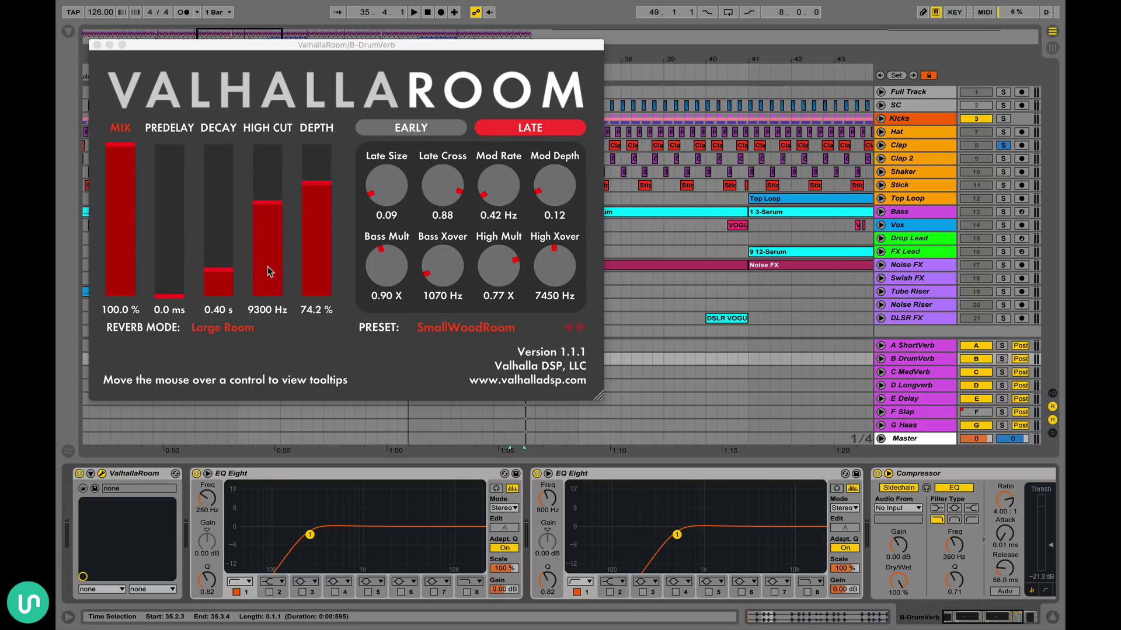
left_click(97, 45)
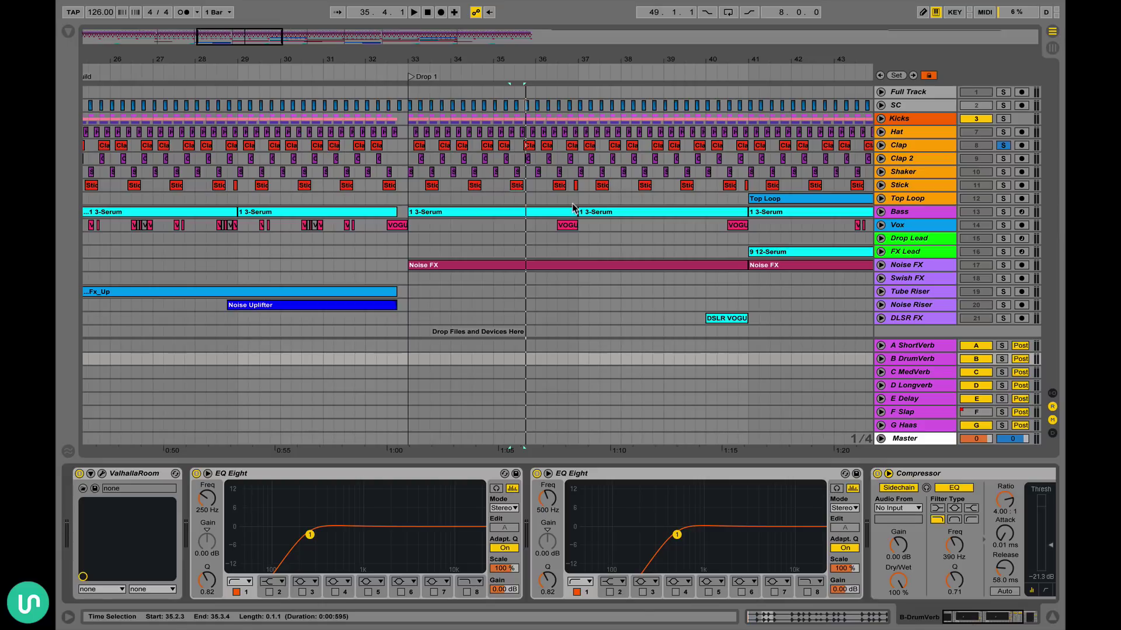
- Solo the Hat, Clap, Clap 2, Shaker, Stick and Top Loop tracks together and start playback
left_click(1003, 133)
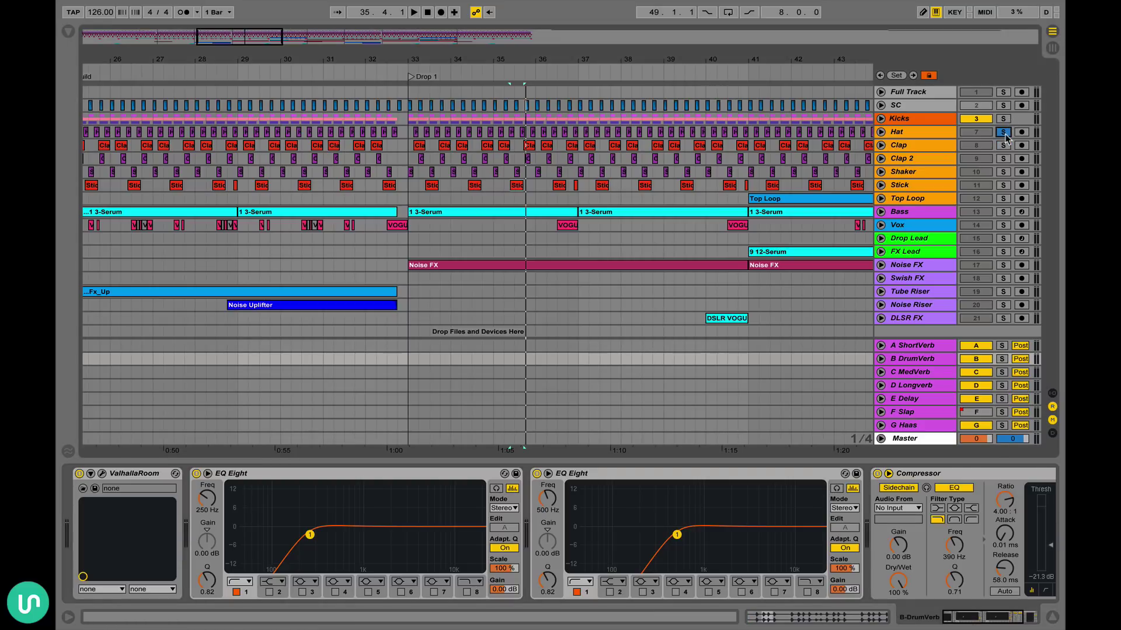
left_click(1004, 133)
left_click(1004, 133)
left_click(1004, 146, "super")
left_click(1003, 159, "super")
left_click(1004, 173, "super")
left_click(1004, 186, "super")
left_click(1004, 199, "super")
key("space")
- Solo the B DrumVerb return during playback to hear only its reverb, and stop playback
left_click(1001, 359)
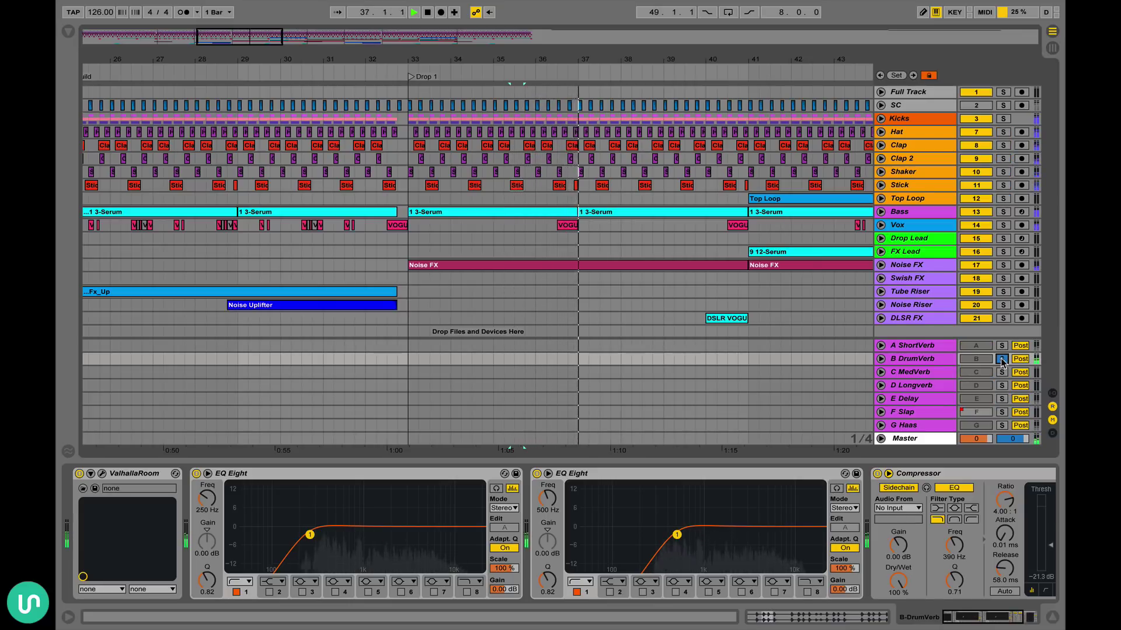
key("space")
left_click(993, 366)
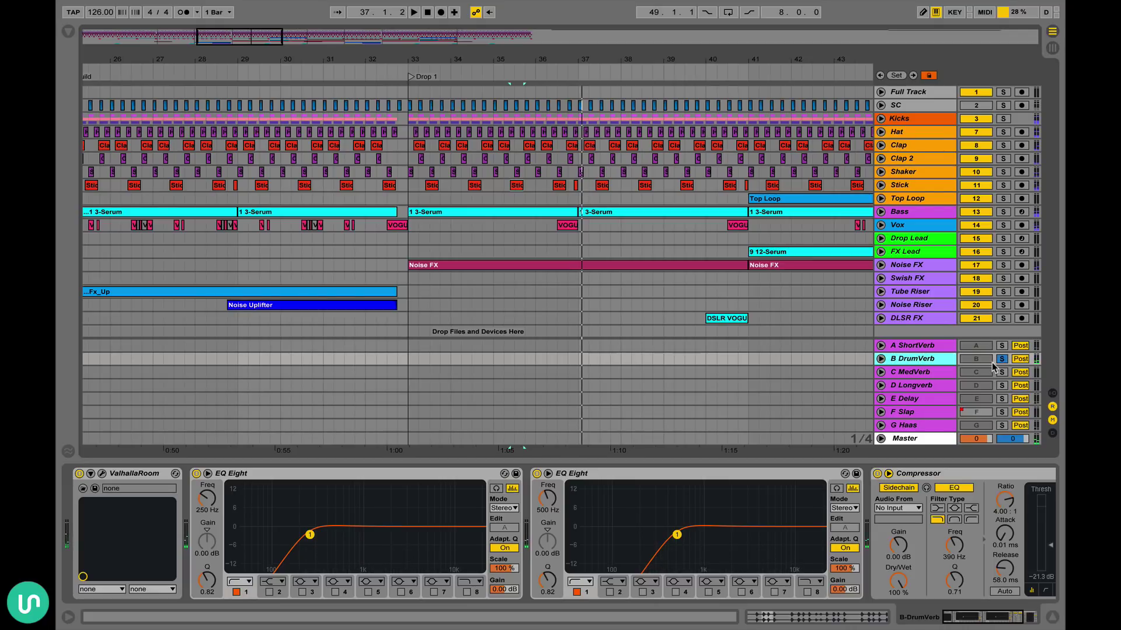
- Bypass both EQ Eights on the B DrumVerb return, play the soloed reverb without them, and turn both back on
left_click(537, 474)
left_click(196, 474)
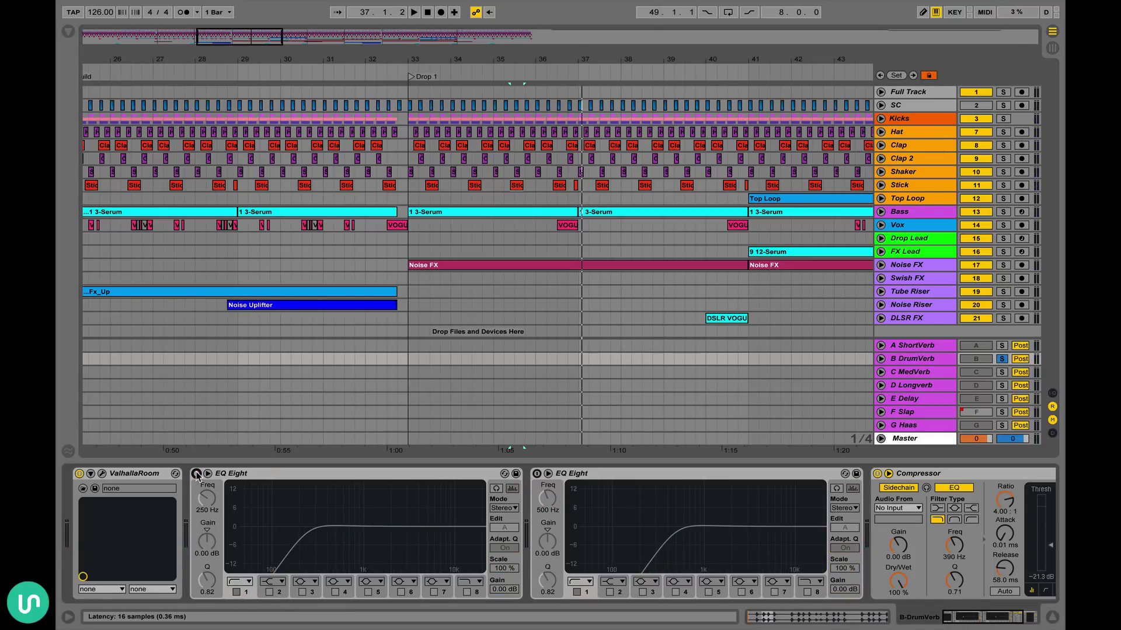
key("space")
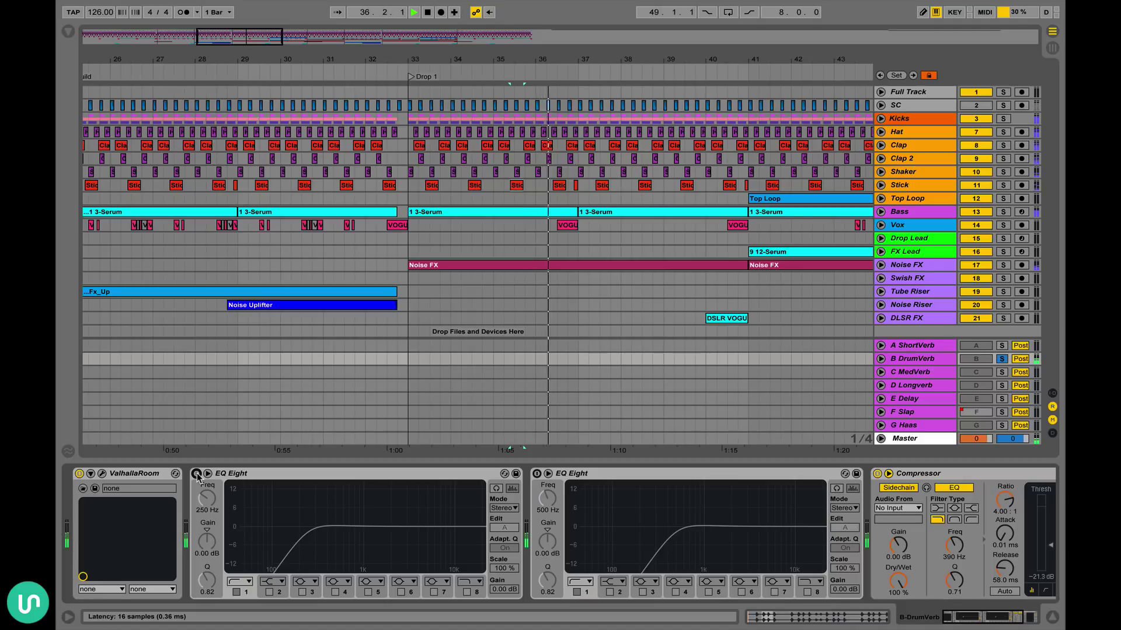
key("space")
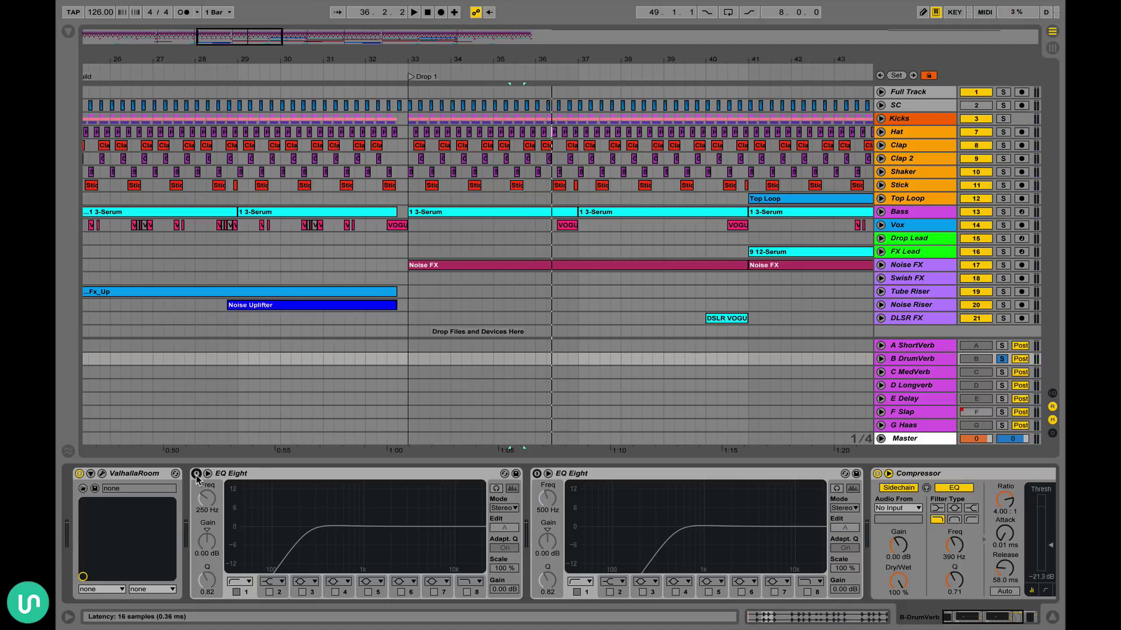
left_click(197, 474)
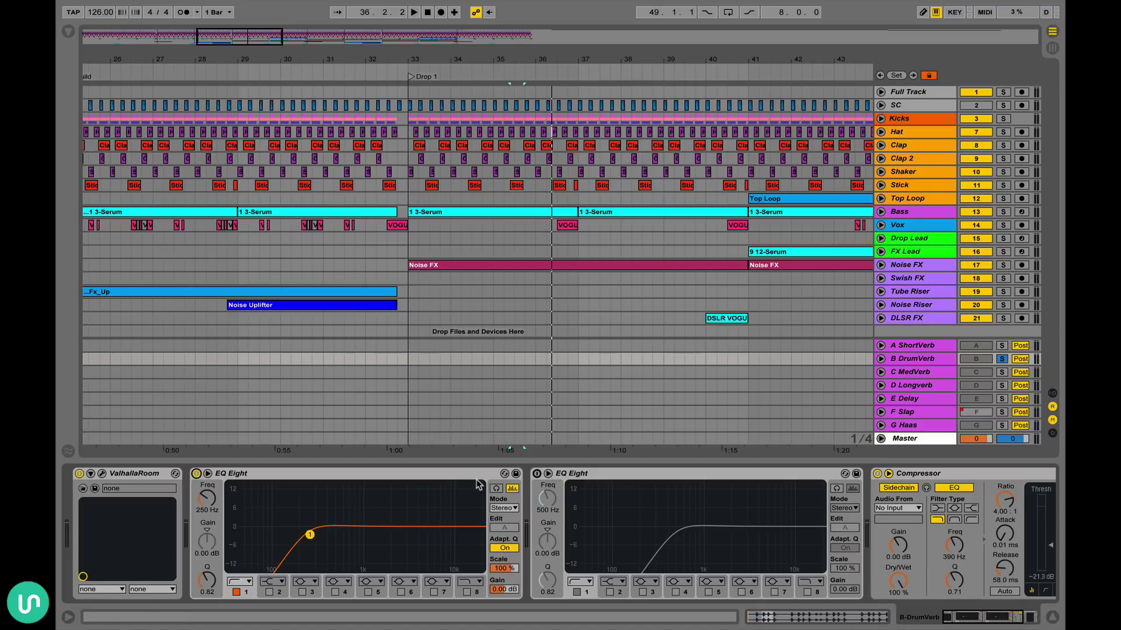
left_click(537, 474)
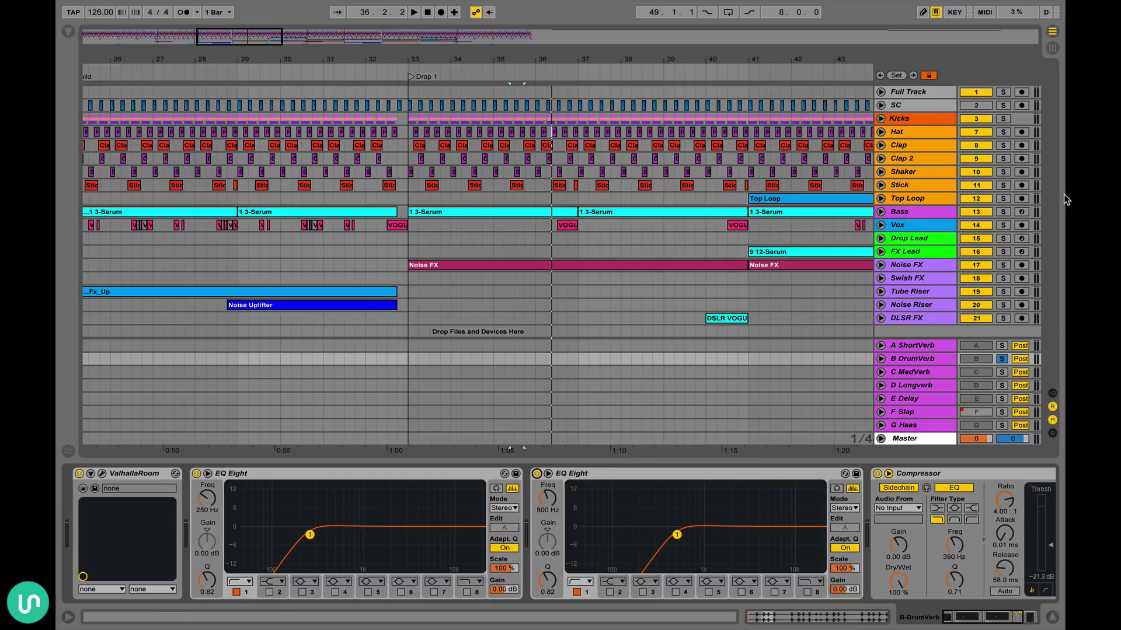
- Play the soloed B DrumVerb return with its EQs active, unsolo it during playback and stop
key("space")
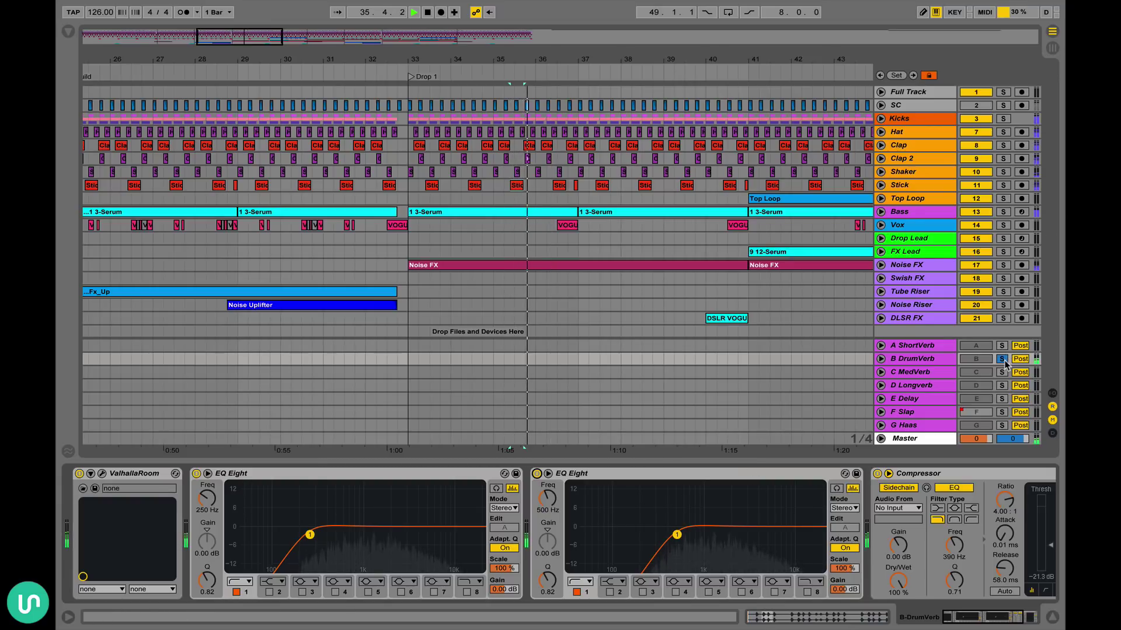
left_click(1004, 359)
key("space")
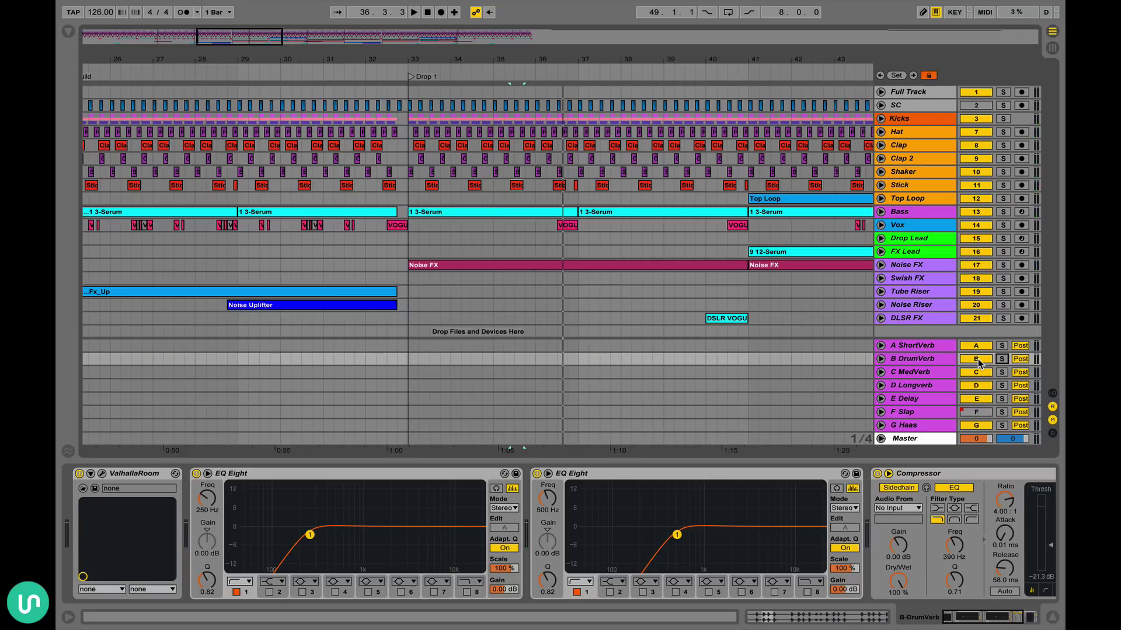
- Compare the full mix with the B DrumVerb return deactivated and with it reactivated, playing a short passage each time
left_click(980, 363)
key("space")
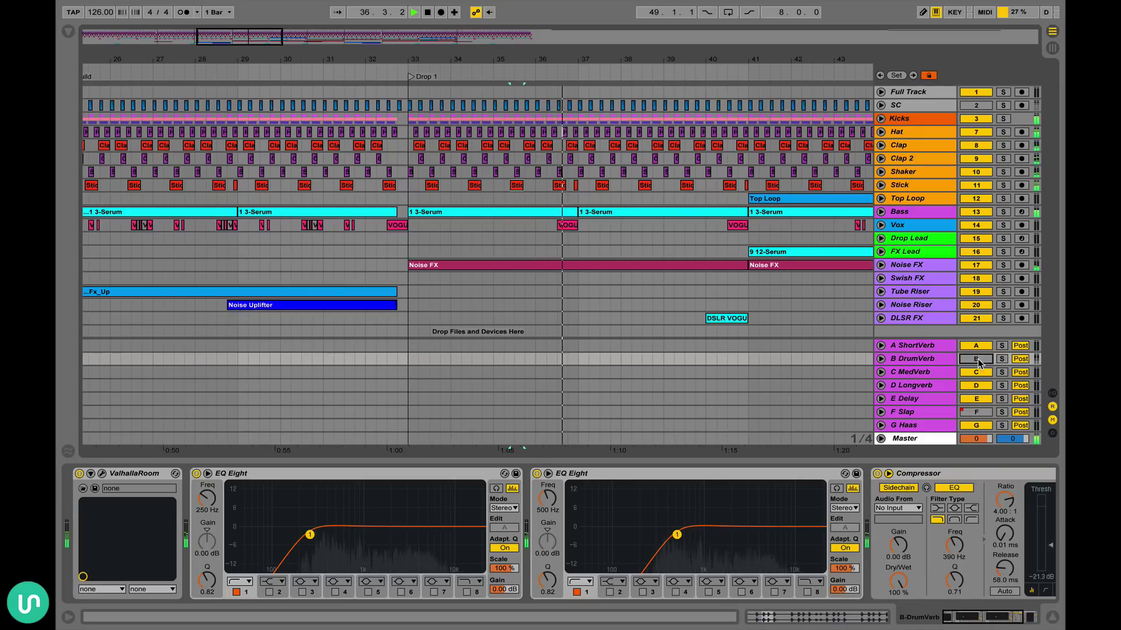
key("space")
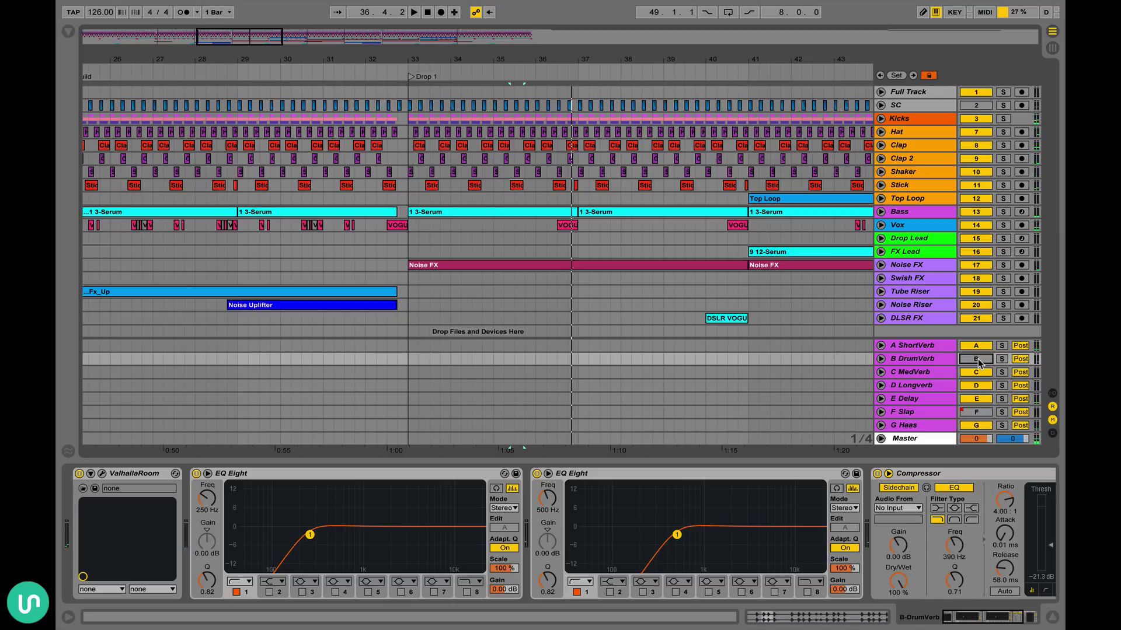
left_click(980, 363)
key("space")
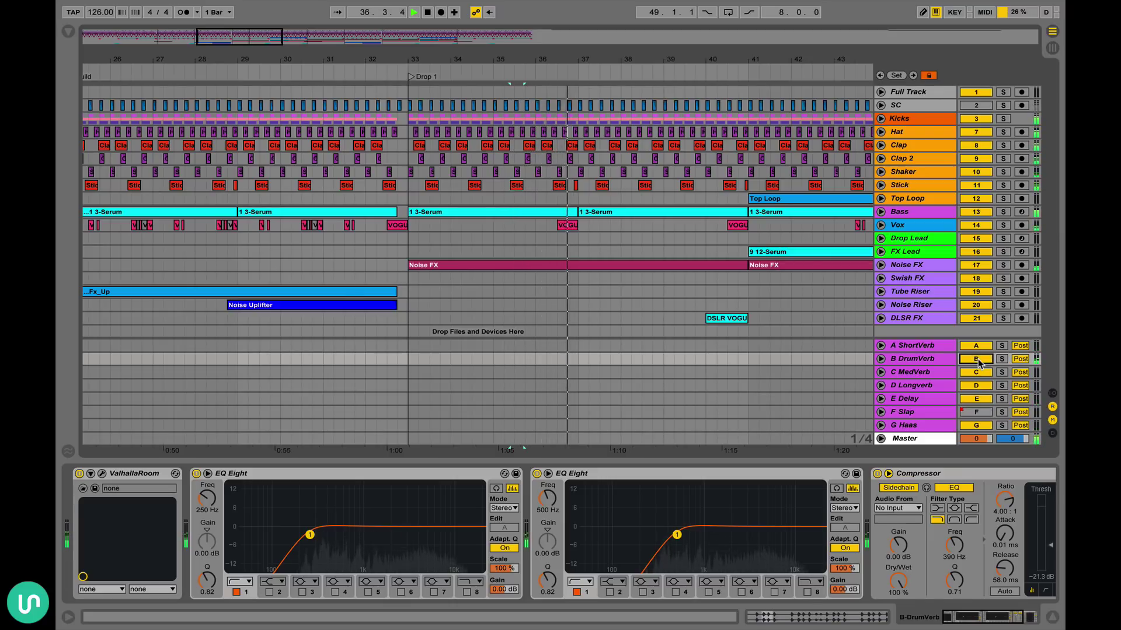
key("space")
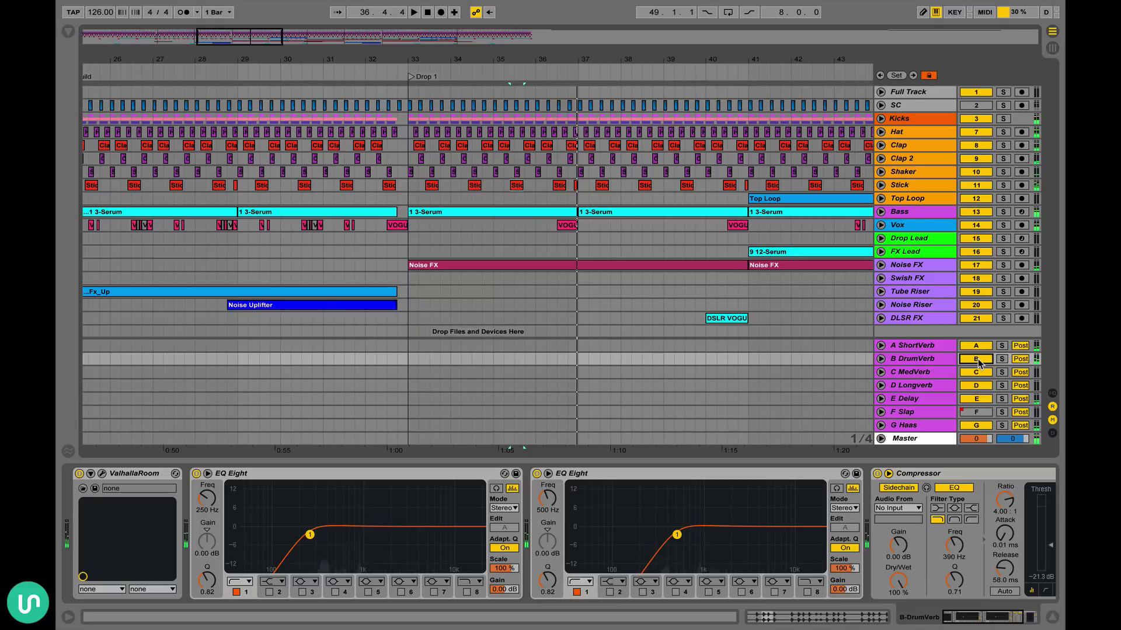
- Open the ValhallaRoom reverb on the C MedVerb return, examine its settings and close its window
left_click(914, 372)
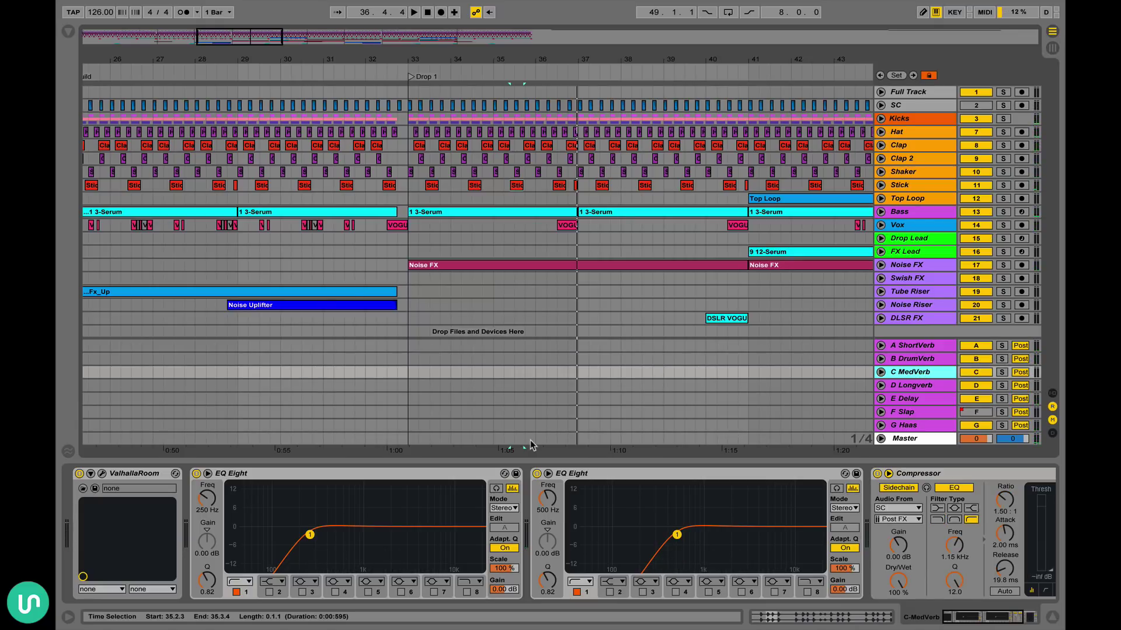
left_click(102, 474)
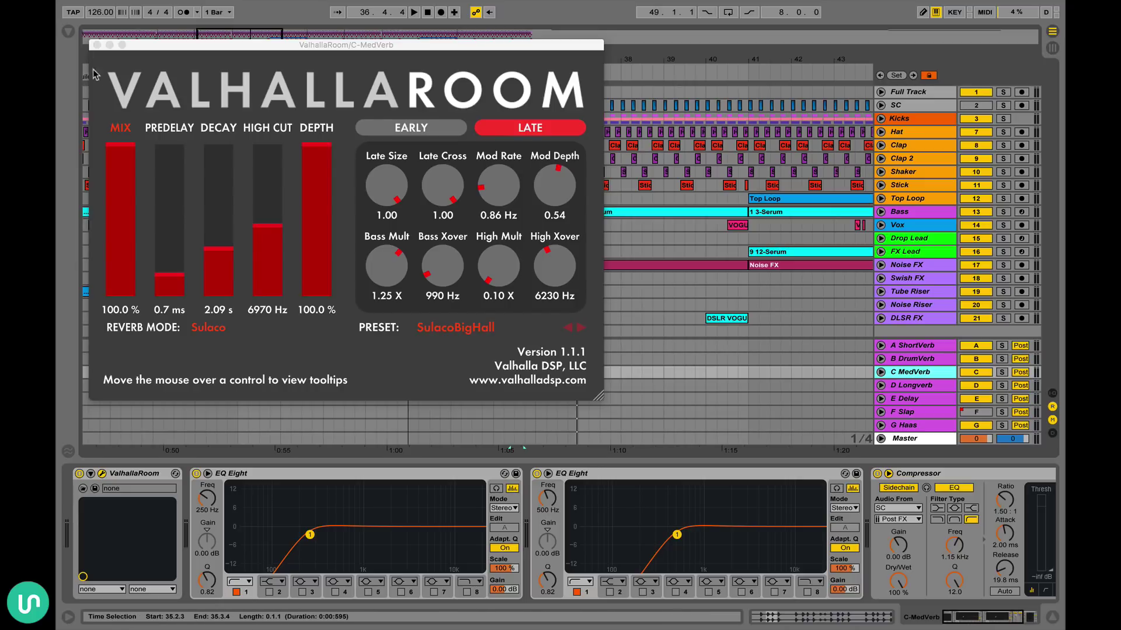
left_click(103, 474)
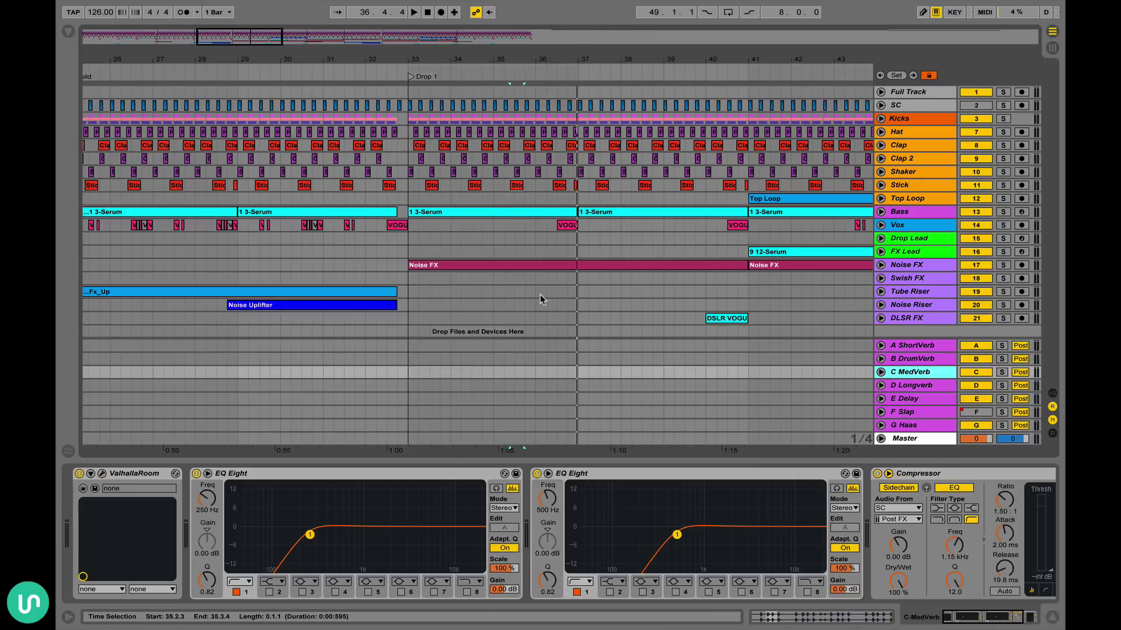
- Unfold the Vox track, examine its send levels to the return tracks, and fold it again
left_click_drag(404, 59, 418, 59)
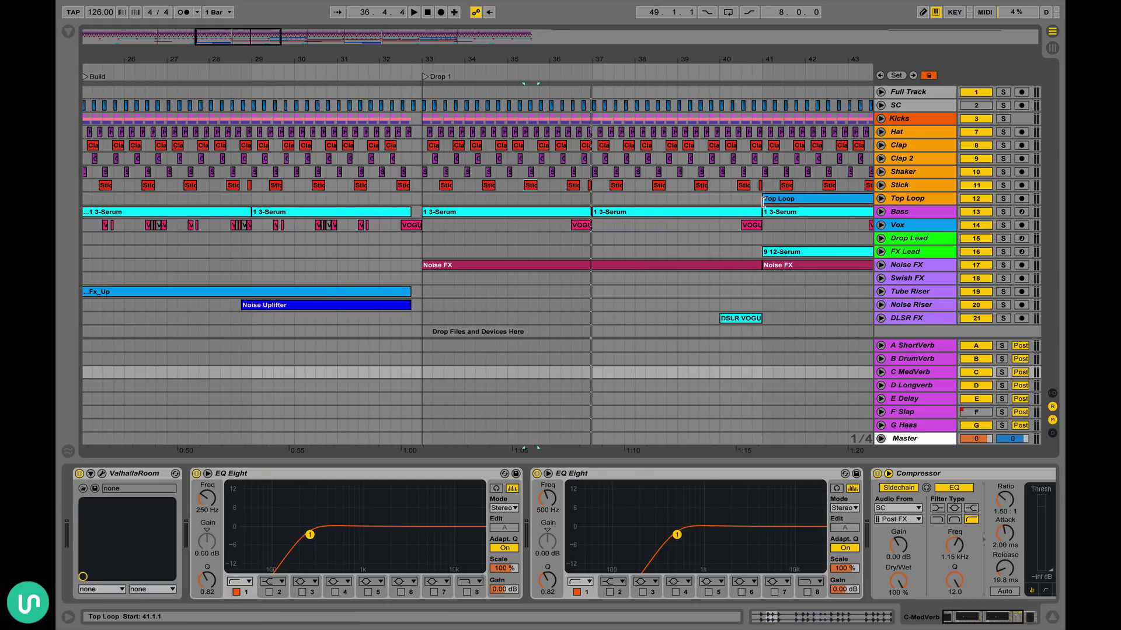
left_click(887, 227)
left_click(881, 226)
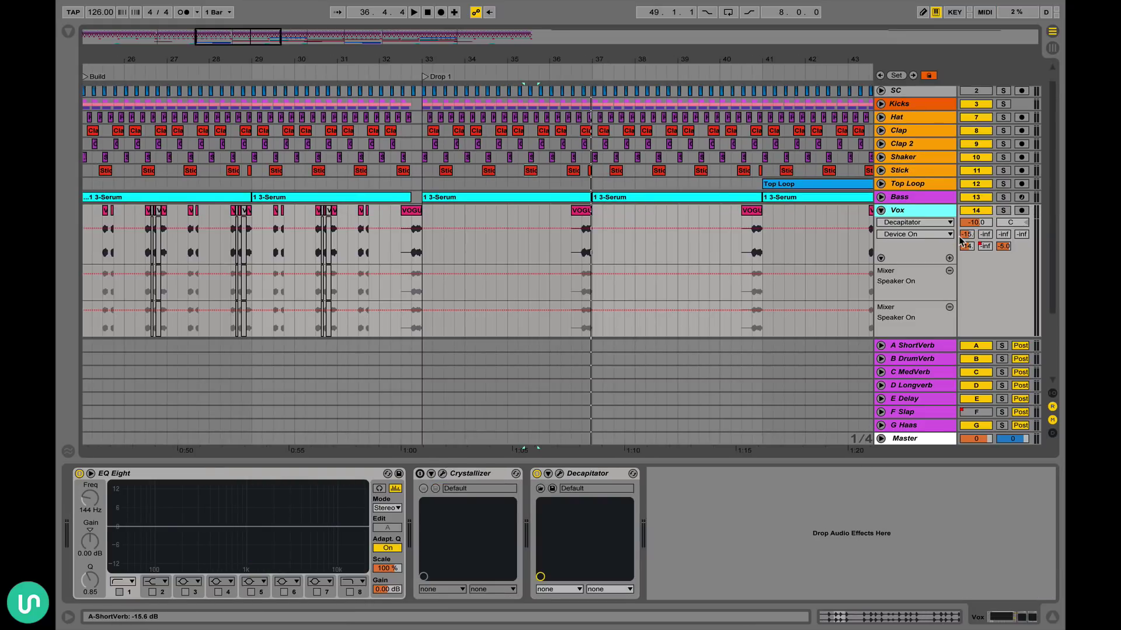
left_click(881, 211)
- Look over the arrangement, select the Noise FX clip at bar 41, and open the D Longverb return's ValhallaRoom to examine its settings
scroll(574, 233, "right", 15)
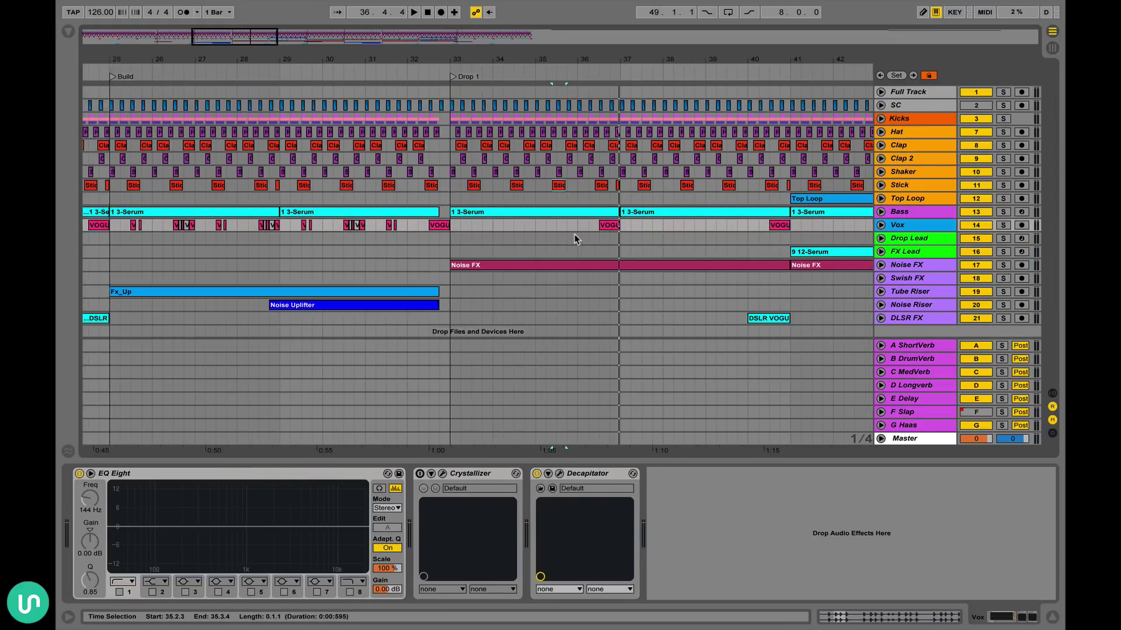
scroll(575, 234, "left", 15)
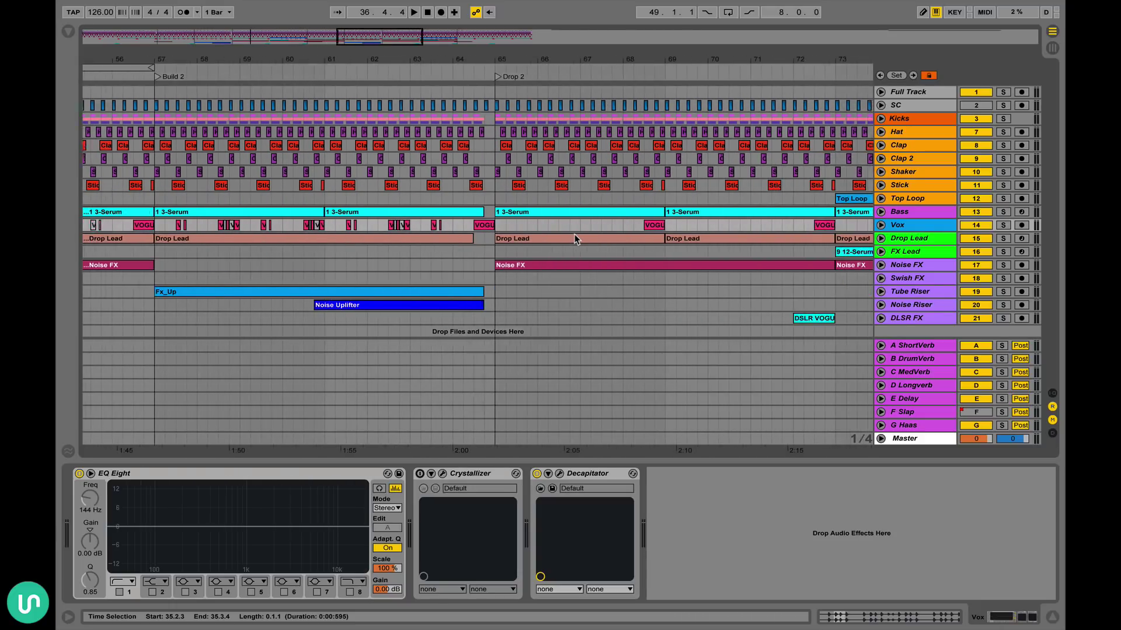
scroll(574, 233, "left", 3)
left_click(575, 234)
scroll(574, 233, "left", 3)
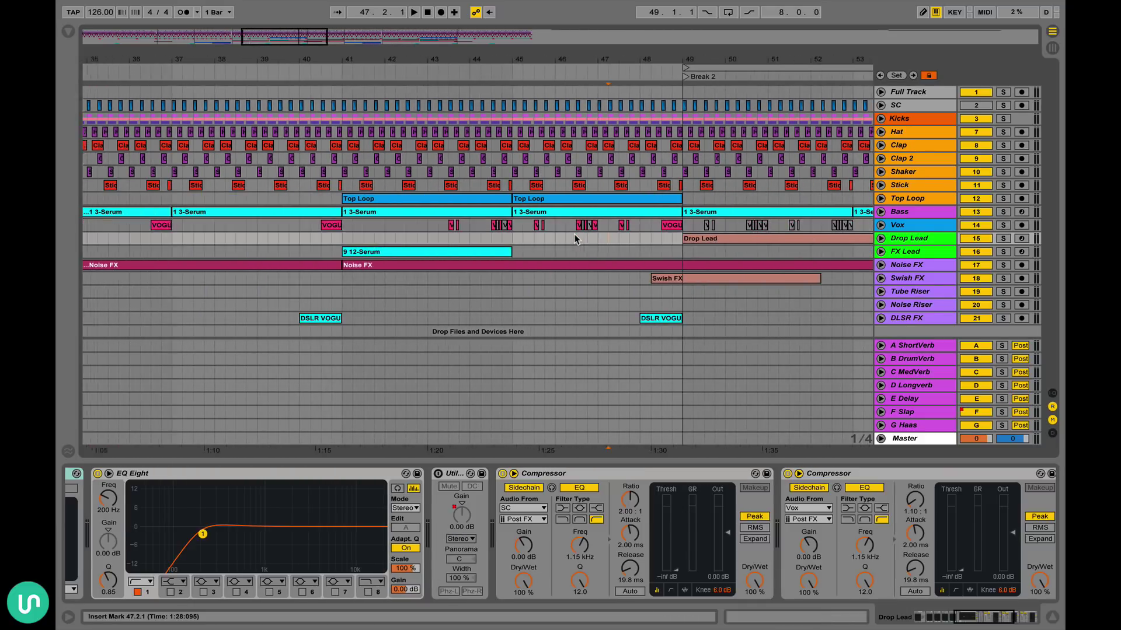
left_click(555, 265)
left_click(913, 385)
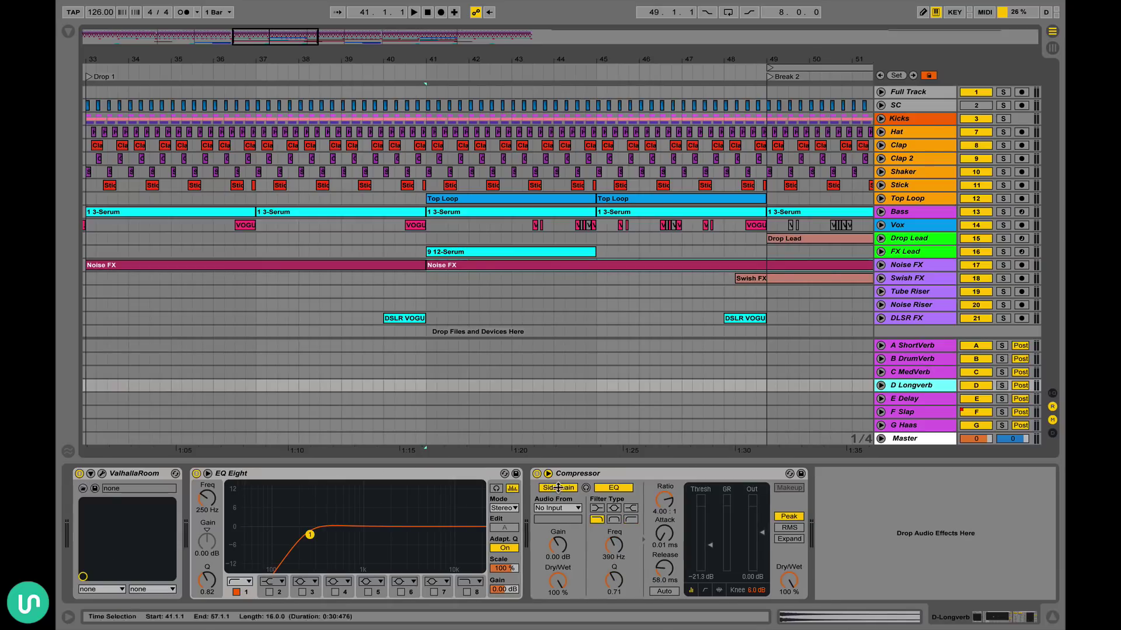
left_click(102, 475)
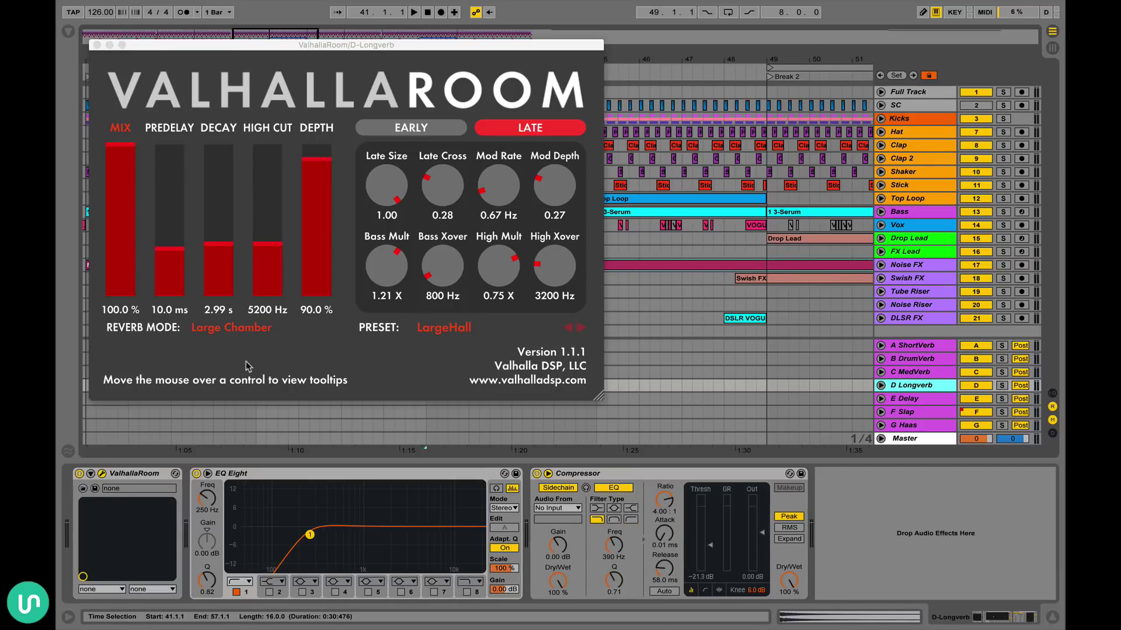
- Open the ValhallaRoom reverb on the B DrumVerb return, examine its decay and room settings, and close its window
left_click(941, 362)
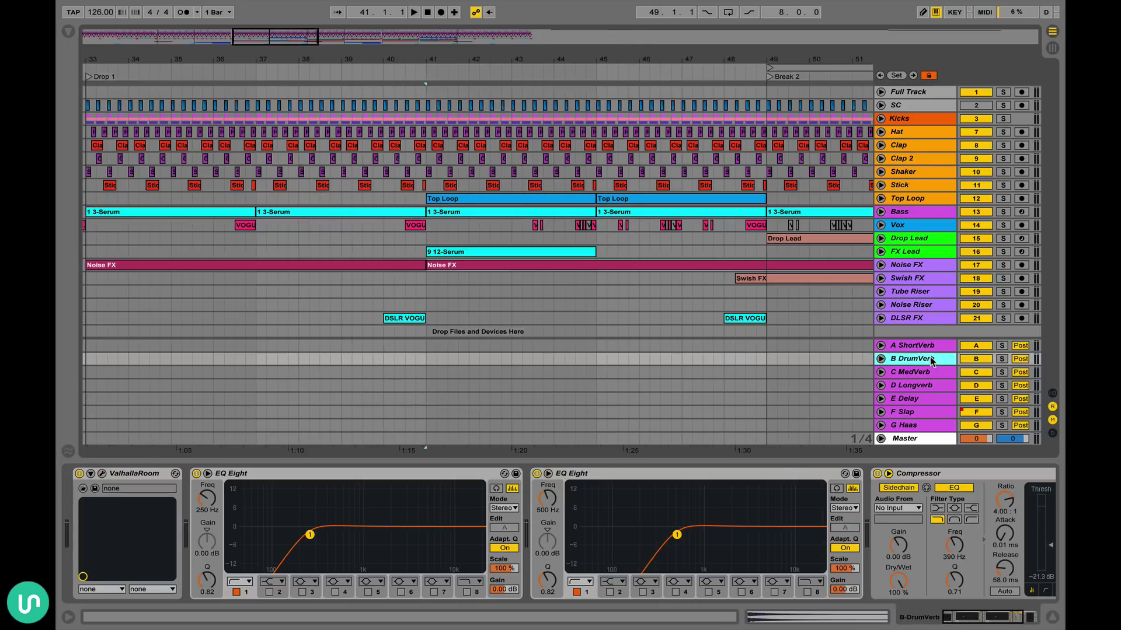
left_click(915, 345)
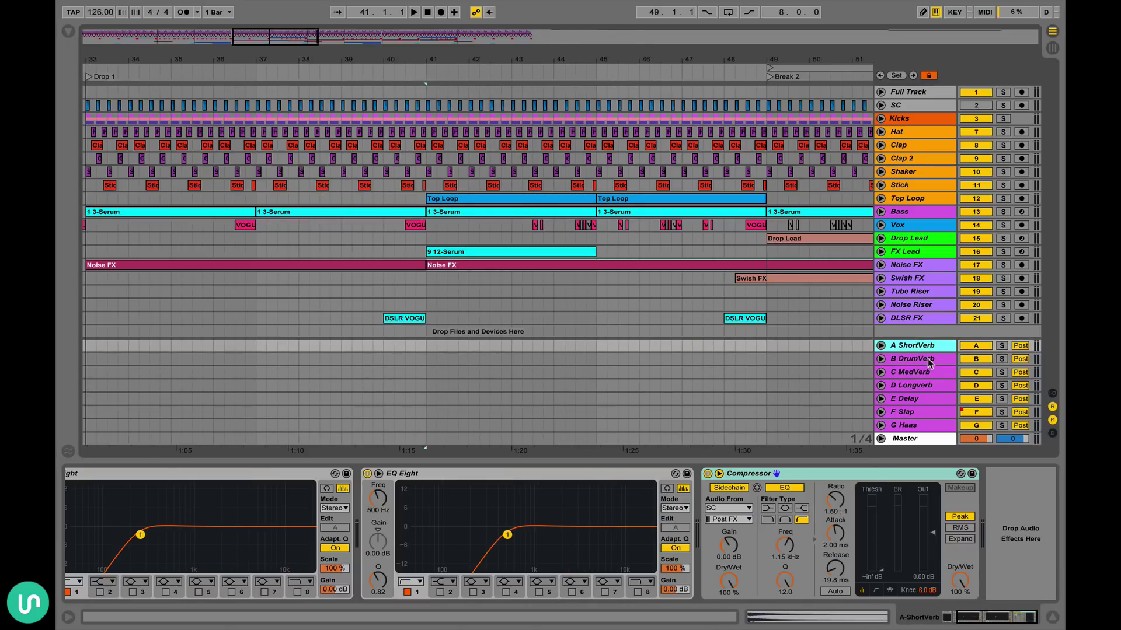
left_click(929, 361)
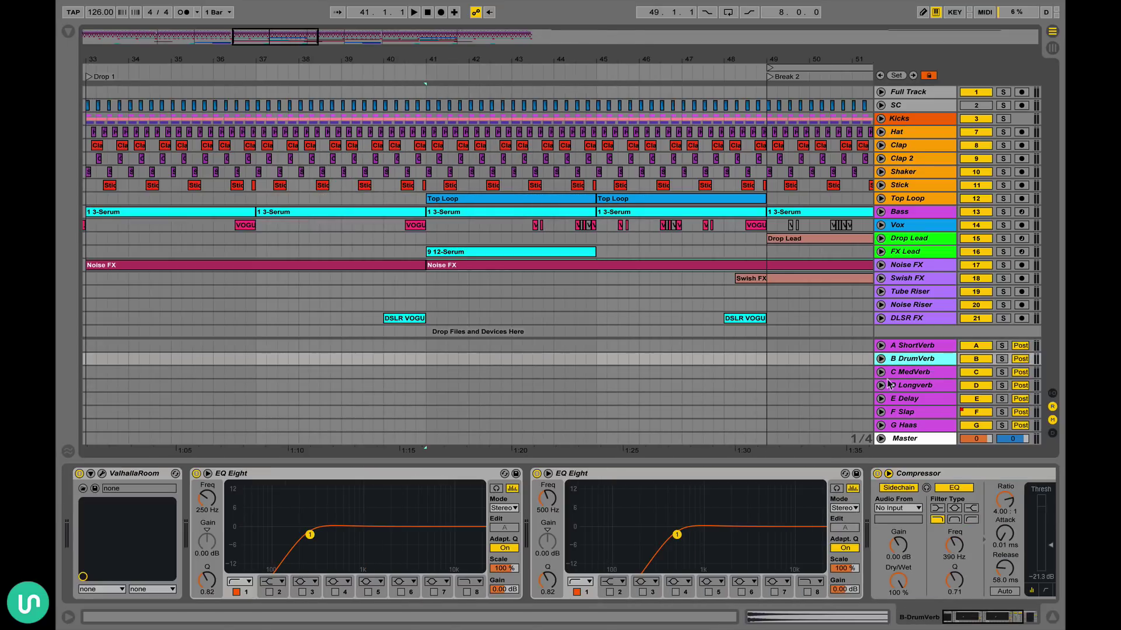
left_click(106, 476)
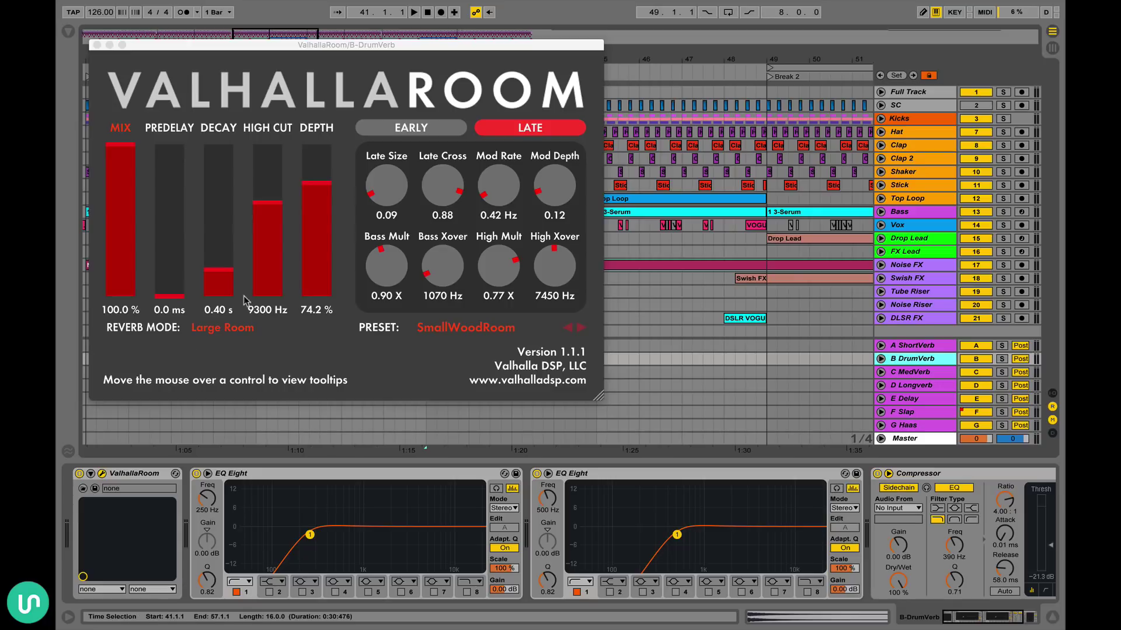
left_click(97, 45)
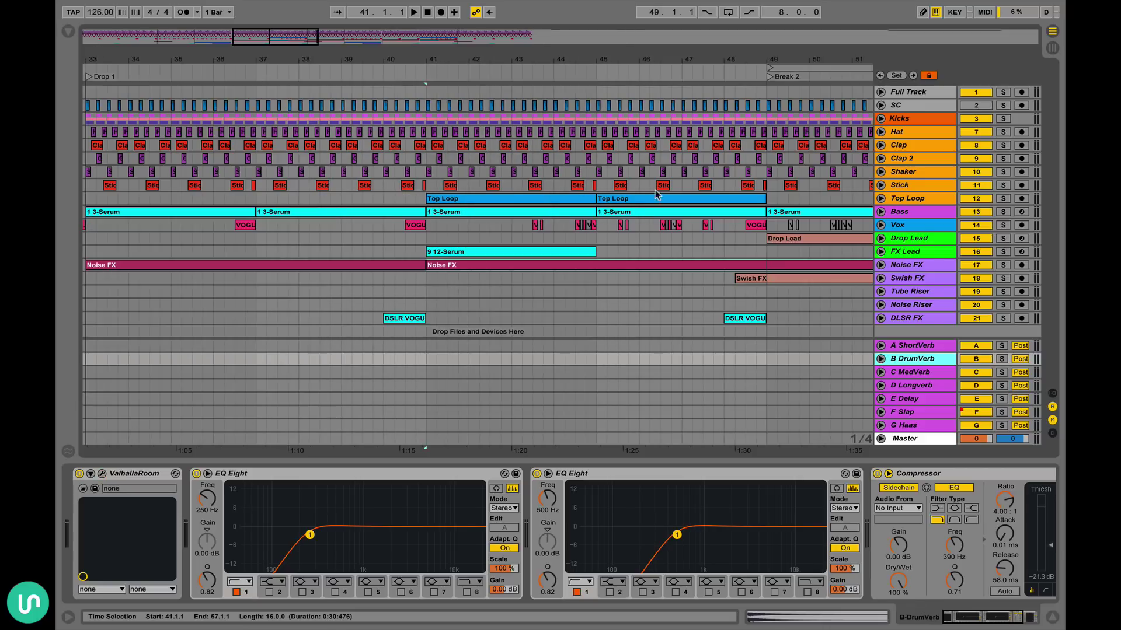
- Step through the A, B and C returns, examine the ValhallaRoom settings on C MedVerb, and close its window
left_click(914, 347)
left_click(912, 359)
left_click(912, 374)
left_click(101, 474)
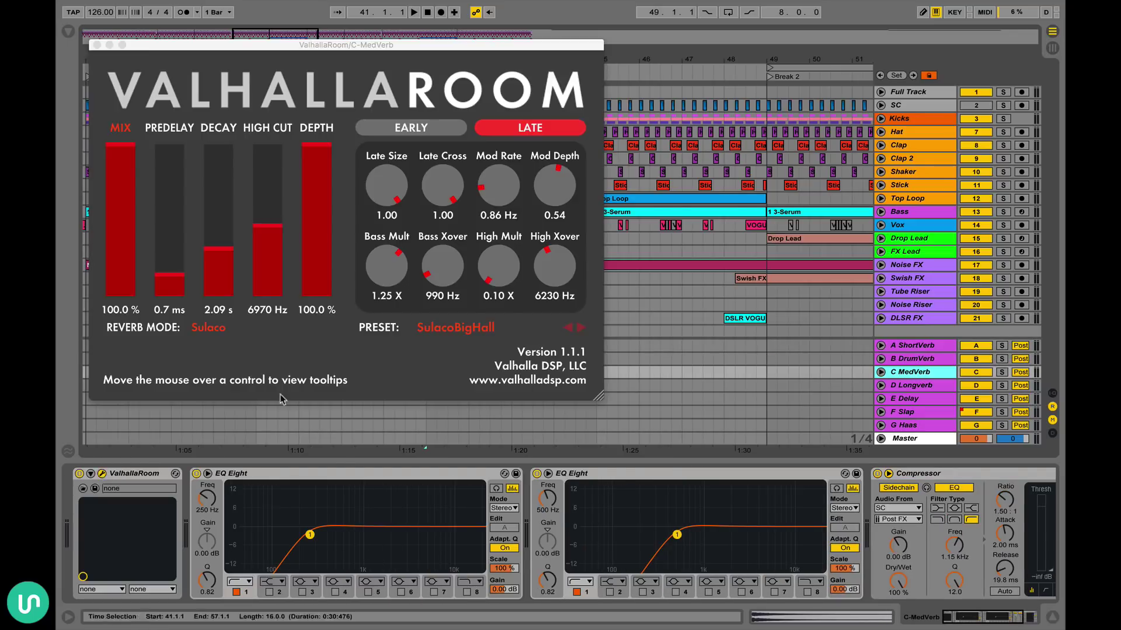
left_click(98, 45)
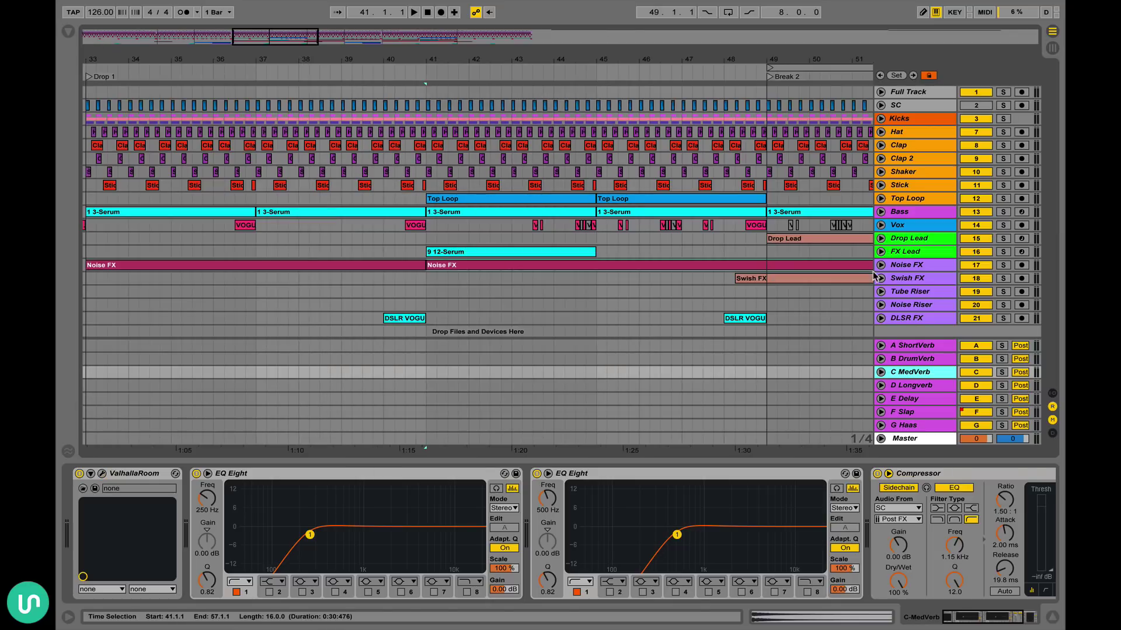
- Examine the D Longverb return's ValhallaRoom settings again, reopening the window for a closer review before closing it
left_click(922, 385)
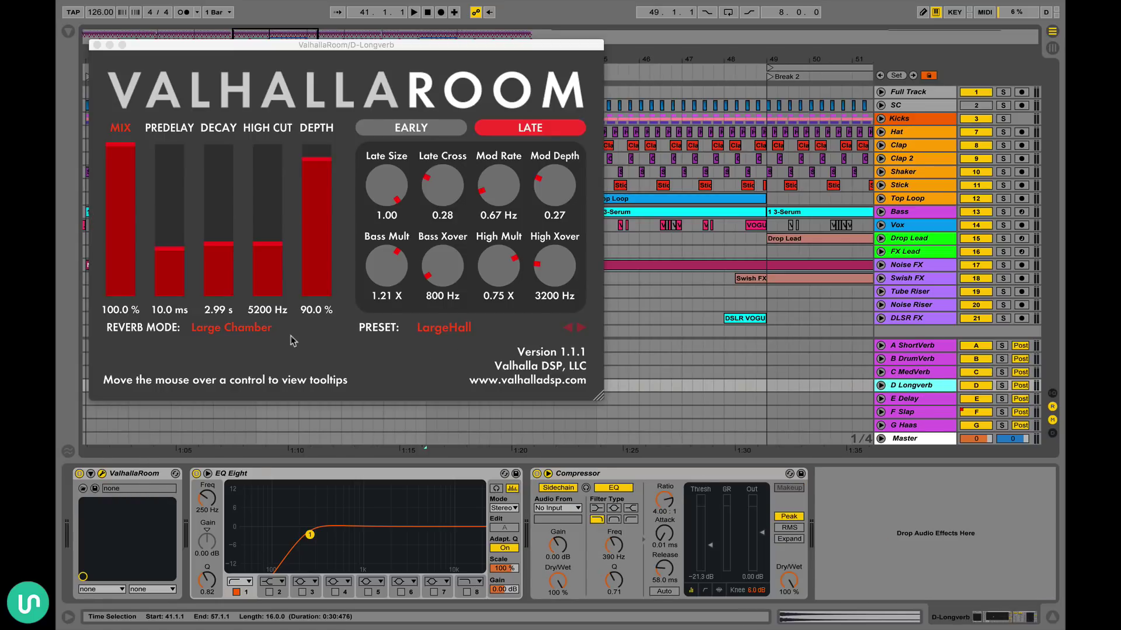
left_click(98, 45)
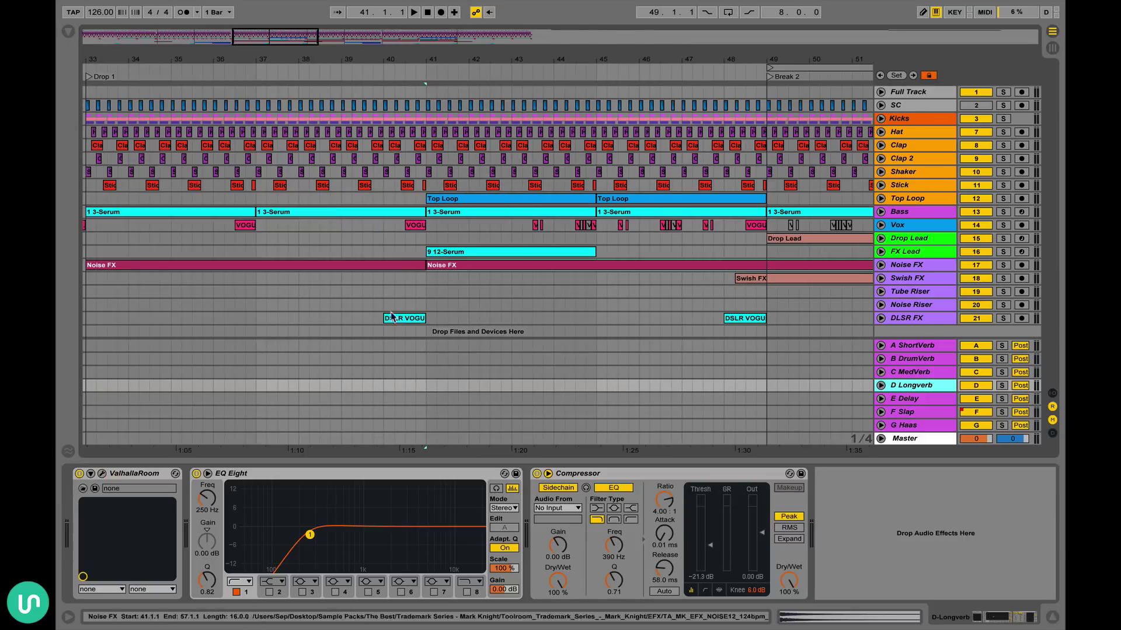
left_click(102, 474)
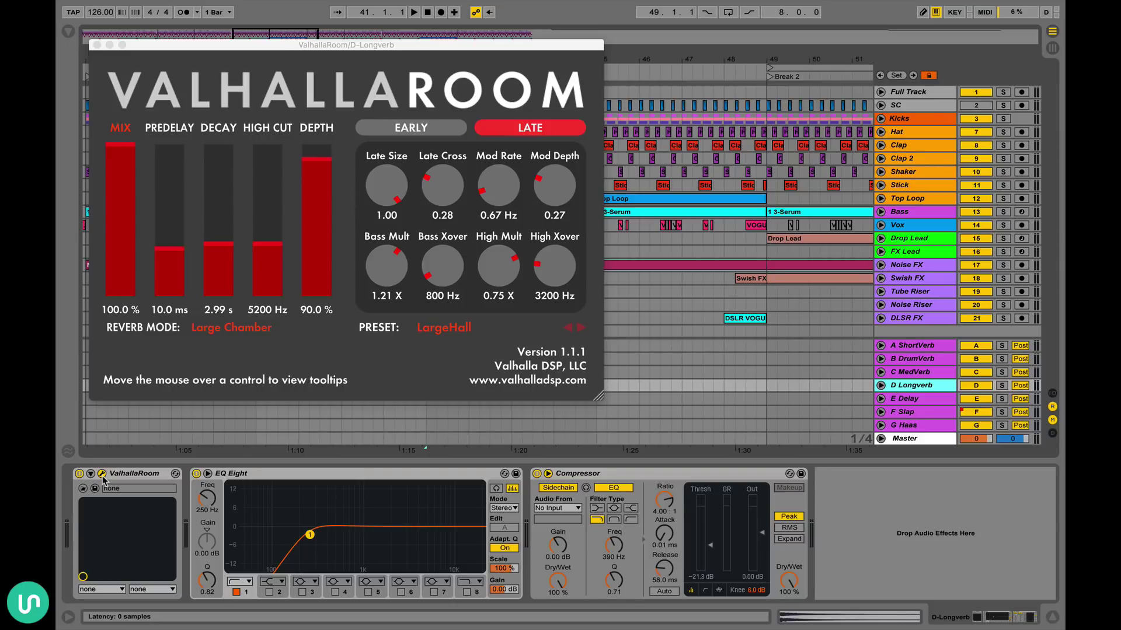
left_click(116, 479)
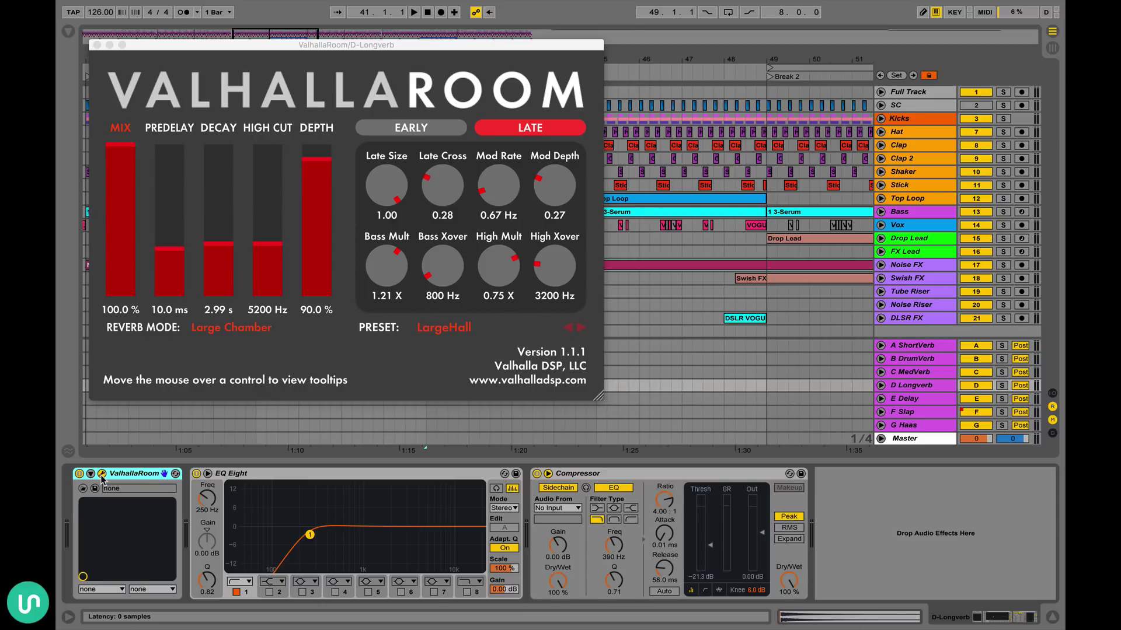
left_click(102, 474)
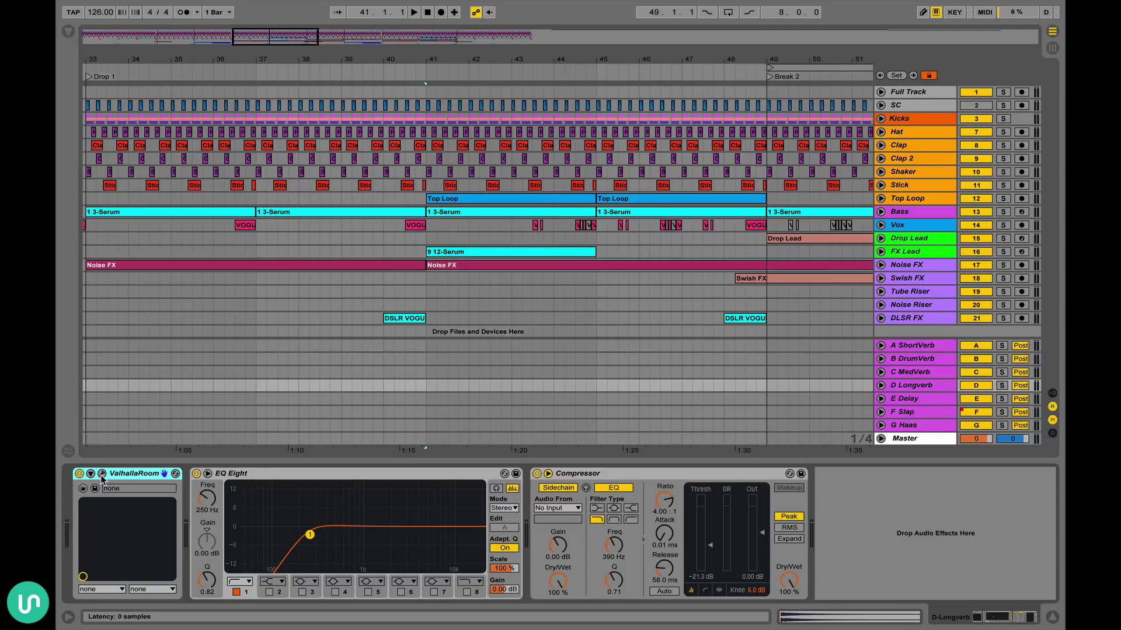
- Show the E Delay return's devices, play the vocals from bar 57.3.1 in Build 2, and solo the Vox track
left_click(917, 401)
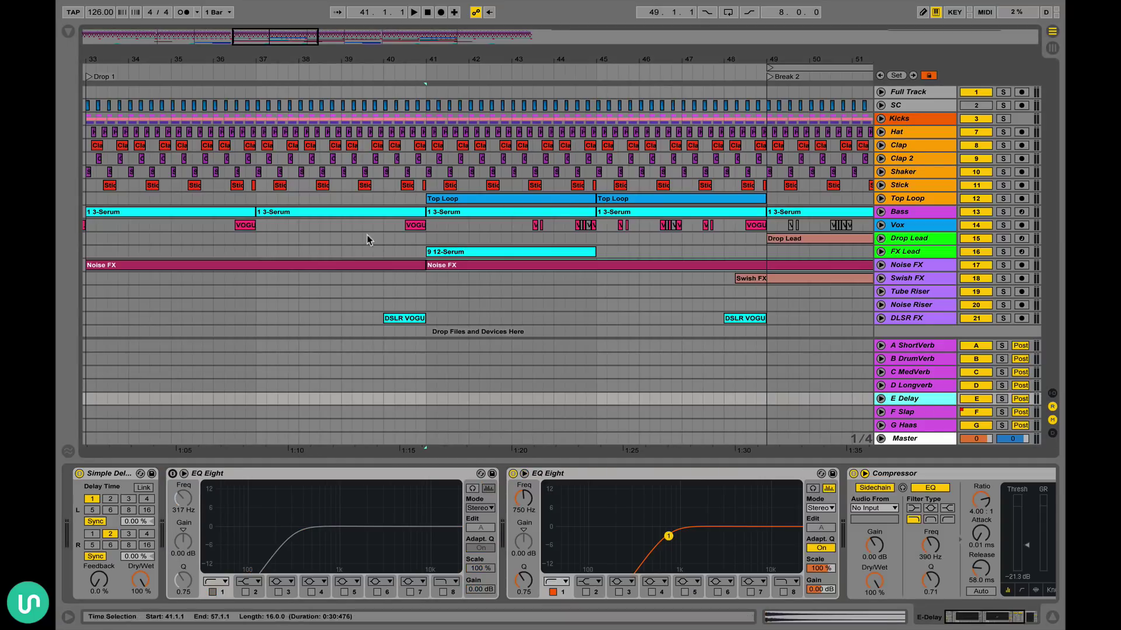
scroll(755, 245, "right", 7)
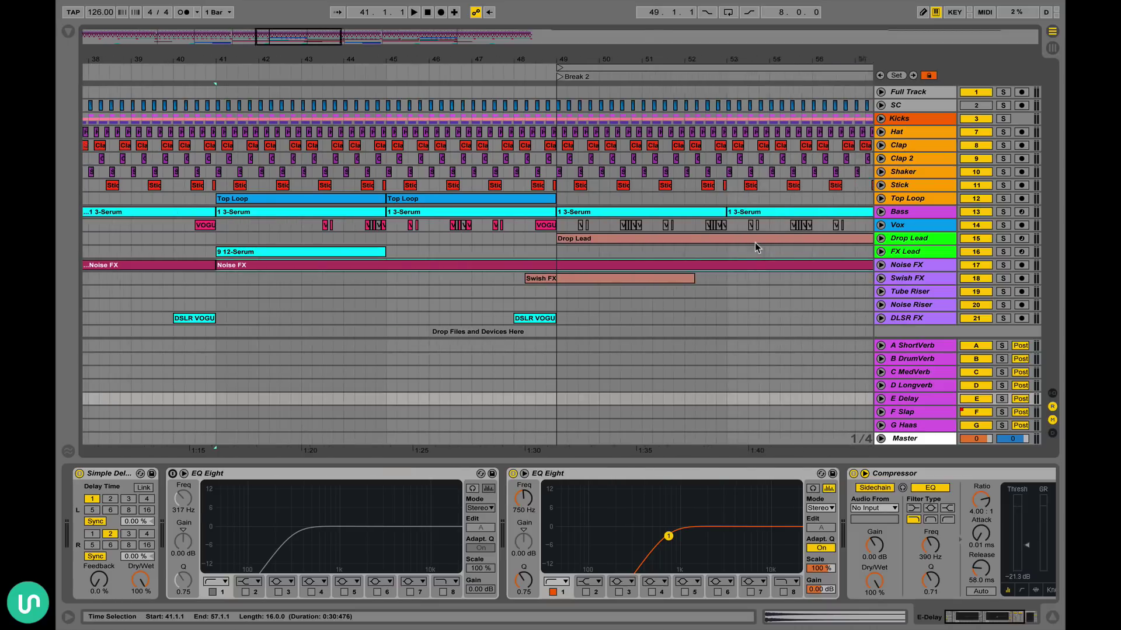
scroll(810, 220, "right", 4)
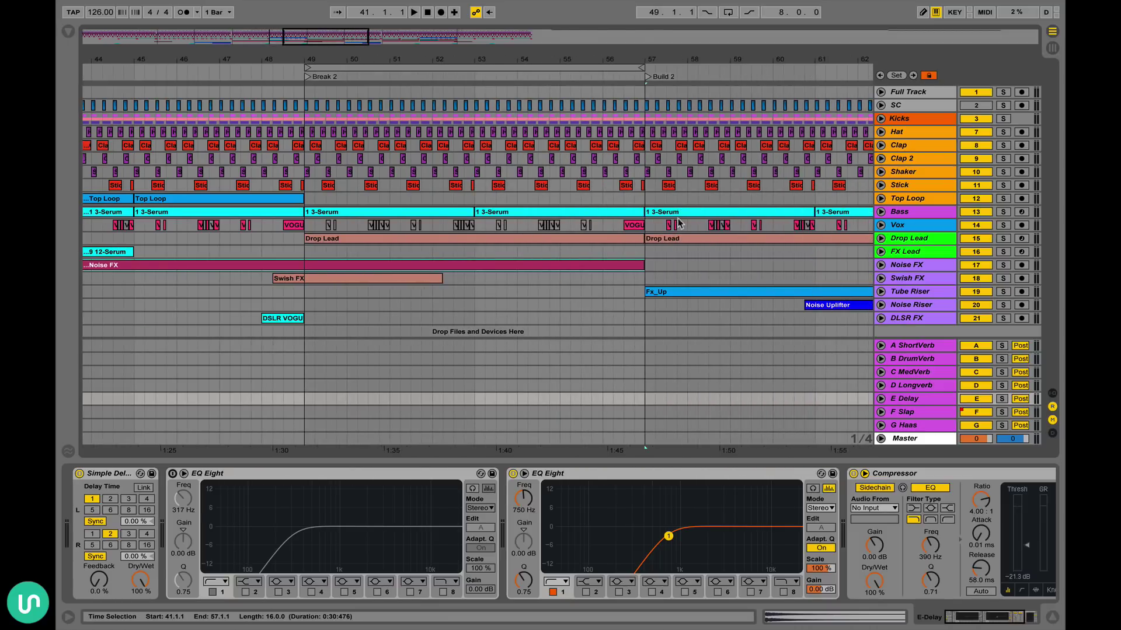
left_click(633, 228)
key("space")
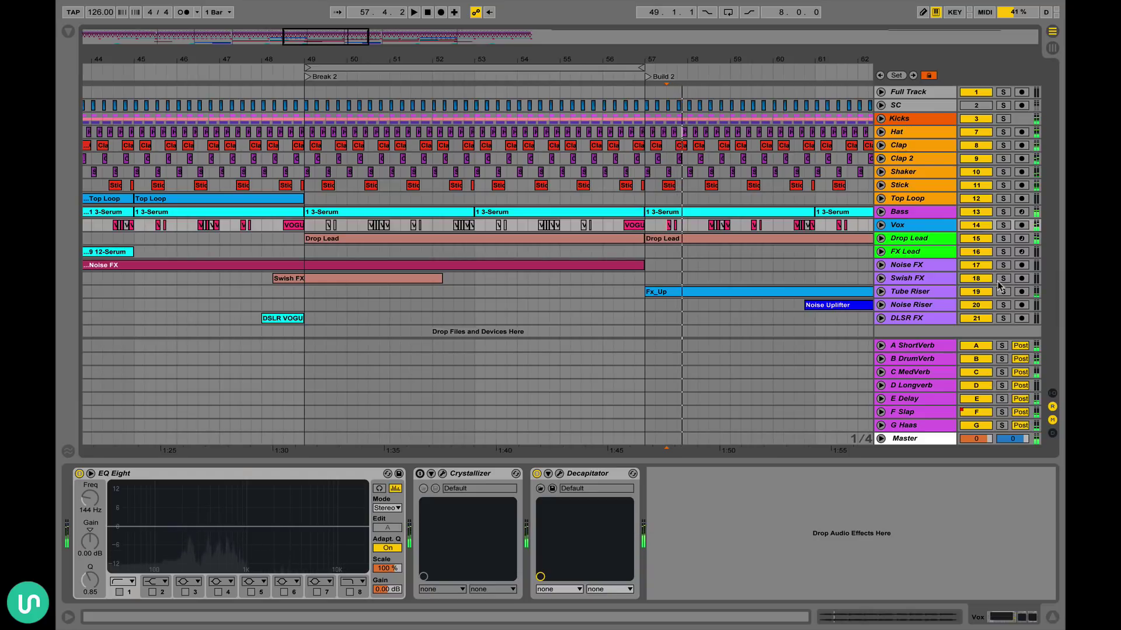
left_click(1004, 227)
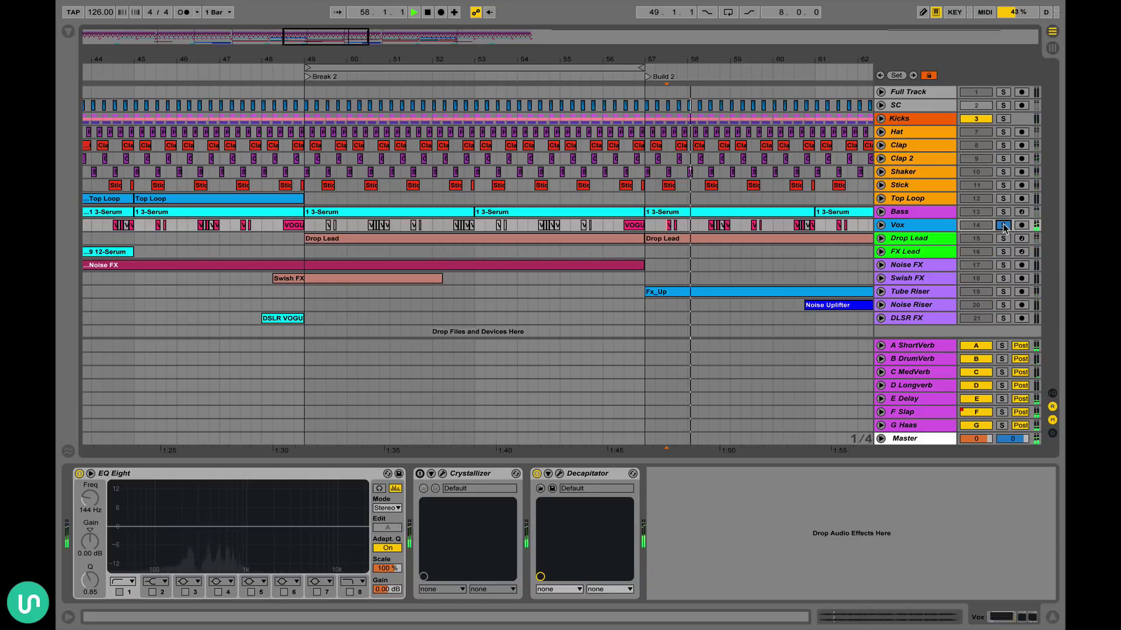
- Play the soloed Vox in Build 2, switching the E Delay return off and on to compare, and stop
left_click(908, 402)
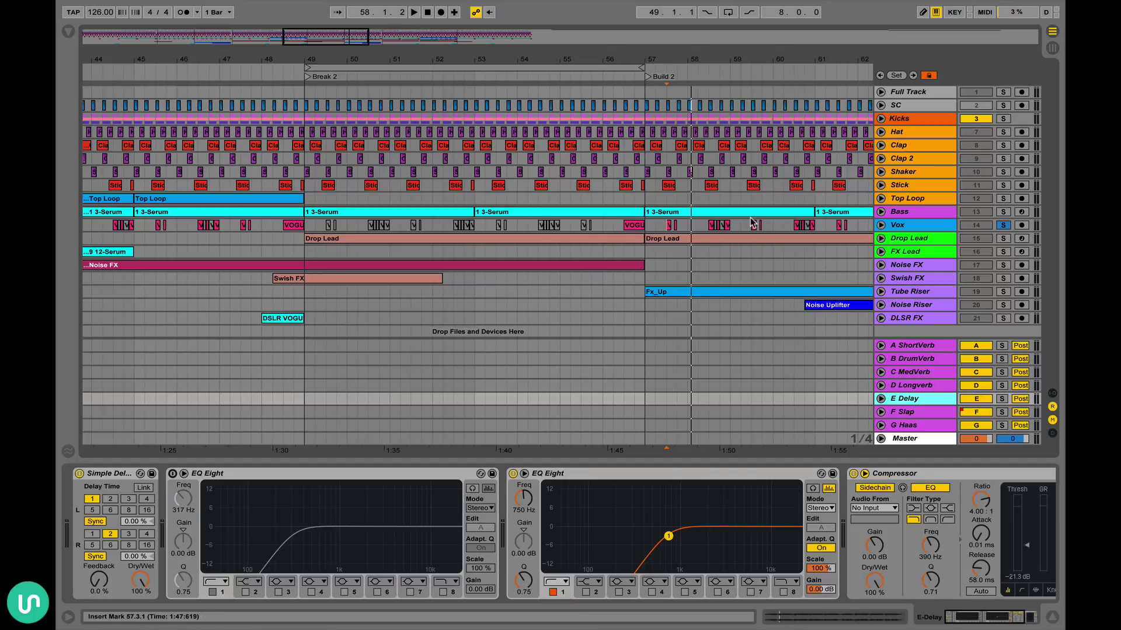
key("space")
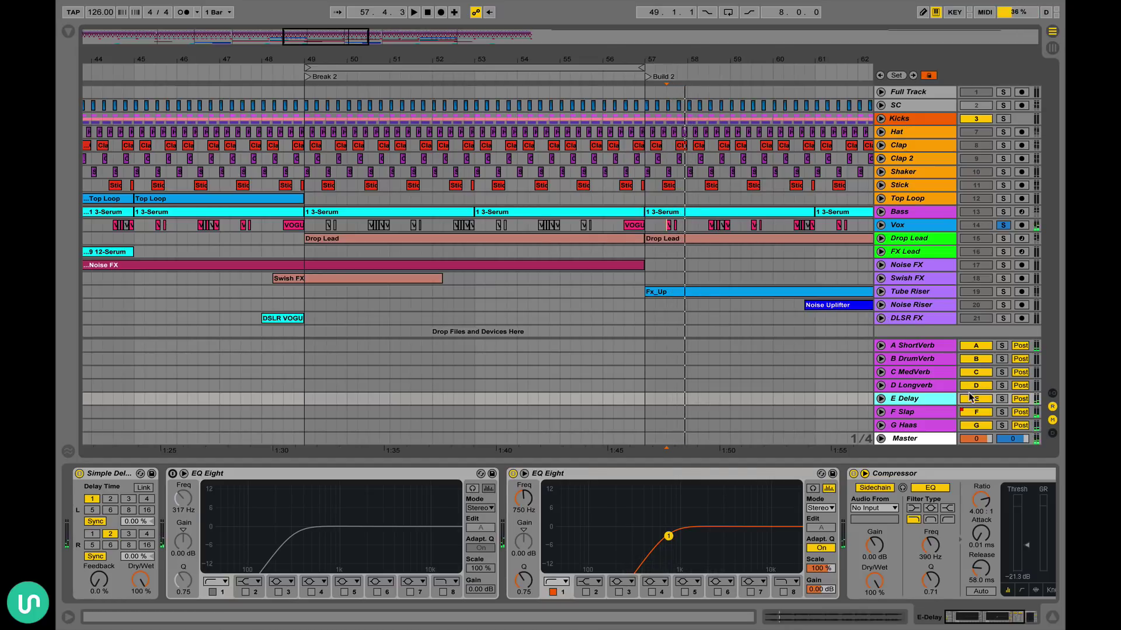
left_click(975, 399)
left_click(971, 398)
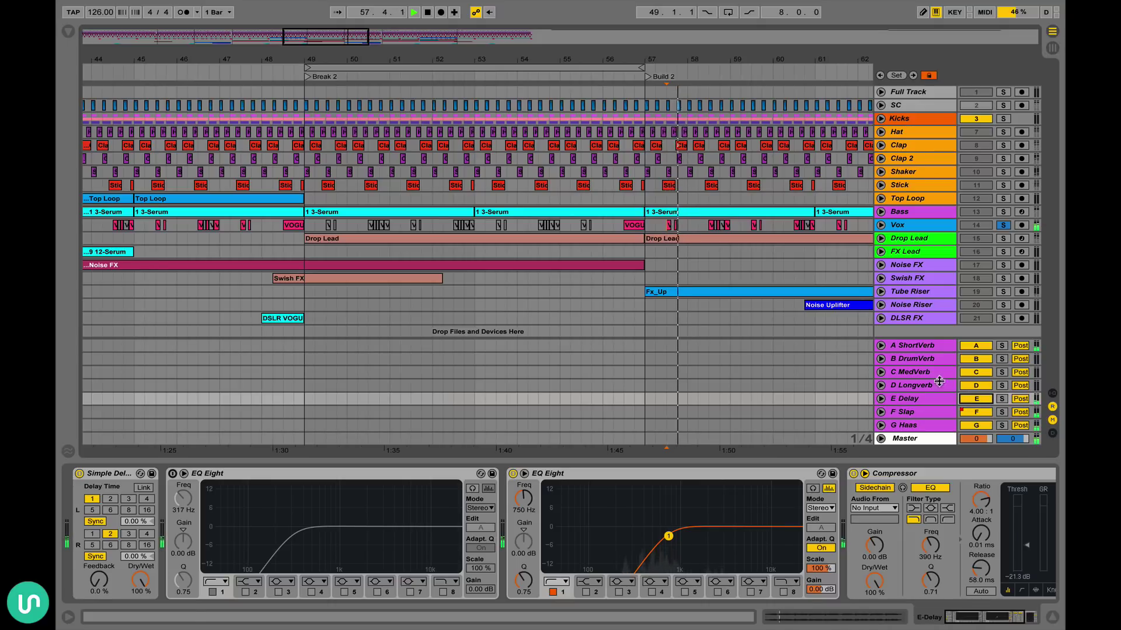
key("space")
- Play the soloed Vox from bar 75.3.1 in Drop 2, toggling the E Delay return off and on, and stop
scroll(740, 231, "right", 10)
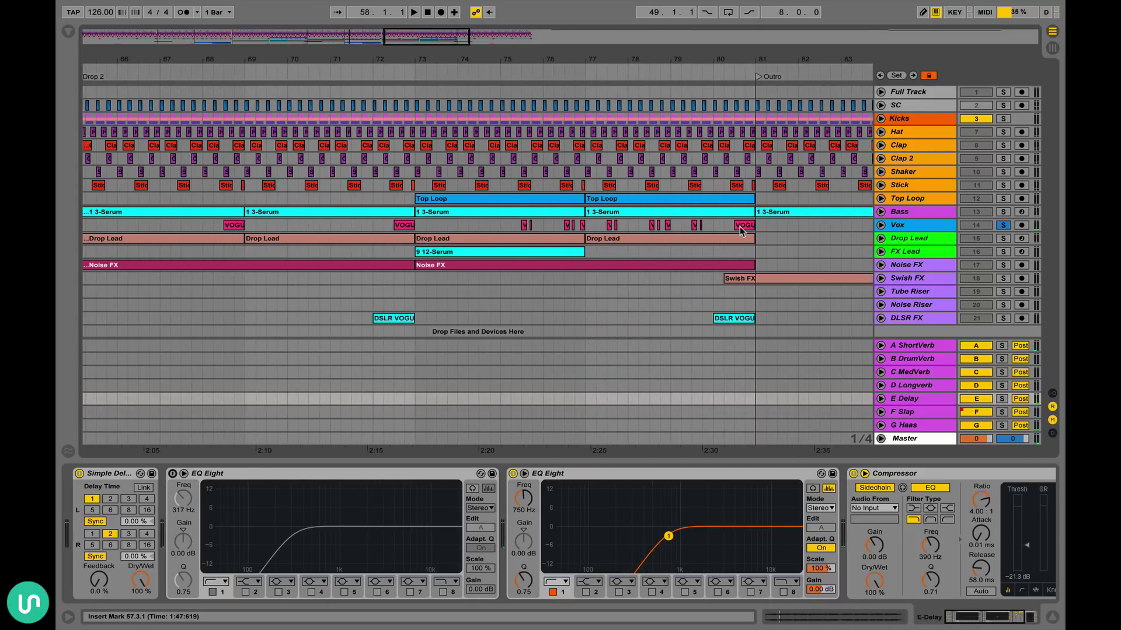
left_click(522, 231)
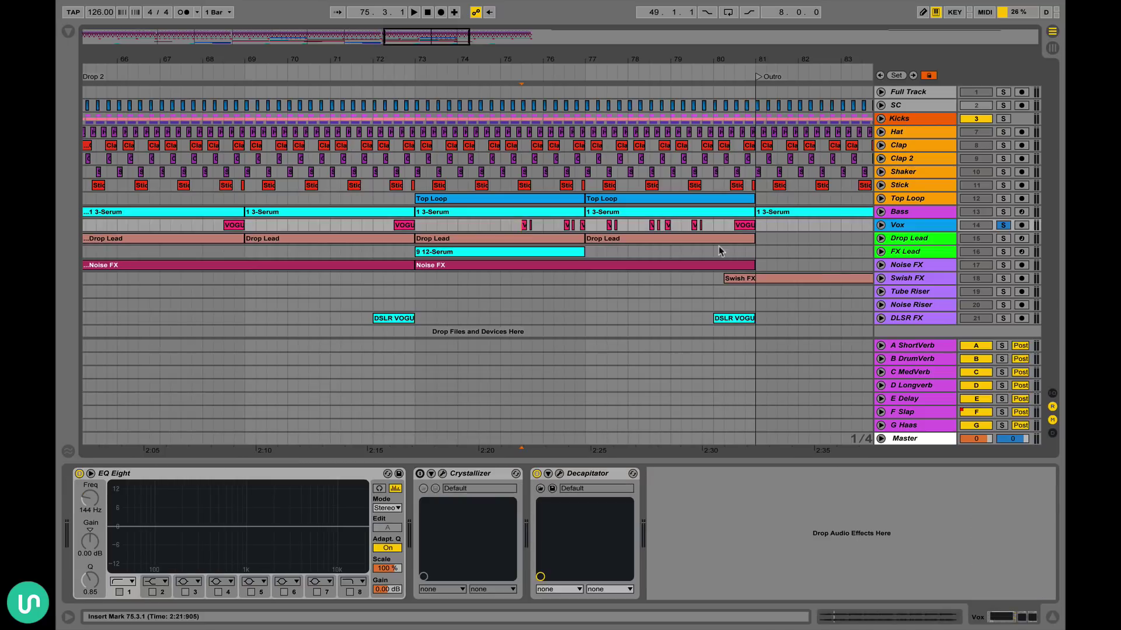
key("space")
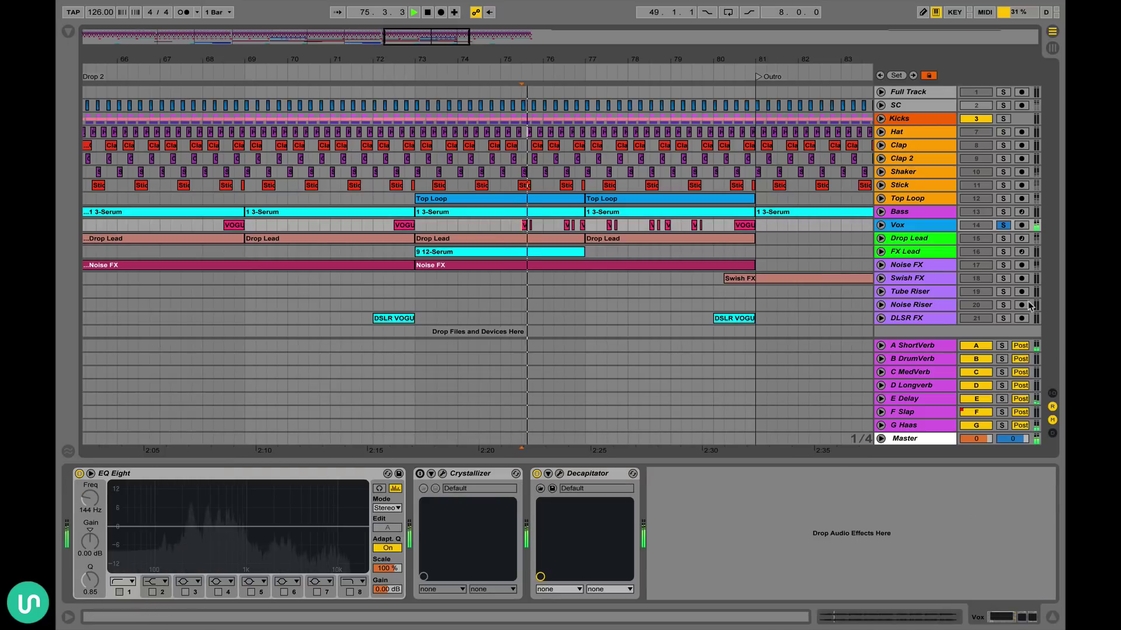
left_click(984, 402)
left_click(984, 402)
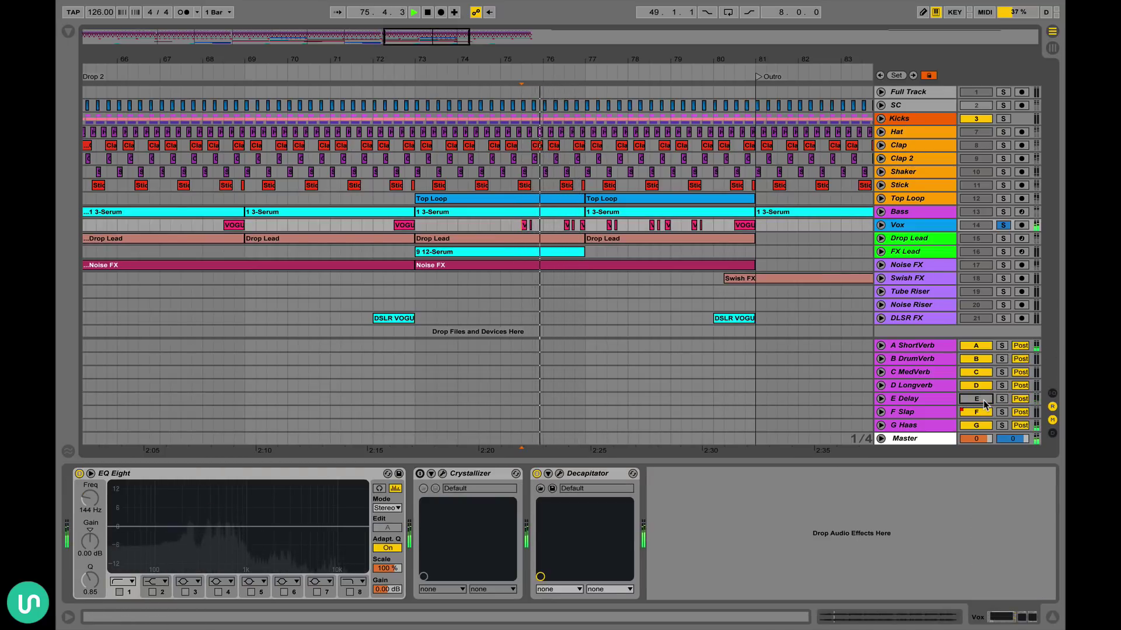
key("space")
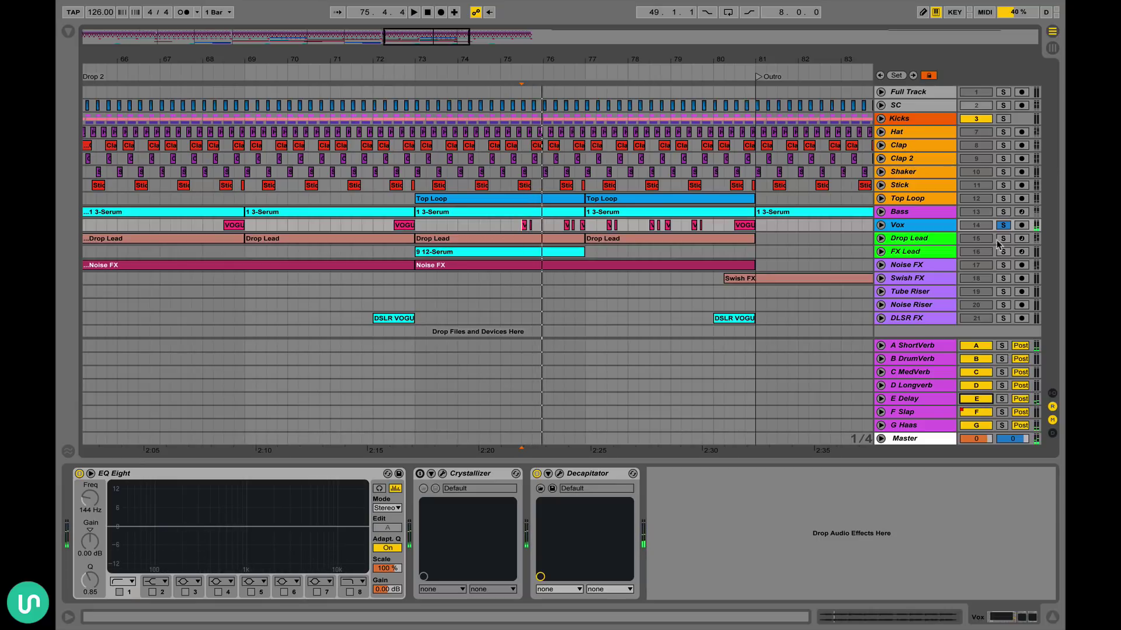
- Examine the E Delay return's device chain from Simple Delay through the EQs to the Compressor
left_click(915, 401)
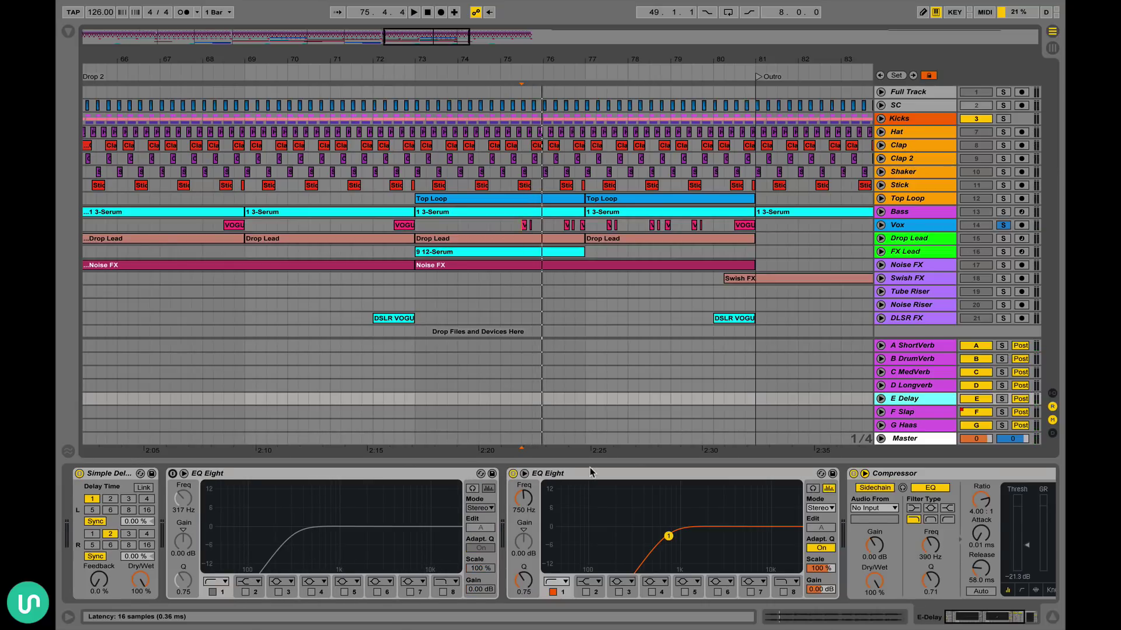
scroll(589, 467, "right", 5)
scroll(527, 482, "left", 5)
scroll(658, 482, "right", 5)
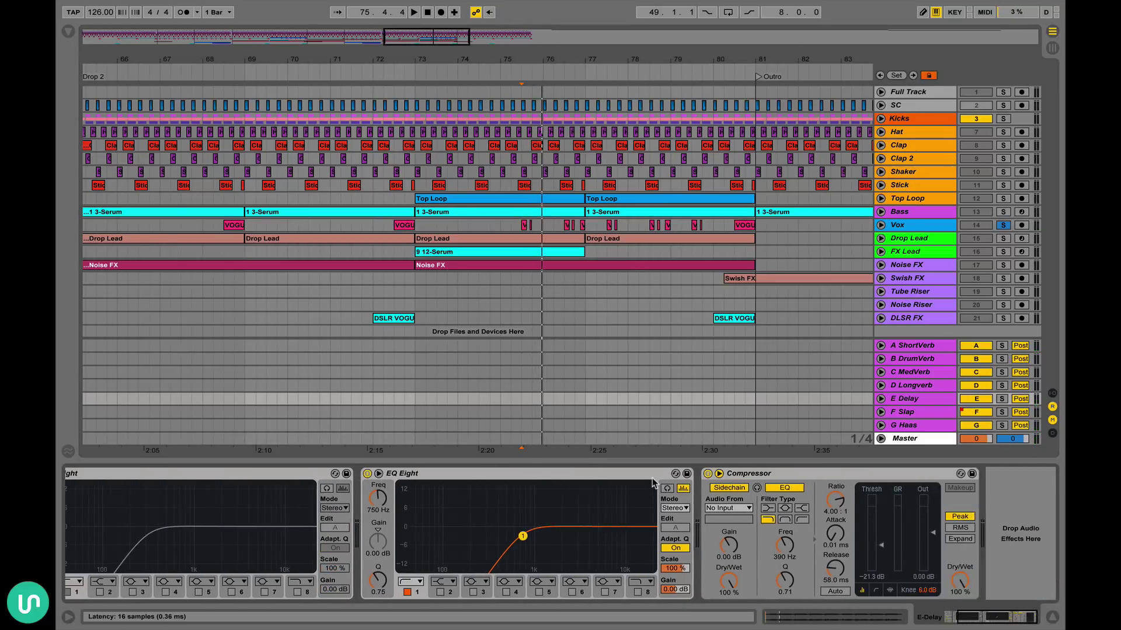
scroll(658, 482, "left", 5)
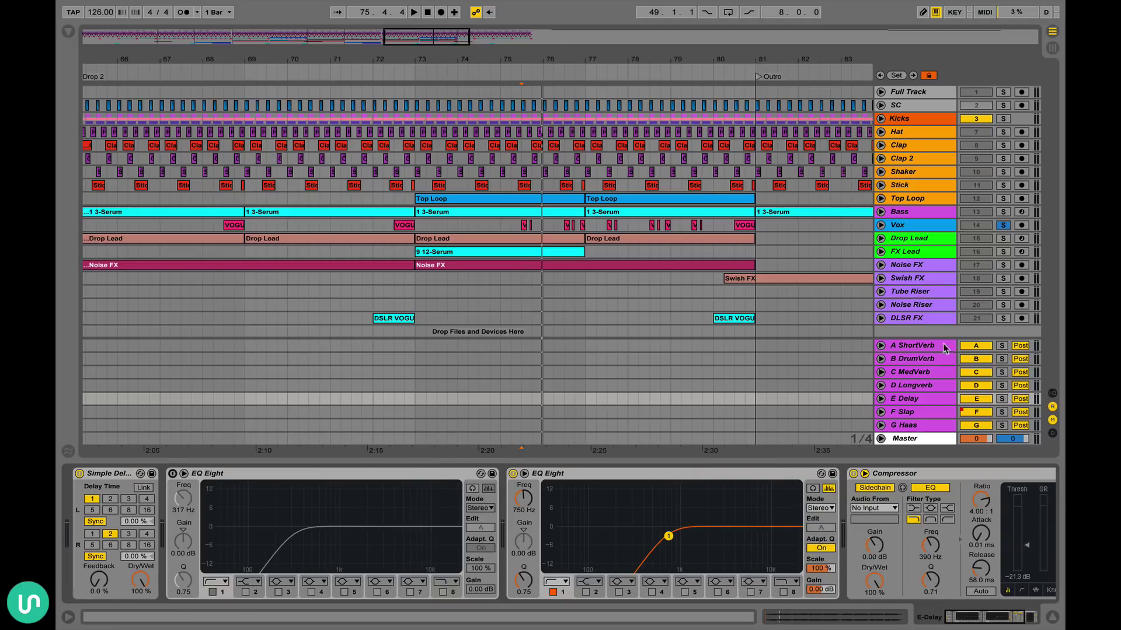
- Show the F Slap return's EchoBoy device and unfold the Vox track around Break 2
left_click(909, 413)
scroll(614, 225, "right", 2)
scroll(615, 226, "right", 6)
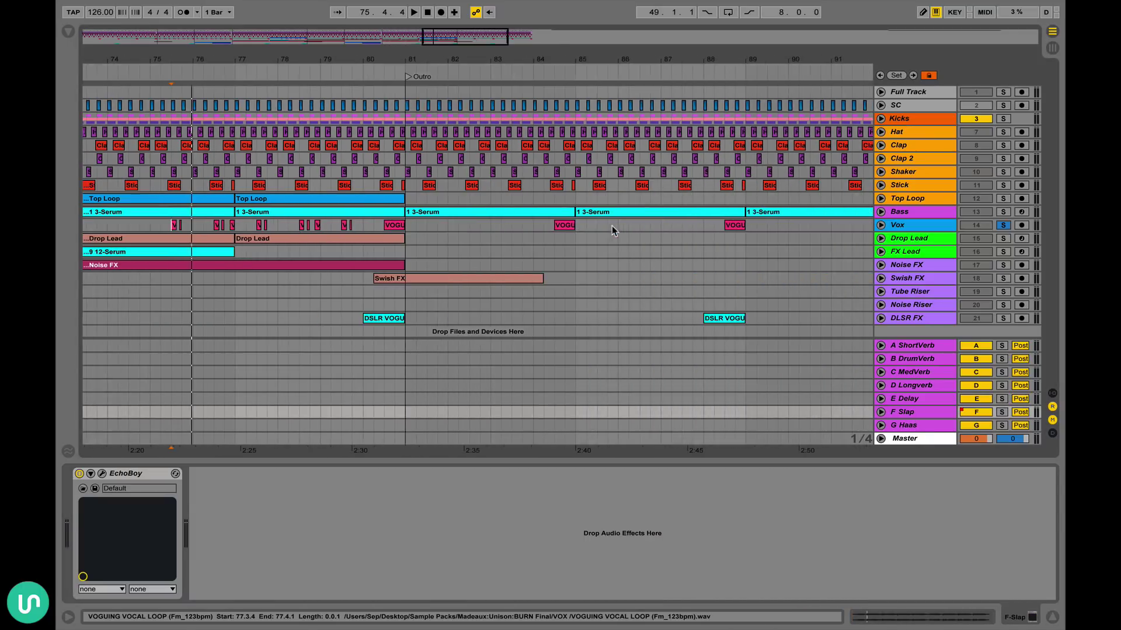
left_click(880, 226)
scroll(478, 271, "down", 3)
scroll(513, 242, "left", 20)
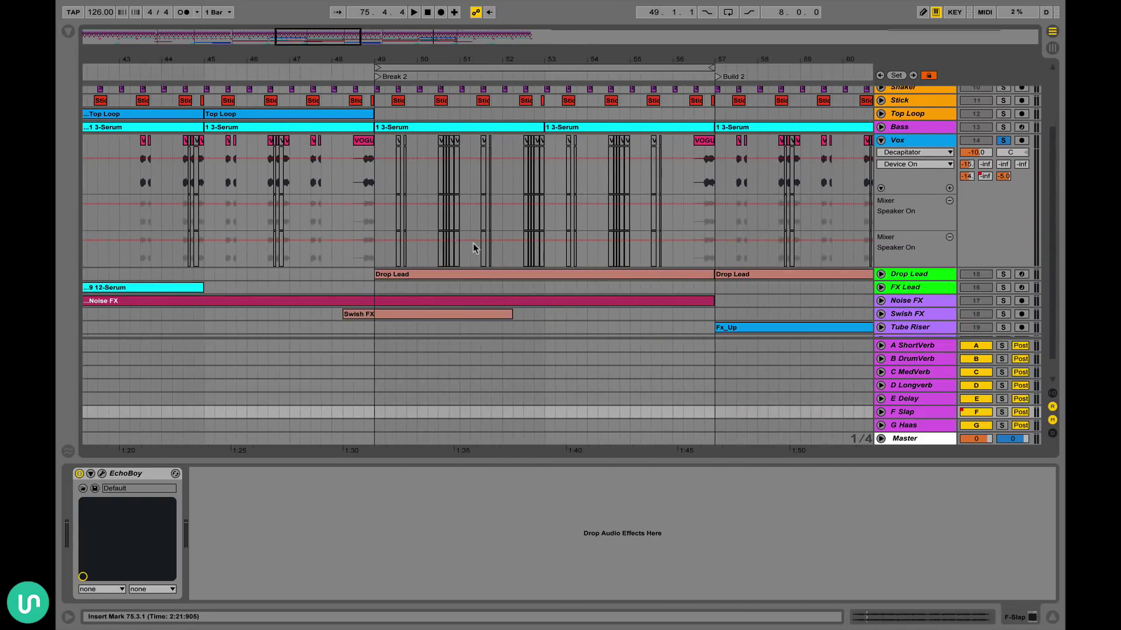
- Play the soloed Vox briefly from the vocal clip at bar 40.3.1 and stop
left_click(353, 173)
scroll(501, 171, "up", 3)
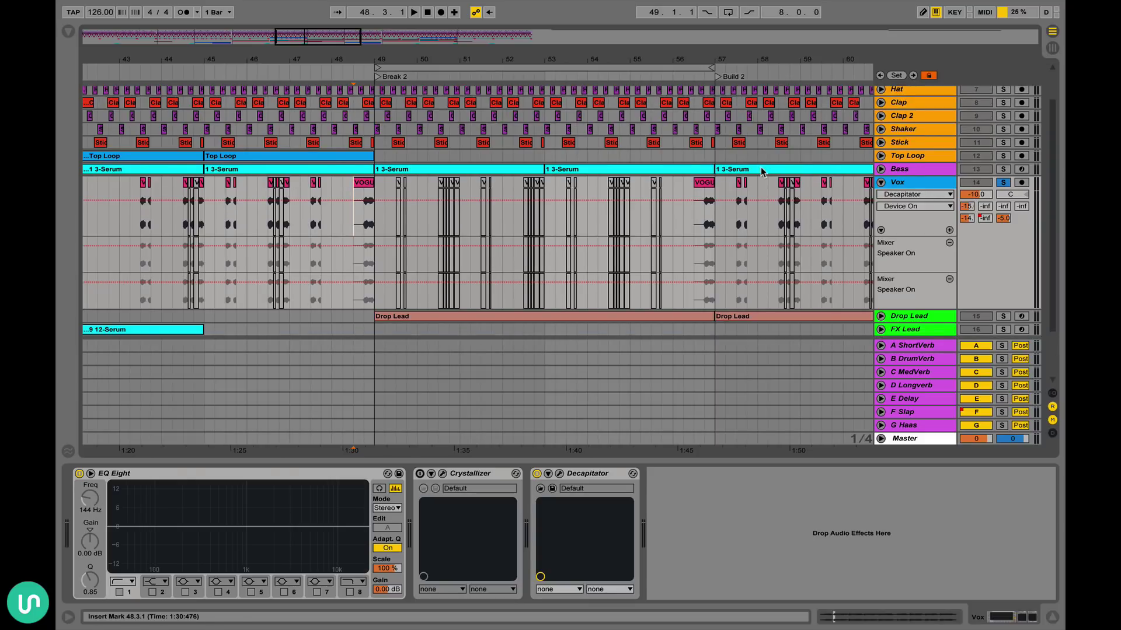
scroll(500, 171, "left", 7)
left_click(335, 204)
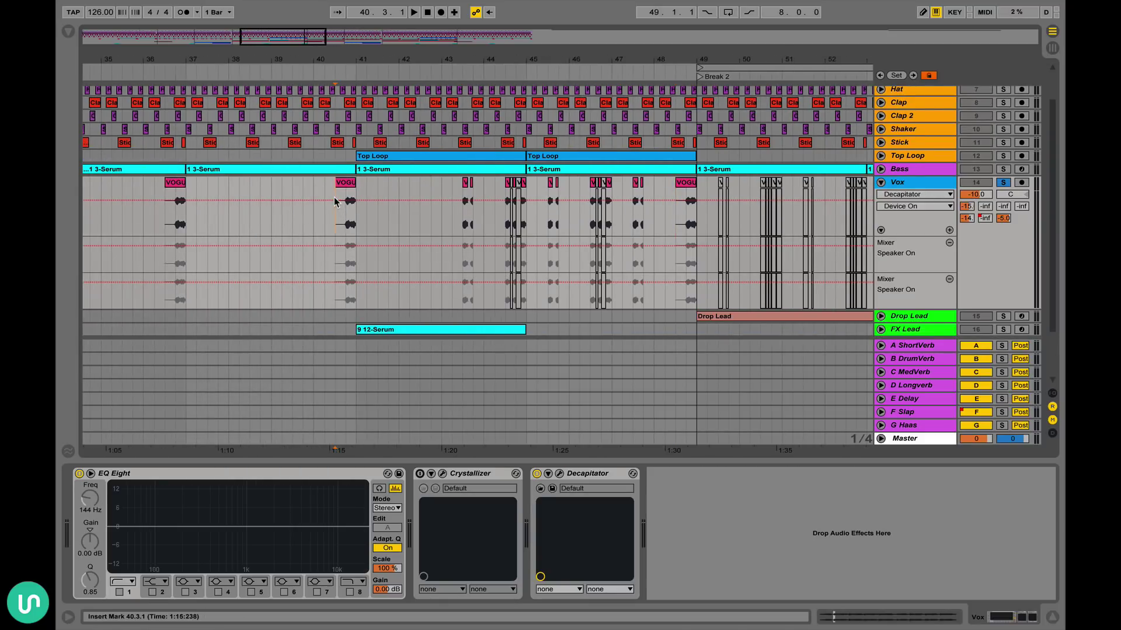
key("space")
scroll(840, 225, "right", 15)
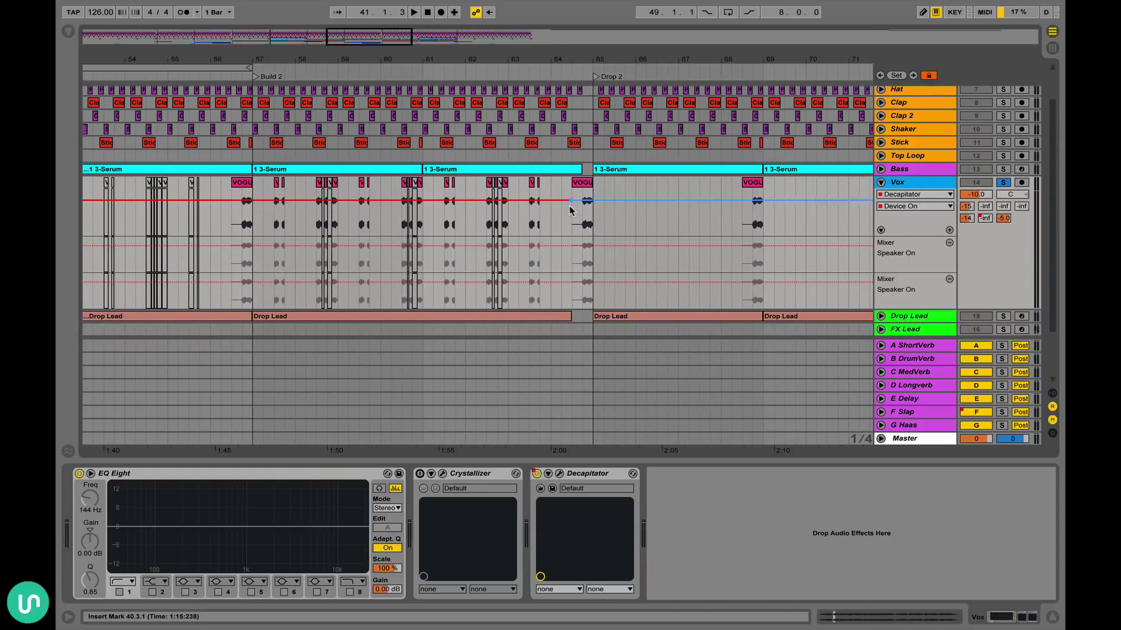
scroll(532, 216, "left", 10)
scroll(533, 216, "up", 1)
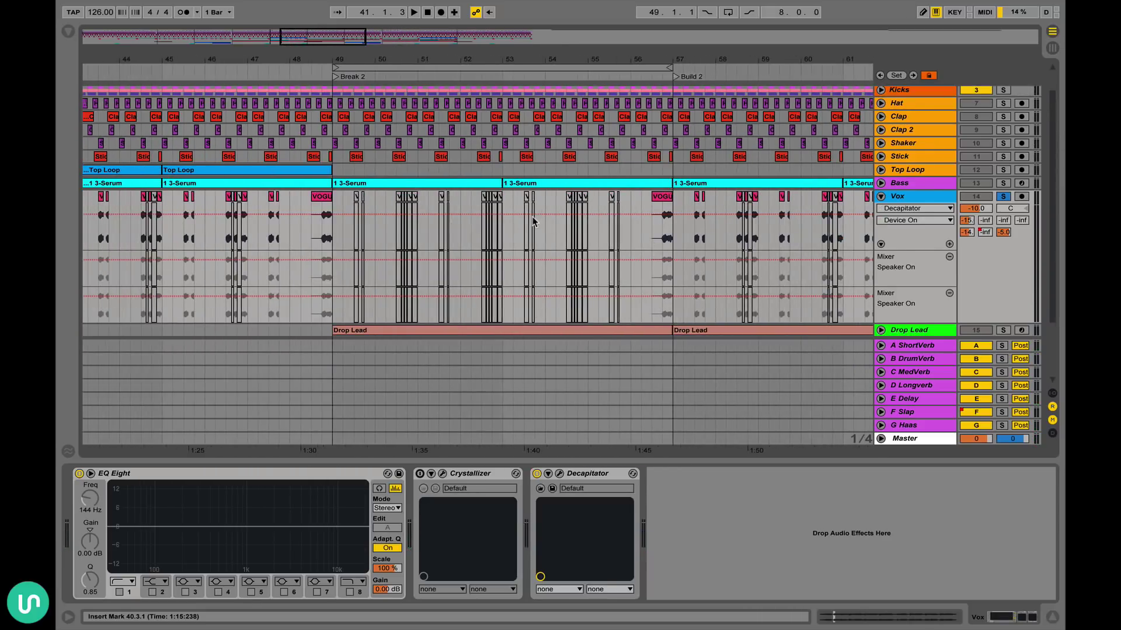
- Play the soloed Vox from bar 48.3.1, just before Break 2, and stop
left_click(311, 230)
key("space")
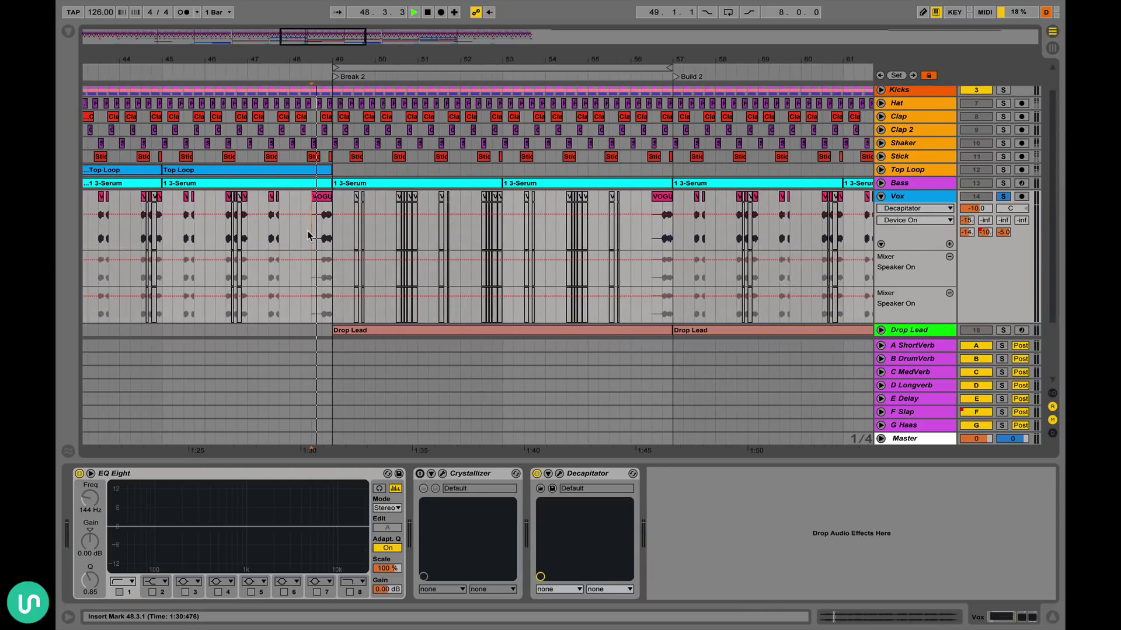
left_click(1003, 196)
key("space")
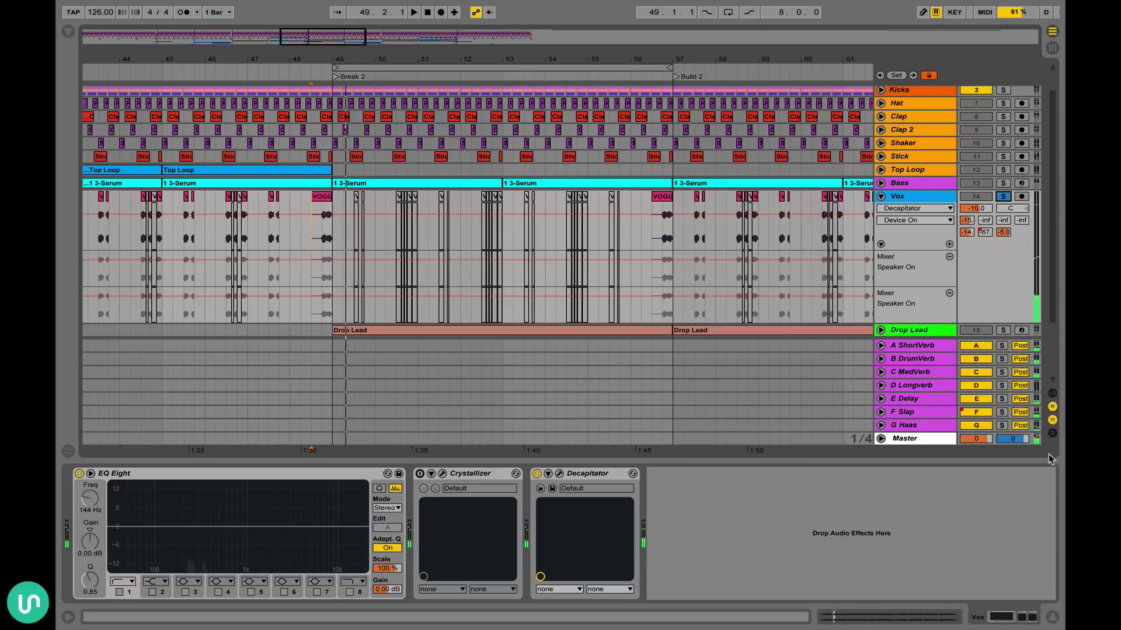
- Solo the F Slap return in place of the Vox, play it from bar 48.3.1, and clear the solo
left_click(1001, 412)
key("space")
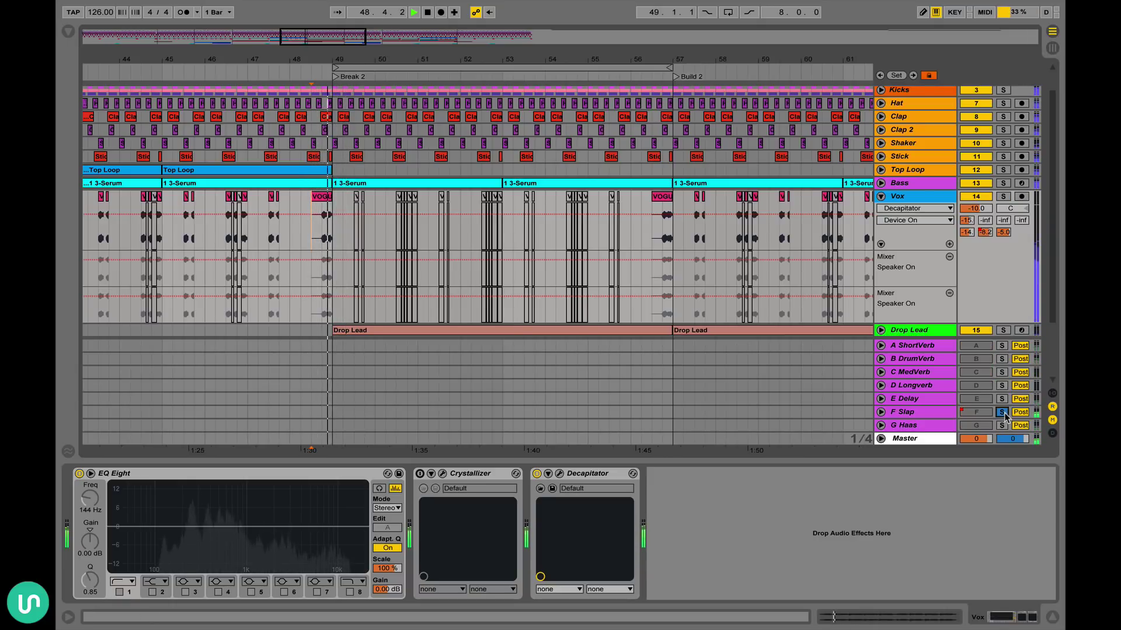
left_click(1002, 412)
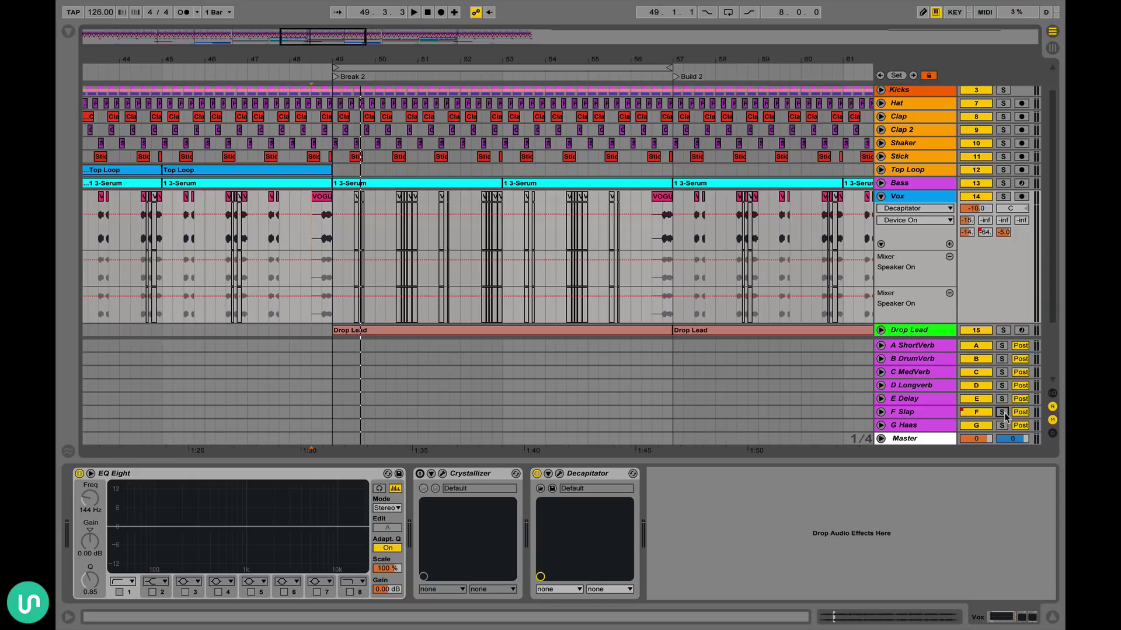
- Look through the devices of the G Haas and A ShortVerb returns, from ValhallaRoom to the Compressor
left_click(912, 199)
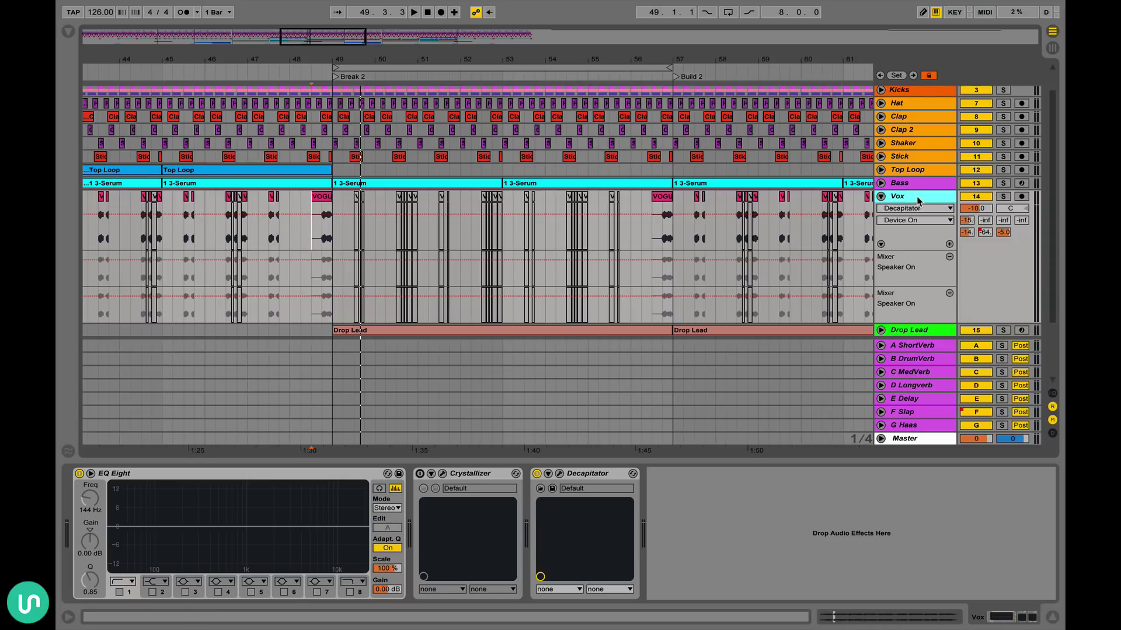
left_click(917, 200)
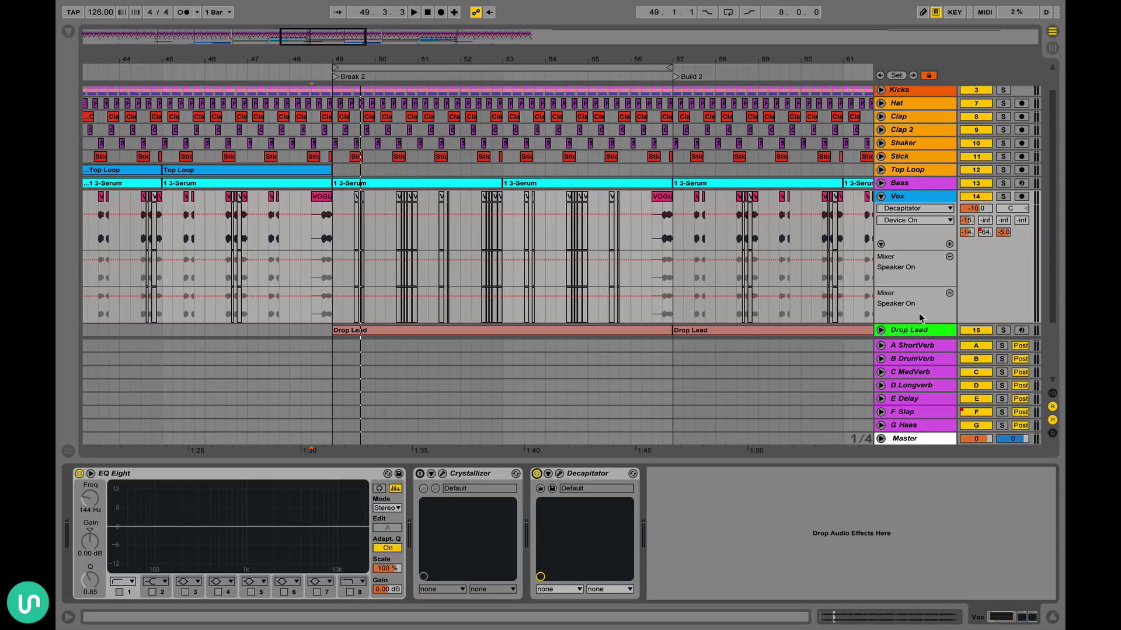
left_click(918, 347)
left_click(908, 426)
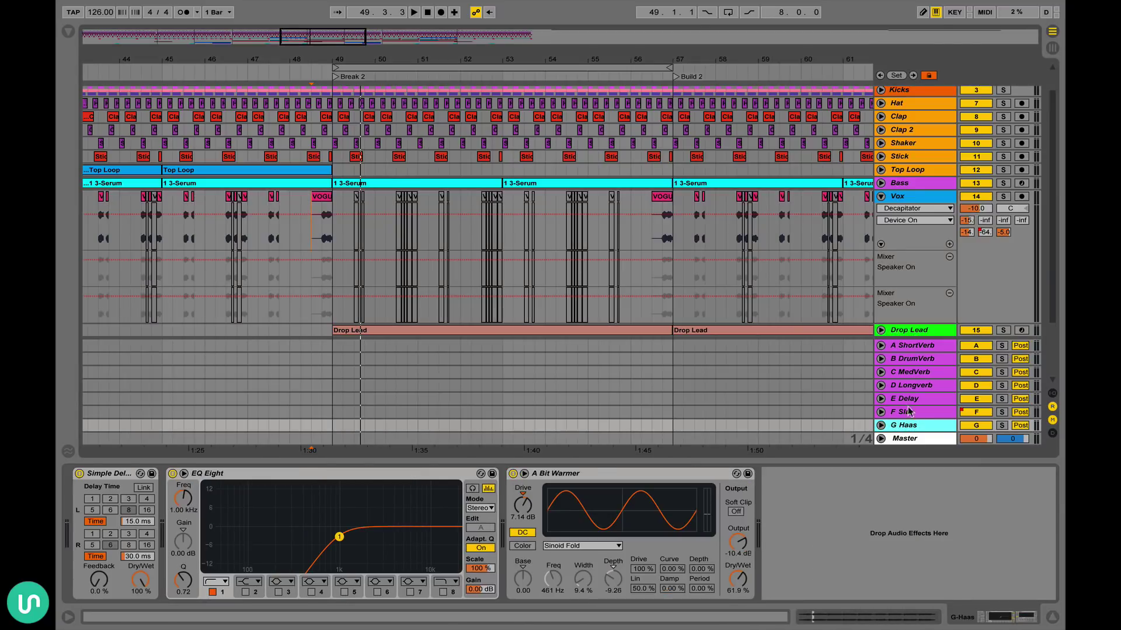
left_click(920, 349)
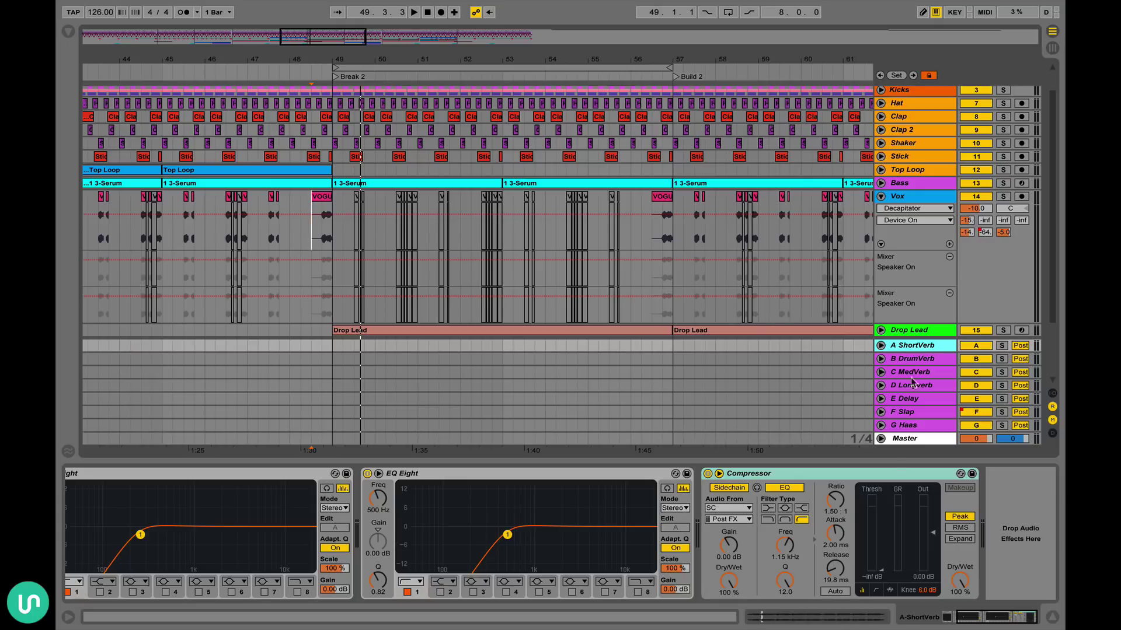
left_click(806, 569)
scroll(805, 569, "left", 5)
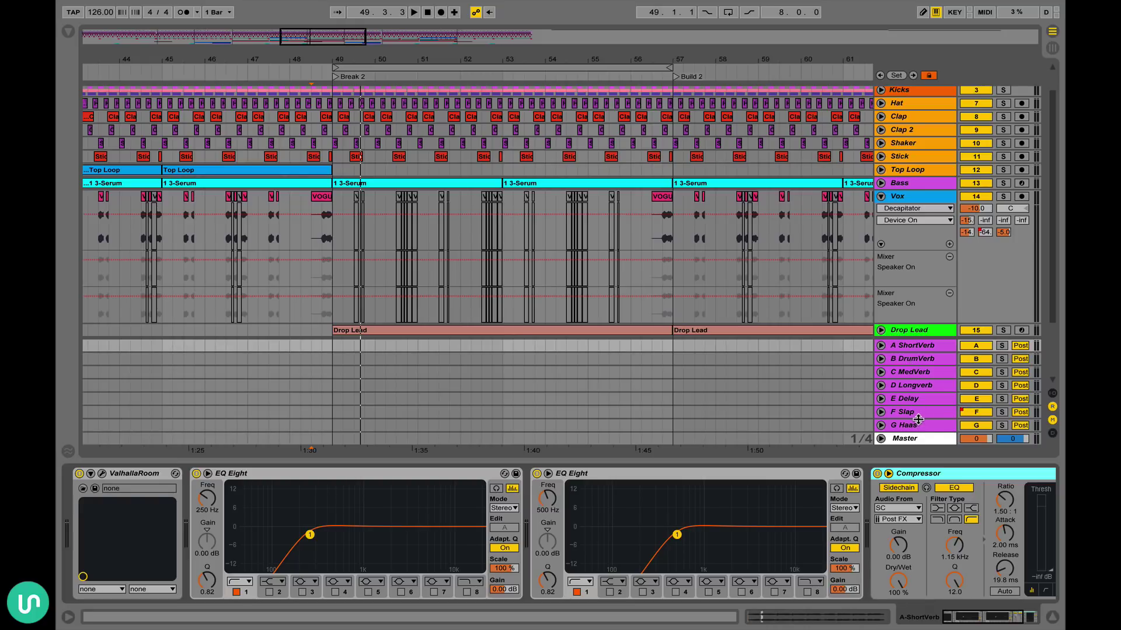
- Examine the G Haas return's devices and show the Vox track's G-Haas send automation in Build 2
left_click(924, 344)
scroll(642, 245, "right", 10)
scroll(618, 227, "down", 1)
scroll(618, 228, "down", 3)
scroll(617, 228, "right", 3)
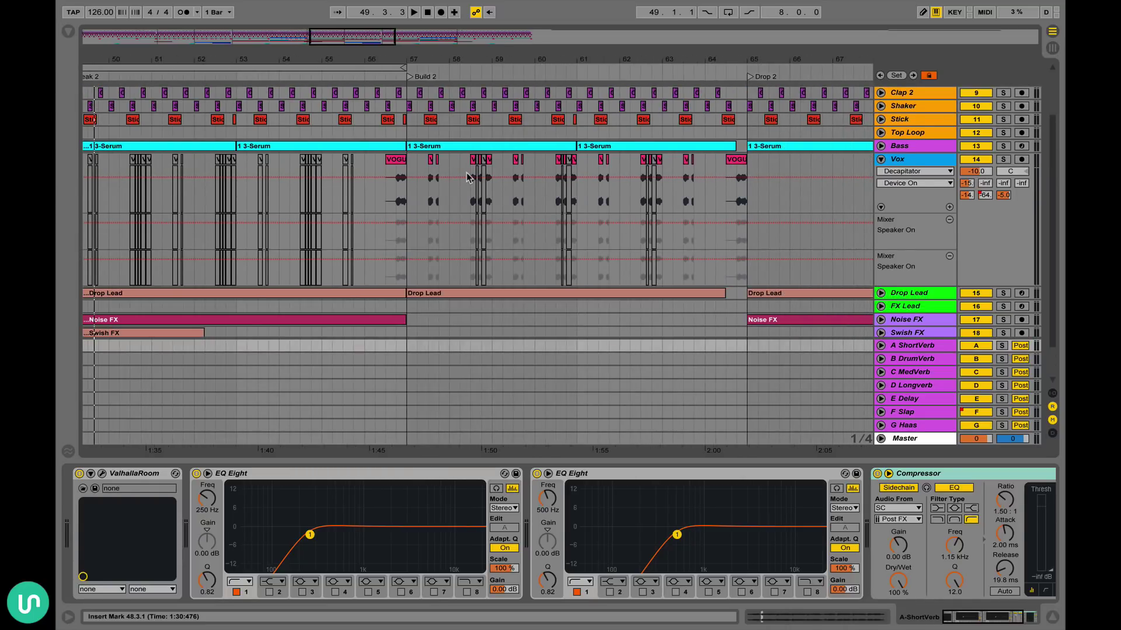
left_click(920, 425)
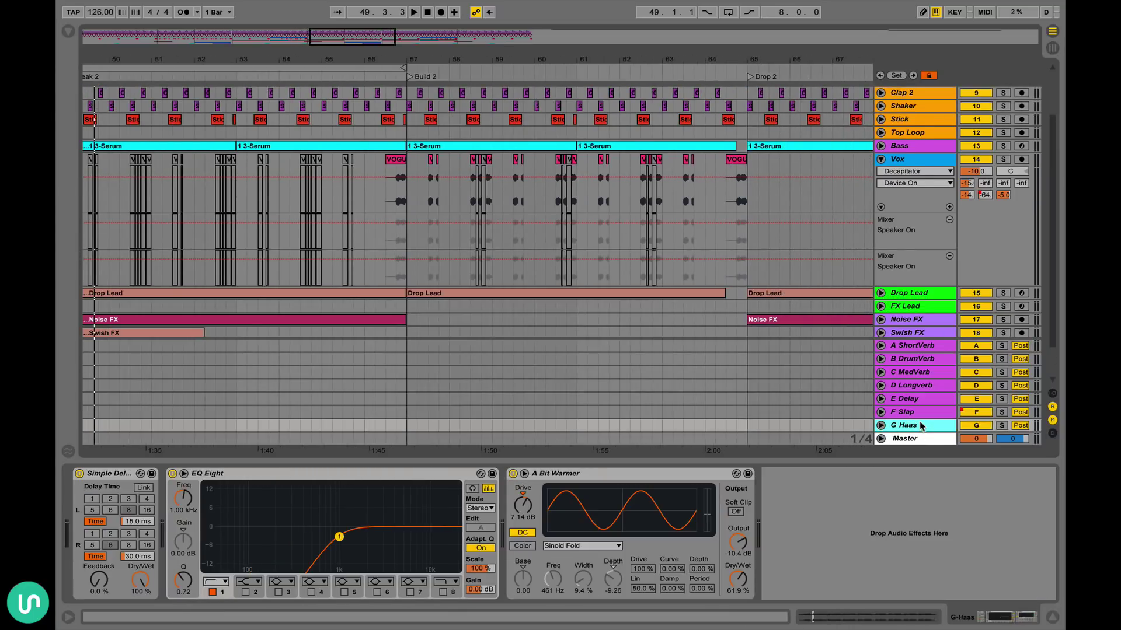
left_click(917, 414)
left_click(919, 426)
left_click(1003, 195)
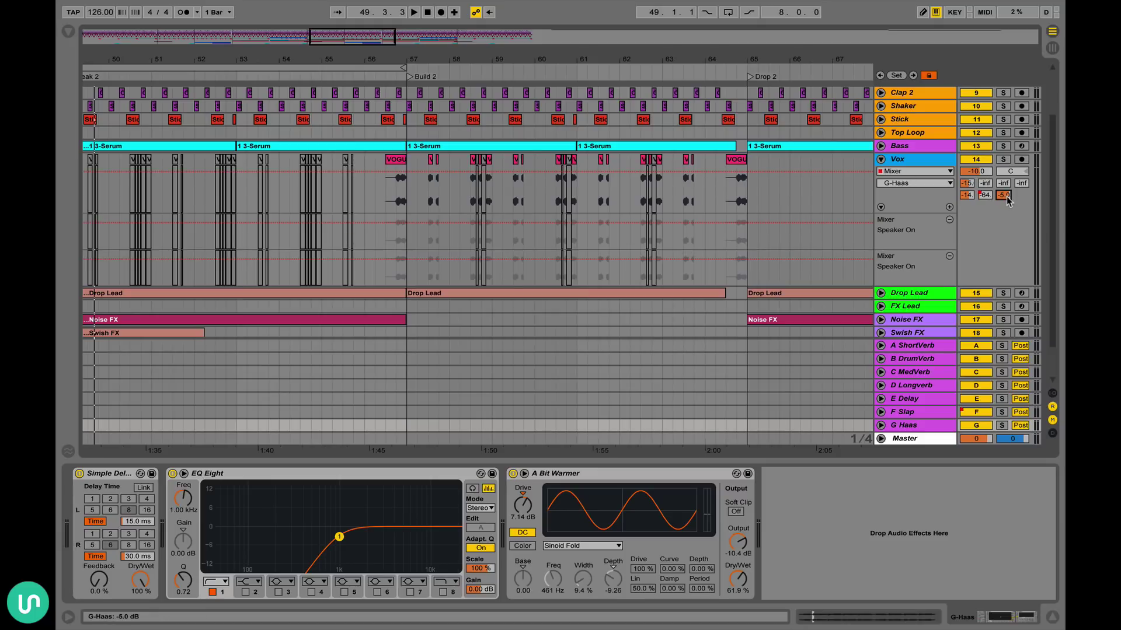
- Solo the G Haas return, play it from bar 57.3.1 in Build 2, and stop
left_click(1001, 425)
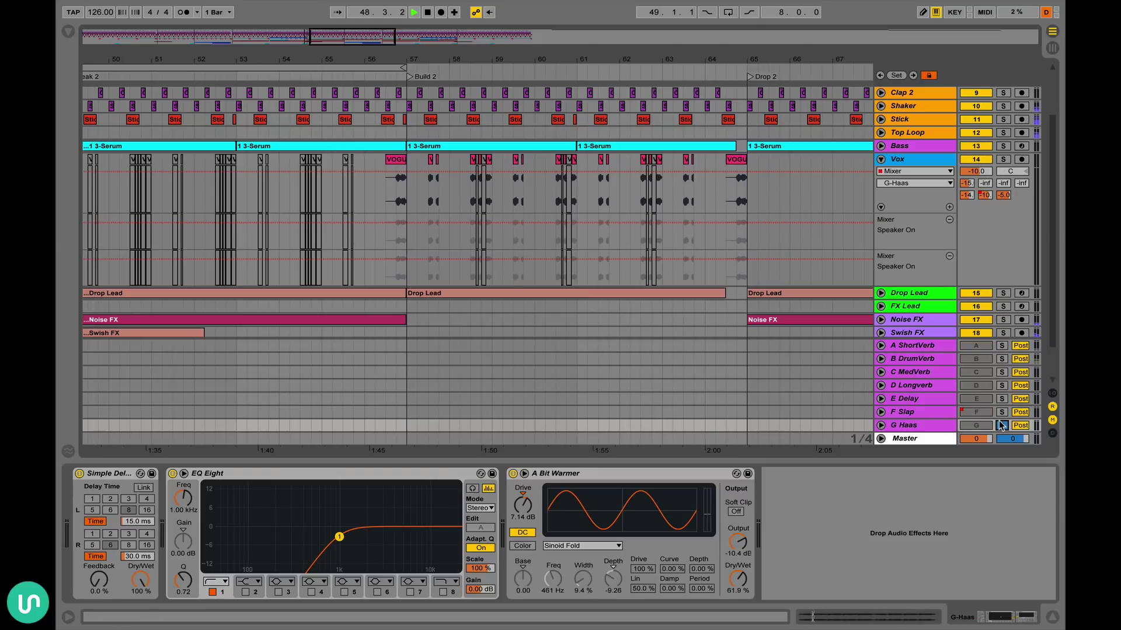
left_click(432, 186)
key("space")
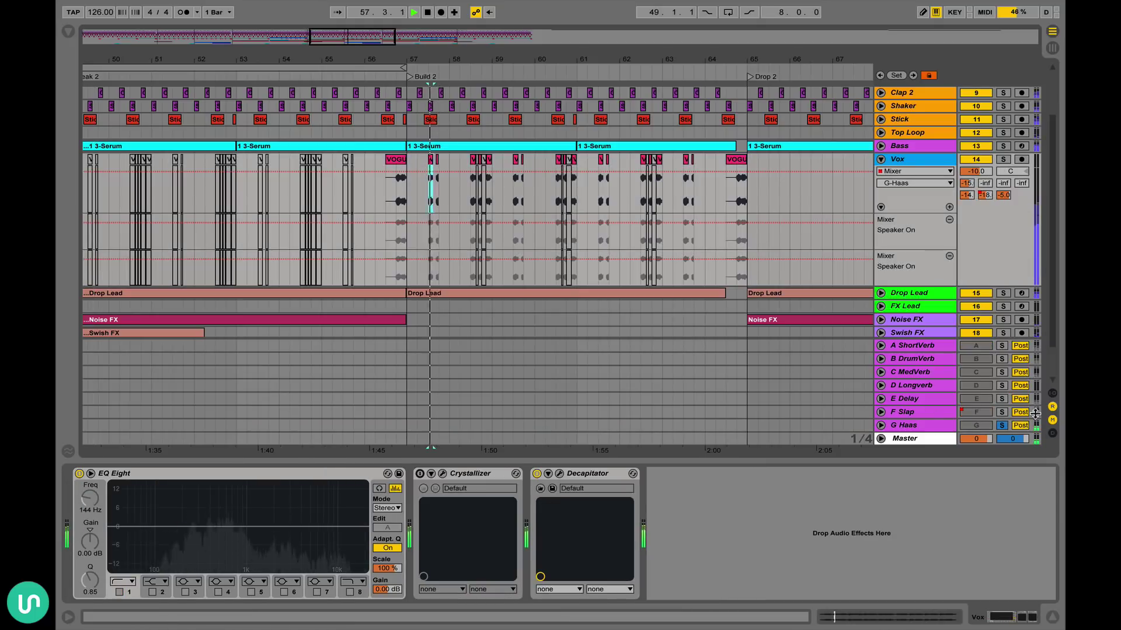
key("space")
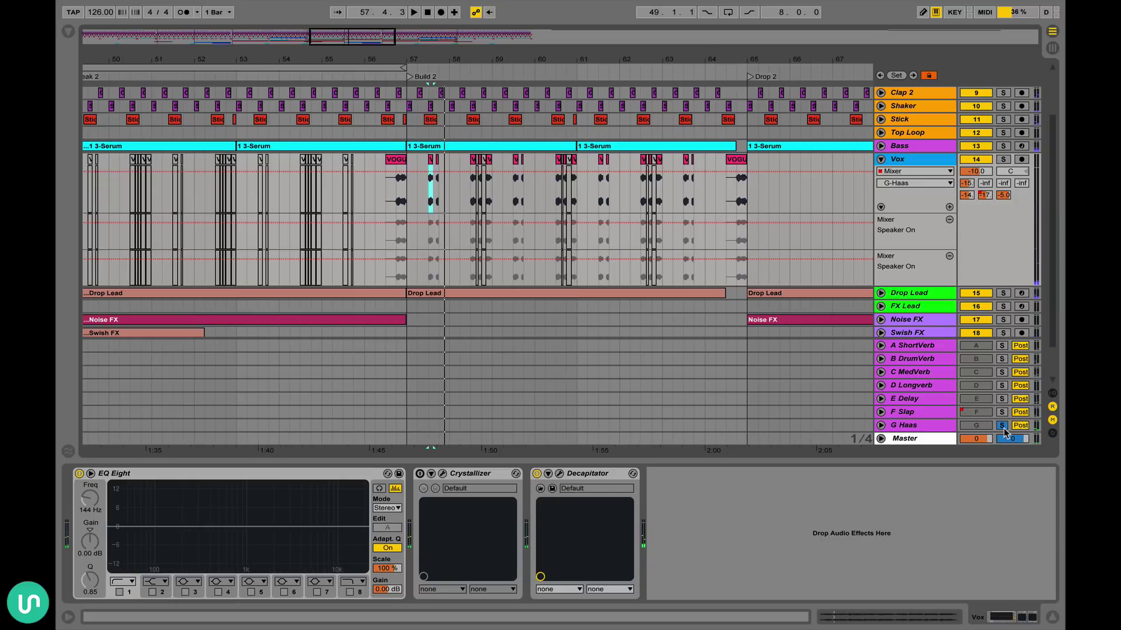
- Clear the G Haas solo, play the full mix in Build 2, and stop
left_click(1003, 428)
key("space")
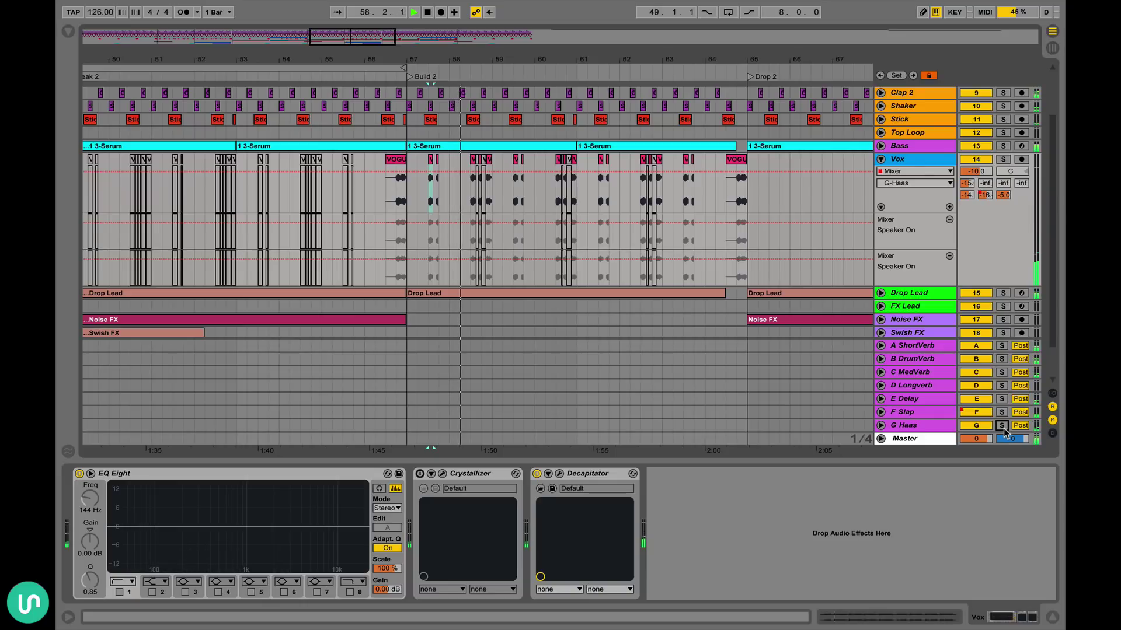
key("space")
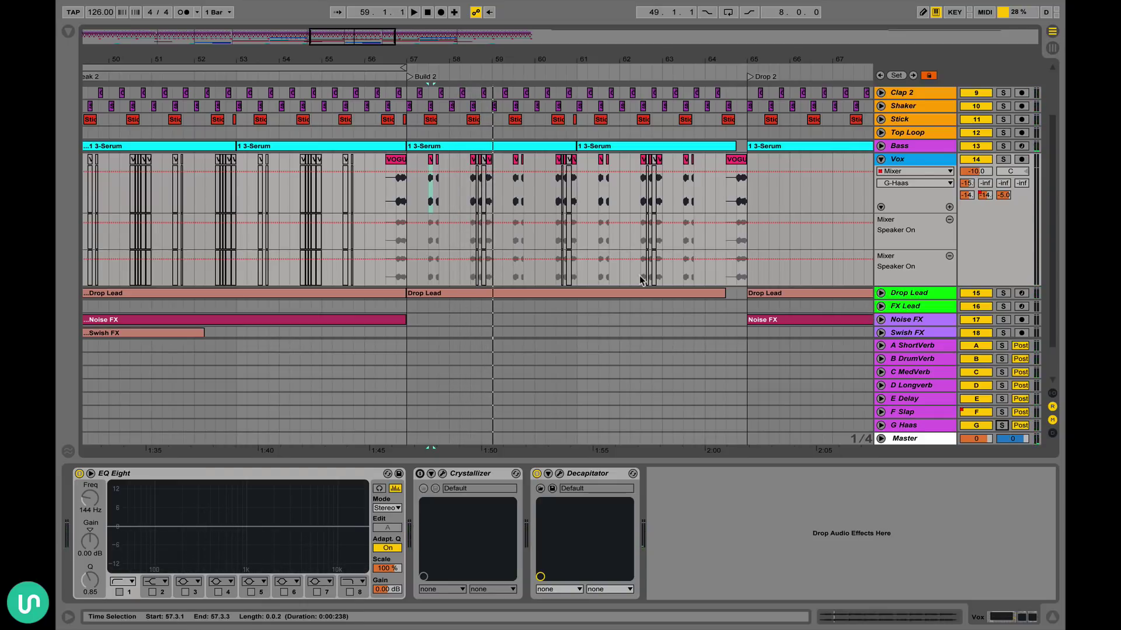
- Select the Vox track's Build 2 section from bar 57.1.1 to 65.1.1 and fold the track
left_click(383, 168)
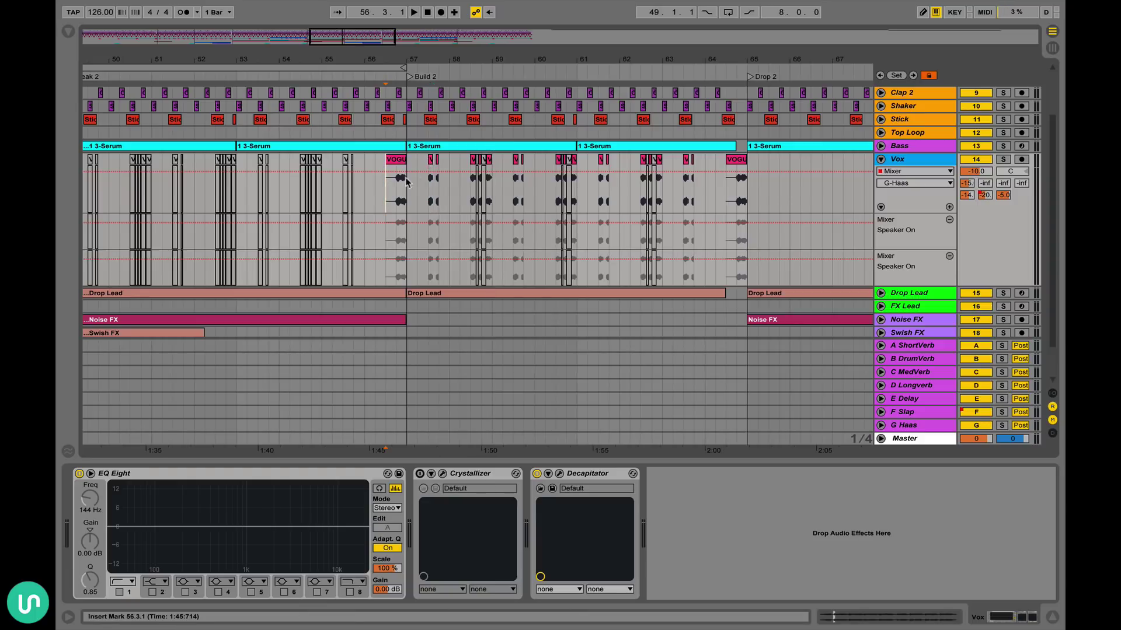
mouse_move(407, 184)
left_mouse_down()
mouse_move(746, 207)
mouse_move(409, 197)
left_mouse_up()
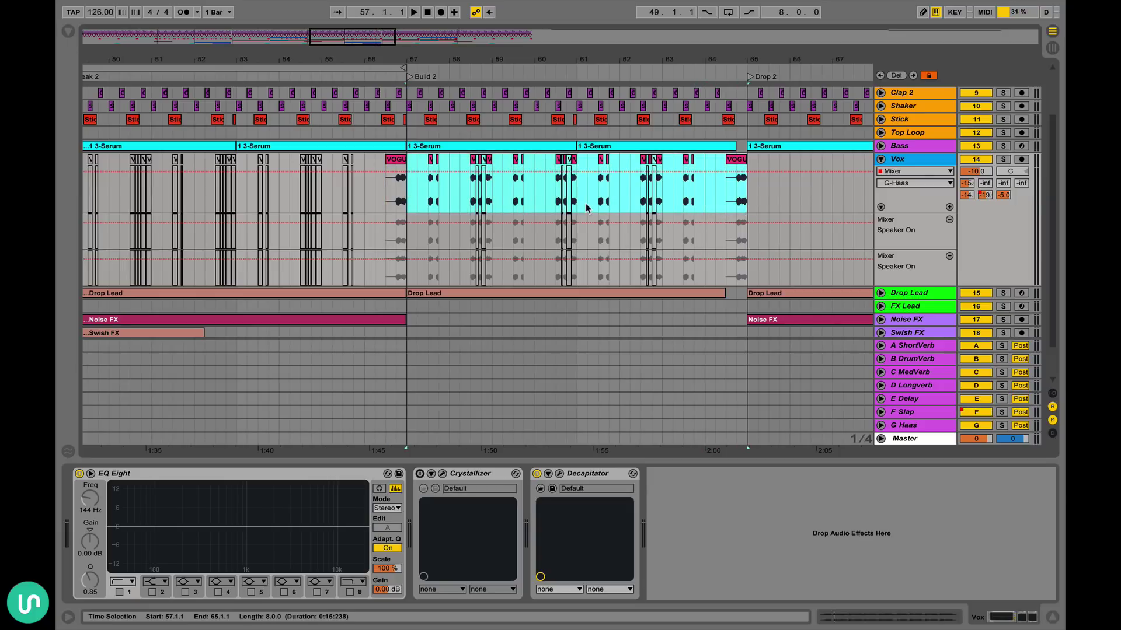
left_click(883, 165)
left_click(881, 158)
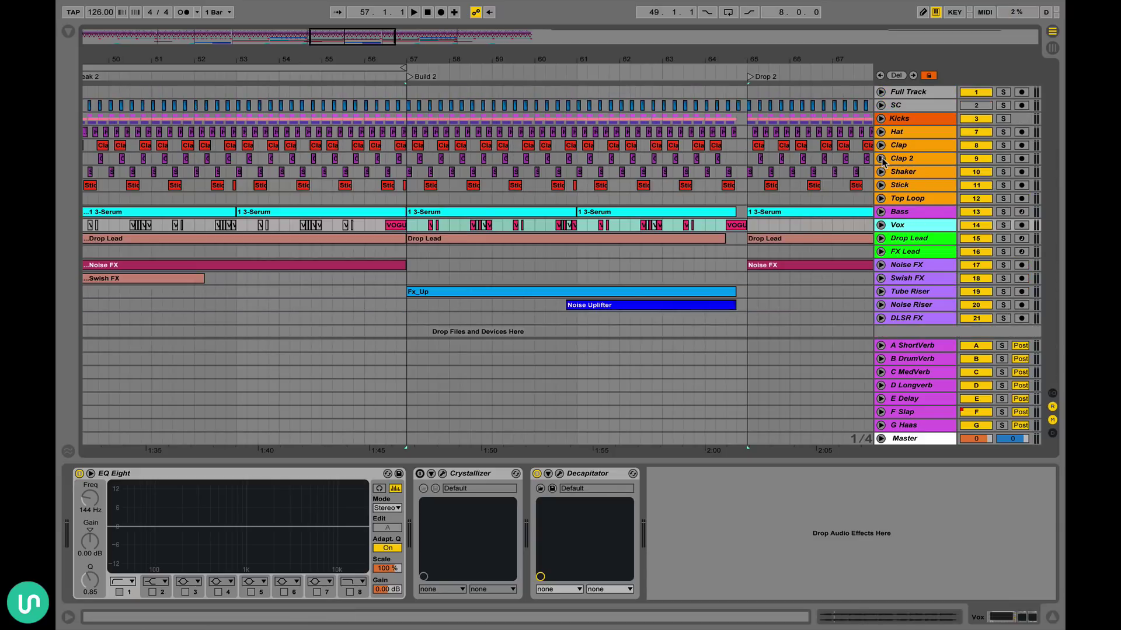
- Unfold the Drop Lead around Build 2 to view its sends, show the A ShortVerb devices, and fold the track
left_click(881, 240)
left_click(442, 250)
scroll(507, 234, "down", 3)
scroll(507, 233, "right", 10)
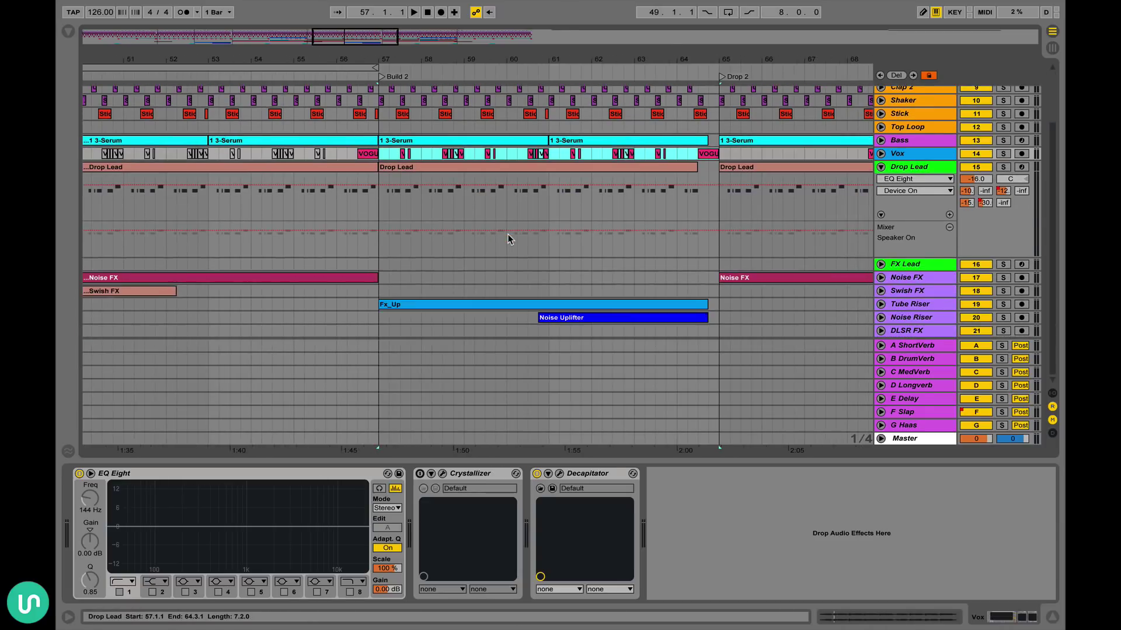
scroll(508, 233, "left", 10)
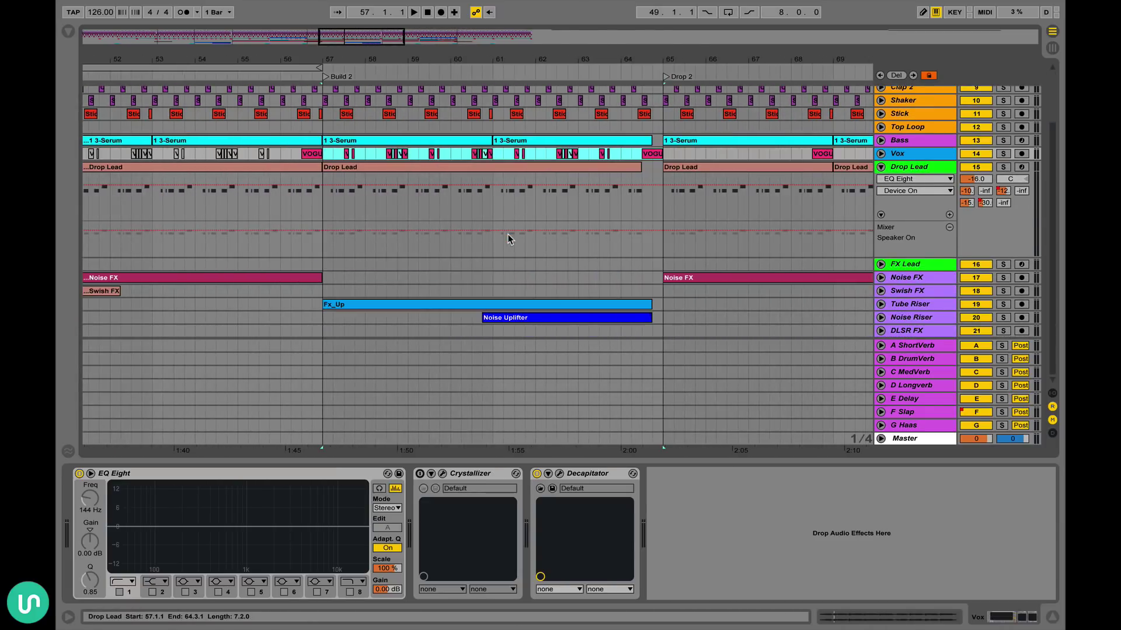
left_click(918, 350)
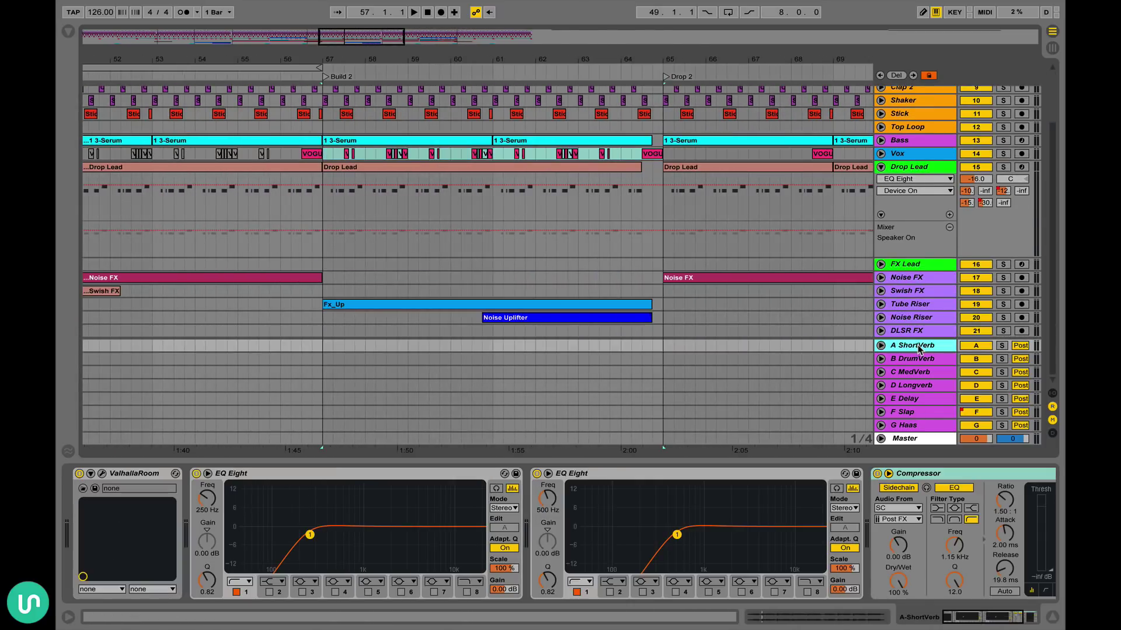
left_click(881, 167)
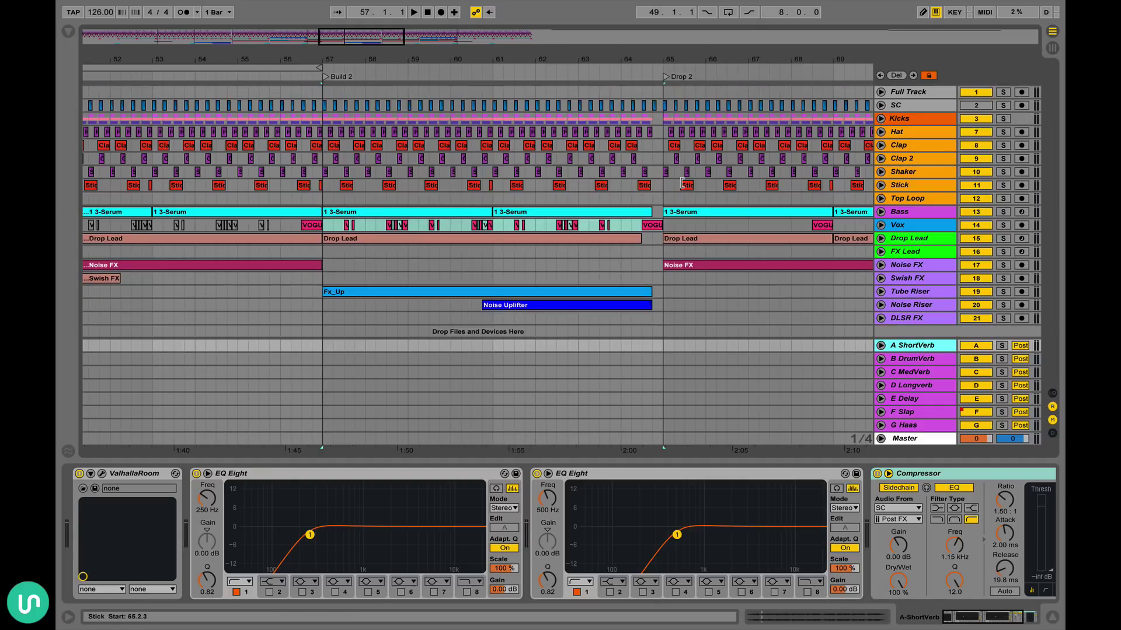
- Check the Hat track's B-DrumVerb send at the Intro, and unfold and refold the Hat and Top Loop tracks
scroll(683, 183, "left", 20)
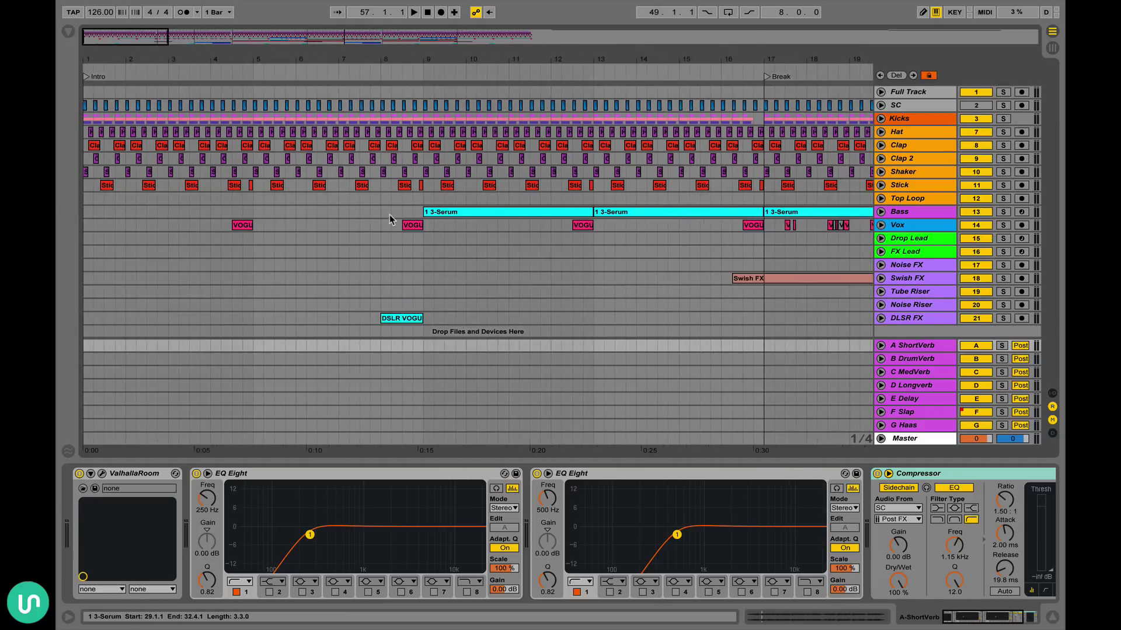
left_click(880, 132)
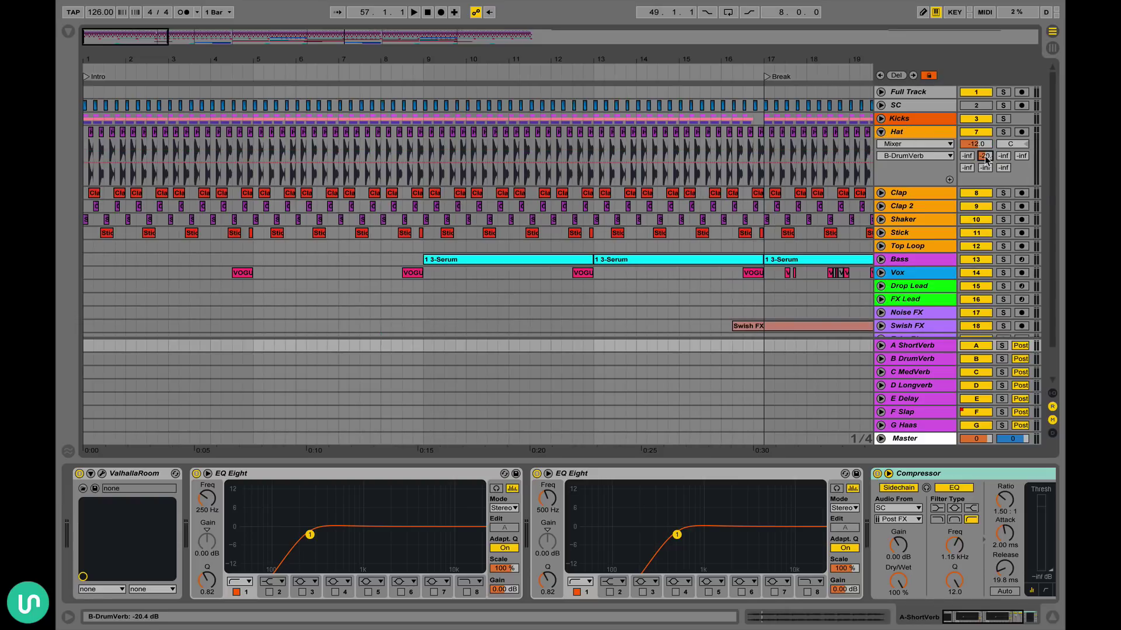
left_click(880, 134)
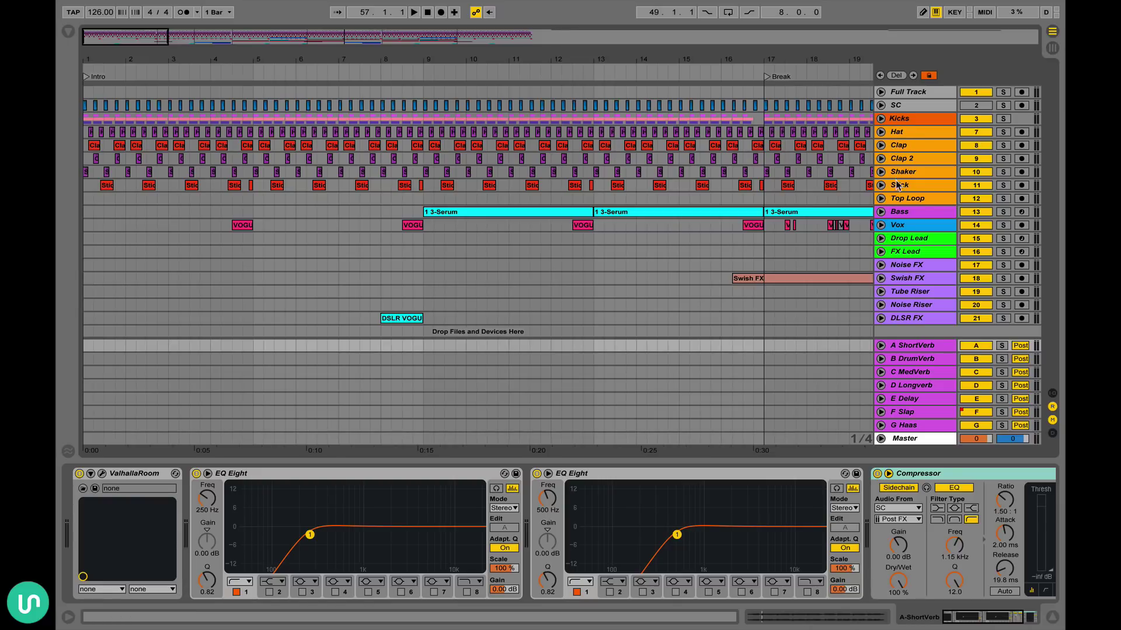
left_click(881, 199)
left_click(882, 198)
- Unfold the Bass track and select its clip at bar 17 in the Break to show its device chain
left_click(880, 211)
scroll(639, 217, "right", 5)
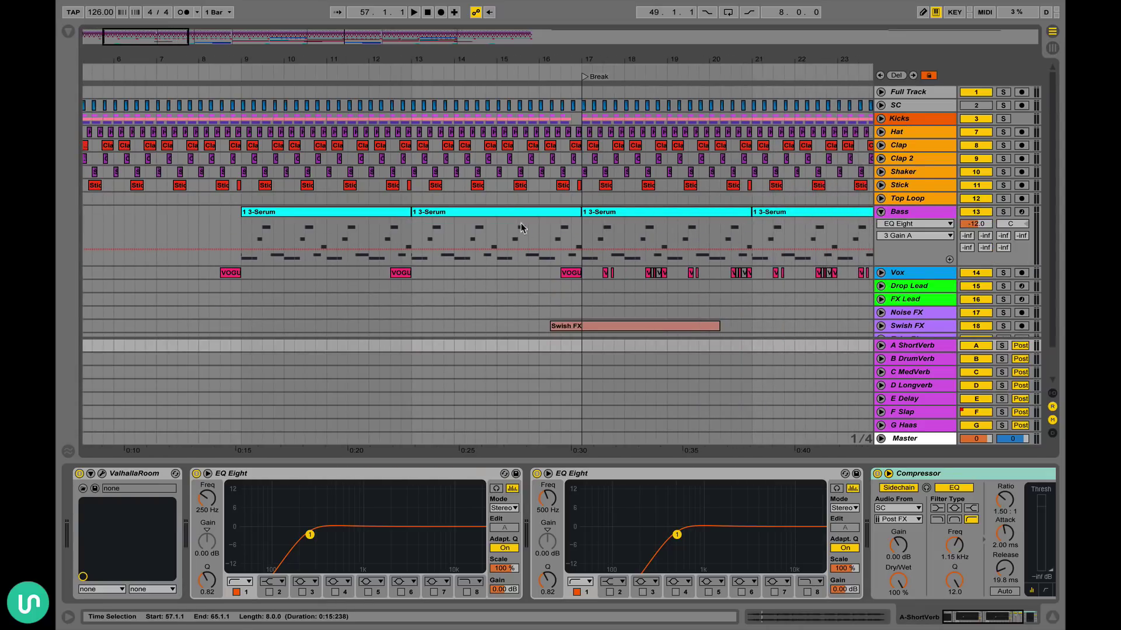
left_click(640, 217)
scroll(637, 237, "right", 4)
scroll(637, 236, "down", 1)
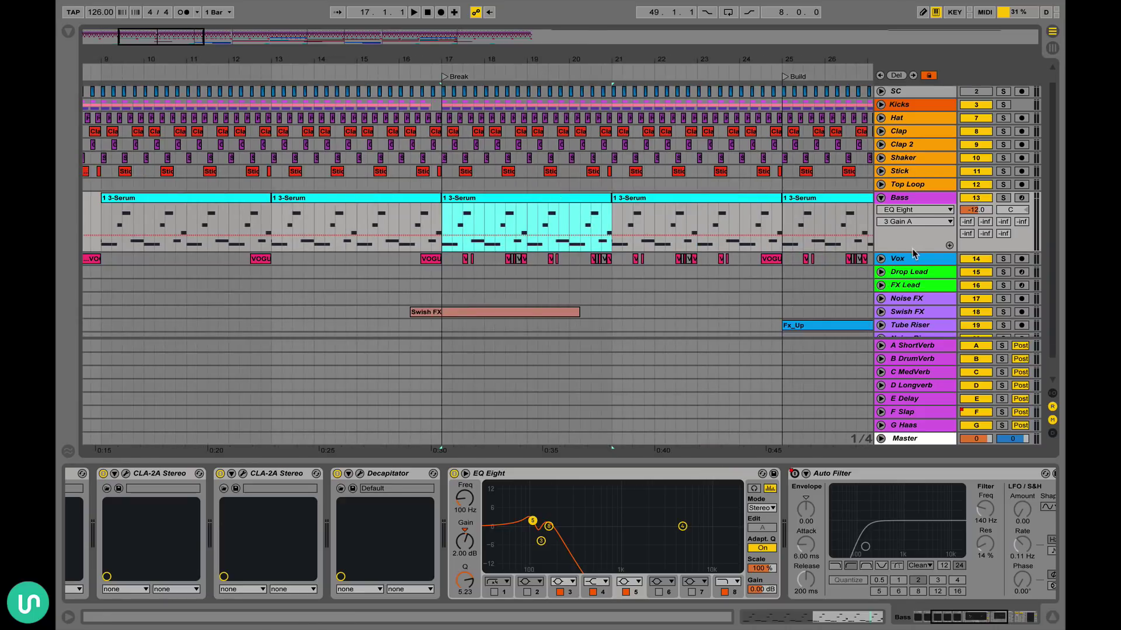
- Unfold the Vox track, solo it, and play it from 17.3.1 in the Break
left_click(882, 259)
scroll(774, 216, "down", 2)
scroll(773, 216, "right", 3)
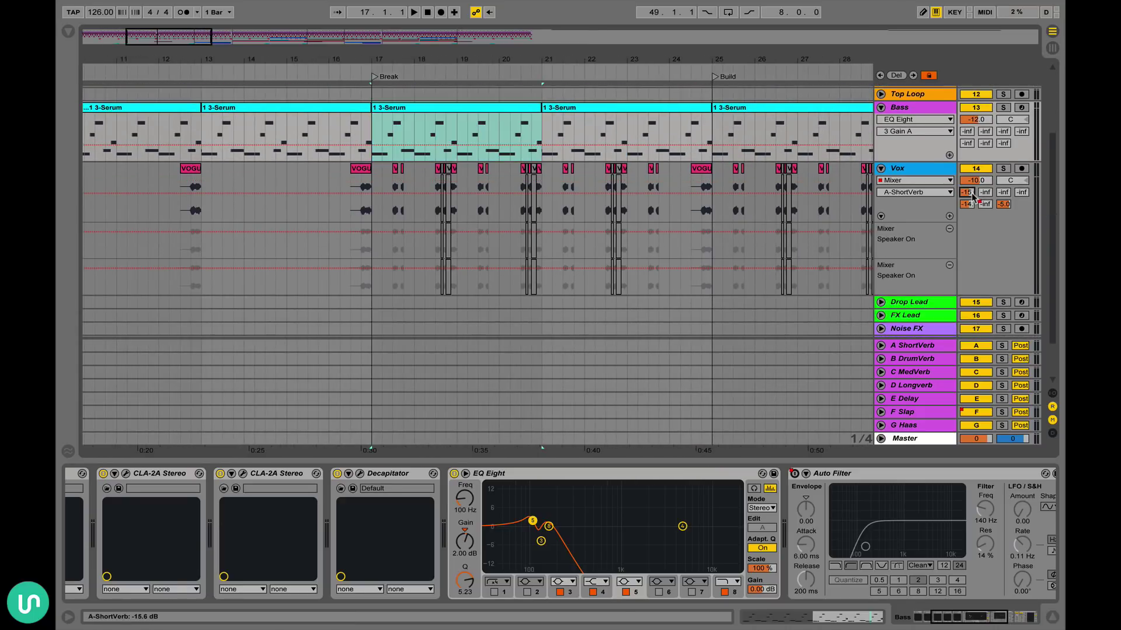
scroll(712, 208, "right", 3)
left_click(322, 175)
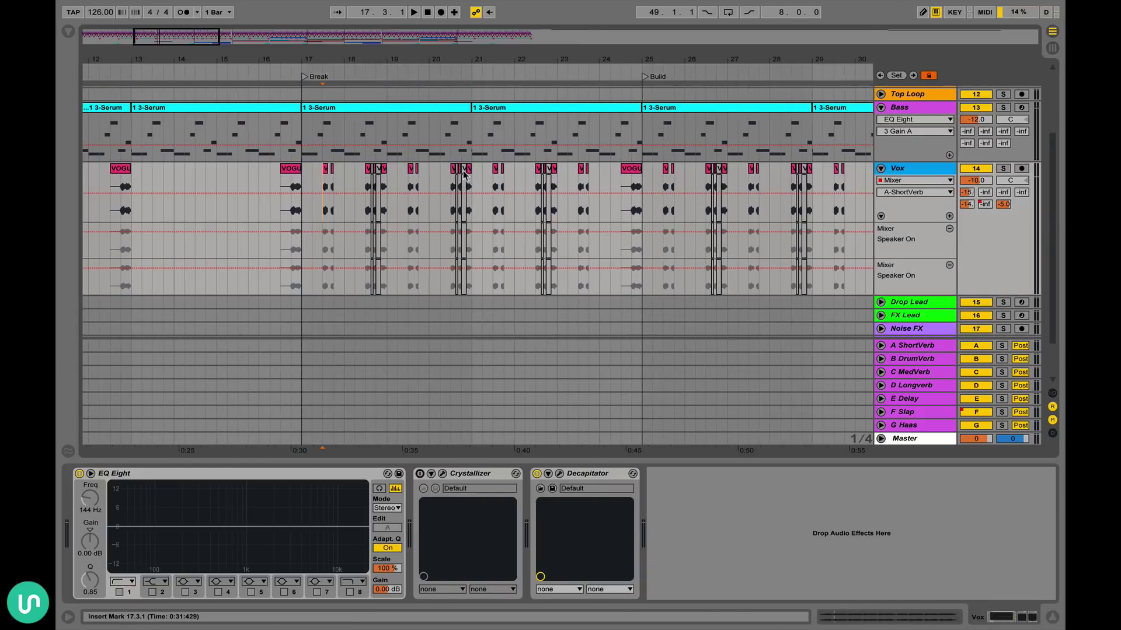
left_click(1002, 170)
key("space")
- Inspect the Vox track's E-Delay and G-Haas sends and select the vocal chops from 17.3.1 to 17.4.1
left_click(966, 203)
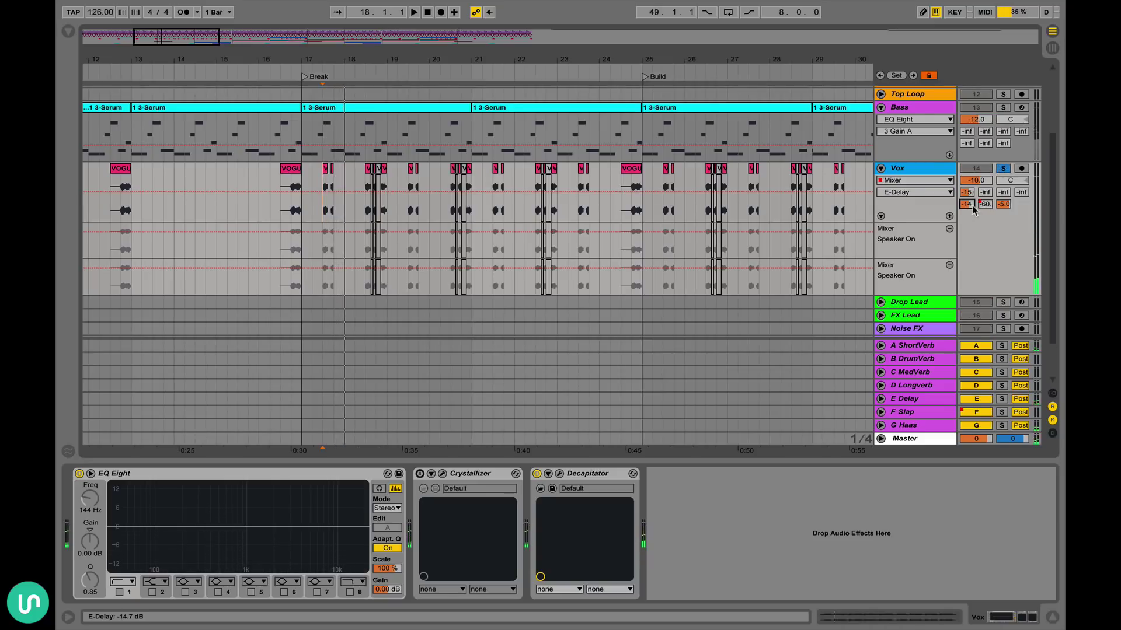
left_click(1003, 205)
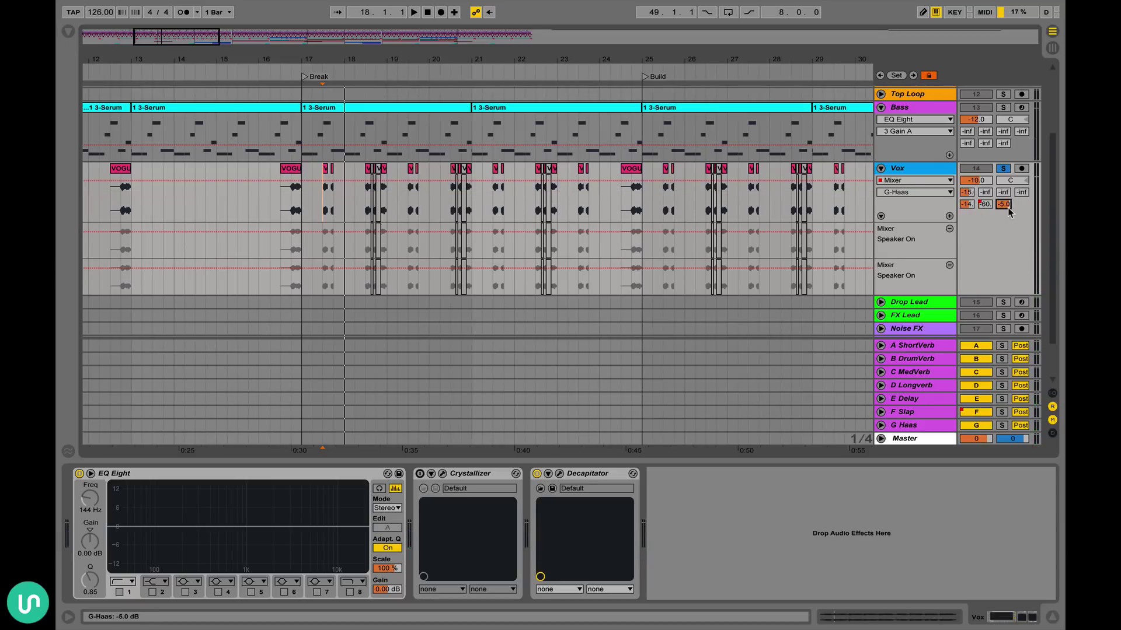
left_click(966, 203)
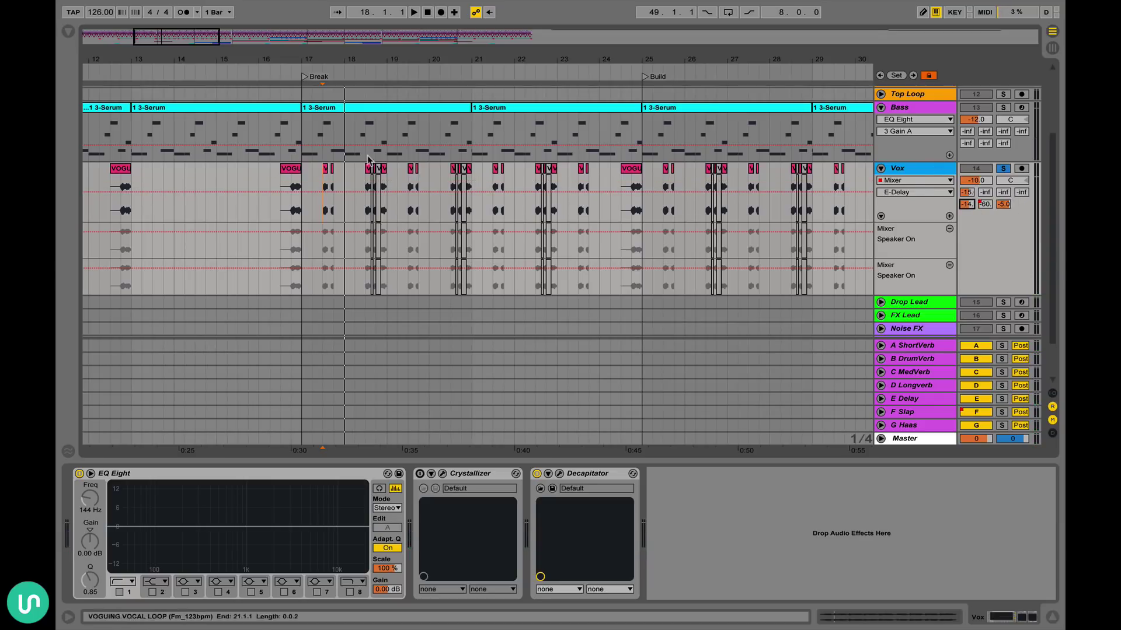
mouse_move(321, 184)
left_mouse_down()
mouse_move(348, 185)
mouse_move(336, 186)
left_mouse_up()
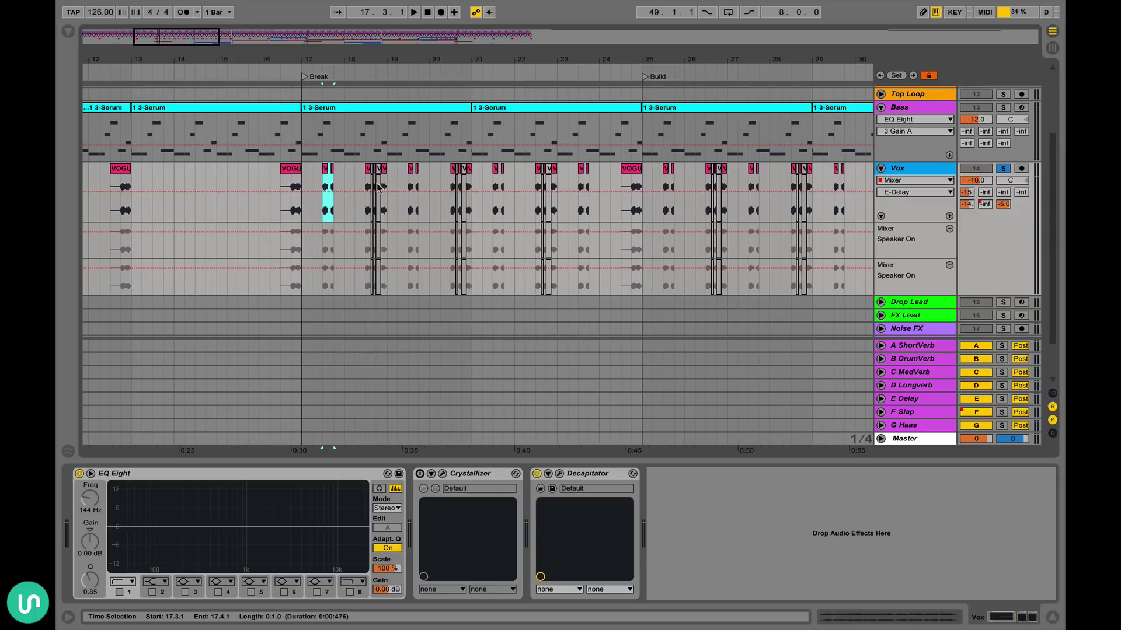
left_click(1004, 204)
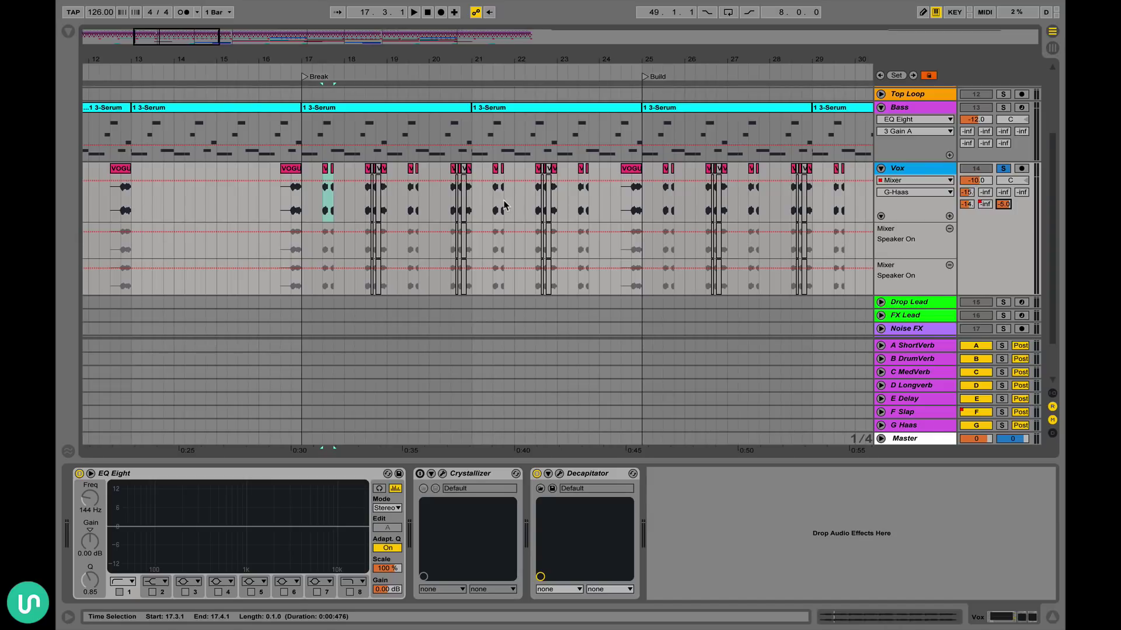
- Place the insert marker at 4.3.1 on the Vox track, at the Intro's first vocal clip
scroll(503, 197, "down", 1)
scroll(503, 197, "left", 10)
scroll(503, 197, "left", 1)
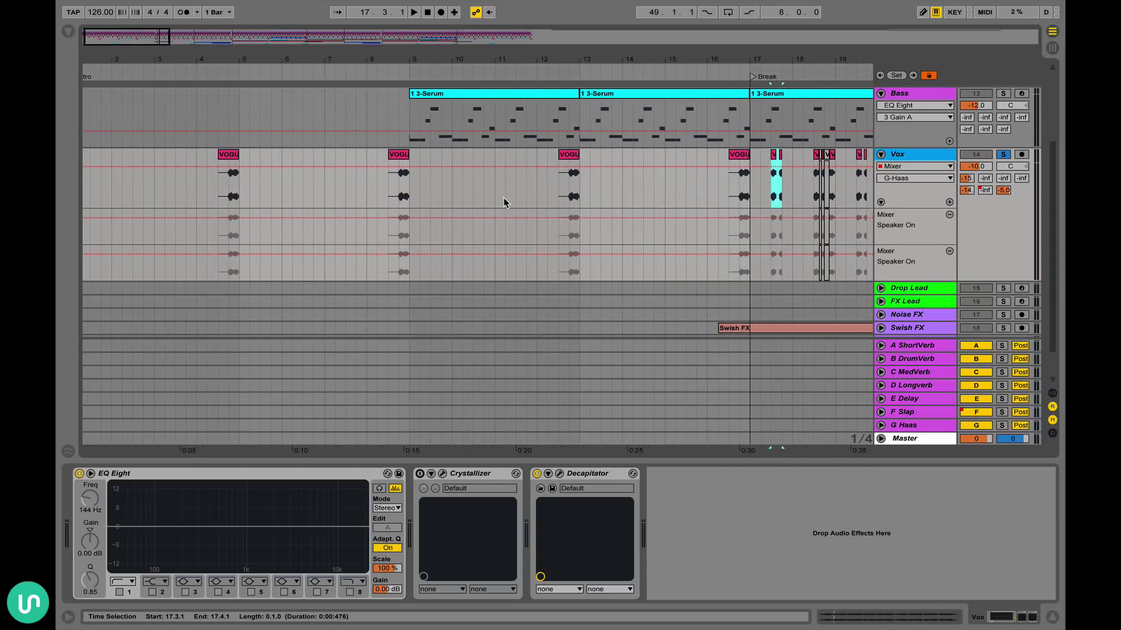
left_click(219, 190)
scroll(220, 189, "down", 1)
scroll(220, 189, "right", 10)
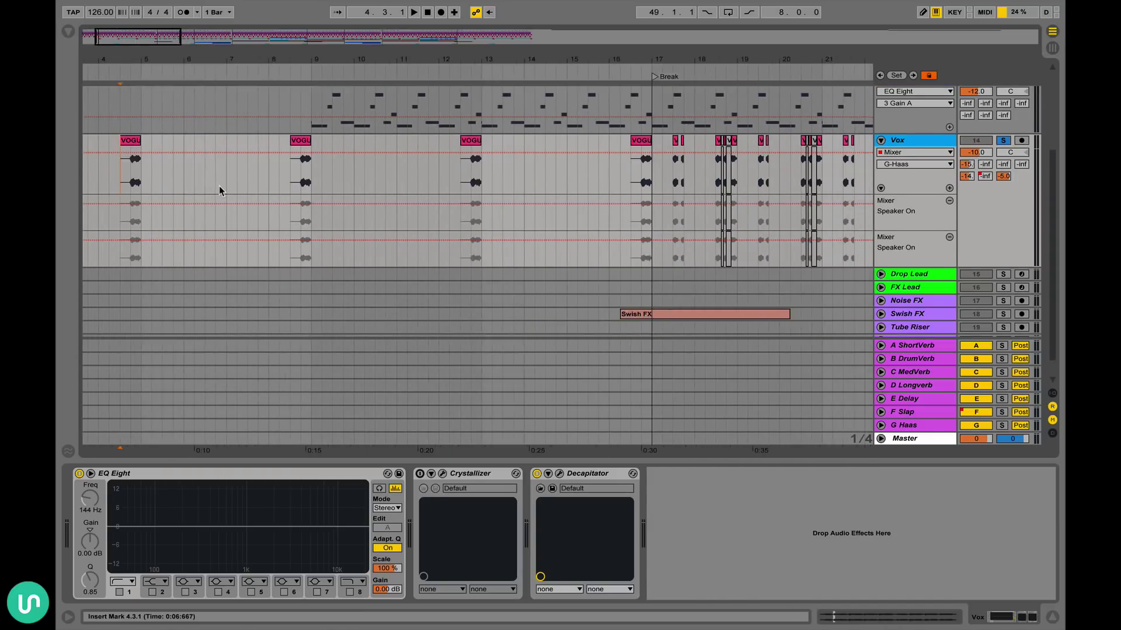
scroll(220, 189, "right", 4)
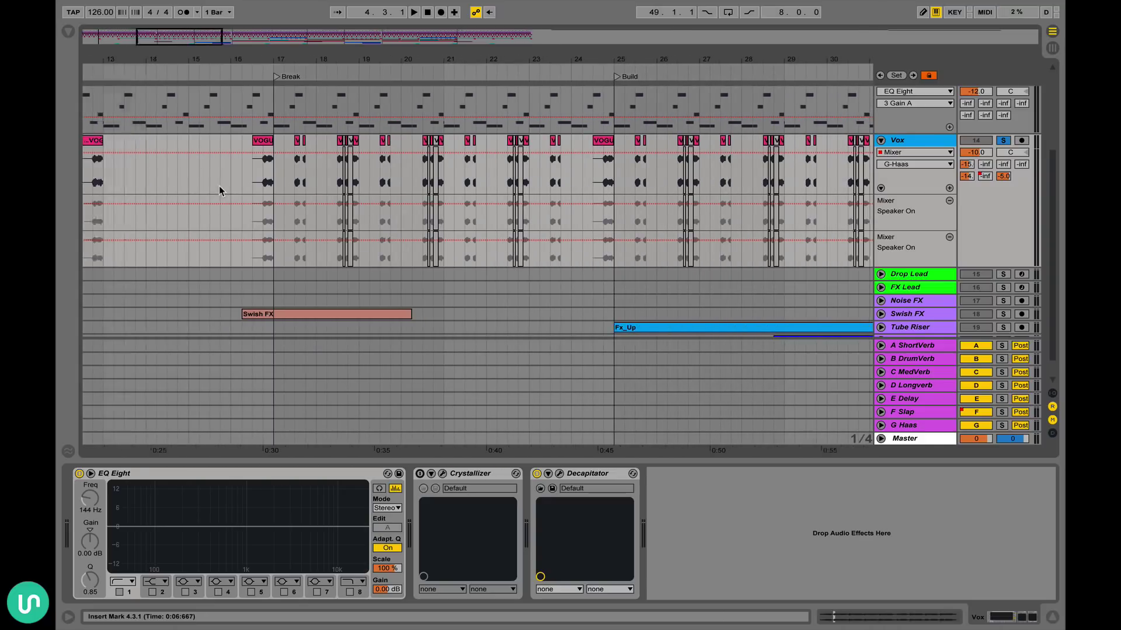
- Display the Vox track's F-Slap send automation and select the vocal clip before Drop 1, from 32.3.1 to 33.1.1
left_click(985, 177)
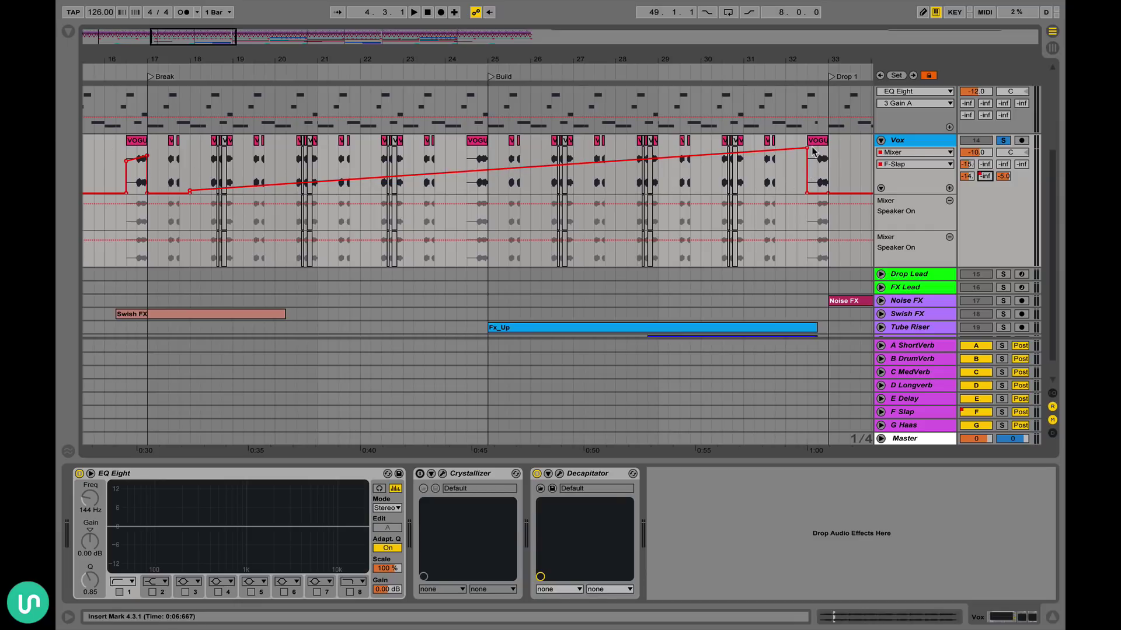
scroll(811, 150, "right", 2)
left_click(774, 148)
scroll(773, 147, "right", 2)
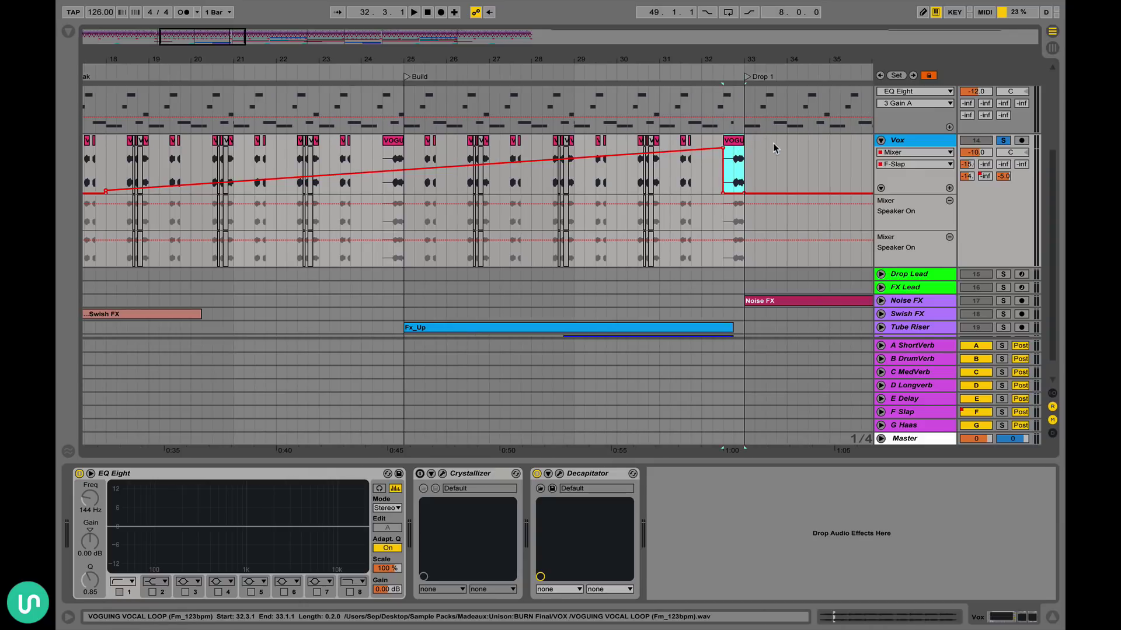
scroll(765, 156, "right", 1)
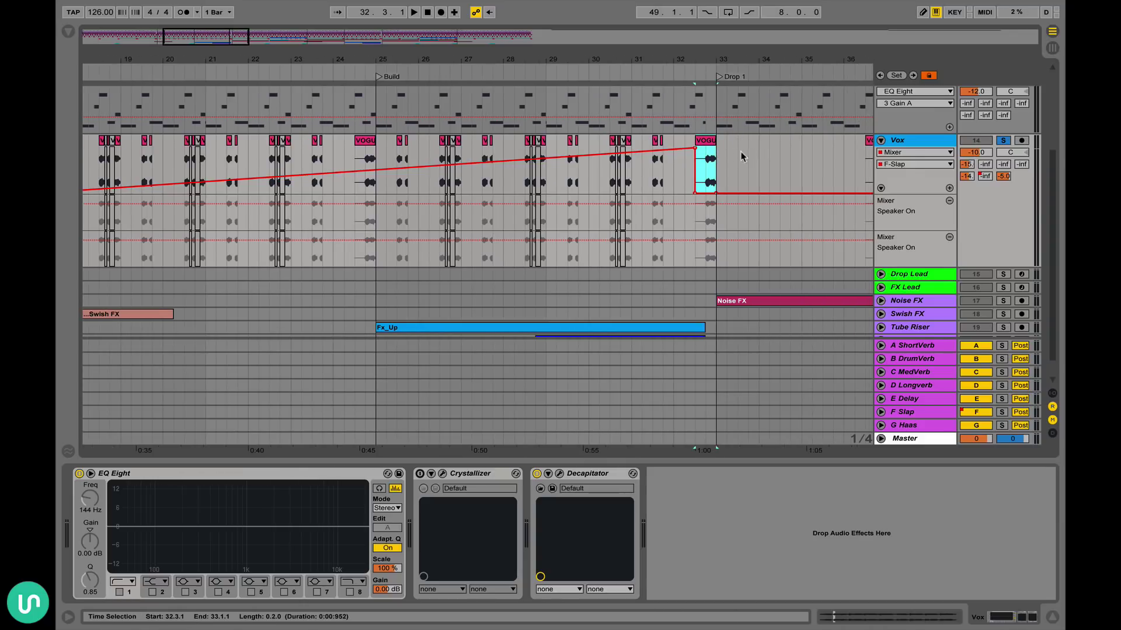
- Play the soloed Vox track from 24.4.1 through the Build to hear its F-Slap send ramp, and stop playback
scroll(737, 156, "left", 6)
scroll(737, 155, "down", 1)
left_click(303, 126)
scroll(351, 126, "right", 4)
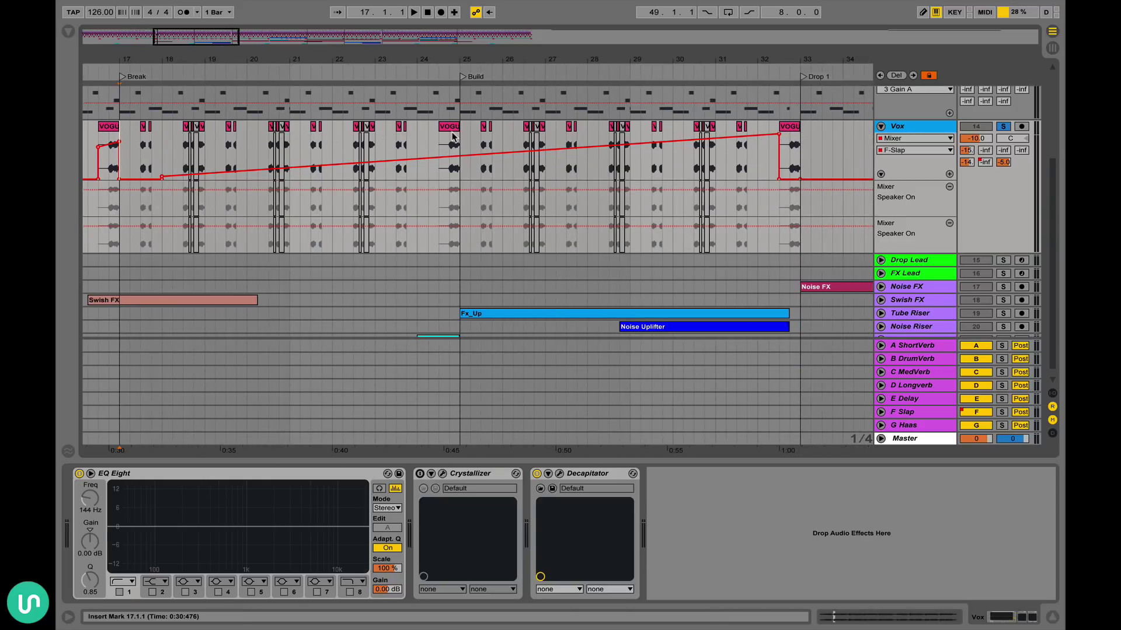
left_click(450, 137)
key("space")
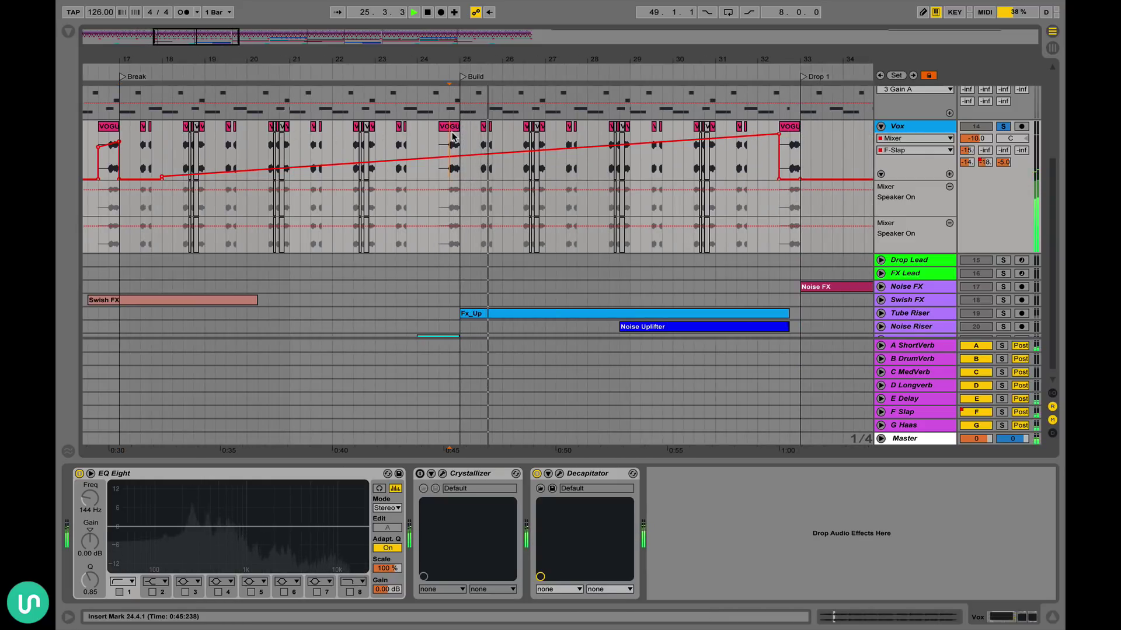
scroll(454, 137, "right", 3)
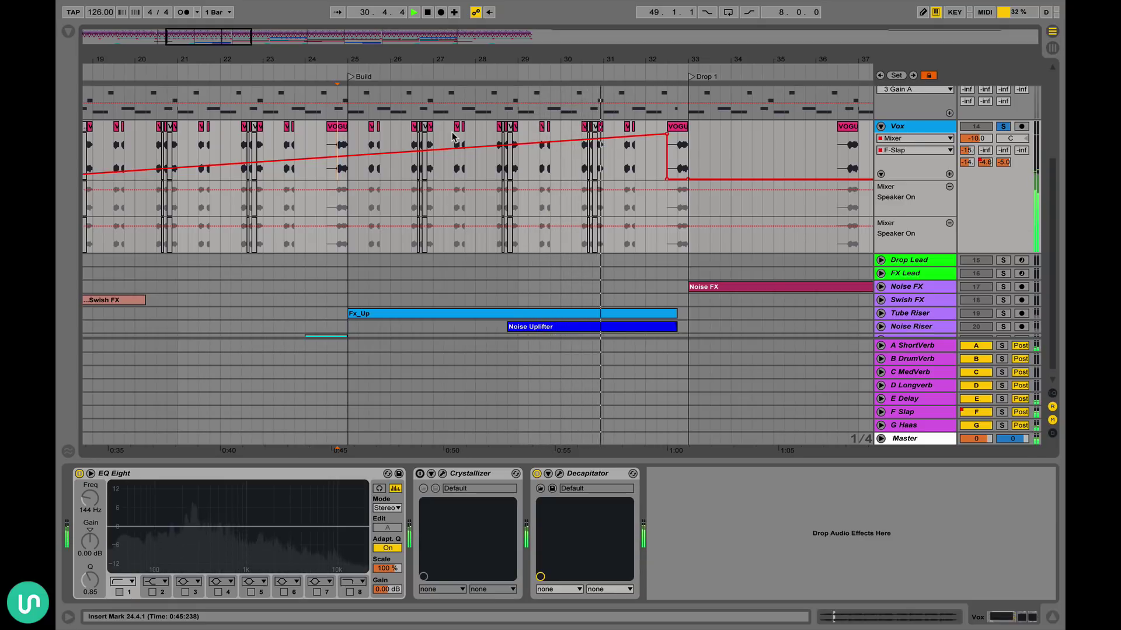
key("space")
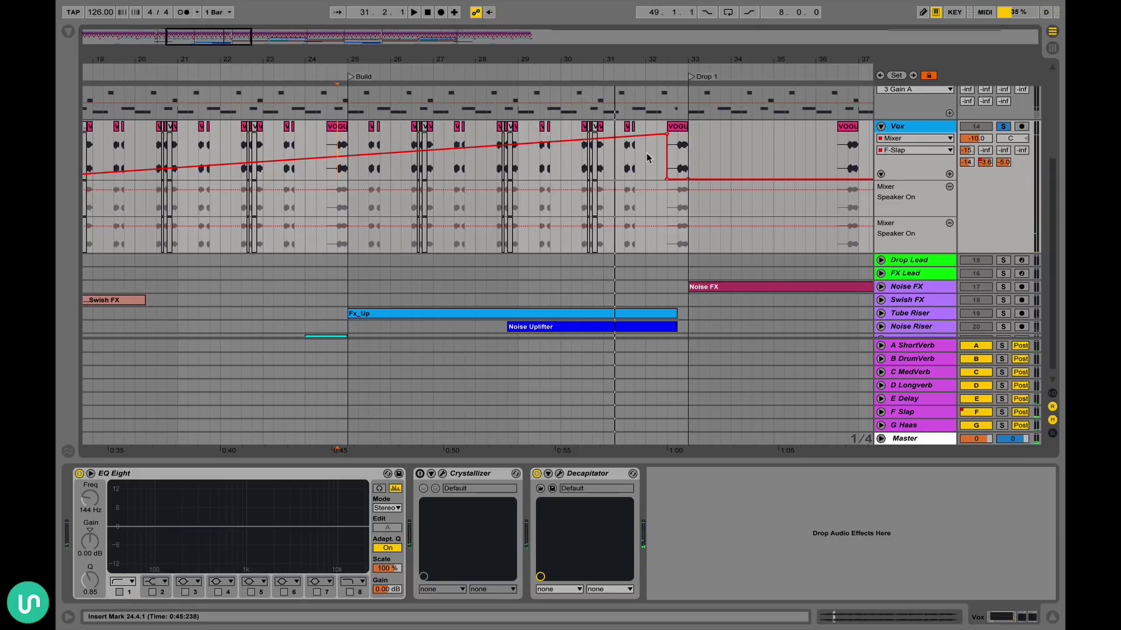
- Examine the Vox F-Slap automation from the Break onward and select the vocal clip before Break 2, from 48.3.1 to 49.1.1
scroll(647, 156, "left", 5)
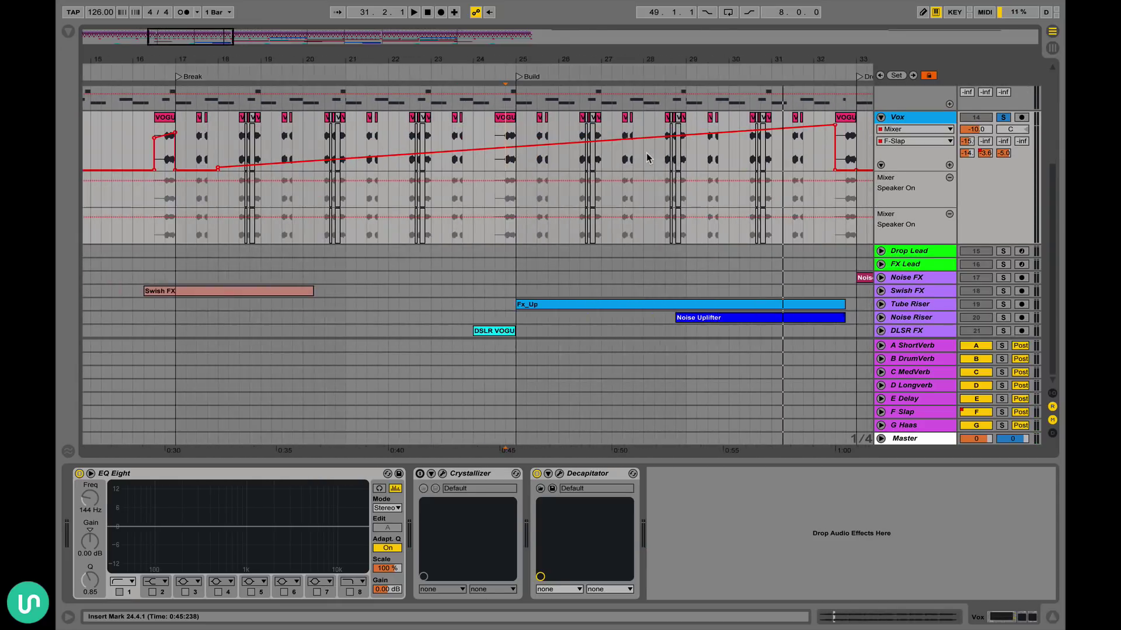
scroll(646, 156, "right", 3)
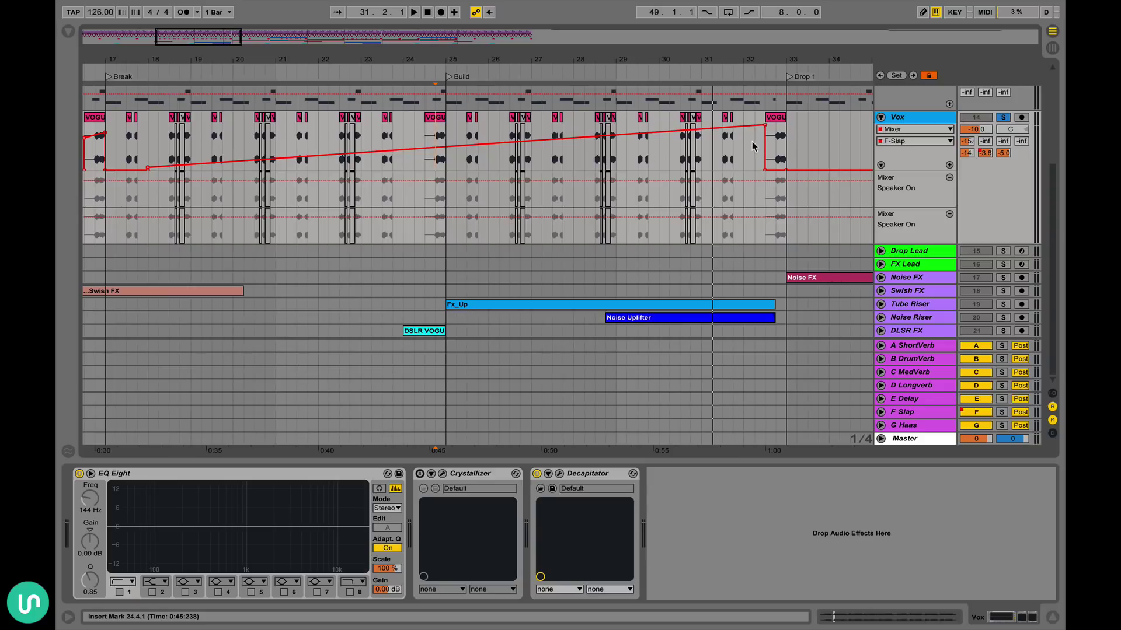
scroll(513, 172, "left", 3)
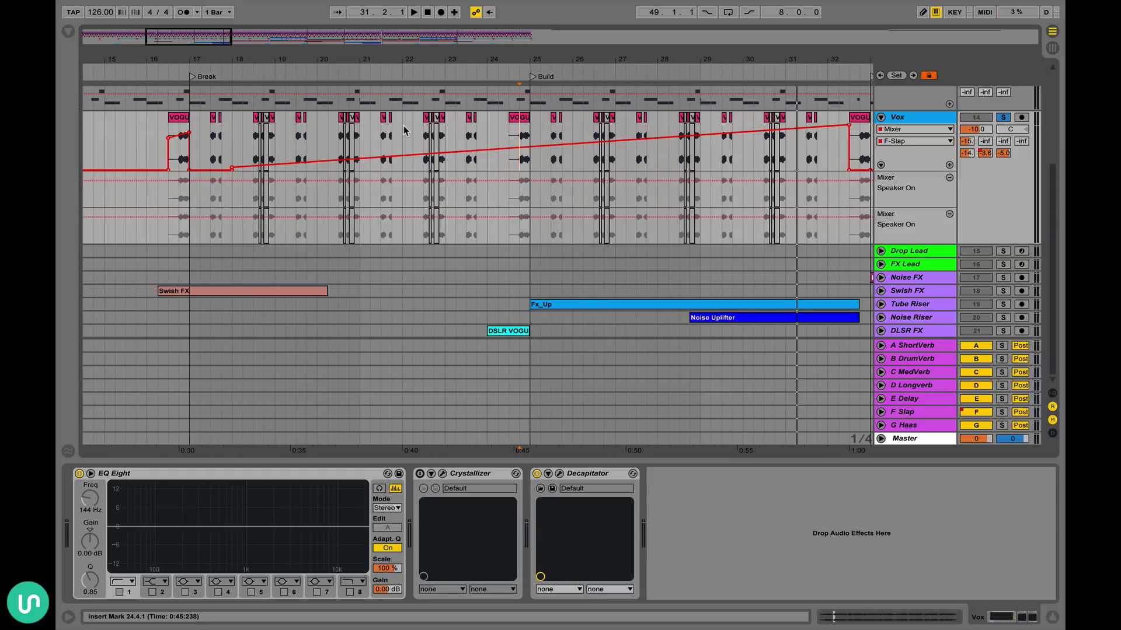
scroll(260, 137, "right", 3)
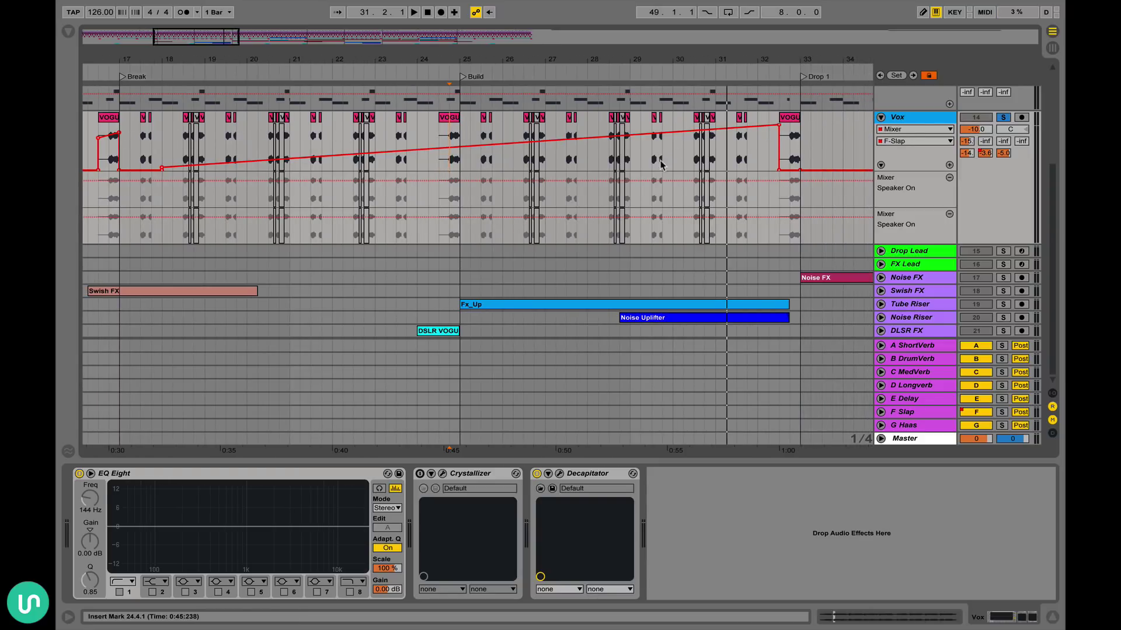
scroll(677, 160, "right", 15)
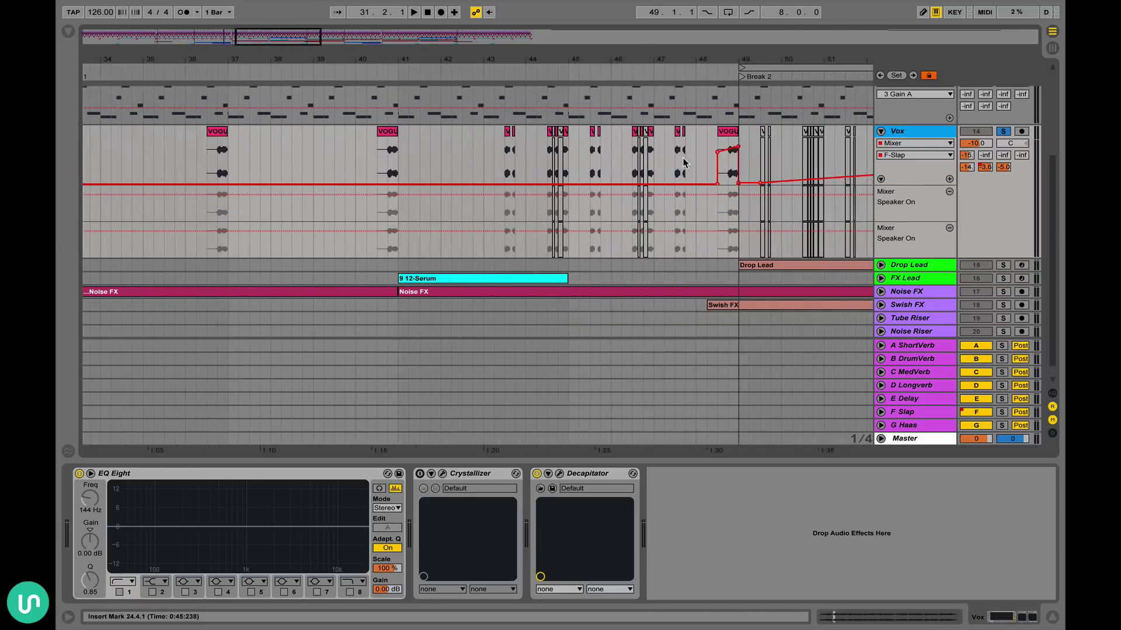
left_click(672, 132)
scroll(677, 135, "right", 1)
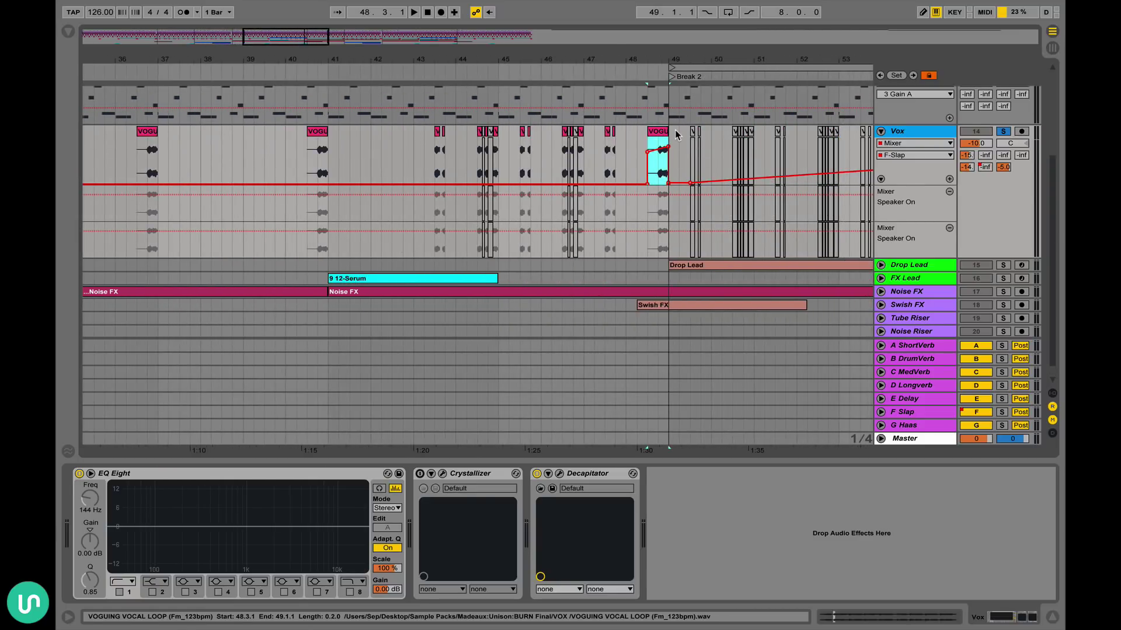
scroll(677, 135, "right", 1)
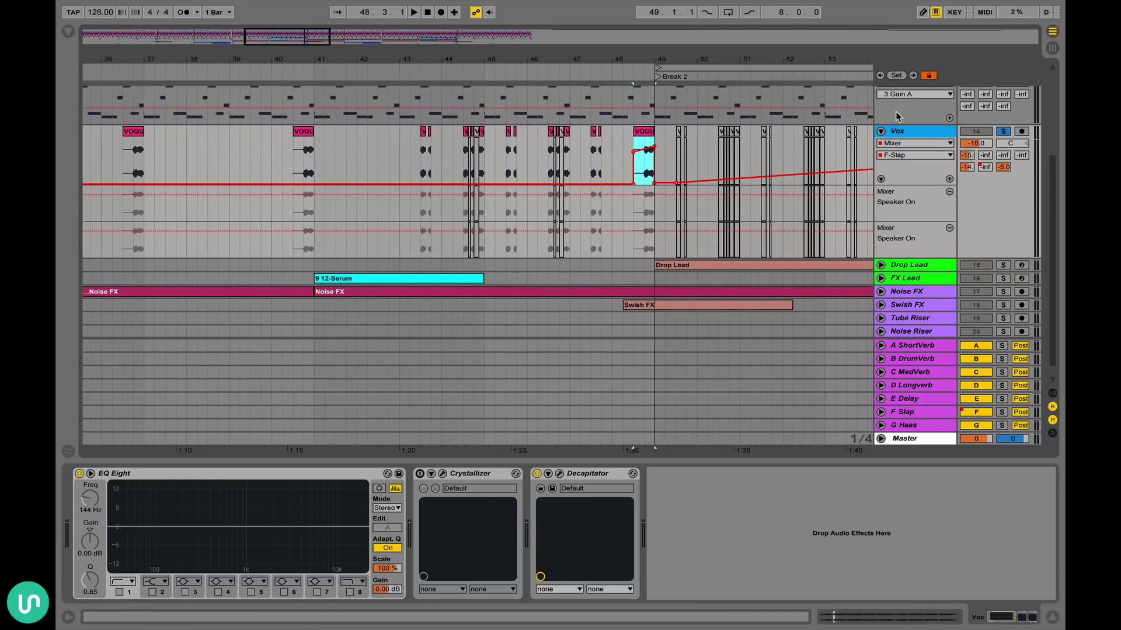
- Fold the Vox track, unfold the Drop Lead, and show its C-MedVerb send automation with the Break 2 clip selected
left_click(880, 132)
left_click(881, 144)
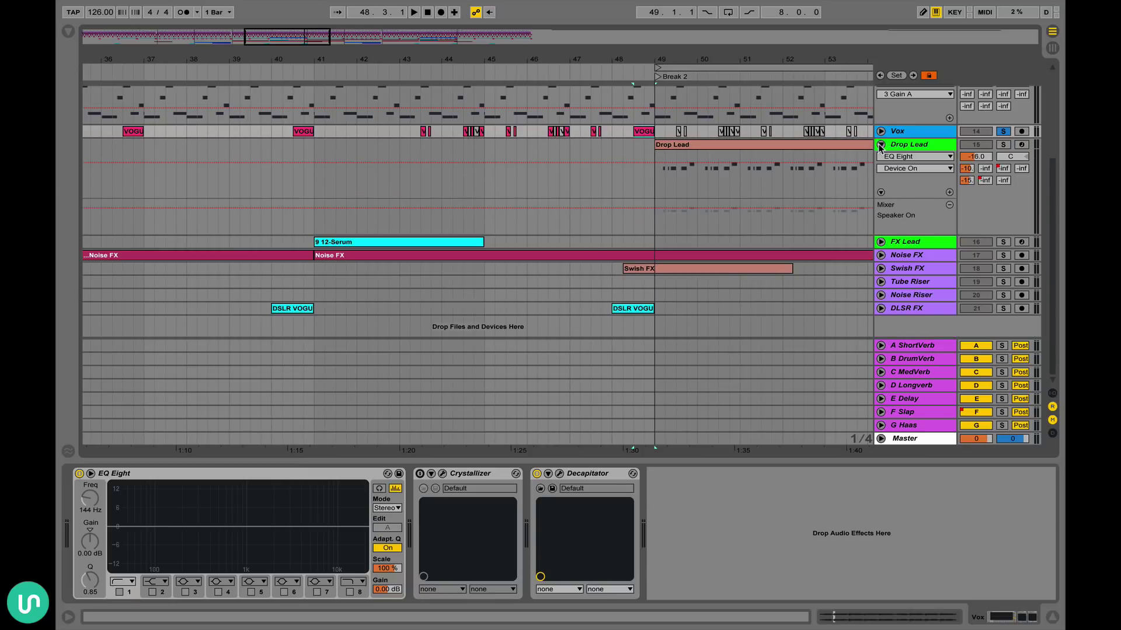
scroll(667, 195, "right", 20)
left_click(600, 147)
scroll(600, 147, "right", 12)
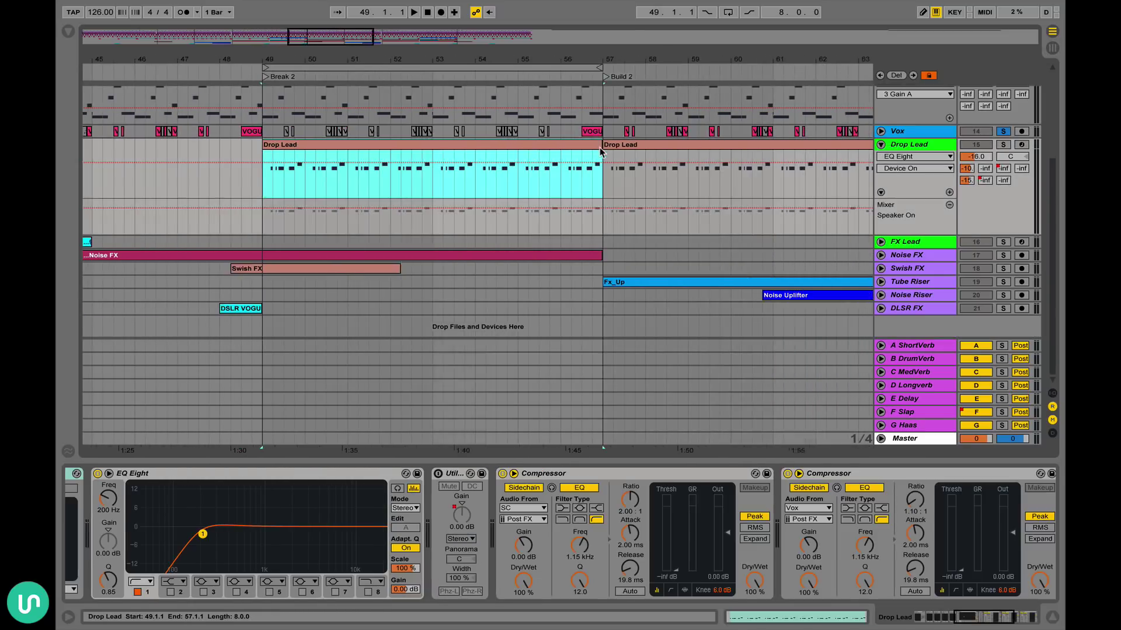
left_click(1003, 168)
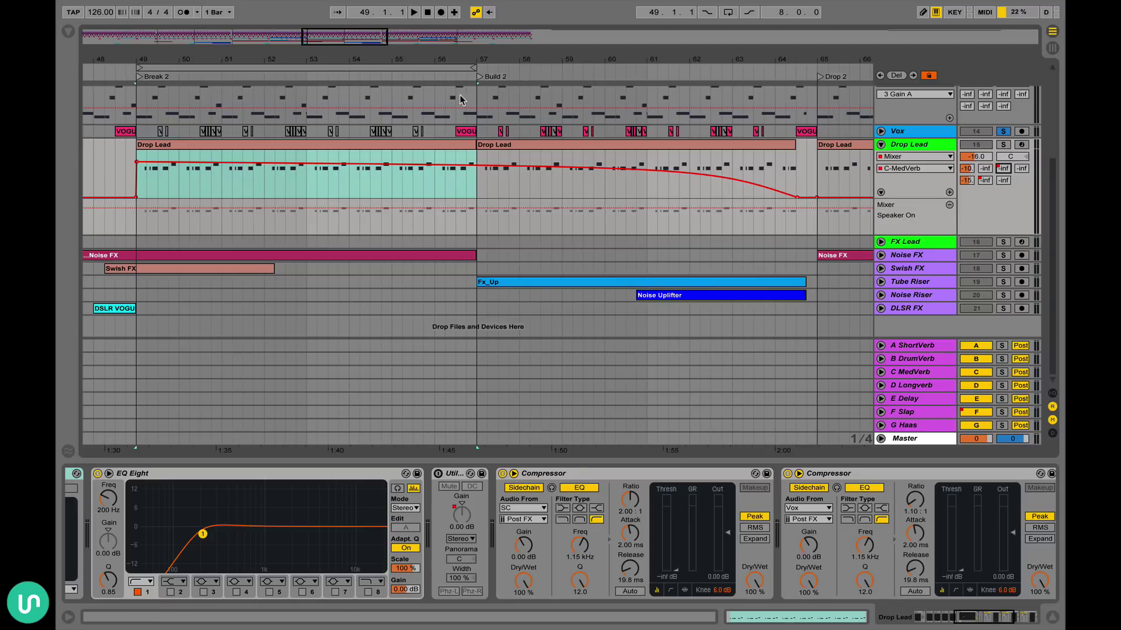
scroll(350, 110, "left", 9)
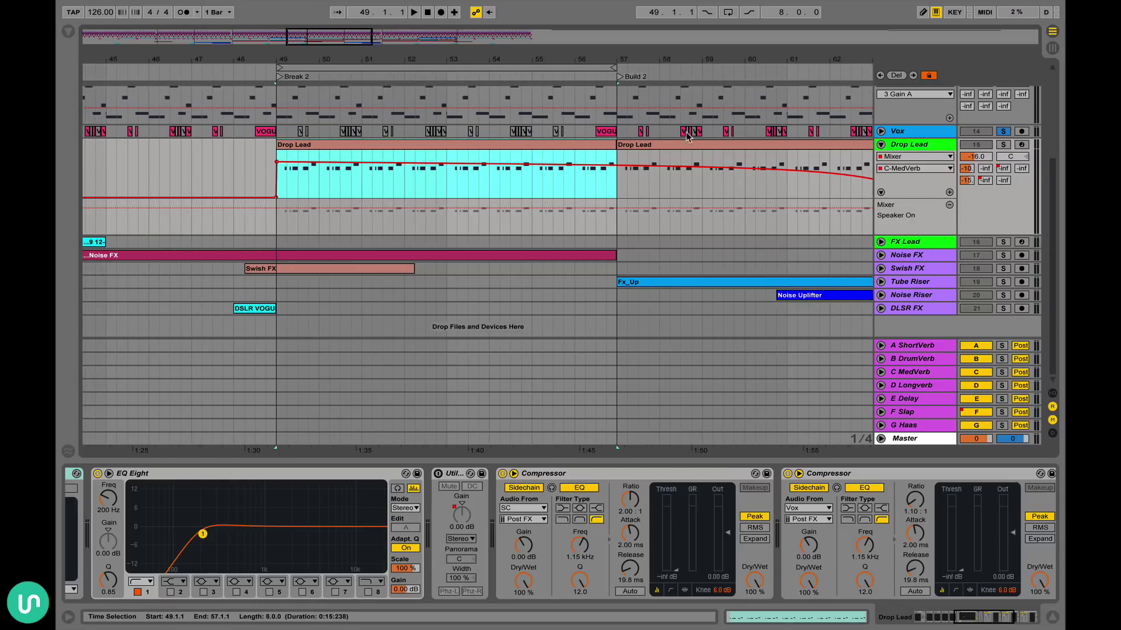
- Clear the Vox solo and play the Drop Lead from 48.1.1 into Break 2, switching its solo on and off
left_click(1003, 146)
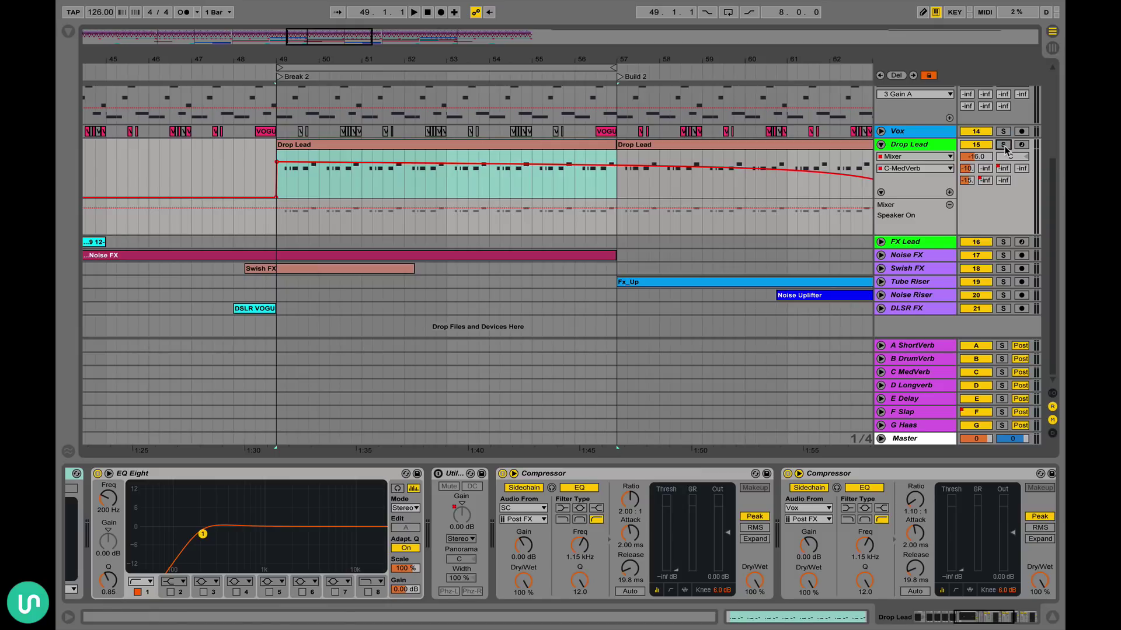
left_click(234, 151)
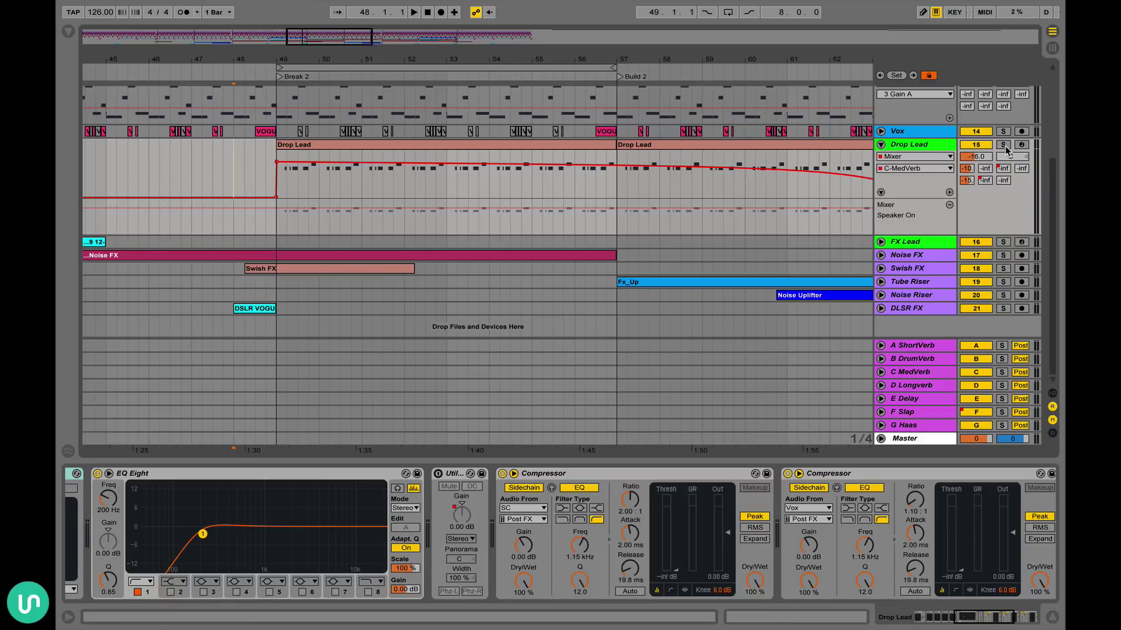
key("space")
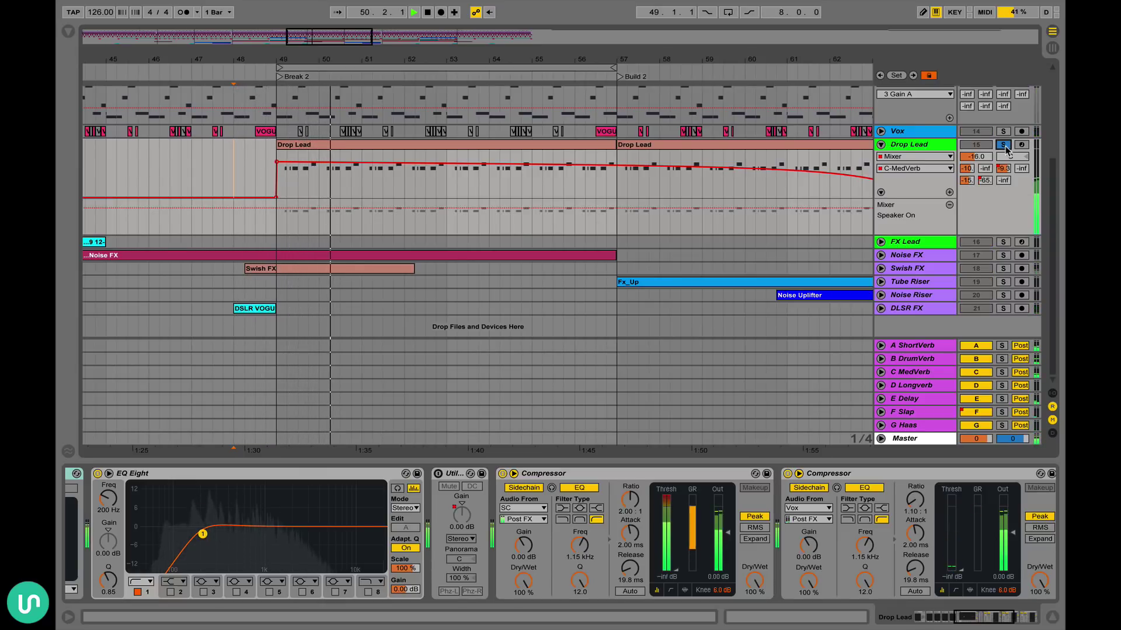
key("space")
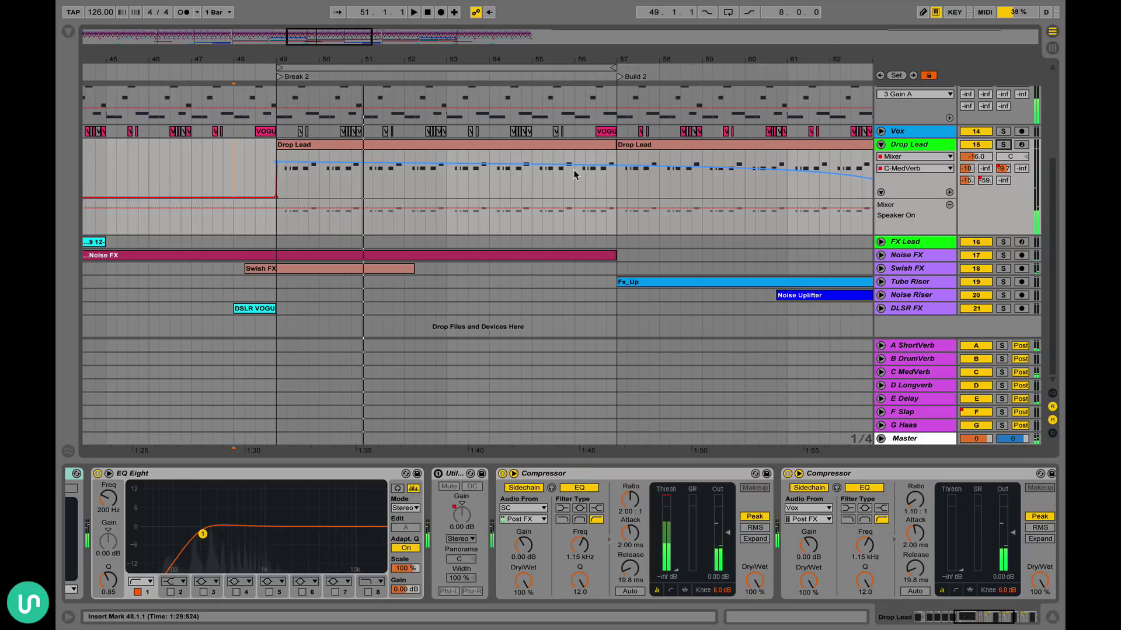
- Select the Drop Lead's Break 2 clip from 49.1.1 to 57.1.1 and examine its C-MedVerb automation through Build 2
left_click(240, 151)
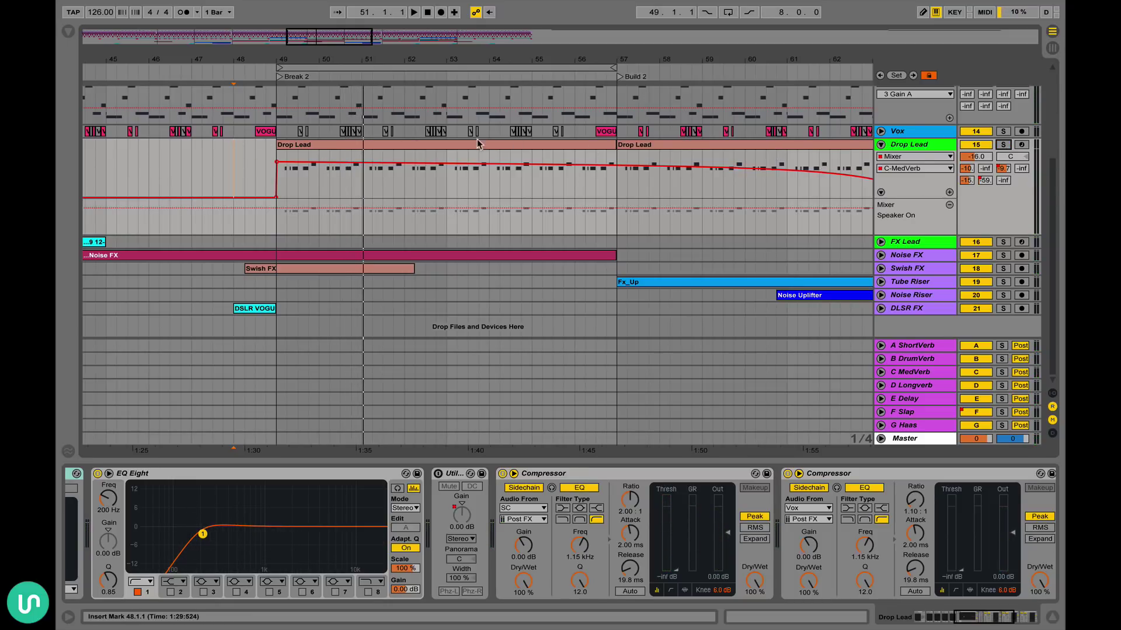
left_click(338, 145)
scroll(337, 145, "right", 3)
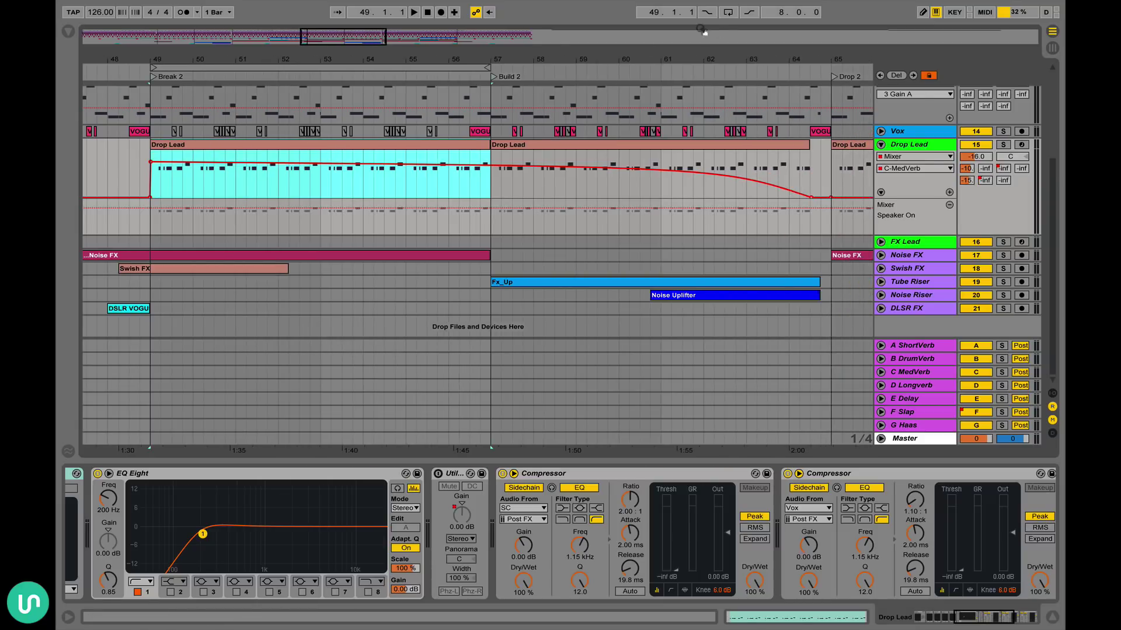
scroll(701, 190, "right", 3)
scroll(680, 140, "left", 8)
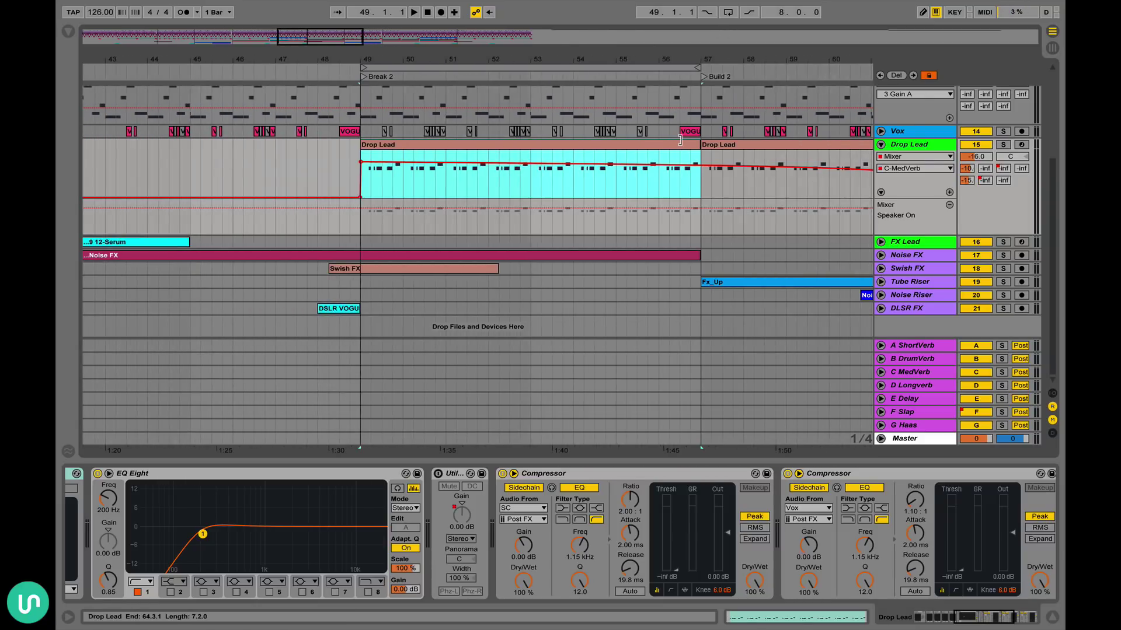
- Try bending the Drop Lead's C-MedVerb automation into an earlier decay across Break 2 and Build 2, and undo the curve change
scroll(679, 140, "right", 7)
scroll(489, 175, "left", 2)
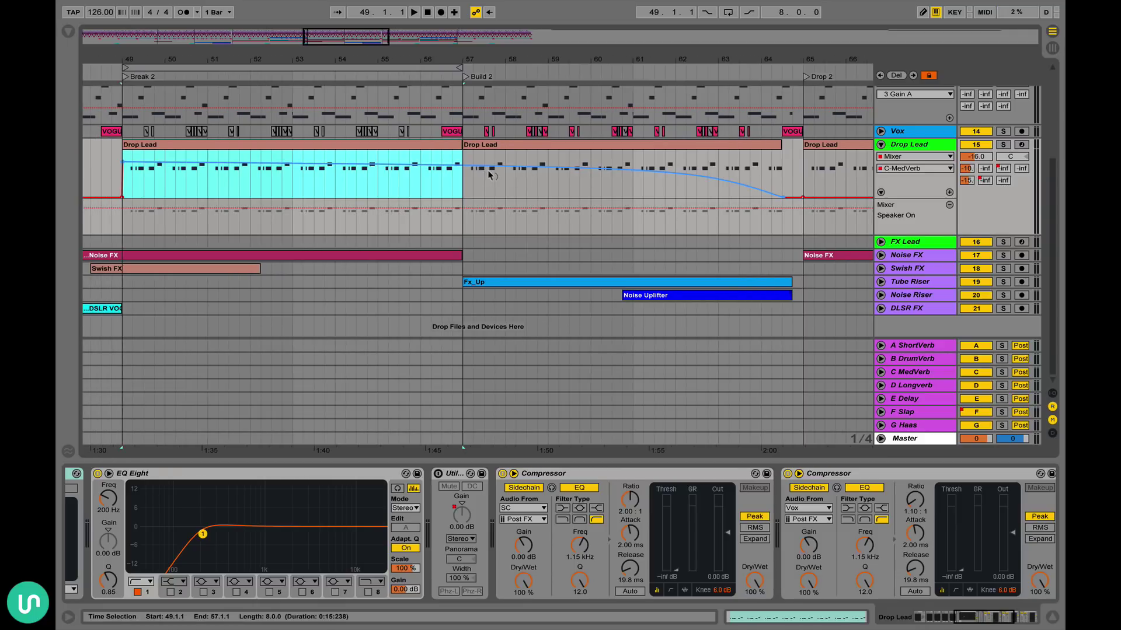
left_click_drag(491, 175, 490, 182)
left_click_drag(282, 182, 283, 178)
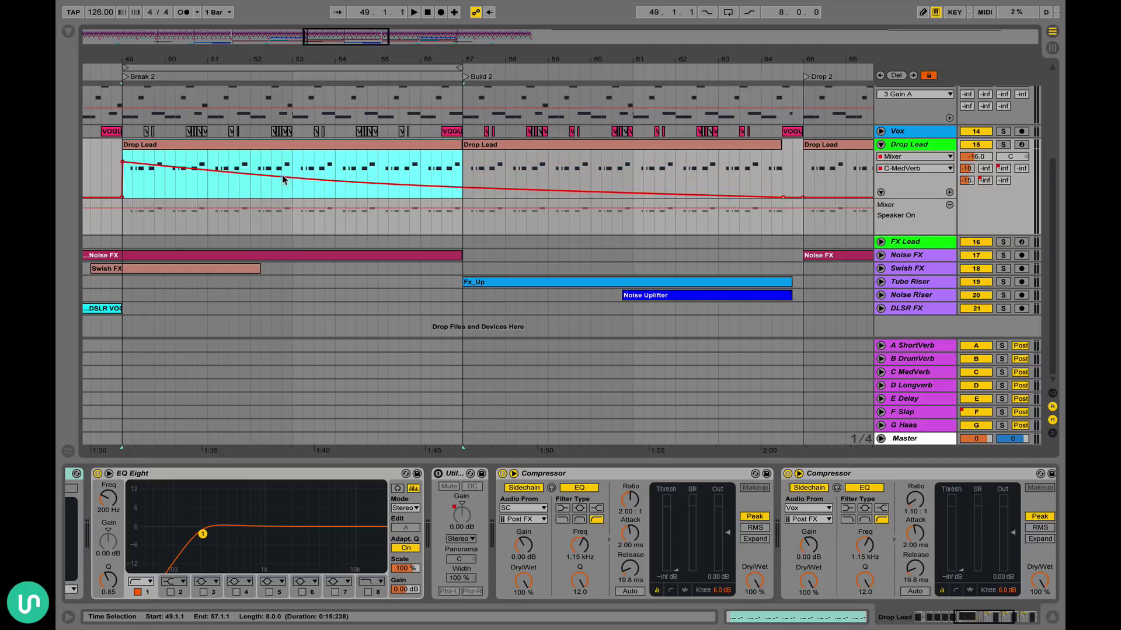
key("ctrl+z")
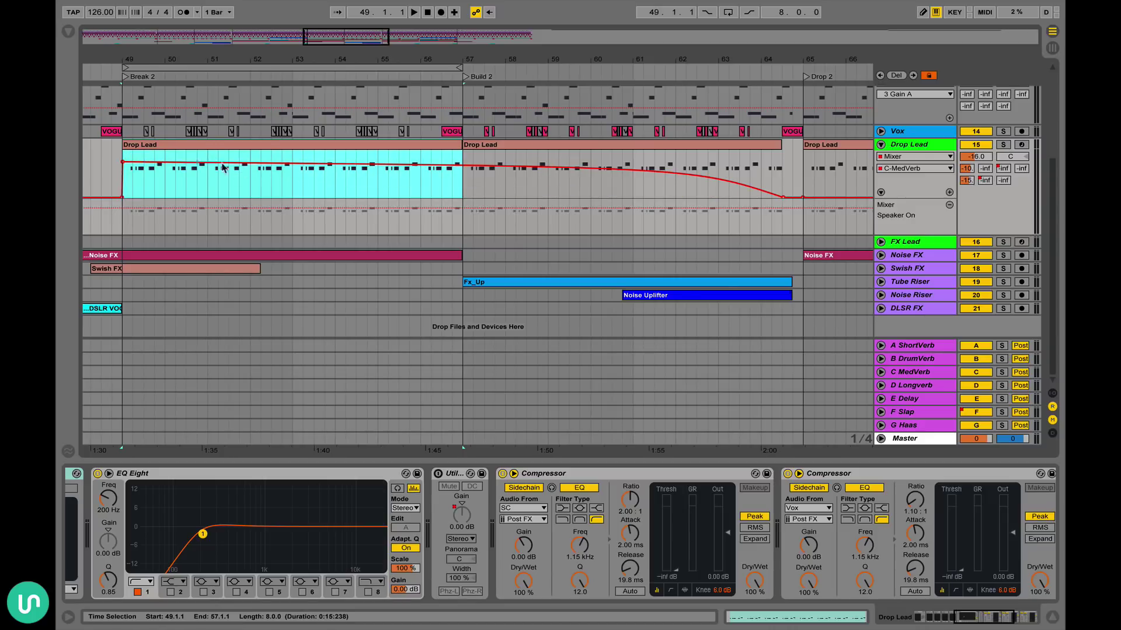
- Select the Drop Lead's Break 2 clip and play from 49.1.1 with its C-MedVerb send automation displayed
left_click(490, 146)
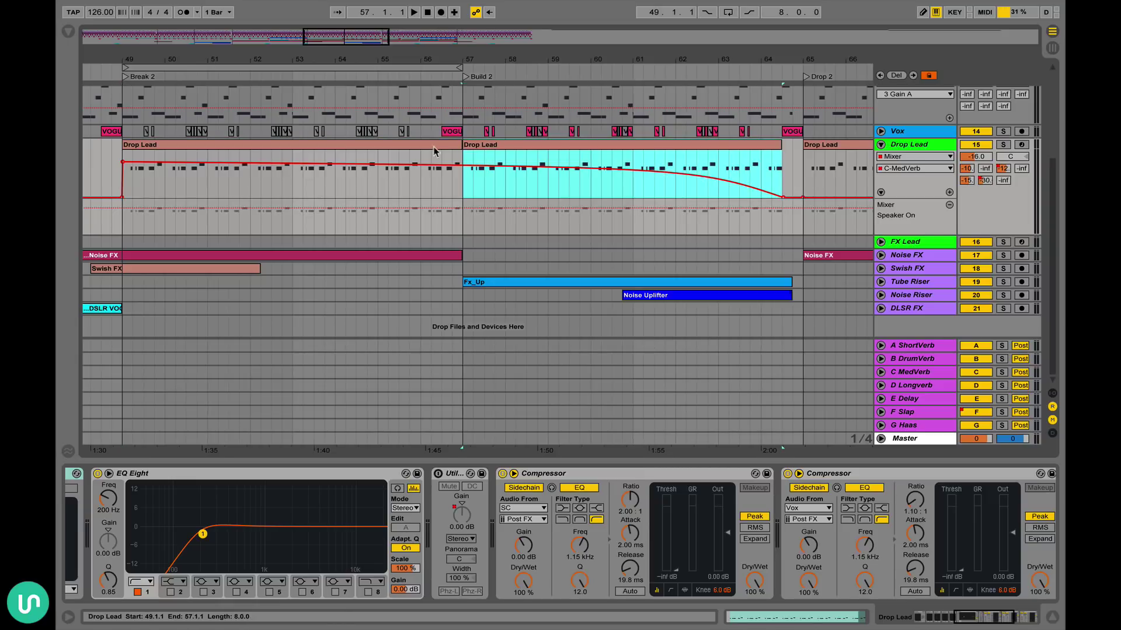
left_click(461, 161)
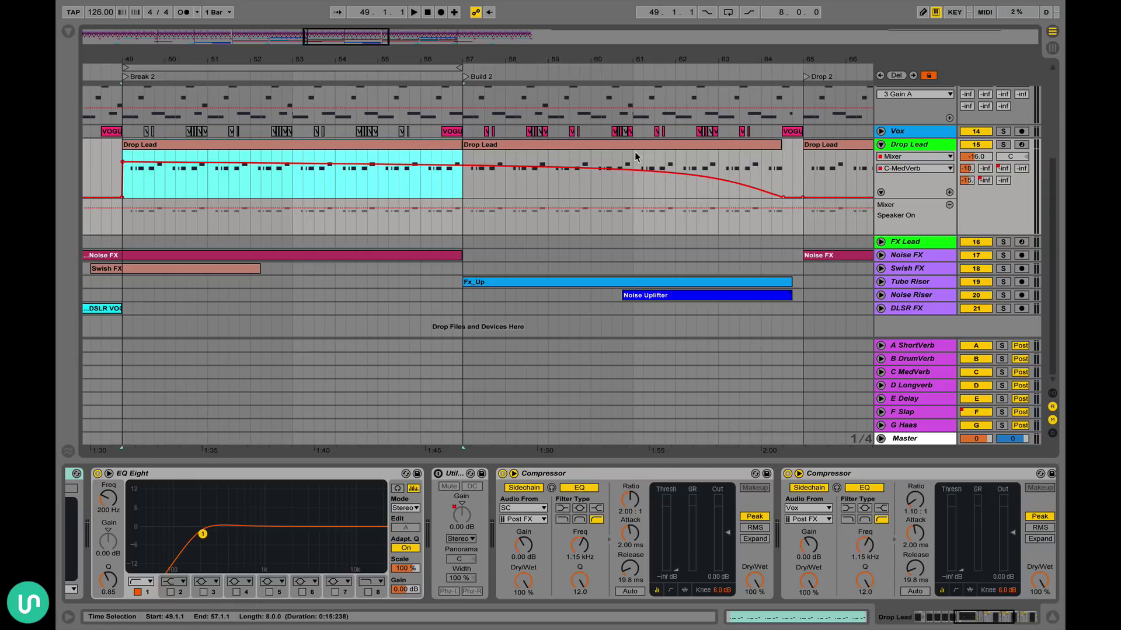
scroll(701, 146, "left", 3)
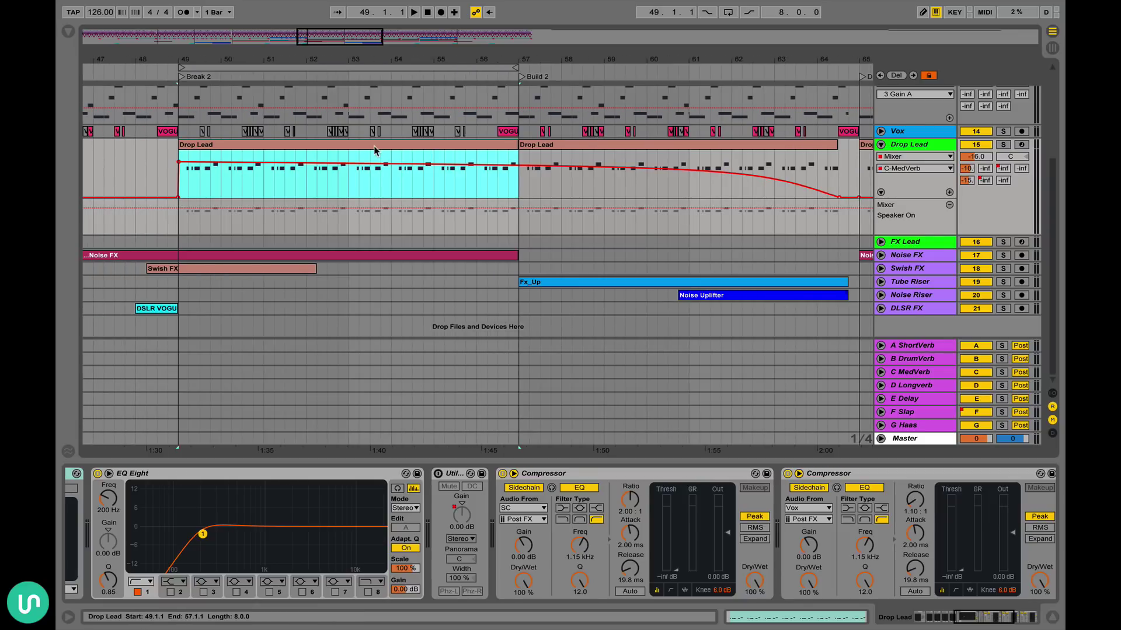
key("space")
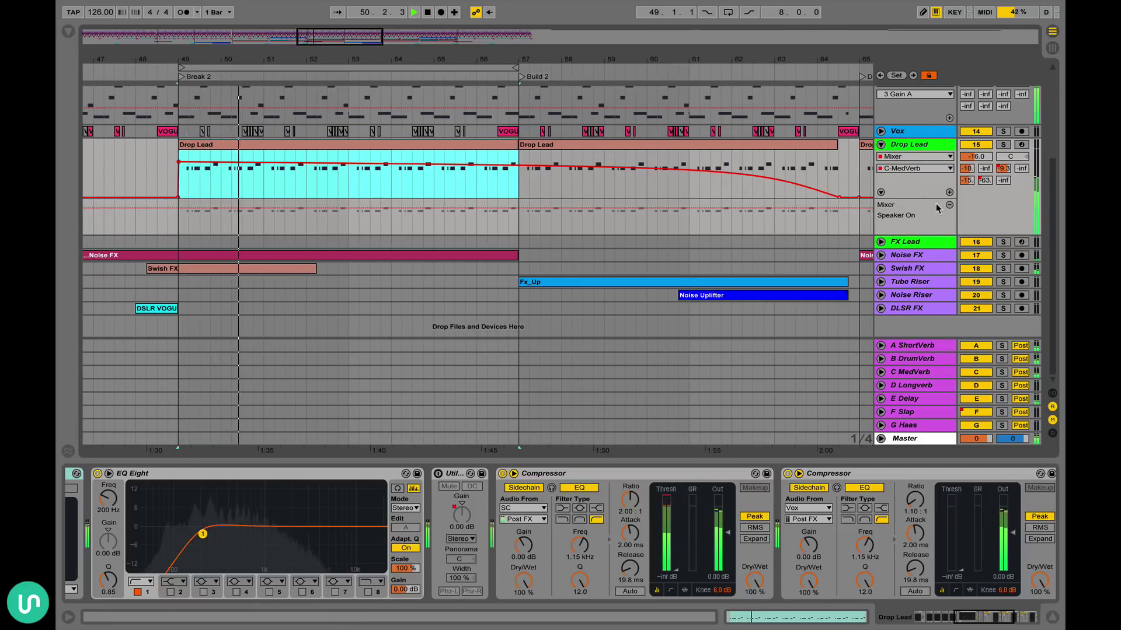
left_click(1003, 168)
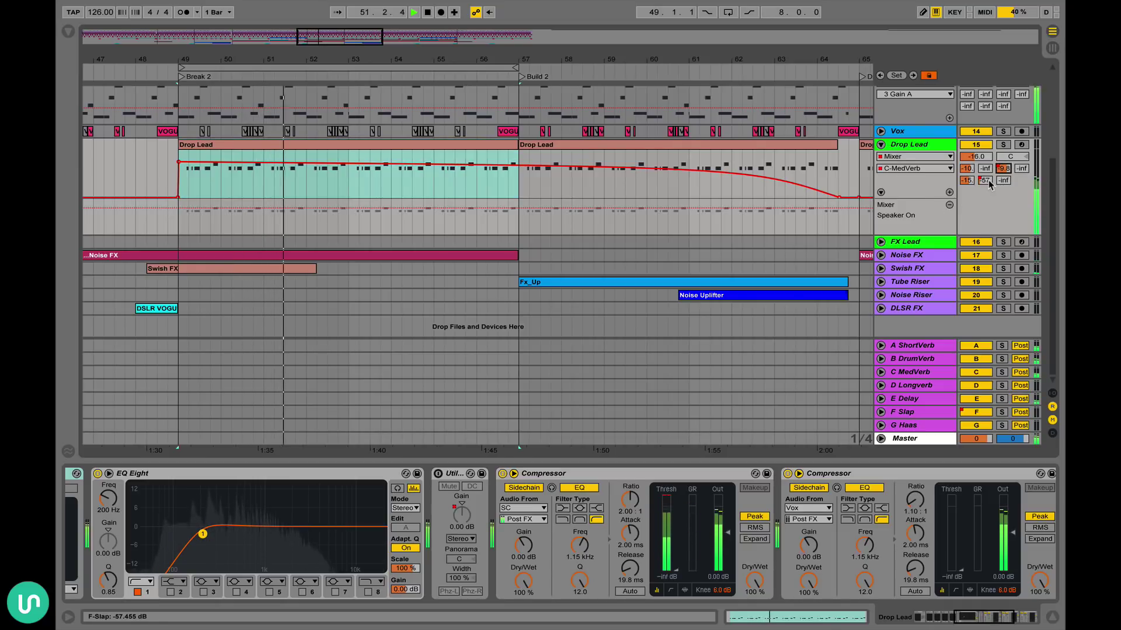
- Display the Drop Lead's F-Slap send automation, stop playback, and examine its curve from Break 2 through Build 2 to Drop 2
left_click(987, 181)
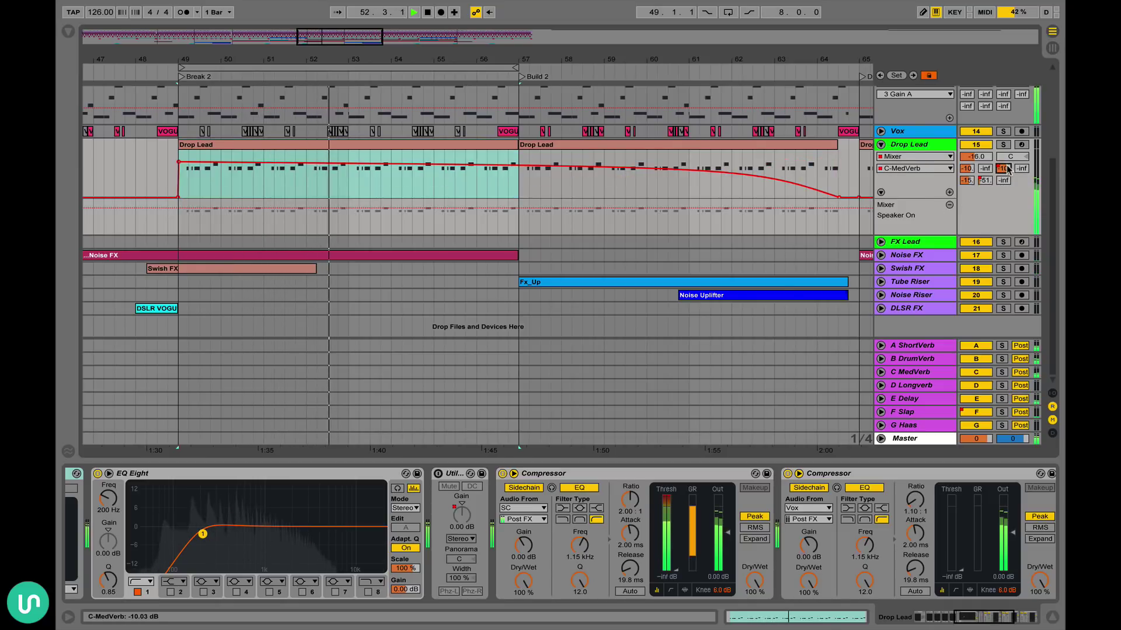
key("space")
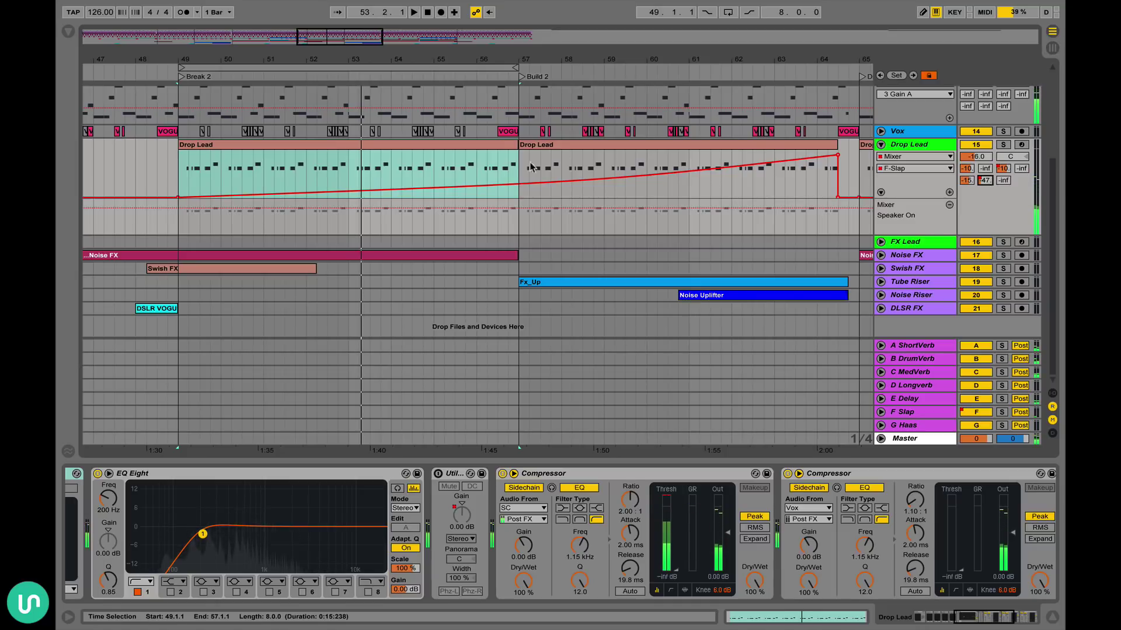
scroll(497, 177, "right", 3)
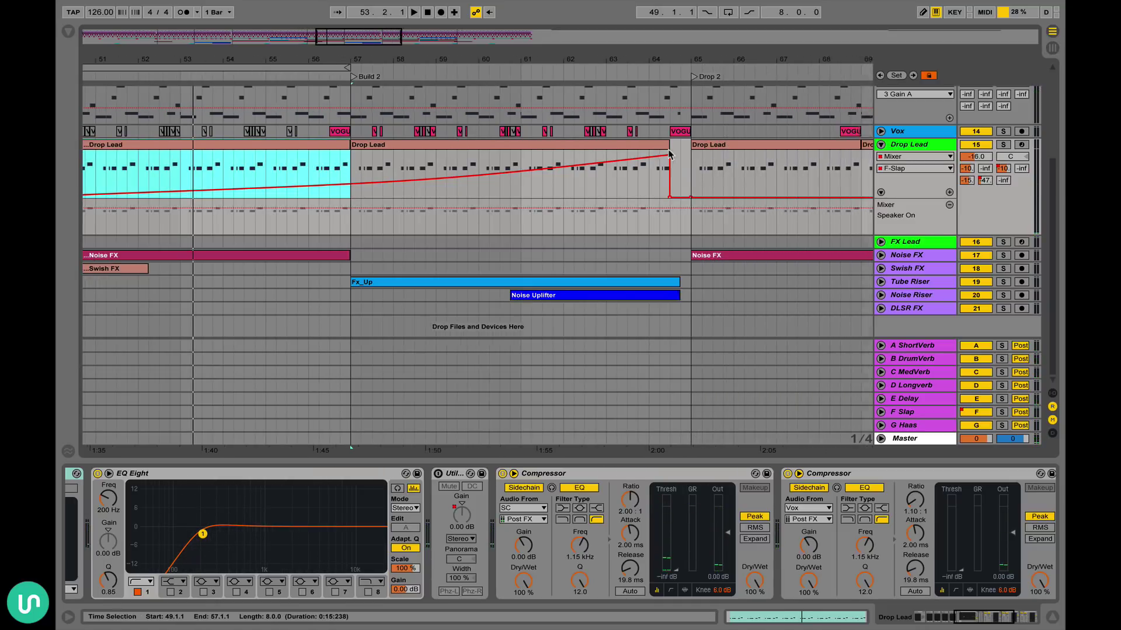
scroll(488, 181, "right", 2)
scroll(492, 184, "left", 4)
scroll(492, 184, "right", 3)
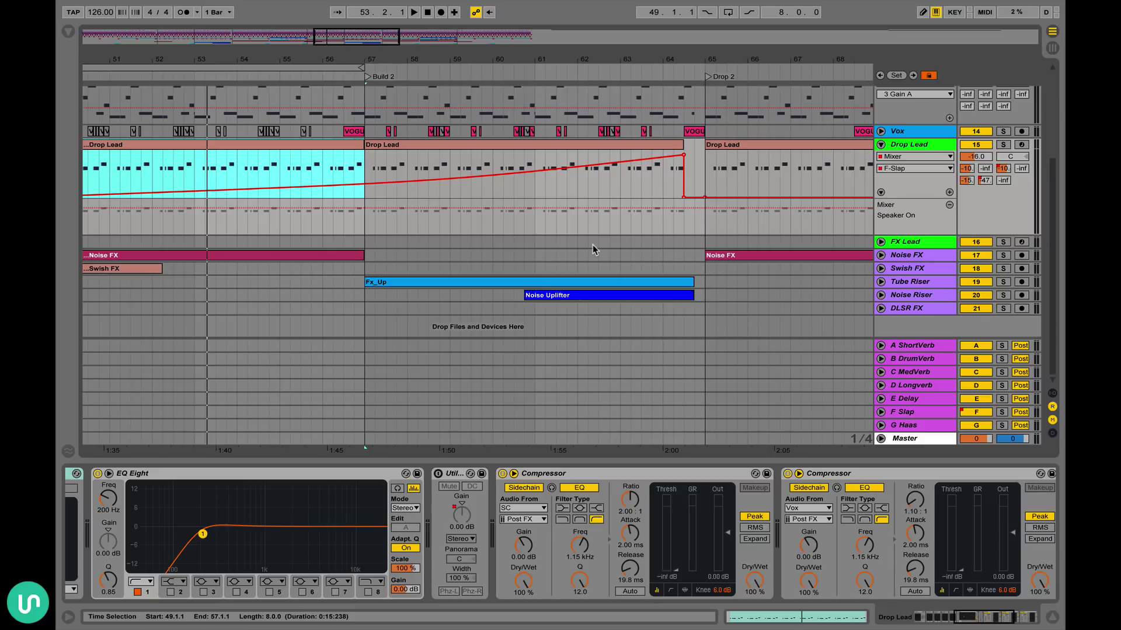
scroll(593, 245, "left", 5)
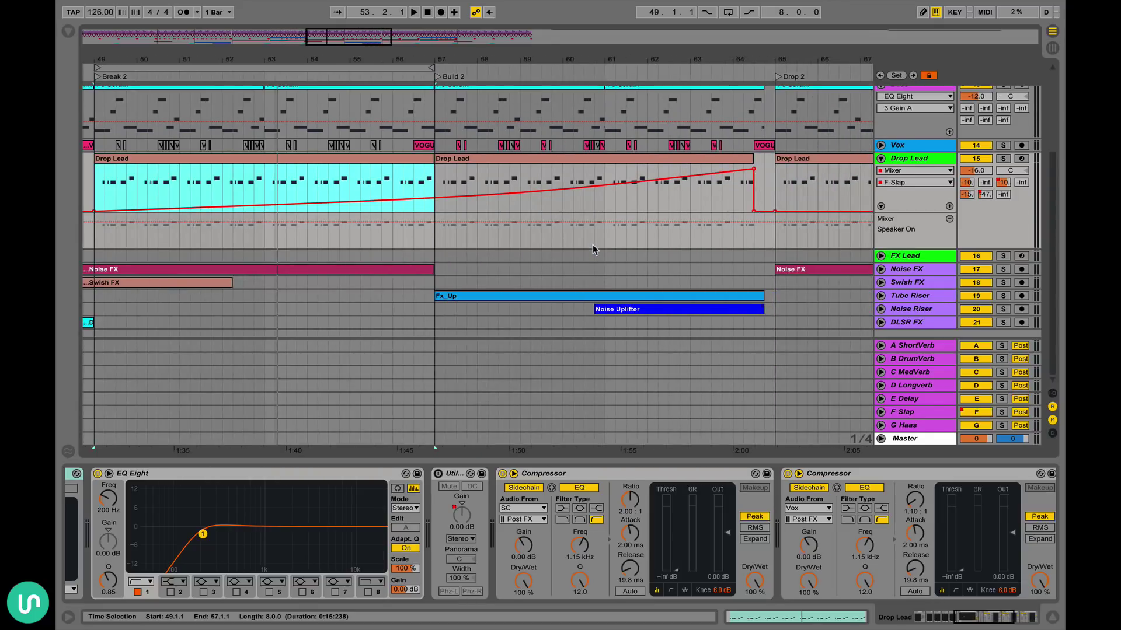
scroll(593, 250, "left", 3)
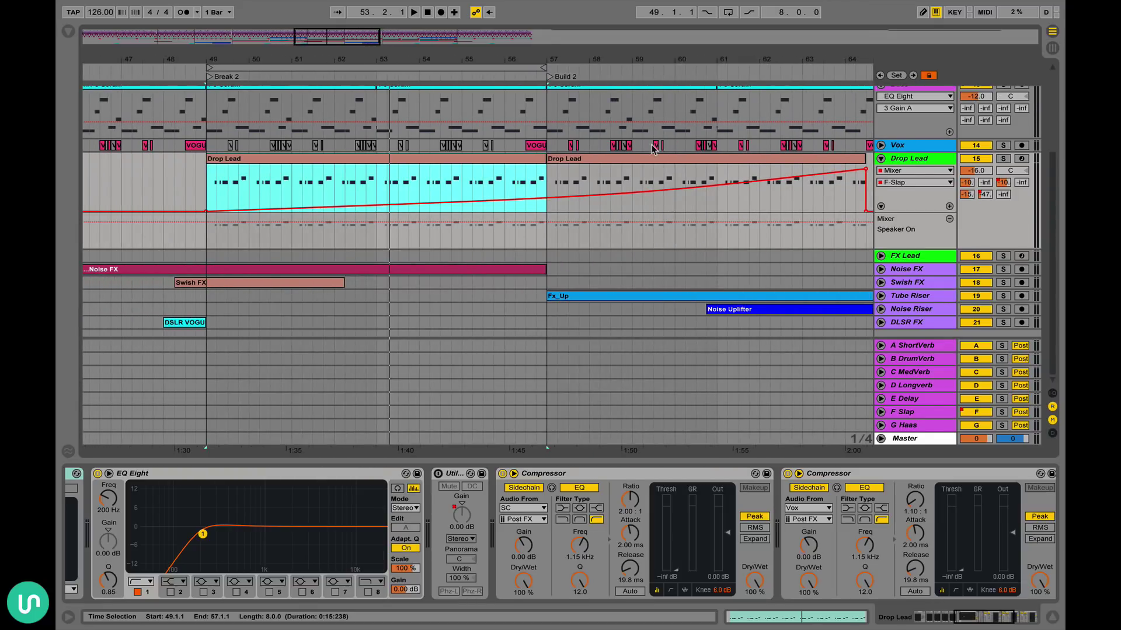
scroll(653, 149, "right", 3)
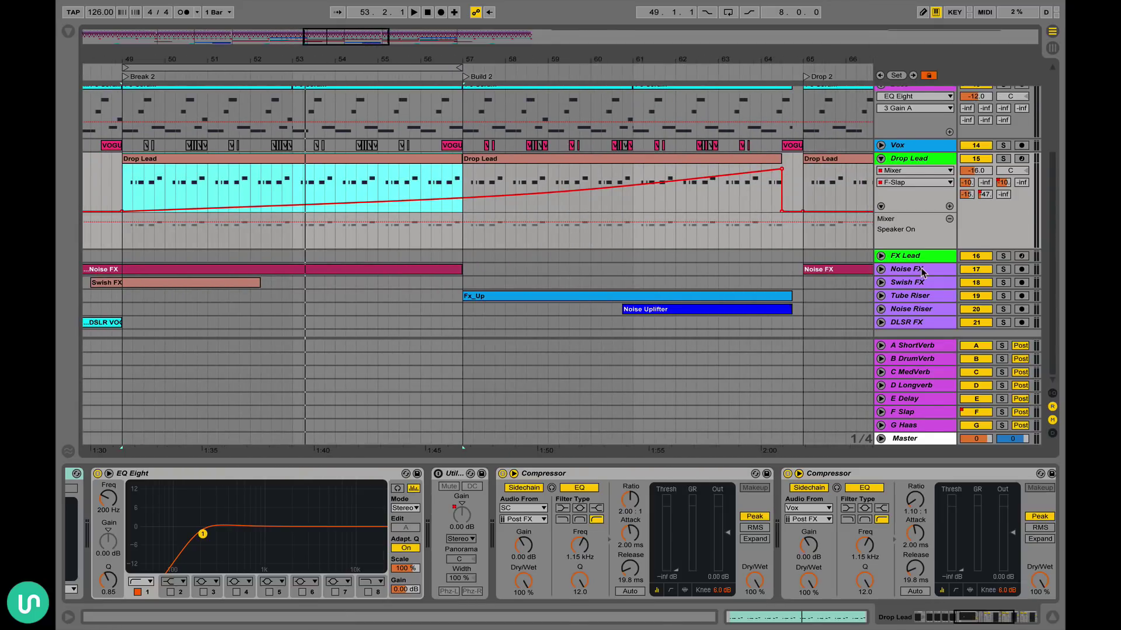
- Unfold the FX Lead track and select its Serum clip from 41.1.1 to 45.1.1
left_click(898, 255)
left_click(881, 255)
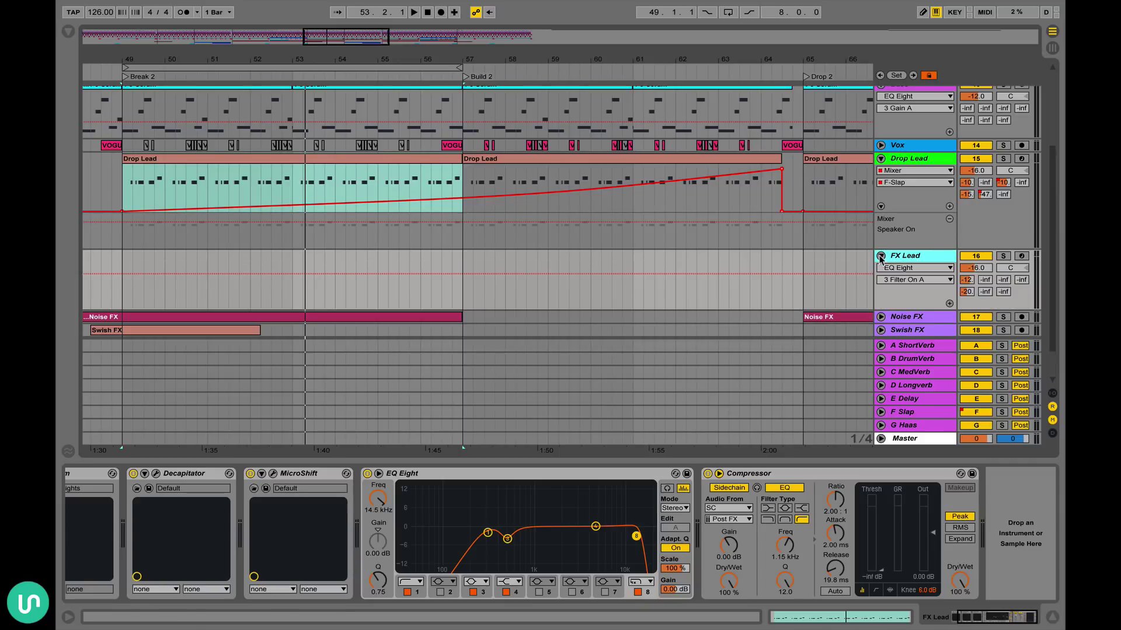
scroll(622, 230, "down", 2)
scroll(622, 230, "left", 10)
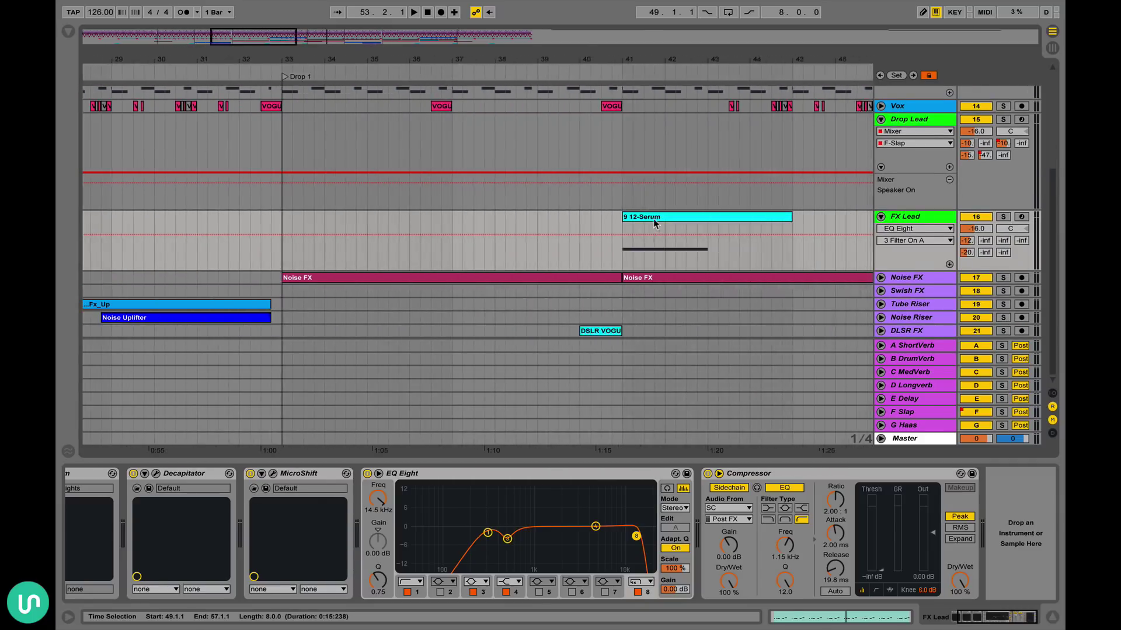
left_click(624, 213)
- Display the FX Lead's A-ShortVerb send automation, followed by its E-Delay send automation
scroll(624, 212, "right", 3)
left_click(967, 241)
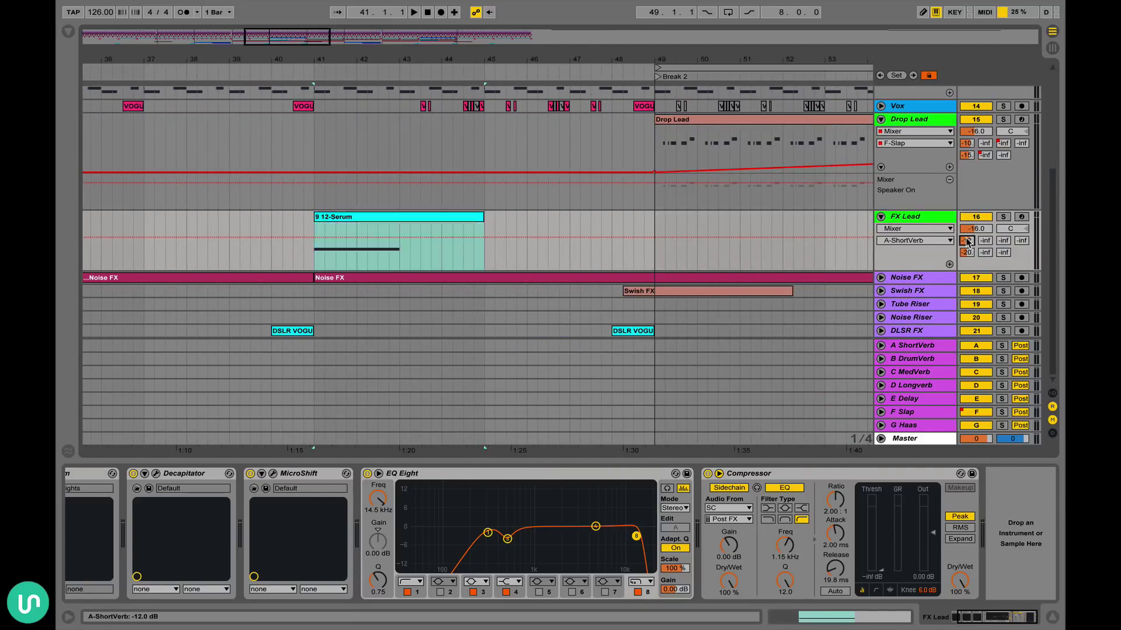
left_click(972, 254)
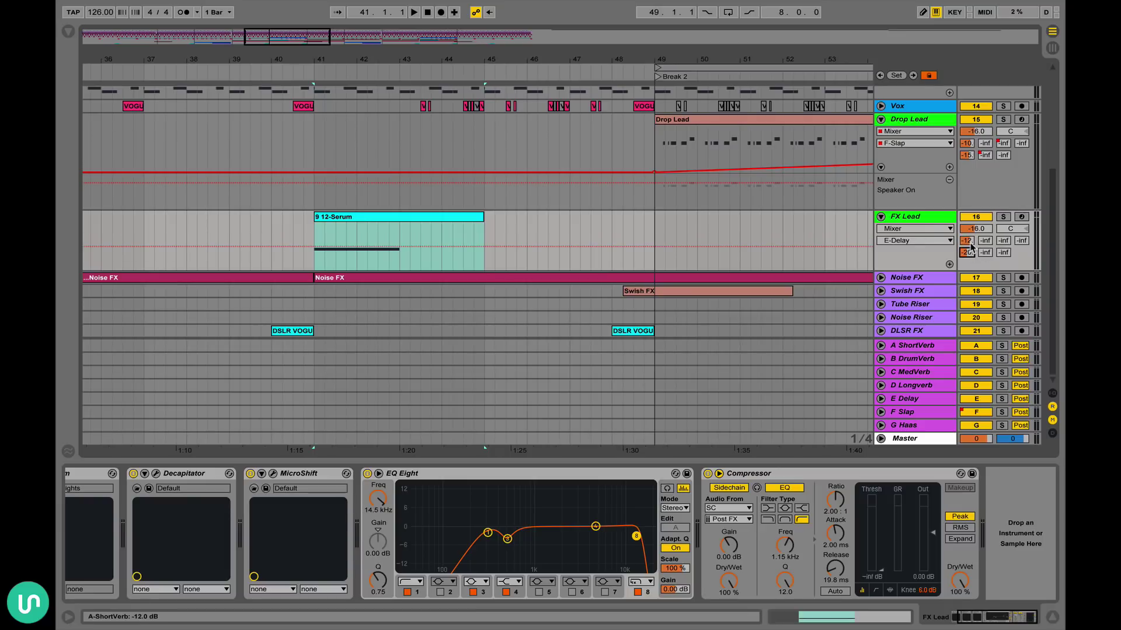
- Open the FX Lead's Serum synth and show its FX page
scroll(298, 544, "left", 3)
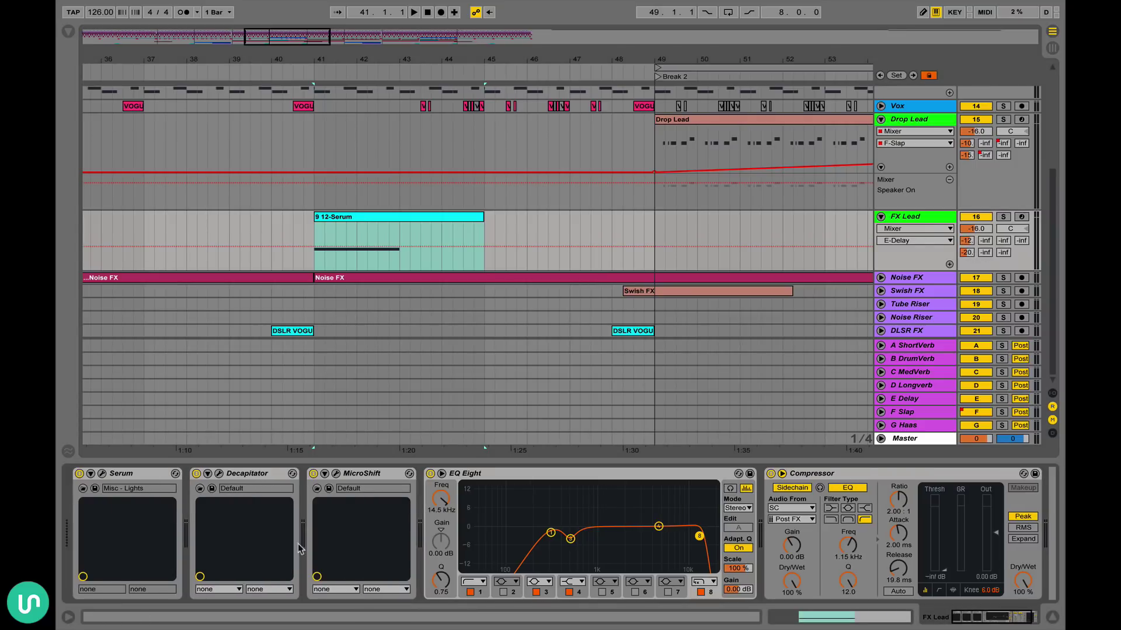
left_click(103, 474)
left_click(269, 84)
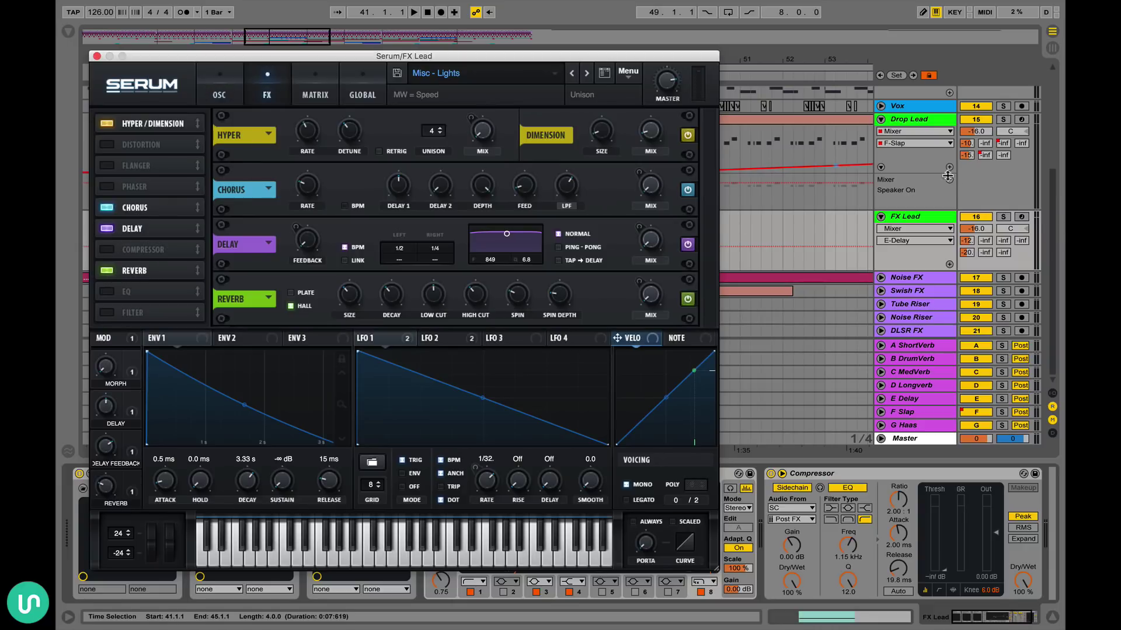
- Solo the FX Lead and play it from 41.1.1, then stop, clear the solo, and close the Serum window
left_click(1003, 217)
key("space")
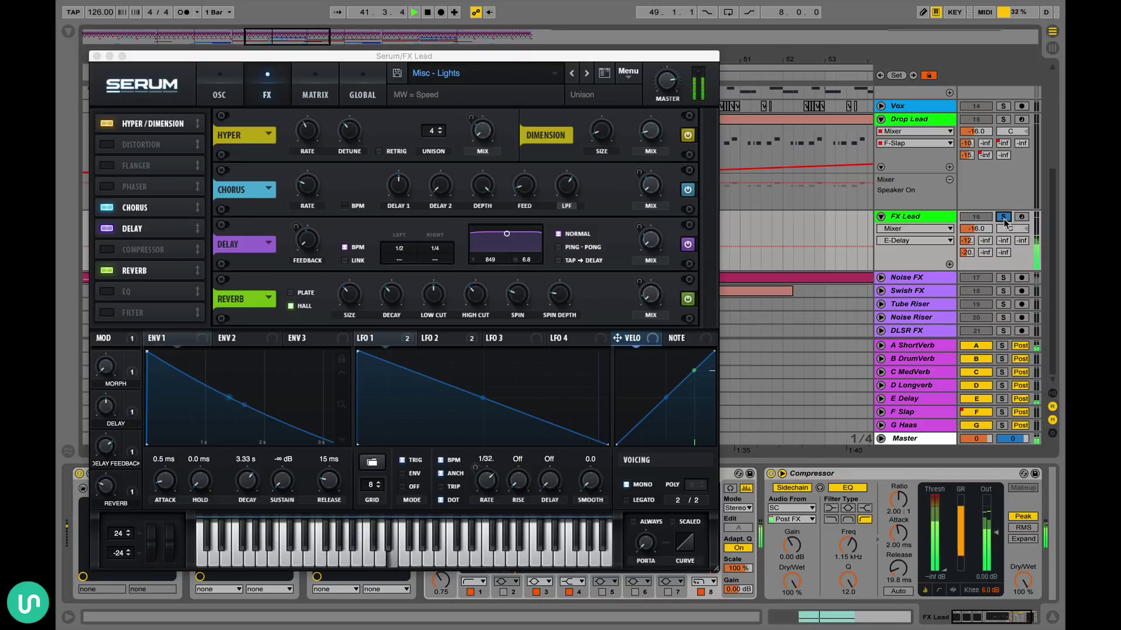
key("space")
left_click(1004, 217)
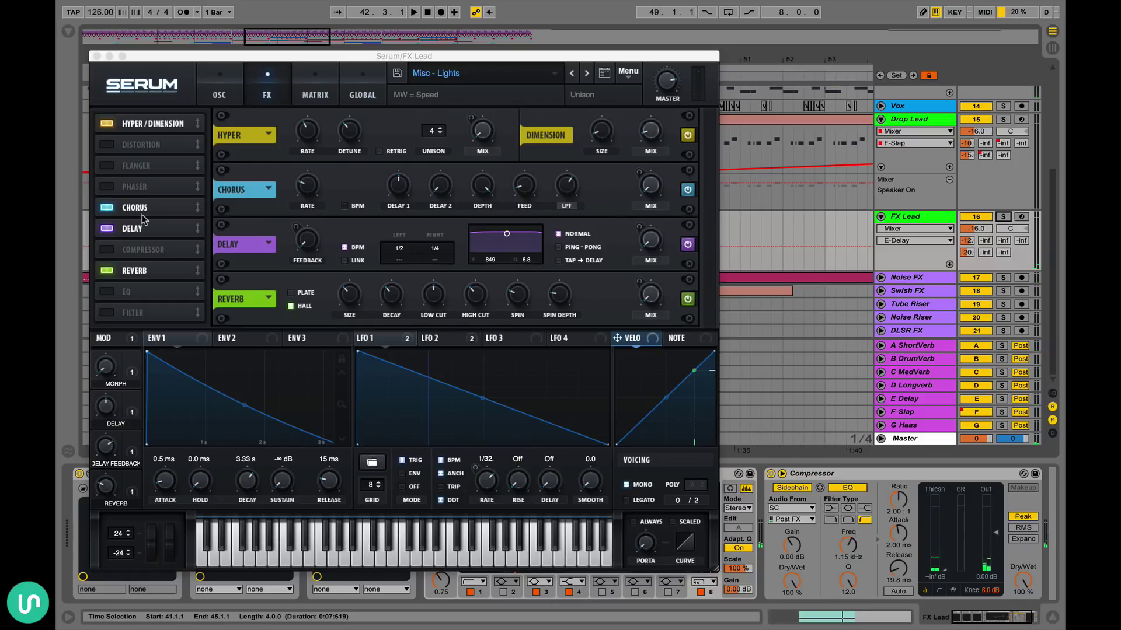
left_click(96, 56)
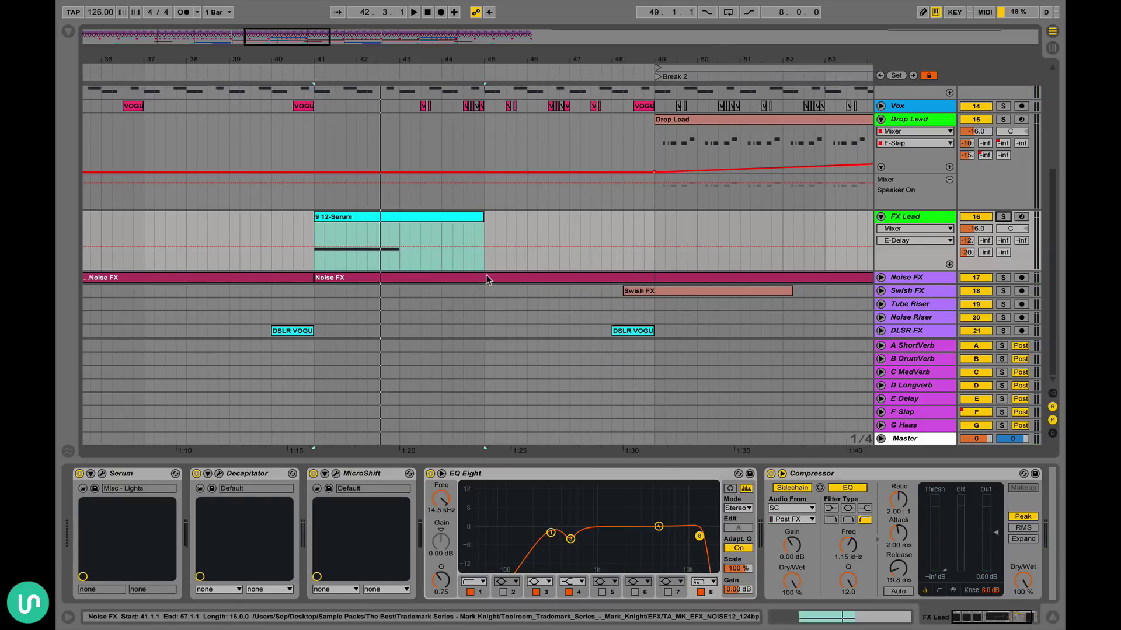
- Hide the device view and unfold the Noise FX track to show its waveform
scroll(814, 228, "right", 3)
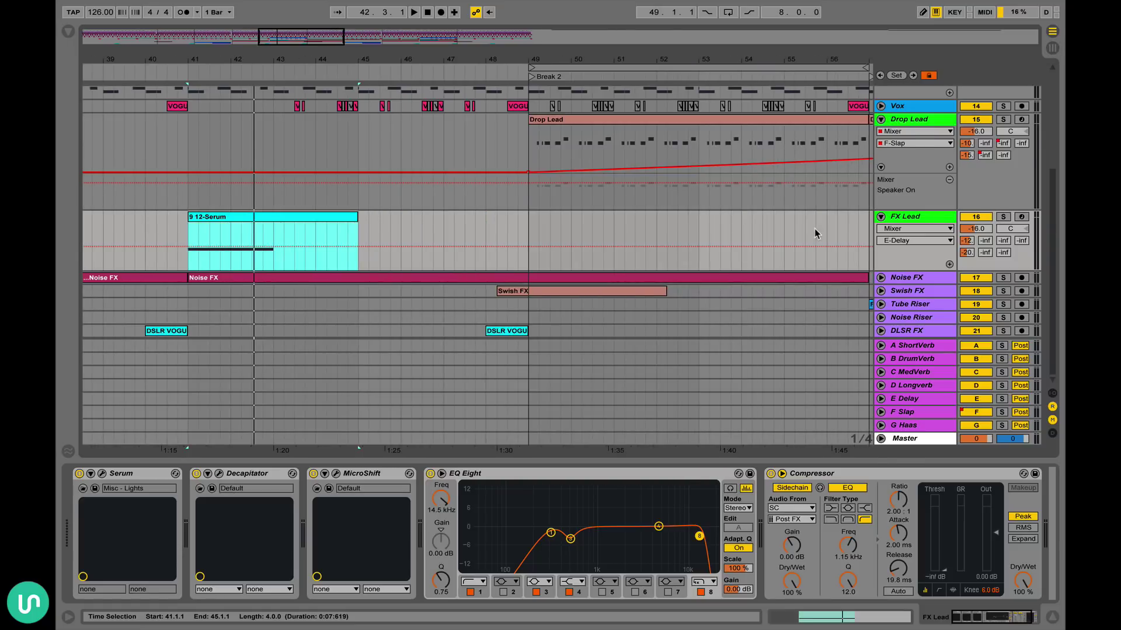
scroll(814, 229, "up", 5)
scroll(814, 229, "right", 6)
scroll(814, 229, "right", 1)
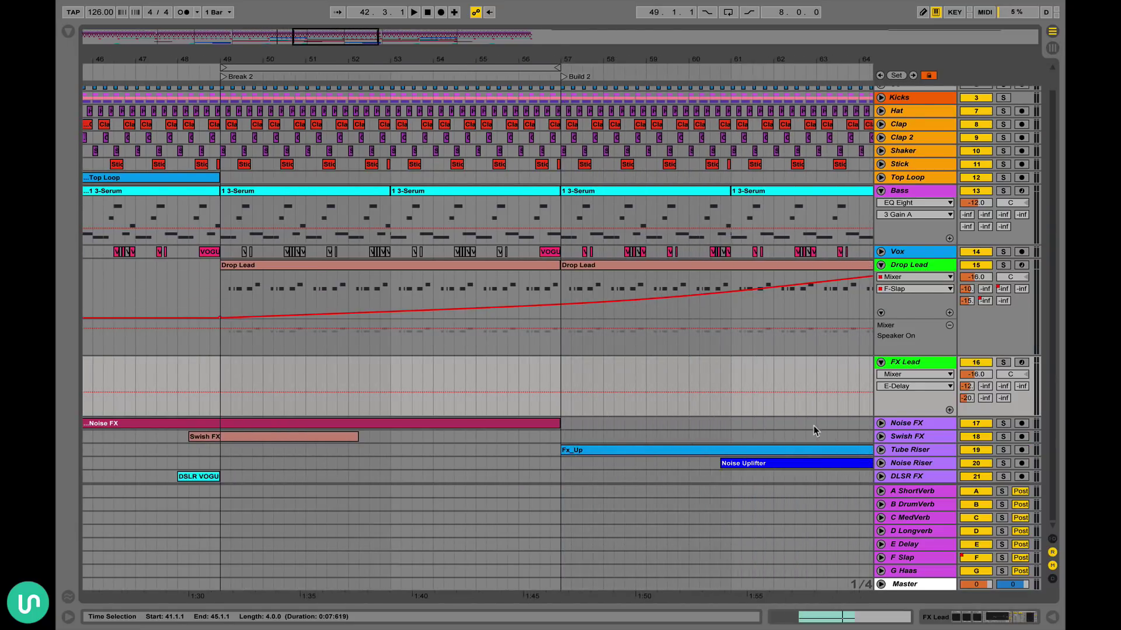
left_click(880, 424)
scroll(545, 419, "left", 10)
scroll(546, 419, "down", 2)
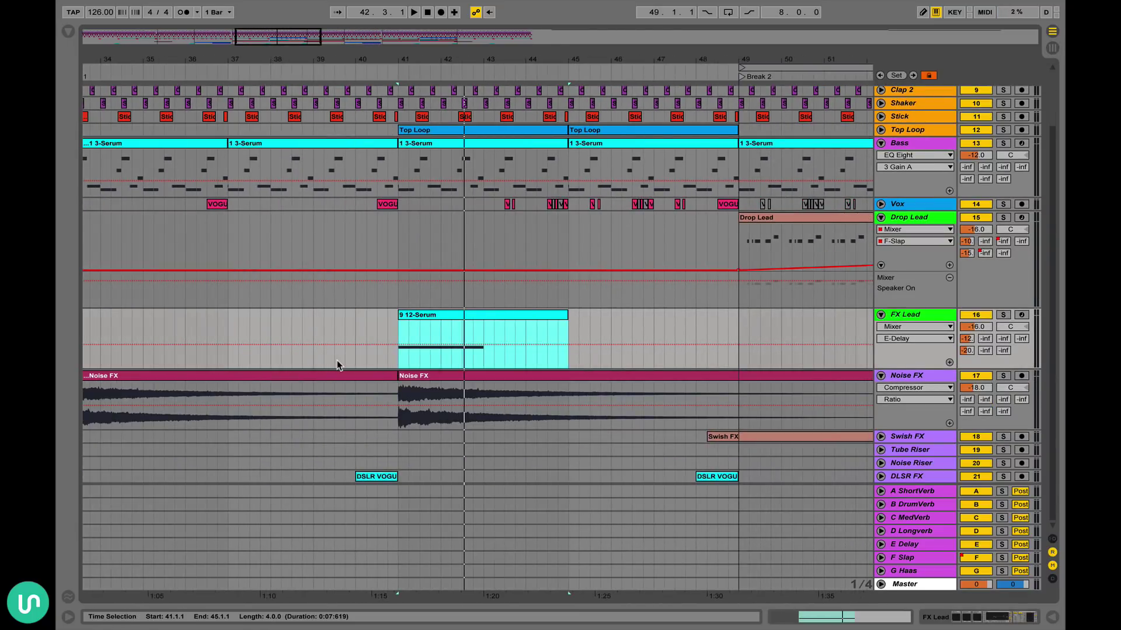
- Place the insert marker on the Noise FX track at 32.1.1, one bar before Drop 1
scroll(338, 360, "left", 9)
left_click(444, 383)
scroll(409, 380, "right", 4)
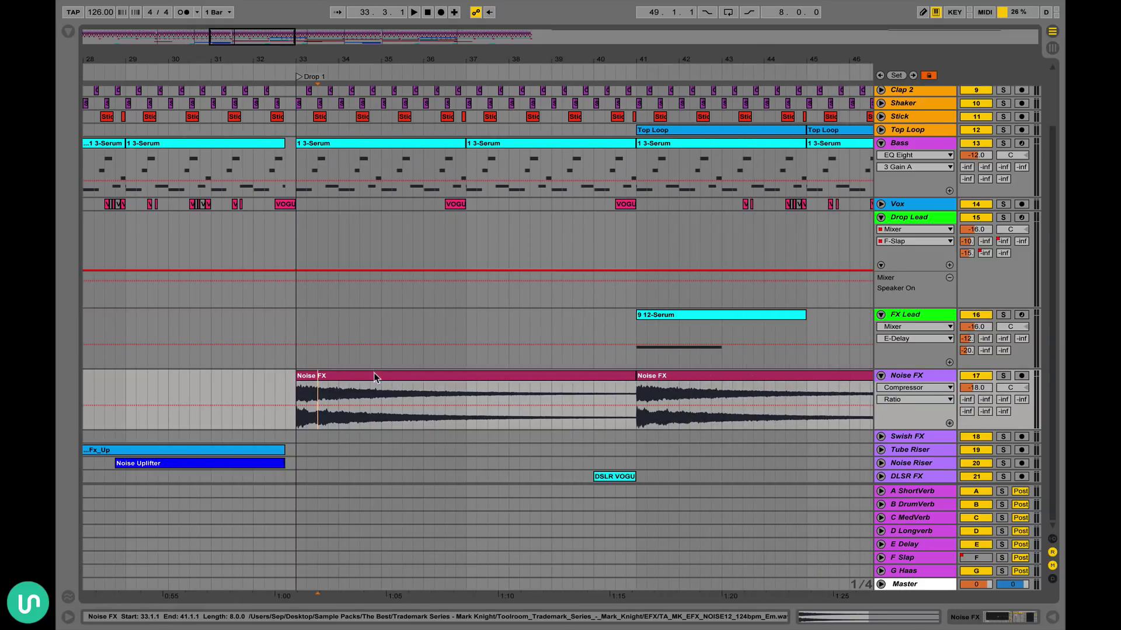
left_click(318, 386)
left_click(261, 376)
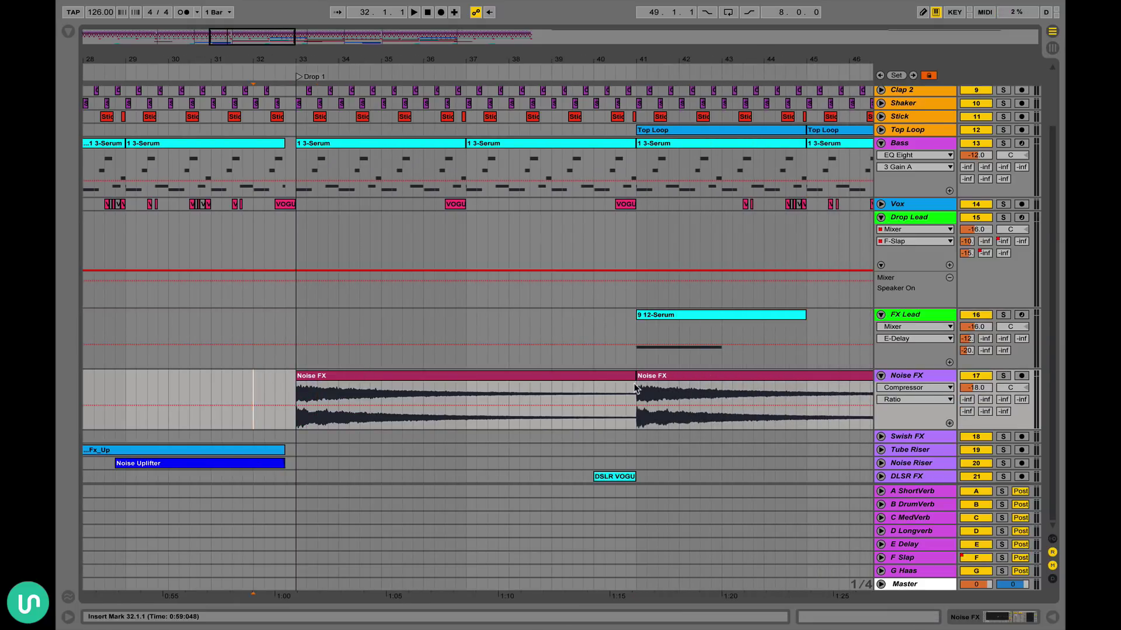
- Select the Noise FX clip at 41.1.1 and return the insert marker to 32.1.1 before Drop 1
scroll(635, 387, "left", 2)
scroll(561, 382, "right", 9)
left_click(562, 384)
scroll(560, 384, "left", 7)
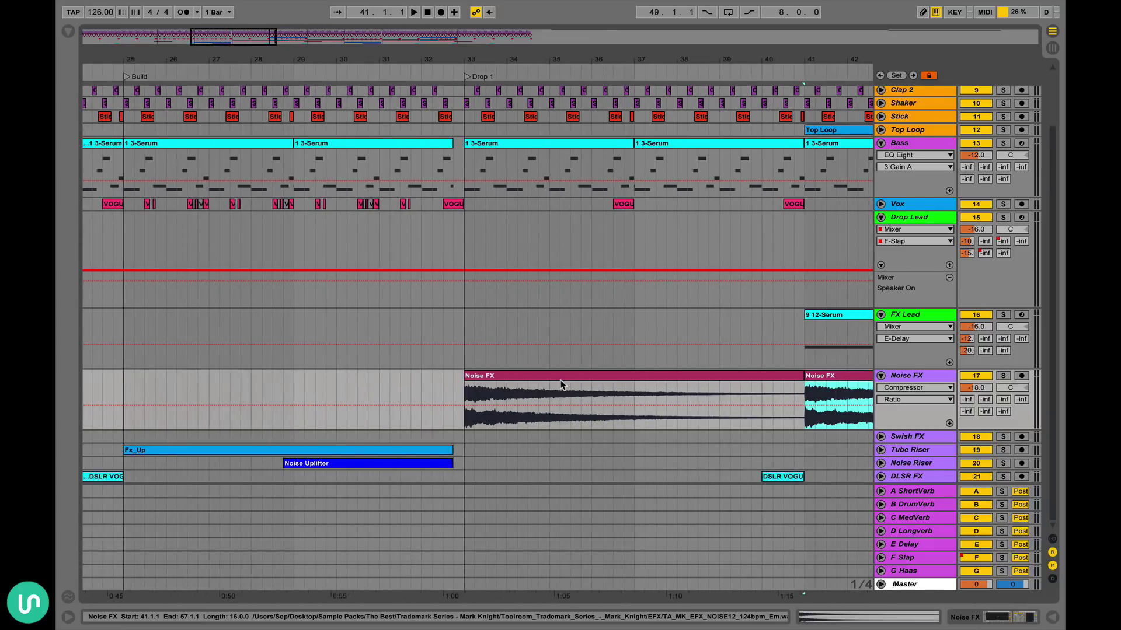
scroll(561, 383, "left", 4)
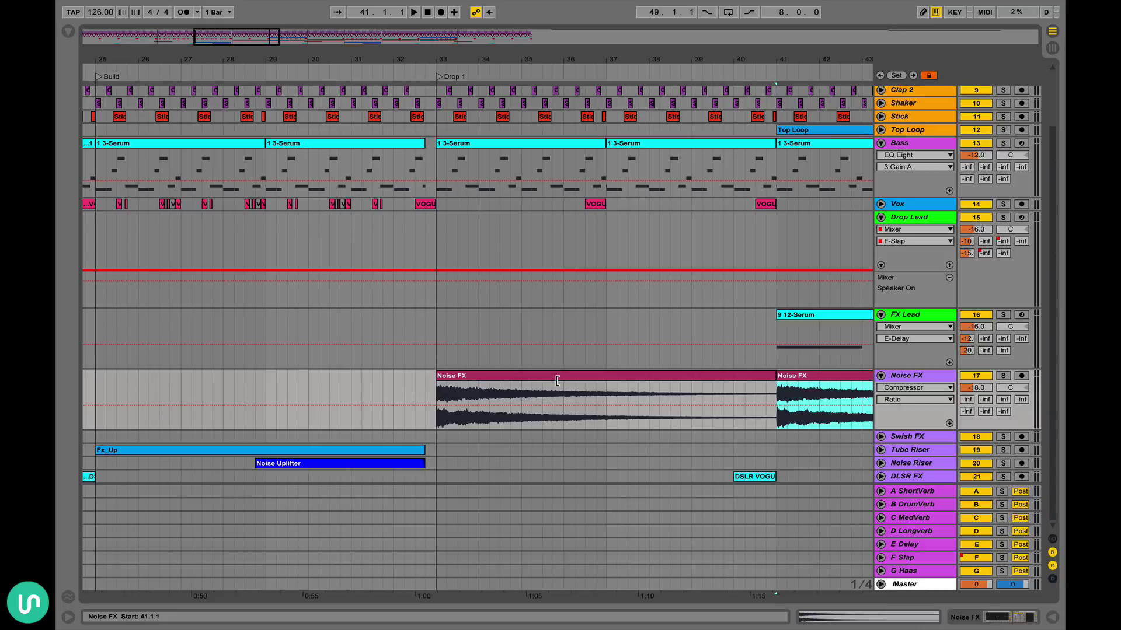
left_click(451, 378)
left_click(397, 387)
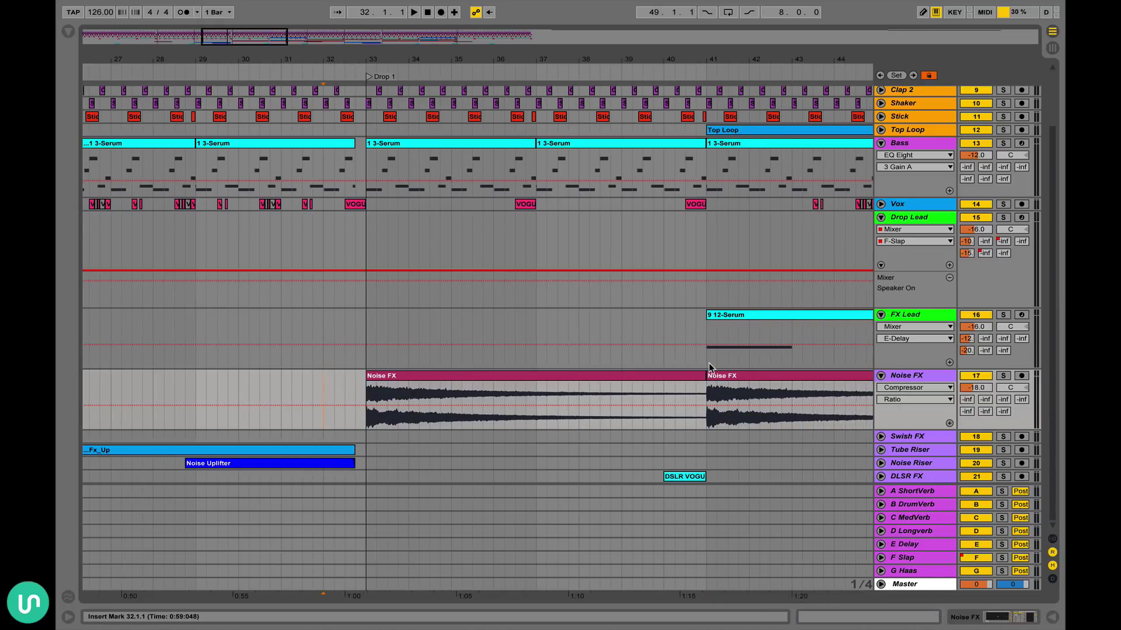
- Play from 32.1.1 into Drop 1, mute the Noise FX track, and replay the same passage without it
scroll(709, 363, "right", 2)
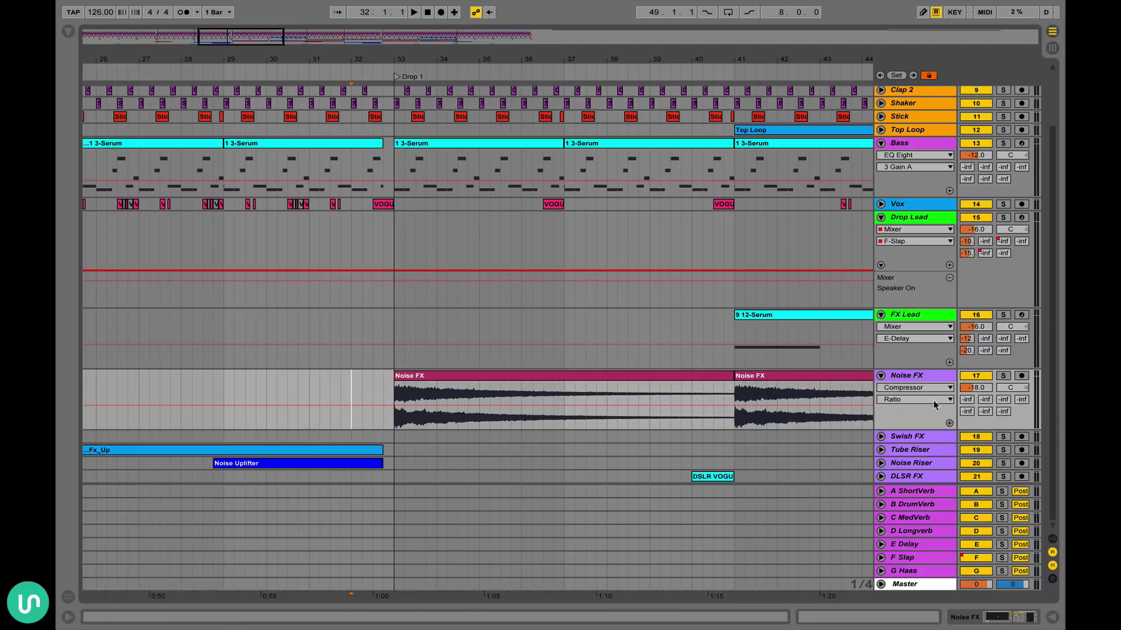
key("space")
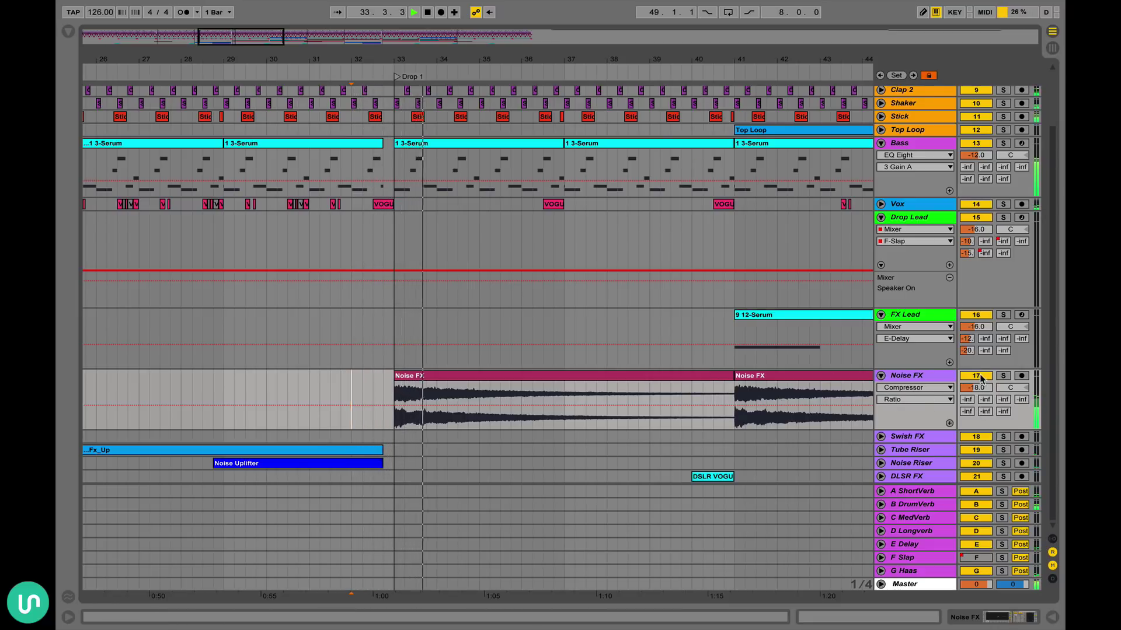
left_click(976, 376)
key("space")
key("space")
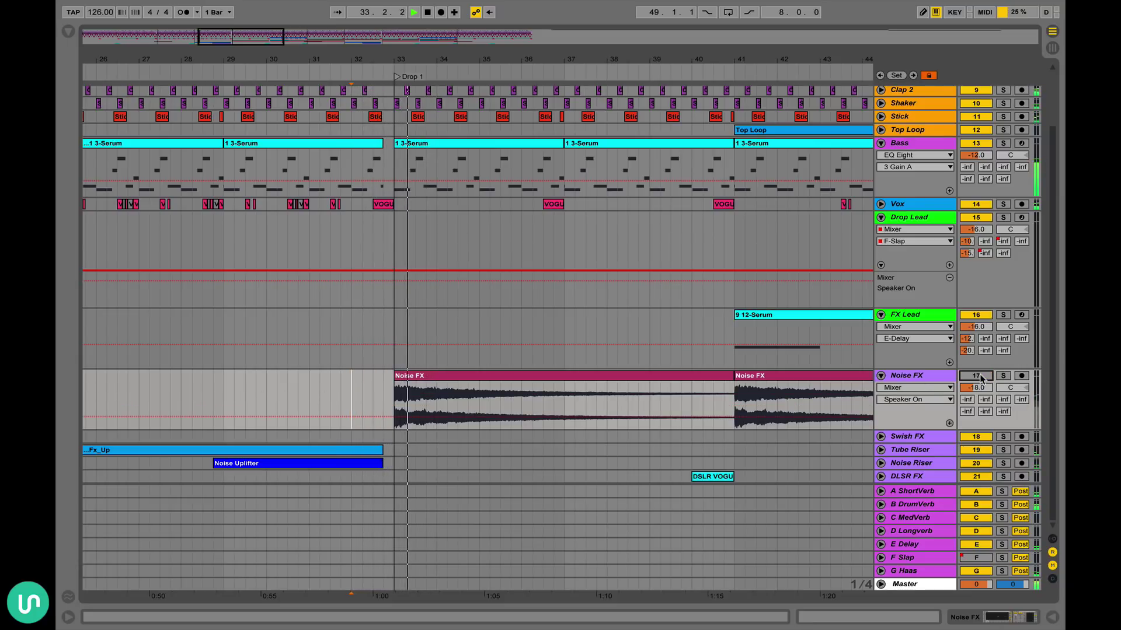
- Stop playback, unmute the Noise FX track and select its clip at 33.1.1 under Drop 1
key("space")
left_click(976, 376)
left_click(478, 376)
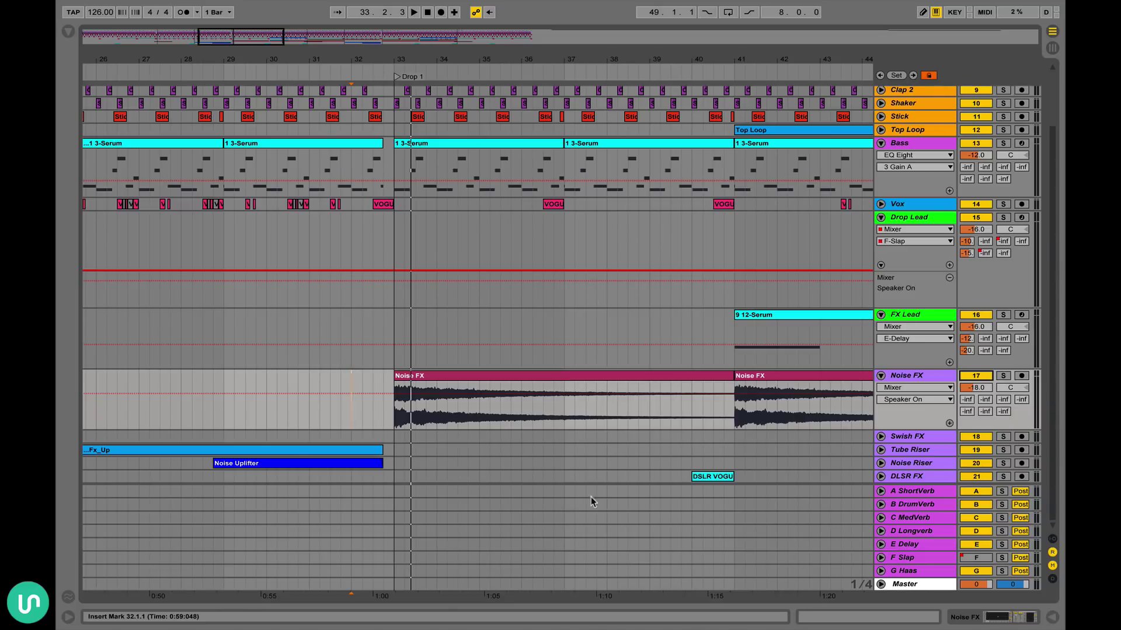
left_click(435, 377)
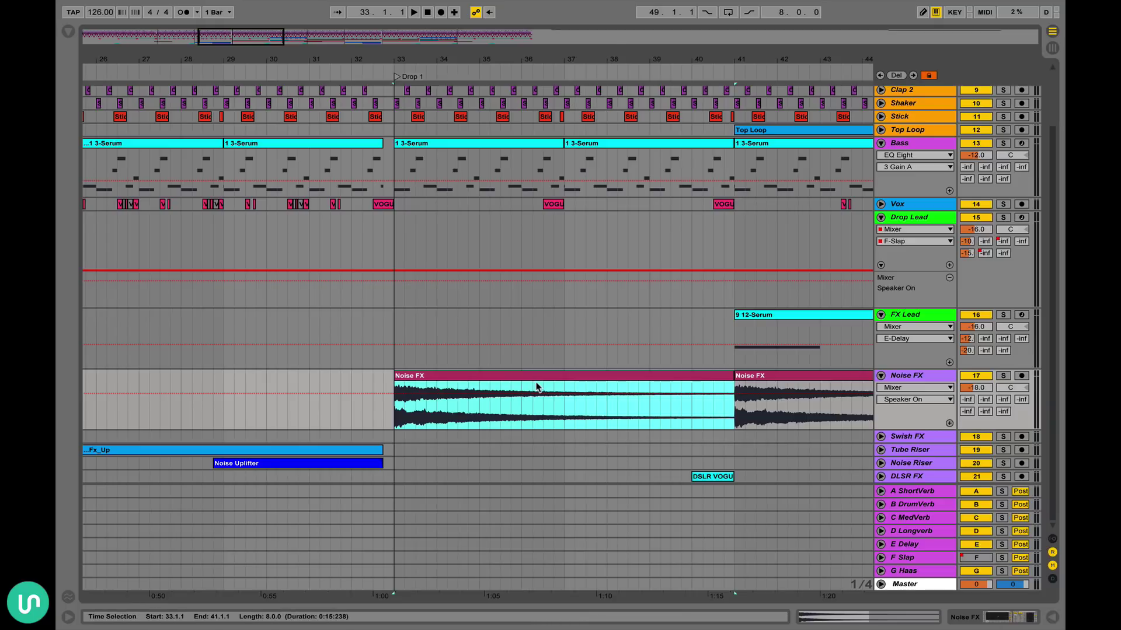
- Show the Noise FX track's B-DrumVerb send lane, then solo the track and listen to its clip from 33.1.1
scroll(534, 386, "right", 3)
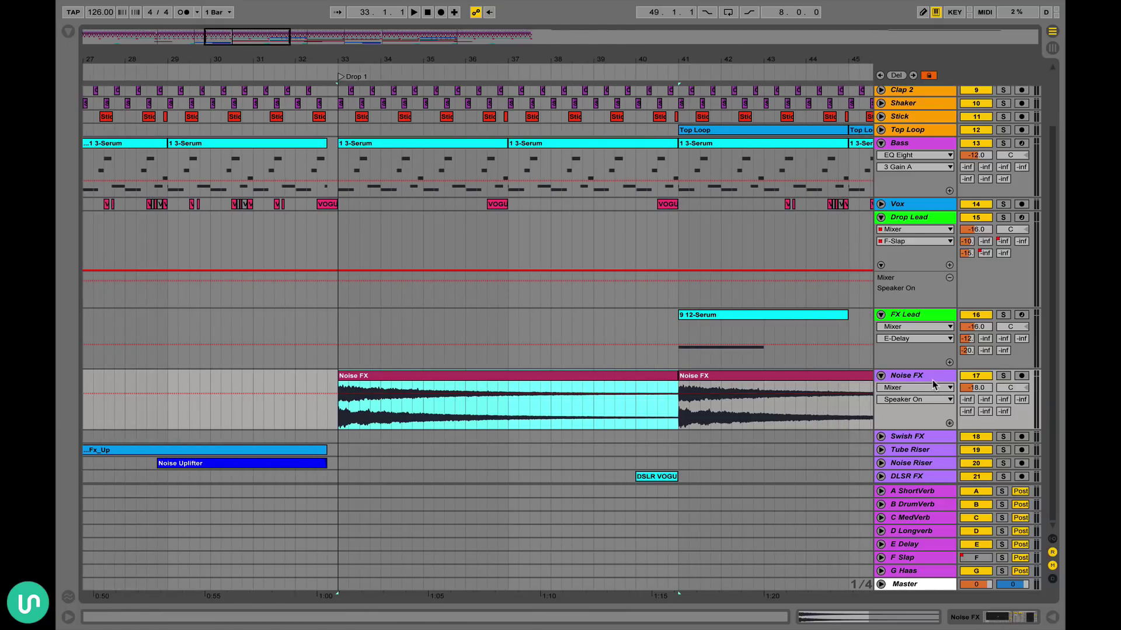
left_click(985, 399)
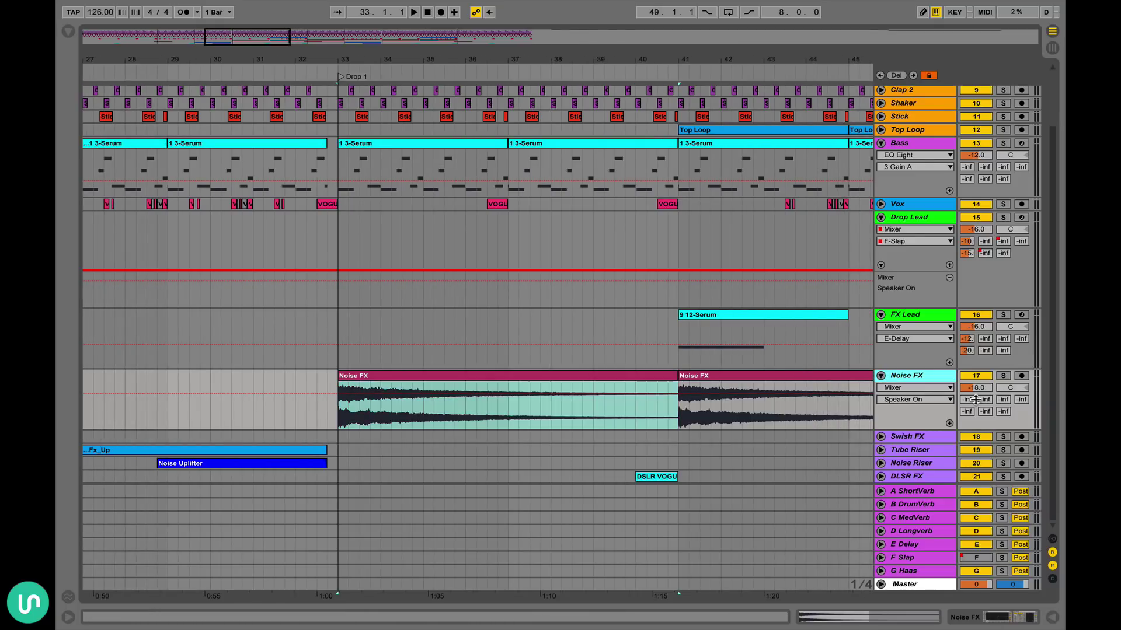
left_click(1002, 375)
left_click(377, 376)
key("space")
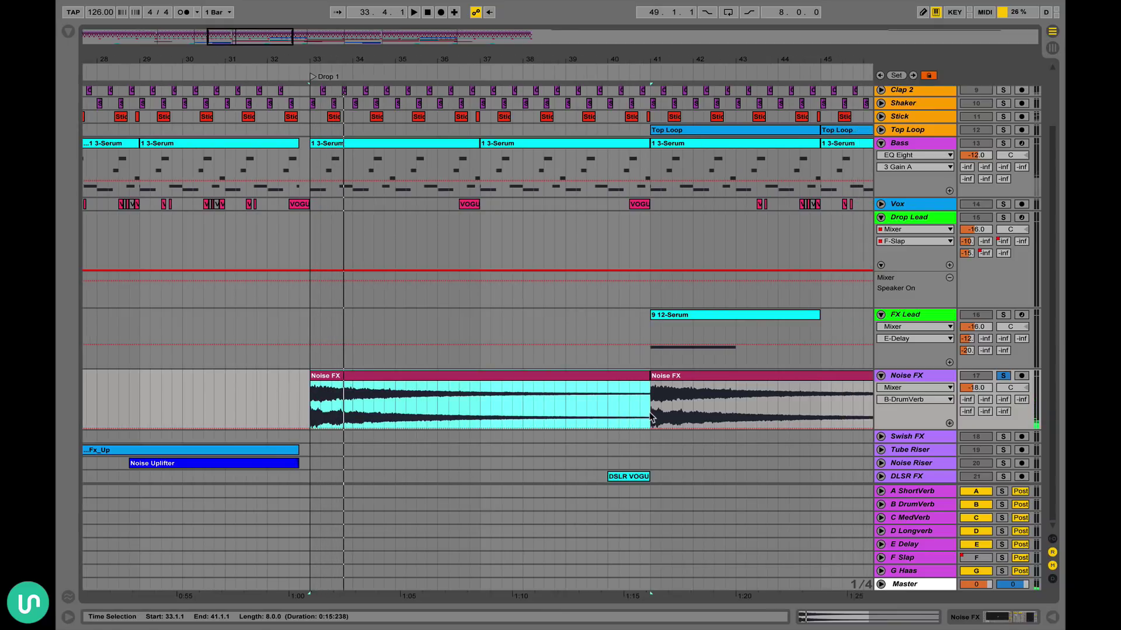
- Unfold the Swish FX track and place the insert marker on it at 50.1.1, in Break 2
left_click(881, 439)
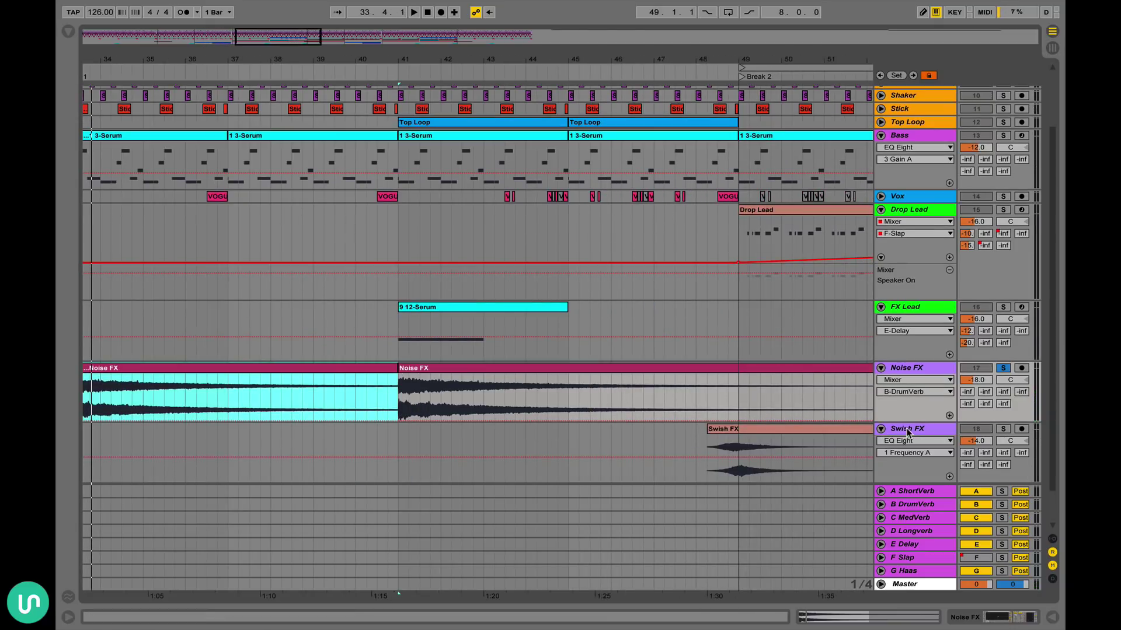
left_click(908, 433)
left_click(626, 435)
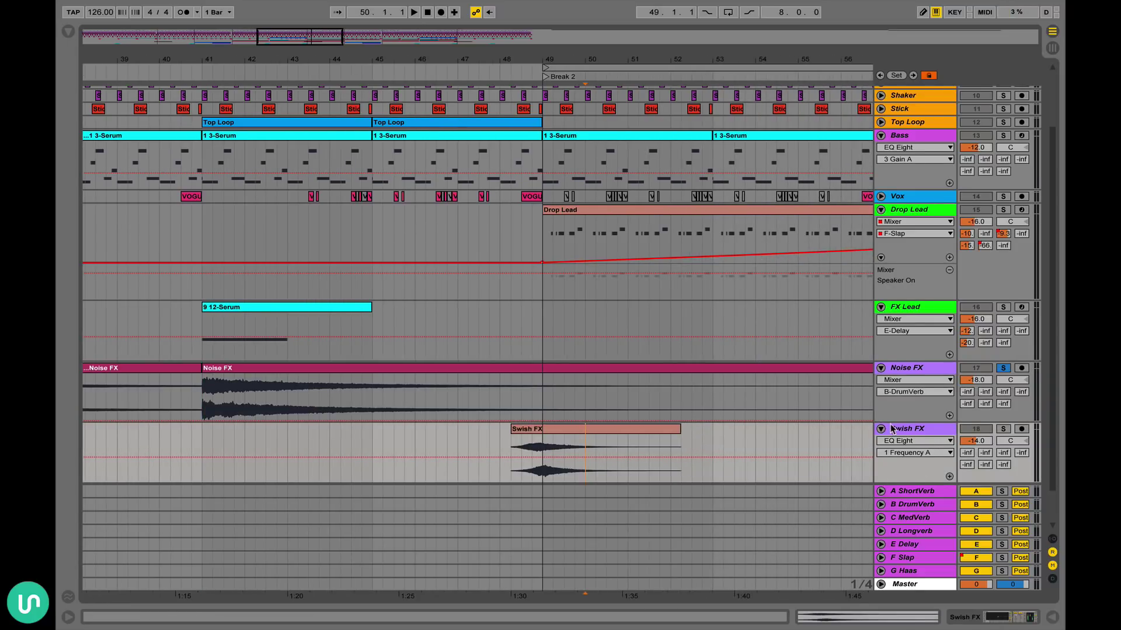
- Unfold the Tube Riser track and inspect its Fx_Up clip in Build 2 along with its A-ShortVerb send
scroll(883, 495, "down", 3)
left_click(881, 450)
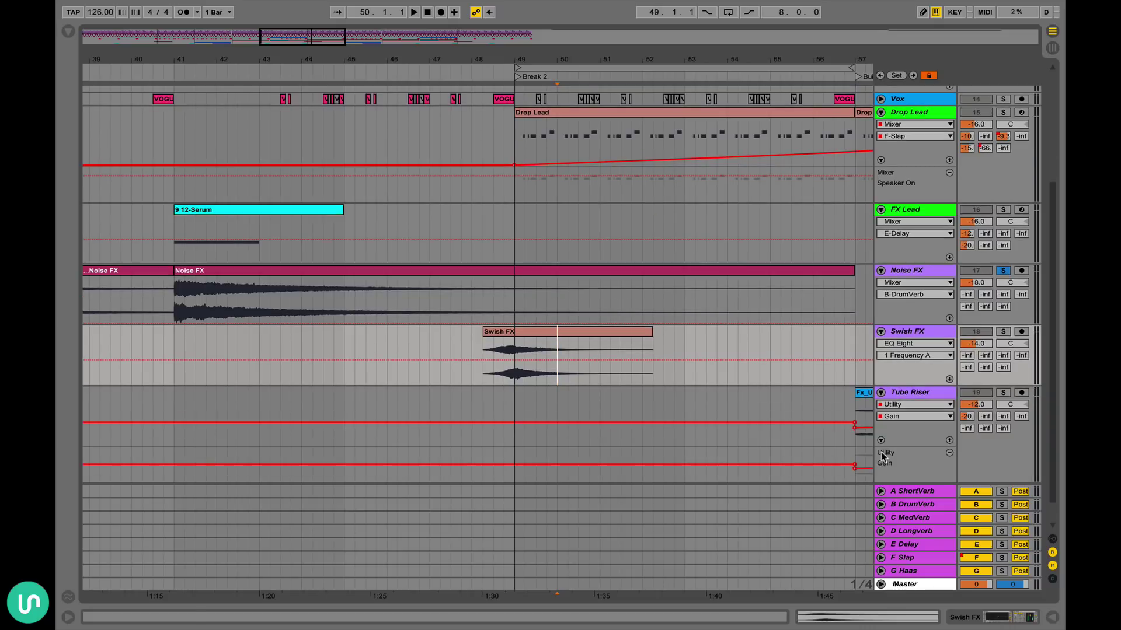
left_click(797, 423)
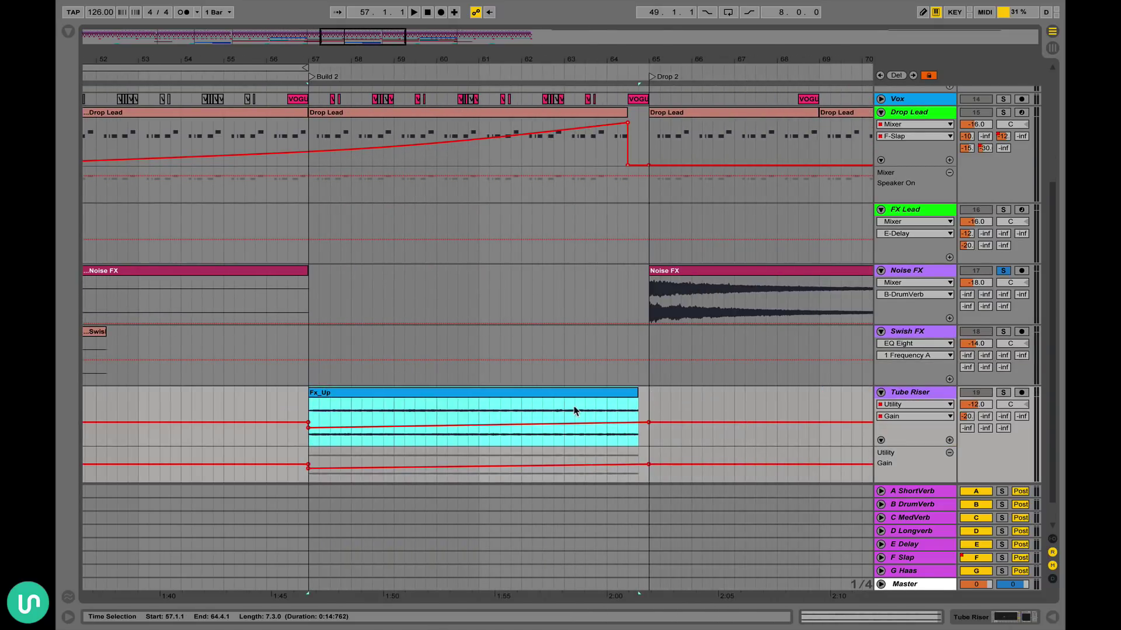
left_click(574, 415)
left_click(967, 416)
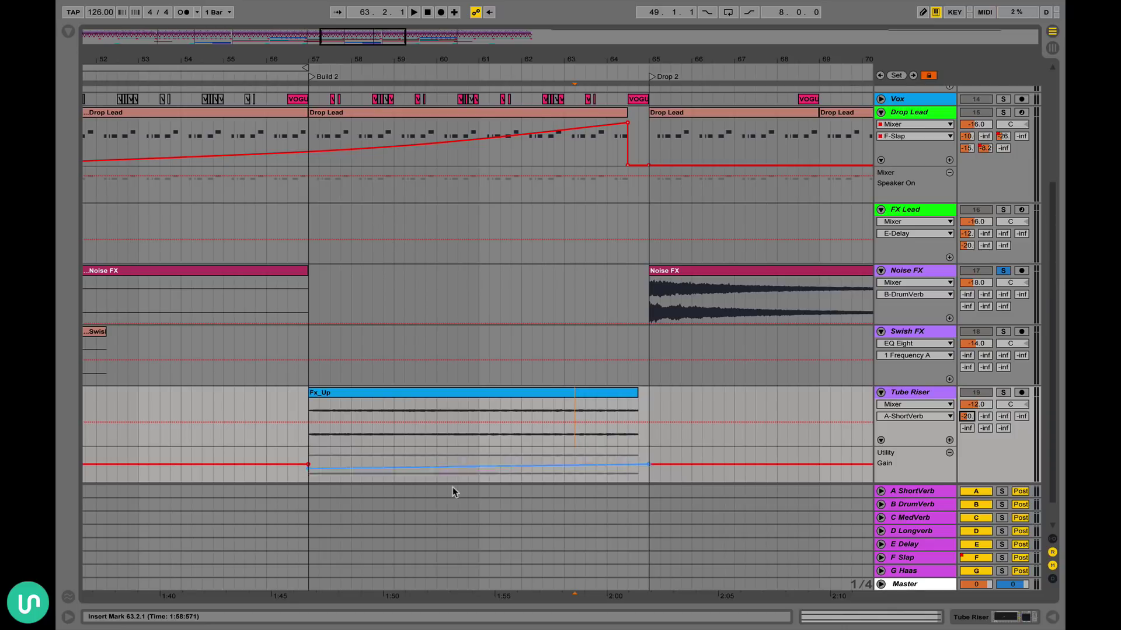
left_click(456, 390)
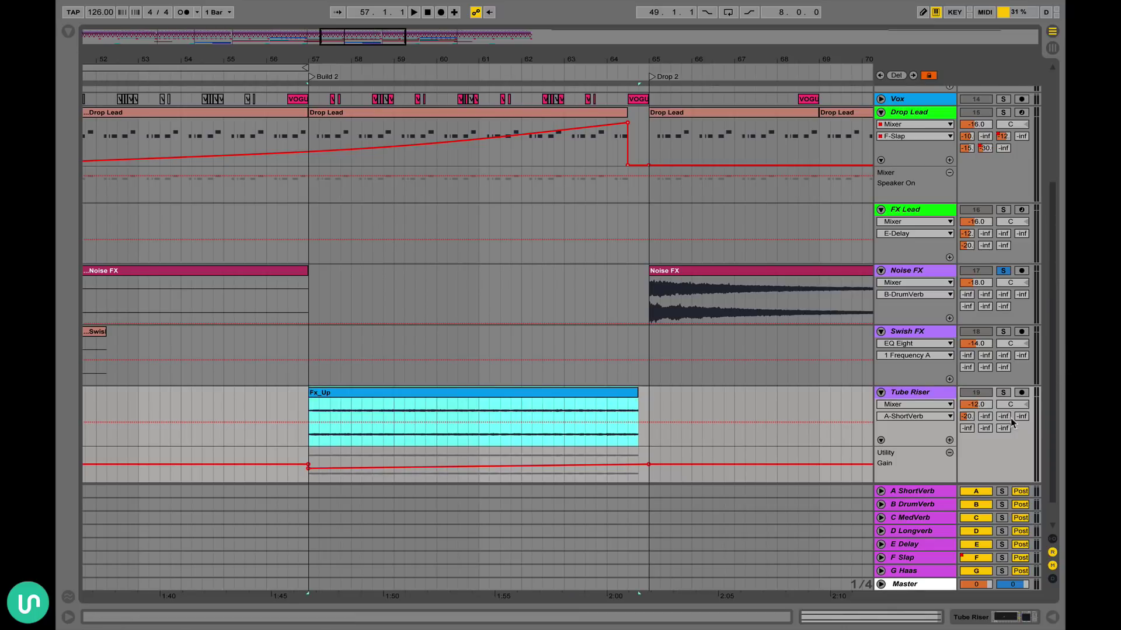
- Try a rising track-volume automation across the Tube Riser's Fx_Up clip, override it with the volume control, and undo the automation
left_click(971, 407)
left_click(435, 401)
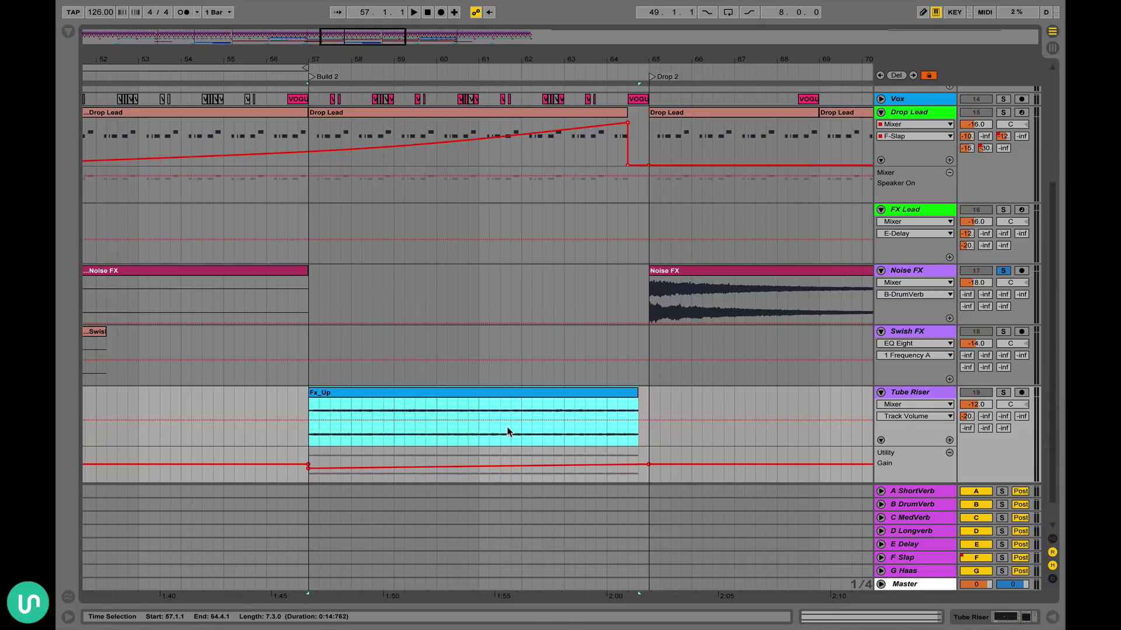
left_click_drag(509, 430, 509, 437)
left_click_drag(620, 426, 620, 415)
left_click_drag(972, 399, 973, 409)
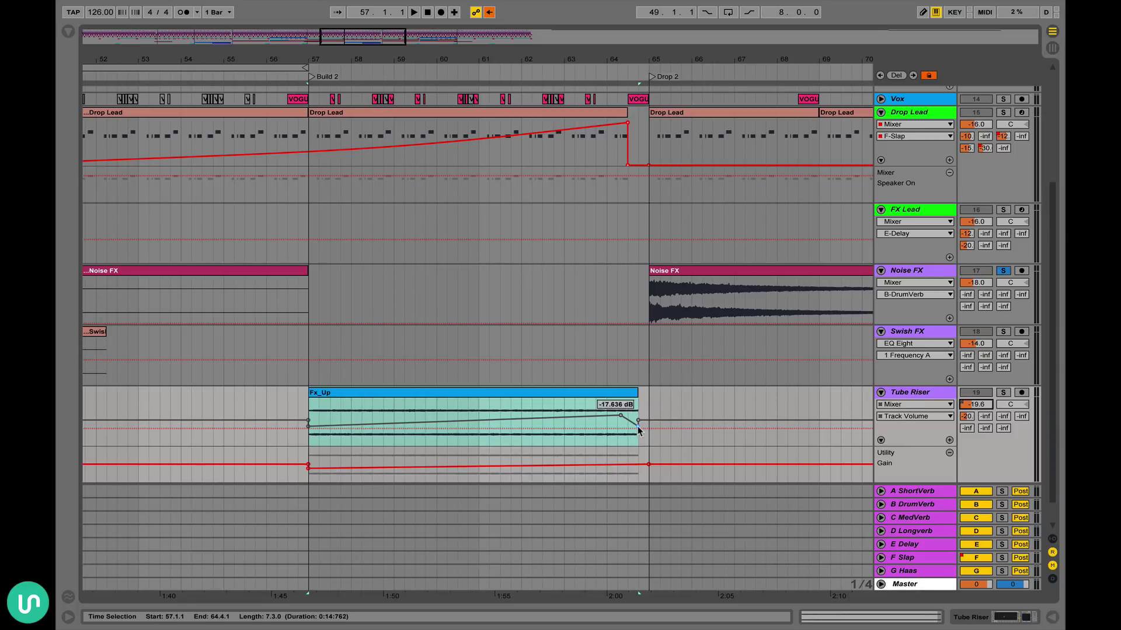
left_click(489, 12)
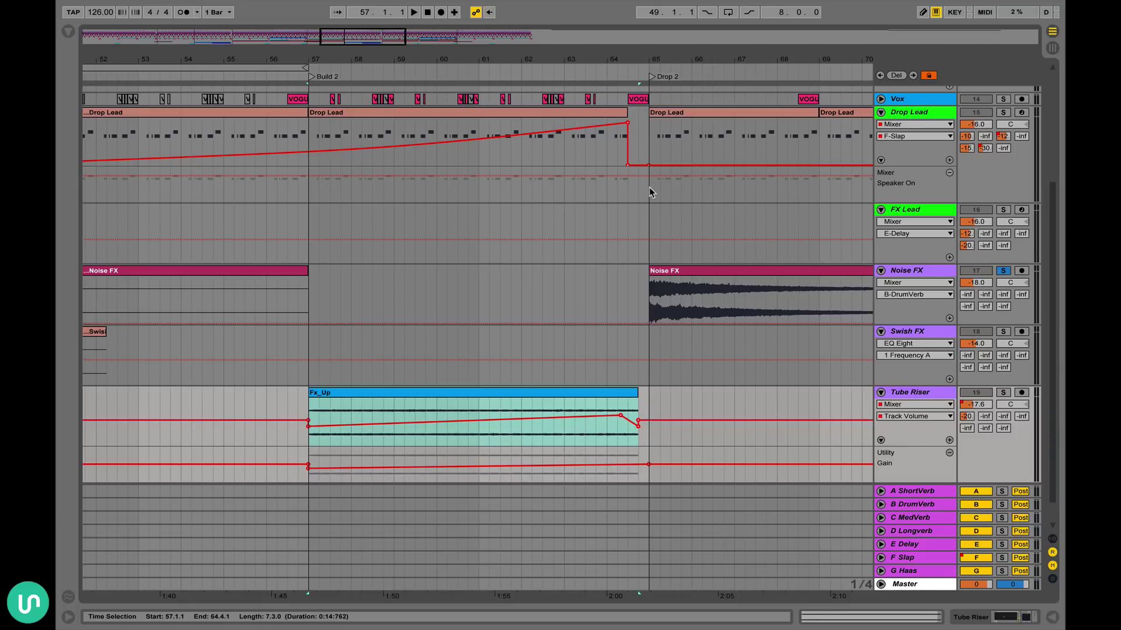
key("super+z")
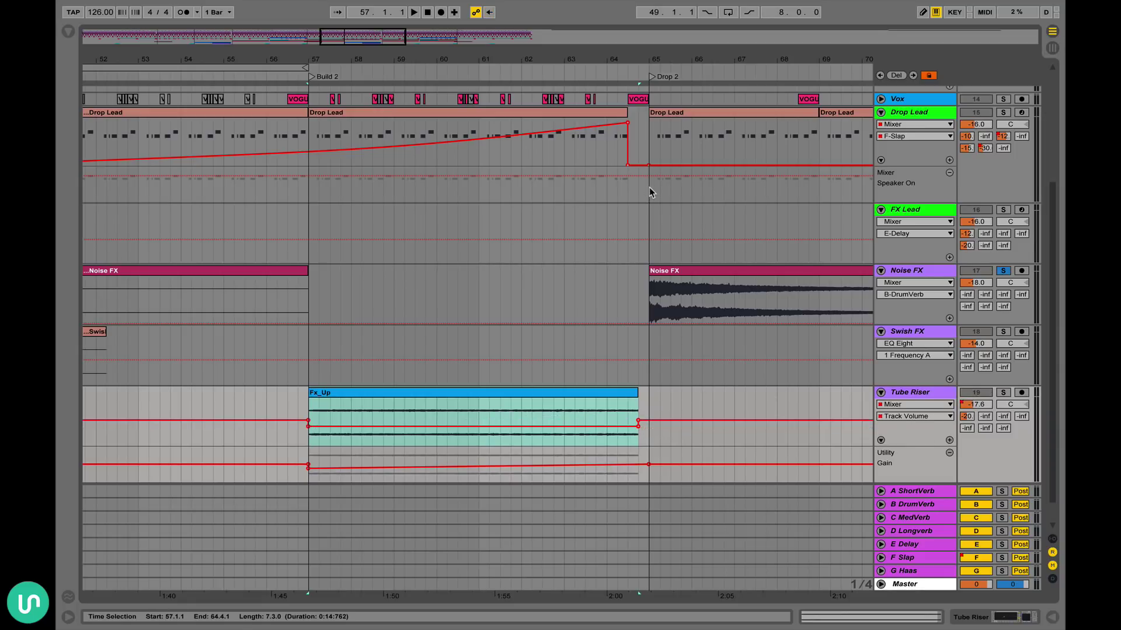
key("super+z")
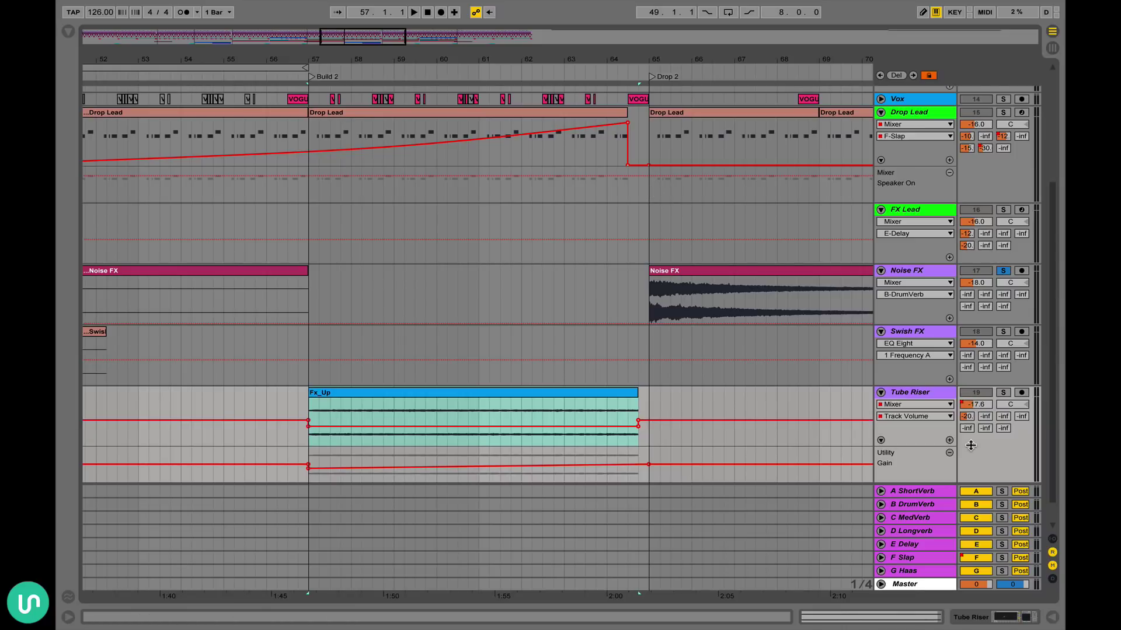
- Open the Tube Riser's devices to compare its Utility Gain automation with its track volume, then hide the device view
left_click(936, 394)
double_click(935, 394)
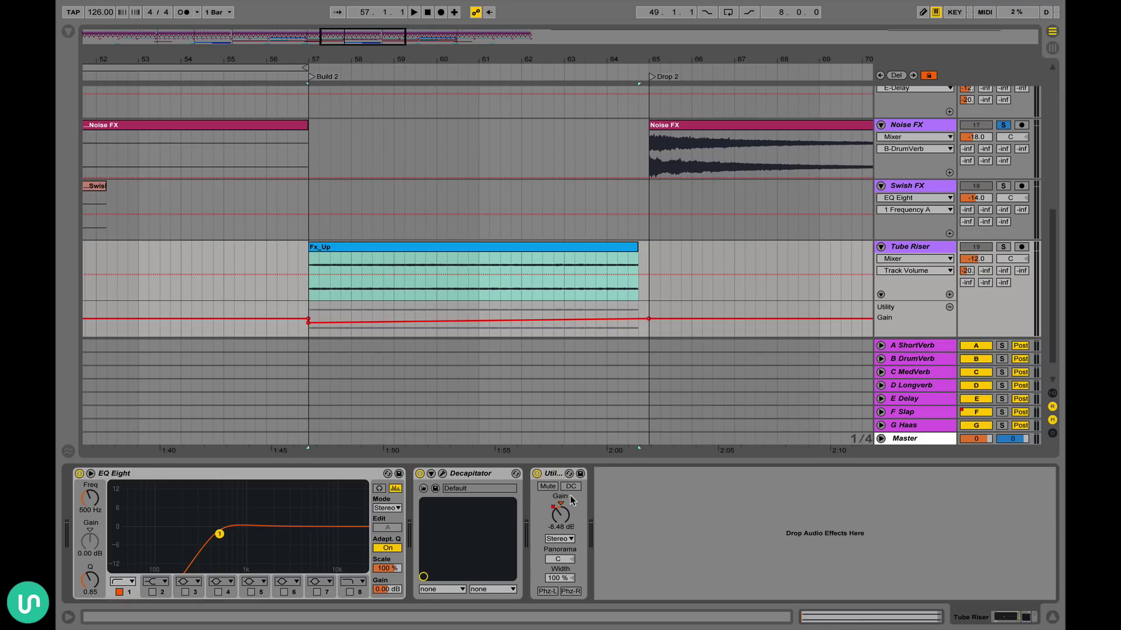
left_click(566, 518)
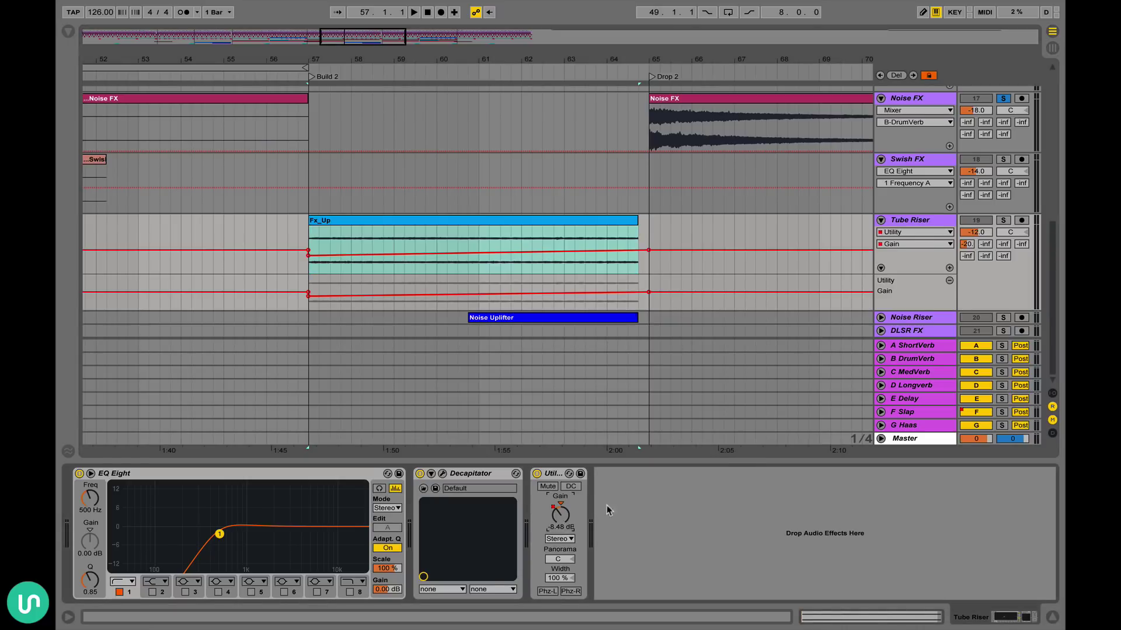
left_click(374, 220)
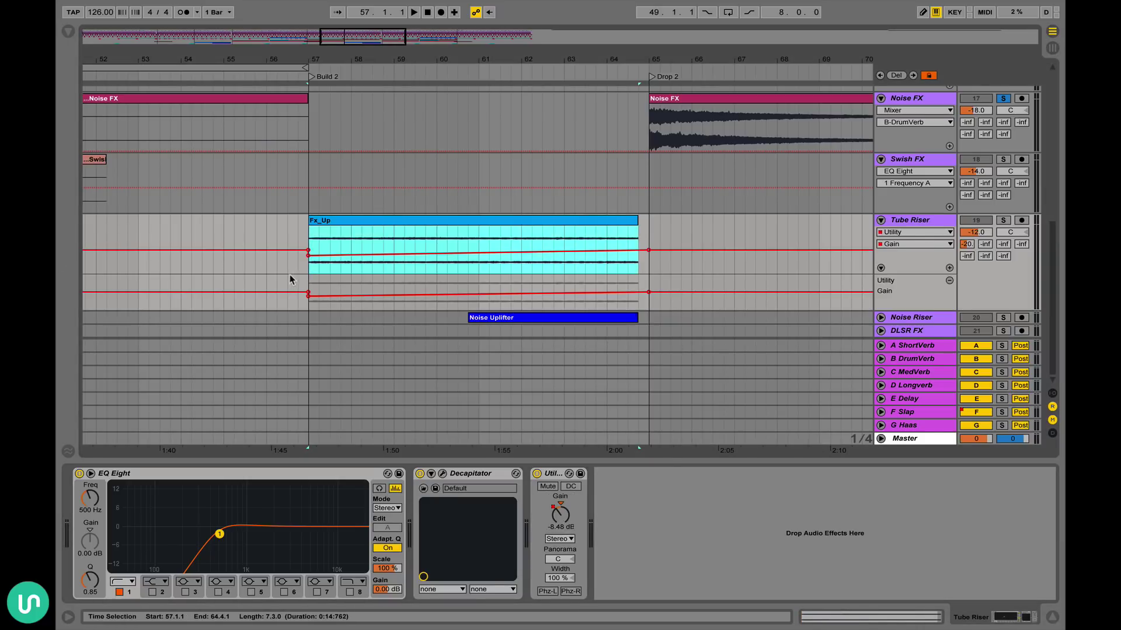
left_click(986, 232)
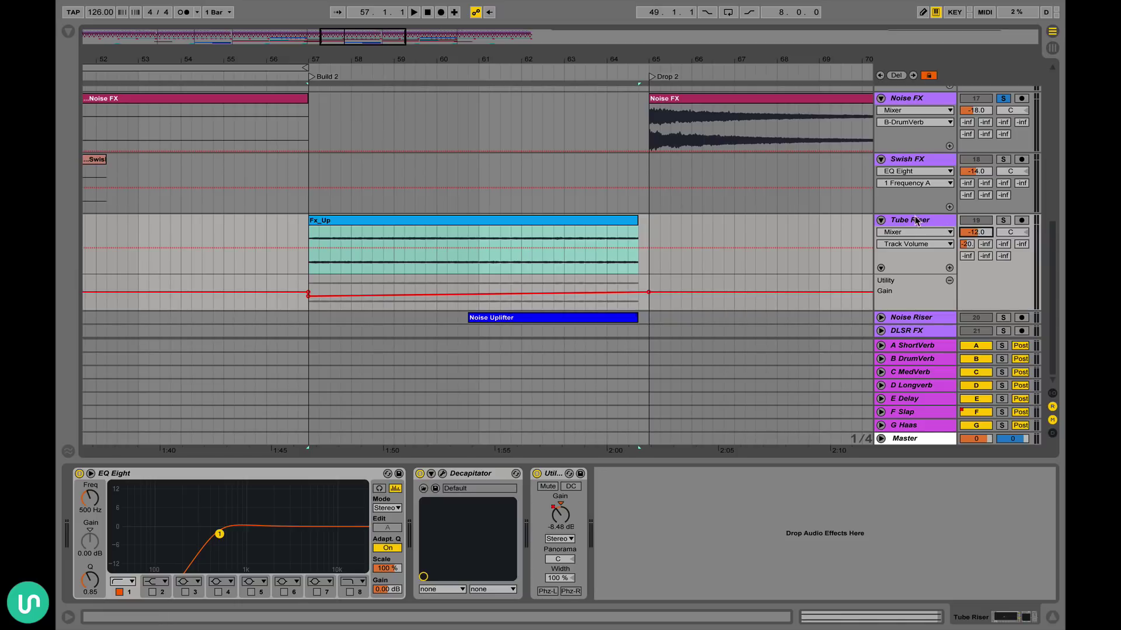
key("ctrl+alt+l")
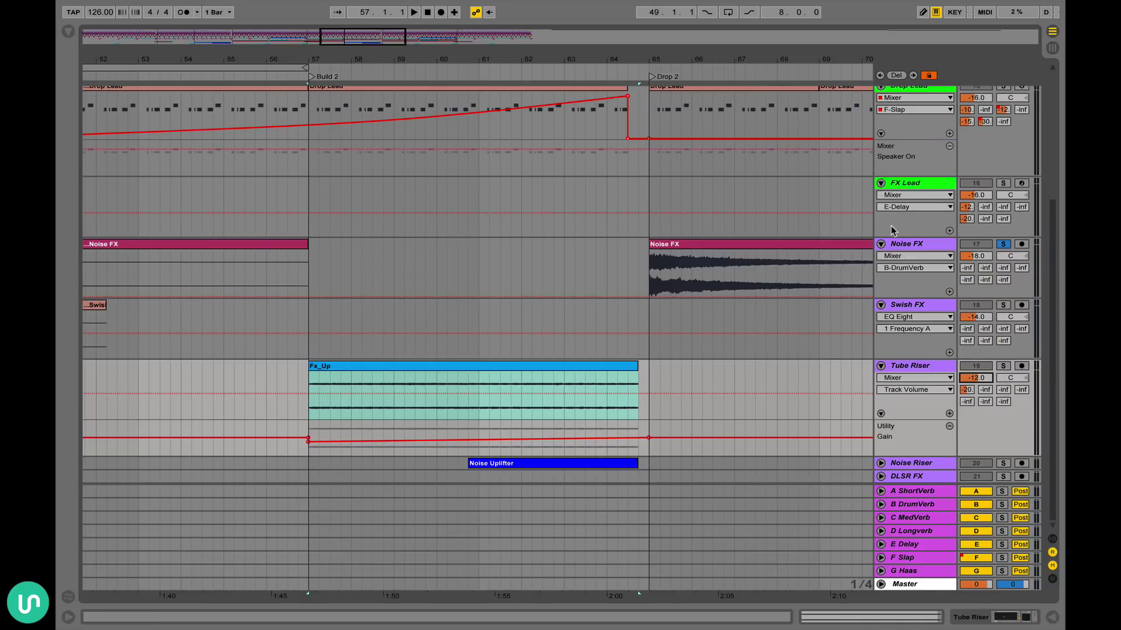
- Fold the Tube Riser track and unfold Noise Riser to show the Noise Uplifter waveform before Drop 2
left_click(880, 366)
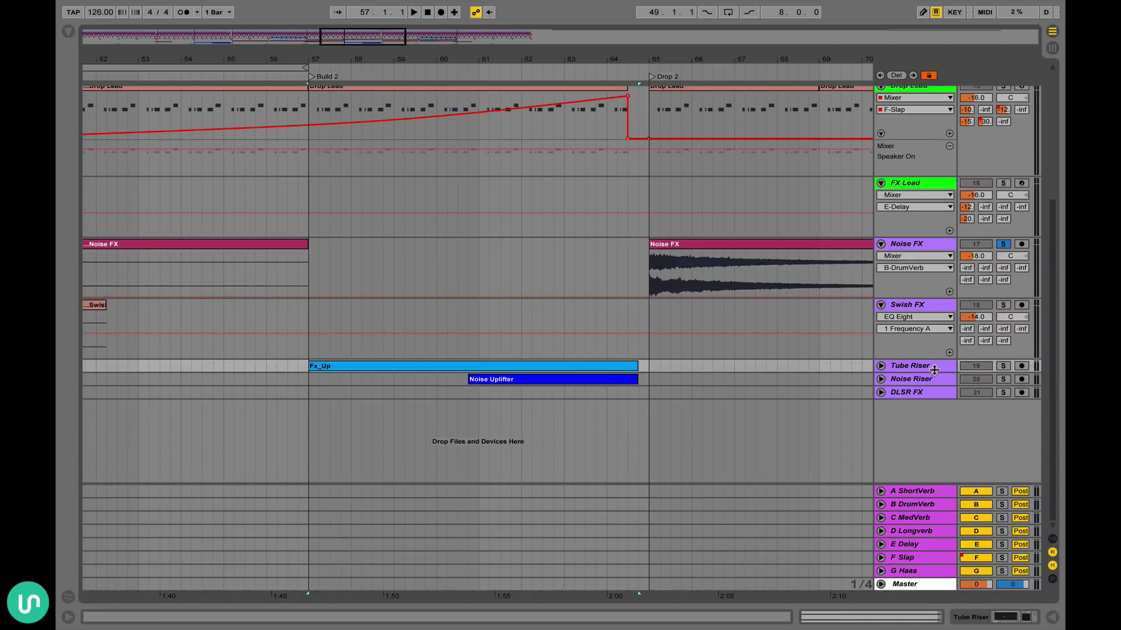
left_click(880, 379)
left_click(604, 399)
scroll(604, 398, "right", 5)
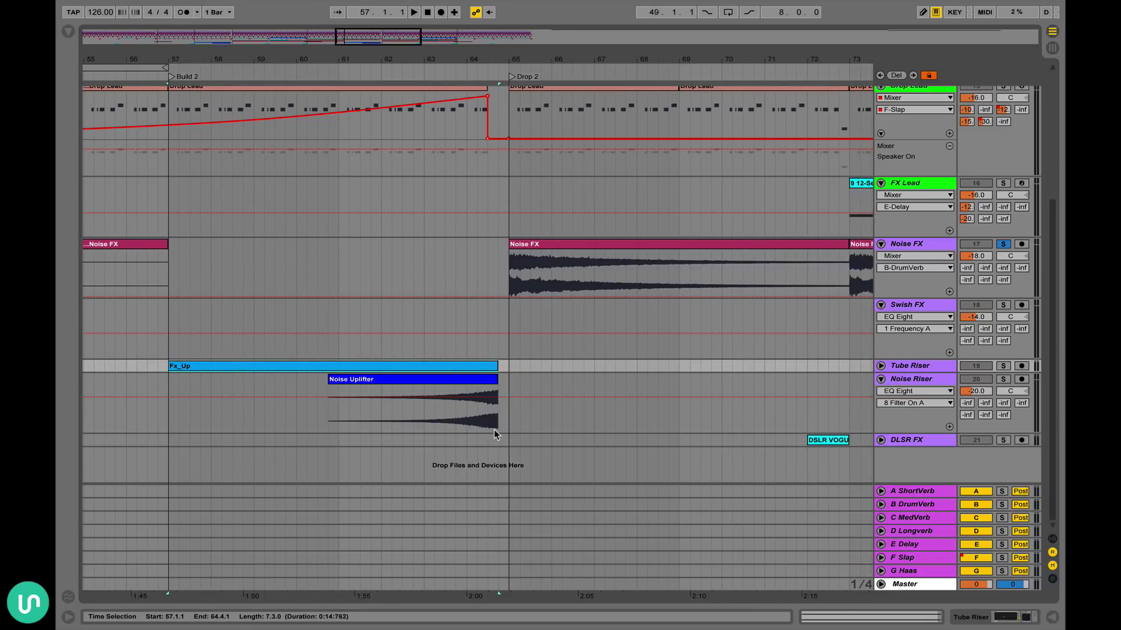
- Play the Noise Riser soloed from 64.1.1, then replay the passage into Drop 2 with the solo off
key("space")
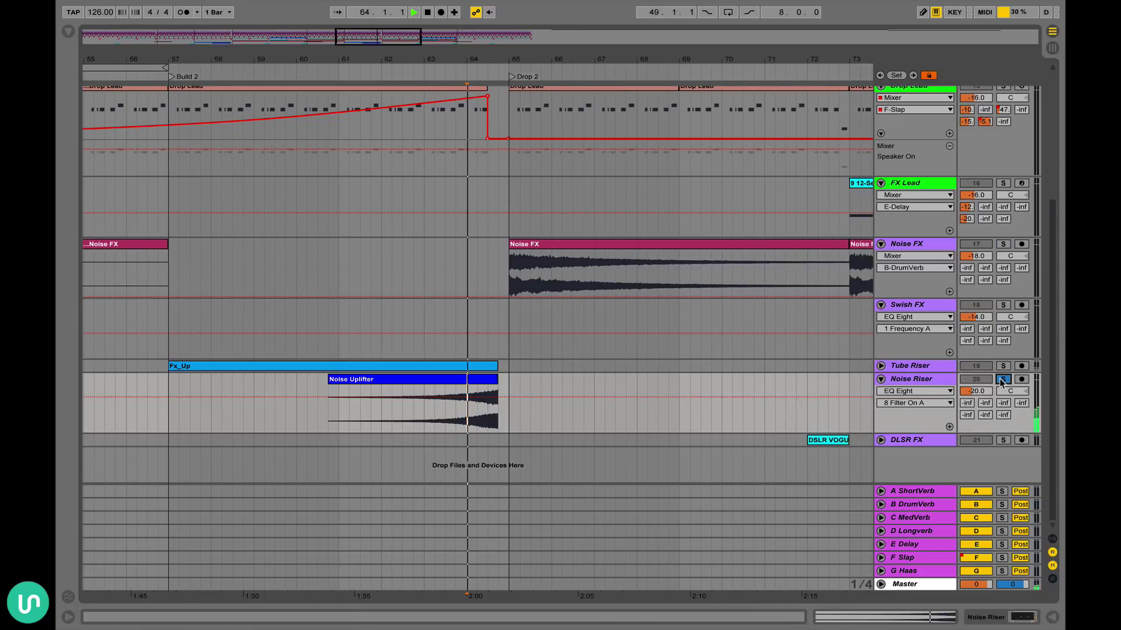
key("space")
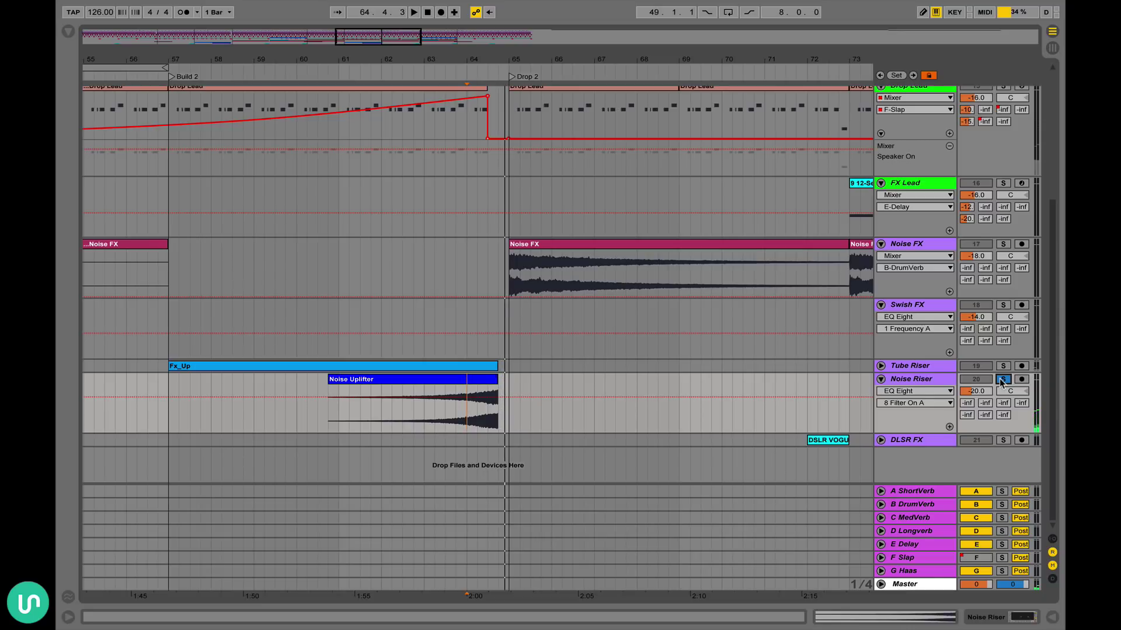
left_click(999, 378)
key("space")
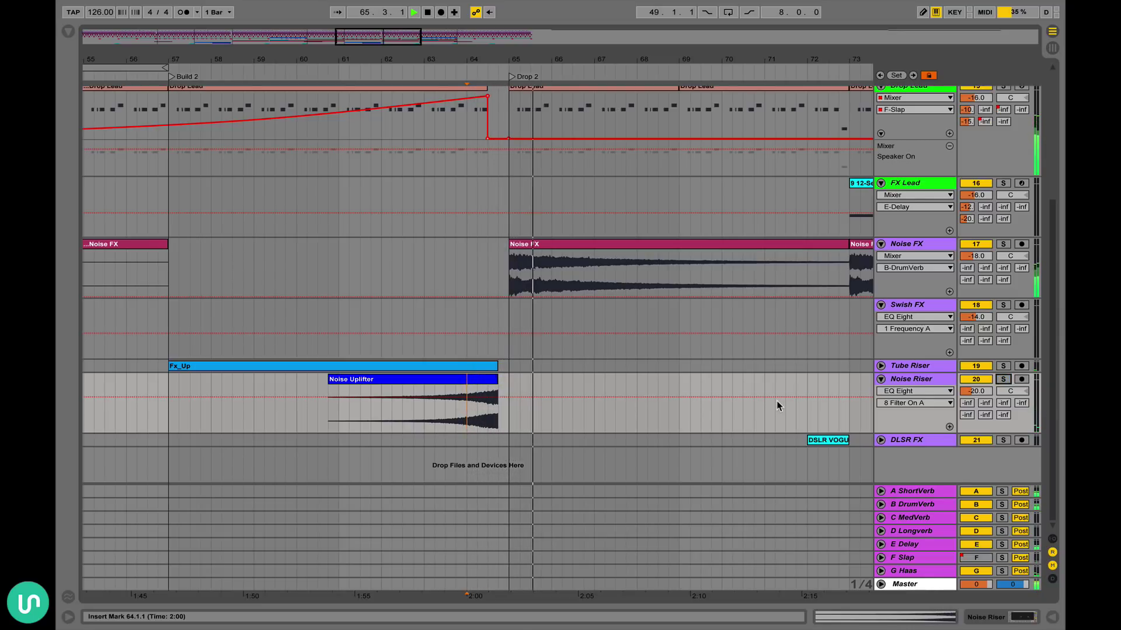
key("space")
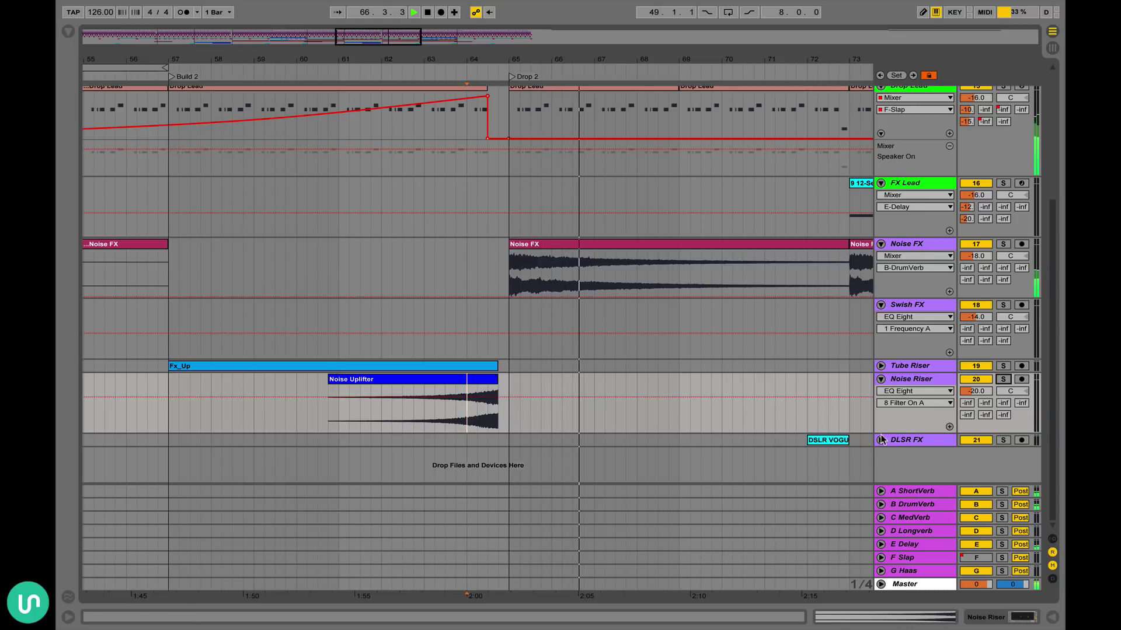
- Unfold the DLSR FX track and select its clip at 72.1.1
left_click(881, 439)
scroll(819, 439, "right", 5)
left_click(590, 428)
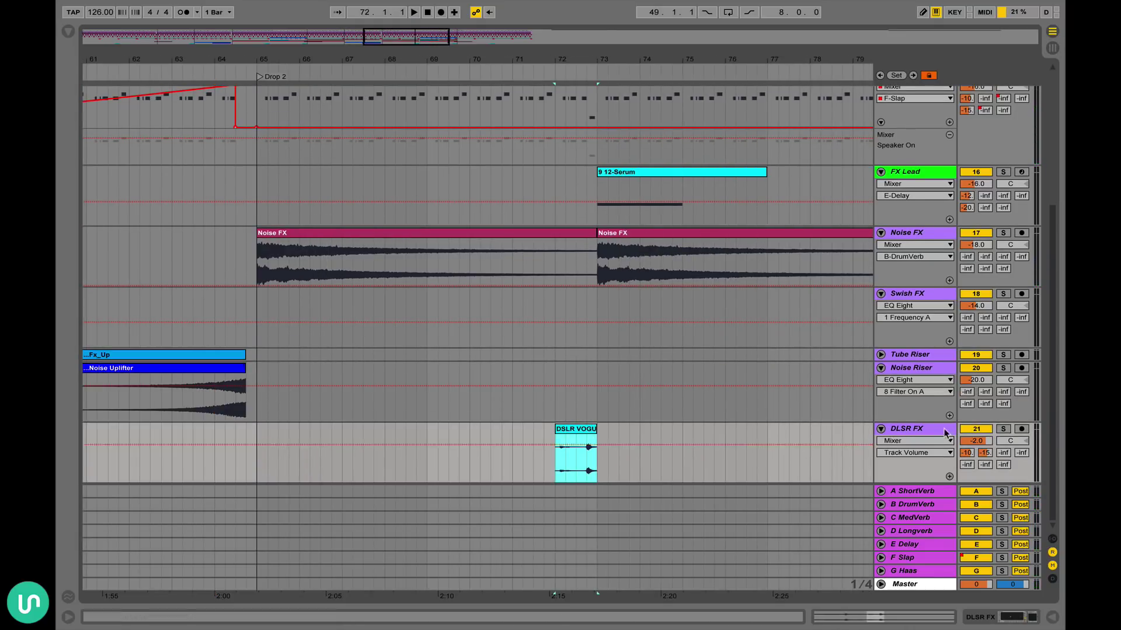
- Check the DLSR FX track's A-ShortVerb and B-DrumVerb send levels
left_click(967, 452)
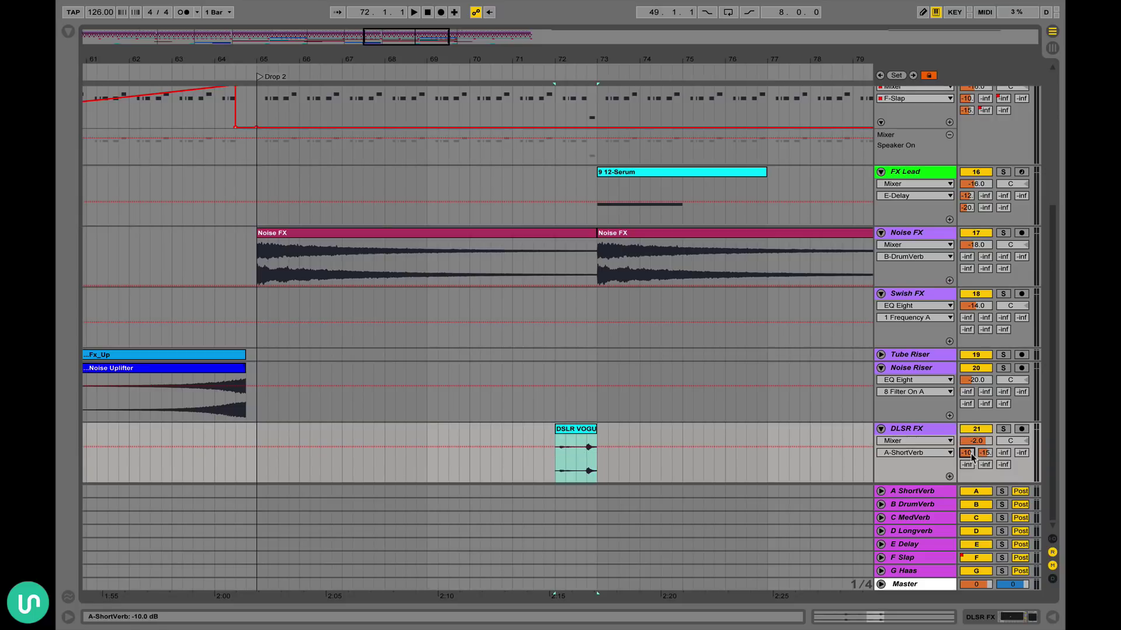
left_click(985, 453)
left_click(968, 453)
- Play the DLSR FX clip soloed from 72.1.1, then listen to the passage with the solo off
left_click(1004, 428)
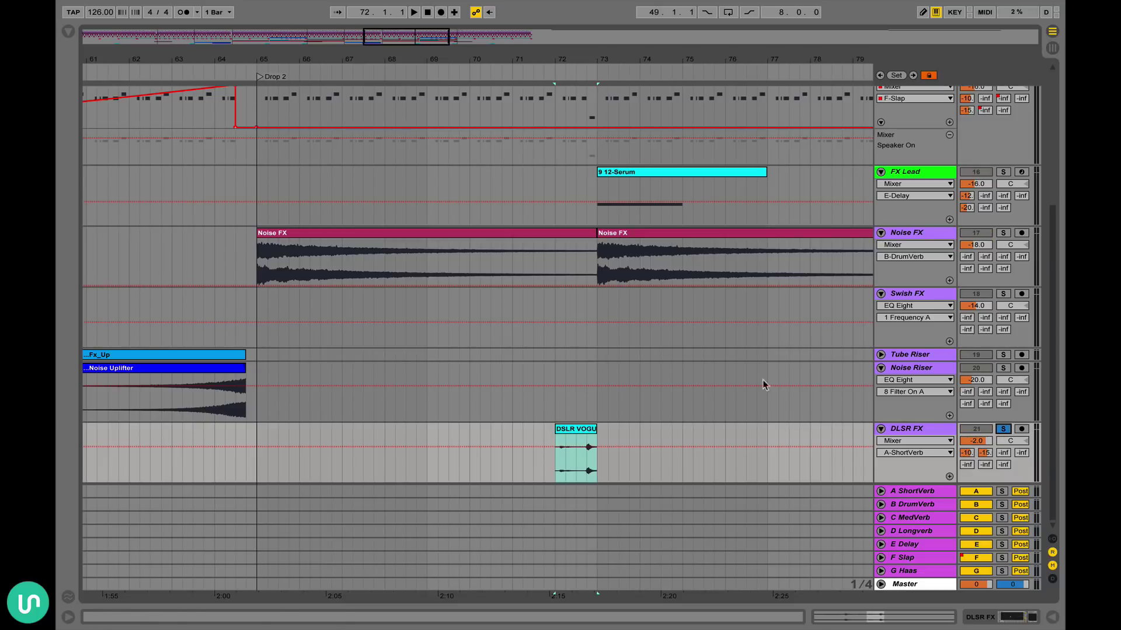
scroll(635, 419, "right", 2)
key("space")
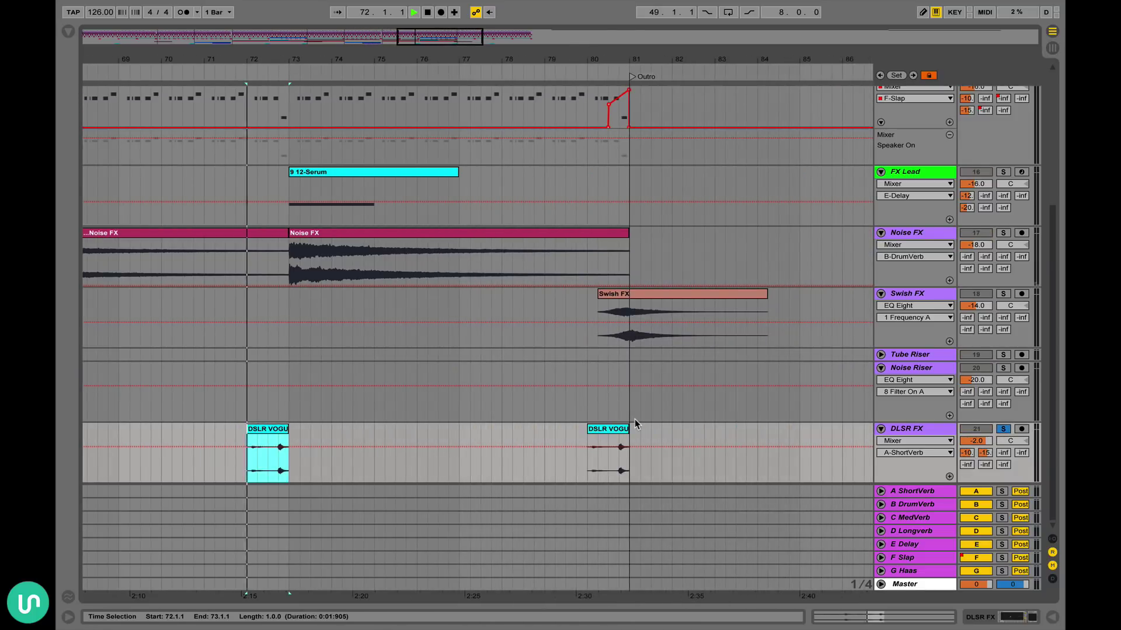
left_click(1003, 430)
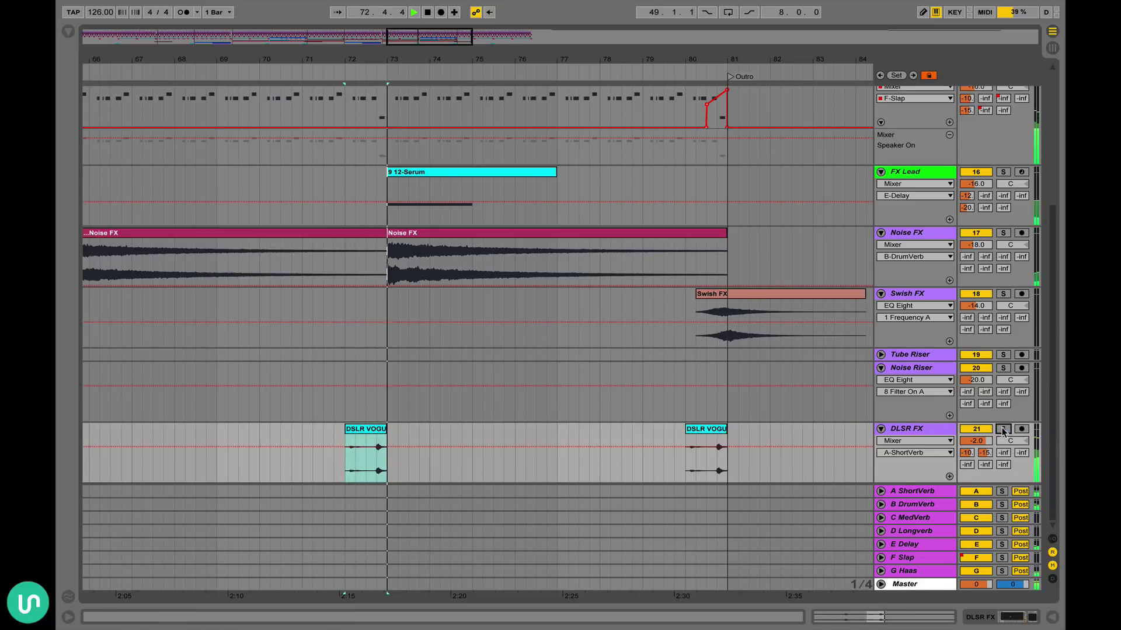
key("space")
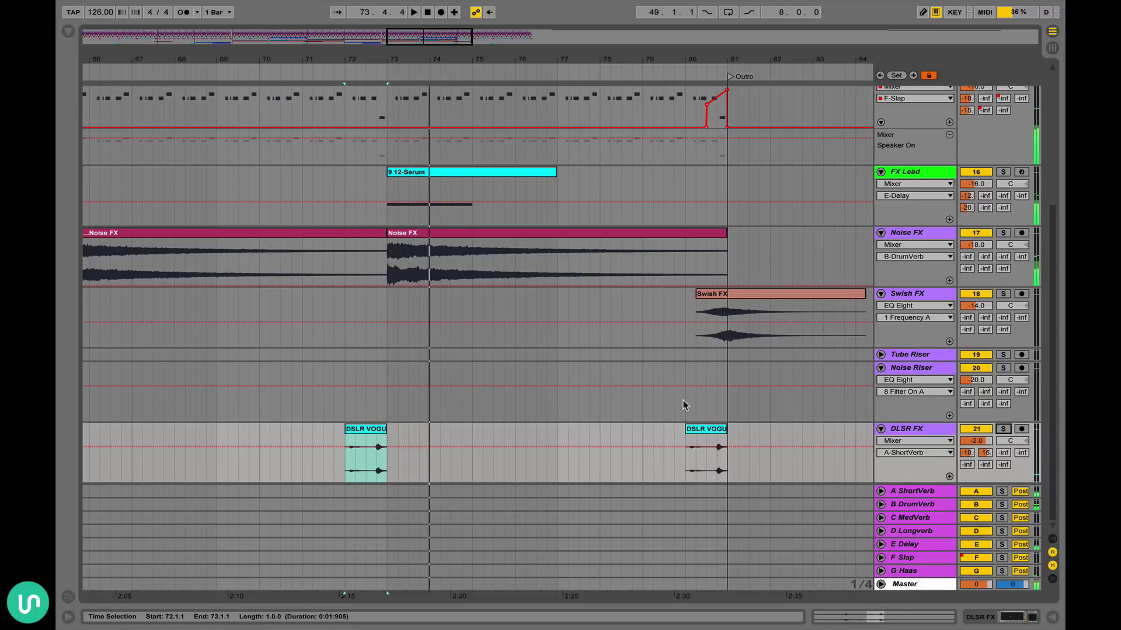
scroll(716, 343, "left", 6)
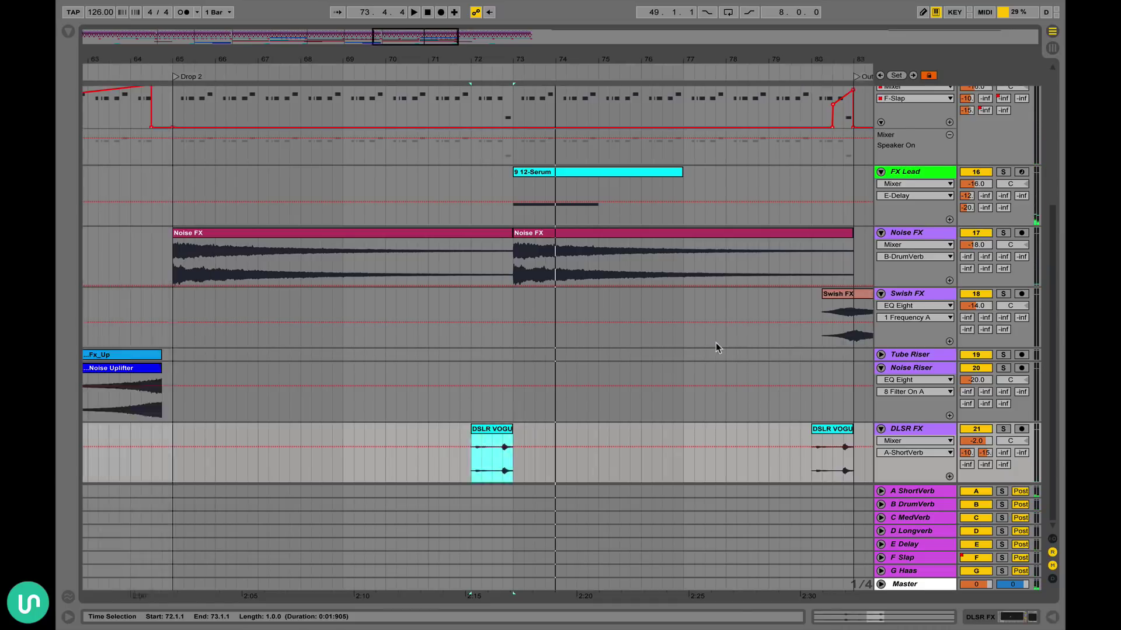
scroll(715, 343, "up", 4)
scroll(716, 344, "right", 4)
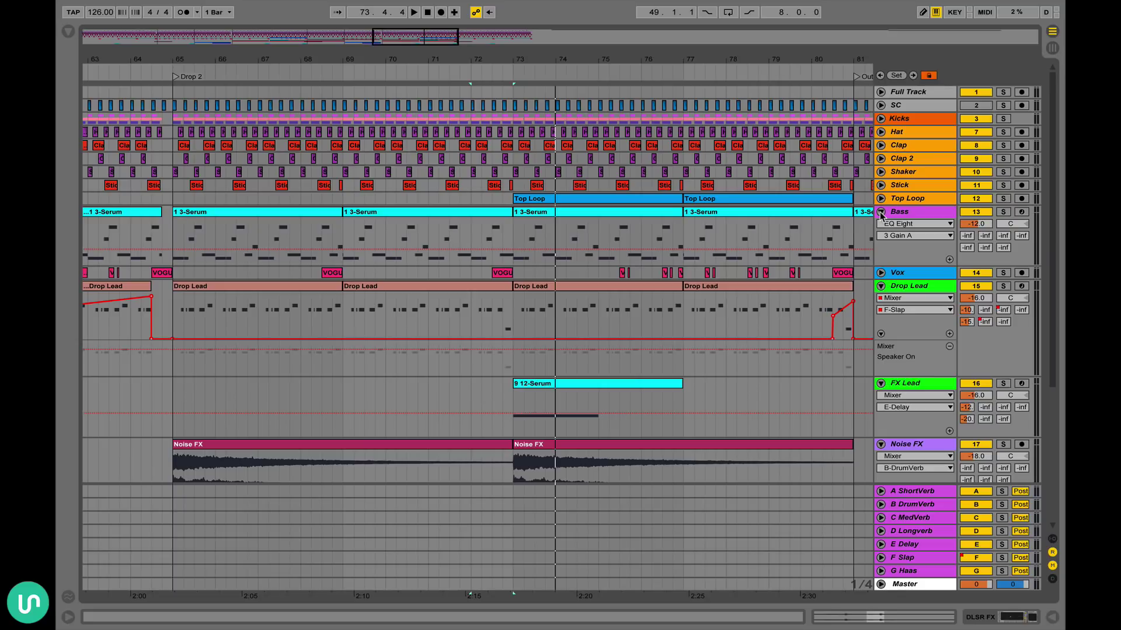
- Unfold the Kicks group and the SC track and go to the start of the Intro
scroll(799, 118, "left", 10)
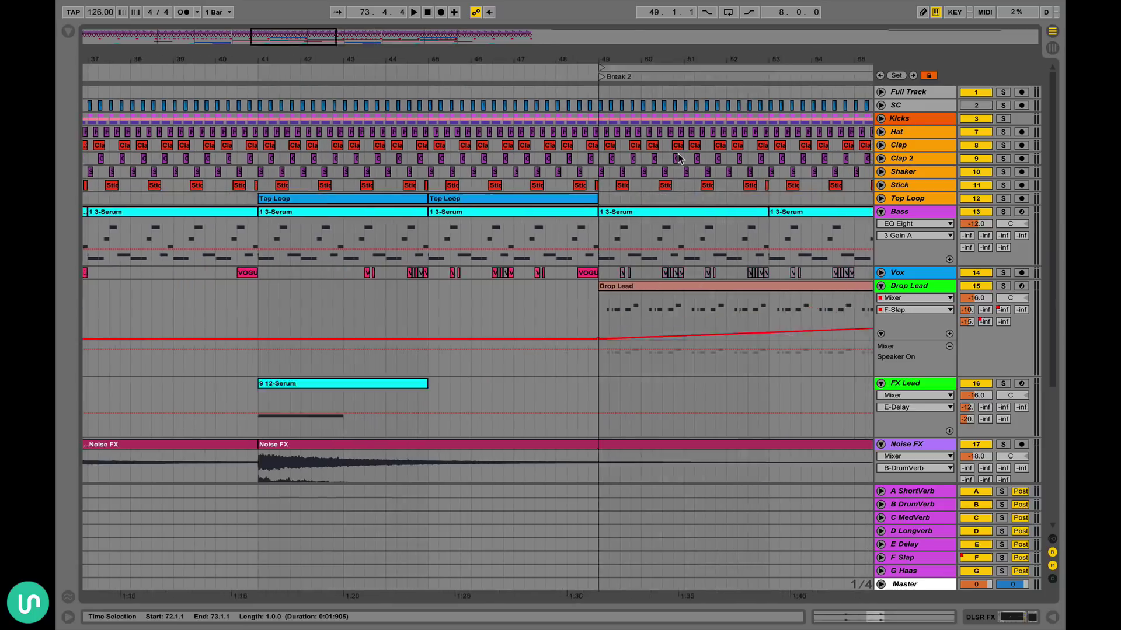
scroll(799, 117, "right", 2)
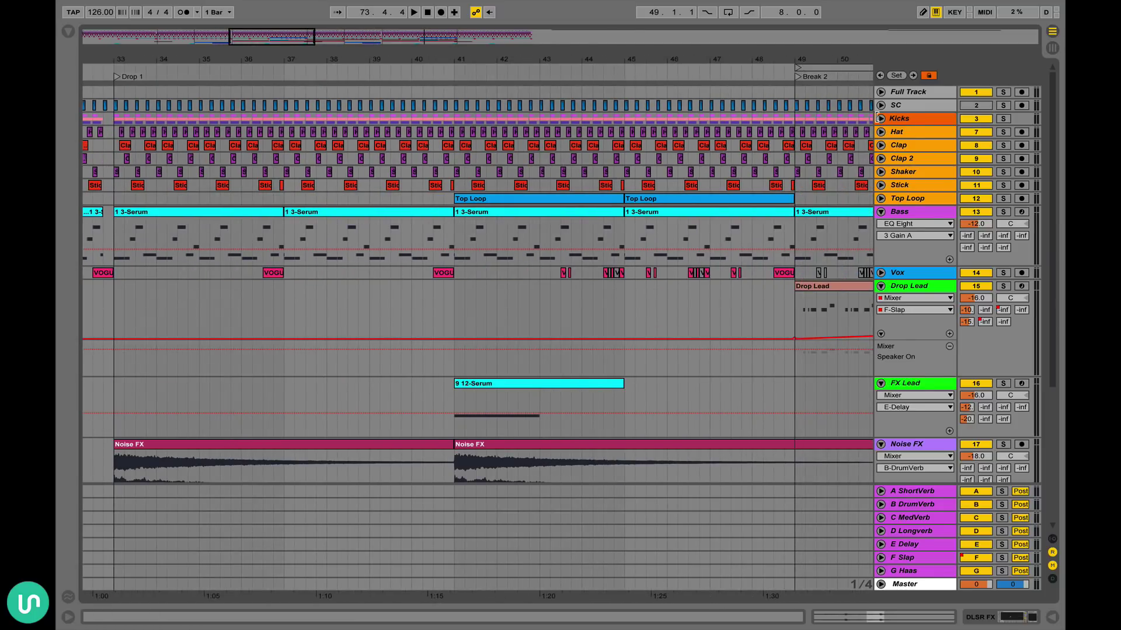
left_click(881, 119)
left_click(881, 105)
scroll(363, 101, "down", 1)
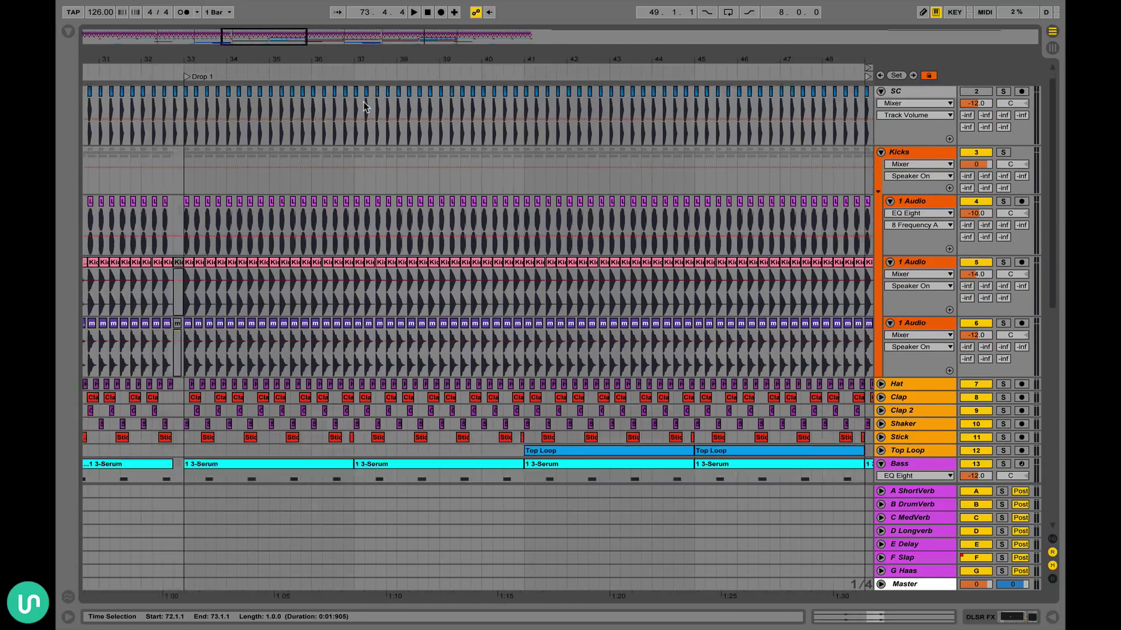
scroll(363, 101, "left", 10)
left_click_drag(94, 61, 109, 120)
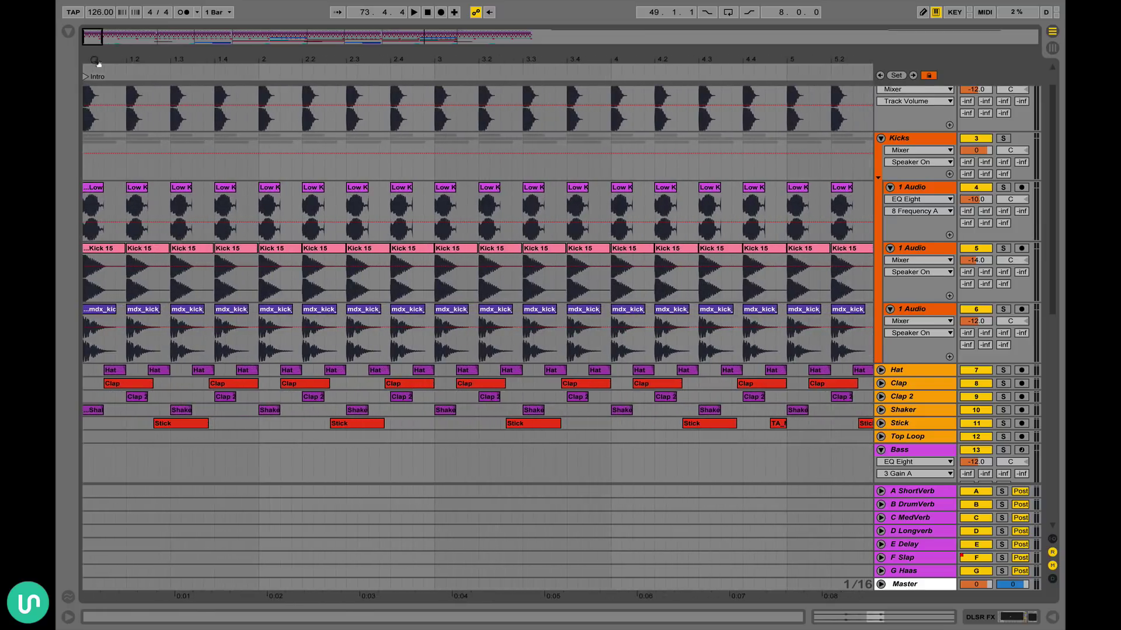
scroll(109, 119, "up", 1)
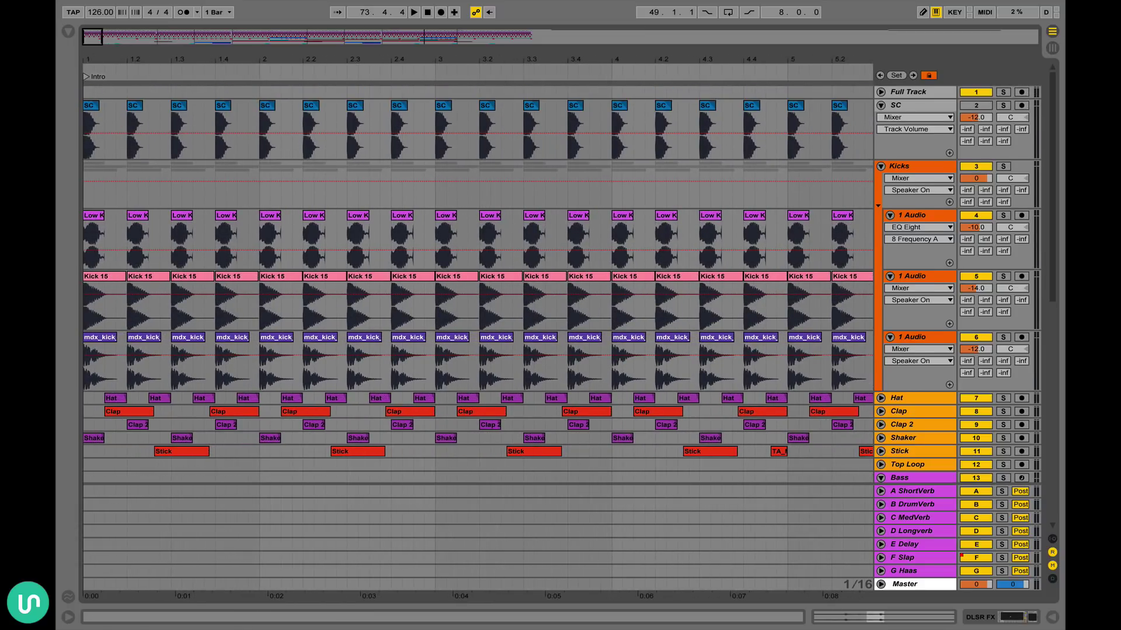
left_click_drag(160, 61, 159, 90)
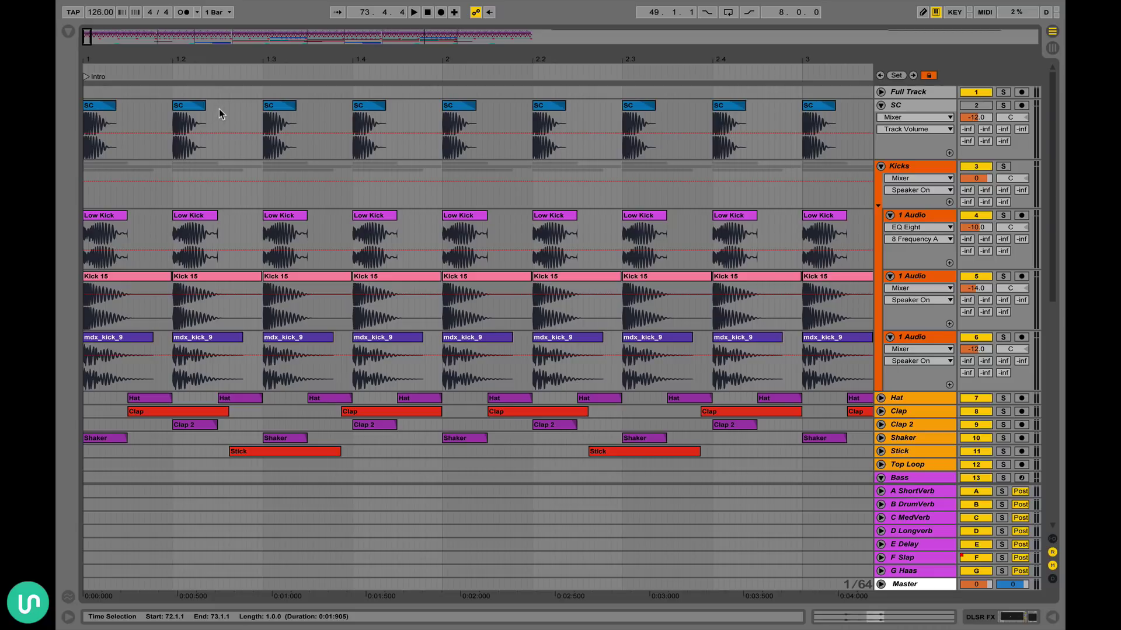
- Compare the length of the SC clip at 1.2.1 with the Low Kick and Kick 15 clips on the same beat
left_click_drag(219, 108, 175, 123)
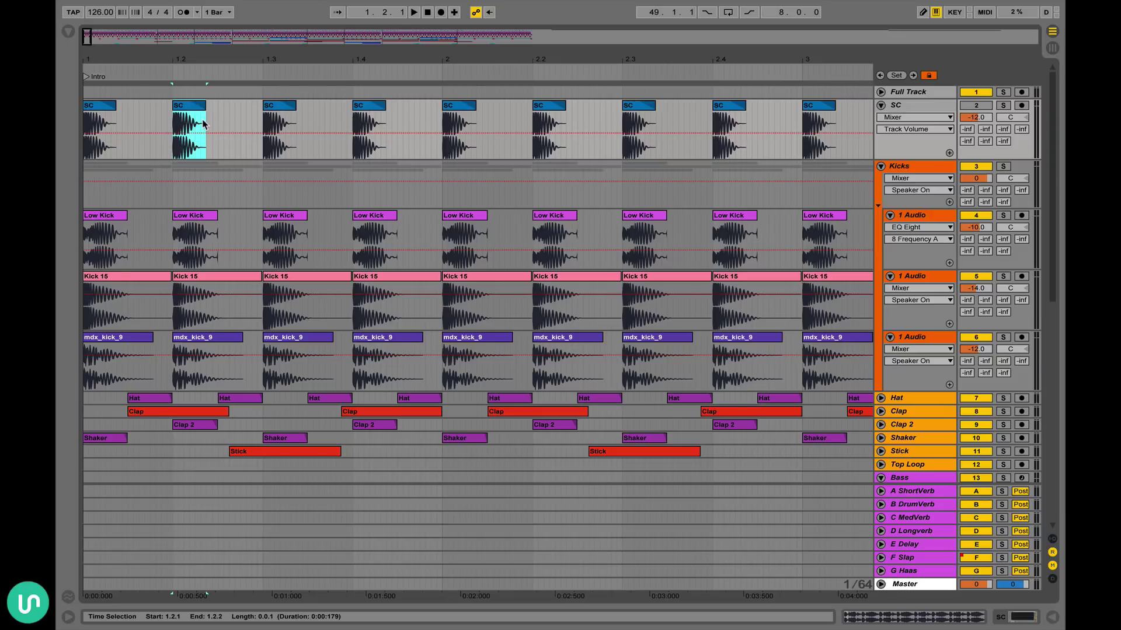
left_click_drag(208, 120, 171, 124)
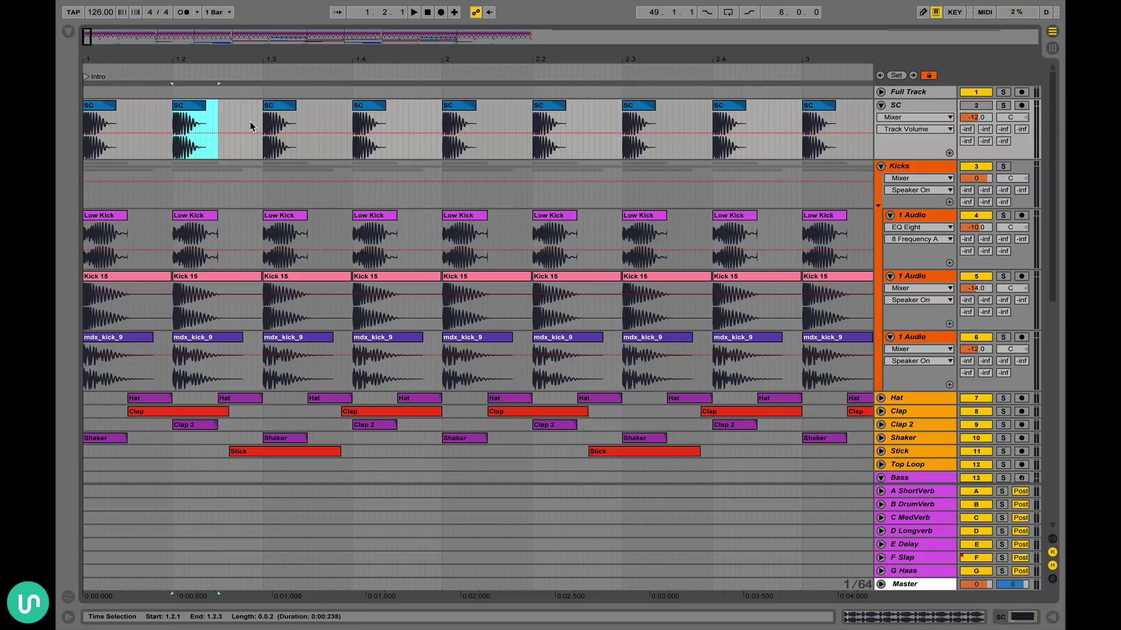
left_click(178, 104)
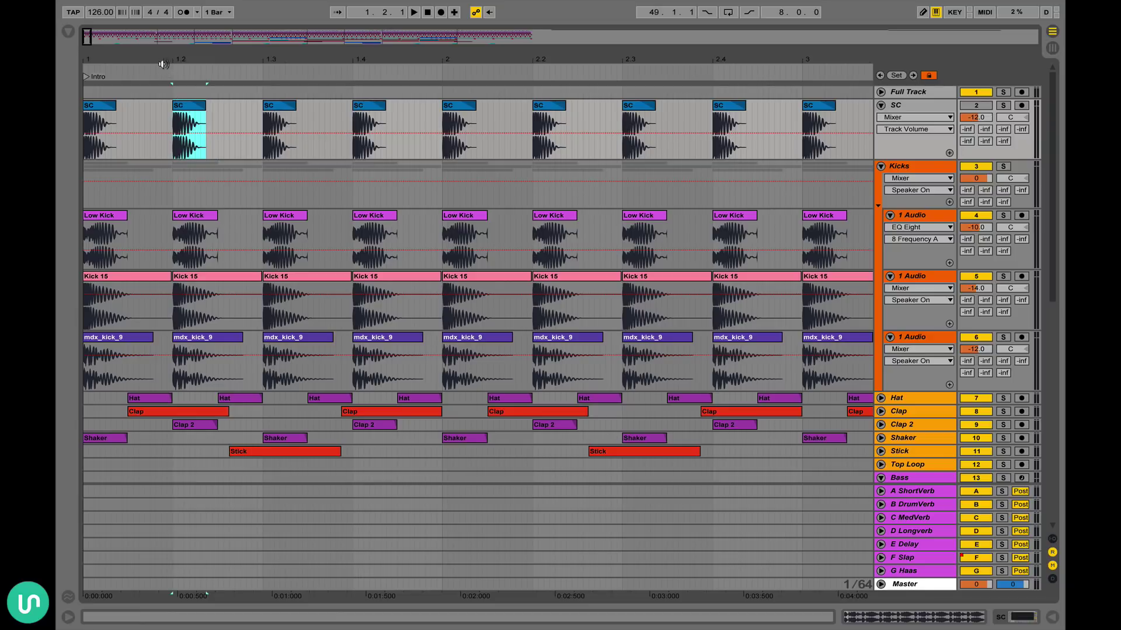
left_click_drag(161, 58, 161, 88)
left_click(243, 231)
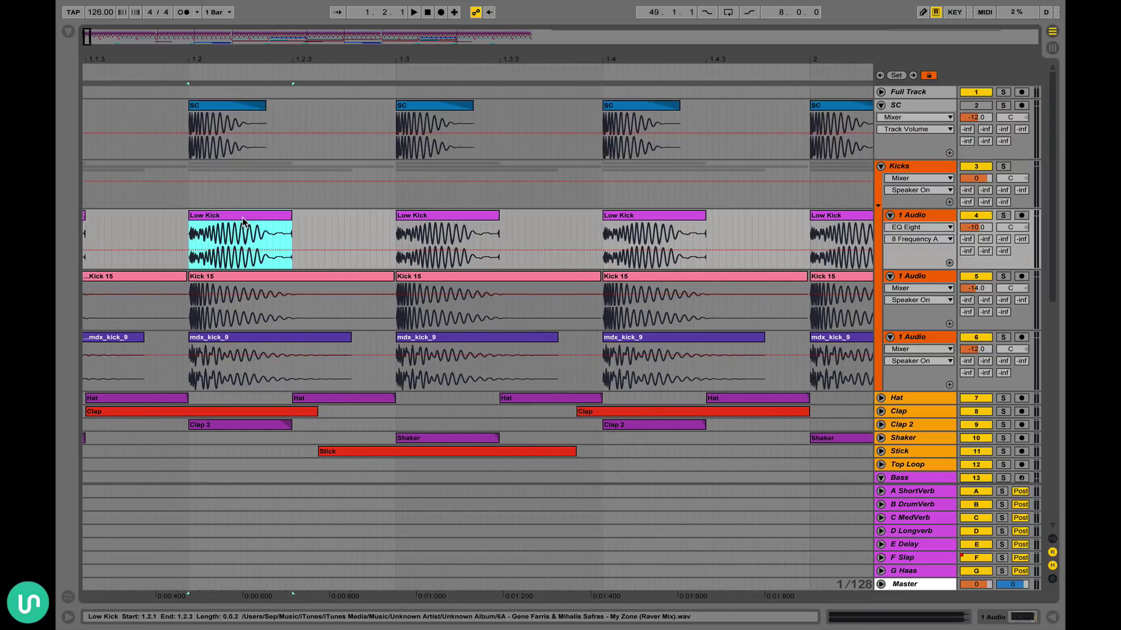
left_click(286, 285)
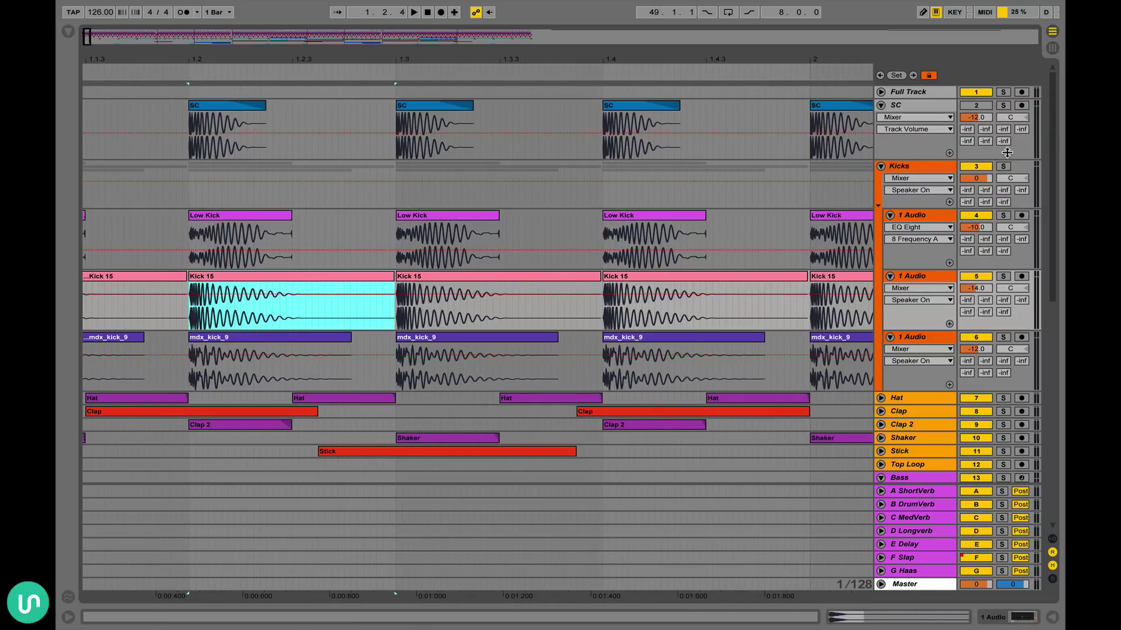
left_click(1004, 106)
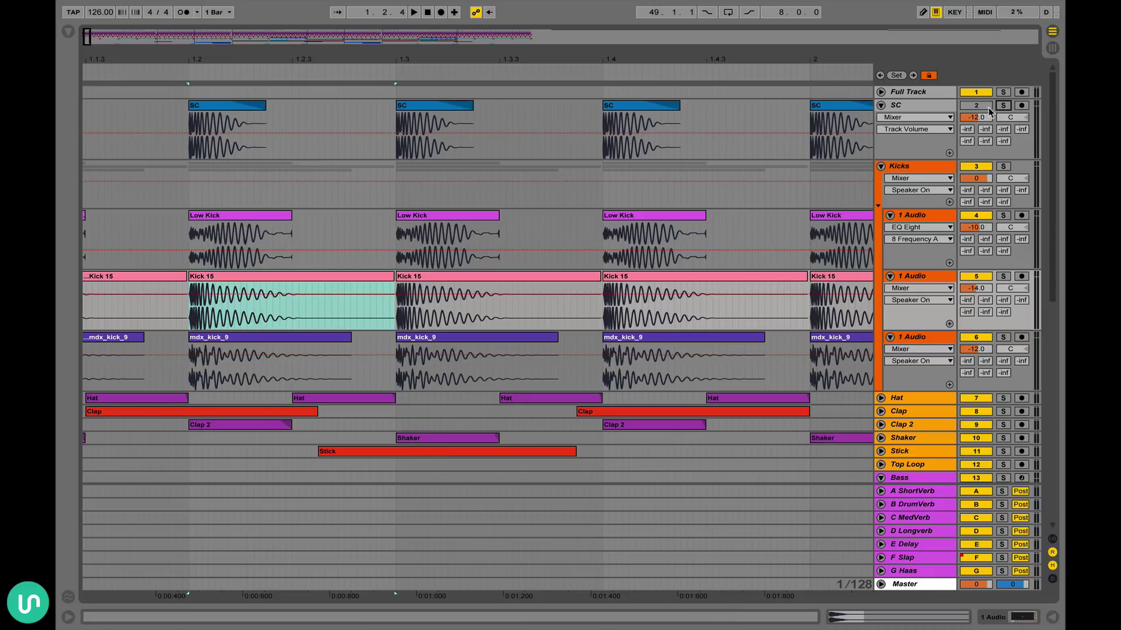
- Fold the SC track and check the sidechain source of the Compressor on the Bass track
left_click(880, 105)
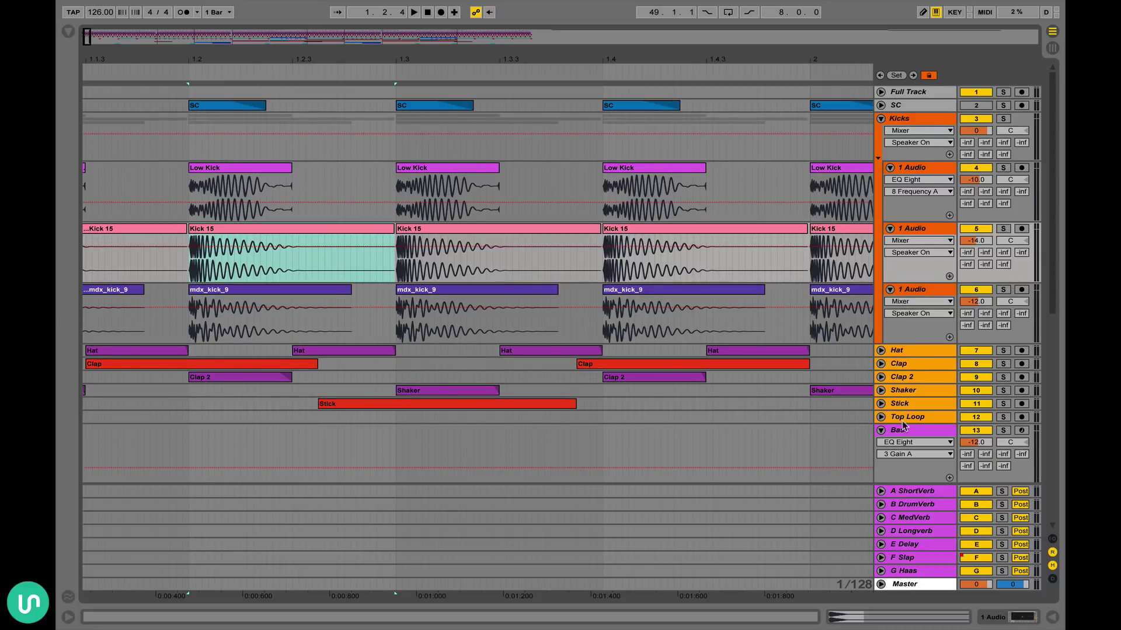
scroll(908, 383, "down", 5)
double_click(919, 251)
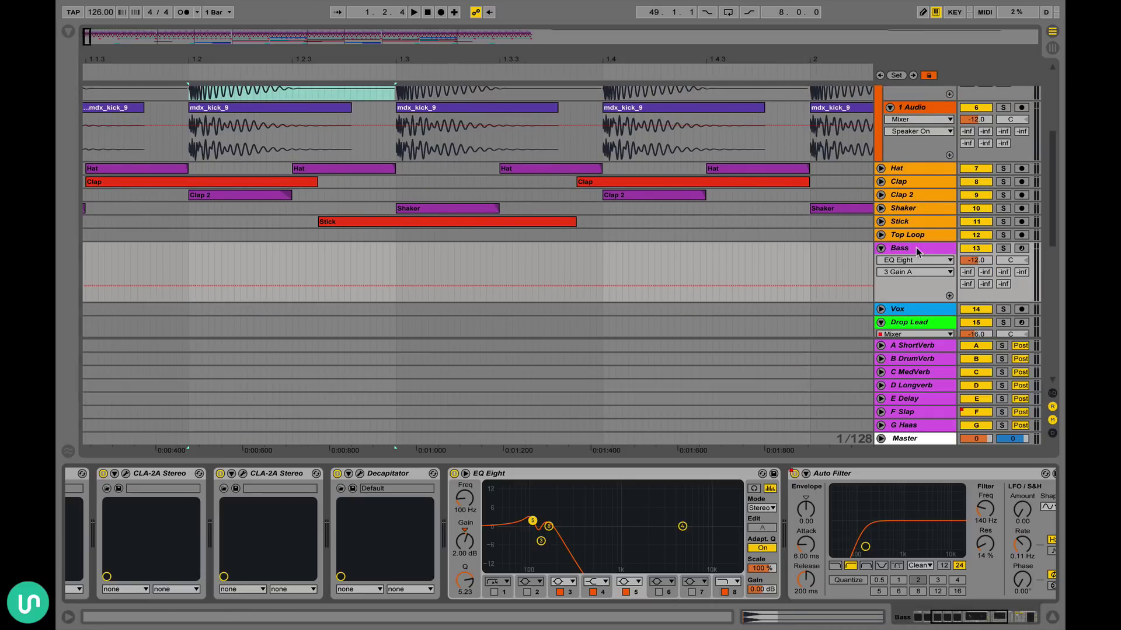
scroll(723, 590, "down", 5)
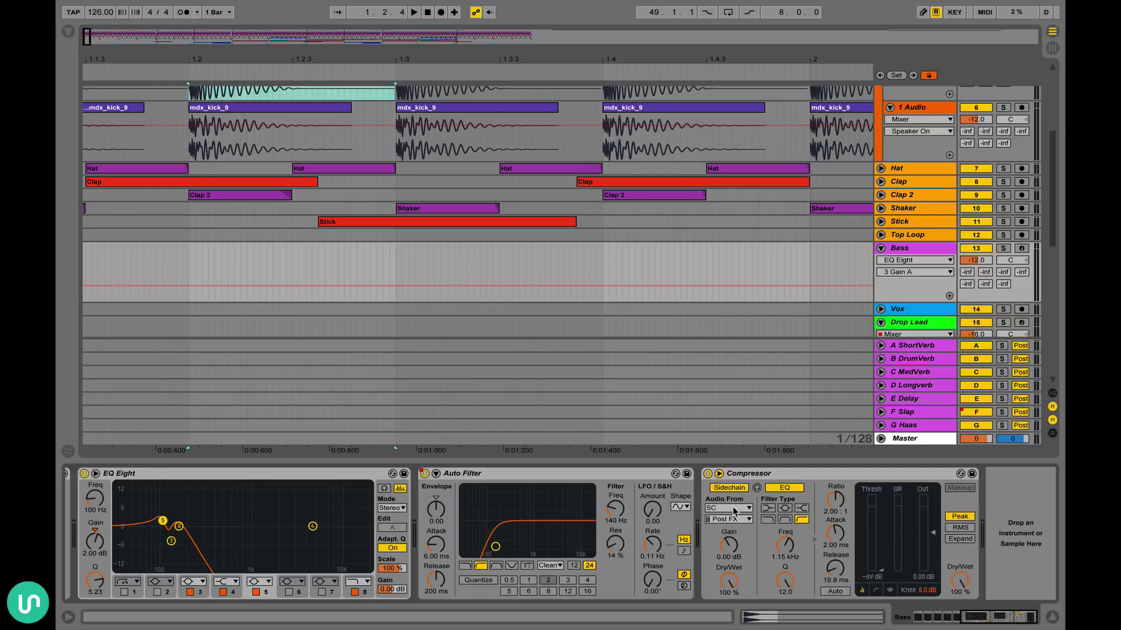
left_click(734, 511)
left_click(734, 511)
- Check the ratio, attack and release settings of the Bass track's Compressor
left_click(830, 502)
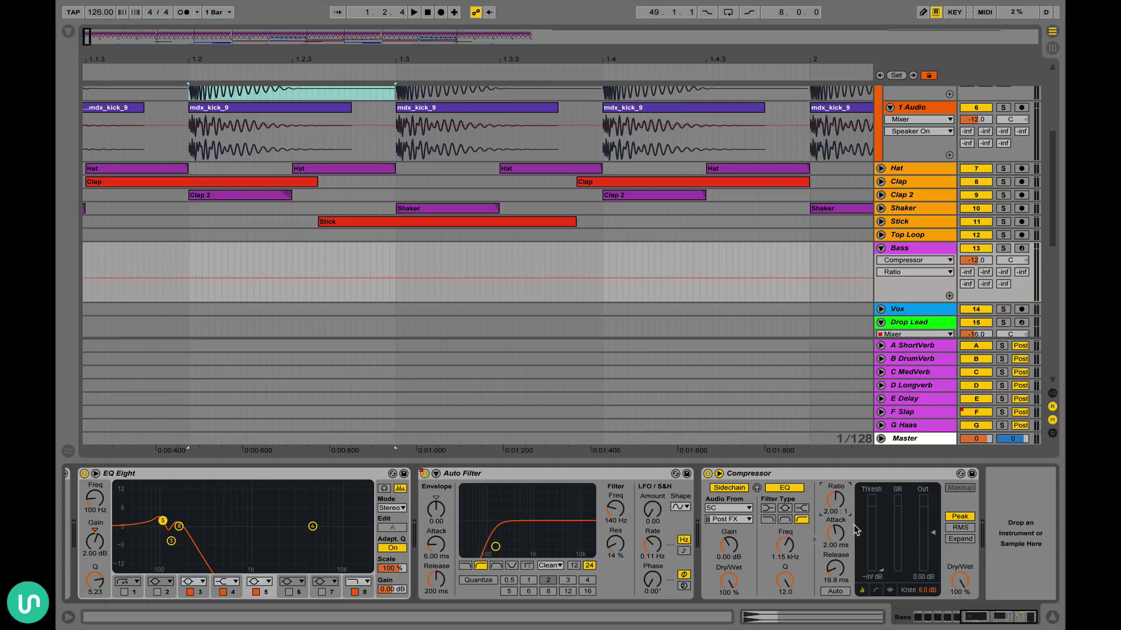
left_click(835, 532)
left_click(836, 562)
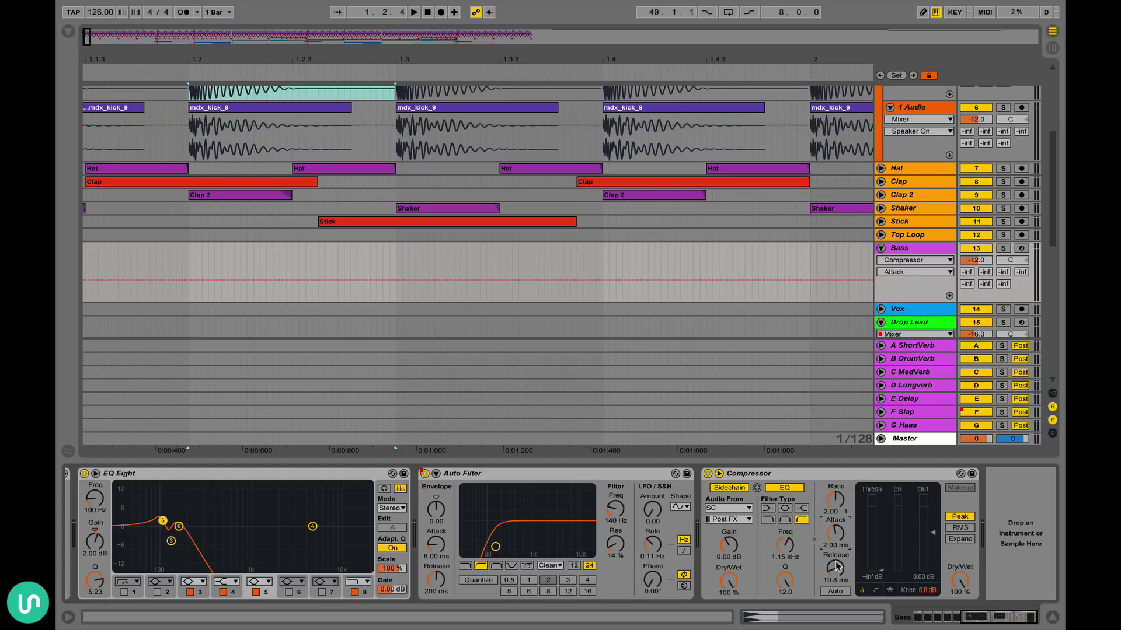
left_click(835, 499)
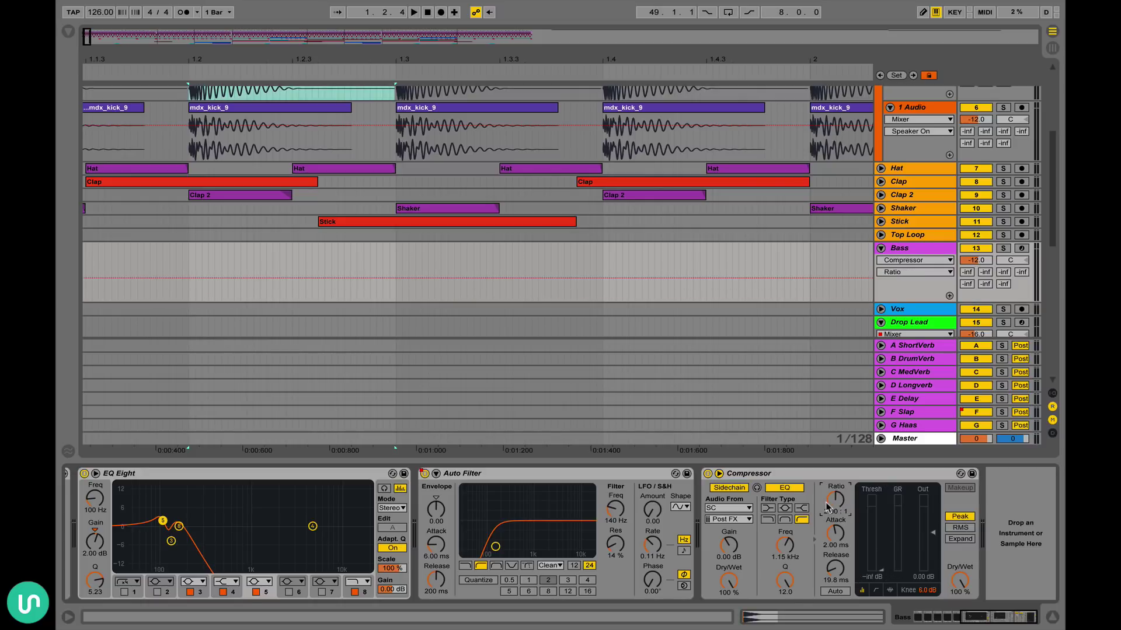
- Select the Bass clip at the start of Break 2 and play the Bass track soloed from 49.1.1
scroll(606, 135, "down", 10)
scroll(606, 136, "right", 5)
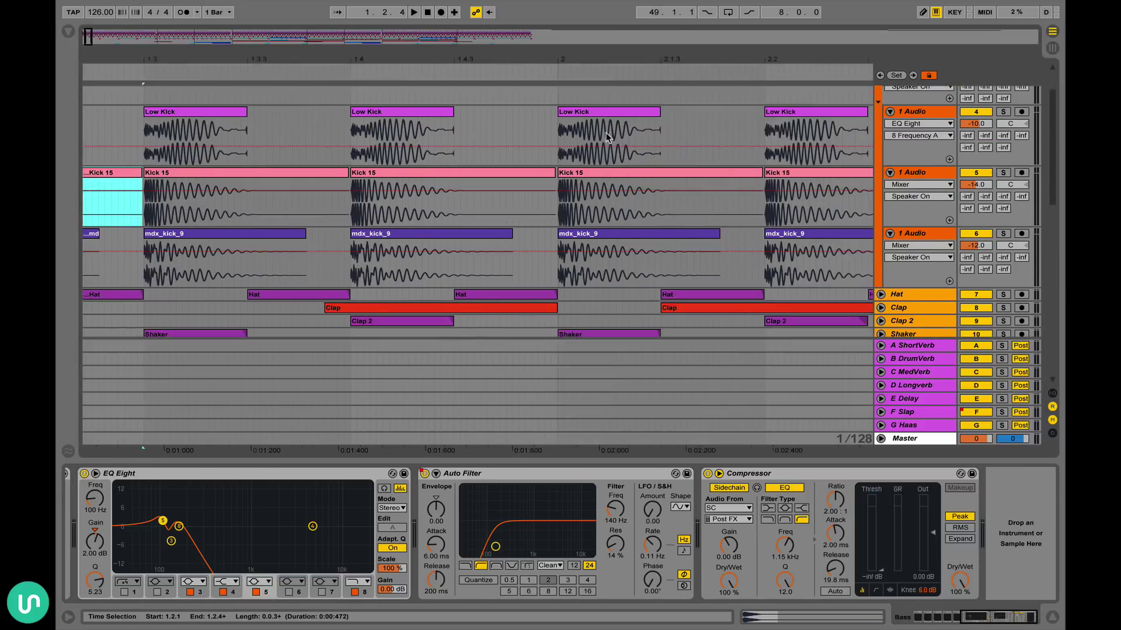
scroll(606, 138, "up", 10)
scroll(606, 138, "left", 5)
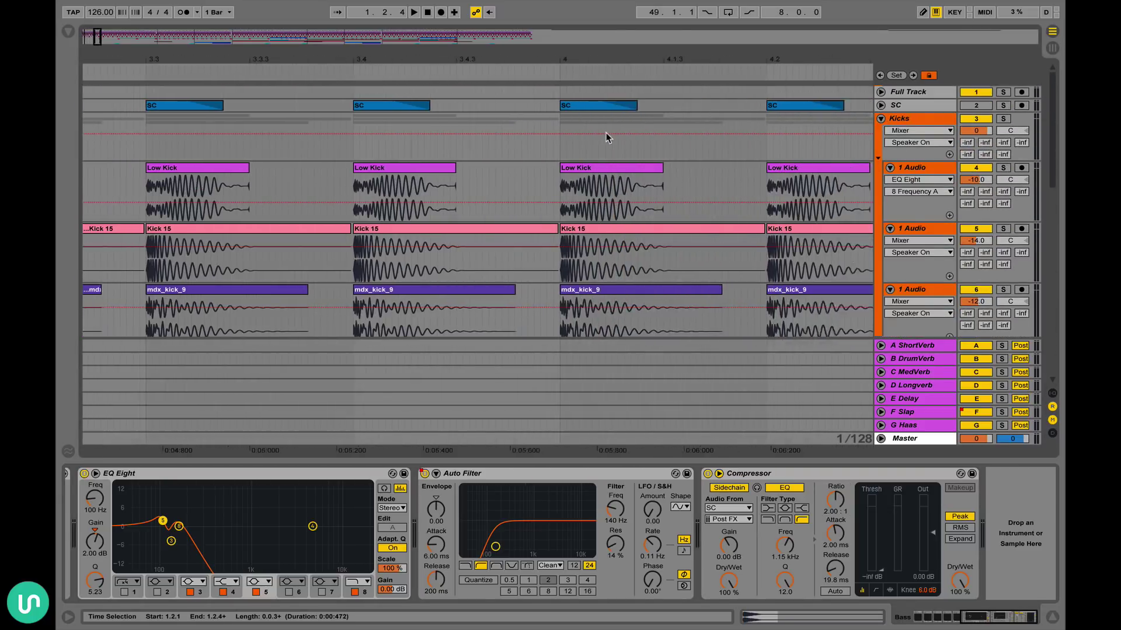
left_click_drag(512, 59, 511, 18)
scroll(453, 241, "right", 20)
scroll(453, 241, "down", 1)
scroll(463, 140, "down", 10)
scroll(463, 140, "right", 15)
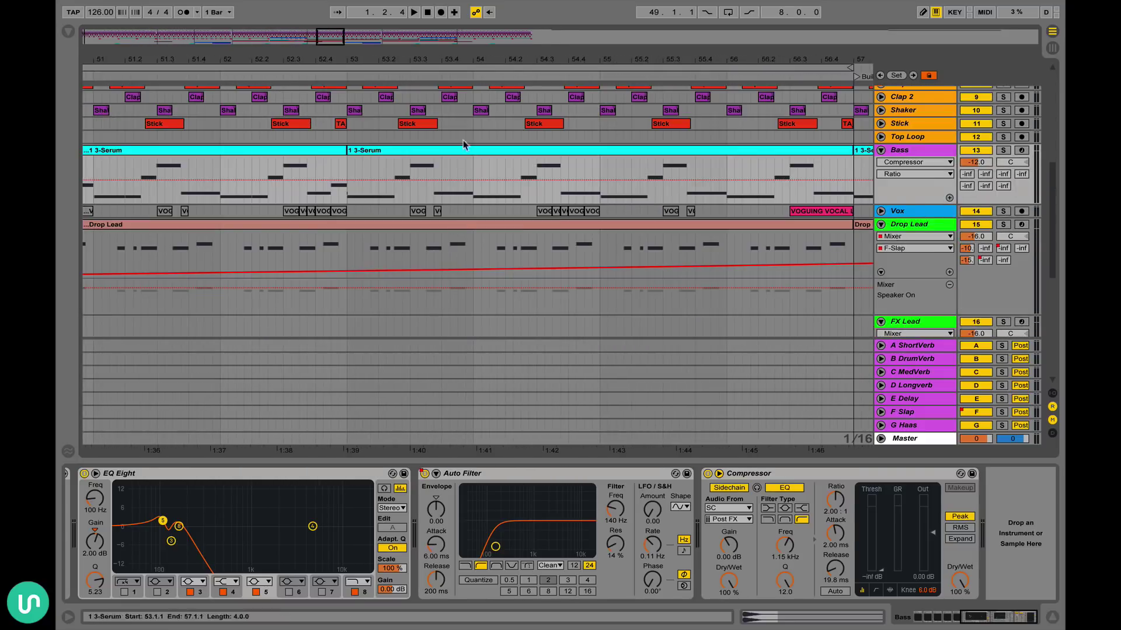
left_click(326, 147)
left_click(1003, 150)
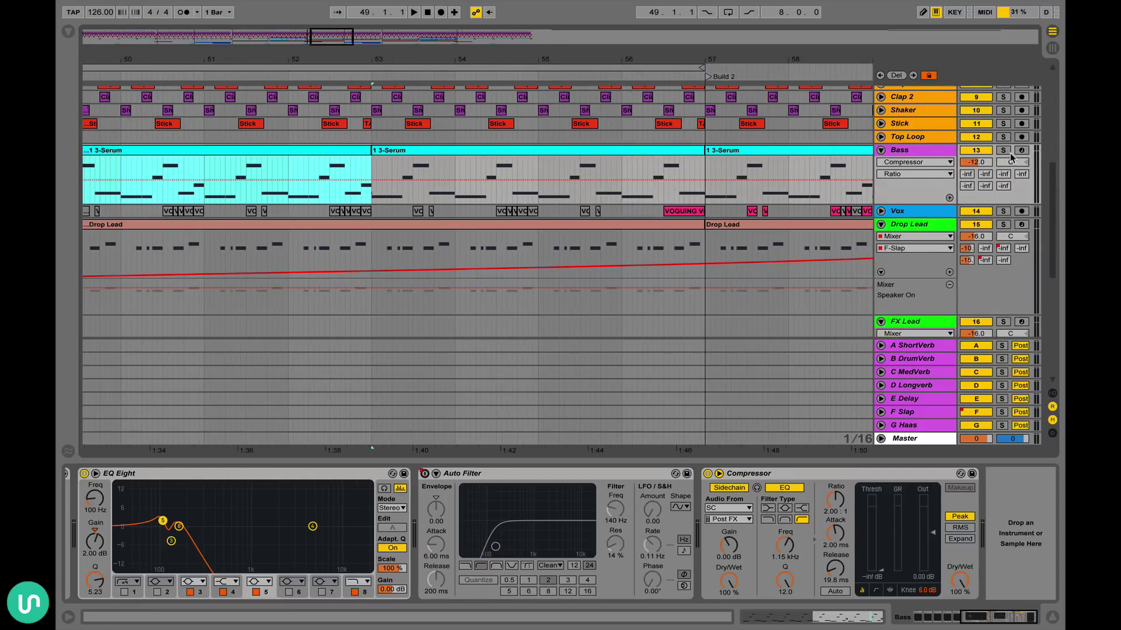
key("space")
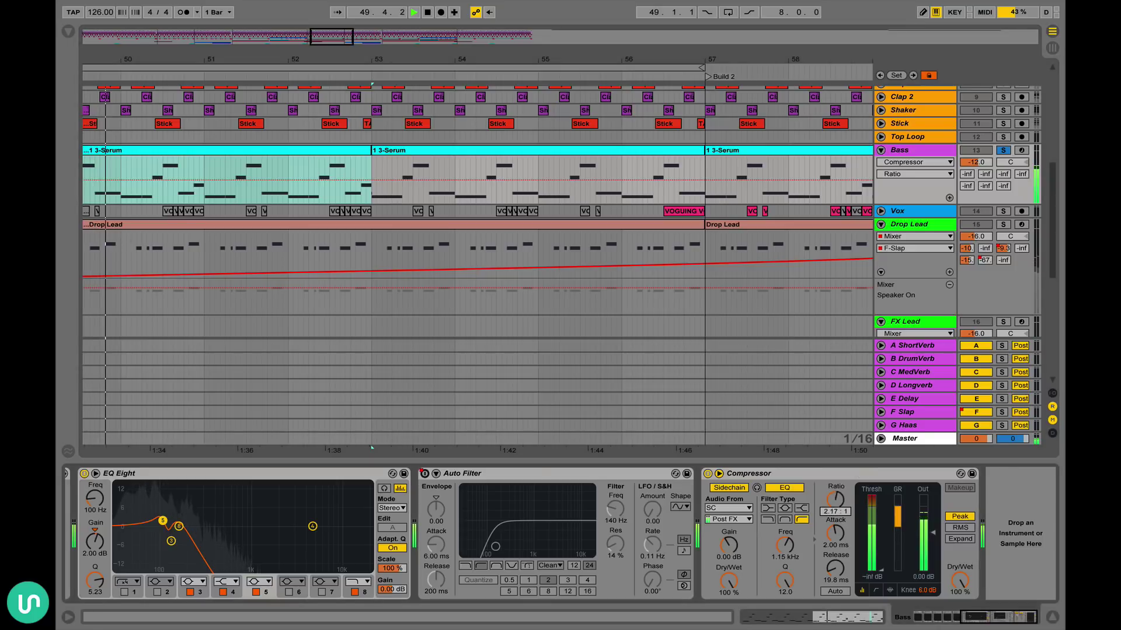
- Try the Bass Compressor's ratio up to inf : 1 during playback, stop, and return the ratio to 2.00 : 1
left_click_drag(834, 516, 832, 560)
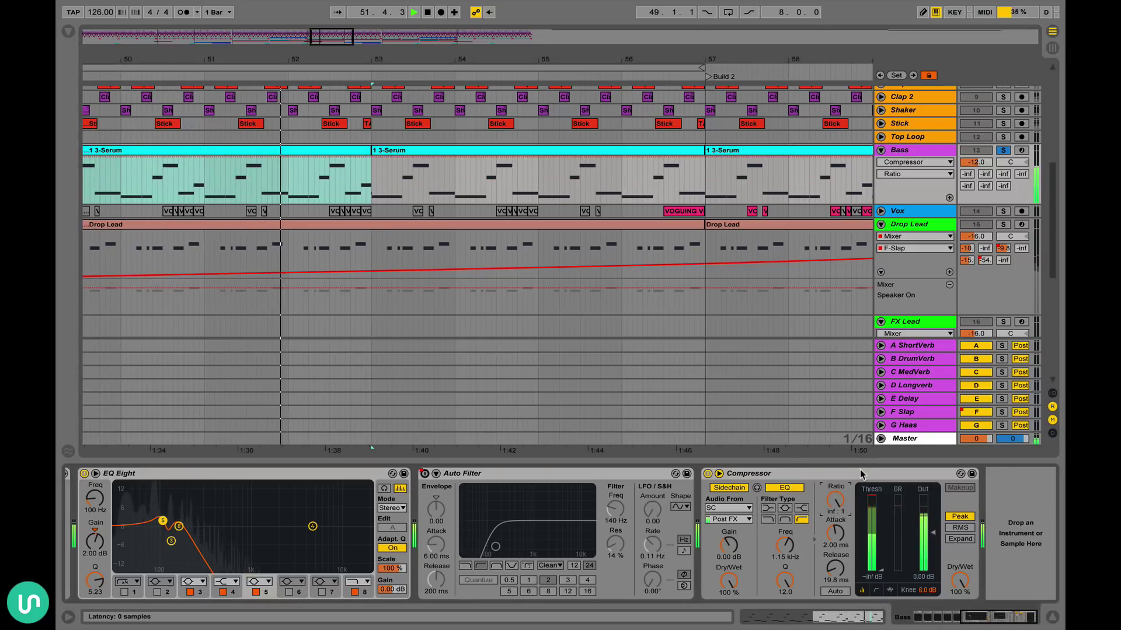
key("space")
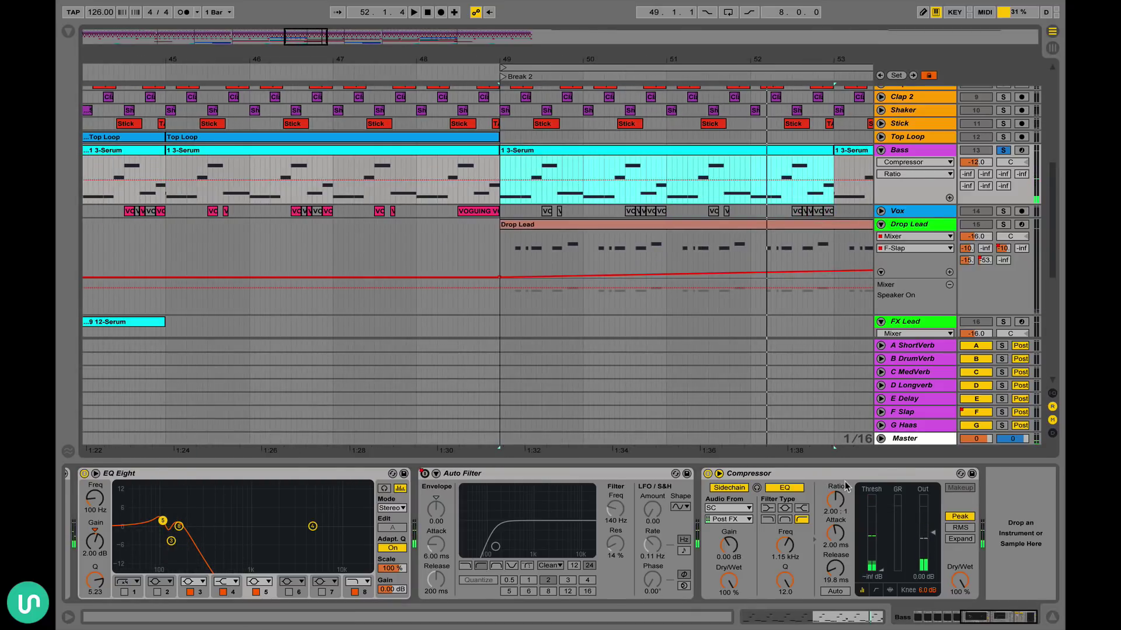
left_click(832, 511)
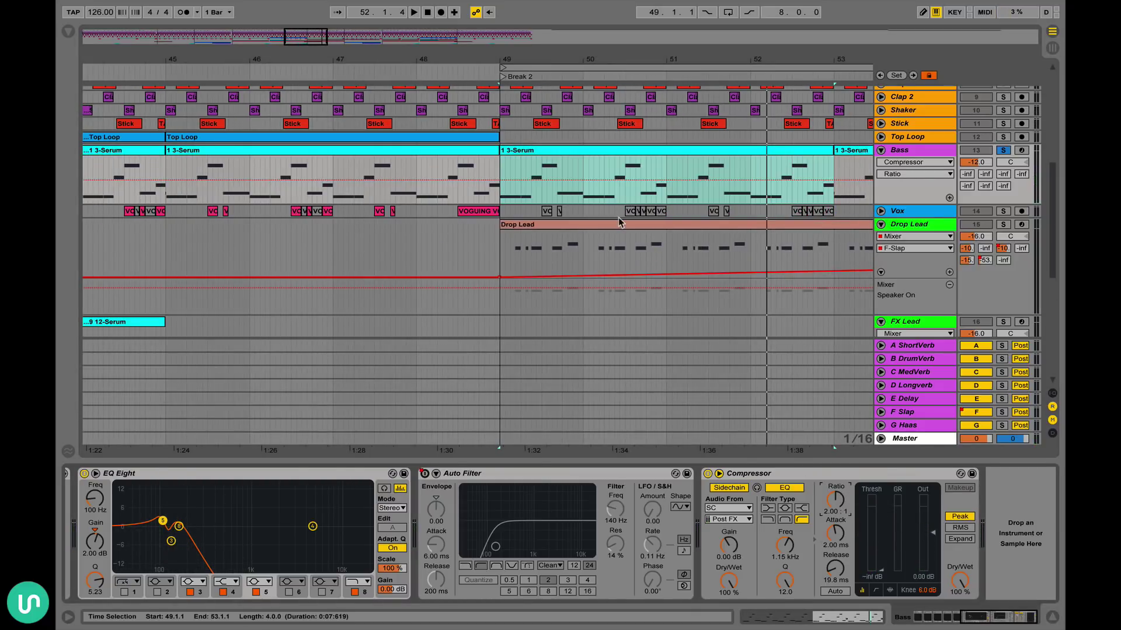
- Hide the device chain, then fold the Bass track and all other unfolded tracks in the arrangement
key("super+alt+l")
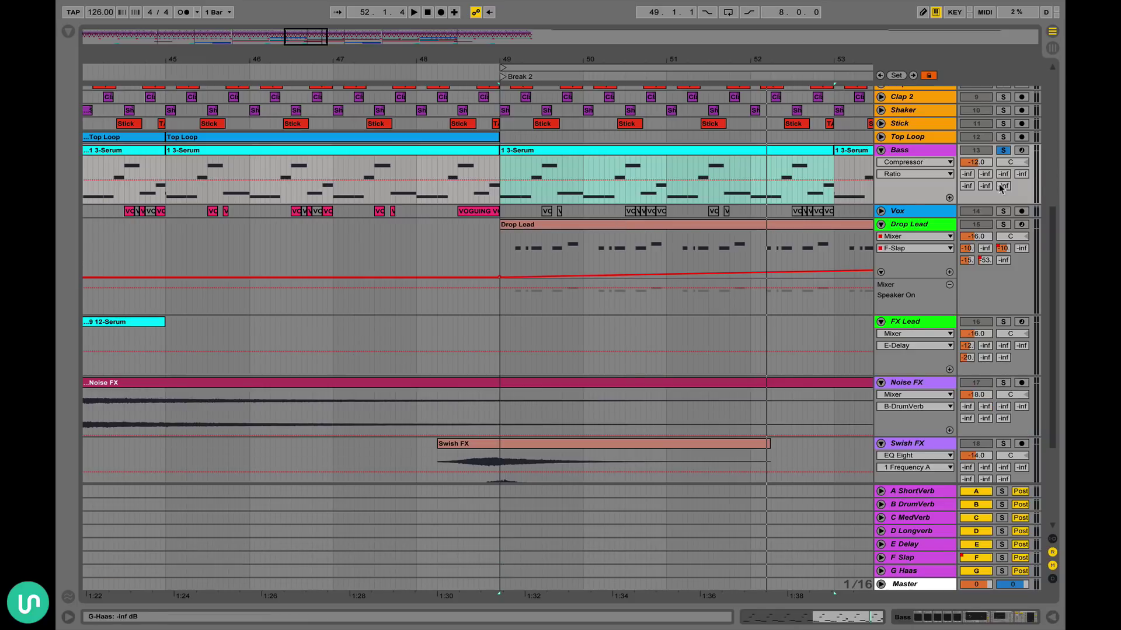
left_click(881, 150)
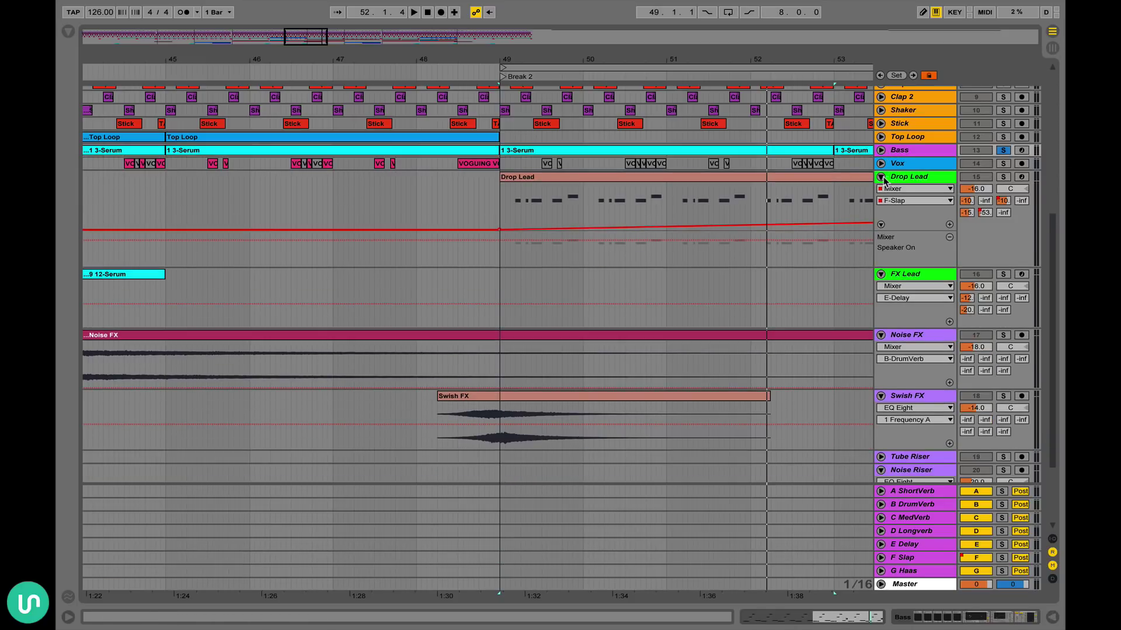
left_click(882, 177)
left_click(881, 176)
left_click_drag(591, 59, 592, 50)
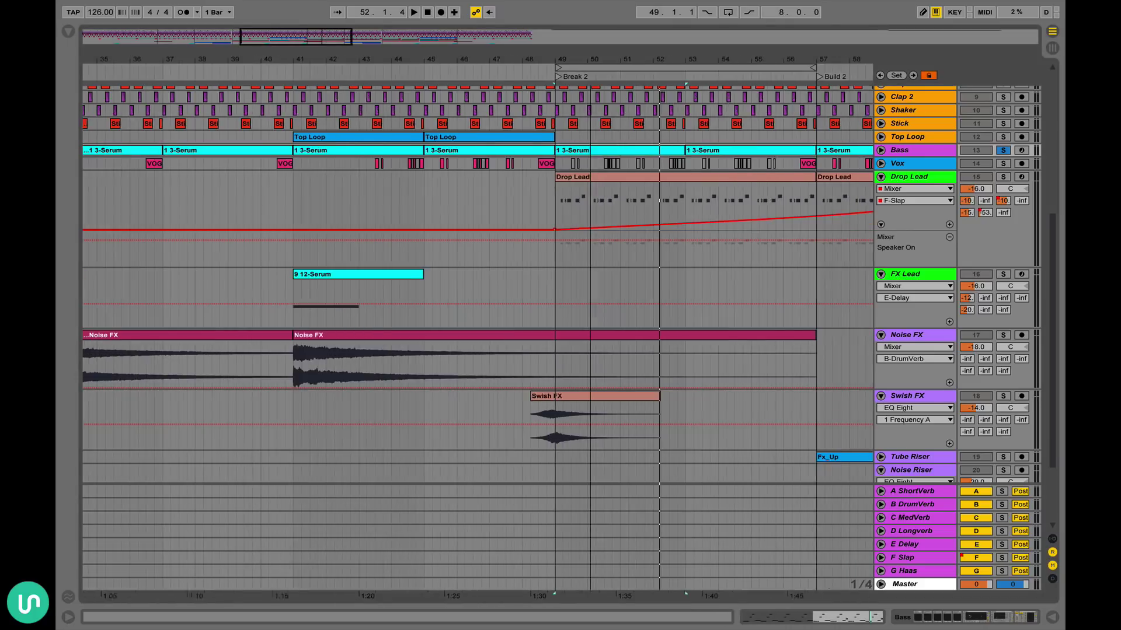
scroll(645, 176, "right", 5)
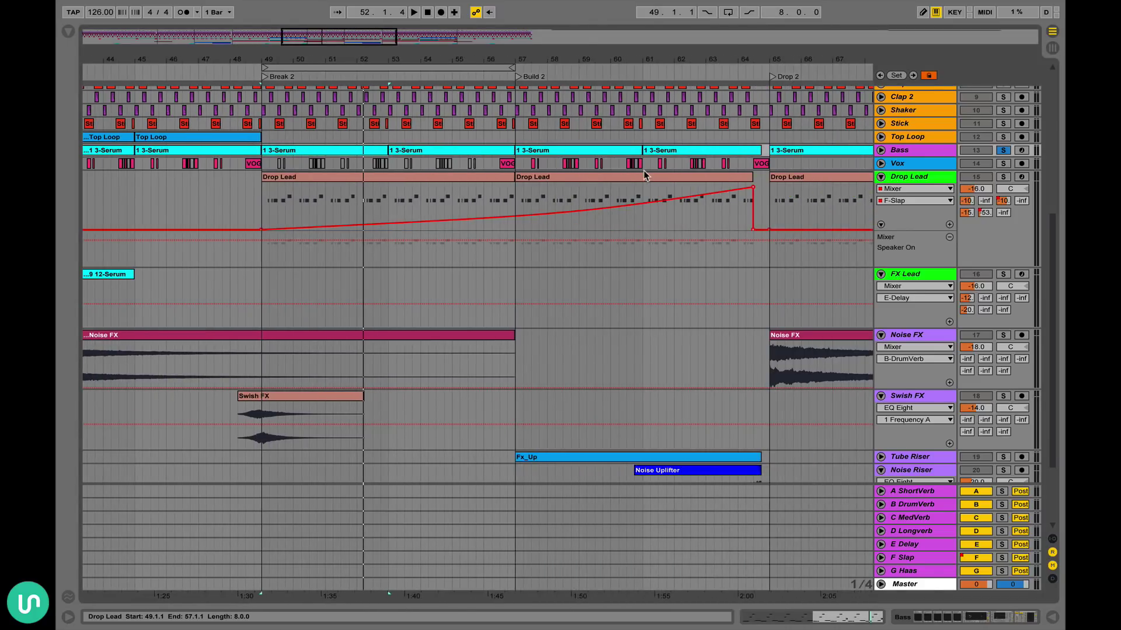
left_click(881, 177, "alt")
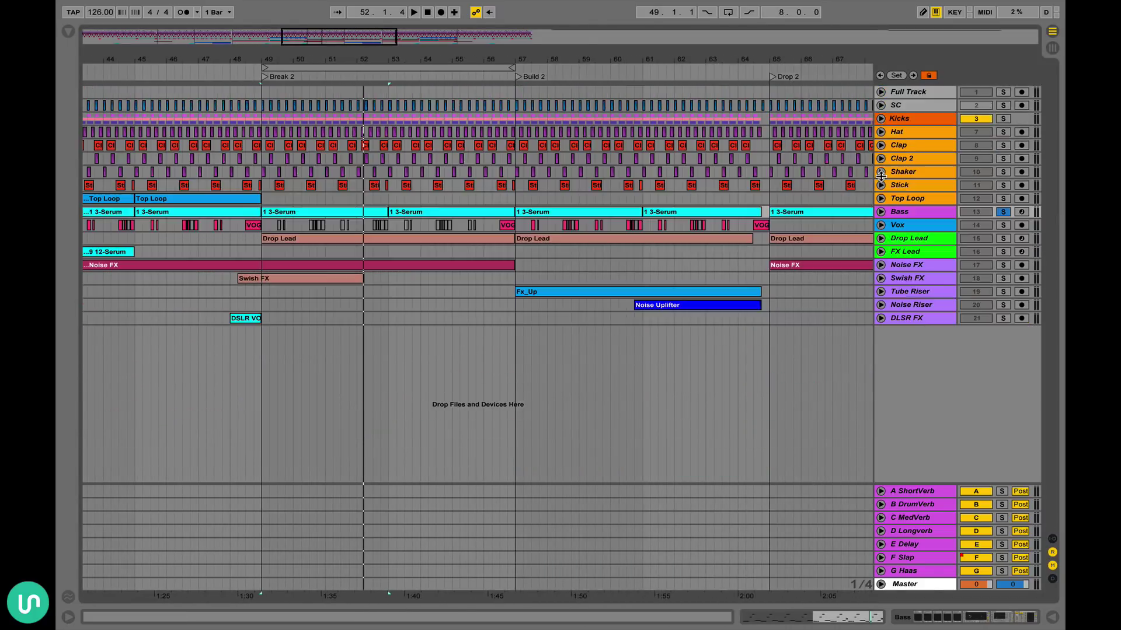
- Open the Master track's device chain at its first Auto Filter and unfold the Master track to show the Resonance automation
double_click(916, 577)
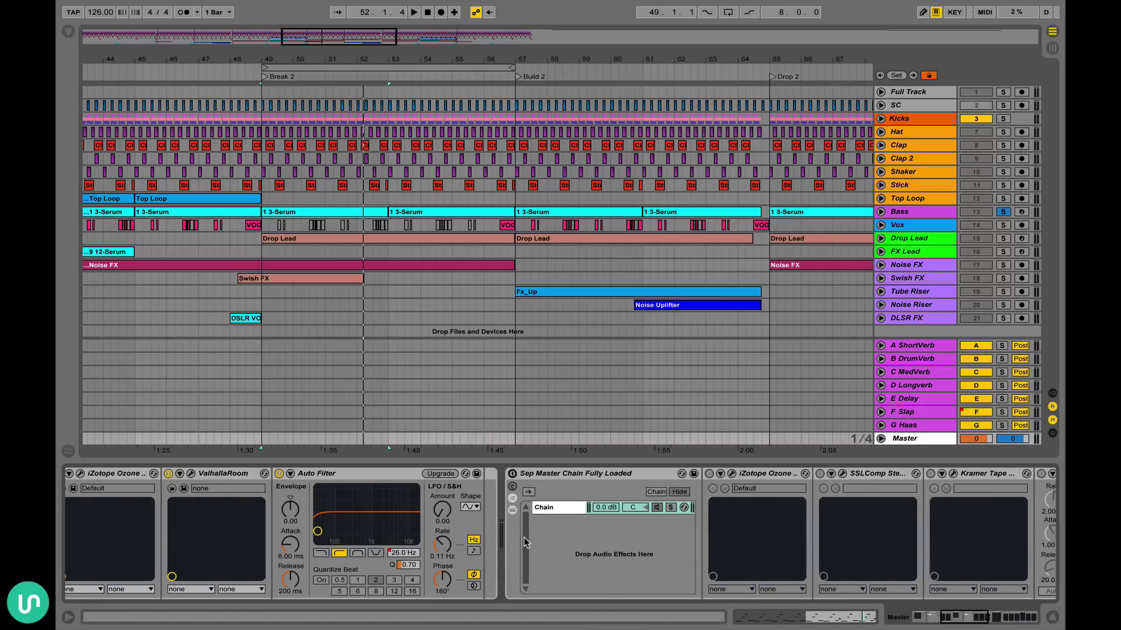
scroll(524, 541, "left", 5)
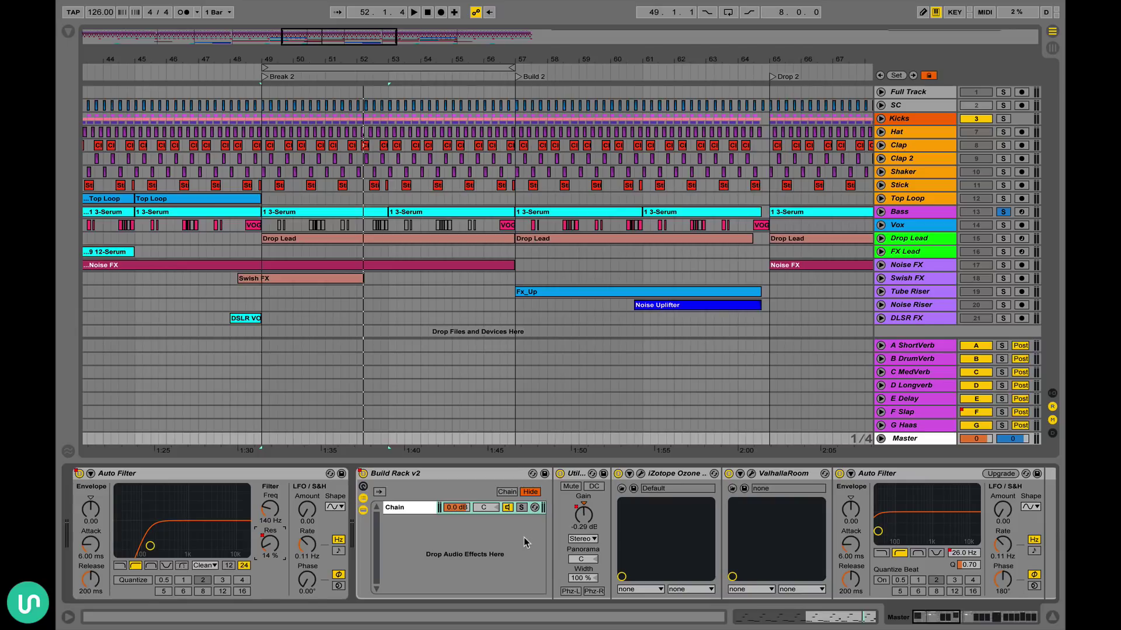
scroll(537, 325, "left", 10)
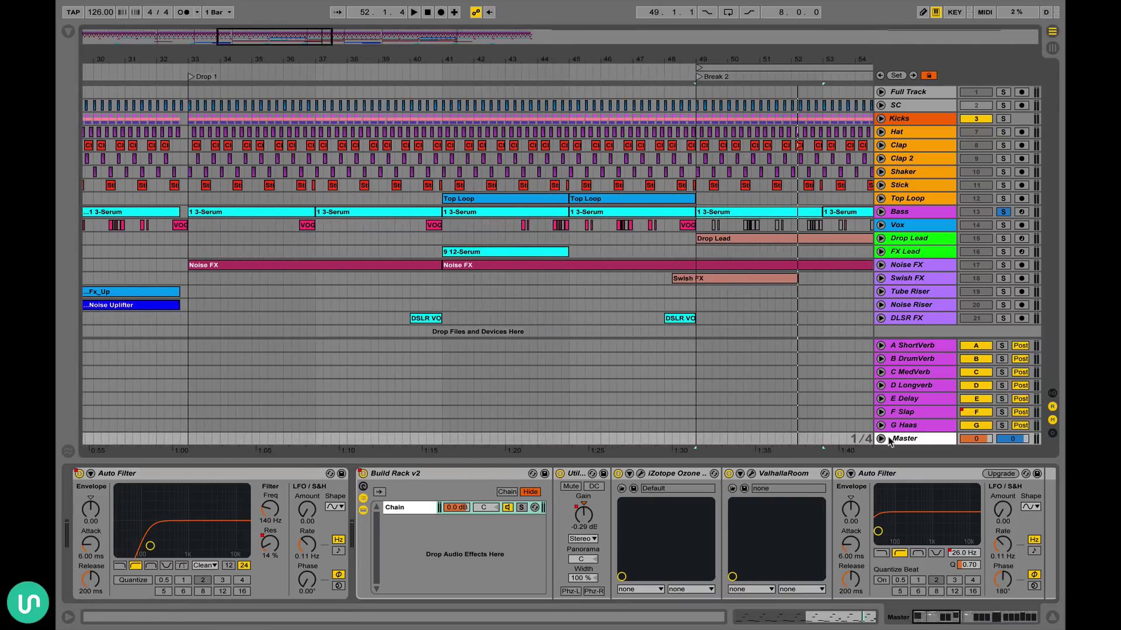
left_click(881, 439)
scroll(583, 349, "down", 4)
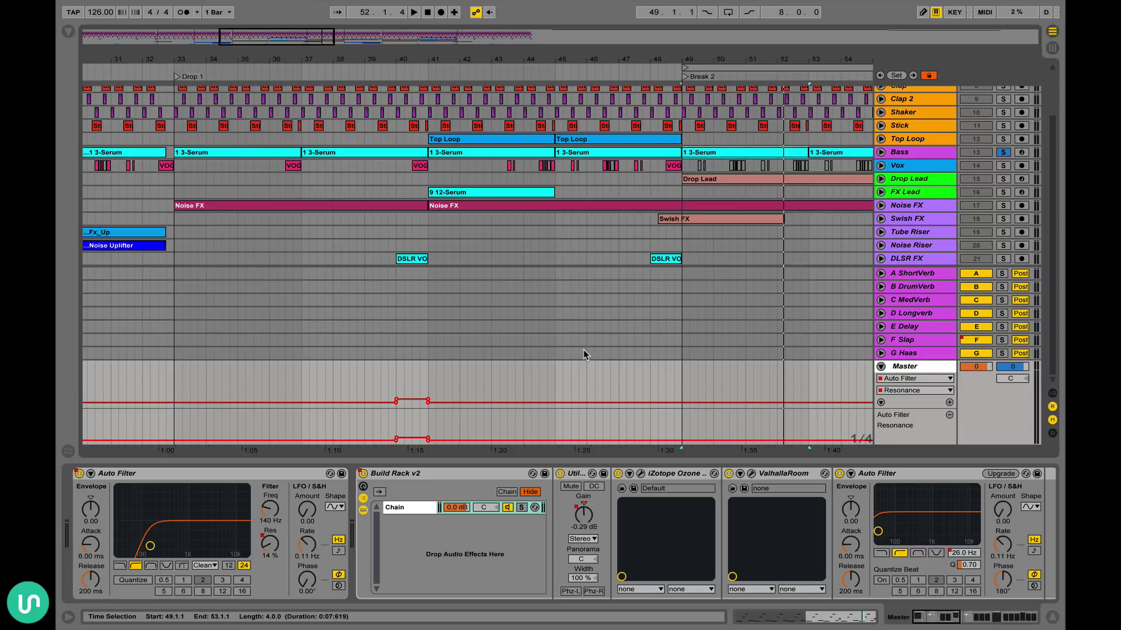
- Select the Build section from 25.1.1 to 33.1.1 on the Master track and loop it
scroll(583, 349, "left", 15)
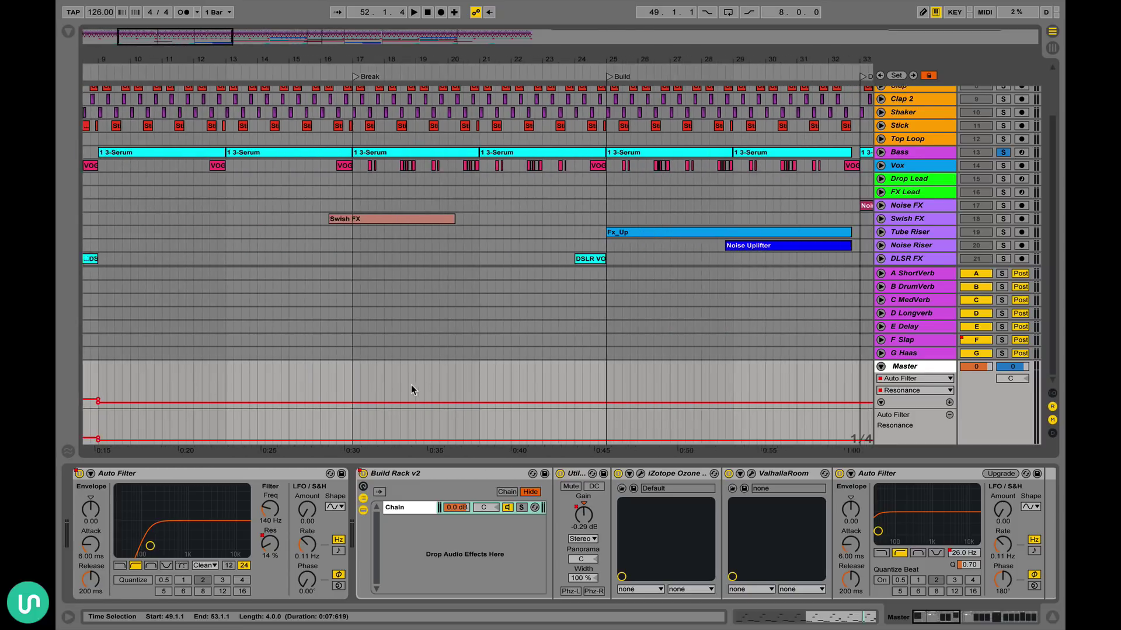
scroll(411, 384, "right", 6)
left_click_drag(368, 383, 622, 383)
scroll(623, 383, "right", 2)
key("ctrl+l")
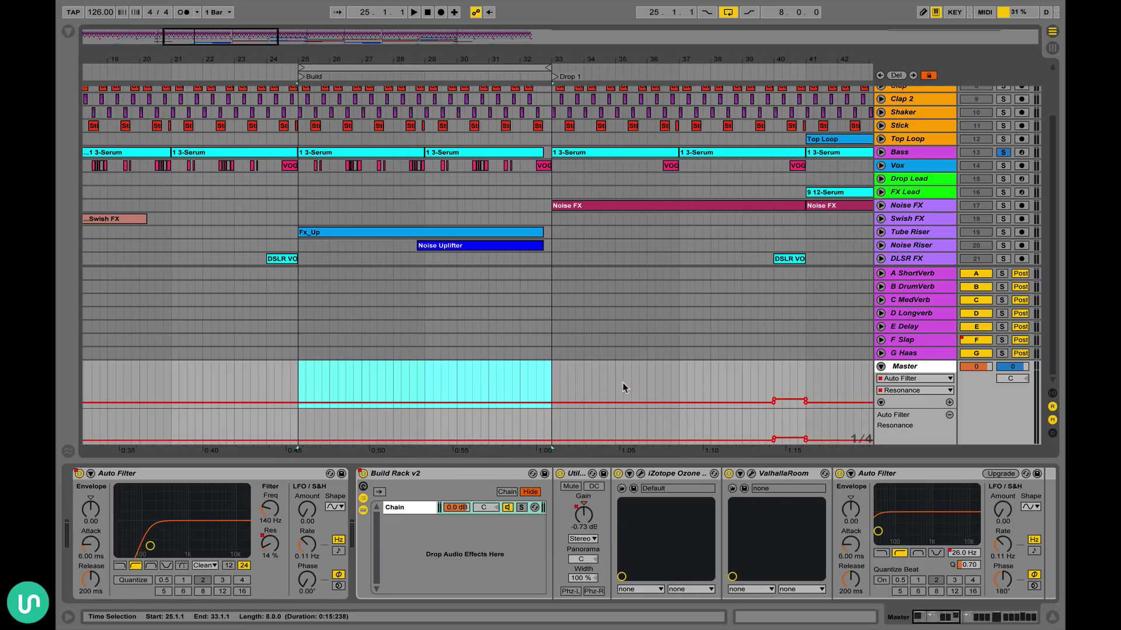
scroll(622, 383, "right", 3)
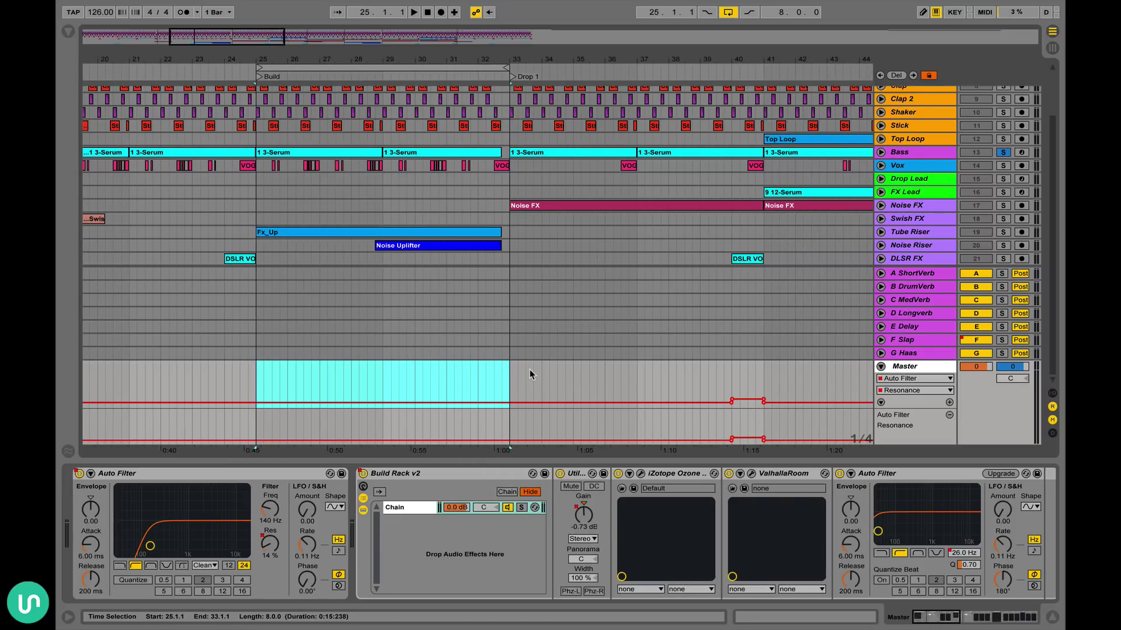
scroll(530, 374, "left", 3)
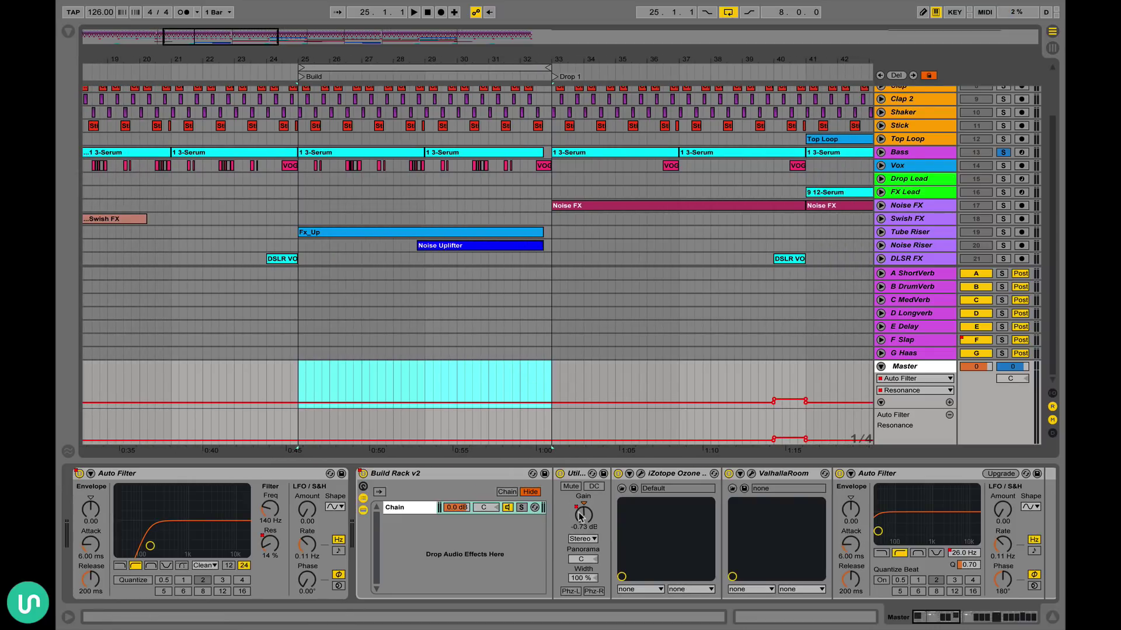
- Show the Build Rack Auto Filter's Frequency automation on the Master, and select the last beat before Drop 1, then 33.1.1 to 39.4.1
scroll(462, 492, "right", 5)
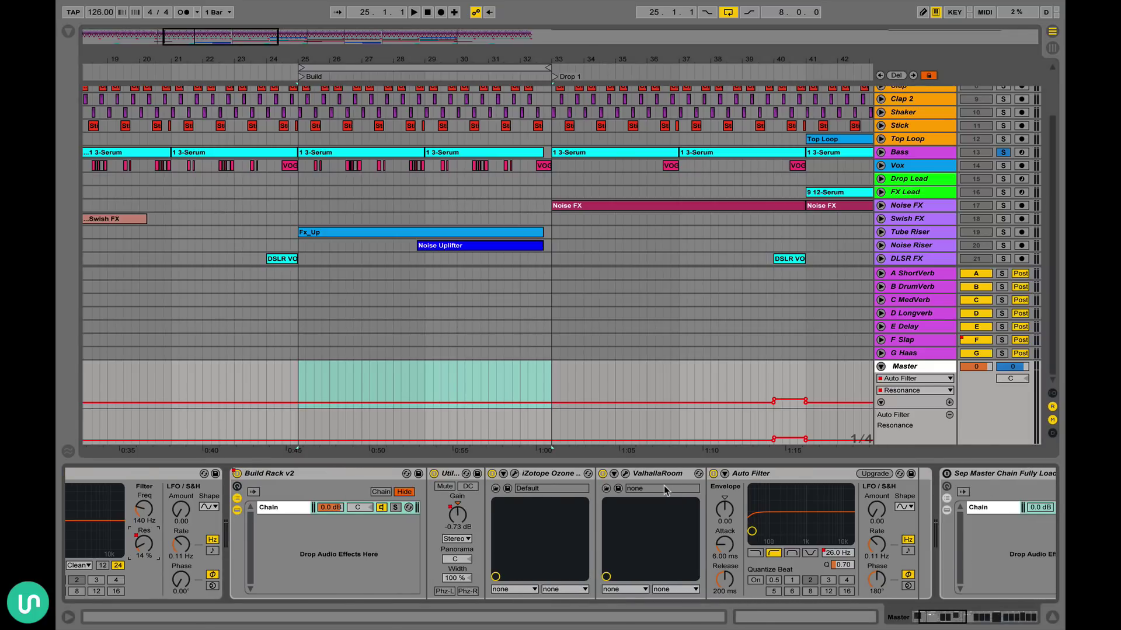
scroll(665, 491, "left", 5)
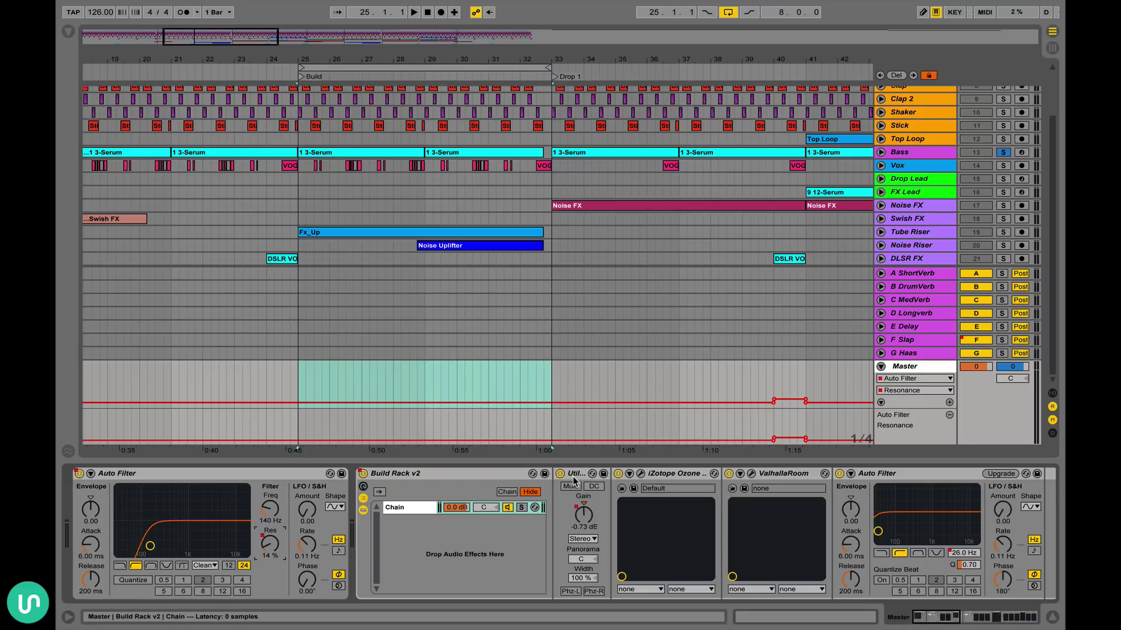
scroll(573, 480, "right", 3)
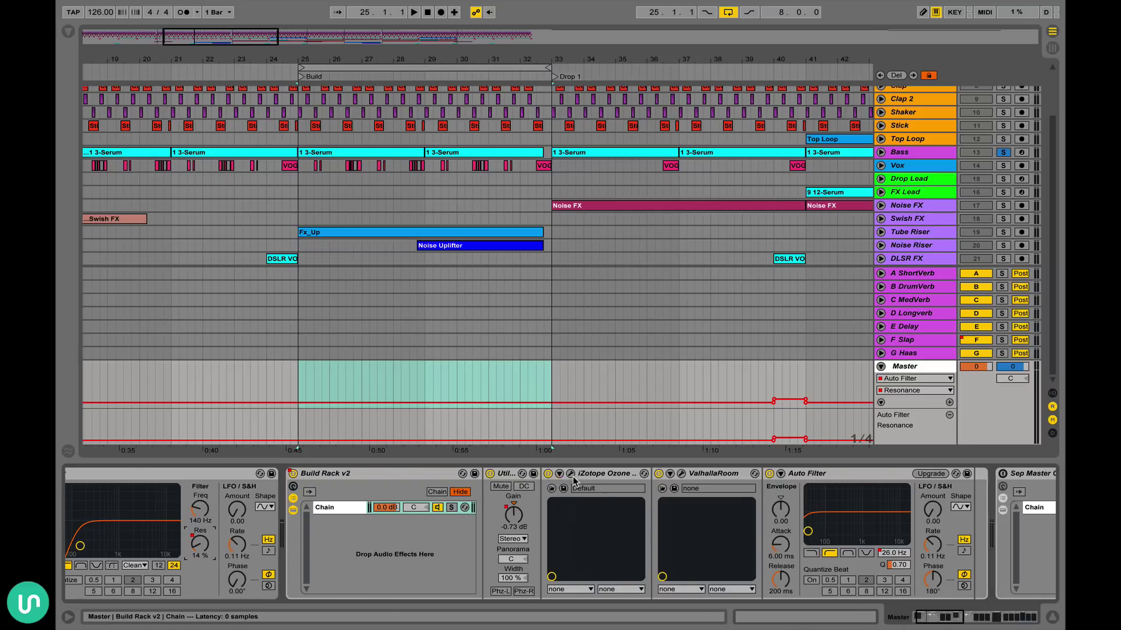
left_click(681, 474)
left_click(682, 474)
scroll(678, 478, "right", 8)
left_click(692, 554)
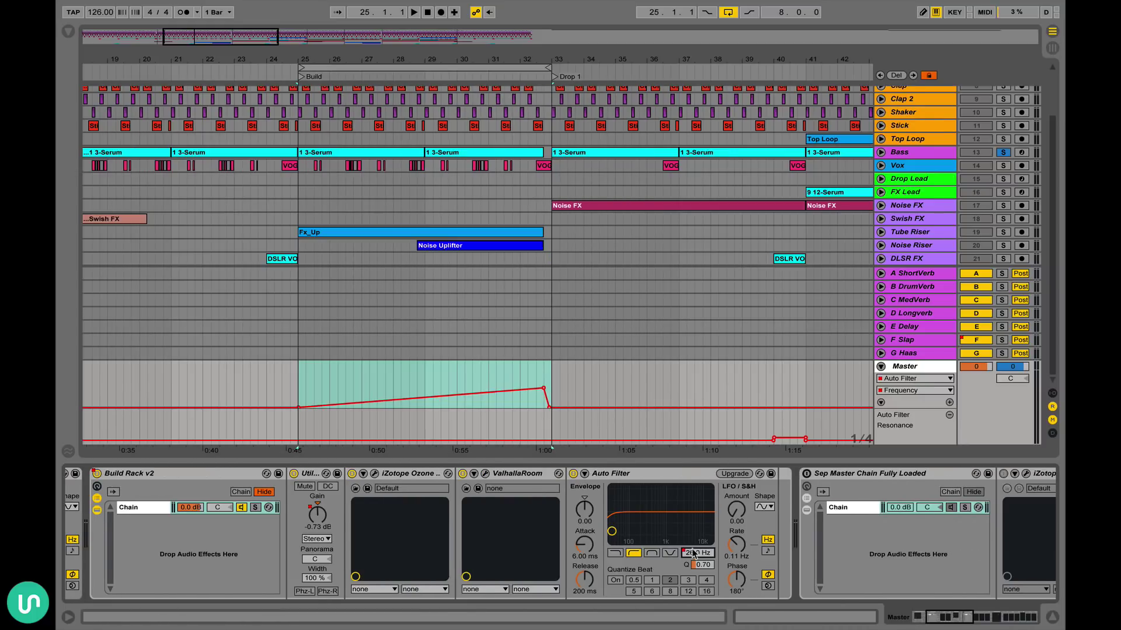
left_click(548, 369)
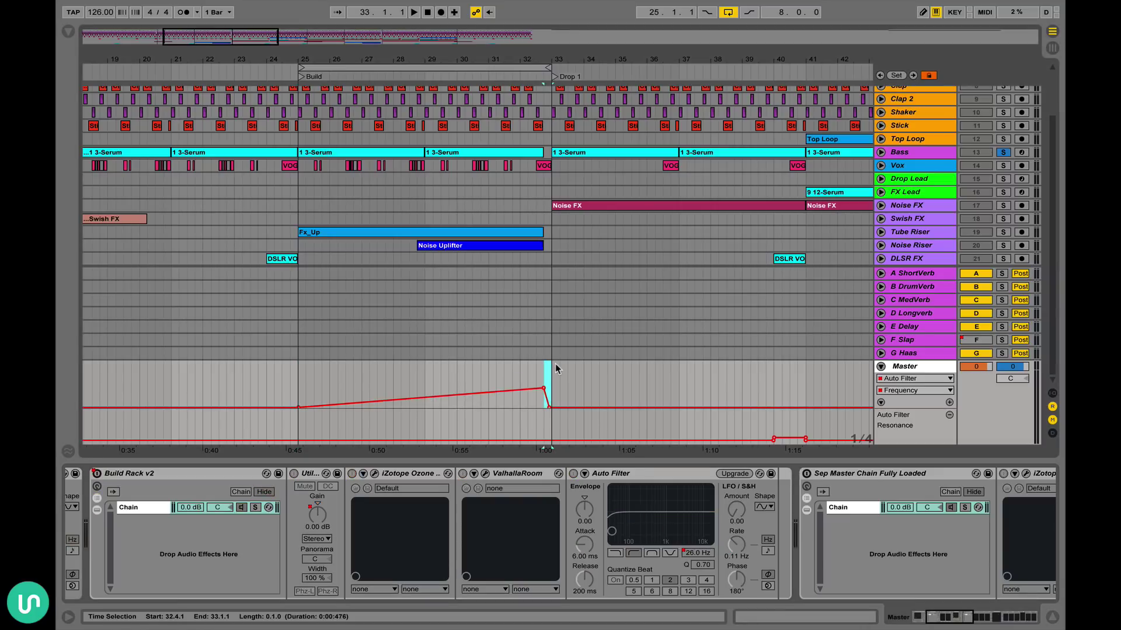
left_click_drag(545, 371, 766, 378)
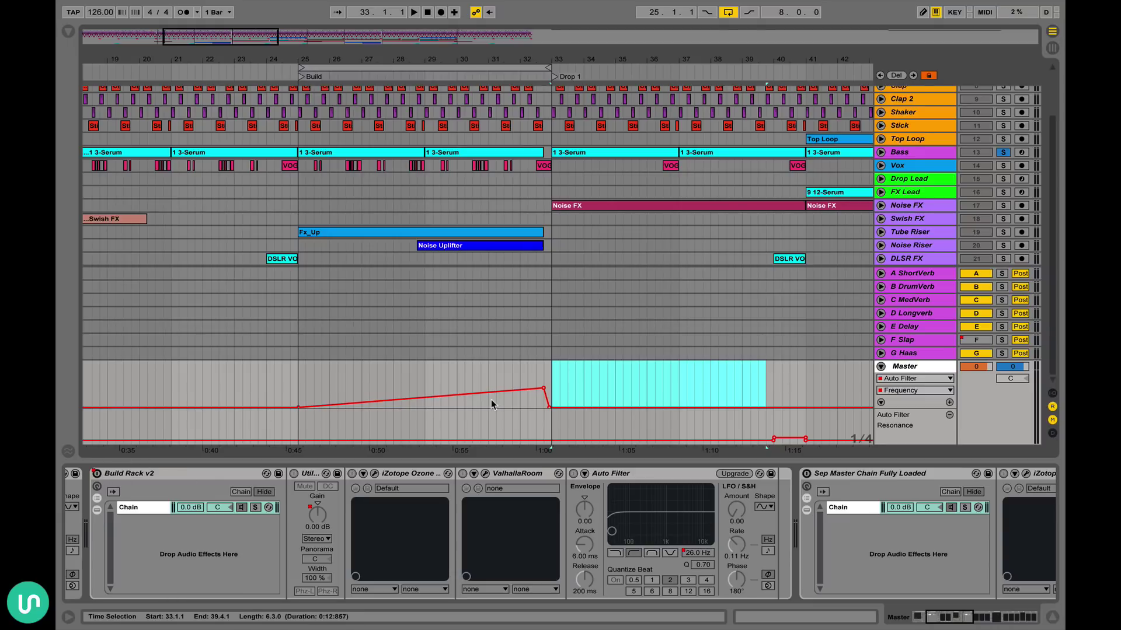
- Show the Build Rack Utility's Gain automation on the Master and place the insert marker near the Build's end at 32.2.1
left_click(305, 377)
left_click(320, 513)
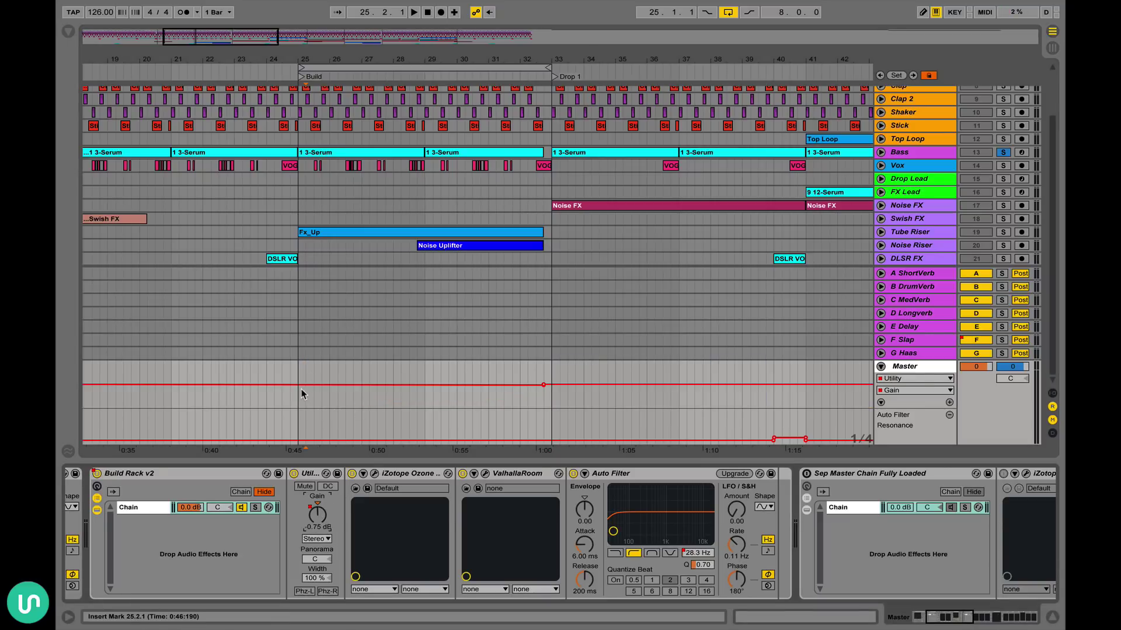
left_click(373, 385)
left_click(530, 365)
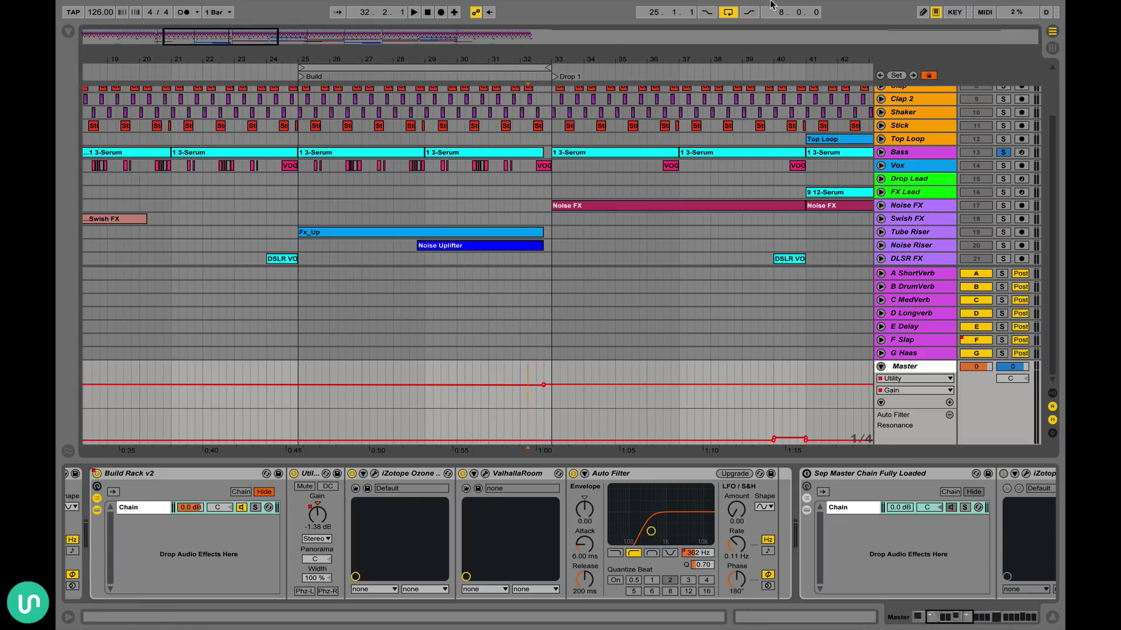
- Turn off the arrangement loop and play the soloed Bass briefly from 32.1.1
key("ctrl+l")
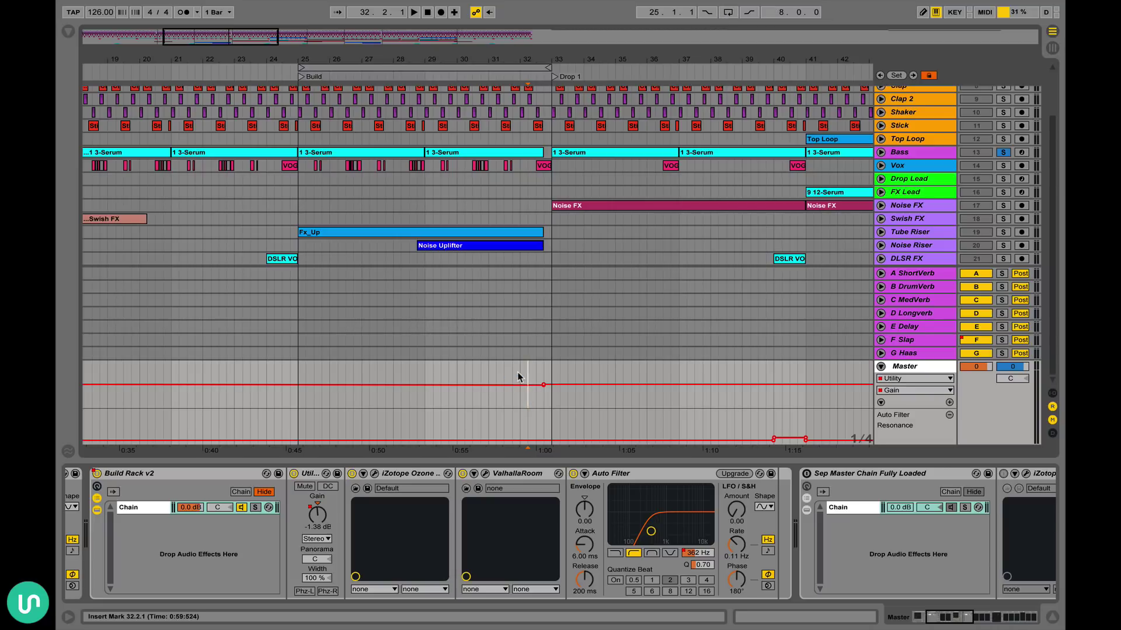
left_click(517, 372)
key("space")
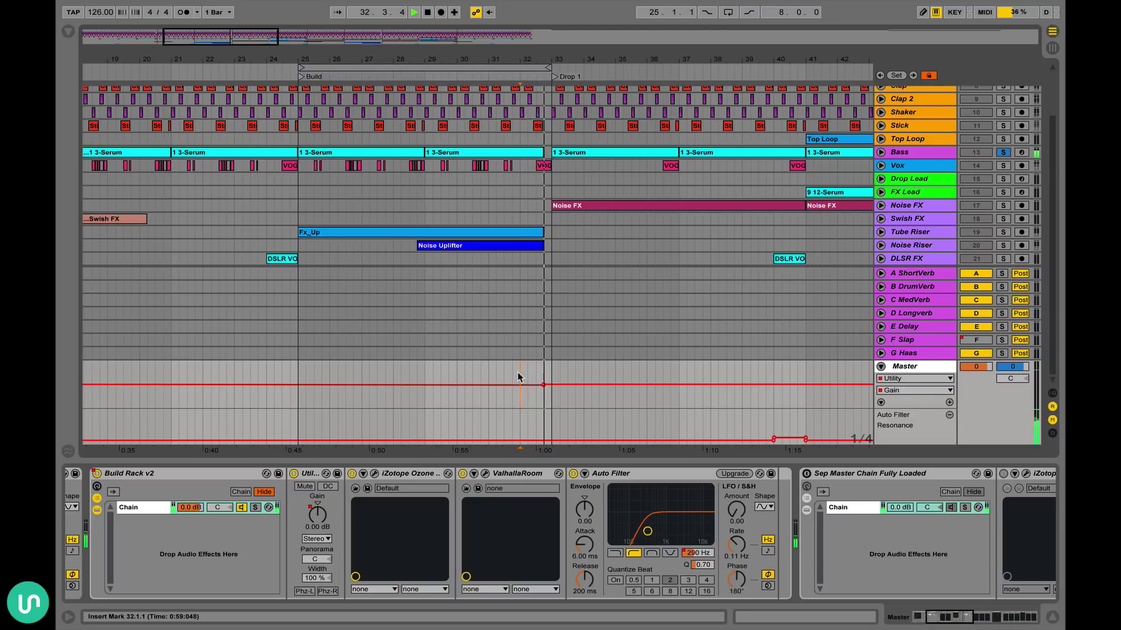
key("space")
- Select the Master's last beat before Drop 1, 32.4.1 to 33.1.1, unsolo the Bass and play the full mix into the drop
left_click(547, 373)
left_click_drag(548, 374, 545, 379)
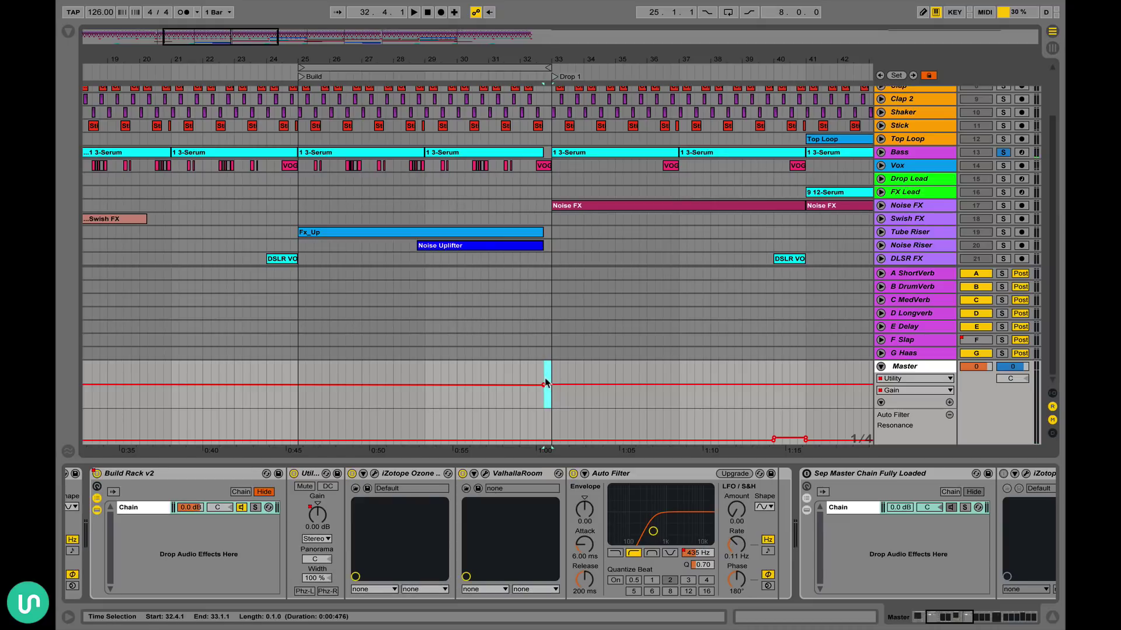
left_click(1004, 167)
key("space")
key("space")
left_click(1004, 167)
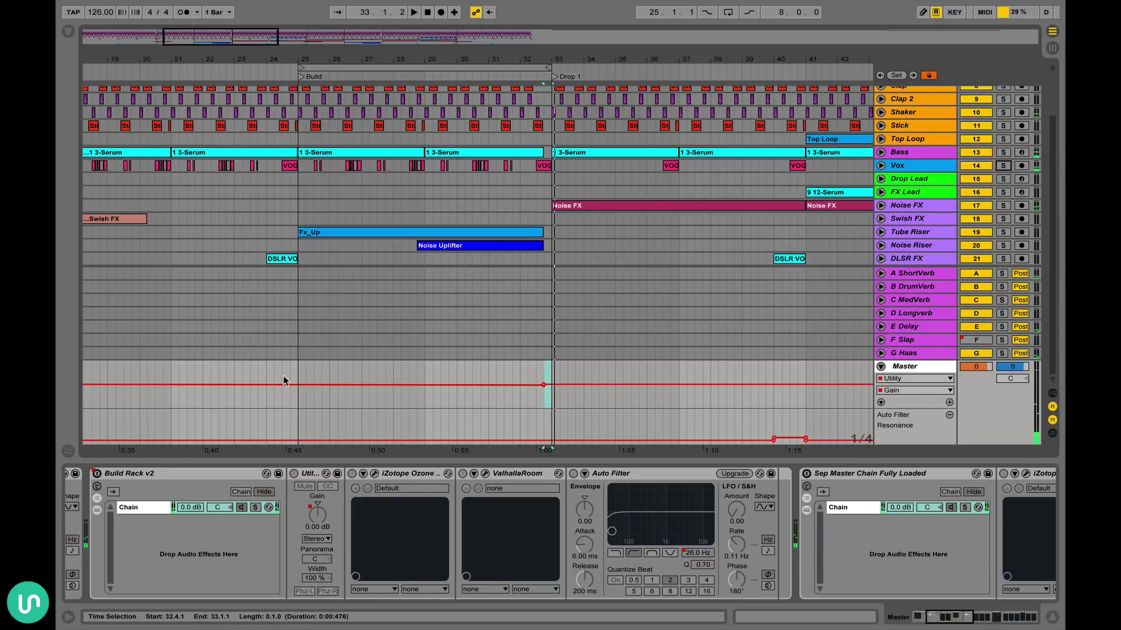
- Place the insert marker at 25.1.1, then view the Build Rack's iZotope Ozone 6 Imager settings and close its window
left_click(298, 373)
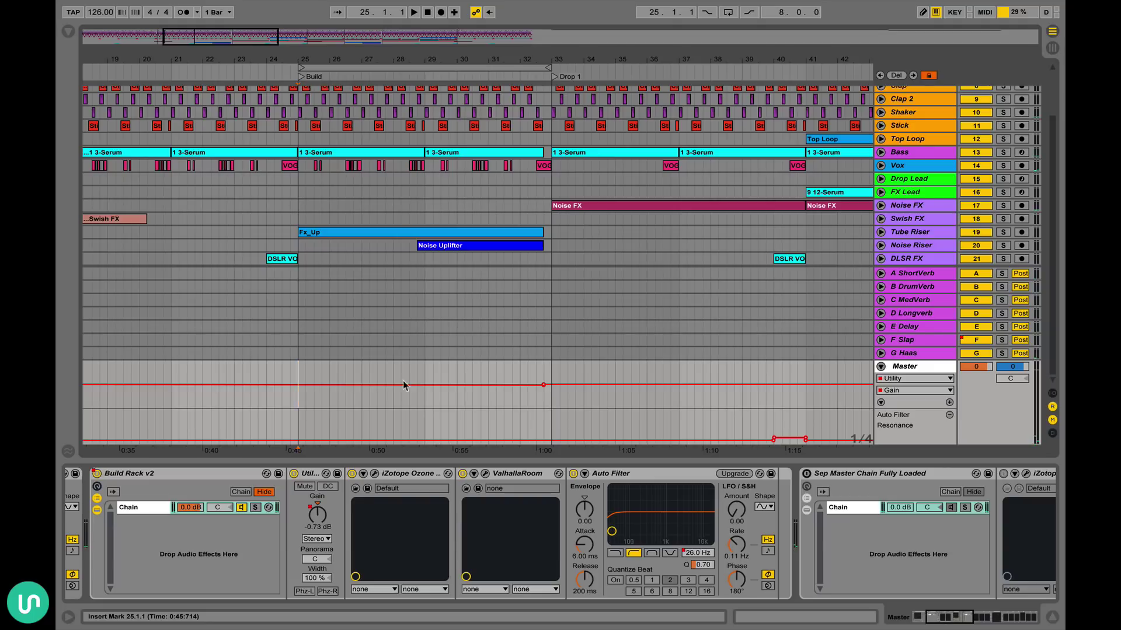
left_click(374, 474)
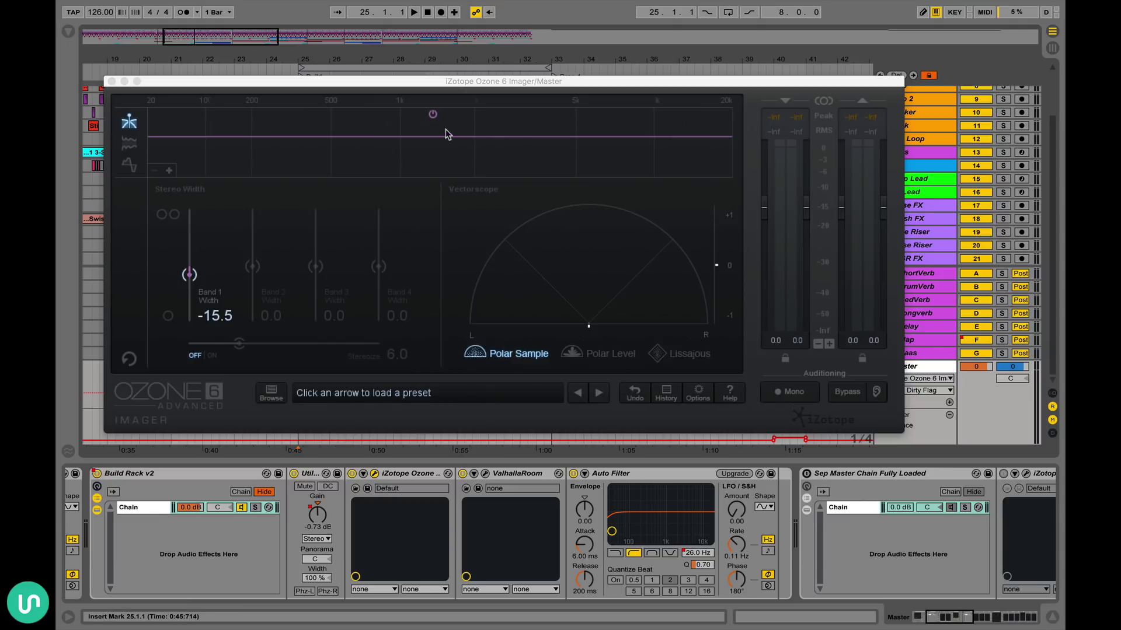
left_click(111, 81)
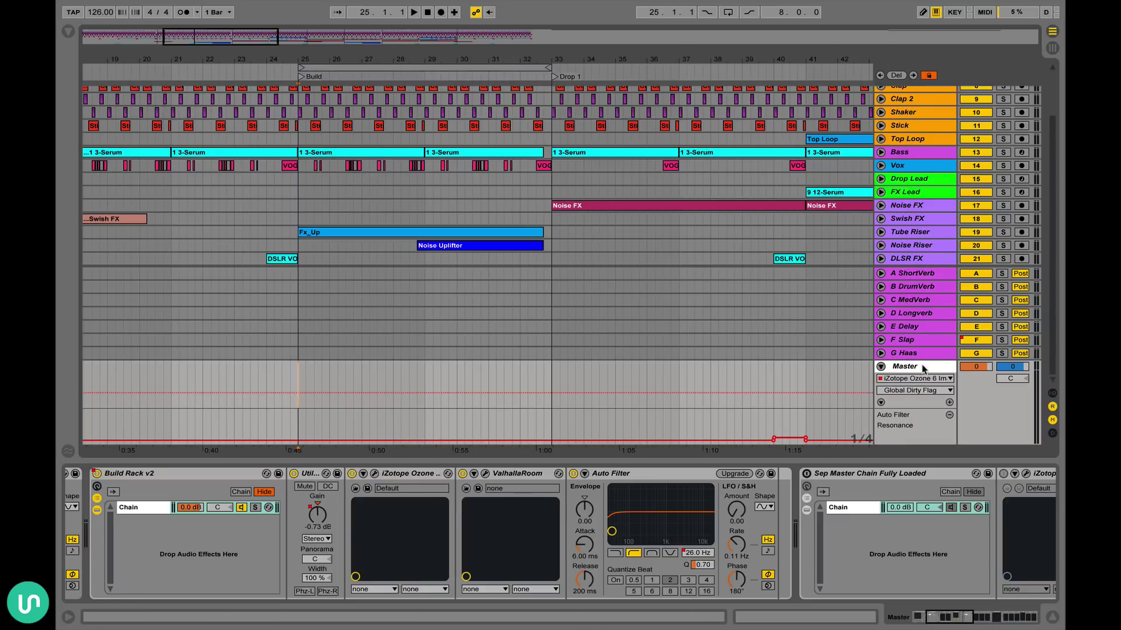
- Show the iZotope Ozone 6 Imager's IMG: Band 1 Width Percent automation on the Master track
left_click(916, 378)
left_click(918, 379)
left_click(912, 391)
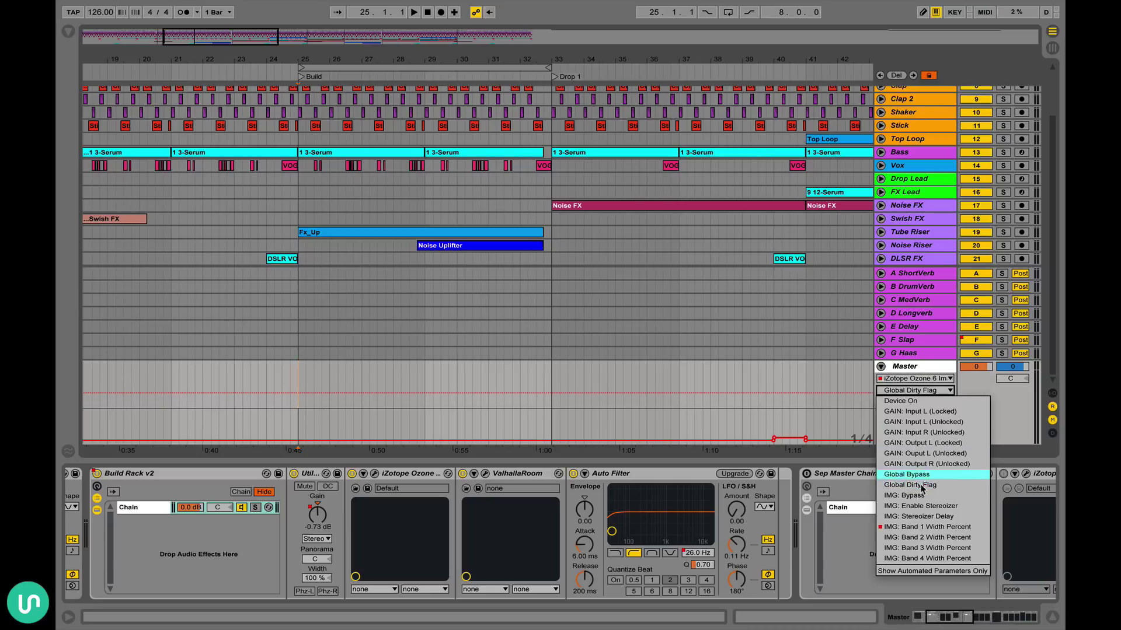
left_click(933, 527)
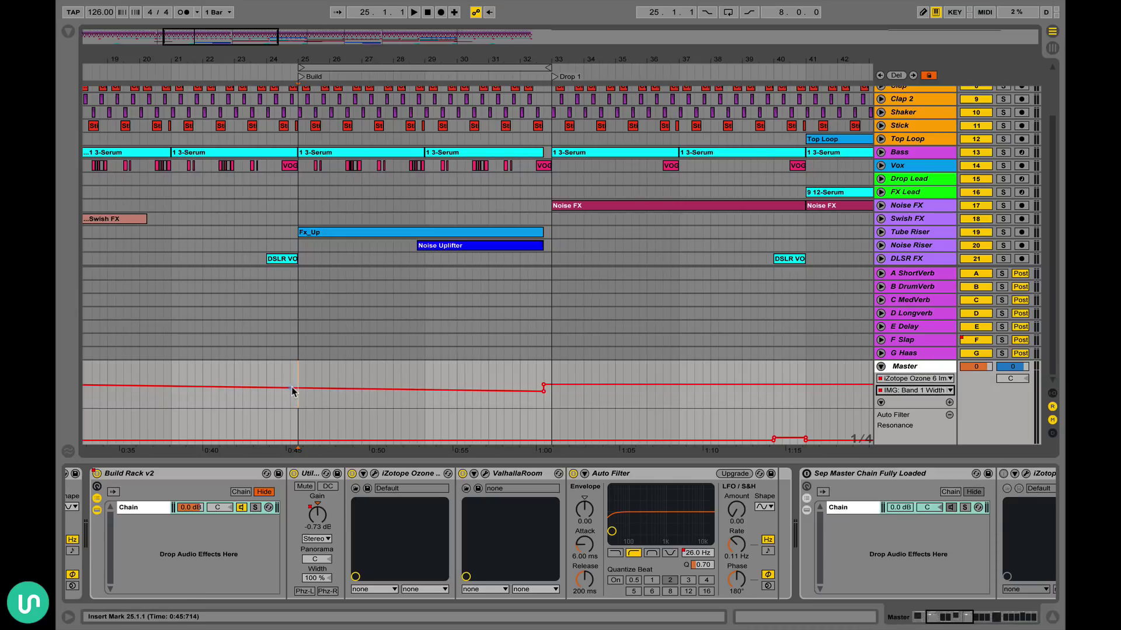
- Play the end of the Build from 32.2.1, check the Ozone Imager's Band 1 width on the Master, and close its windows
mouse_move(544, 393)
left_click(526, 354)
key("space")
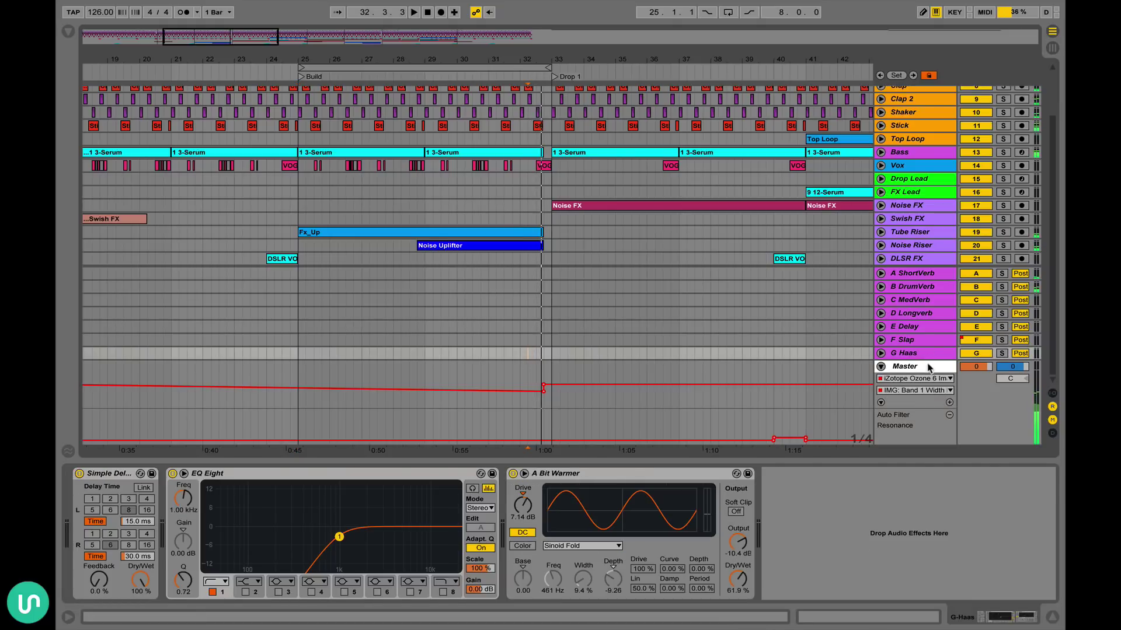
left_click(929, 368)
left_click(375, 474)
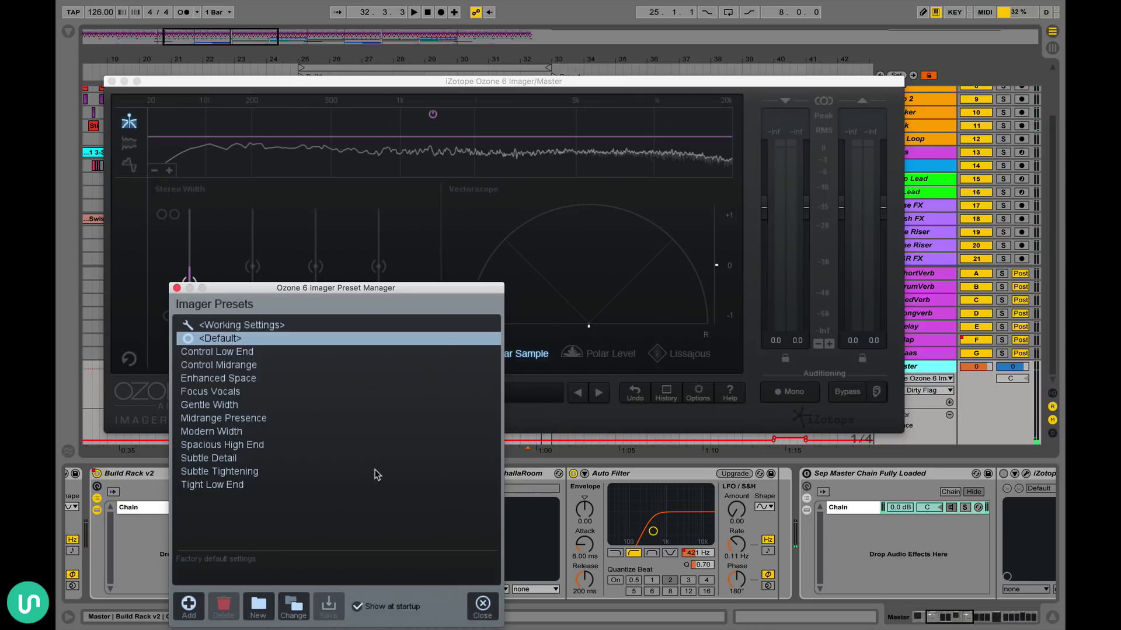
left_click(482, 605)
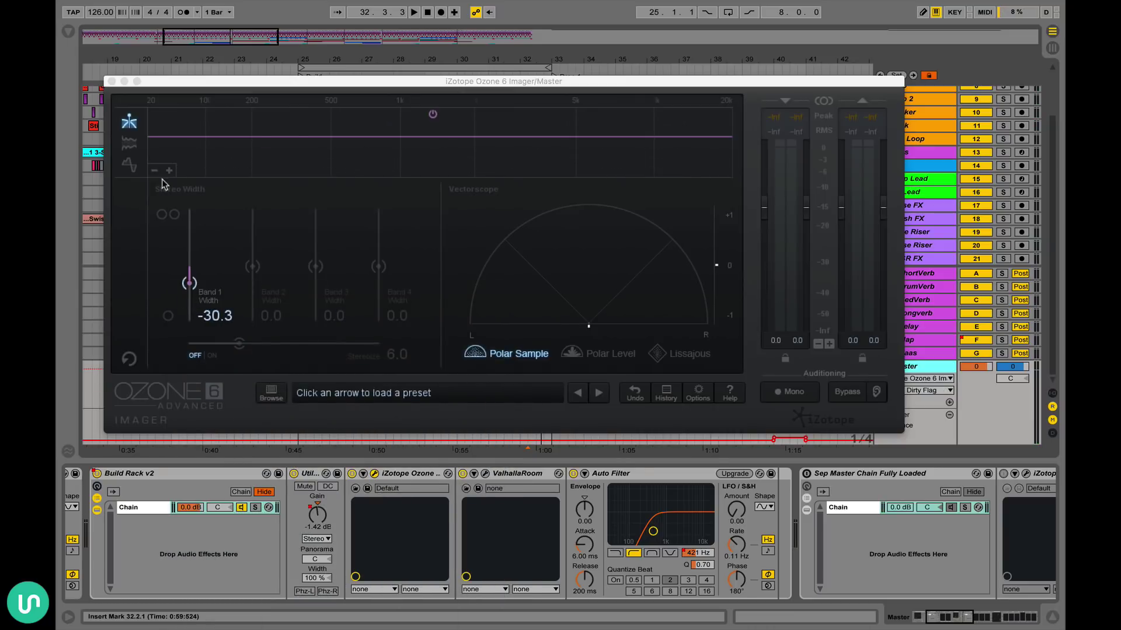
left_click(112, 81)
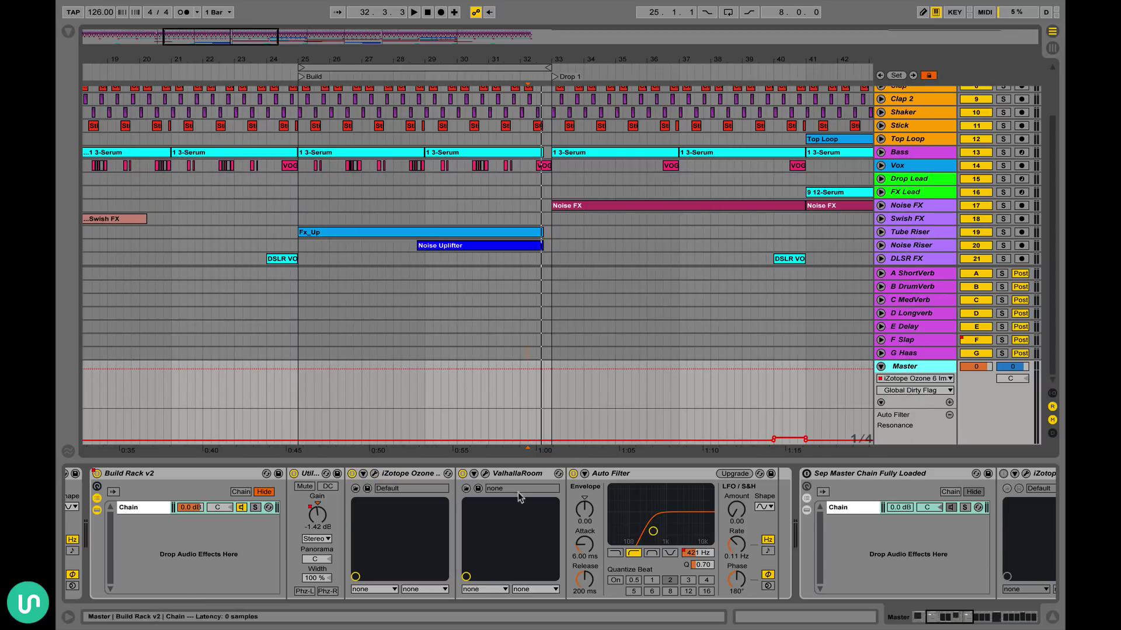
- Bring the Imager's Band 1 Width automation back on the Master and play from 32.3.1 into Drop 1
scroll(845, 336, "right", 2)
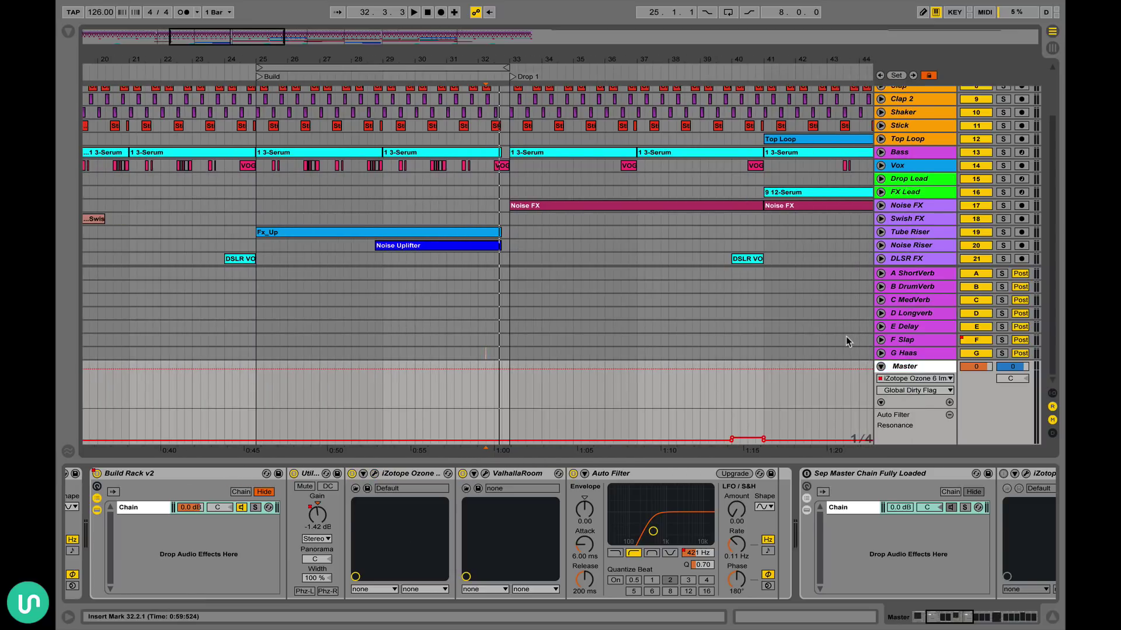
left_click(915, 392)
left_click(908, 531)
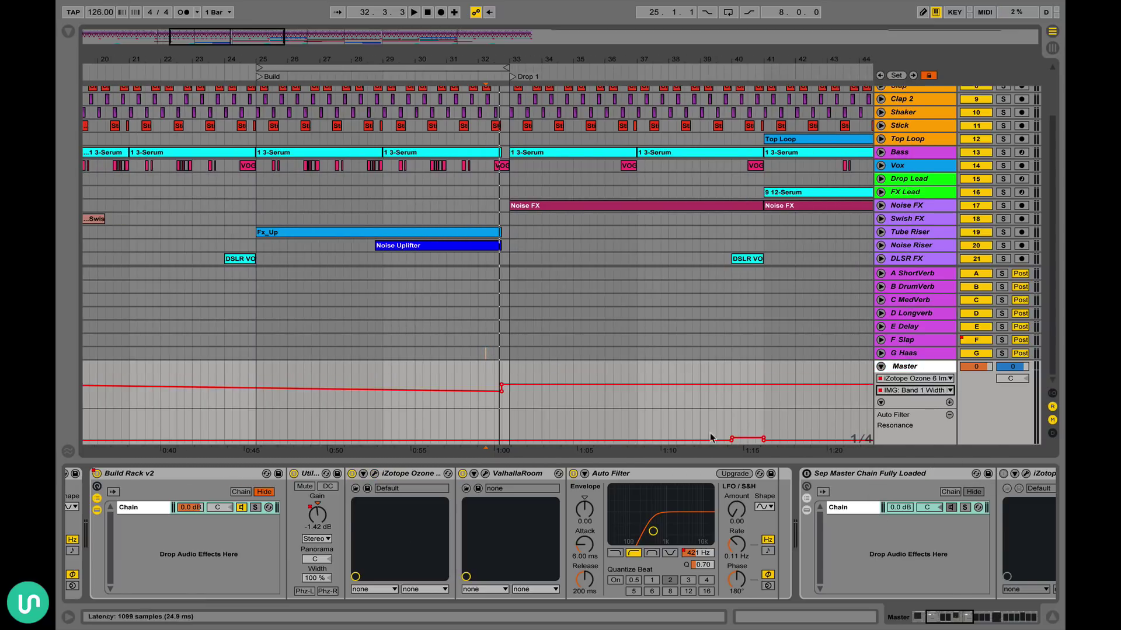
left_click(493, 374)
key("space")
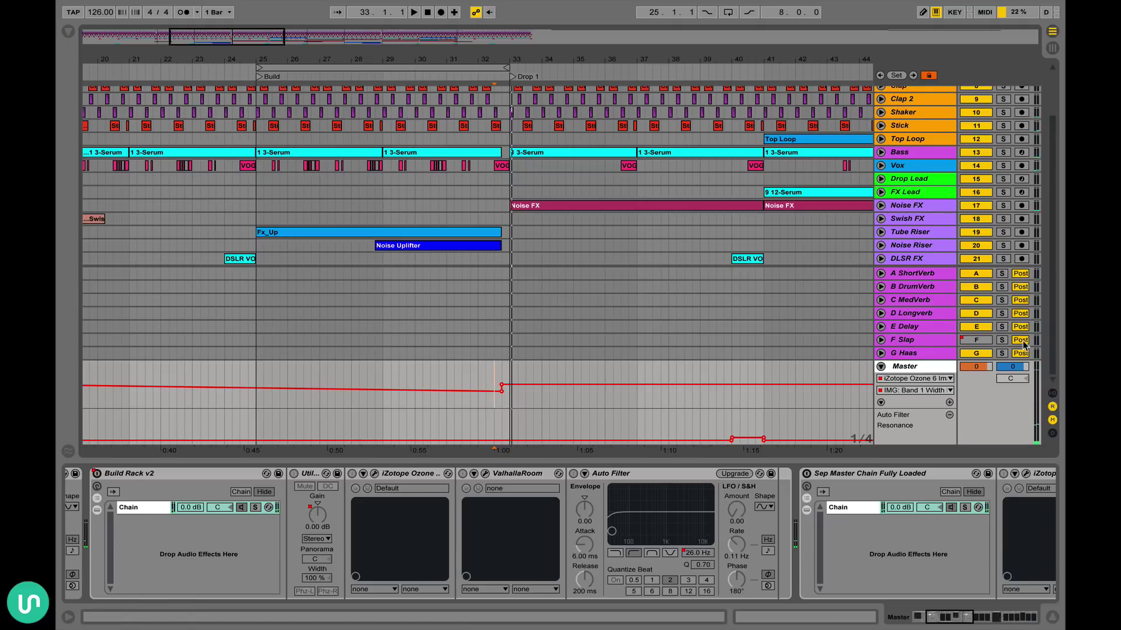
- Show the Build Rack ValhallaRoom's mix automation on the Master track across the Build section
left_click(933, 379)
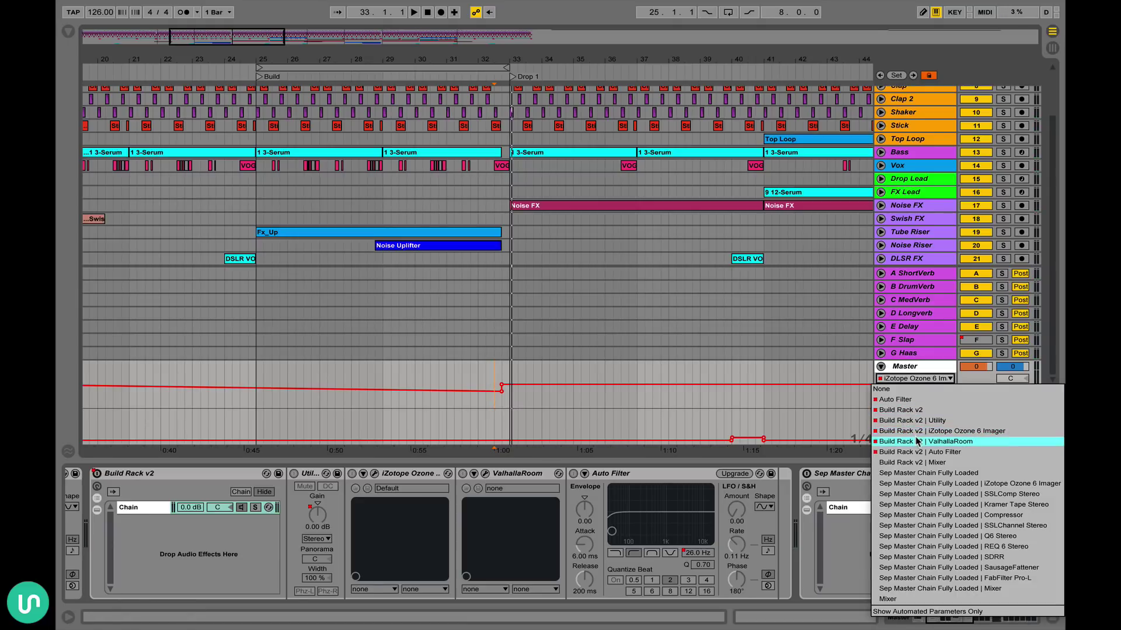
left_click(916, 442)
left_click(915, 391)
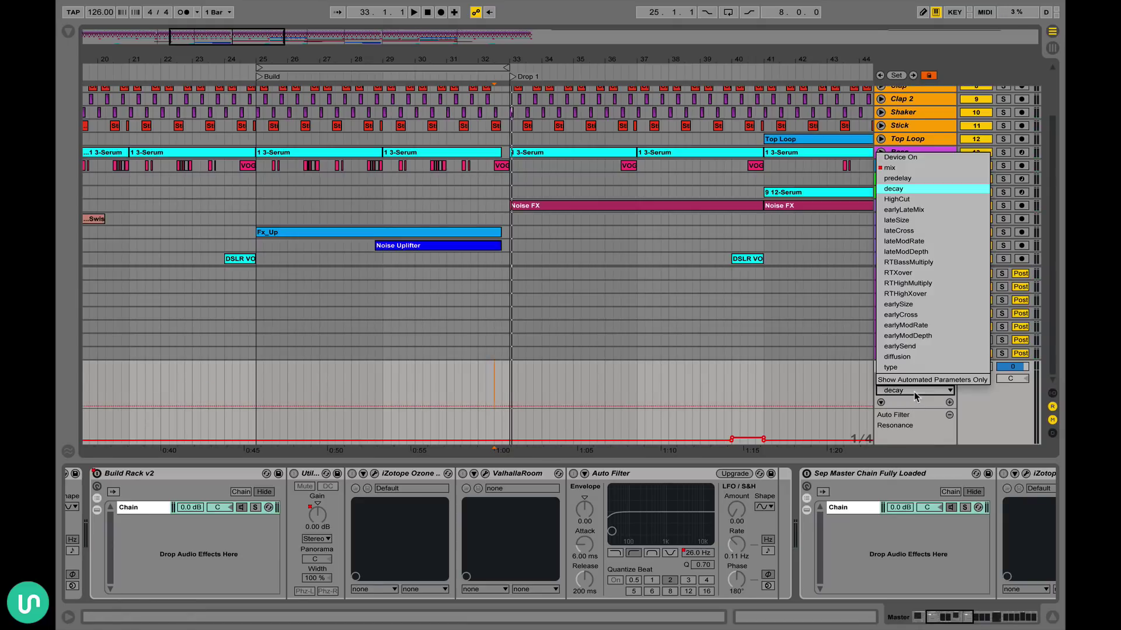
left_click(891, 168)
scroll(545, 274, "left", 2)
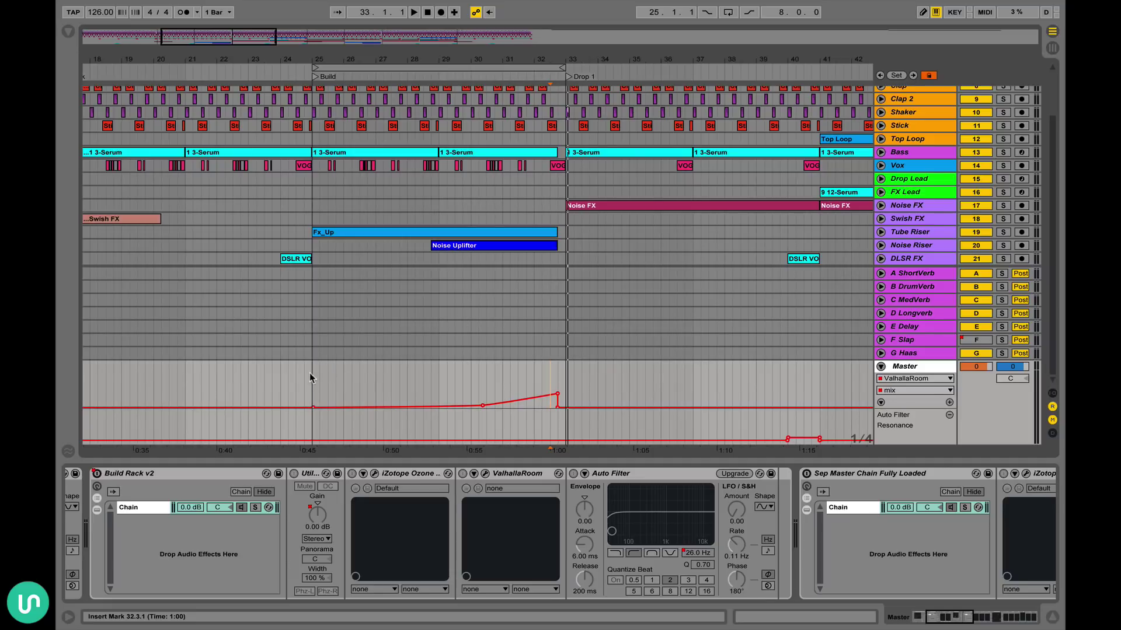
scroll(313, 377, "right", 1)
- View and close the ValhallaRoom settings, select 25.3.1 to 30.2.1 on the mix automation, and place the insert marker at 26.3.1
left_click(485, 473)
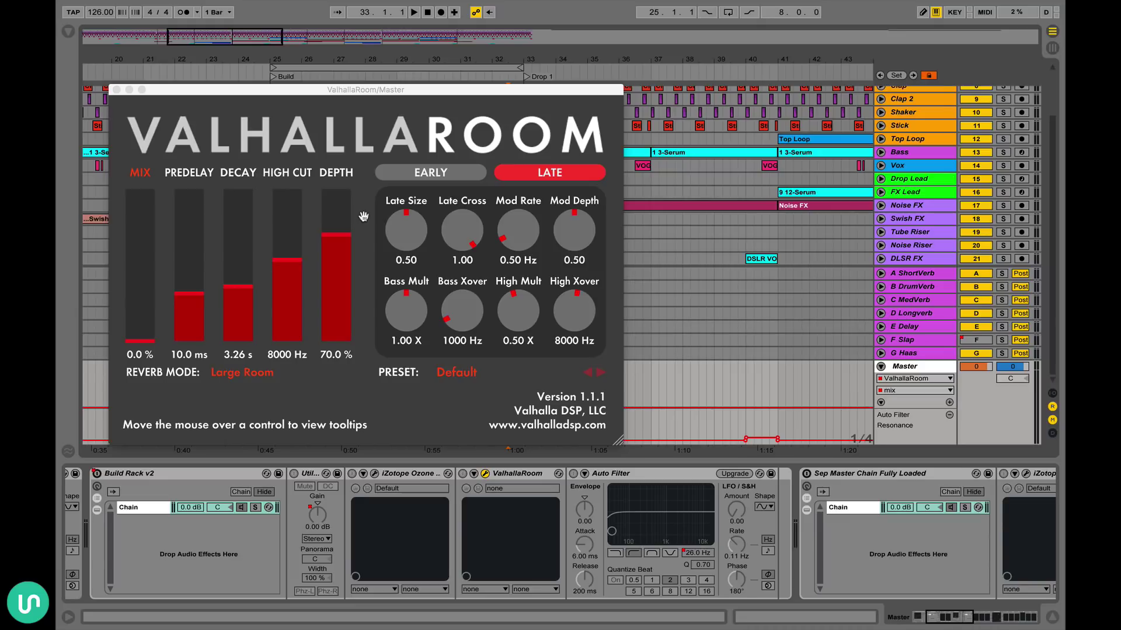
left_click(116, 89)
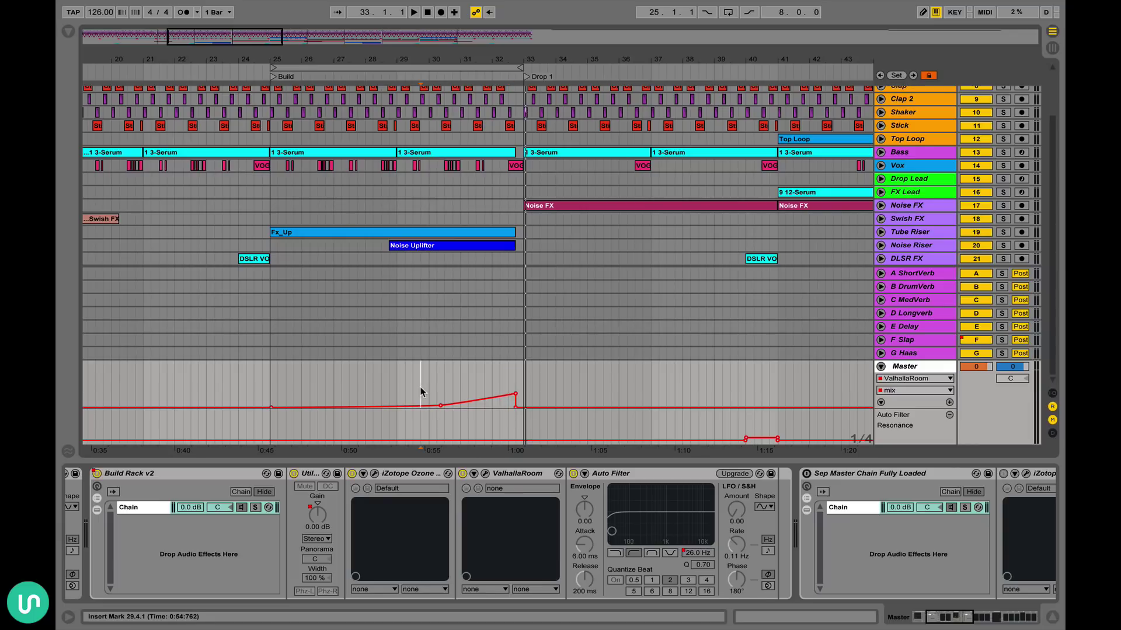
left_click_drag(286, 389, 436, 390)
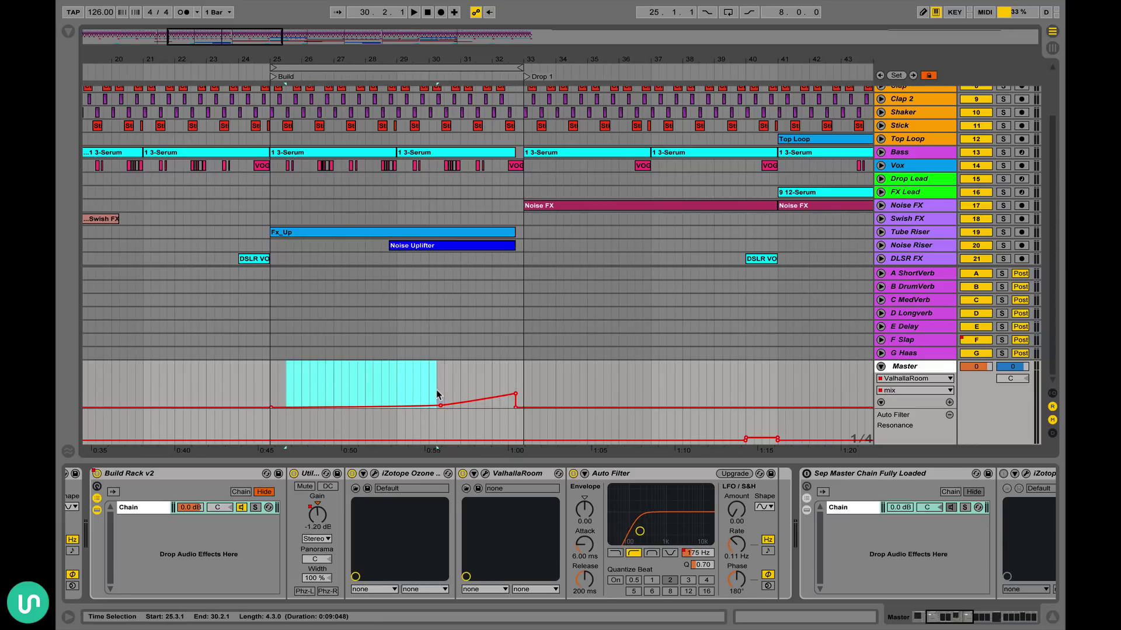
left_click(318, 383)
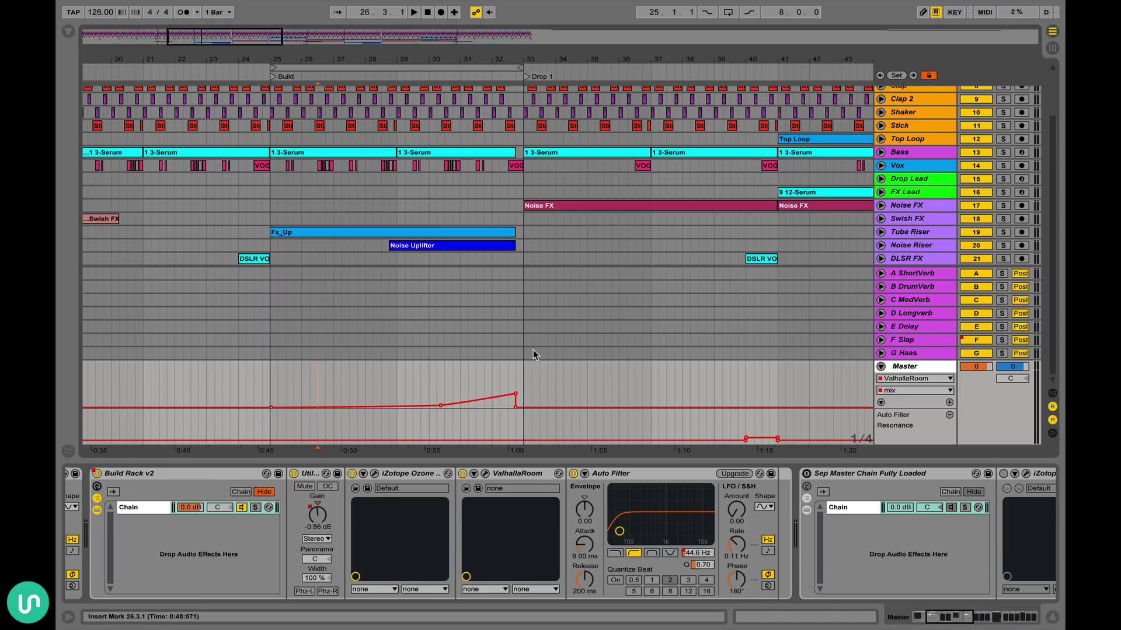
- Play the Build from 26.3.1, then mark the rise in the ValhallaRoom mix automation and place the insert marker at 30.2.1
key("space")
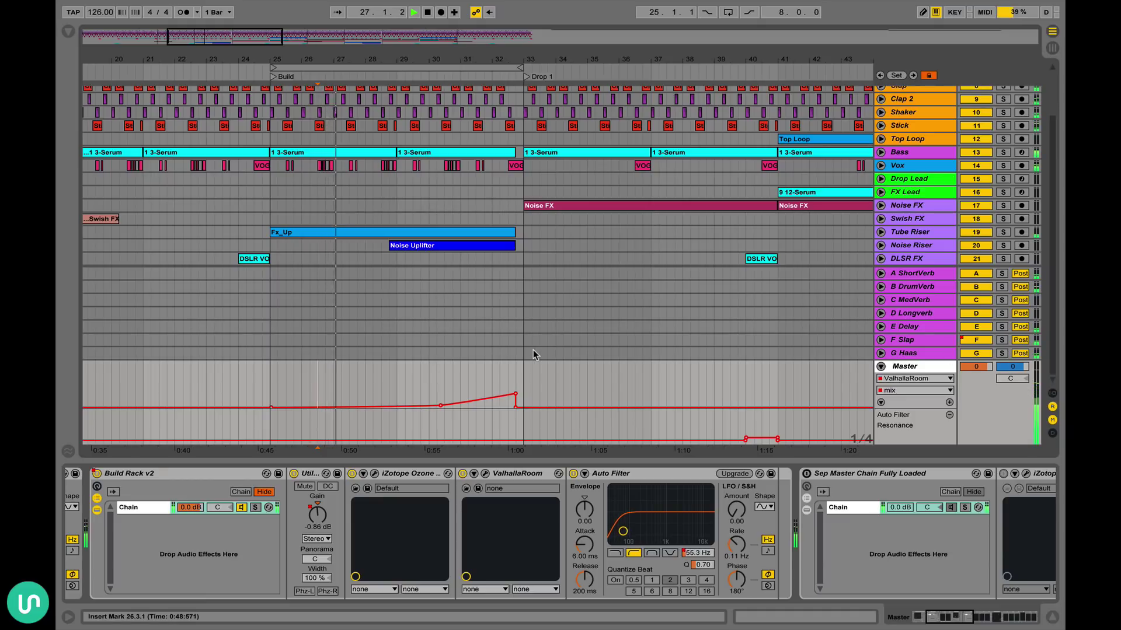
key("space")
left_click_drag(420, 379, 492, 373)
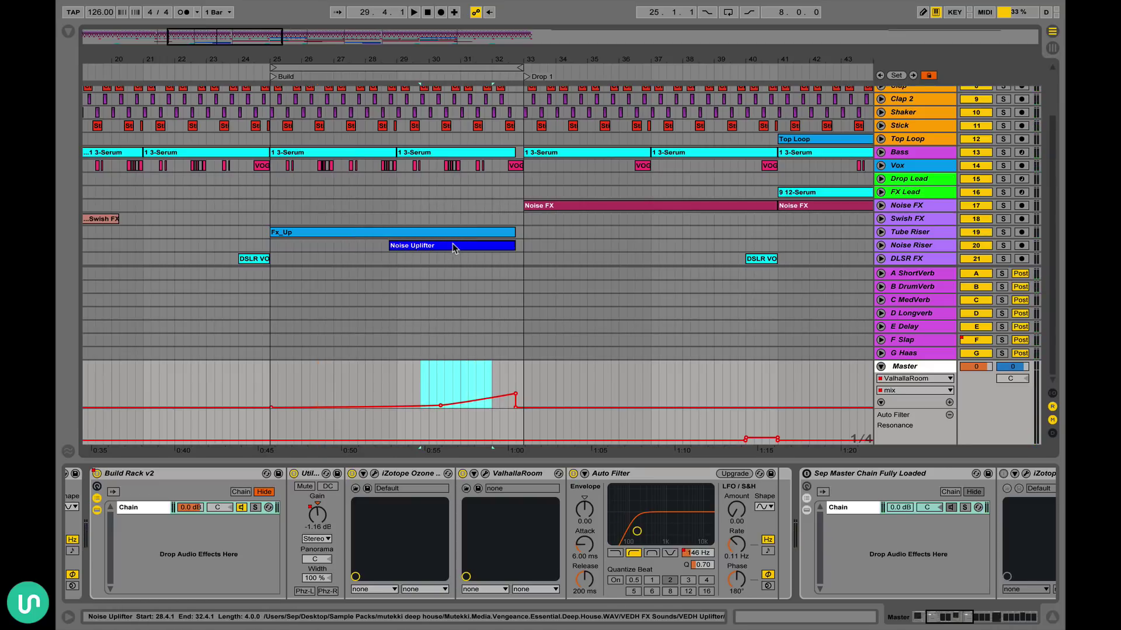
left_click_drag(397, 378, 531, 382)
left_click(437, 382)
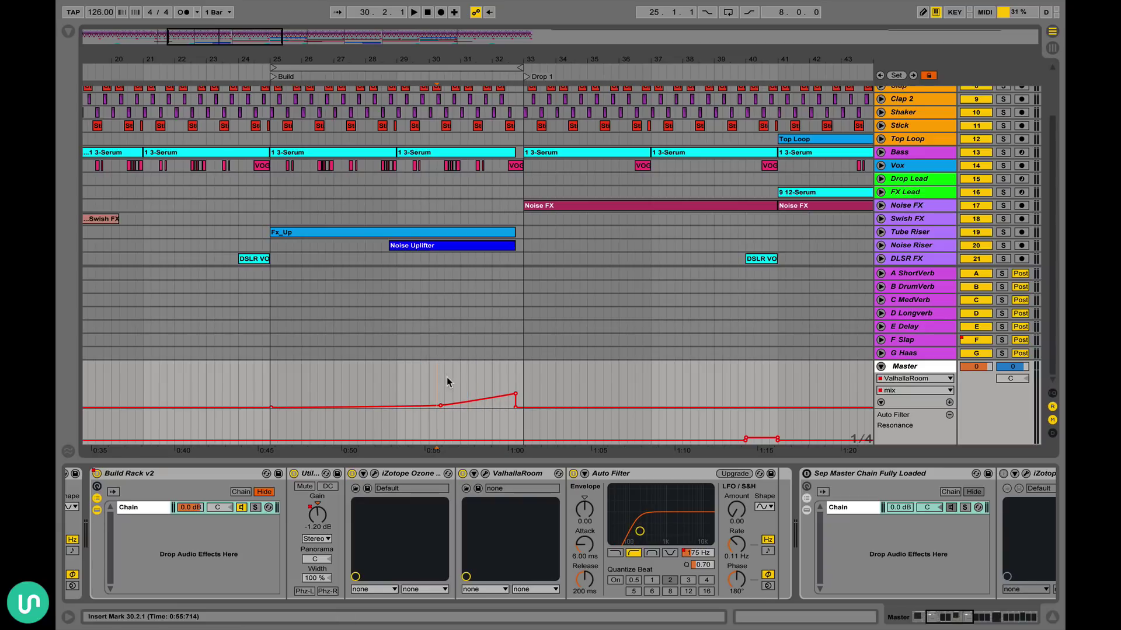
- Play the end of the Build from 30.3.1 into Drop 1 to hear the reverb mix automation
left_click(447, 382)
key("space")
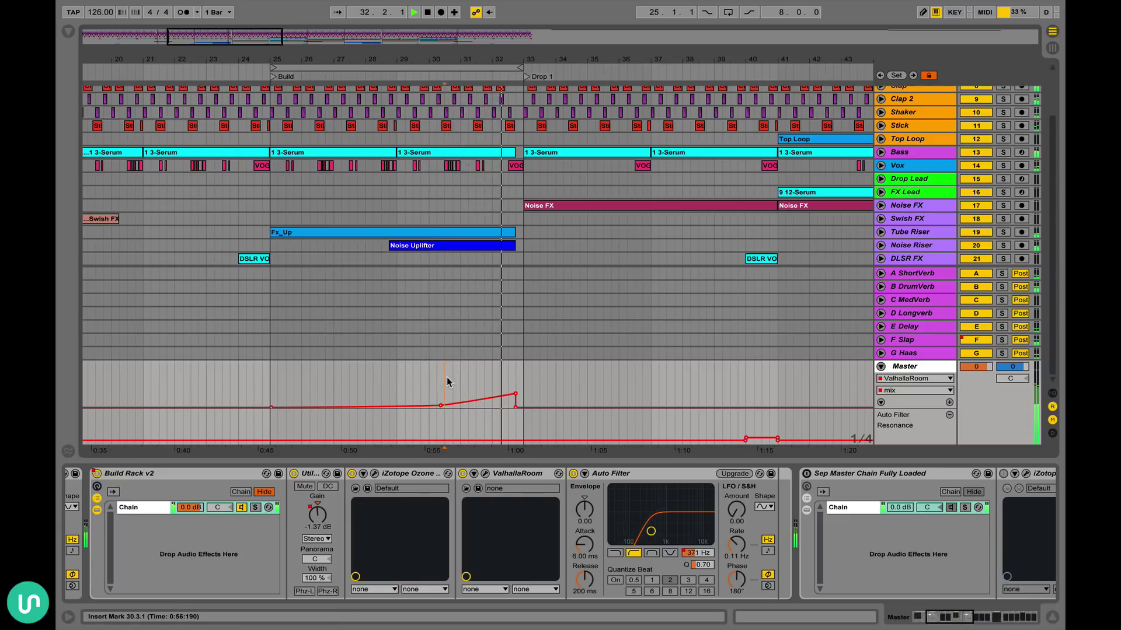
key("space")
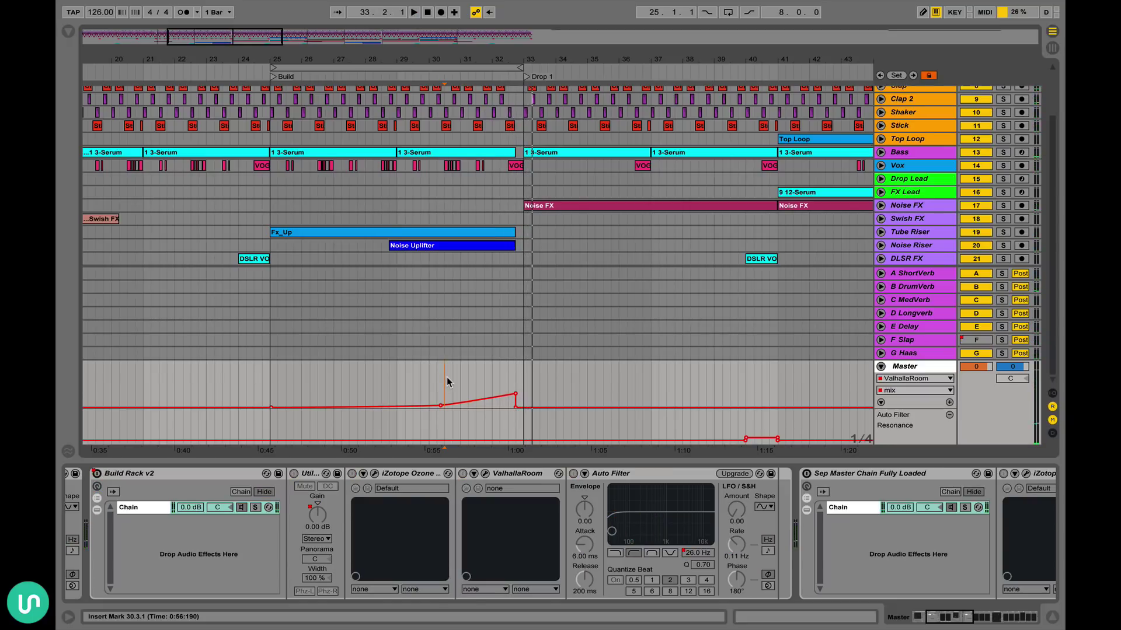
- Show the Build Rack Auto Filter's Frequency automation on the Master, select 25.2.1 to 29.4.1, and place the insert marker at 32.3.1
scroll(446, 377, "right", 3)
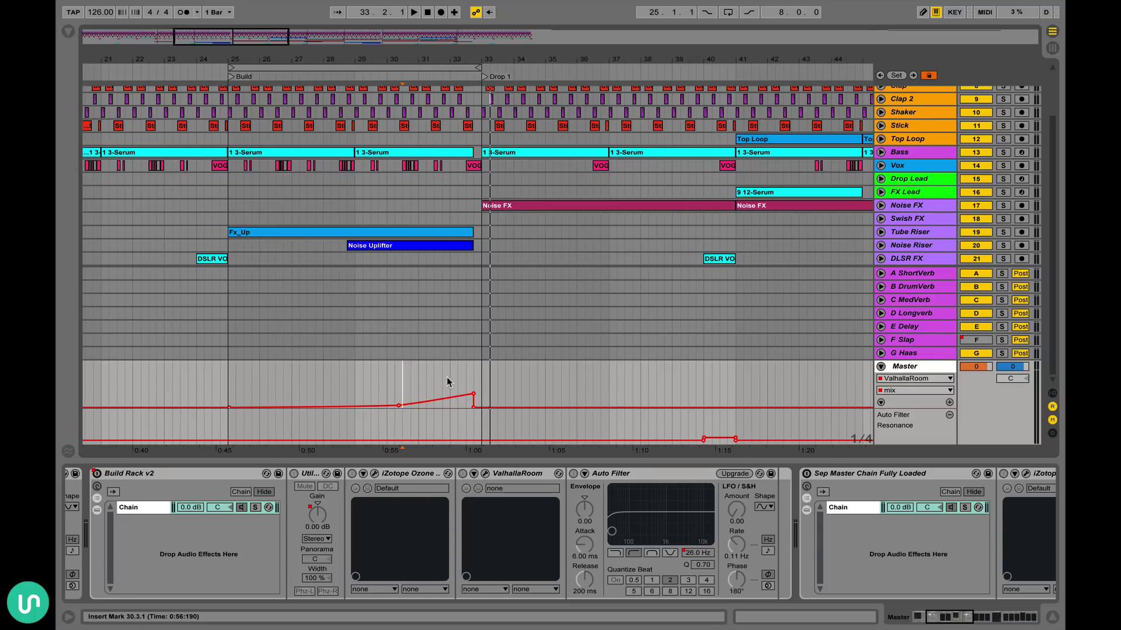
left_click(703, 554)
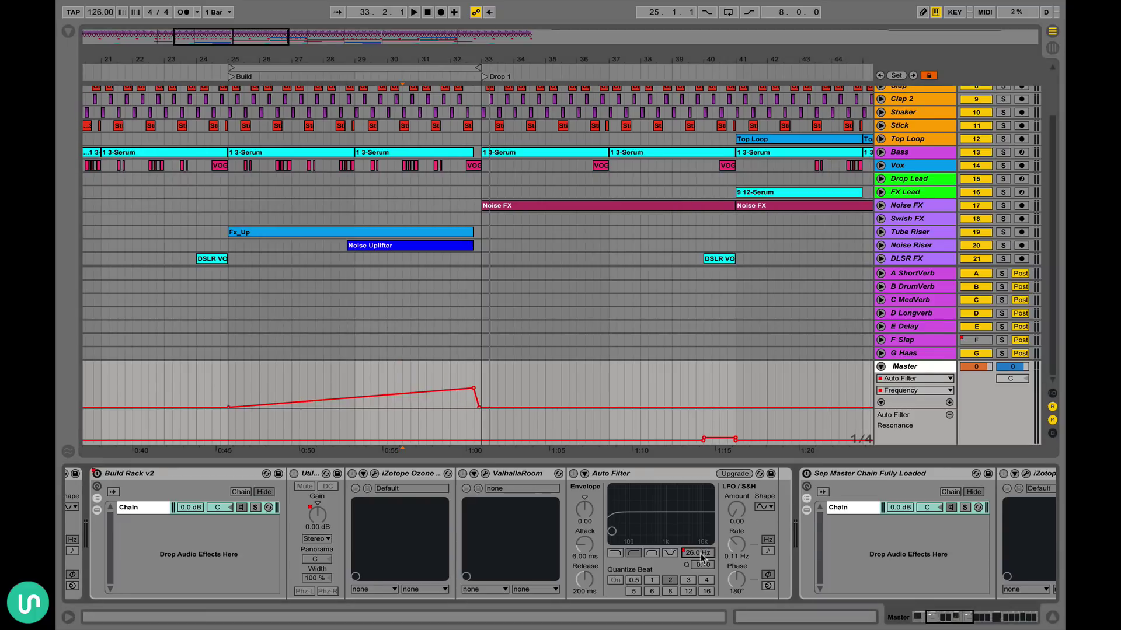
scroll(363, 400, "left", 3)
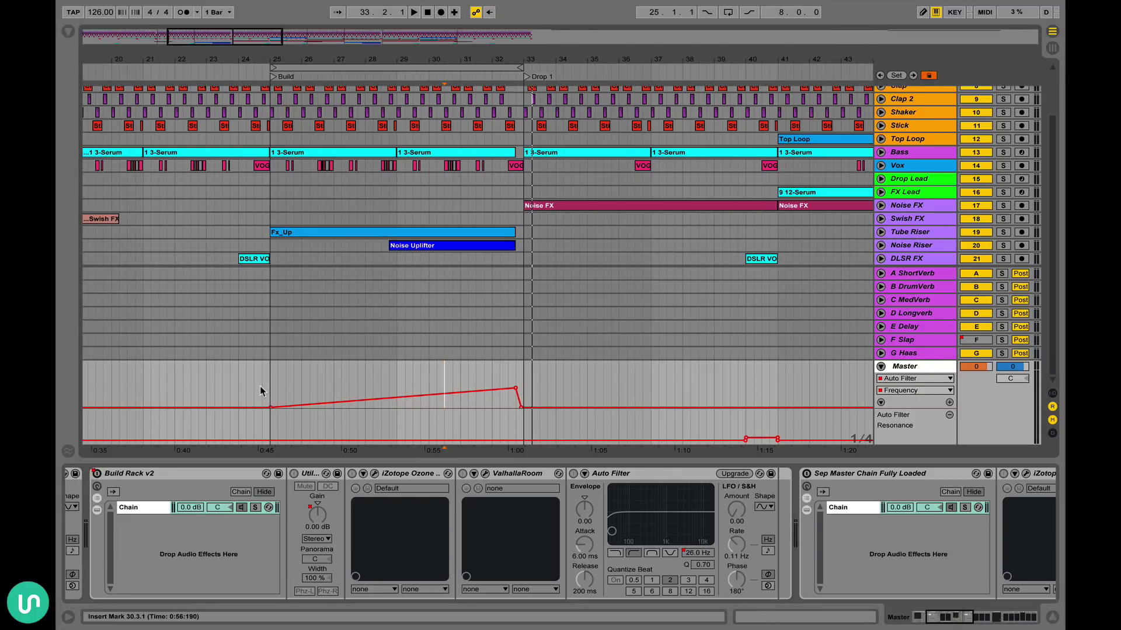
left_click_drag(278, 387, 420, 380)
key("space")
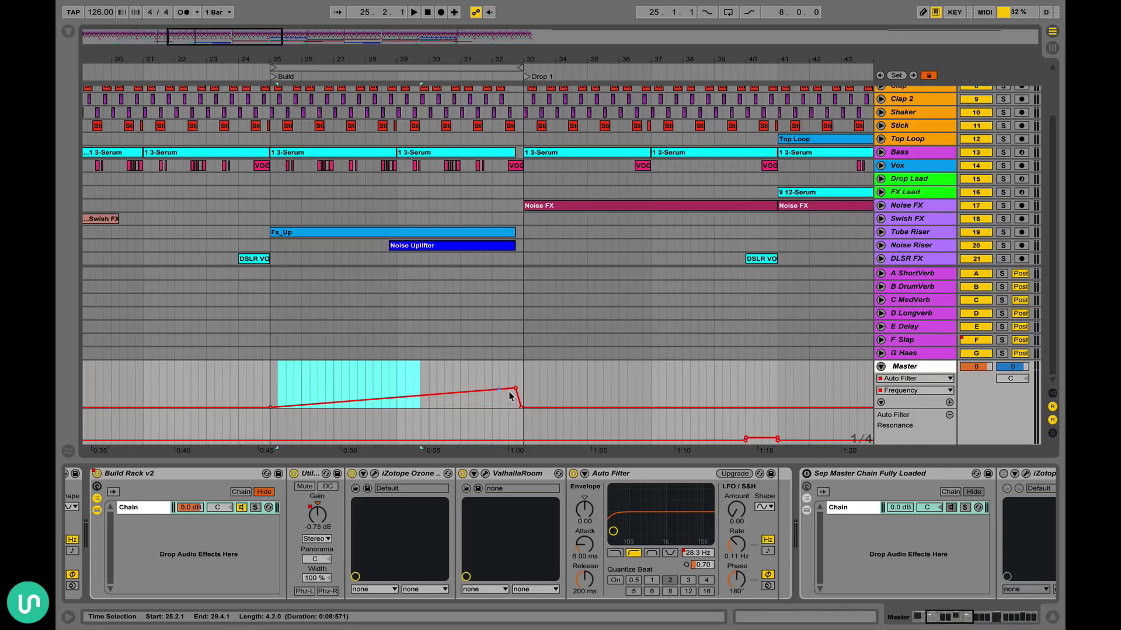
mouse_move(516, 389)
left_click(516, 390)
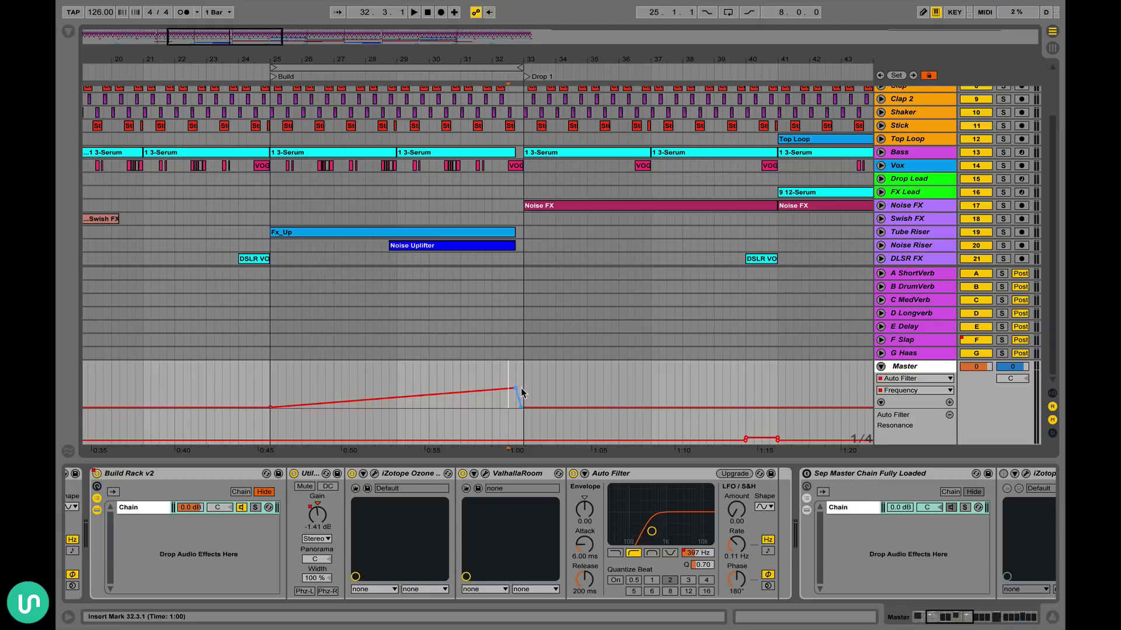
- Select 33.1.1 to 37.1.1 on the Frequency automation, then place the insert marker at the Build's start, 25.1.1
left_click_drag(524, 378, 669, 388)
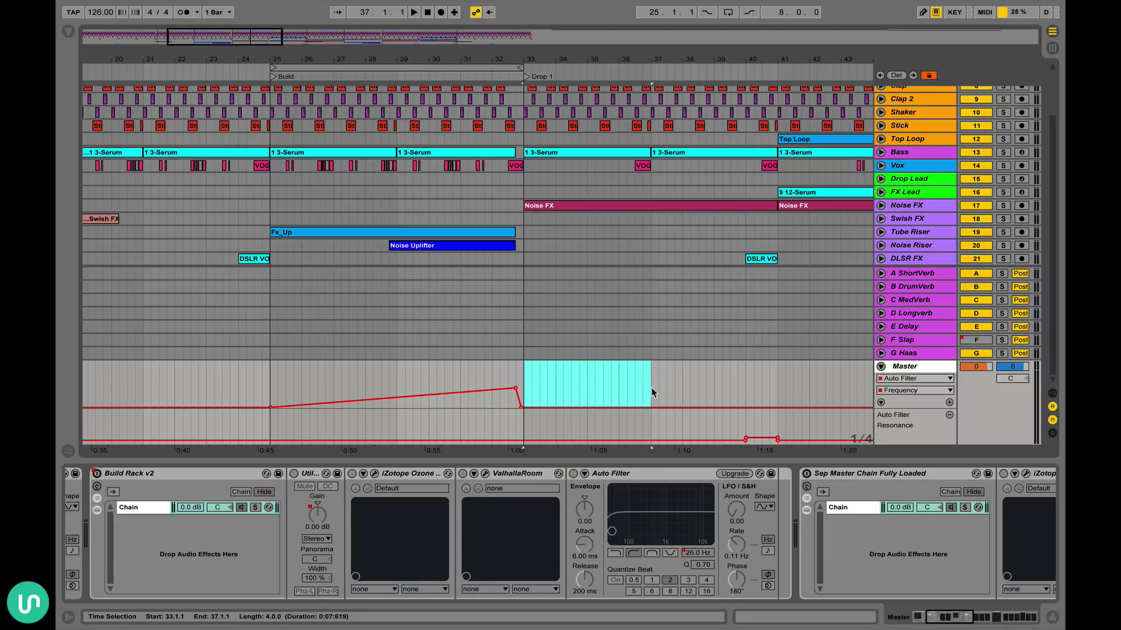
mouse_move(523, 373)
left_mouse_down()
mouse_move(664, 376)
mouse_move(522, 378)
left_mouse_up()
left_click(268, 385)
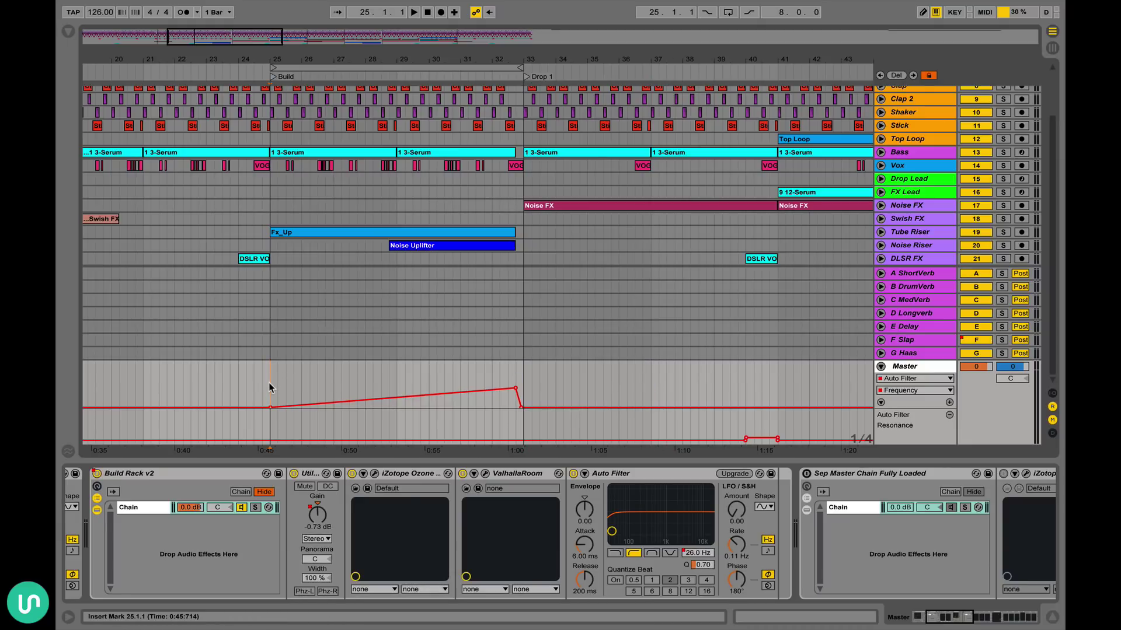
- Turn off Build Rack v2 on the Master and play the Build from 25.1.1 into Drop 1 without it
left_click(97, 474)
key("space")
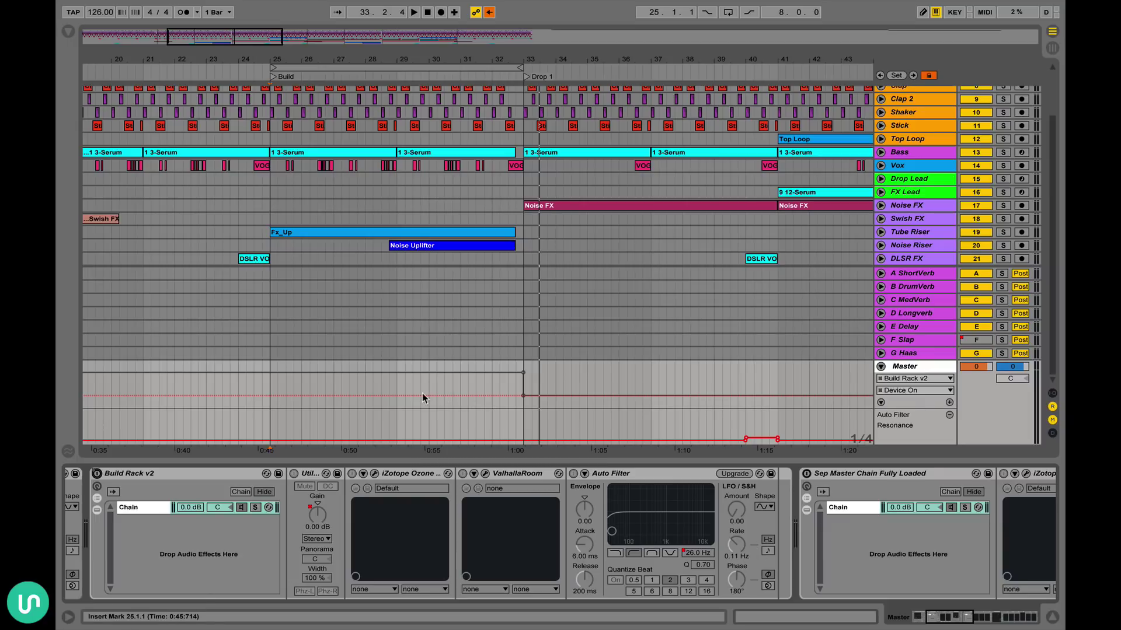
key("space")
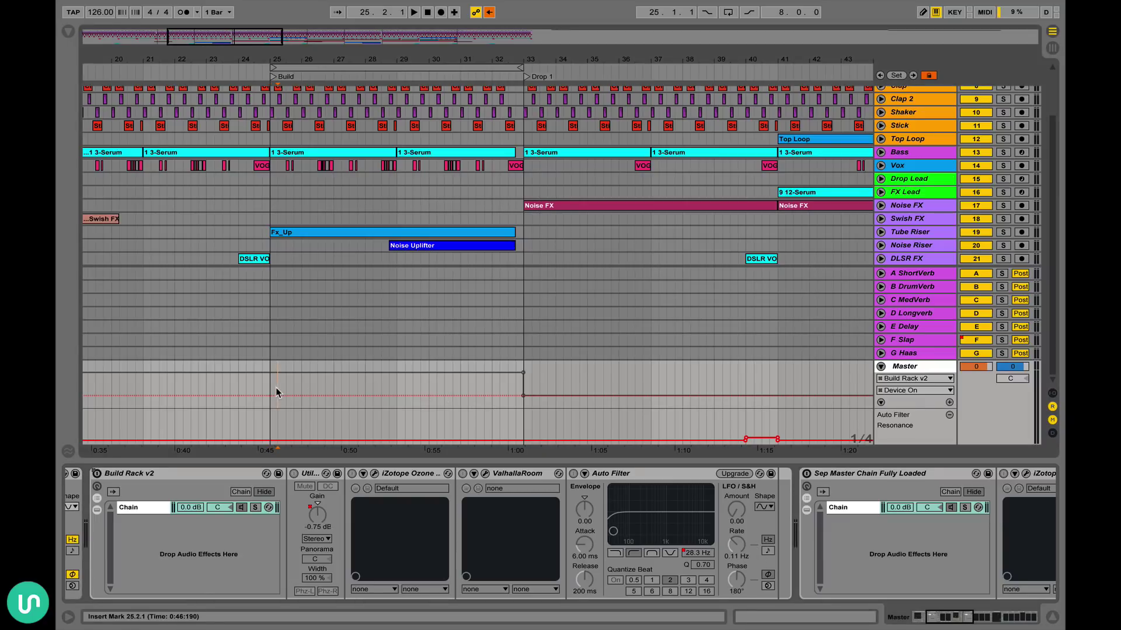
- Re-enable the overridden automation and play the Build from 25.1.1 into Drop 1 with Build Rack v2 active
left_click(270, 390)
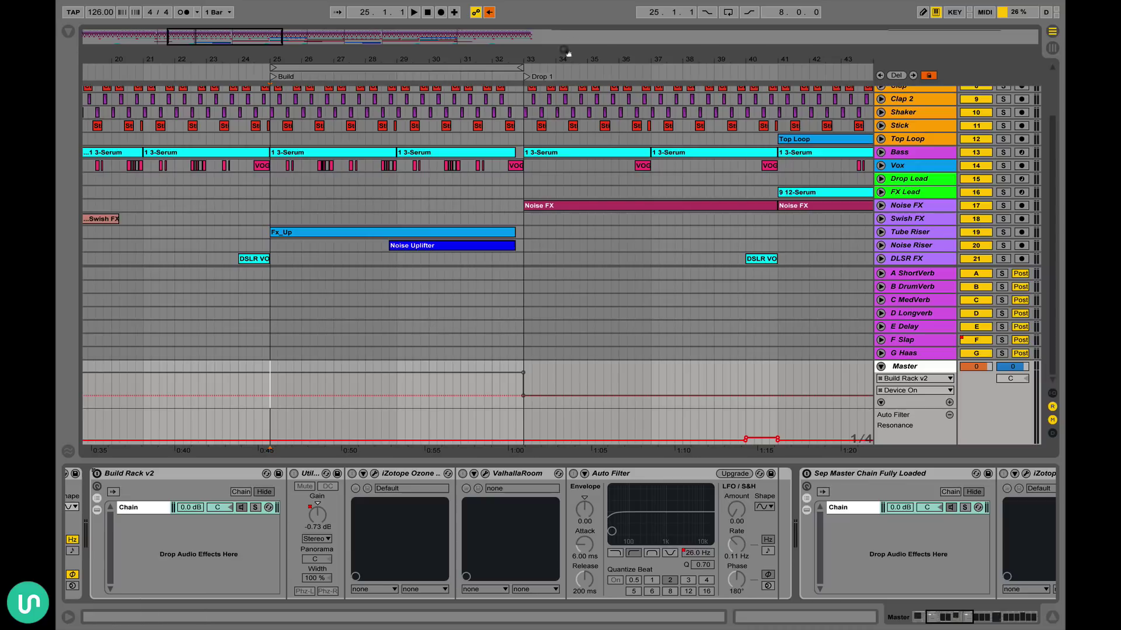
left_click(489, 13)
key("space")
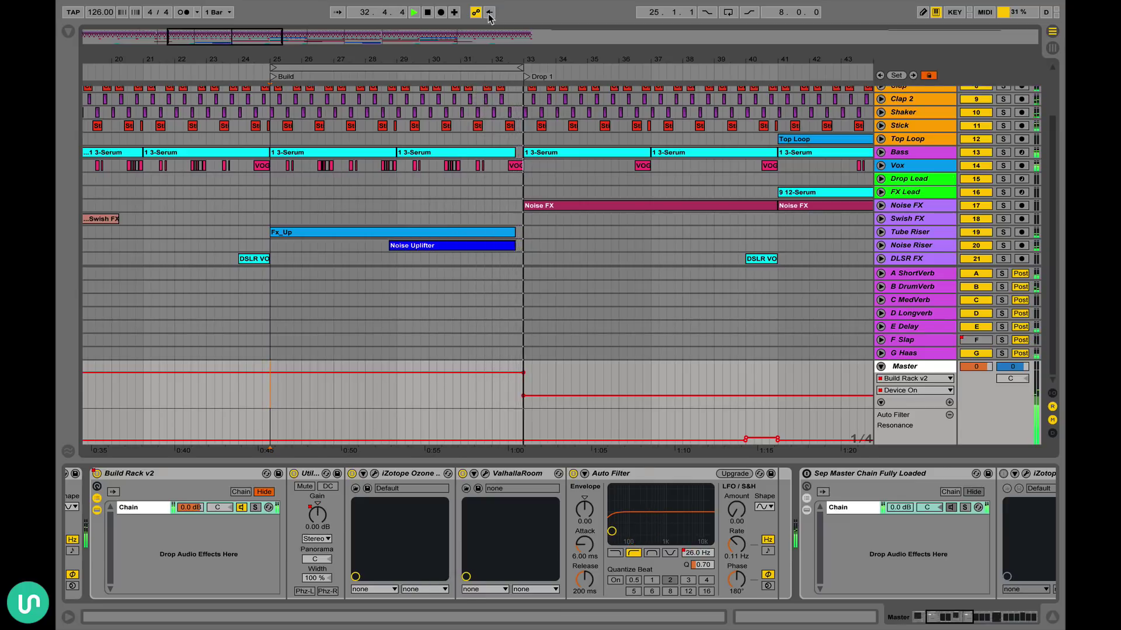
key("space")
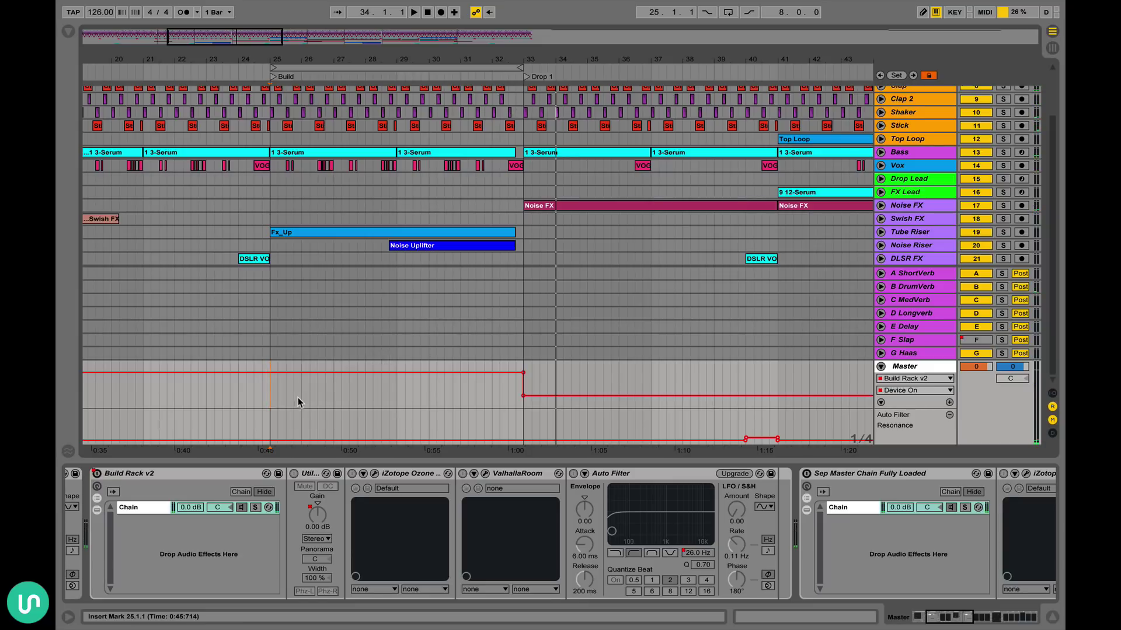
- Select 25.1.1 to 33.1.1 on the Master automation, view the Utility's Gain automation, and place the insert marker at 32.1.1
left_click_drag(273, 398, 521, 401)
left_click(306, 476)
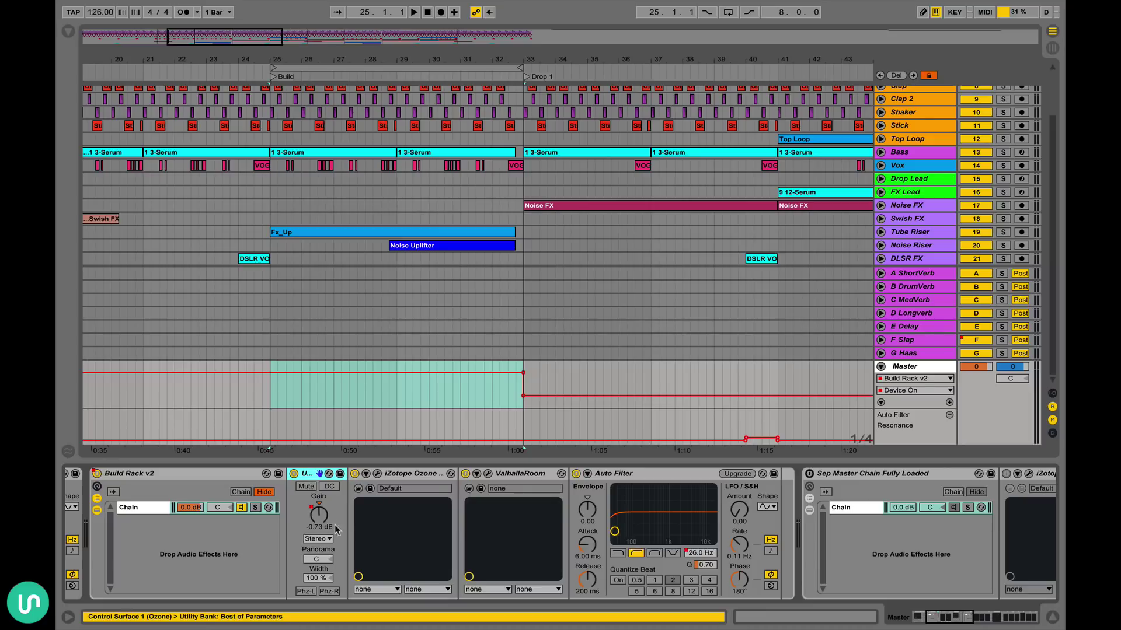
left_click(318, 514)
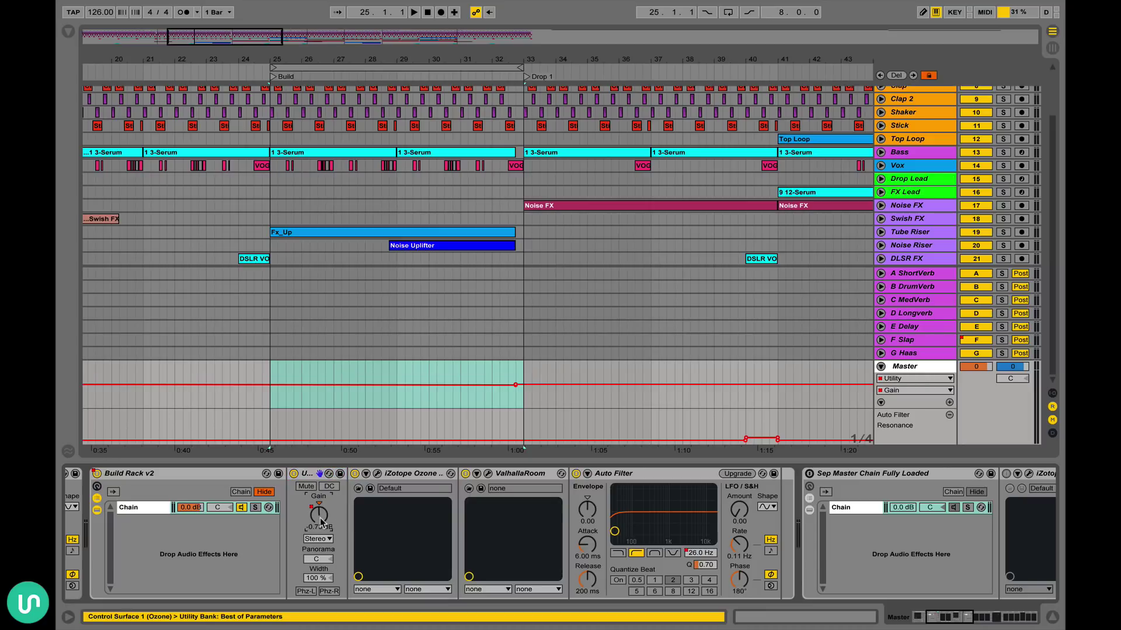
left_click(524, 375, "shift")
left_click(404, 474)
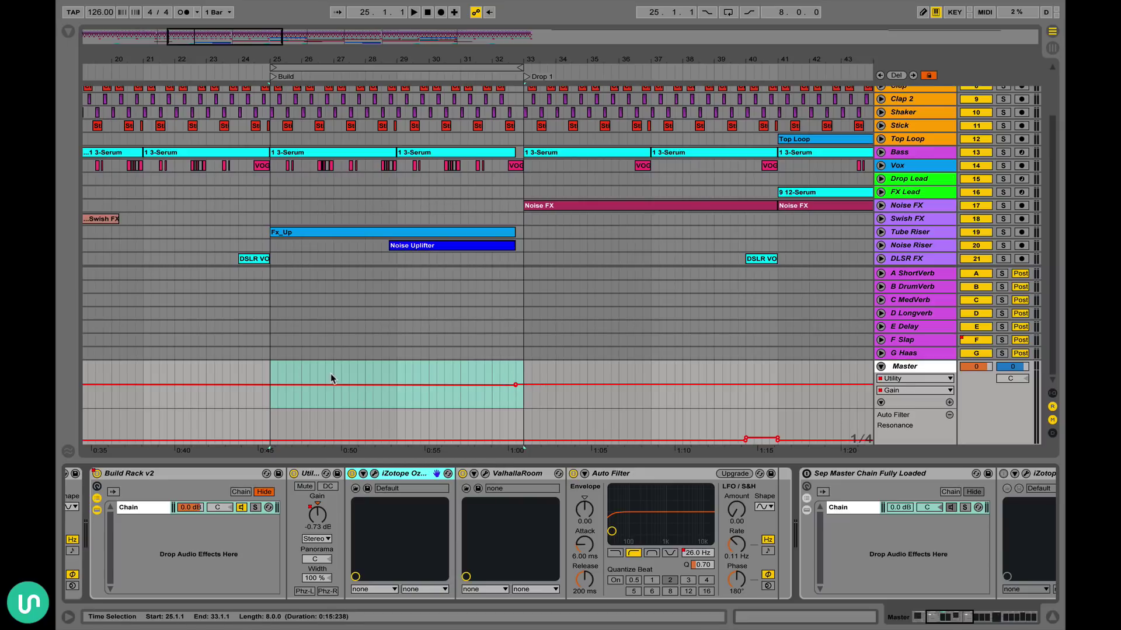
left_click(519, 371, "shift")
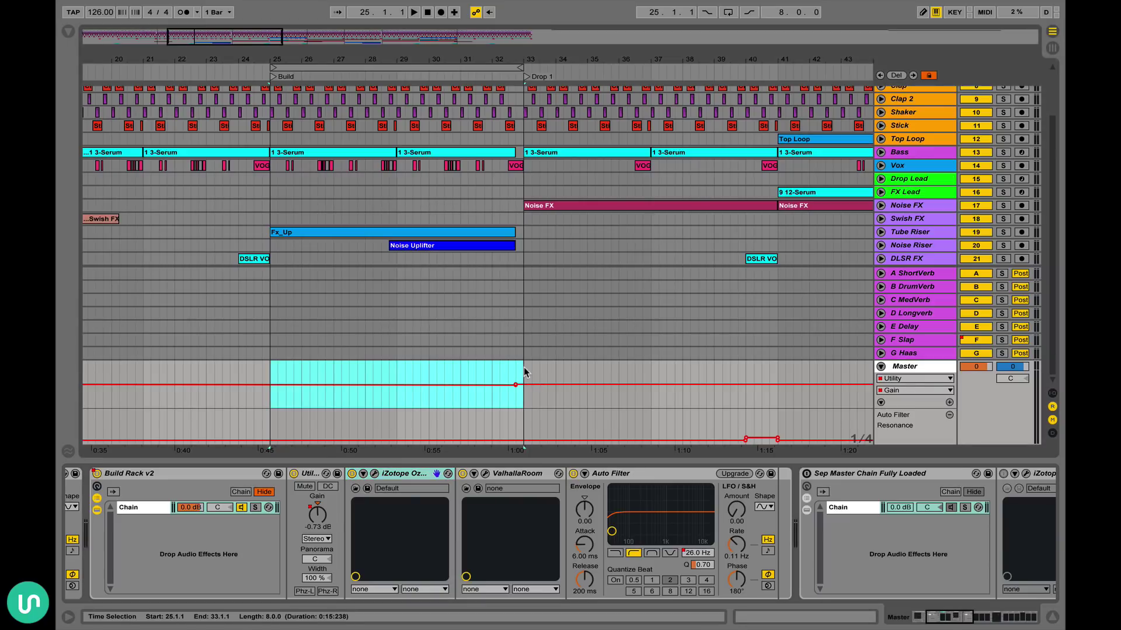
left_click(521, 370)
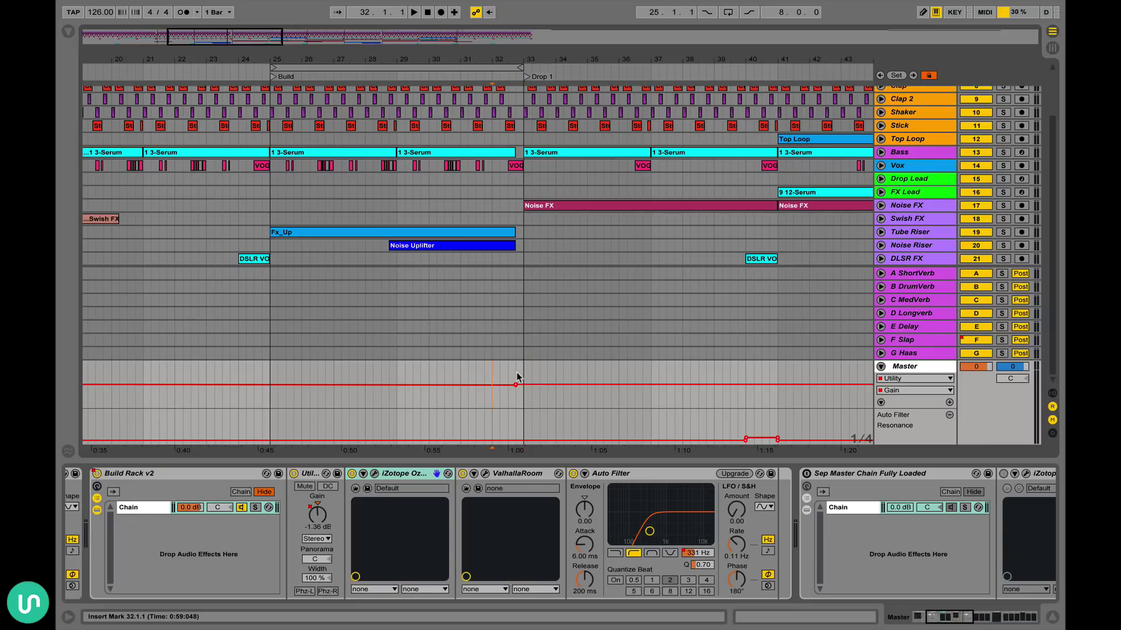
- Show Build Rack v2's Device On automation, then examine its Auto Filter's Frequency automation along the arrangement
right_click(98, 474)
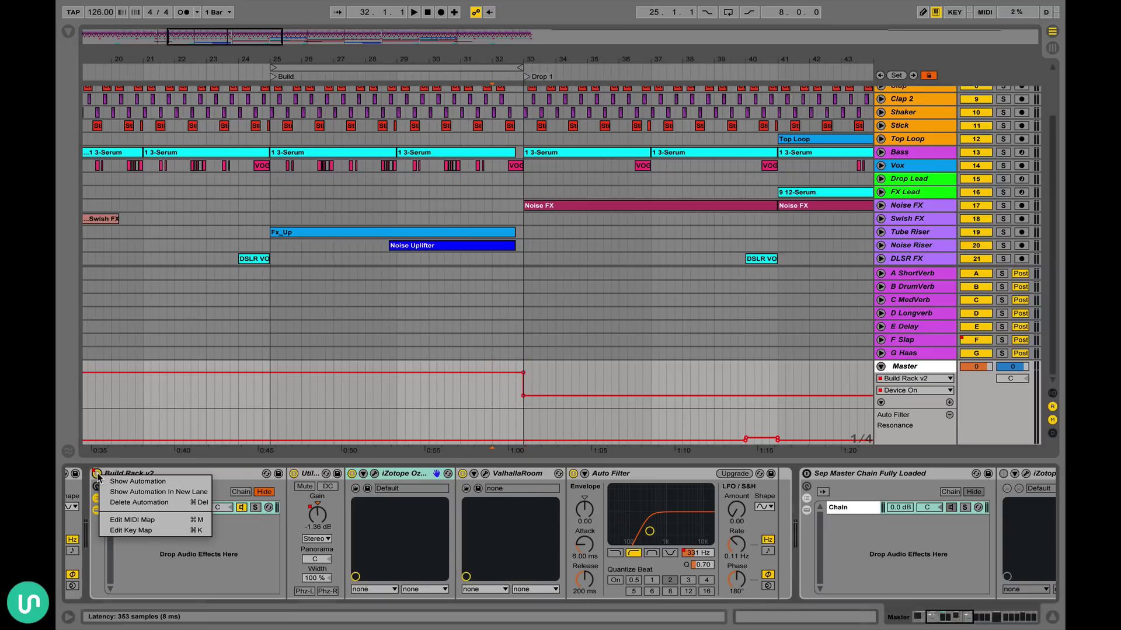
left_click(123, 482)
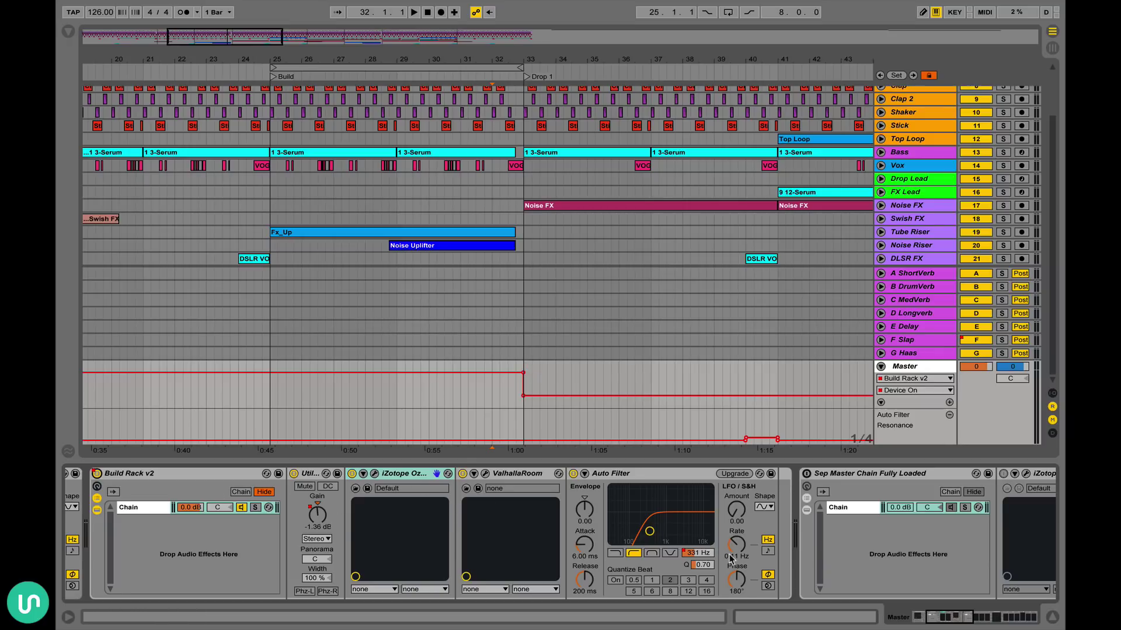
left_click(697, 553)
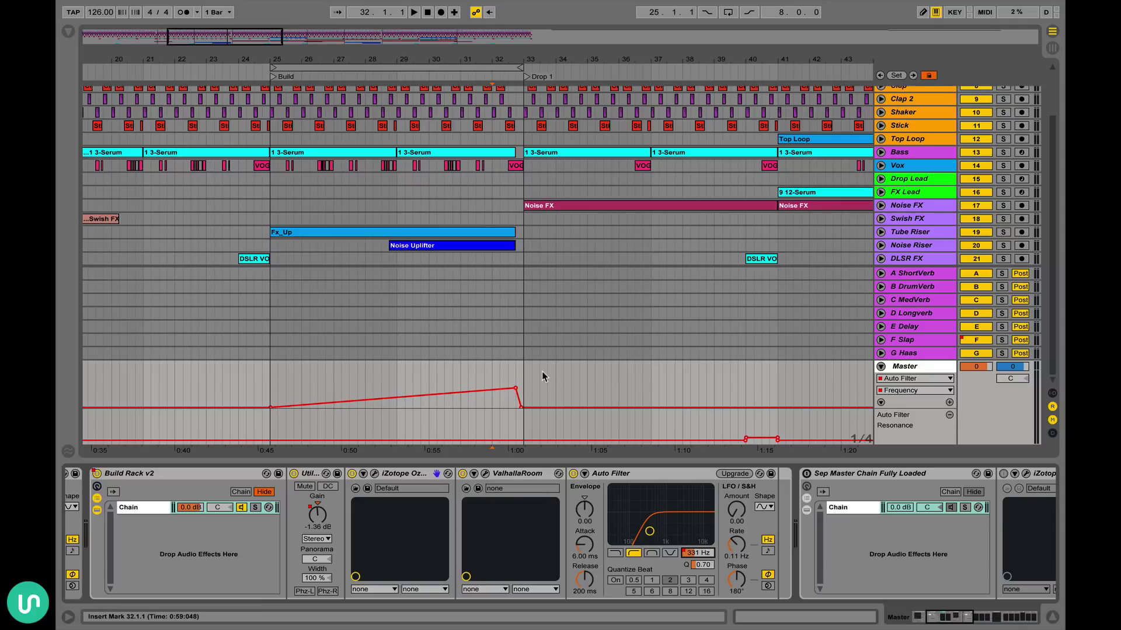
scroll(542, 376, "right", 10)
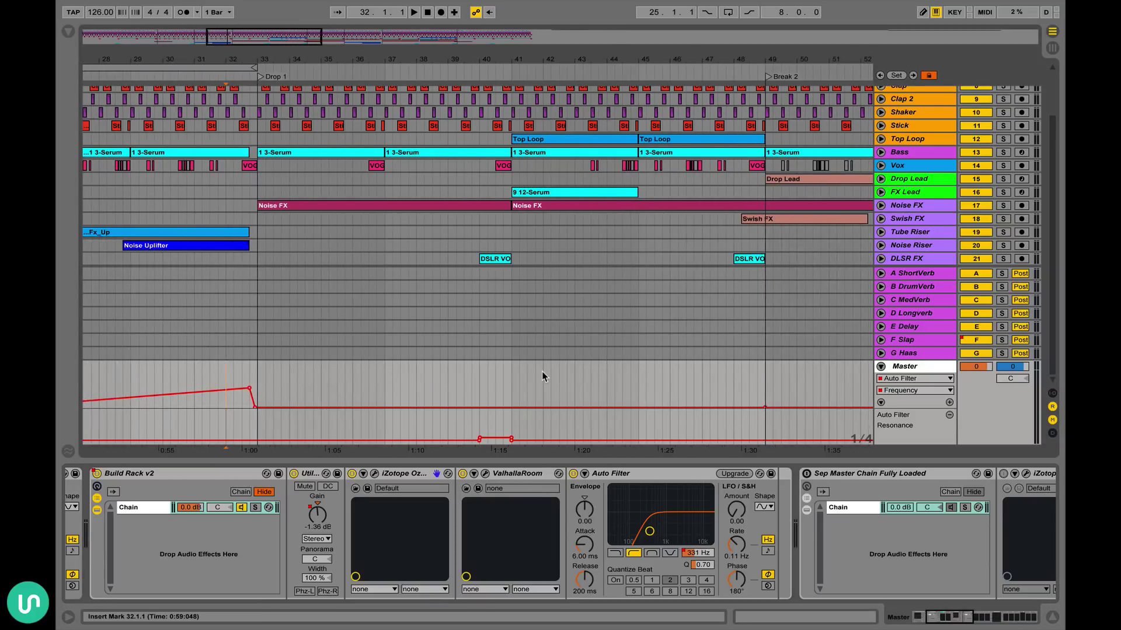
scroll(542, 377, "left", 20)
scroll(354, 392, "right", 10)
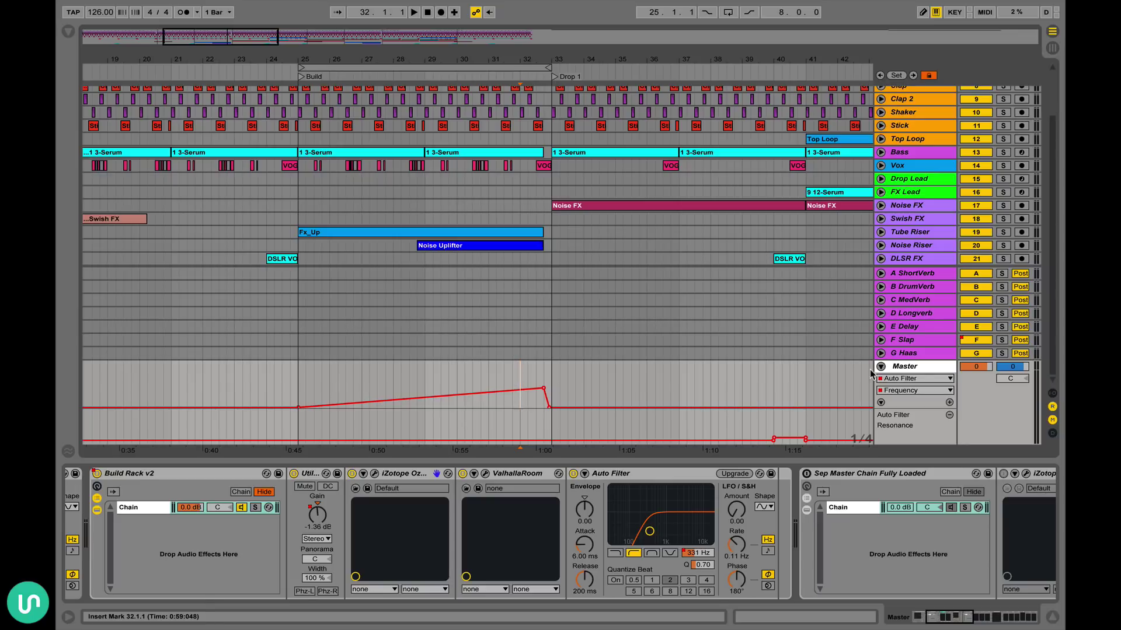
- Show the Device On automation of the Auto Filter before Build Rack v2, from the Intro to the Break
scroll(698, 578, "left", 5)
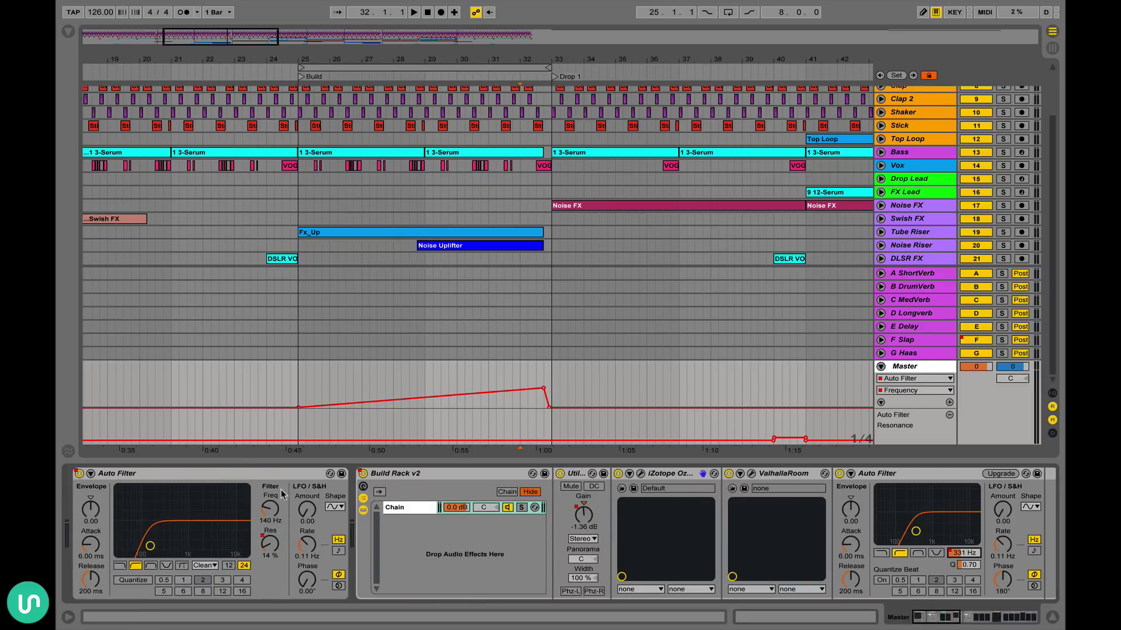
scroll(299, 398, "left", 10)
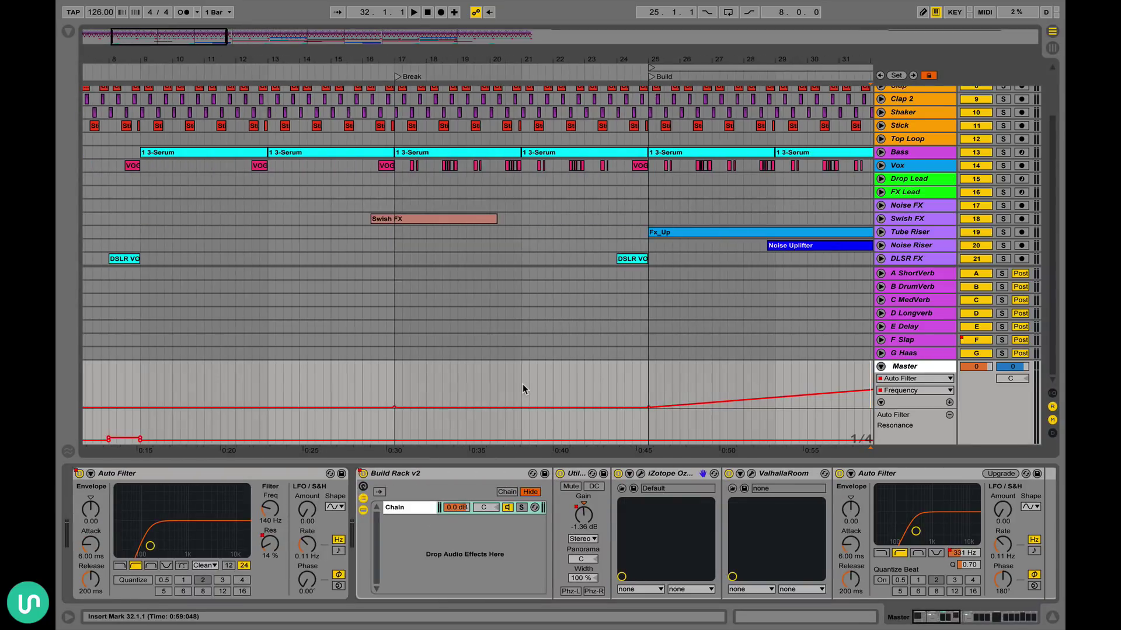
scroll(401, 407, "right", 3)
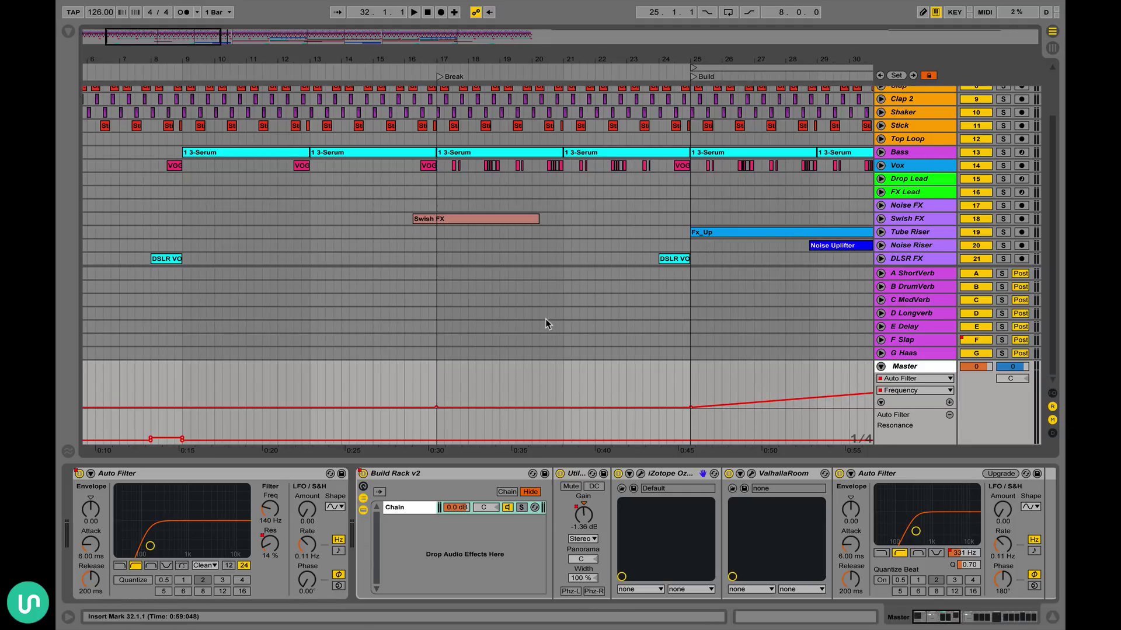
scroll(211, 363, "left", 3)
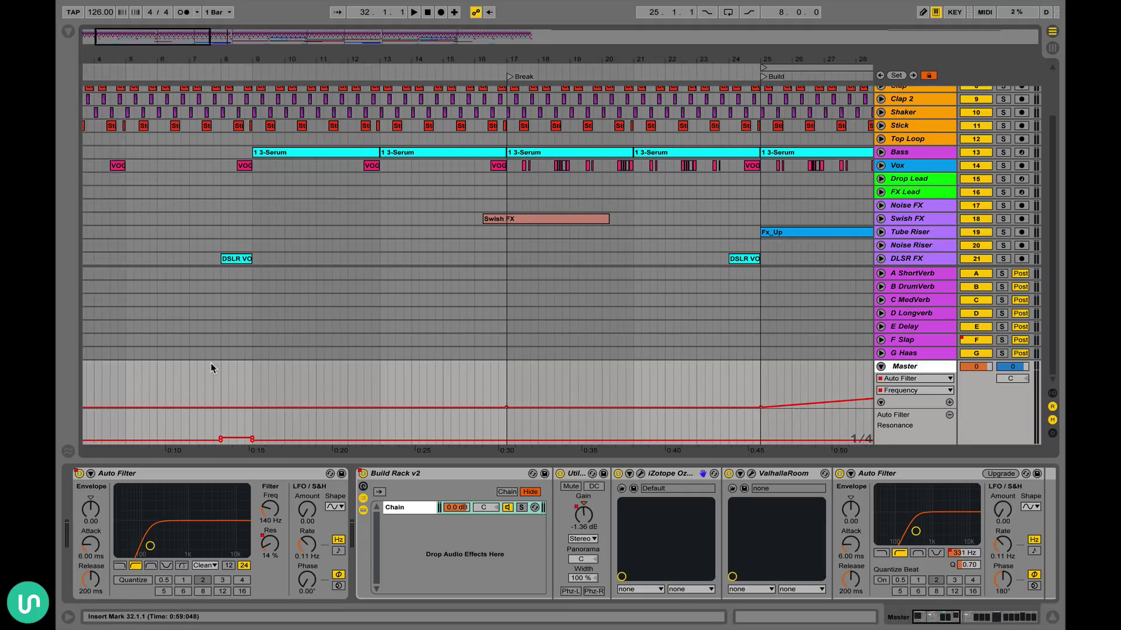
right_click(79, 474)
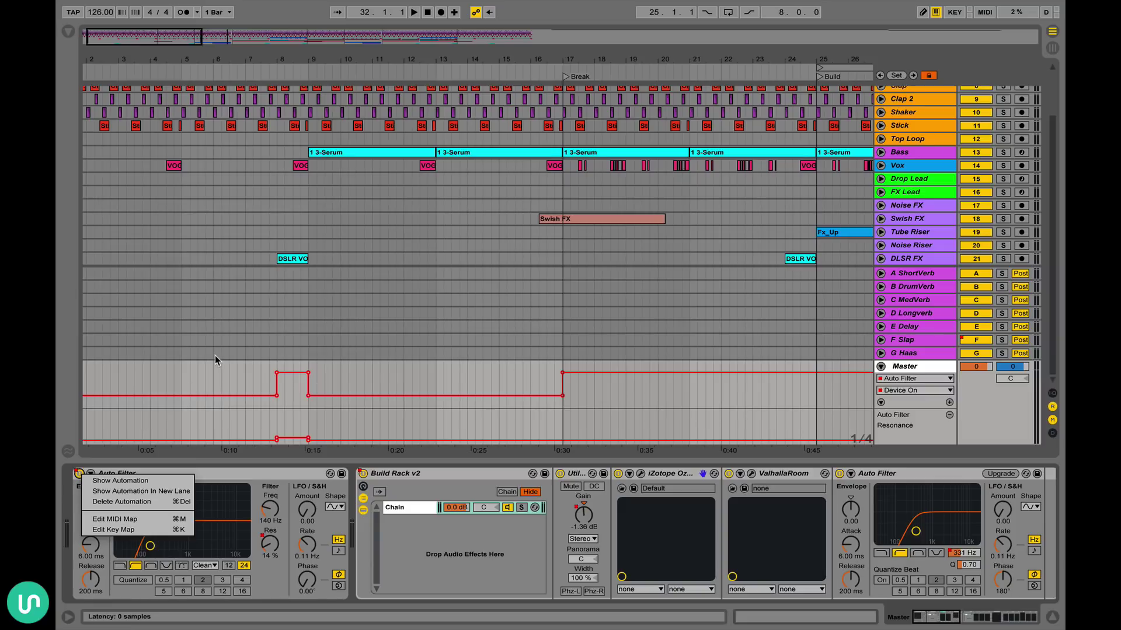
scroll(214, 360, "left", 1)
- Play the Intro from 4.1.1, then play from bar 8, where the Auto Filter is automated on
left_click(178, 370)
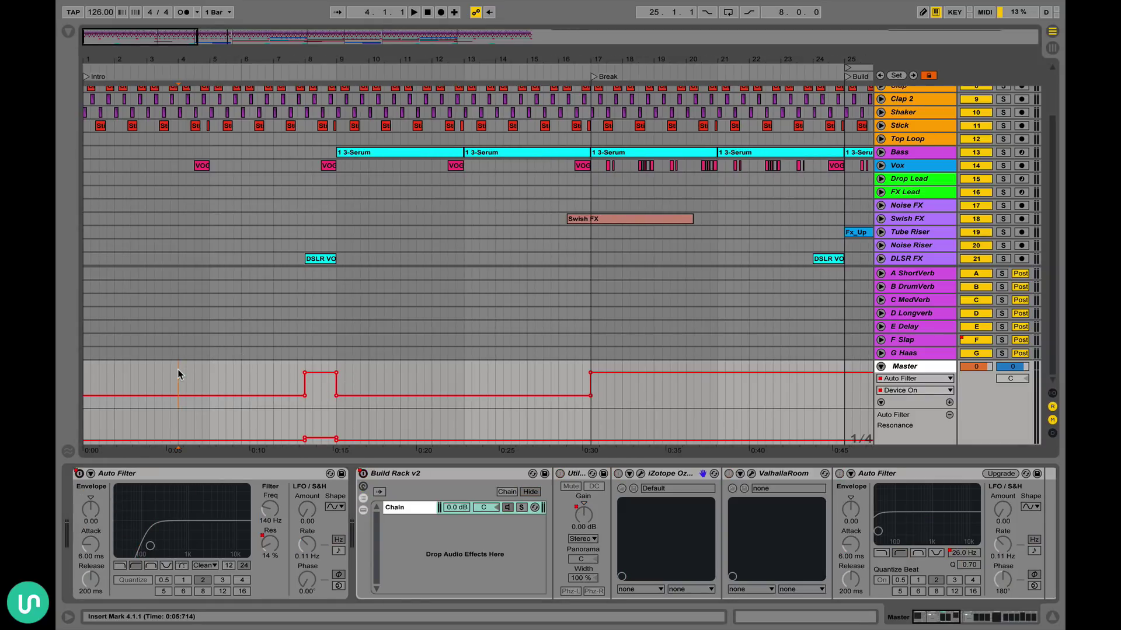
key("space")
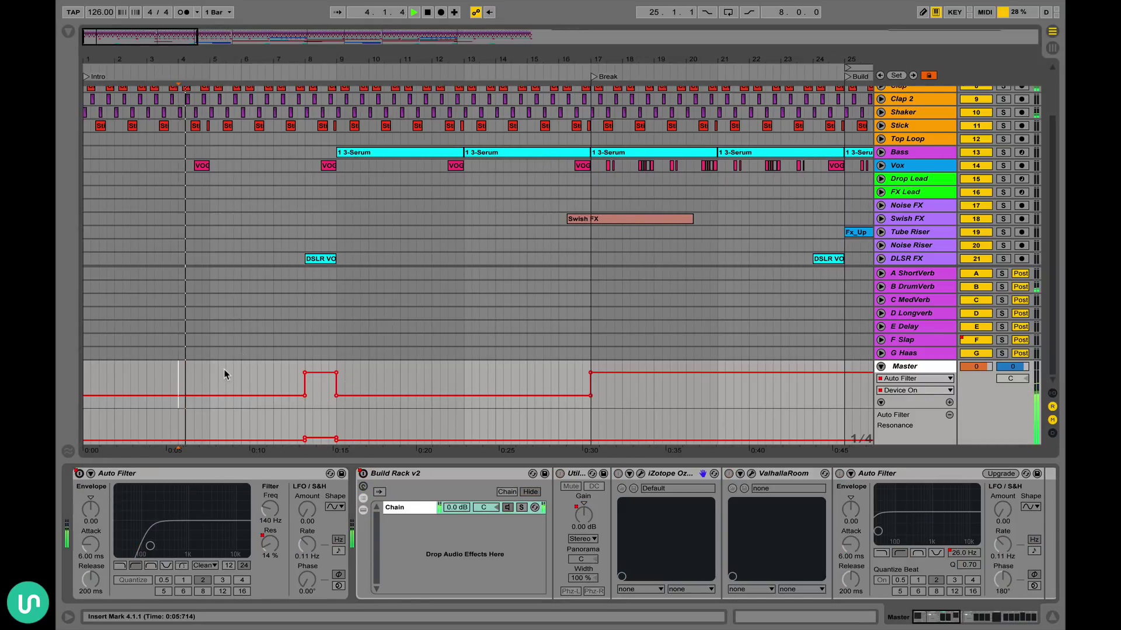
left_click(304, 368)
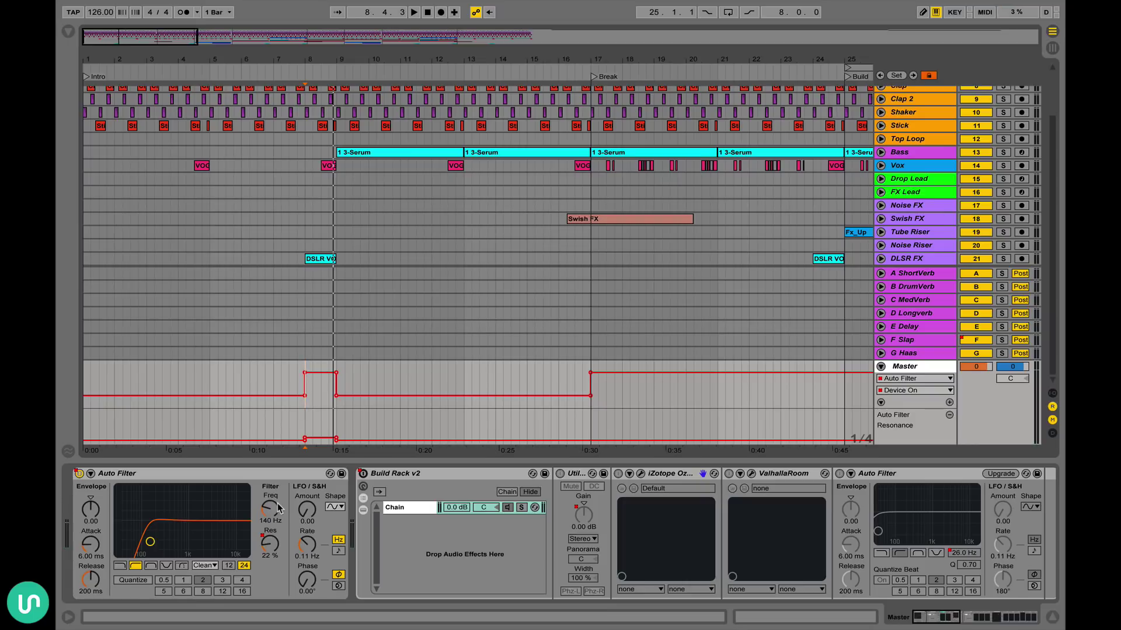
- Examine the rest of the Master device chain and the Auto Filter's Device On automation around Drop 1, placing the insert marker at 33.1.1
scroll(279, 508, "right", 10)
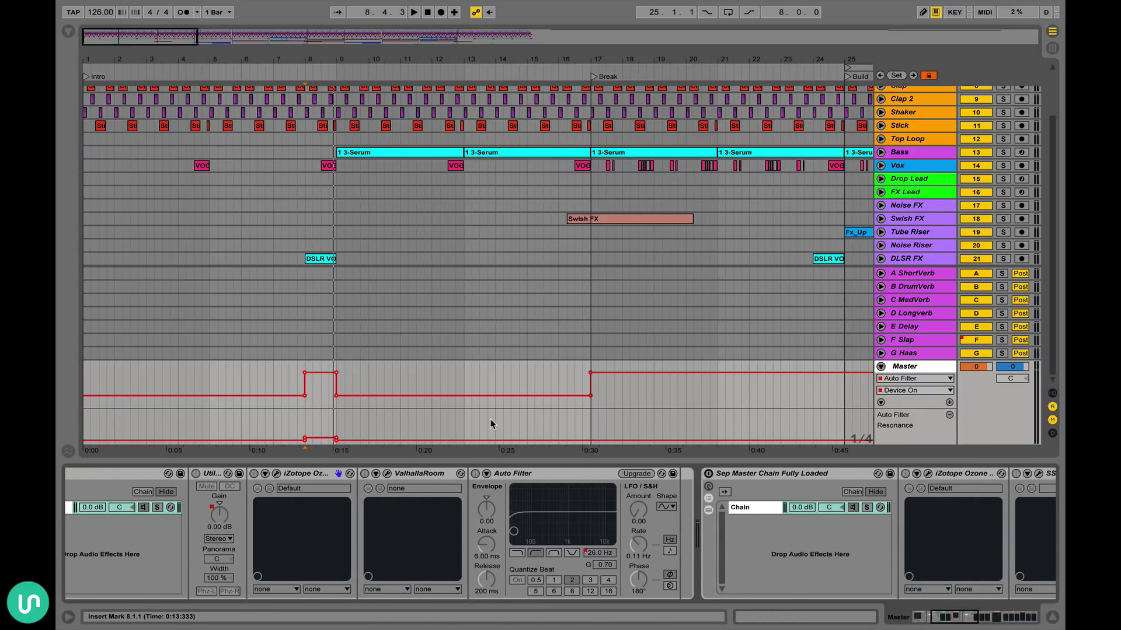
scroll(504, 393, "right", 5)
scroll(503, 389, "right", 9)
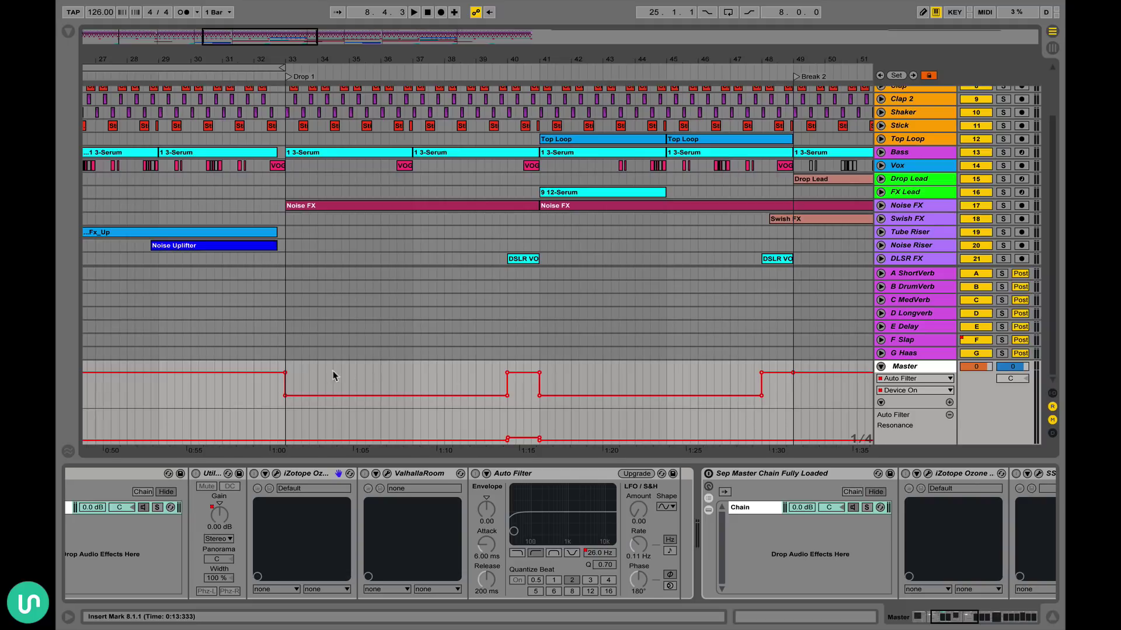
left_click(287, 364)
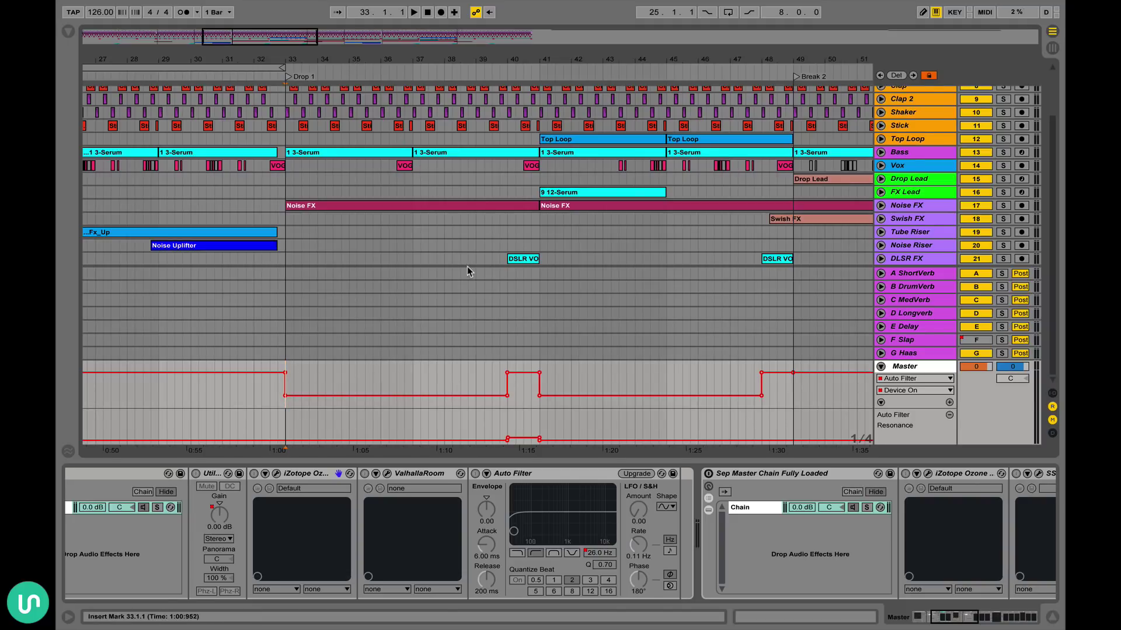
- Play Drop 1 from 36.2.1, and play again from 40.1.1 through the start of bar 41, where the Auto Filter automation switches
scroll(467, 268, "left", 1)
scroll(467, 266, "up", 3)
scroll(453, 234, "down", 3)
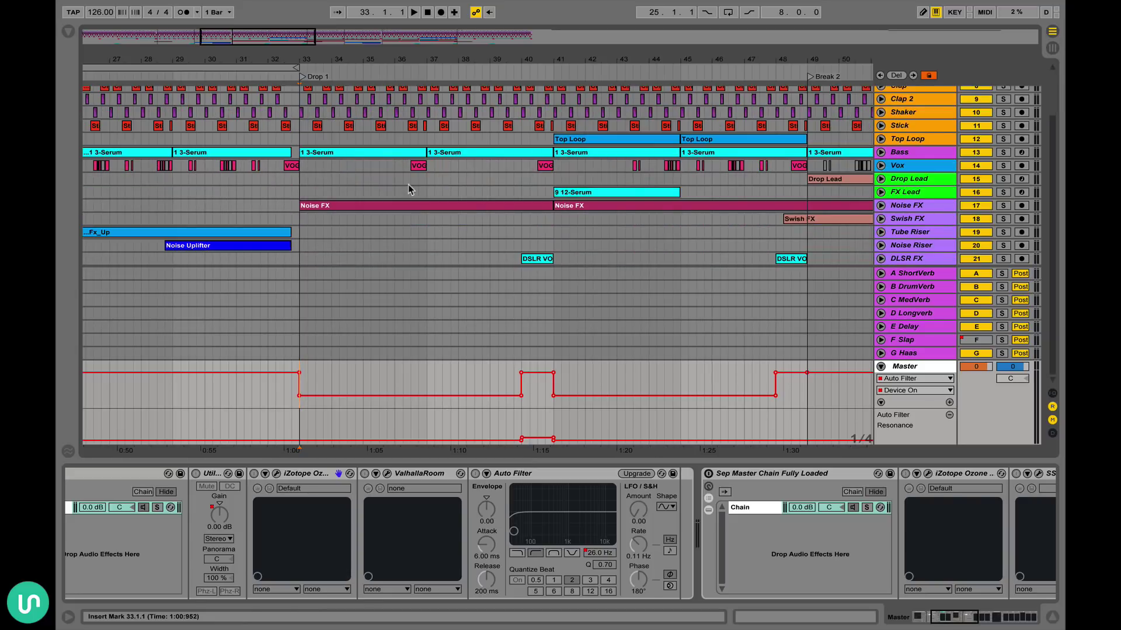
left_click(402, 167)
key("space")
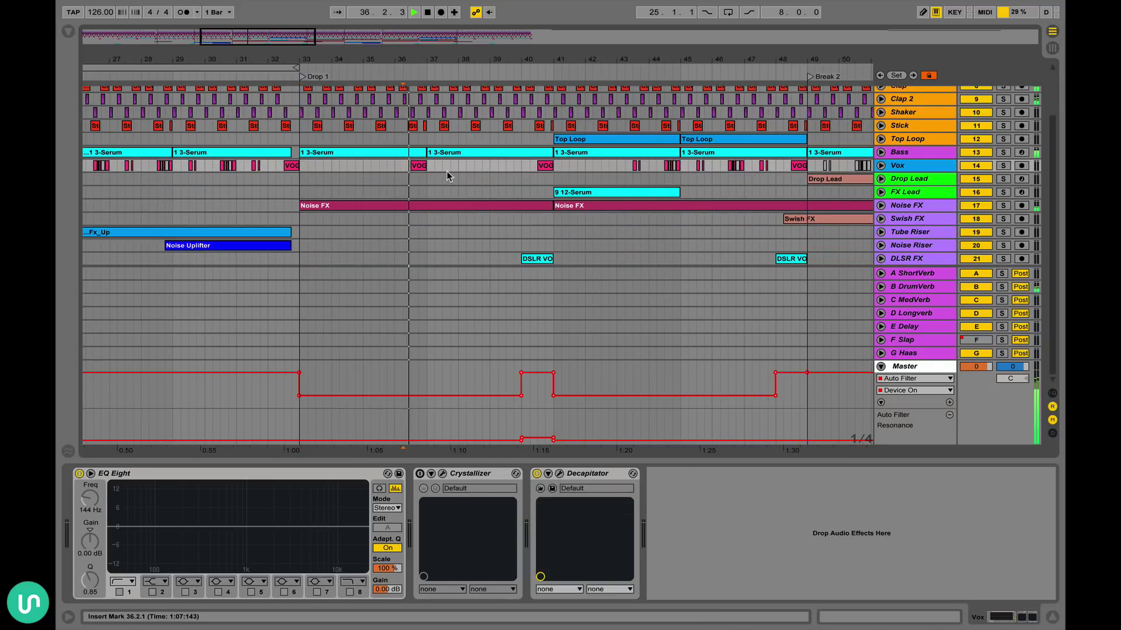
left_click(521, 168)
key("space")
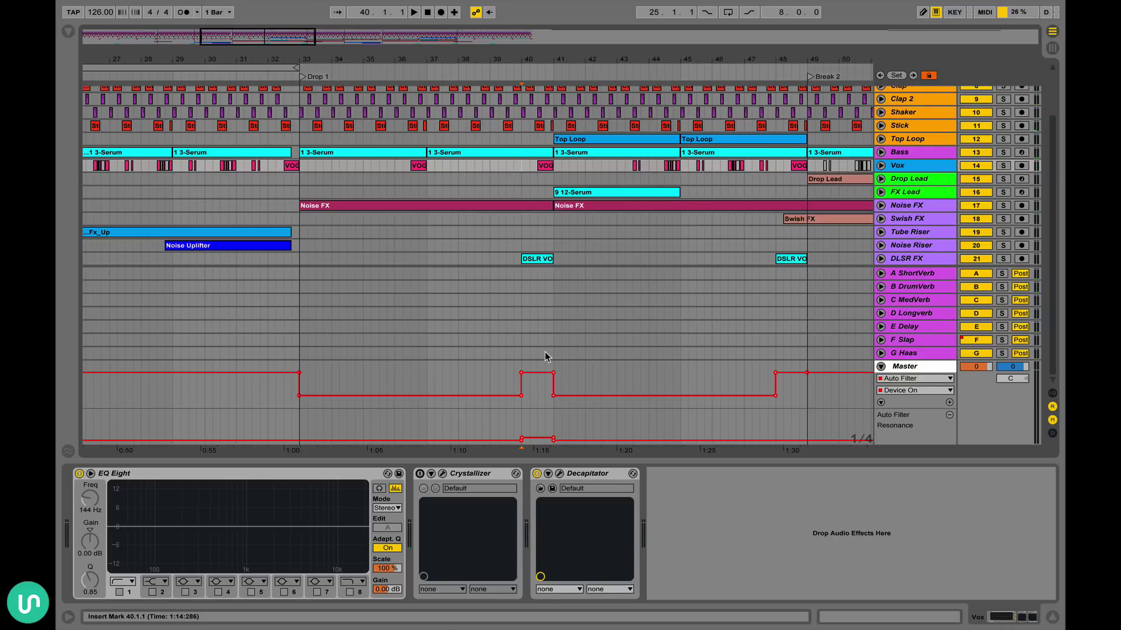
key("space")
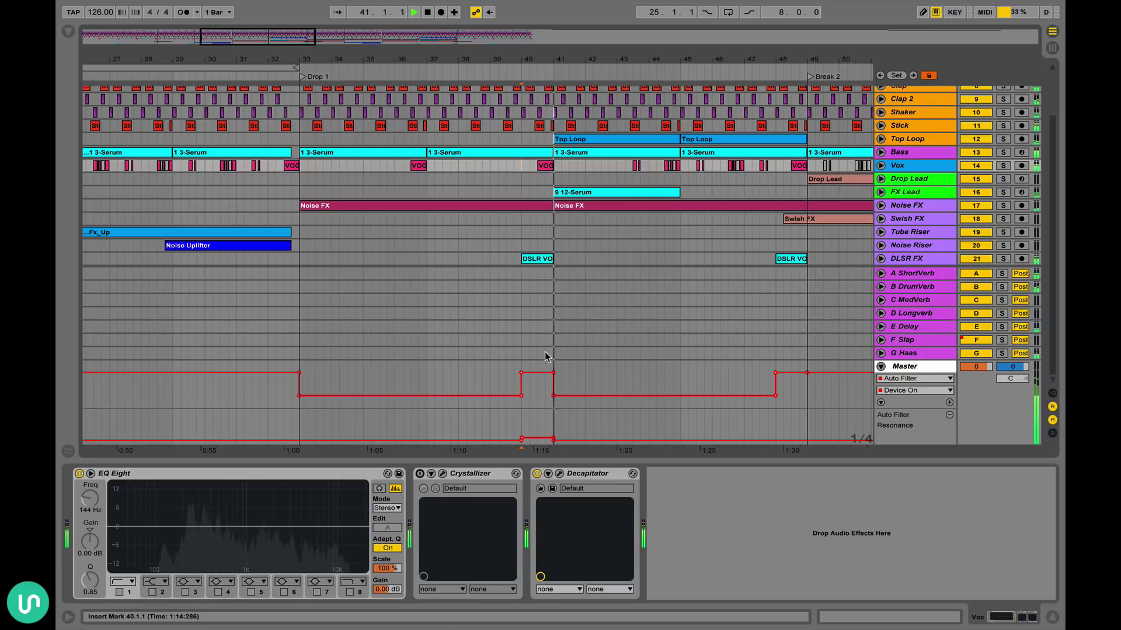
key("space")
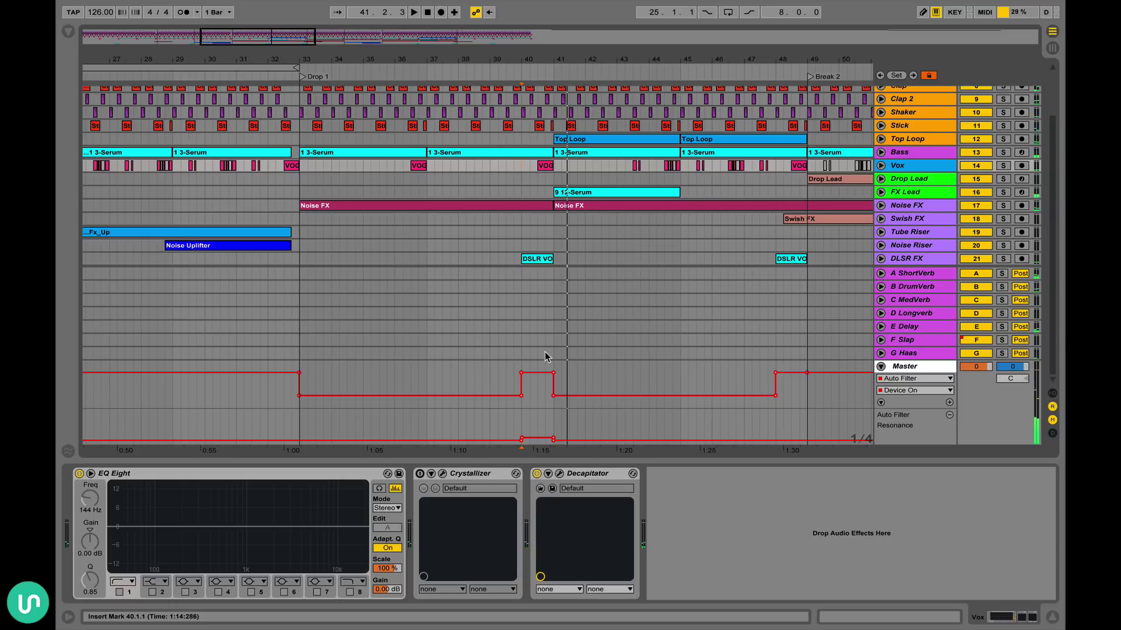
- Examine the Master Auto Filter's Device On automation from Break 2 through Drop 2 to the Outro, and fold the Master track
scroll(544, 351, "right", 6)
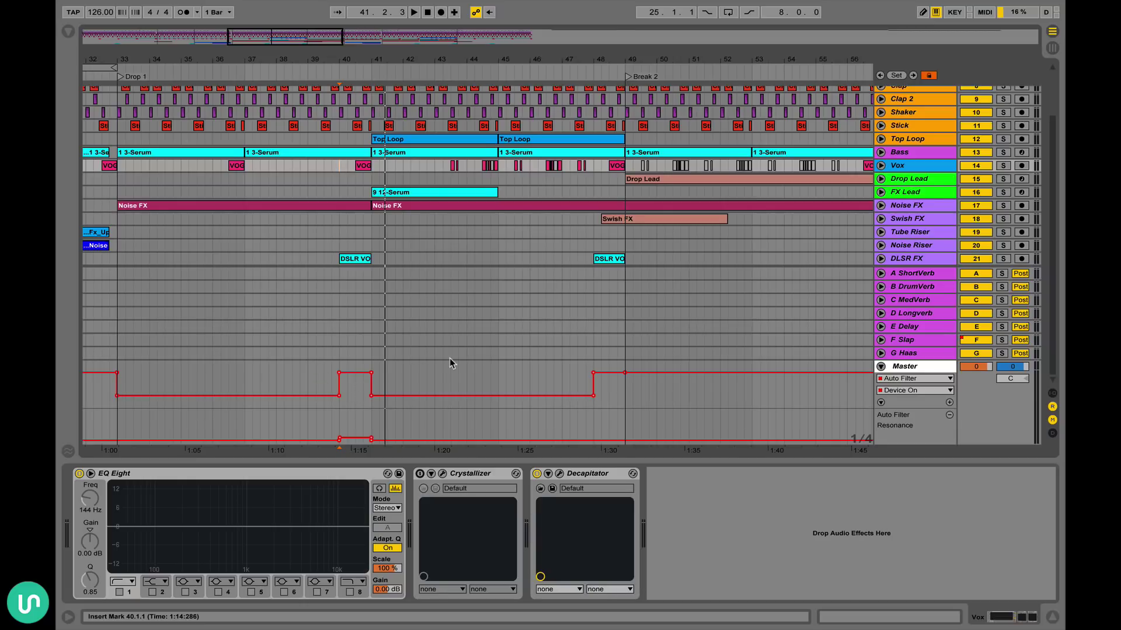
scroll(450, 359, "right", 8)
scroll(408, 350, "right", 5)
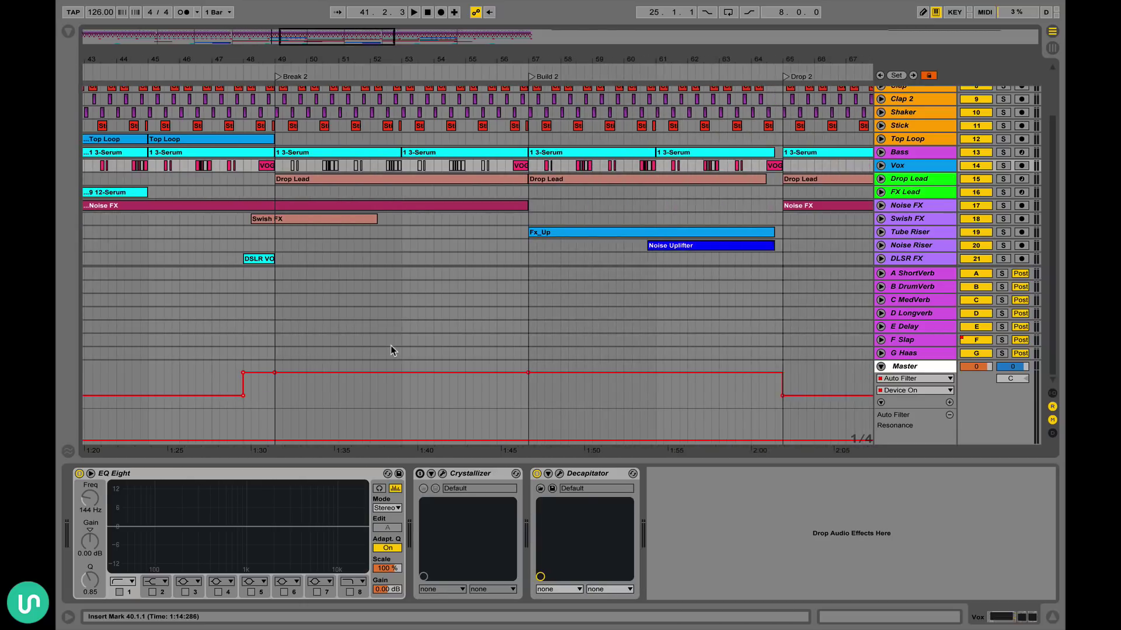
scroll(390, 350, "left", 8)
scroll(390, 346, "right", 20)
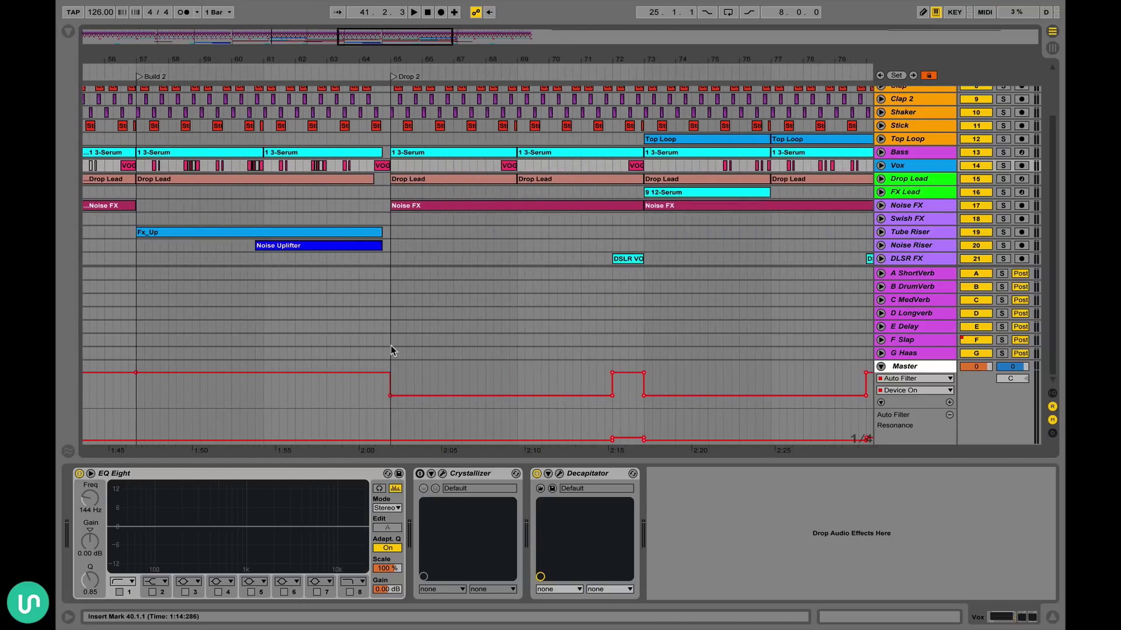
scroll(390, 345, "left", 9)
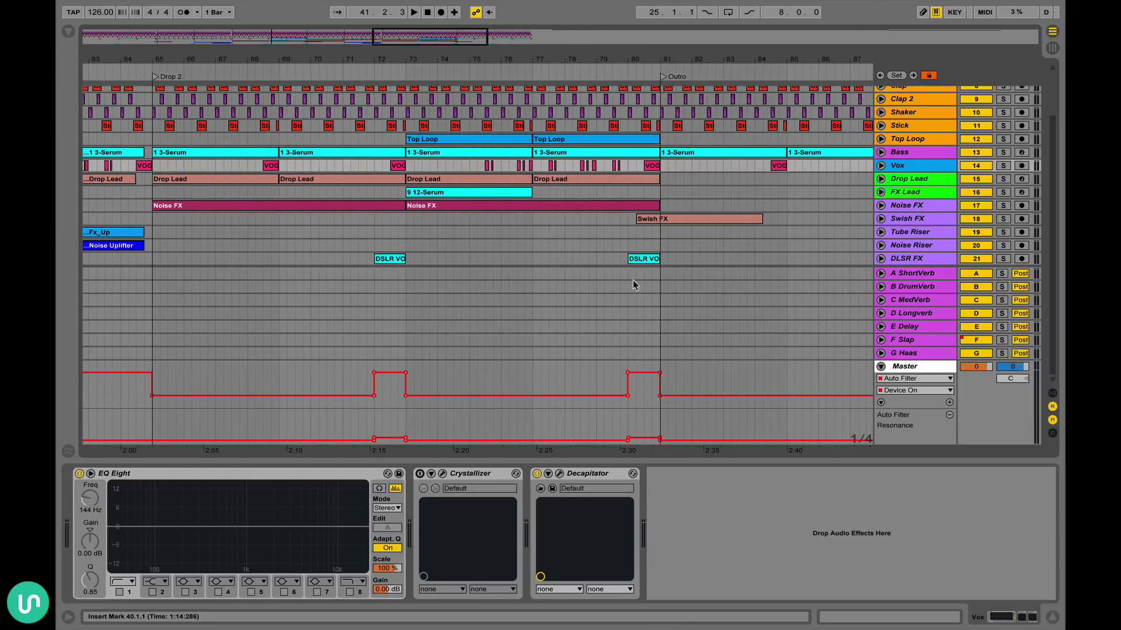
left_click(882, 367)
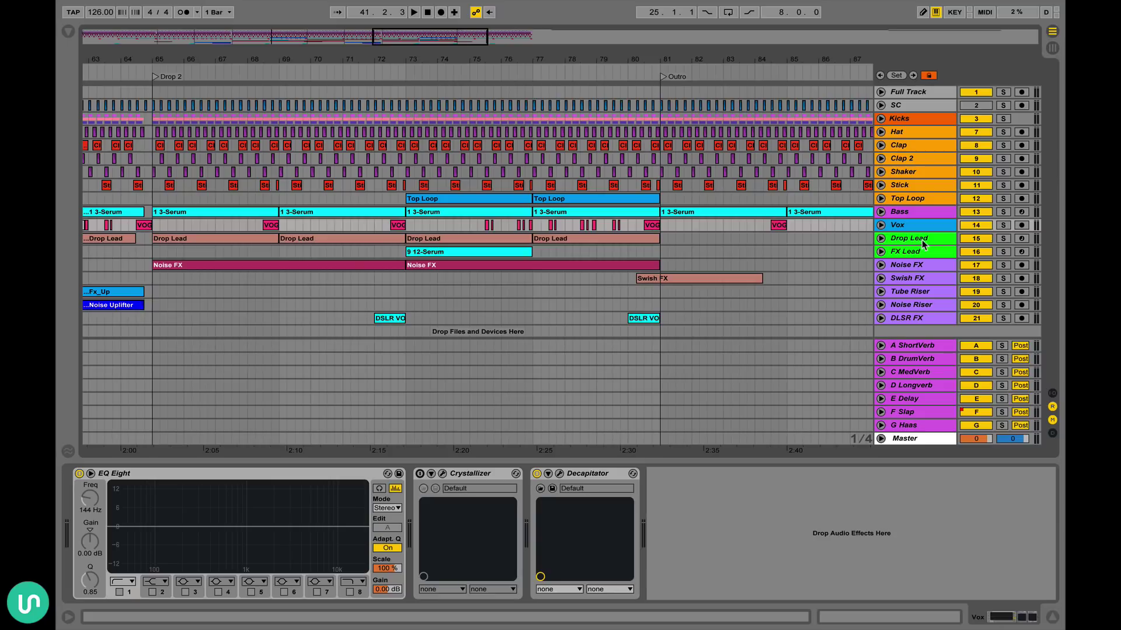
- Unfold the Kicks group and play from 71.1.1 while checking the kick levels in the Session view mixer
left_click(882, 120)
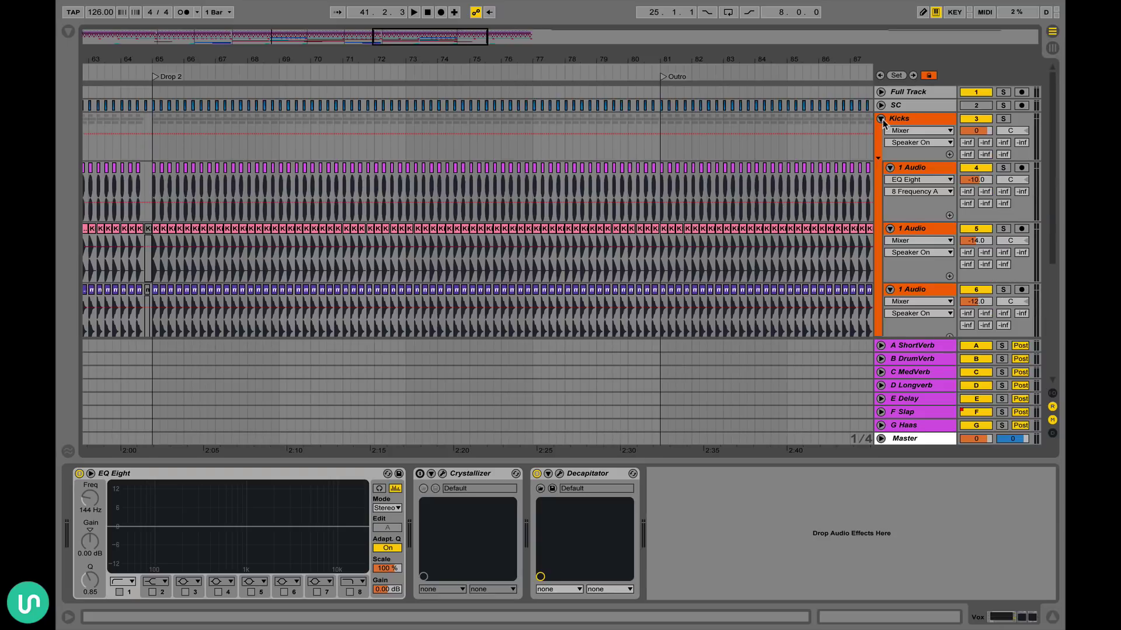
scroll(883, 123, "down", 2)
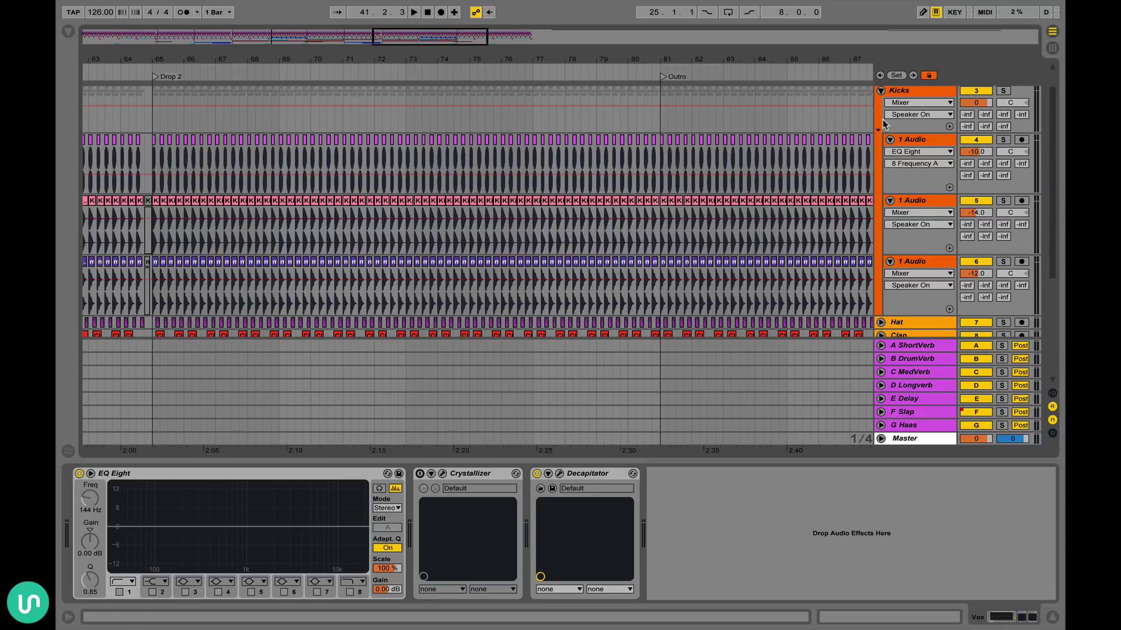
left_click(344, 93)
key("Tab")
key("space")
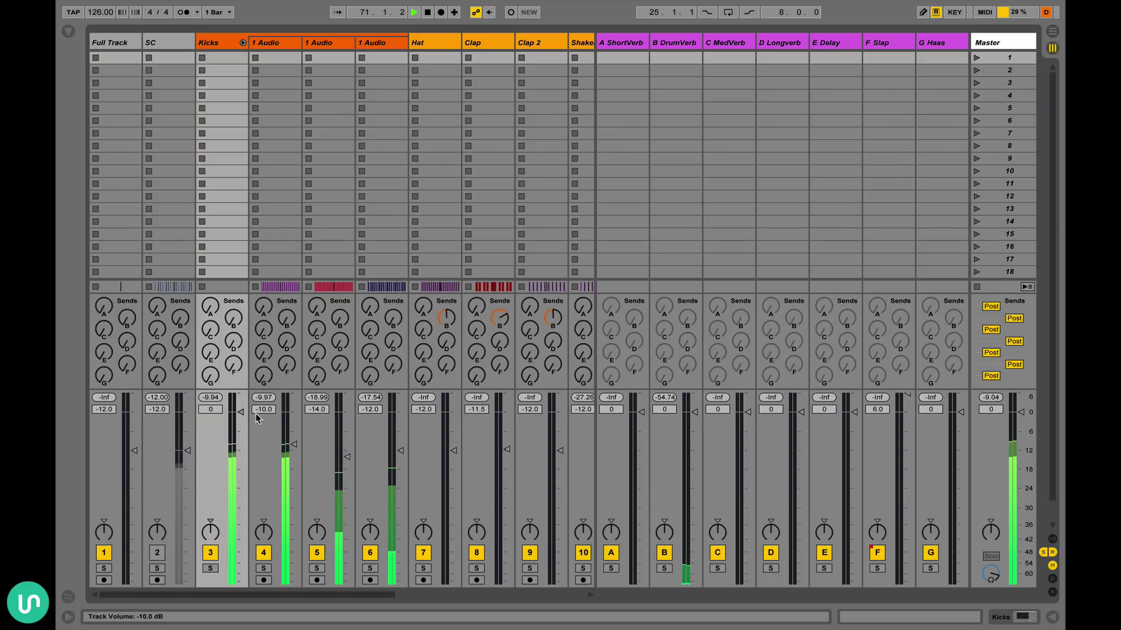
key("space")
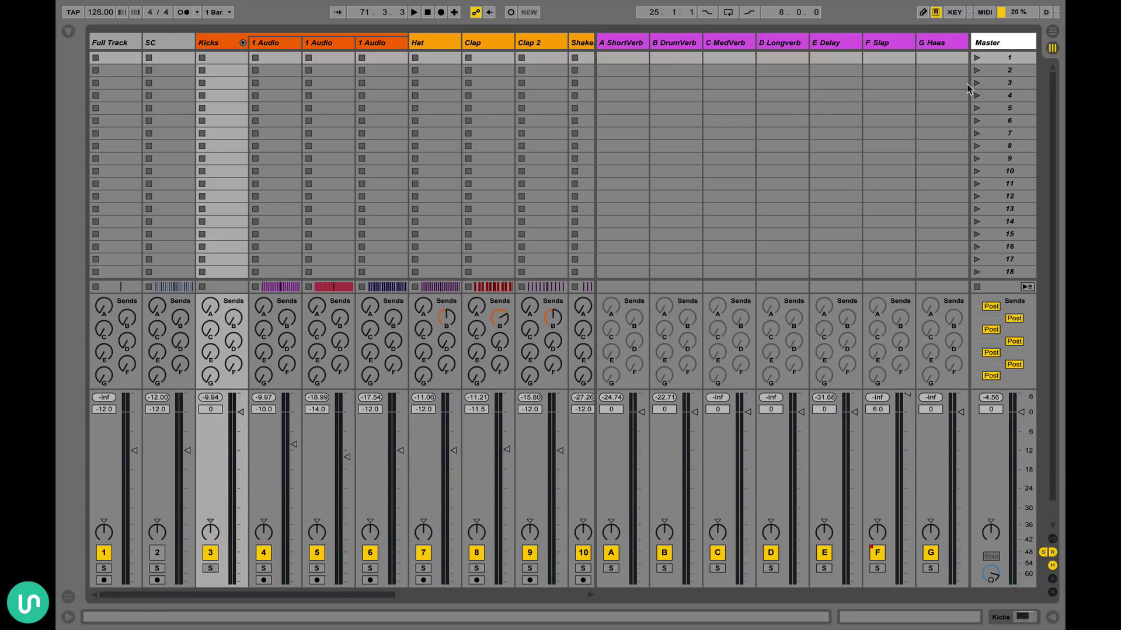
- Return to the Arrangement view, fold the Kicks group, and show the Vox track's devices
key("Tab")
scroll(821, 186, "up", 3)
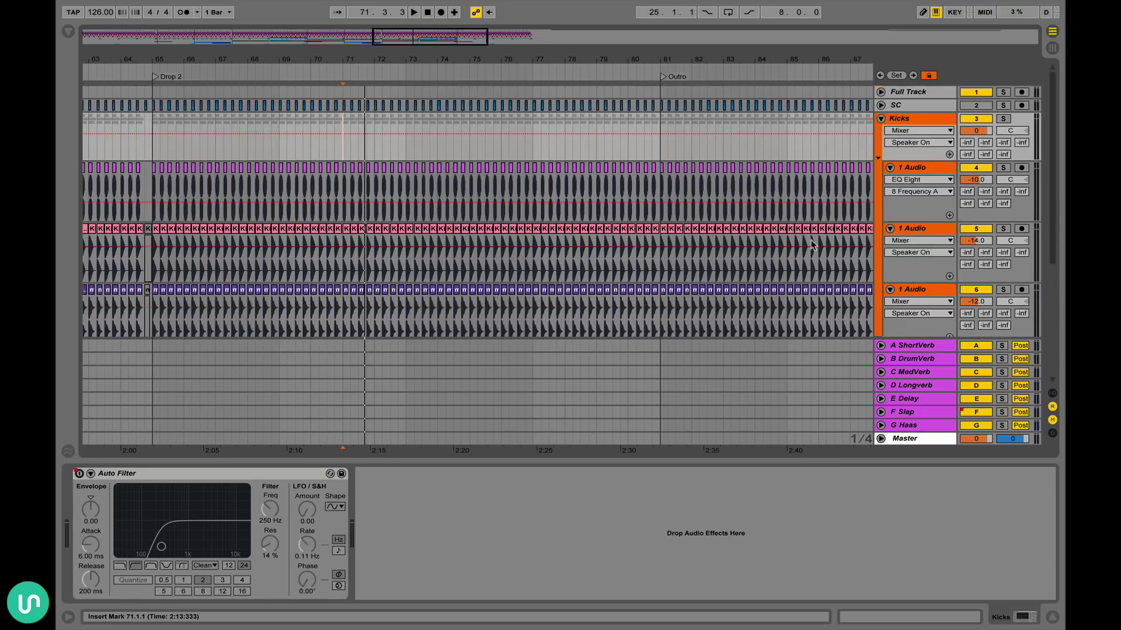
left_click(880, 118)
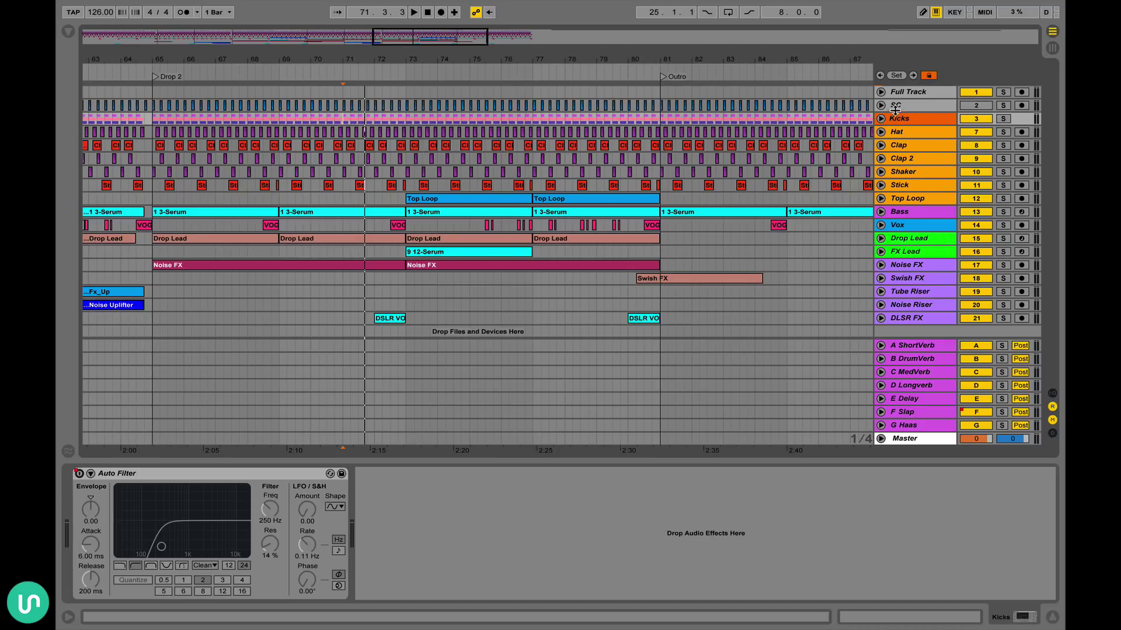
left_click(902, 227)
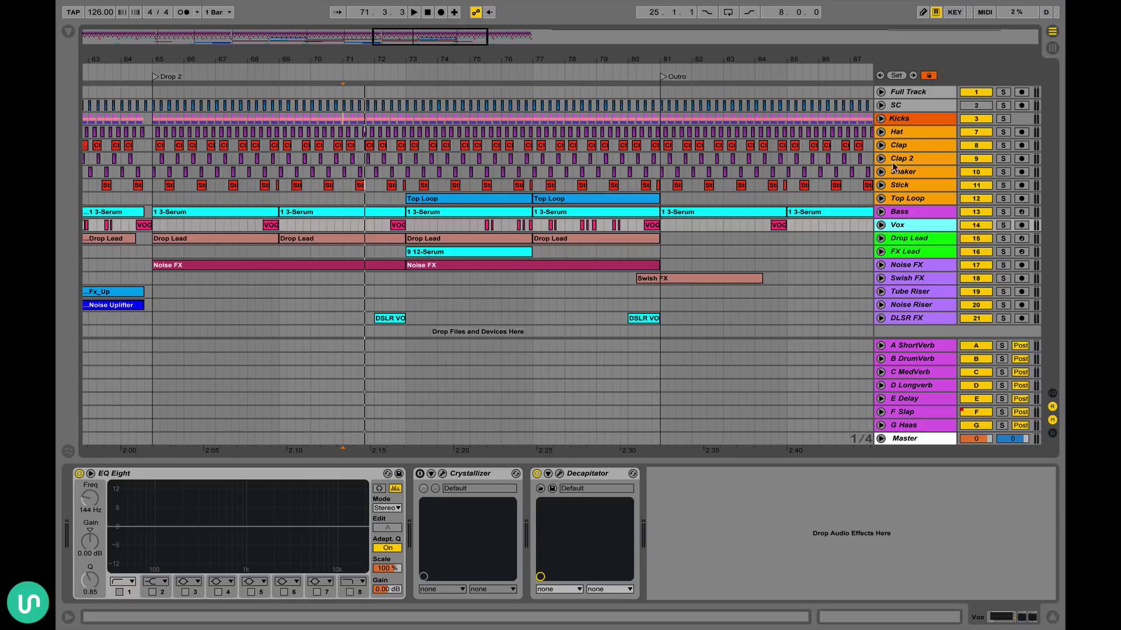
- Insert an audio track below DLSR FX, show its Track Volume, and delete that track
left_click(914, 318)
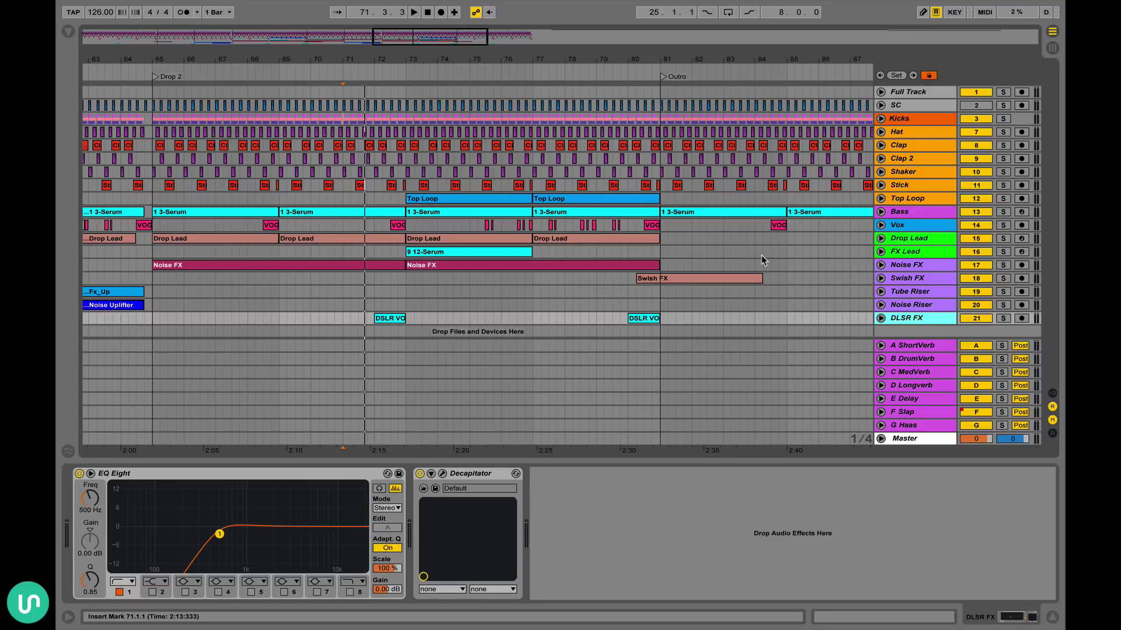
key("ctrl+t")
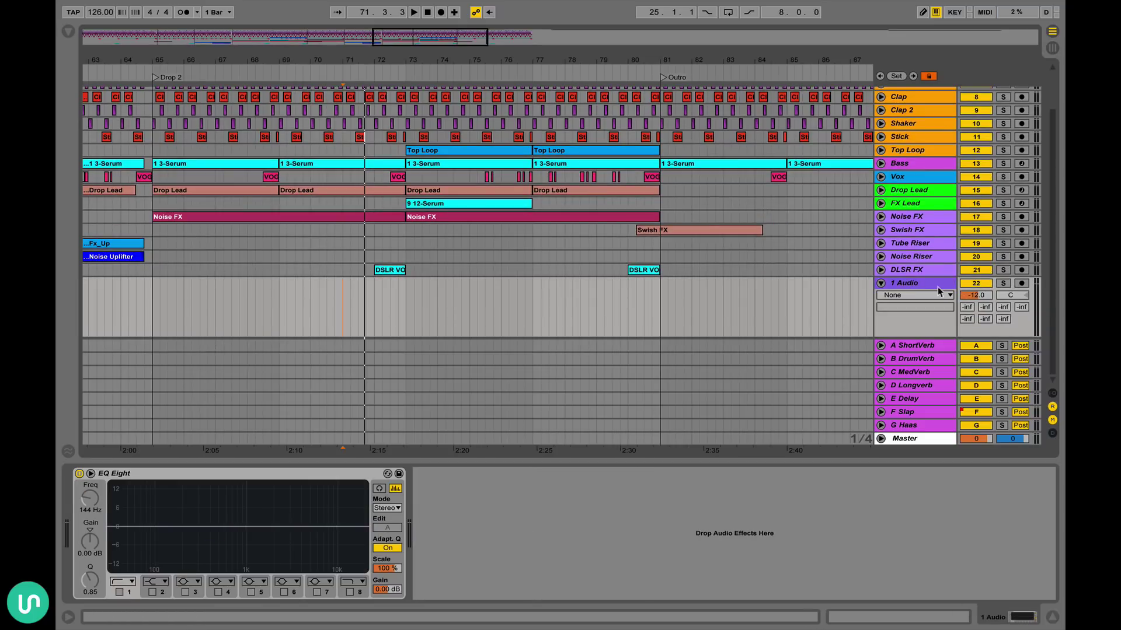
left_click(977, 295)
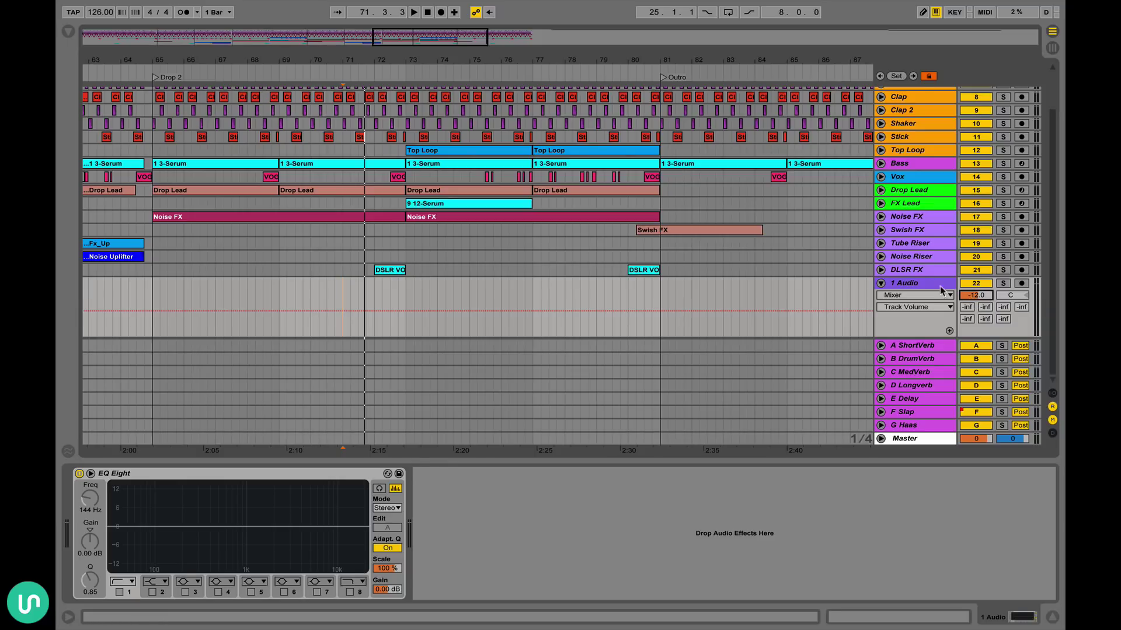
key("Delete")
- Check the track and Master levels in the Session view mixer and return to the Arrangement view
key("Tab")
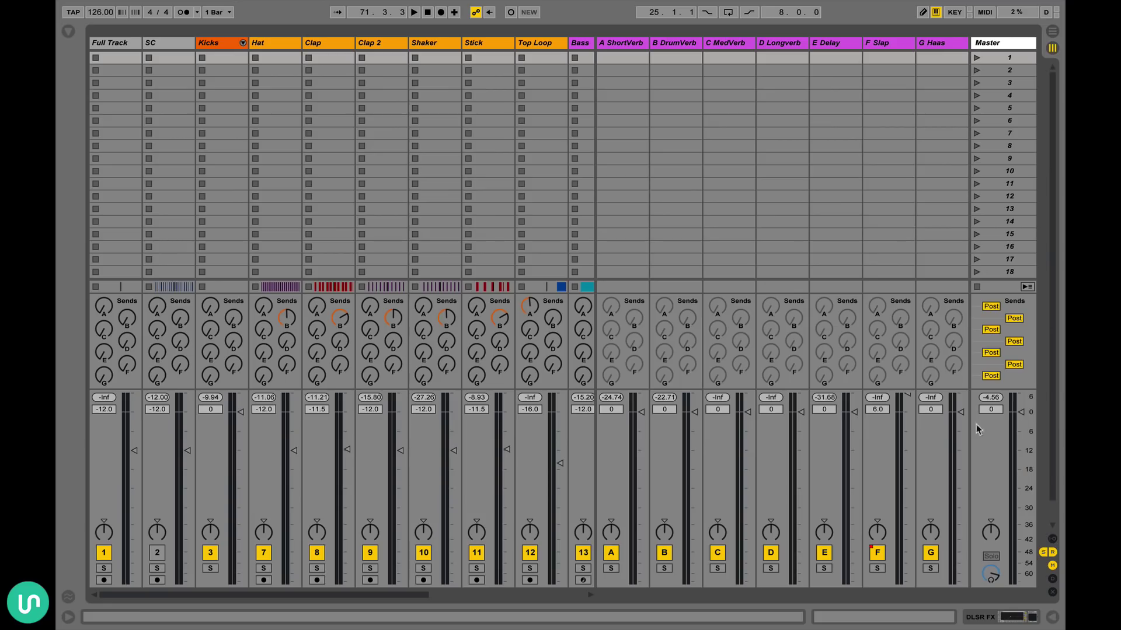
key("Tab")
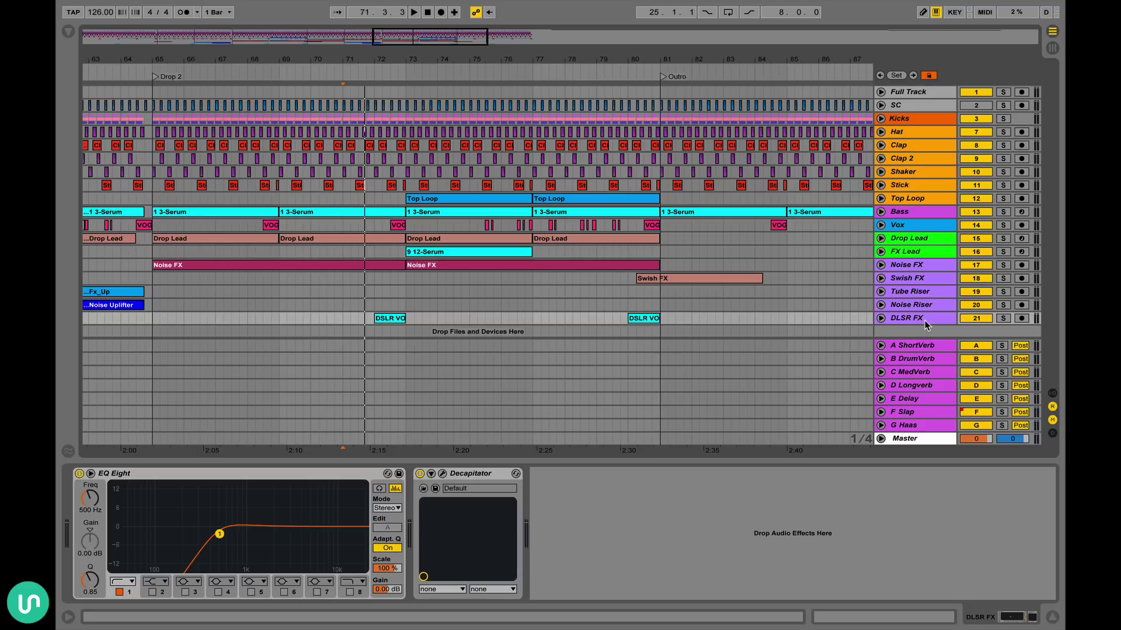
key("Tab")
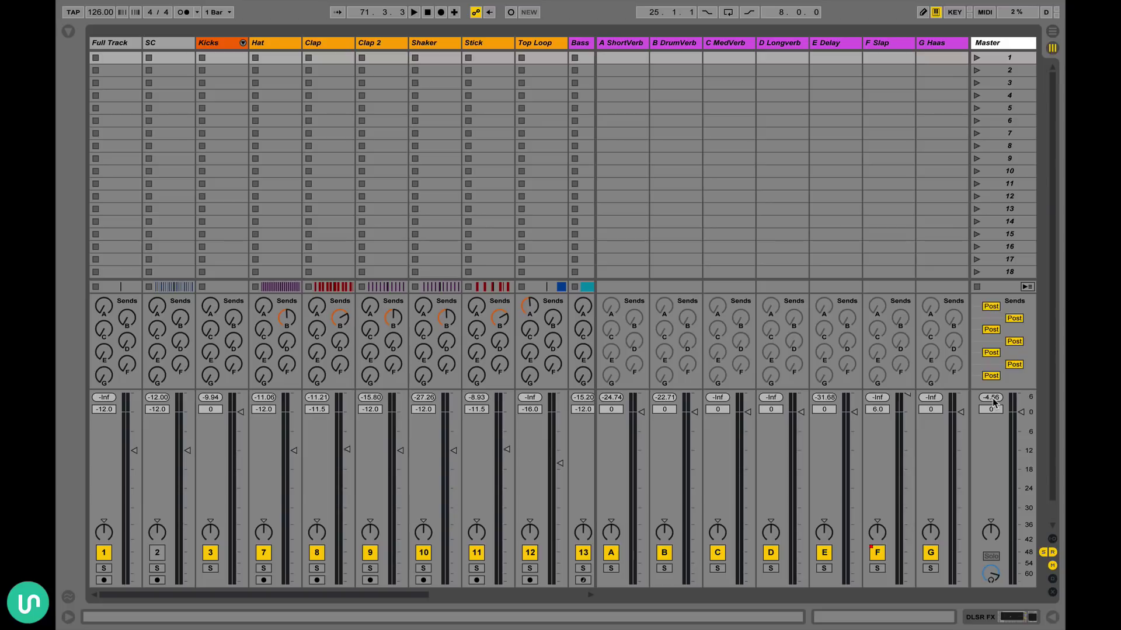
key("Tab")
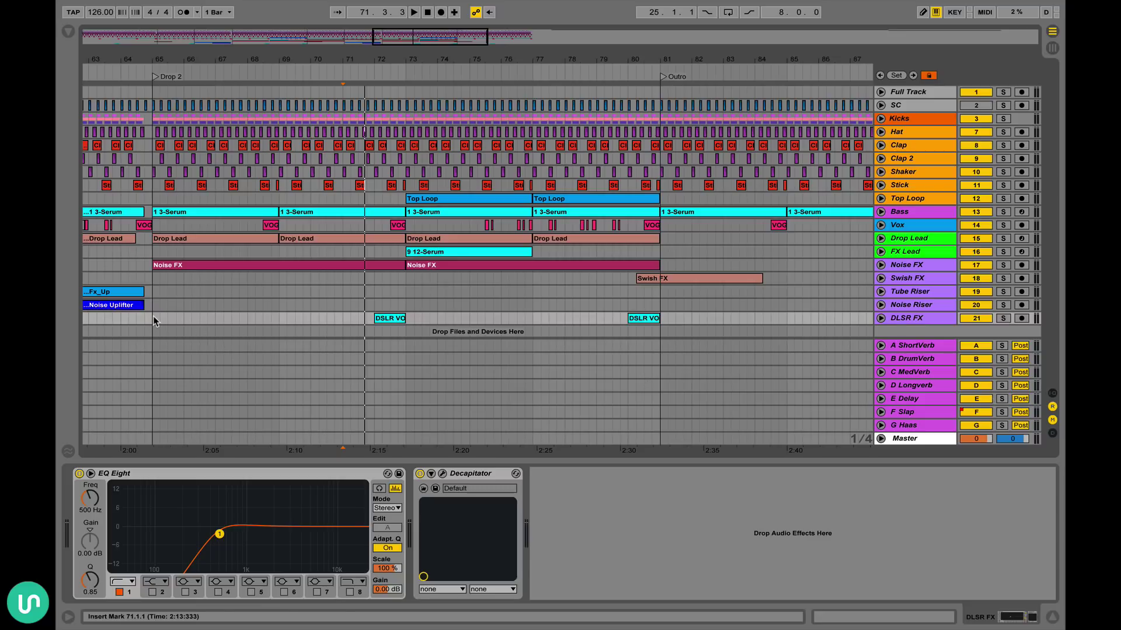
- Mark 65.1.1 to 73.1.1 on the DLSR FX track, place the insert marker at 73.3.1, and select the track
left_click_drag(153, 319, 407, 319)
left_click(457, 319)
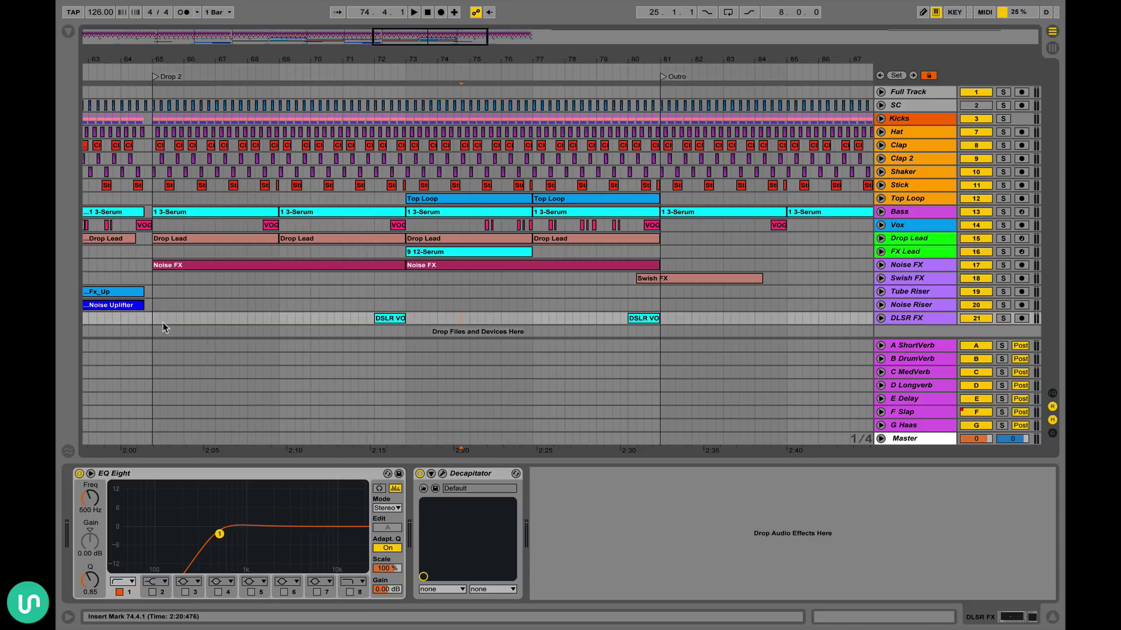
left_click_drag(152, 318, 405, 320)
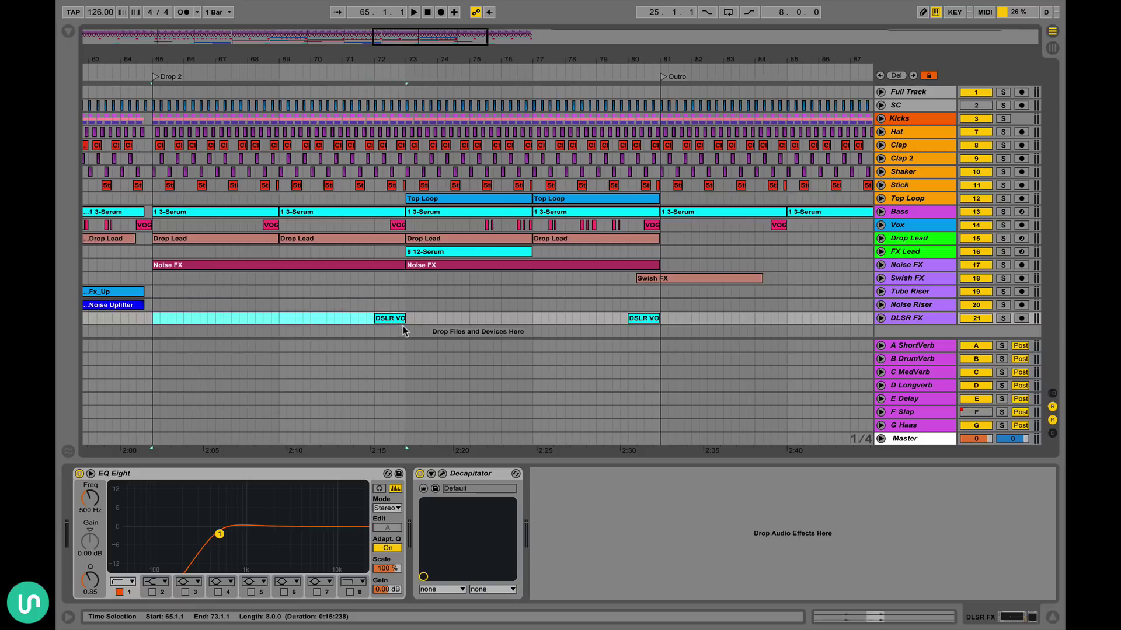
left_click(422, 324)
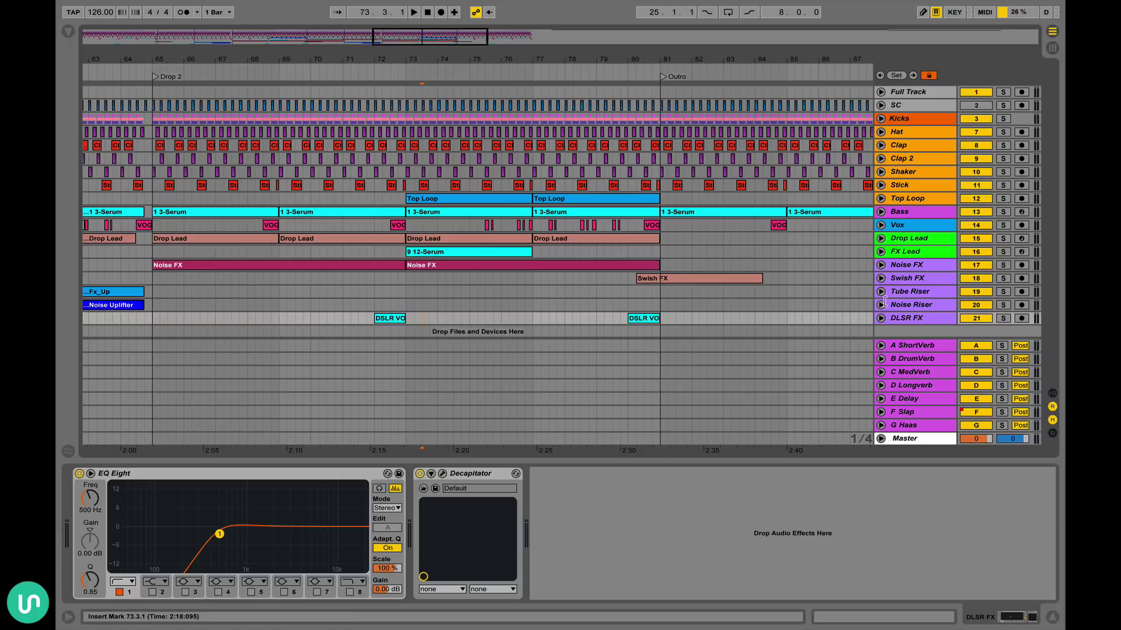
left_click(936, 318)
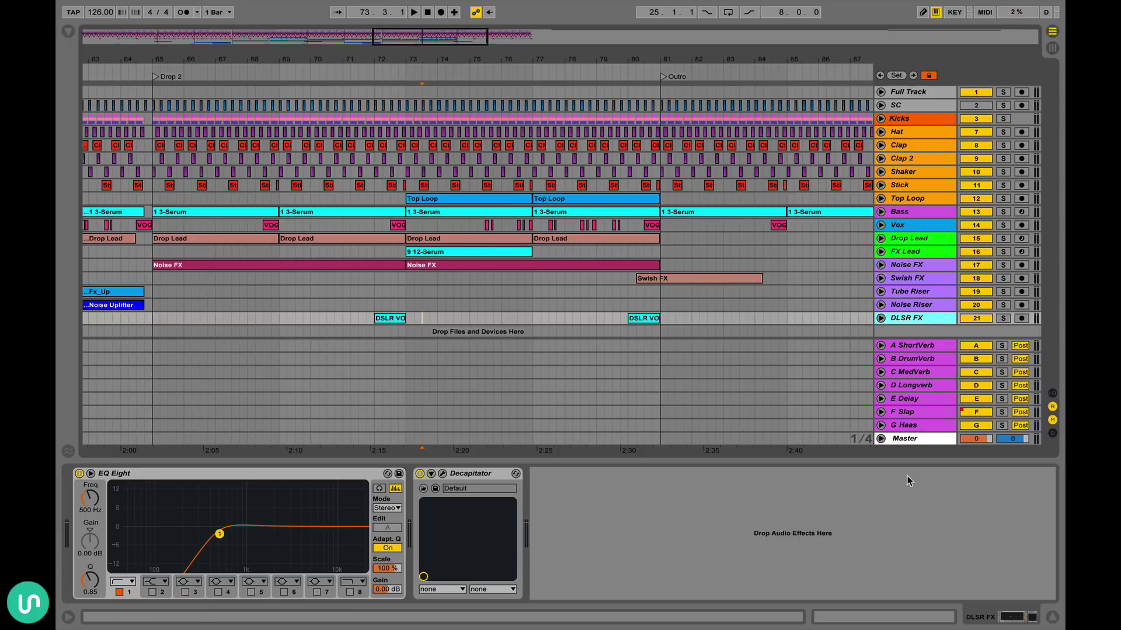
- Unfold the Master to examine its Auto Filter Device On automation across Drop 2, fold it, and look over the Outro's clips
scroll(304, 296, "left", 2)
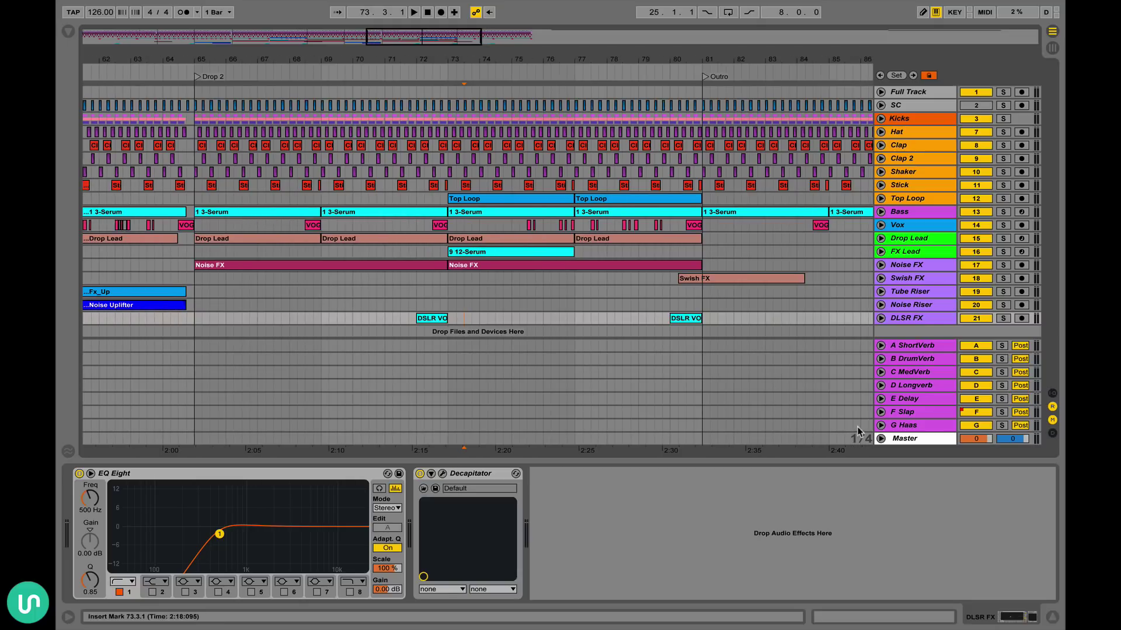
left_click(881, 439)
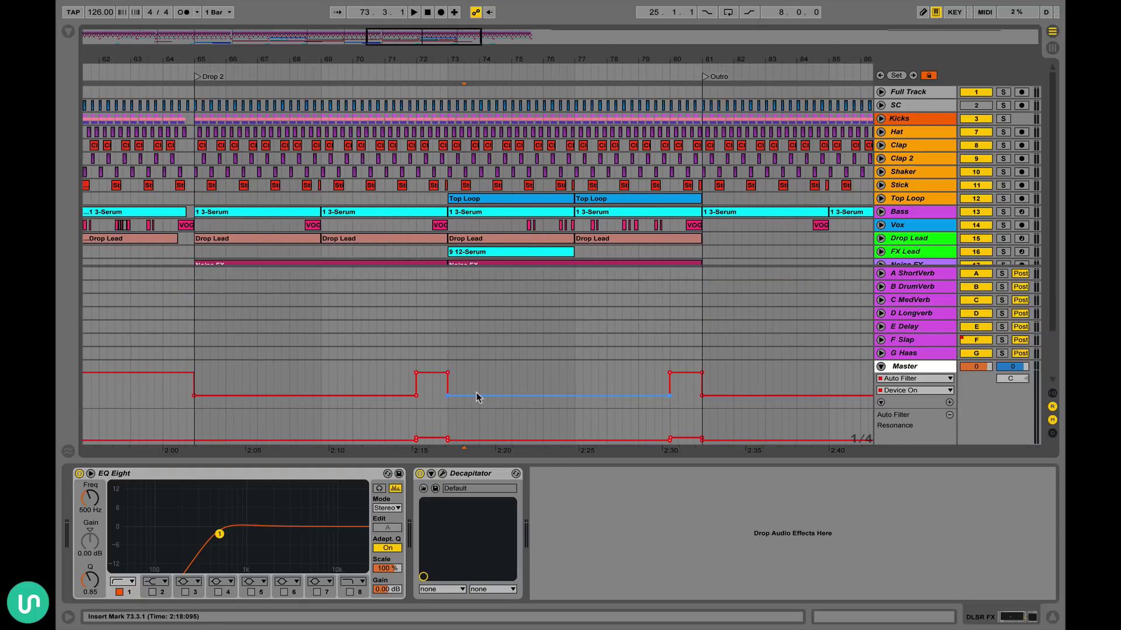
scroll(790, 300, "right", 5)
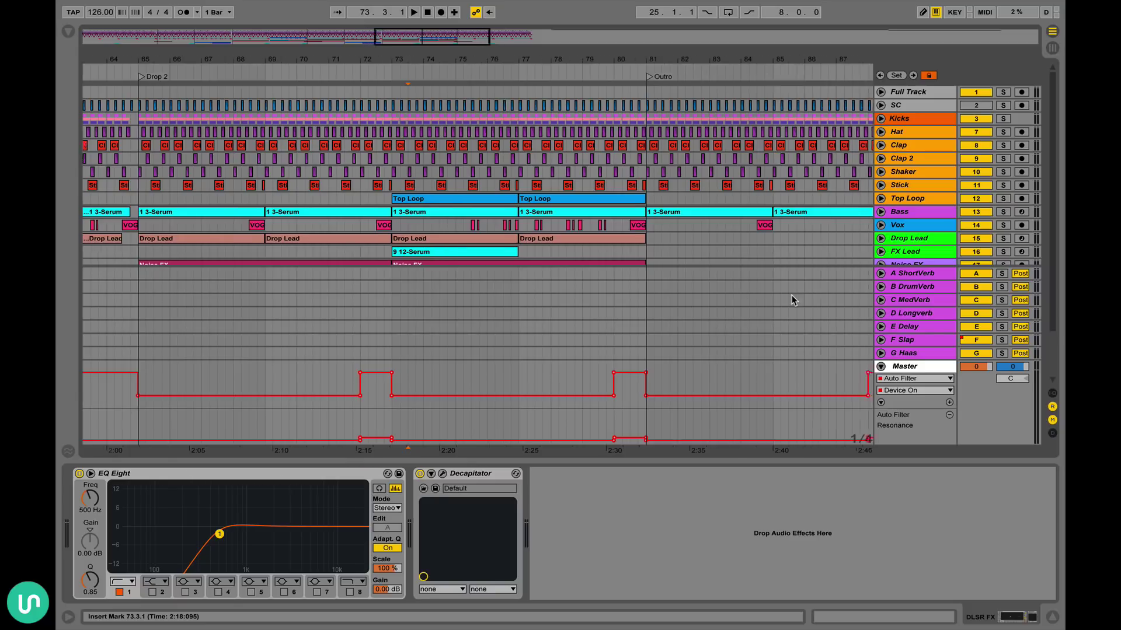
left_click(880, 366)
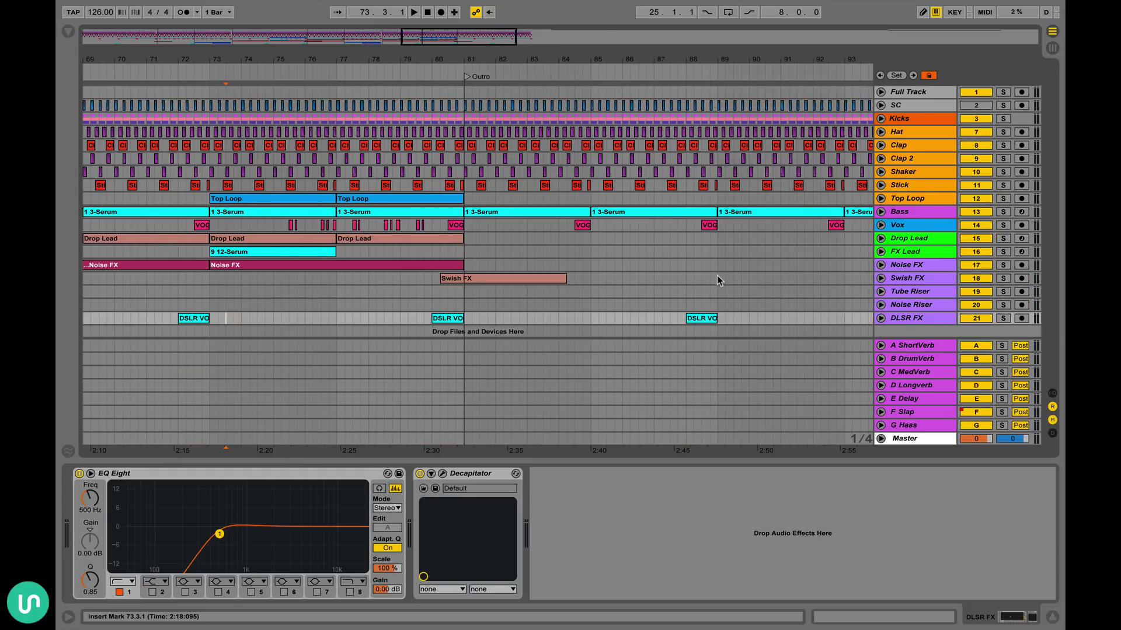
scroll(717, 274, "right", 3)
scroll(717, 277, "left", 2)
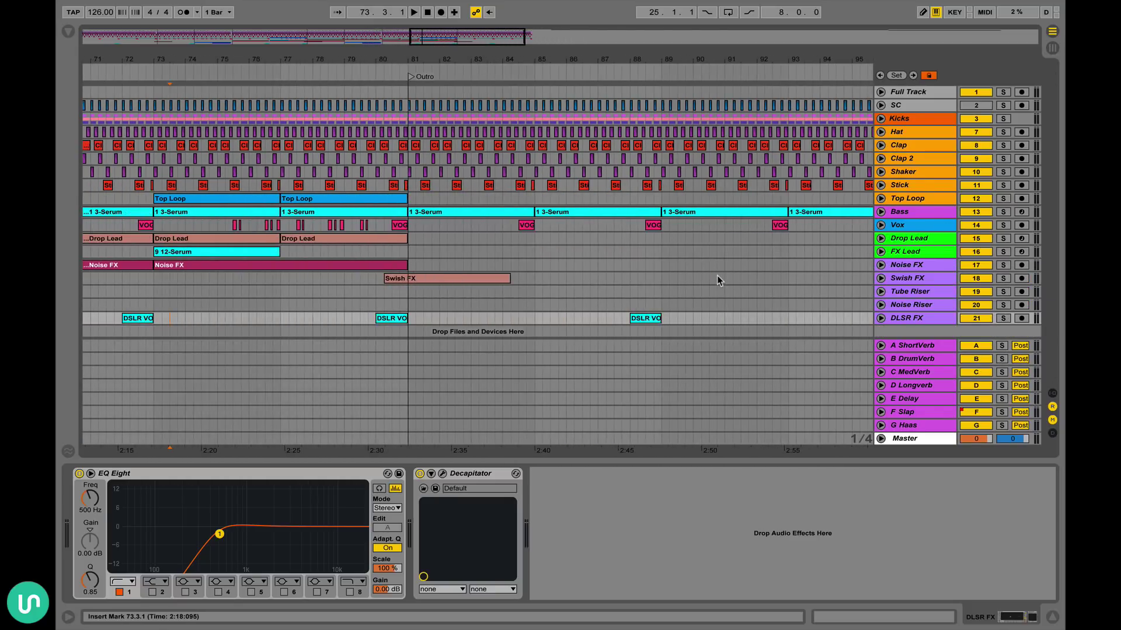